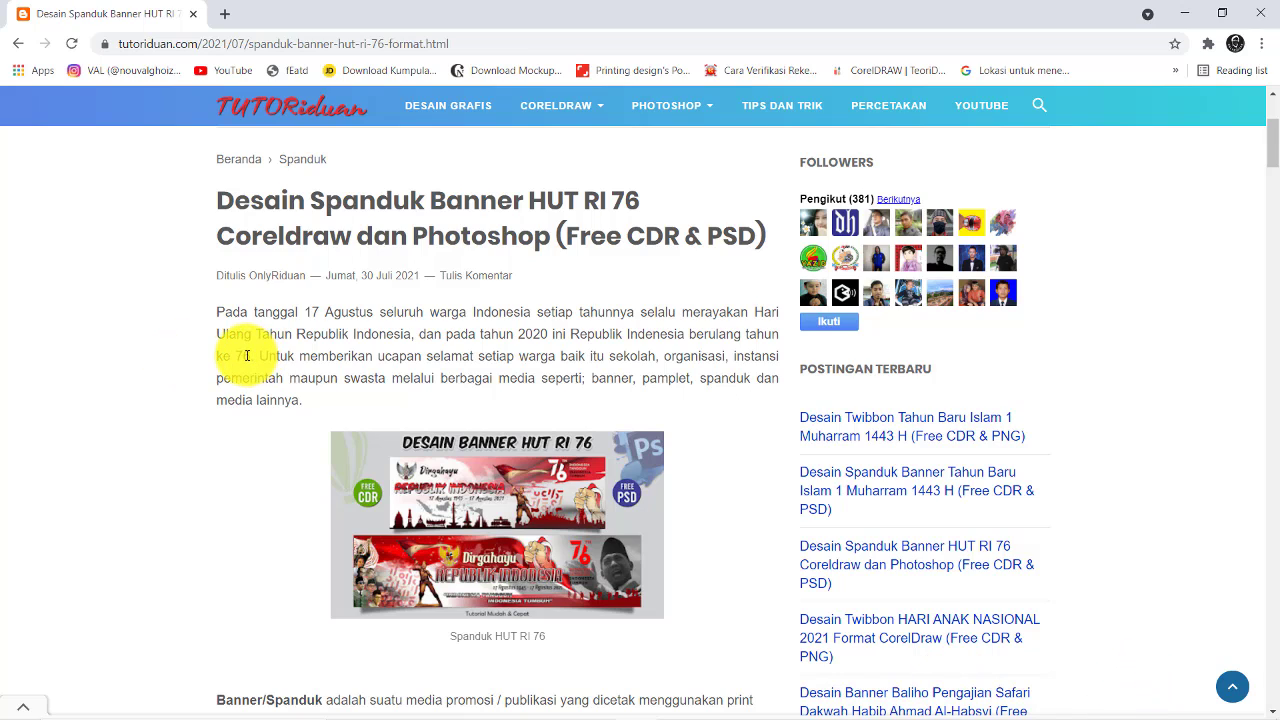
# - Scroll the article past the logo section to the 1x3 meter banner's Format CDR and PSD details
pyautogui.scroll(-3, 190, 344)
pyautogui.scroll(-2, 188, 343)
pyautogui.scroll(-2, 186, 343)
pyautogui.scroll(-1, 183, 342)
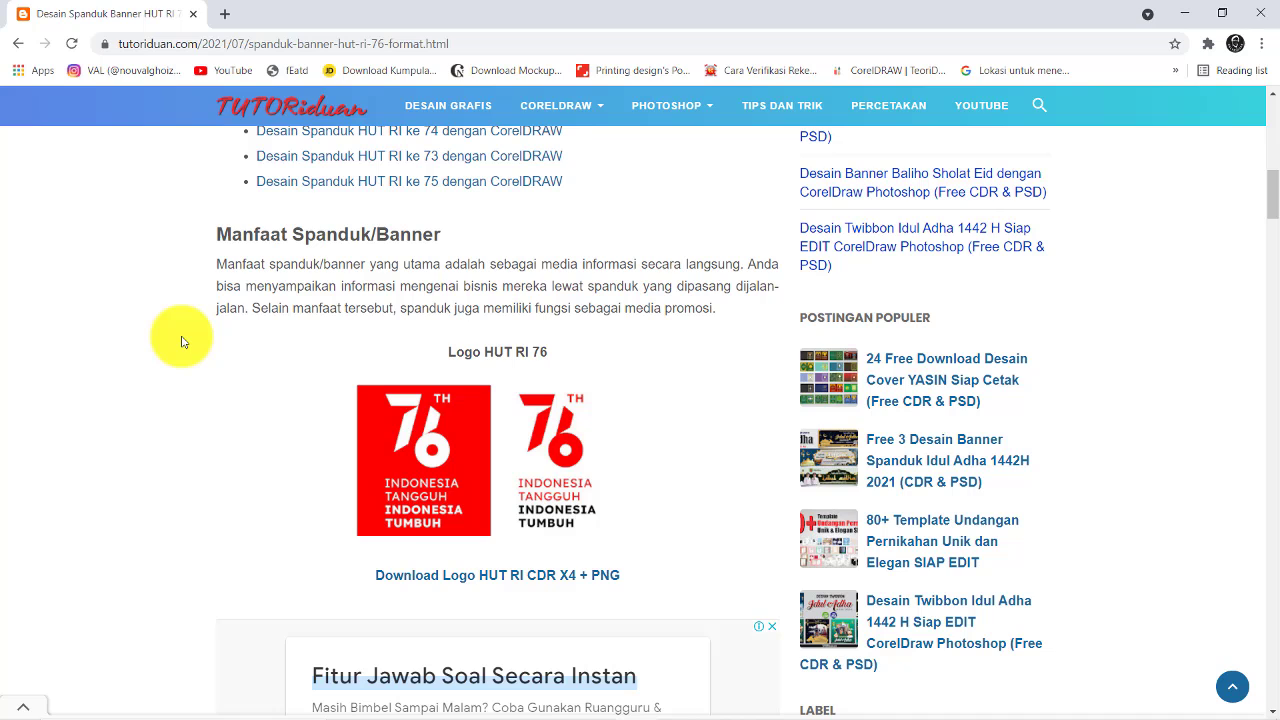
pyautogui.scroll(-1, 182, 342)
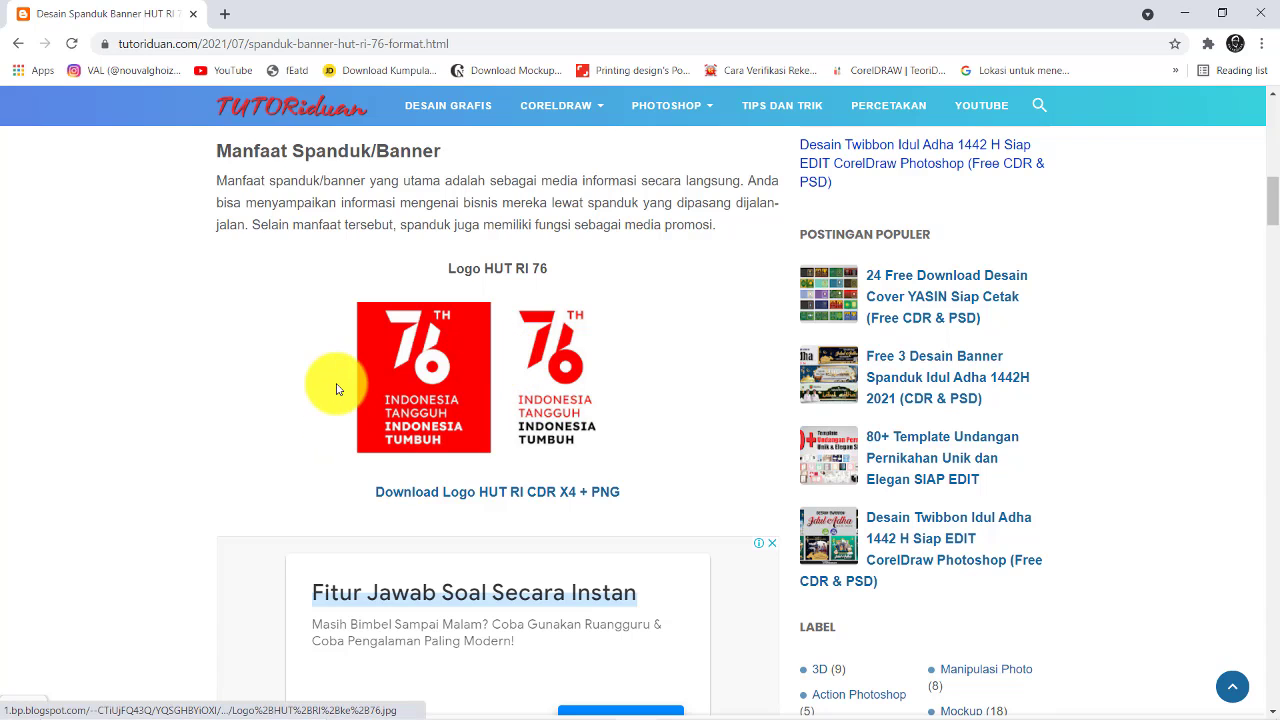
pyautogui.scroll(-2, 330, 388)
pyautogui.scroll(-2, 300, 378)
pyautogui.scroll(-2, 275, 371)
pyautogui.scroll(-1, 263, 372)
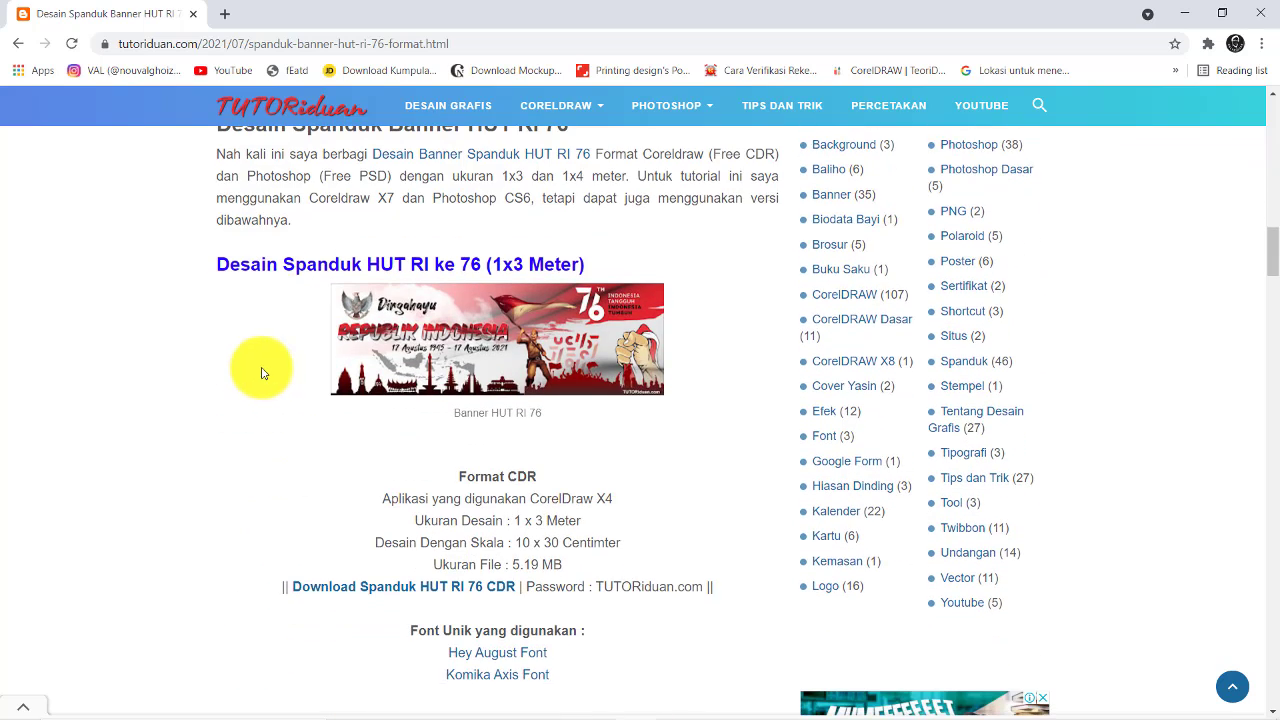
pyautogui.scroll(-1, 260, 372)
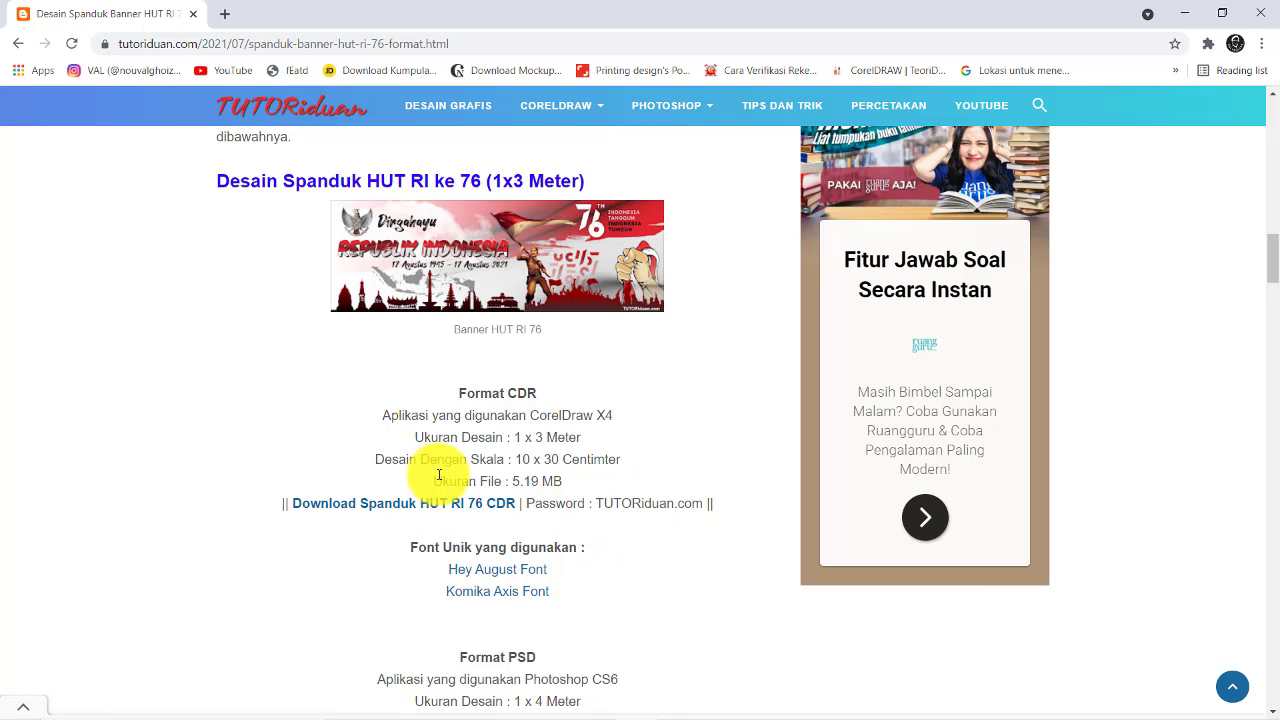
pyautogui.scroll(-1, 545, 505)
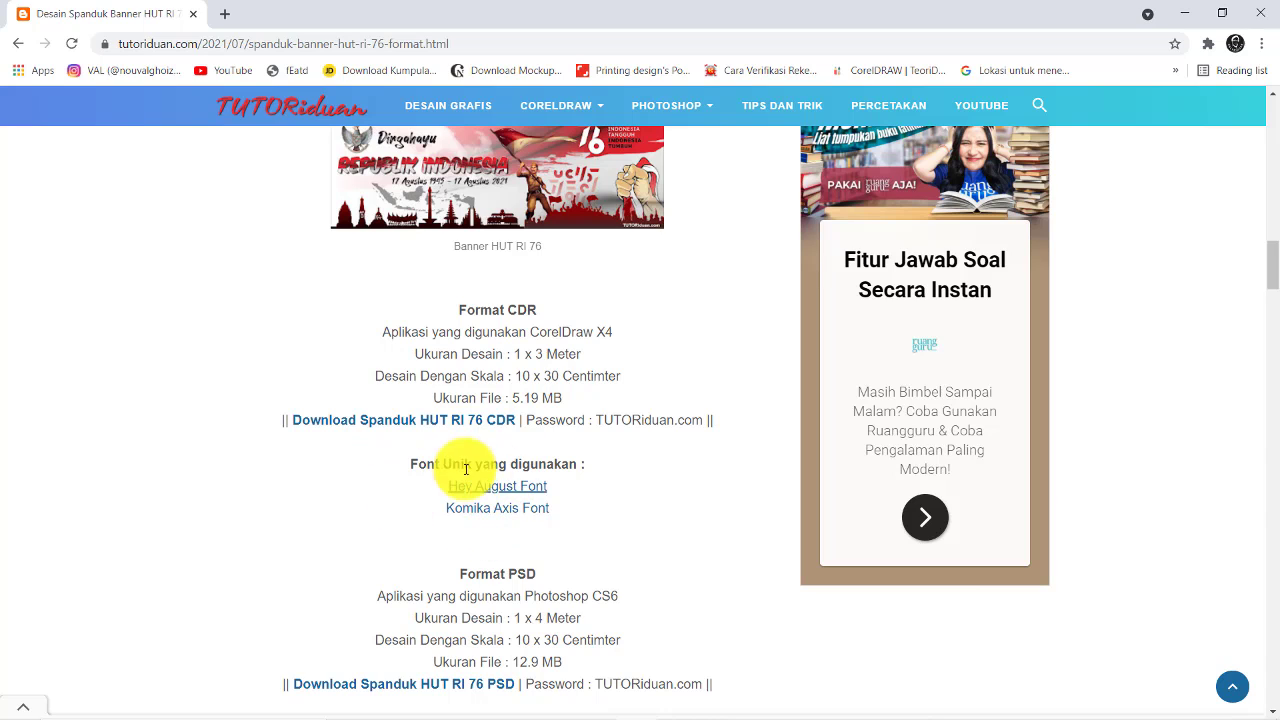
pyautogui.scroll(-3, 563, 478)
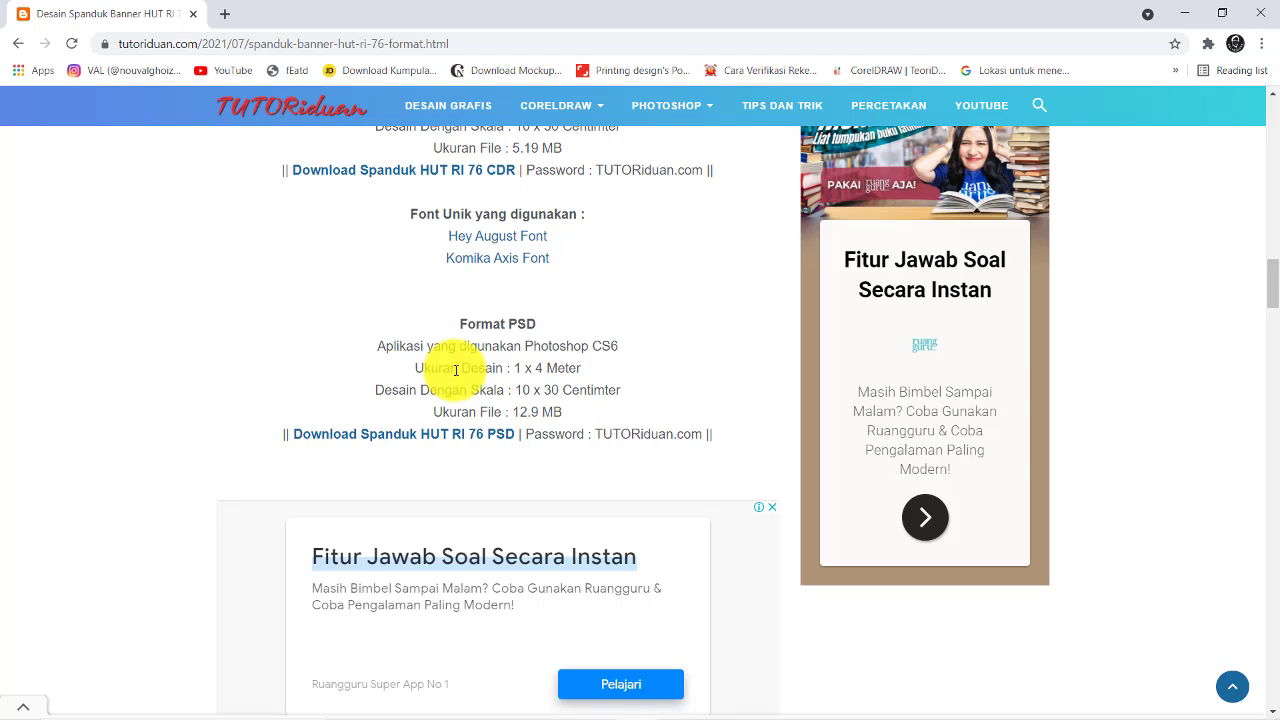
pyautogui.scroll(-5, 430, 370)
pyautogui.scroll(-3, 457, 345)
pyautogui.scroll(2, 461, 370)
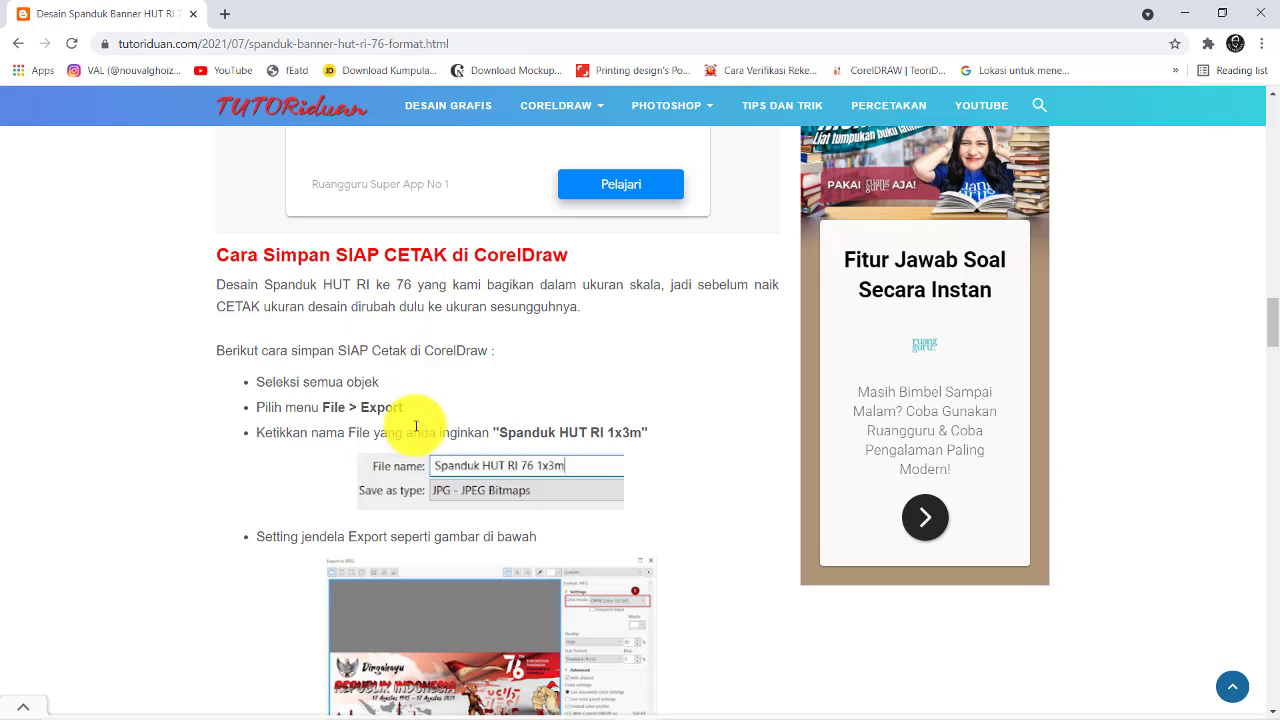
# - Scroll to the 1x4 meter banner section and preview the banner image enlarged
pyautogui.scroll(-3, 417, 420)
pyautogui.scroll(2, 390, 510)
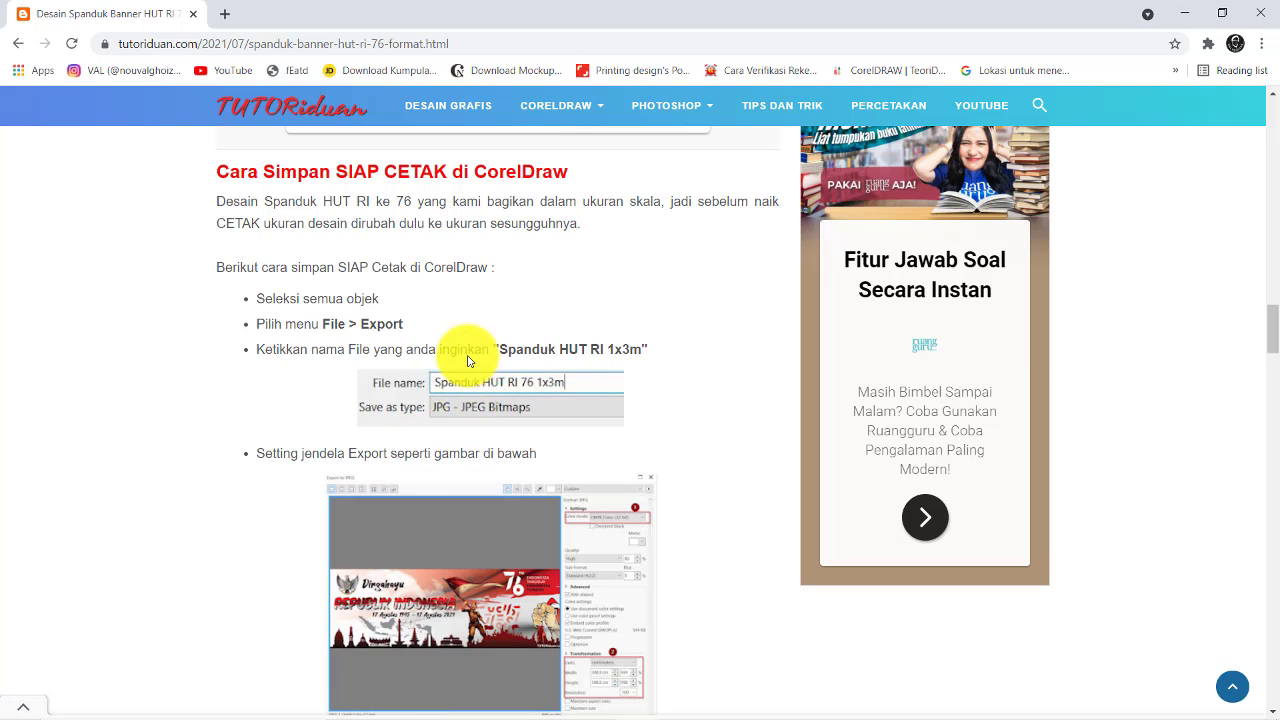
pyautogui.scroll(-5, 533, 417)
pyautogui.scroll(-2, 533, 417)
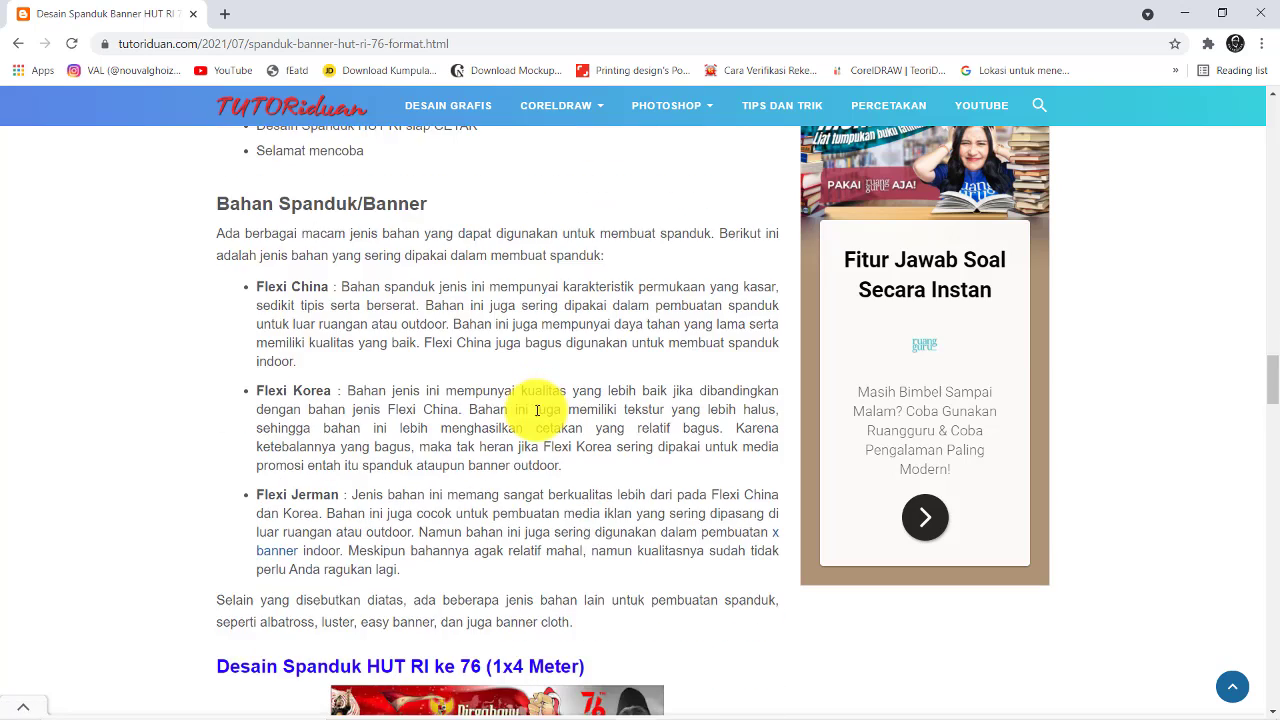
pyautogui.scroll(-3, 535, 415)
pyautogui.scroll(-2, 537, 411)
pyautogui.scroll(1, 537, 411)
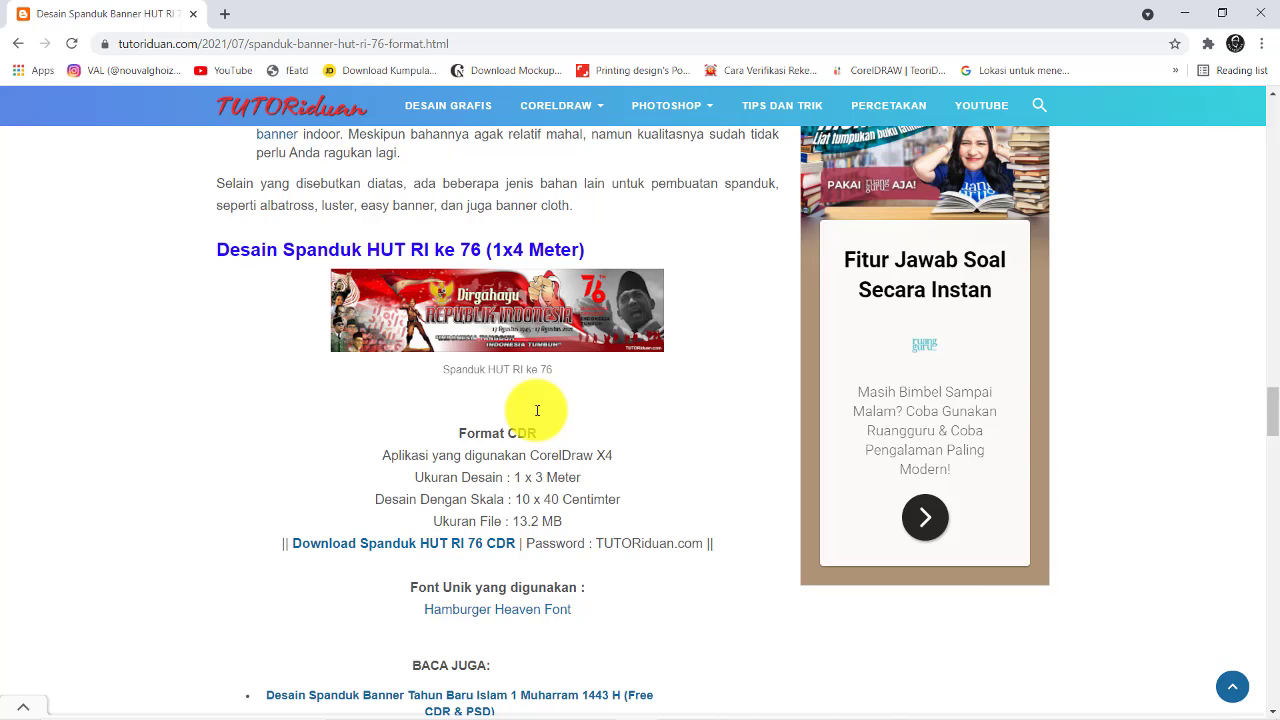
pyautogui.click(518, 325)
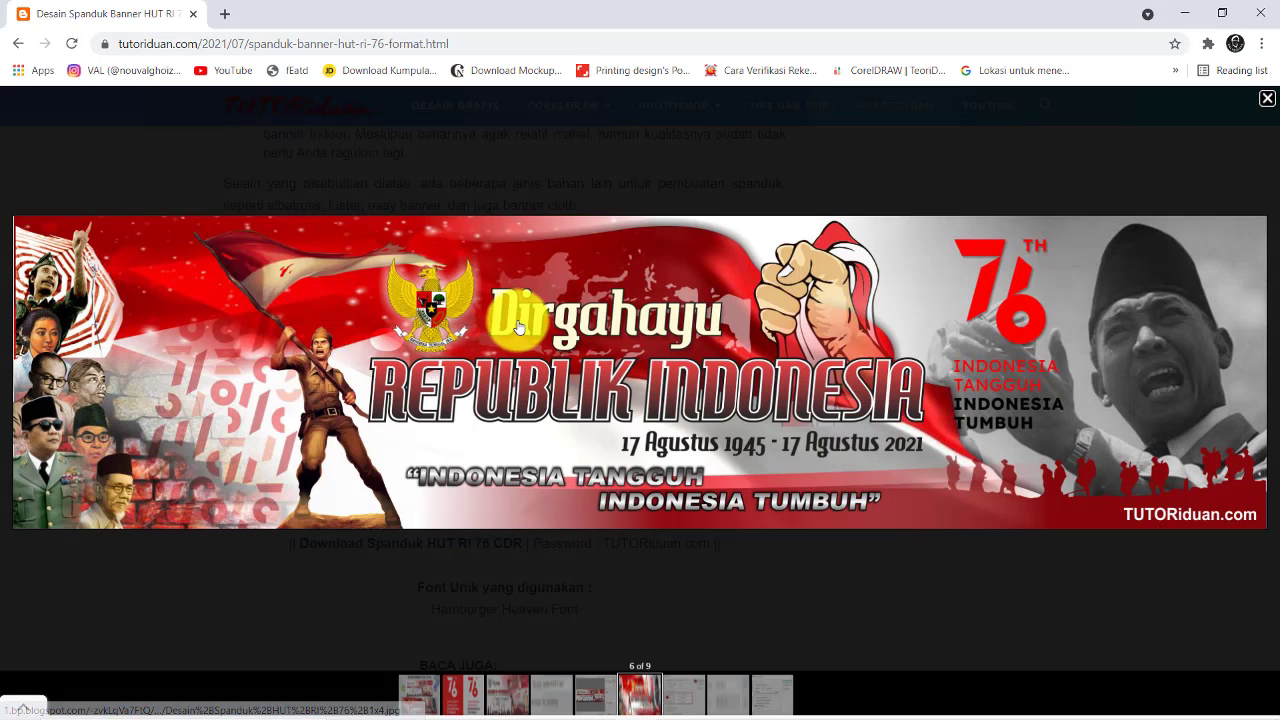
pyautogui.click(1266, 101)
# - Scroll down to the 1x4 CDR details and the Hamburger Heaven Font link
pyautogui.scroll(-2, 689, 371)
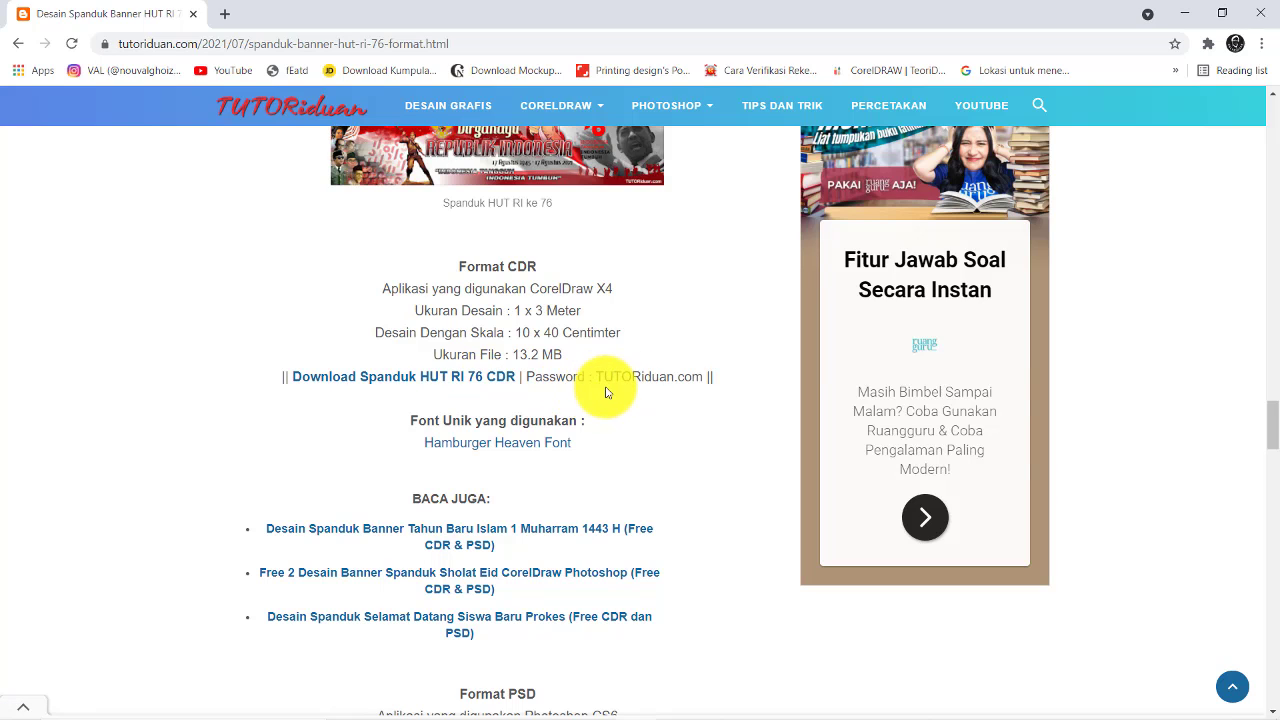
pyautogui.scroll(-2, 498, 395)
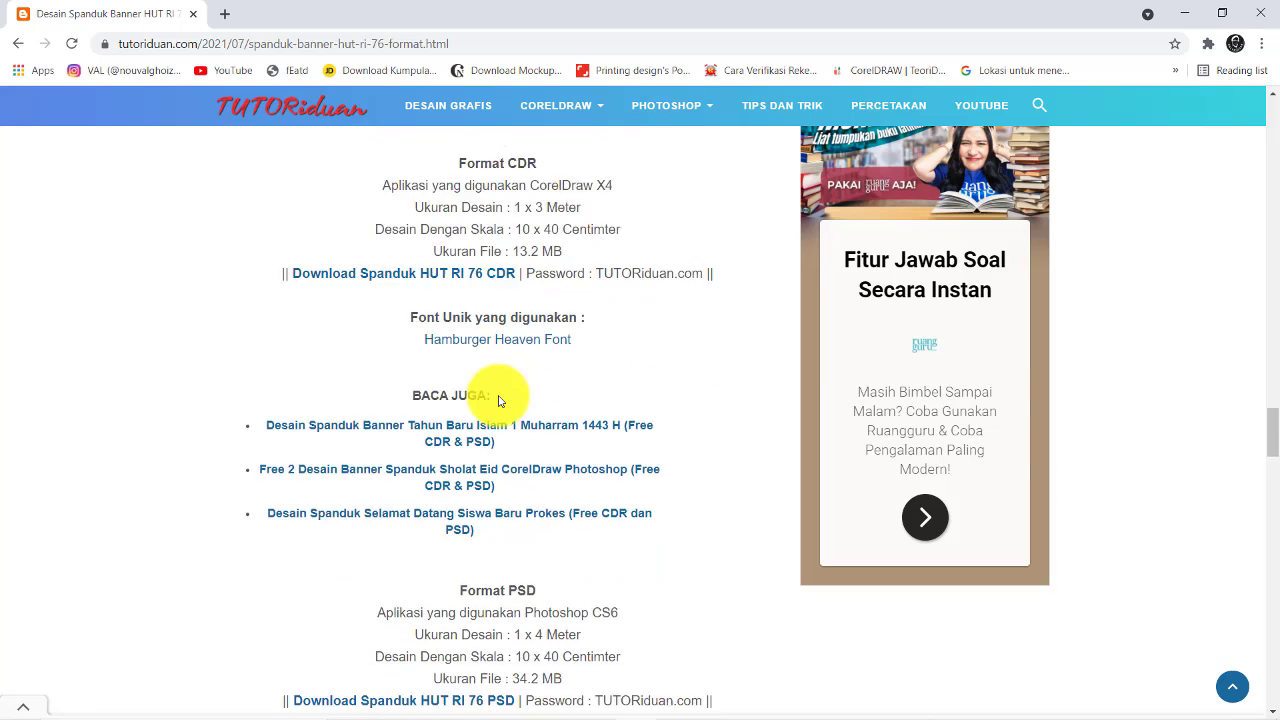
pyautogui.scroll(-2, 520, 398)
pyautogui.scroll(-2, 530, 375)
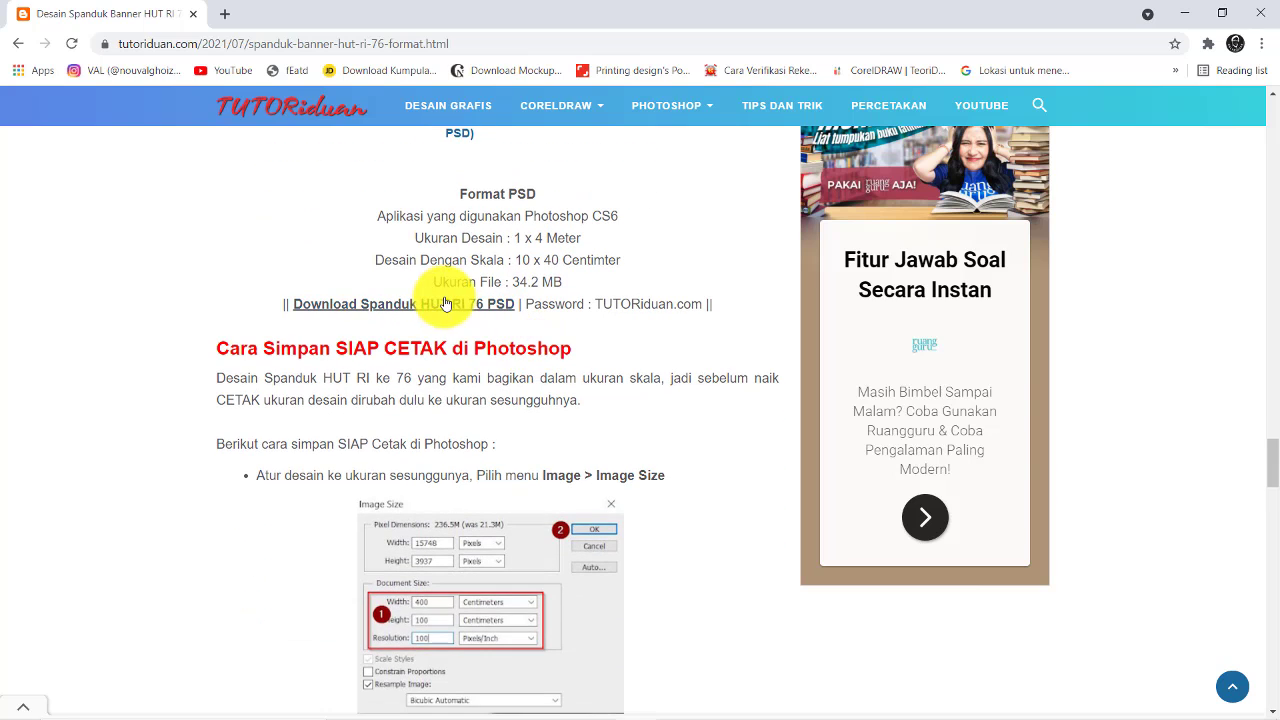
pyautogui.scroll(5, 492, 316)
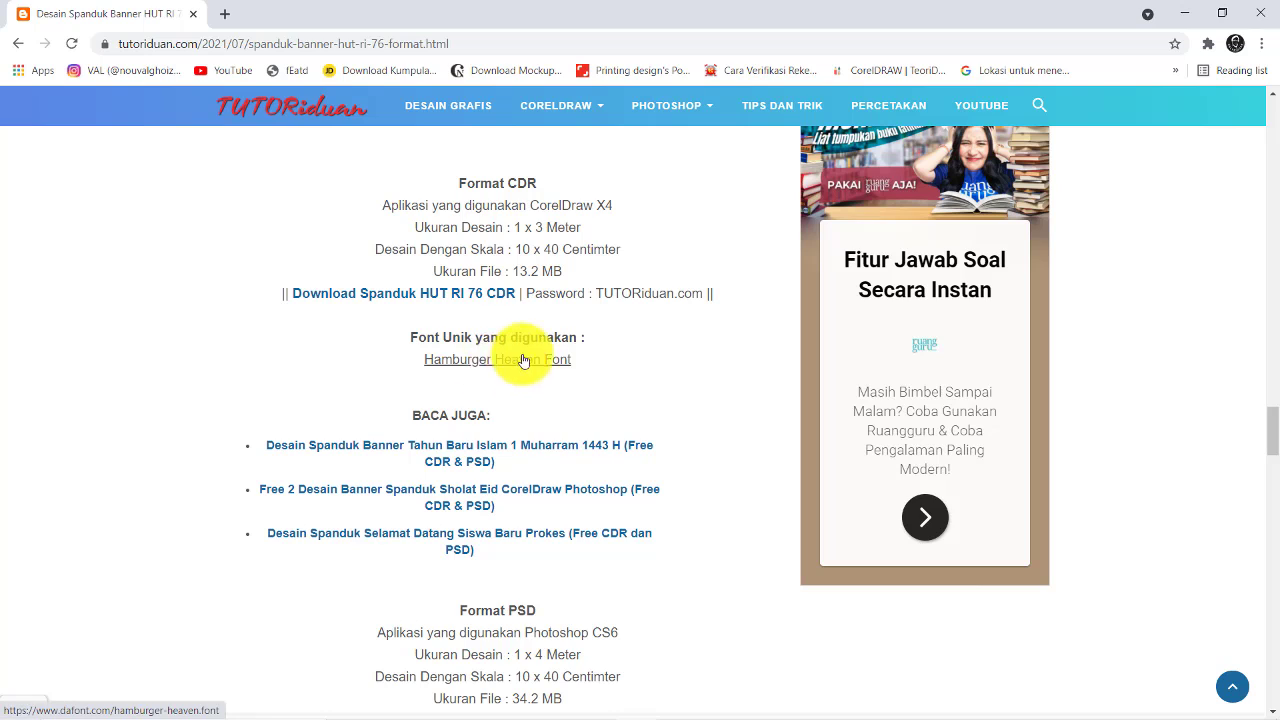
pyautogui.click(472, 369)
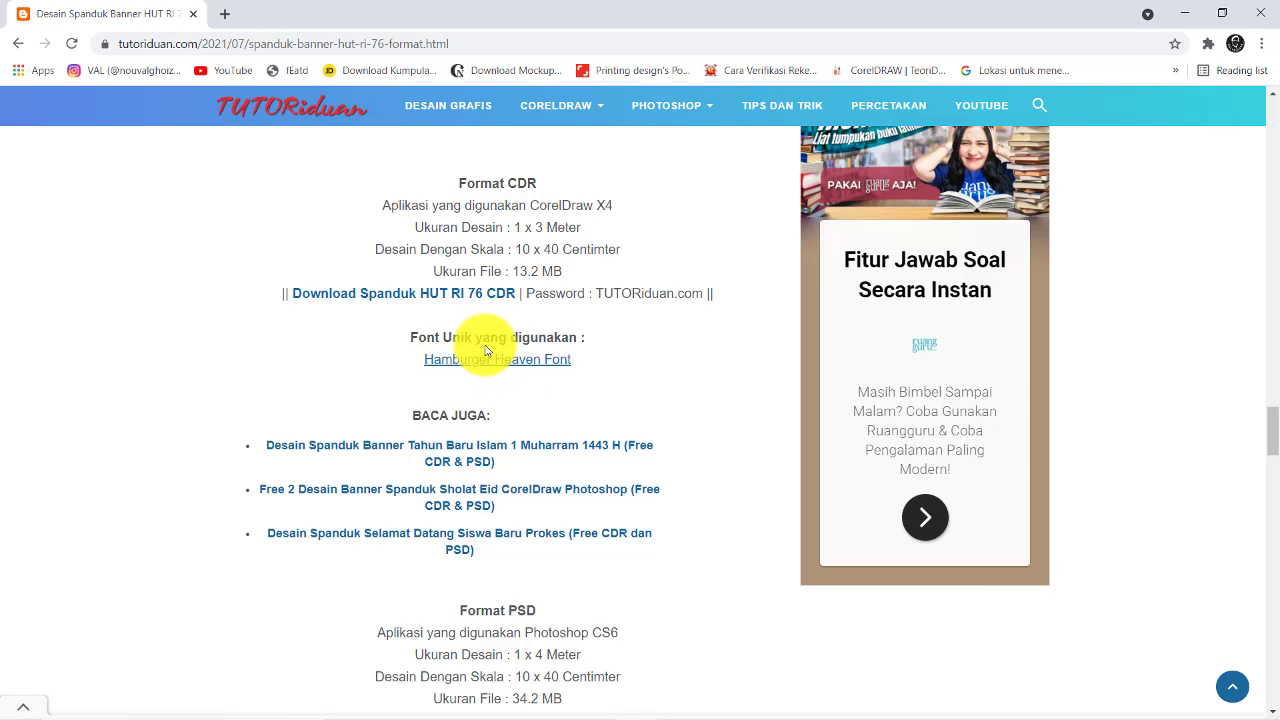
pyautogui.scroll(3, 510, 378)
pyautogui.scroll(-3, 521, 375)
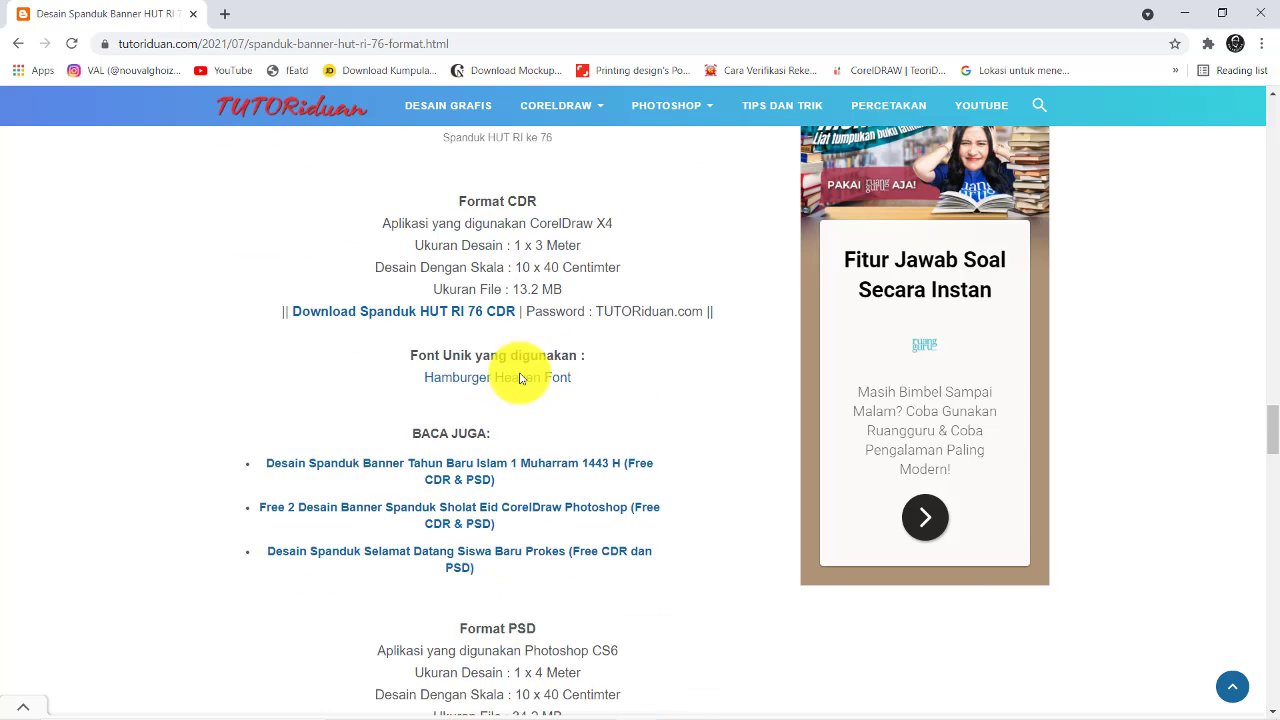
pyautogui.scroll(2, 560, 372)
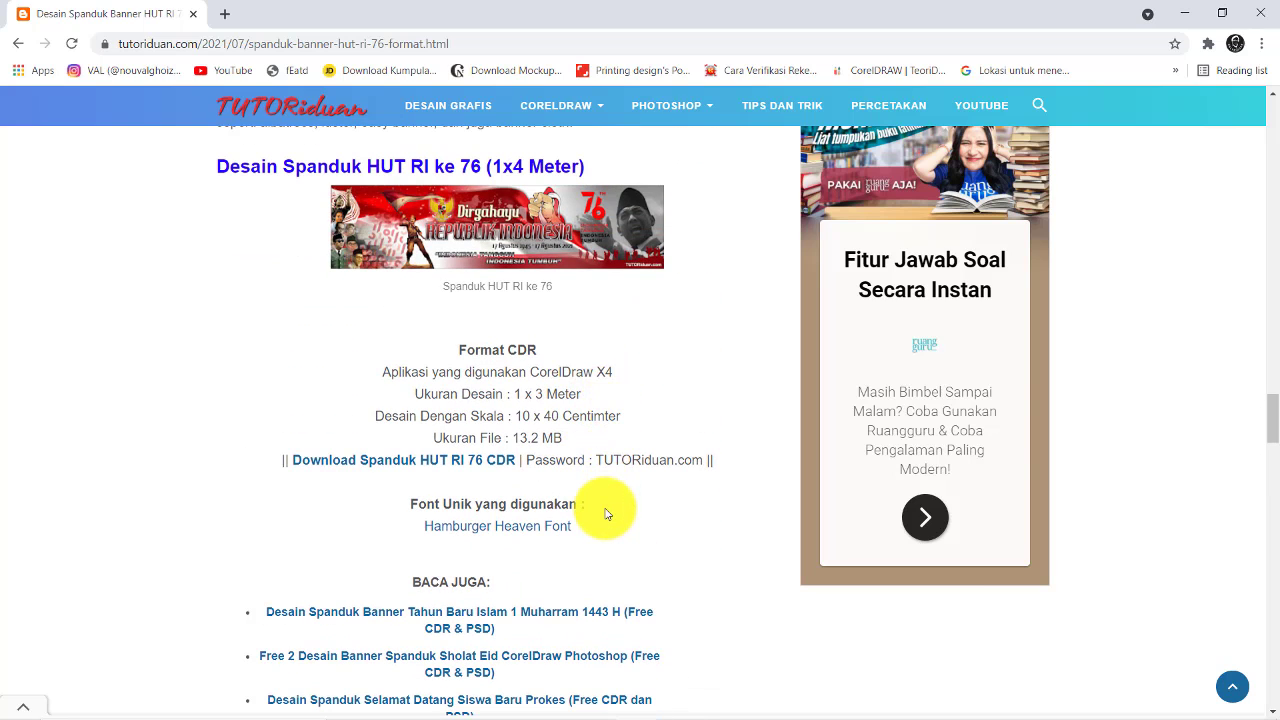
# - Open the Hamburger Heaven font page on dafont.com in a new tab
pyautogui.click(515, 537)
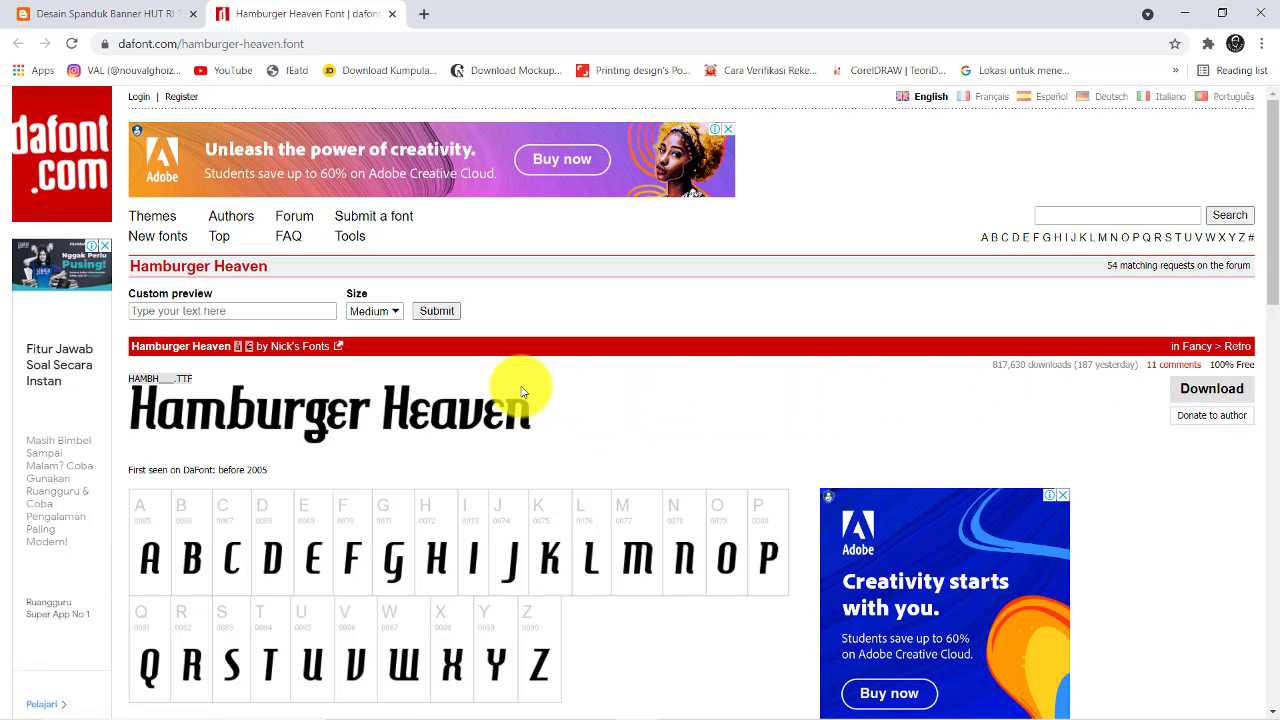
# - Extract the hamburger_heaven ZIP into the HUT RI 76 Font folder
pyautogui.click(473, 706)
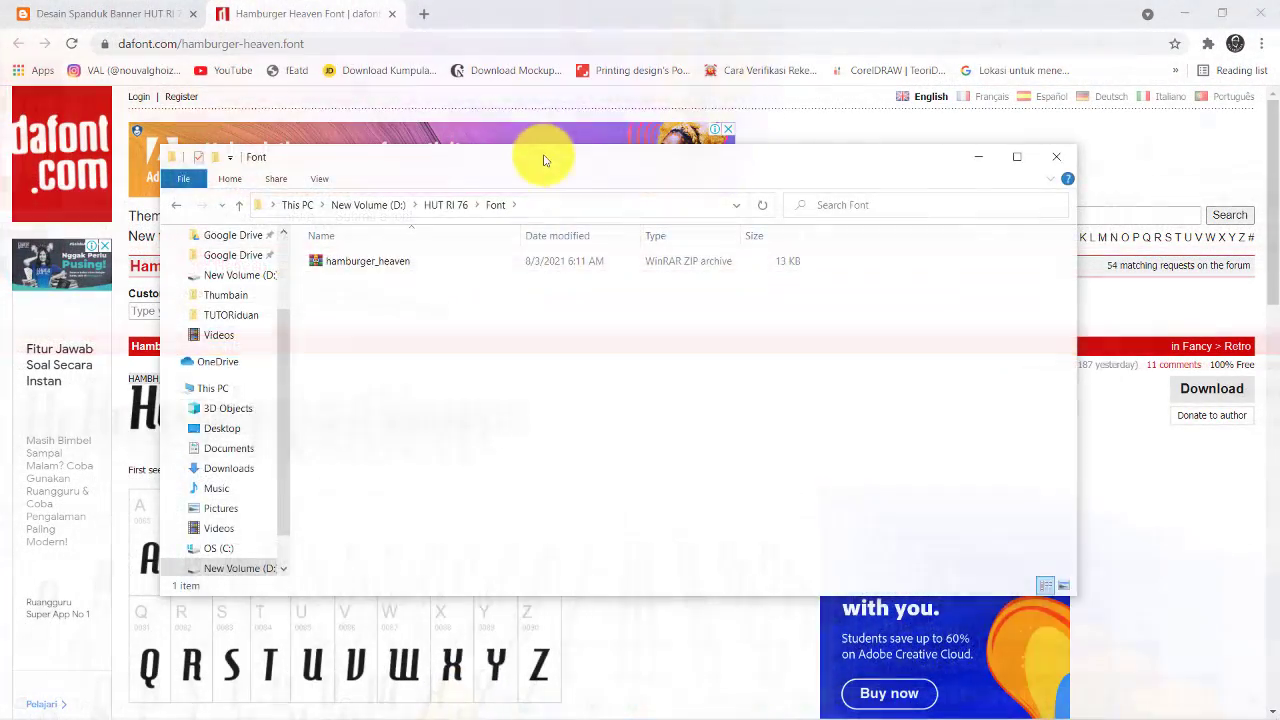
pyautogui.moveTo(543, 157); pyautogui.dragTo(580, 229)
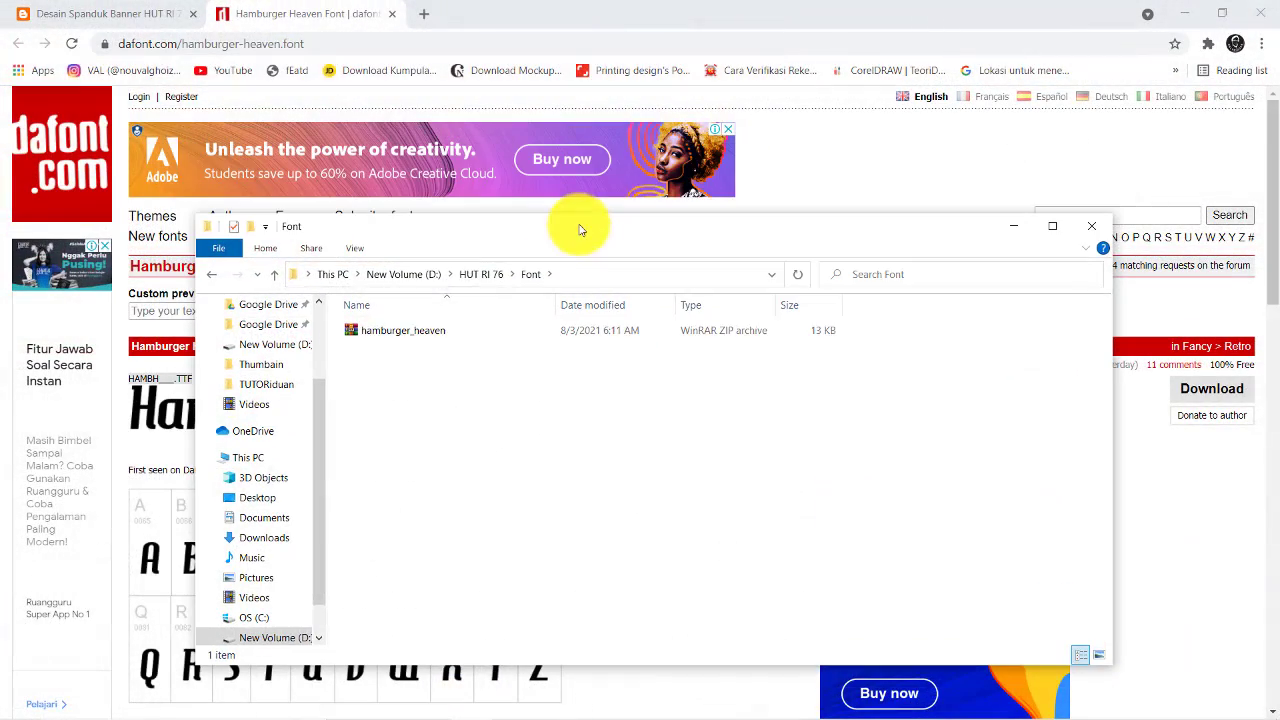
pyautogui.moveTo(428, 228)
pyautogui.mouseDown()
pyautogui.moveTo(450, 347)
pyautogui.moveTo(403, 201)
pyautogui.moveTo(326, 241)
pyautogui.mouseUp()
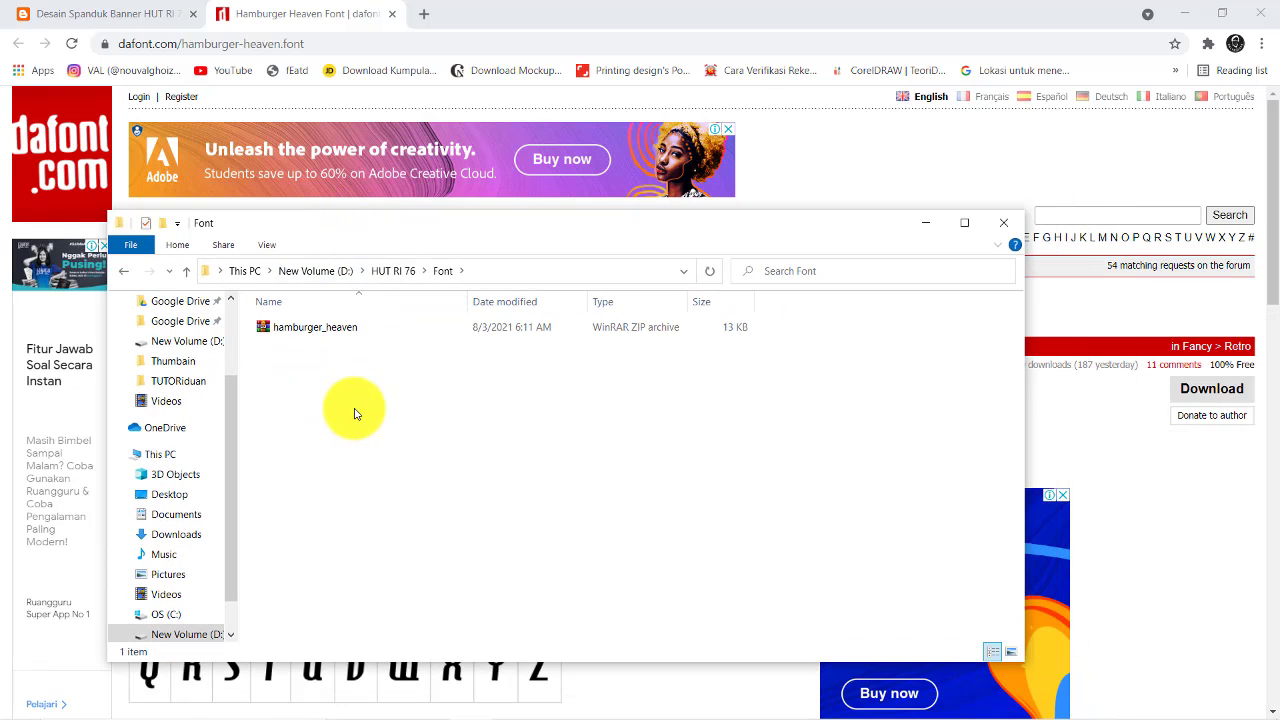
pyautogui.click(293, 331)
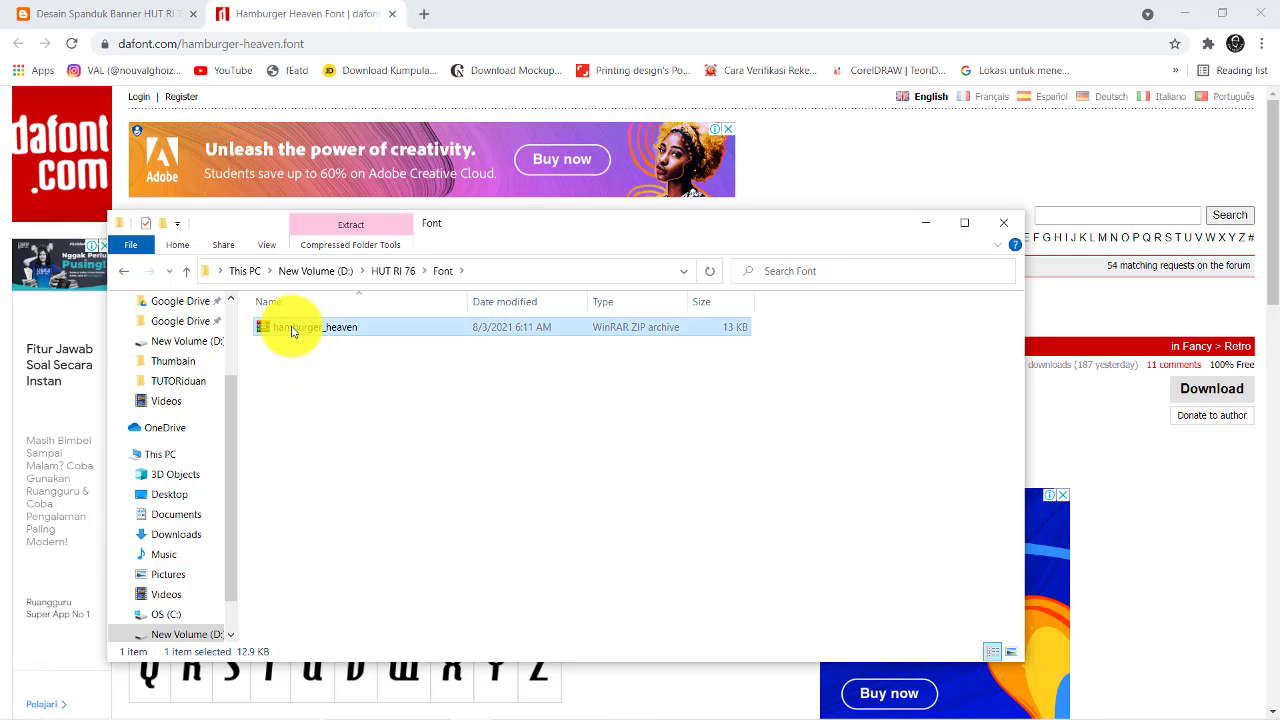
pyautogui.rightClick(293, 330)
pyautogui.click(145, 418)
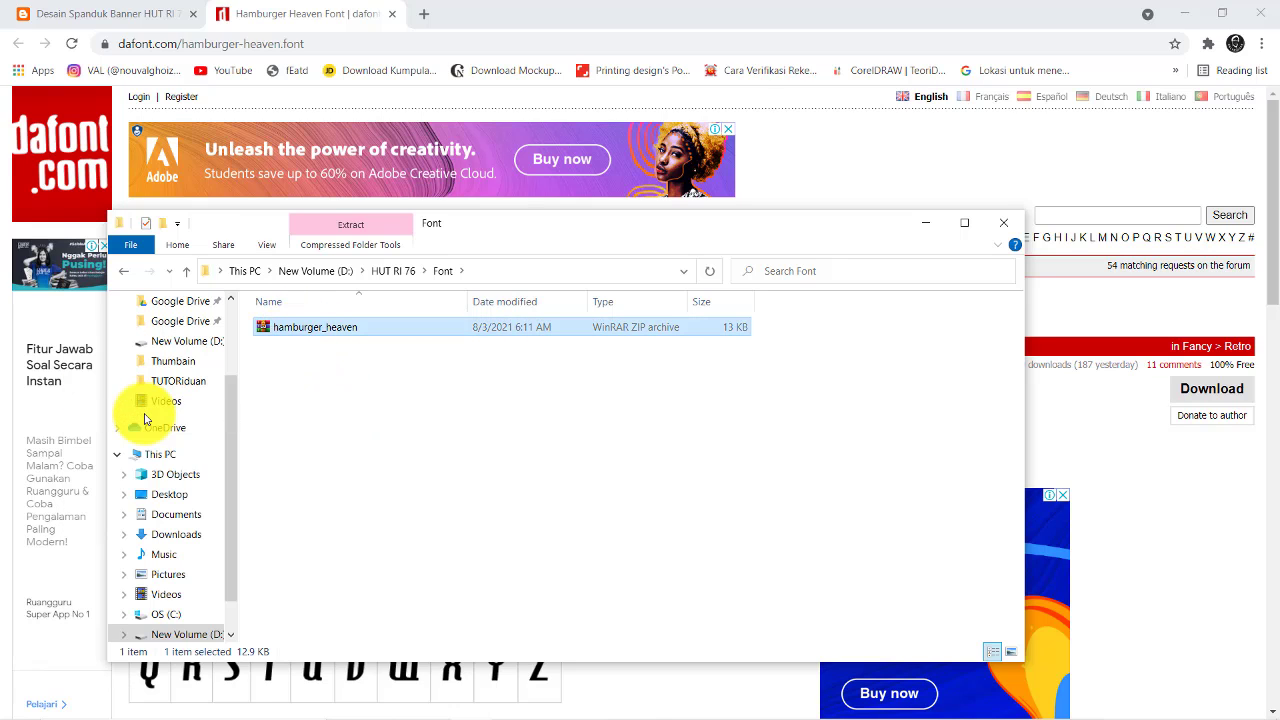
# - Install the HAMBH font, choosing No to keep the already installed copy
pyautogui.click(290, 330)
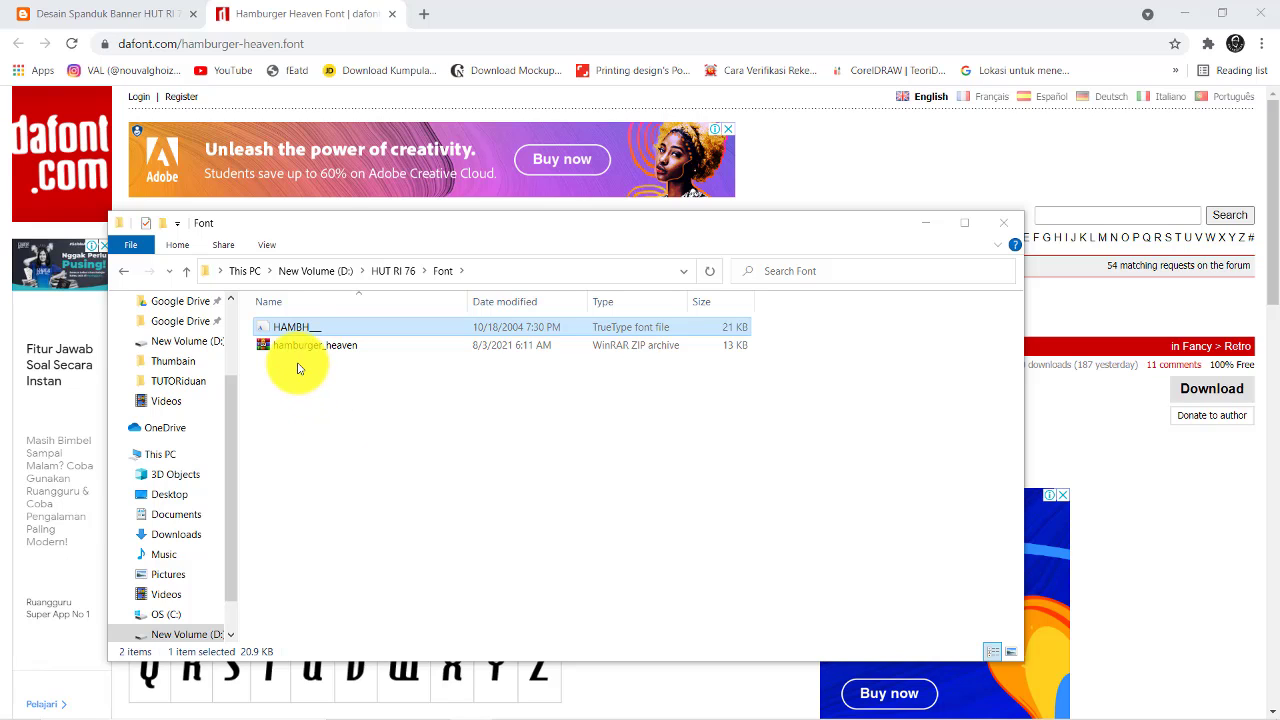
pyautogui.rightClick(288, 326)
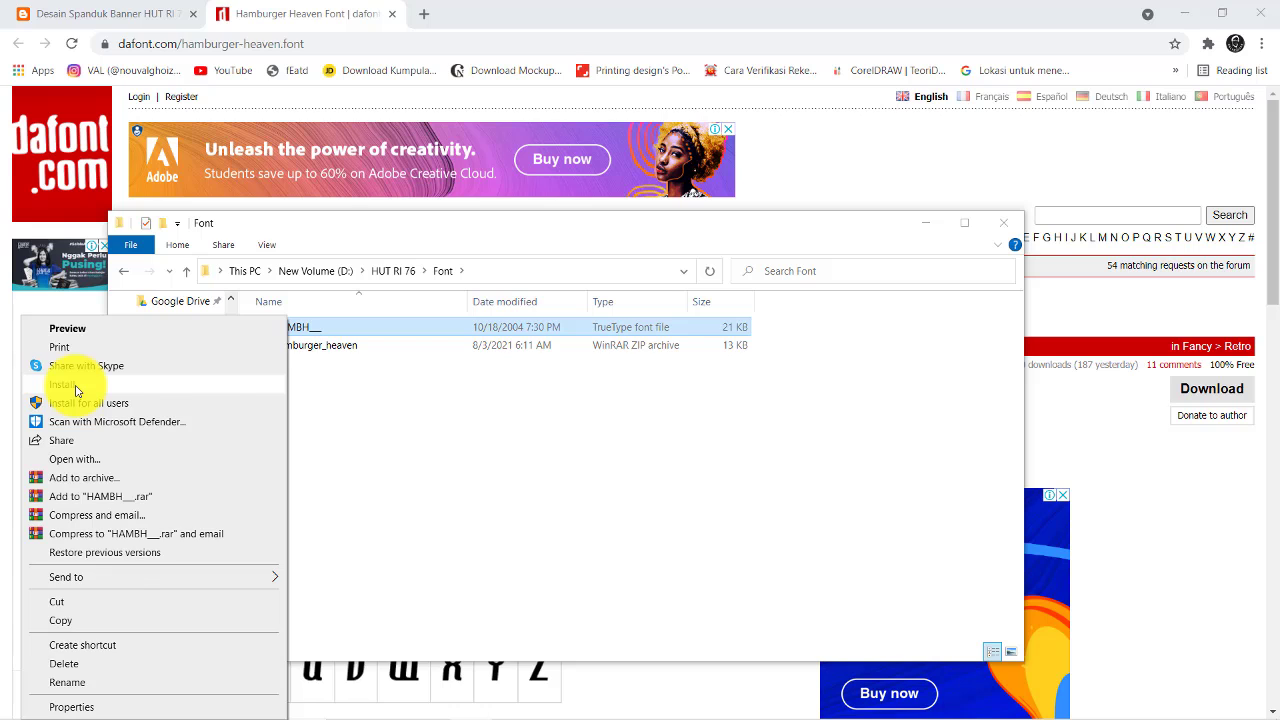
pyautogui.click(75, 389)
pyautogui.rightClick(294, 330)
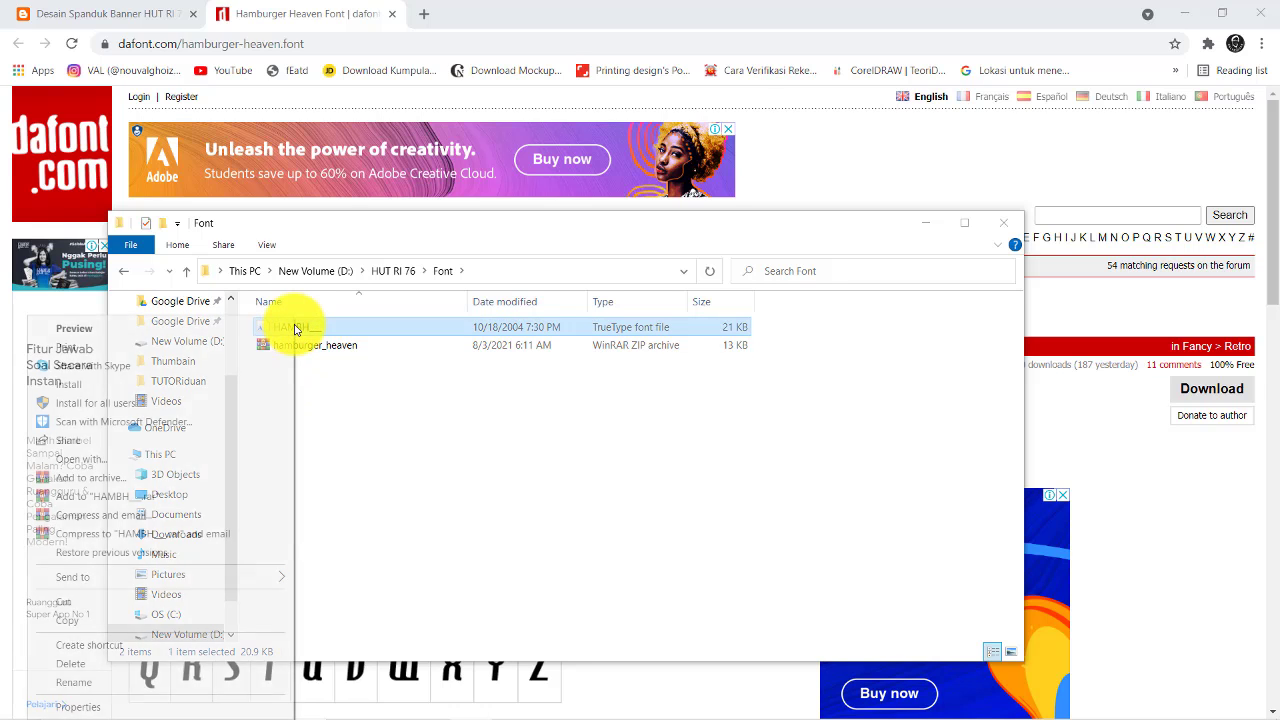
pyautogui.click(62, 386)
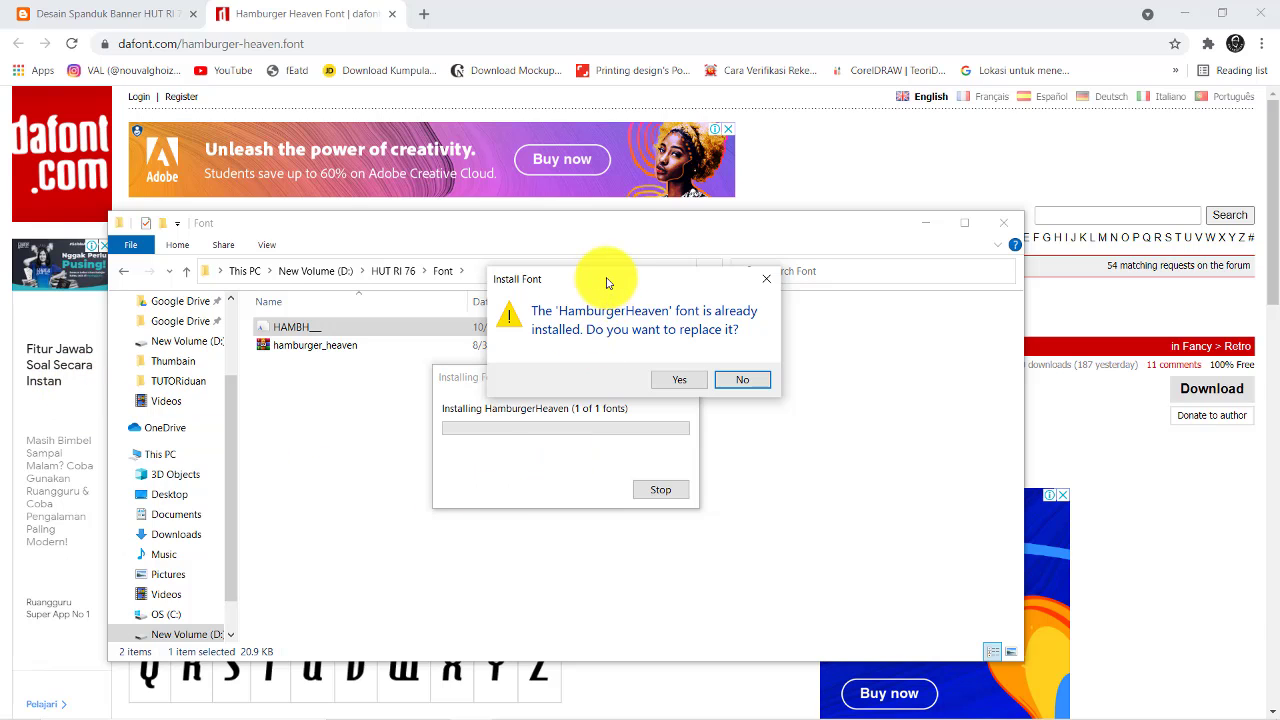
pyautogui.moveTo(606, 283); pyautogui.dragTo(647, 455)
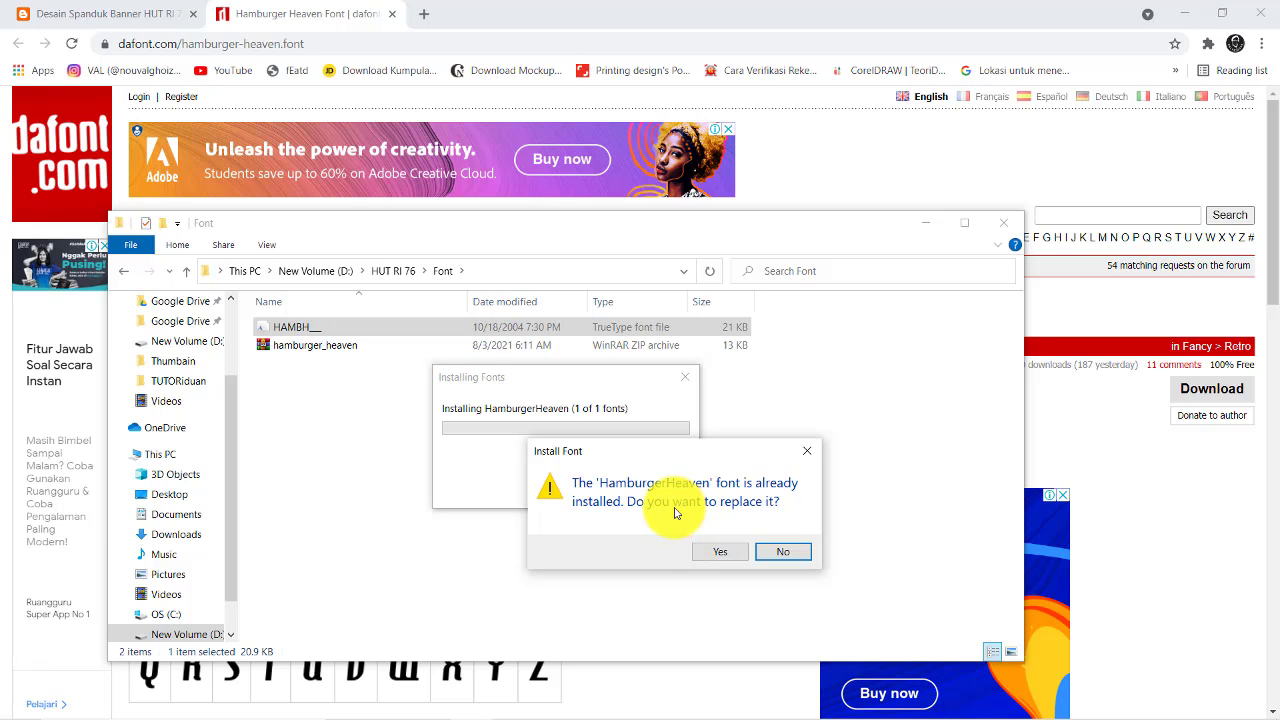
pyautogui.click(786, 556)
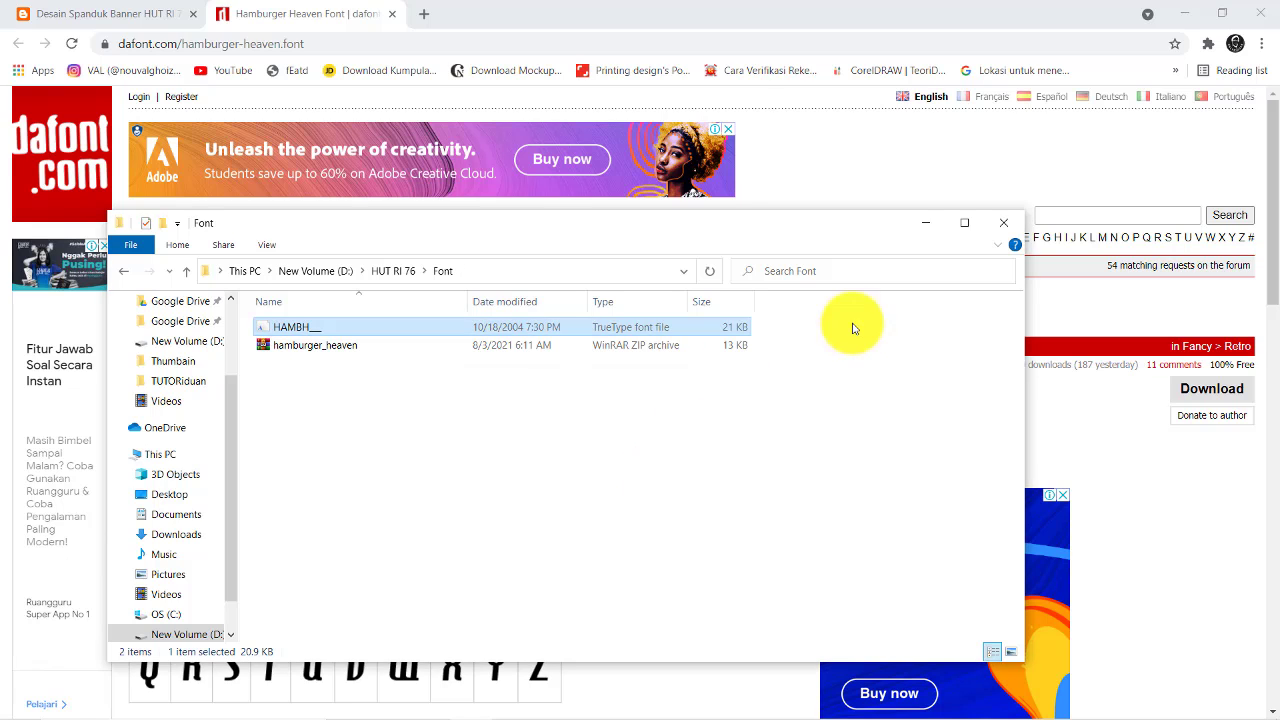
# - Close the Font folder and DaFont tab, then scroll the article to the CDR download links
pyautogui.click(1001, 227)
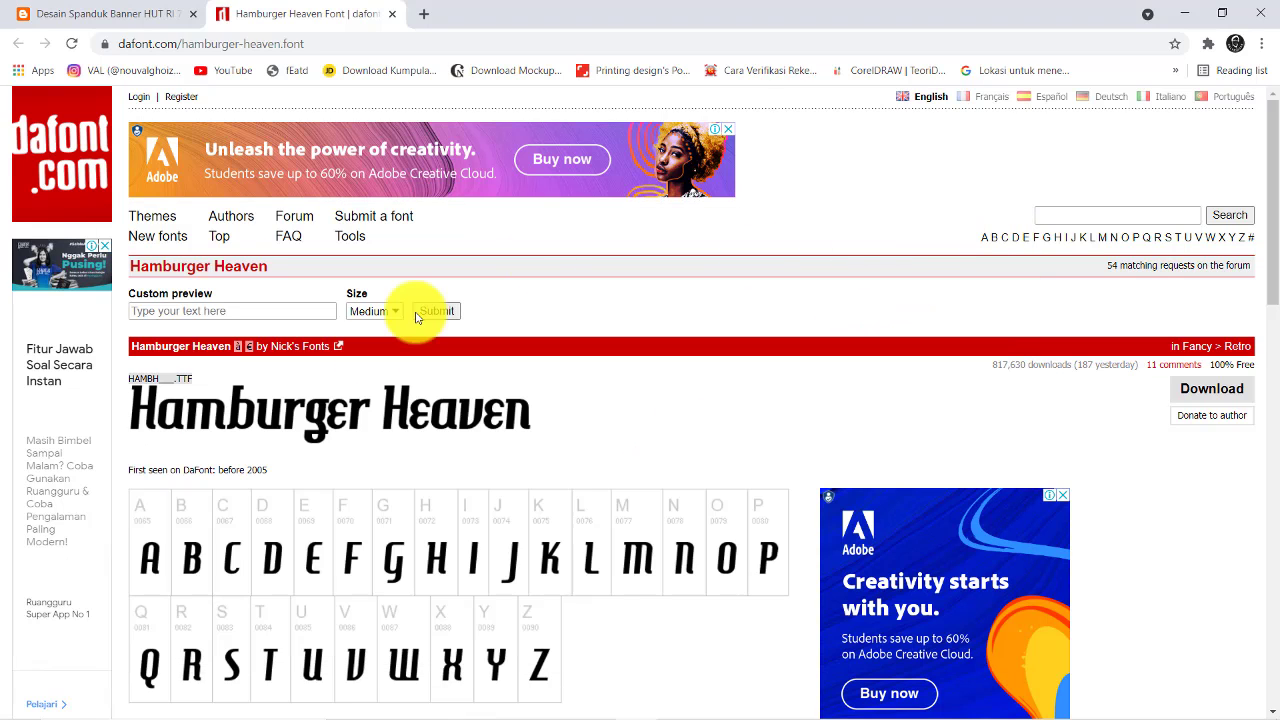
pyautogui.click(394, 14)
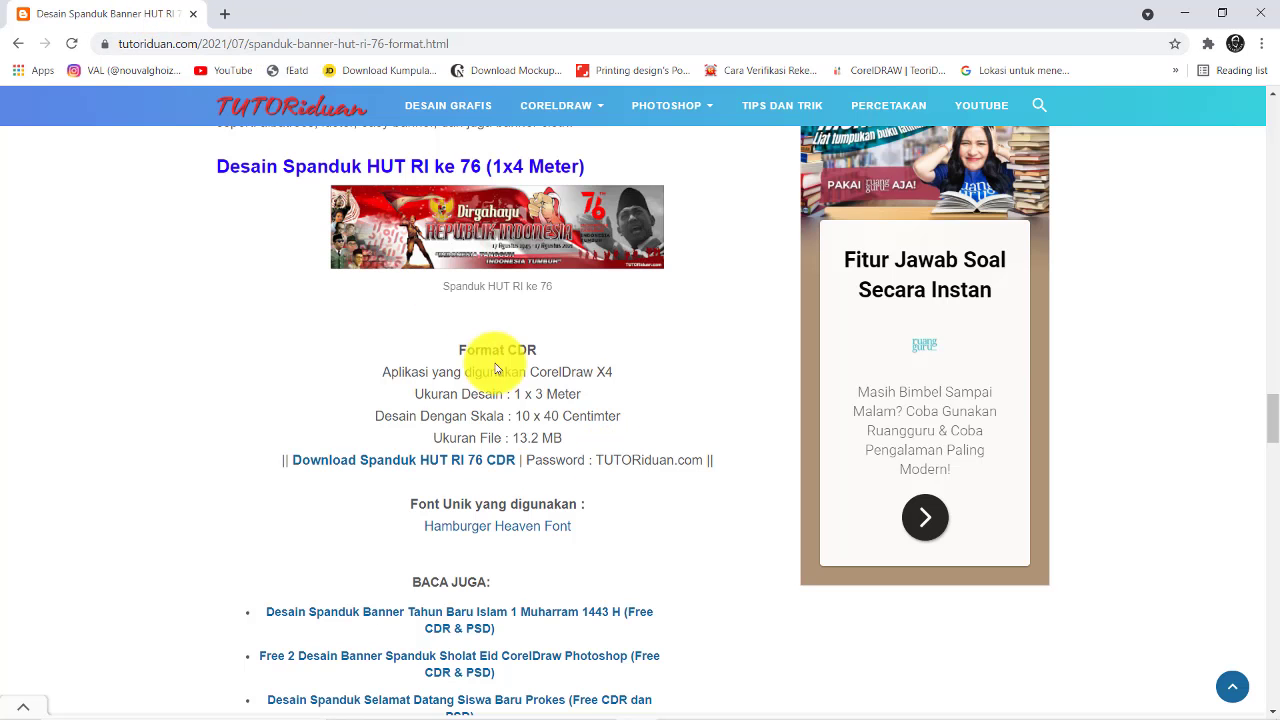
pyautogui.scroll(-1, 468, 345)
pyautogui.scroll(-1, 468, 345)
pyautogui.scroll(-2, 480, 337)
pyautogui.scroll(-2, 486, 337)
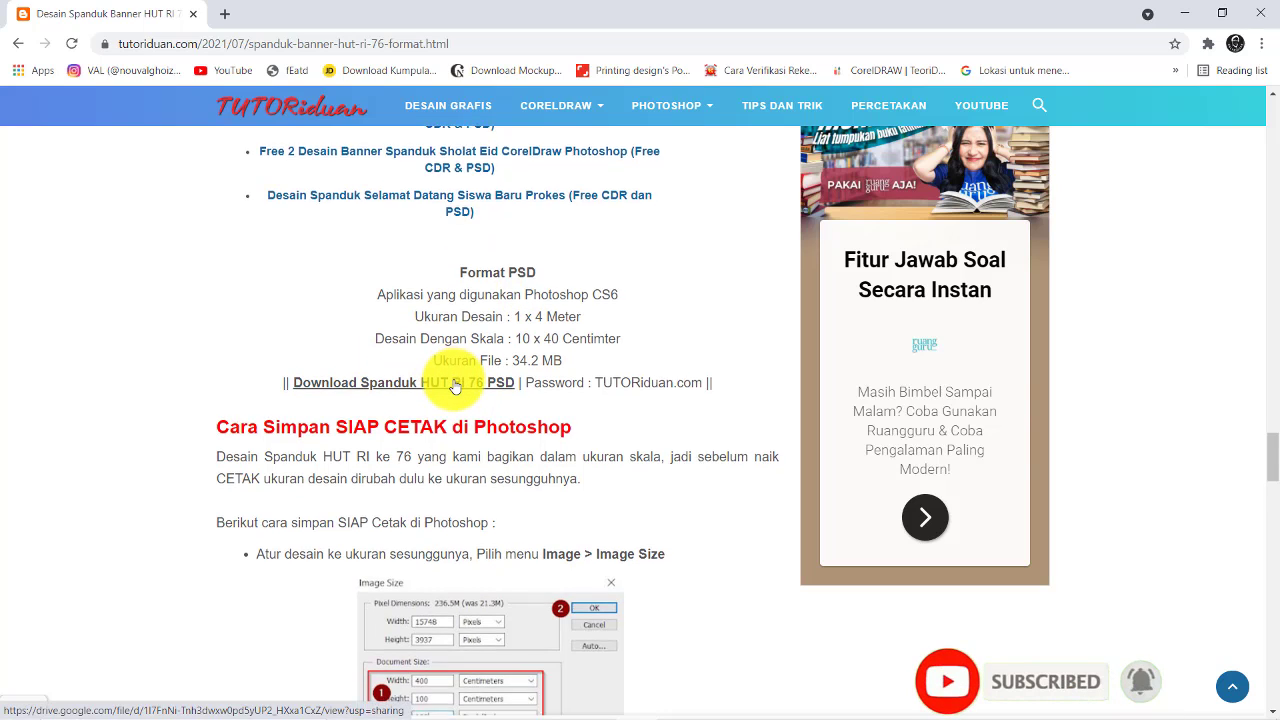
pyautogui.scroll(-2, 470, 370)
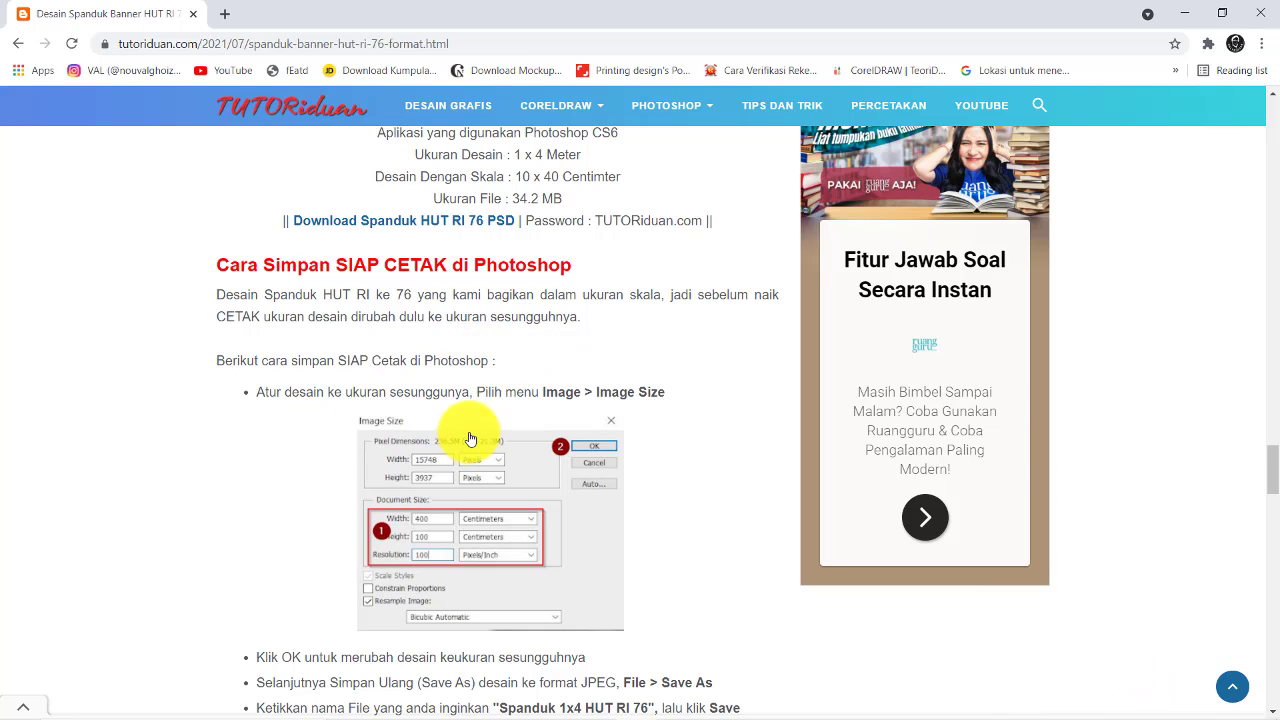
pyautogui.scroll(-2, 462, 420)
pyautogui.scroll(-2, 433, 365)
pyautogui.scroll(-2, 433, 365)
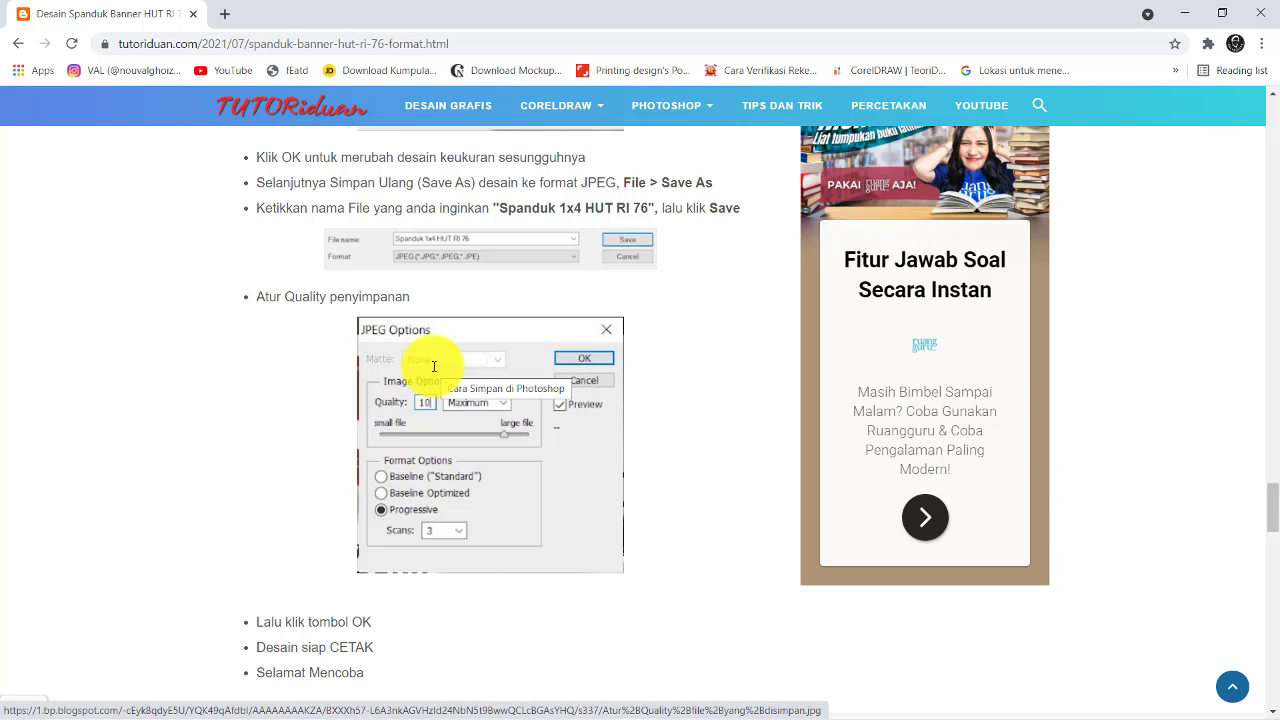
pyautogui.scroll(3, 434, 367)
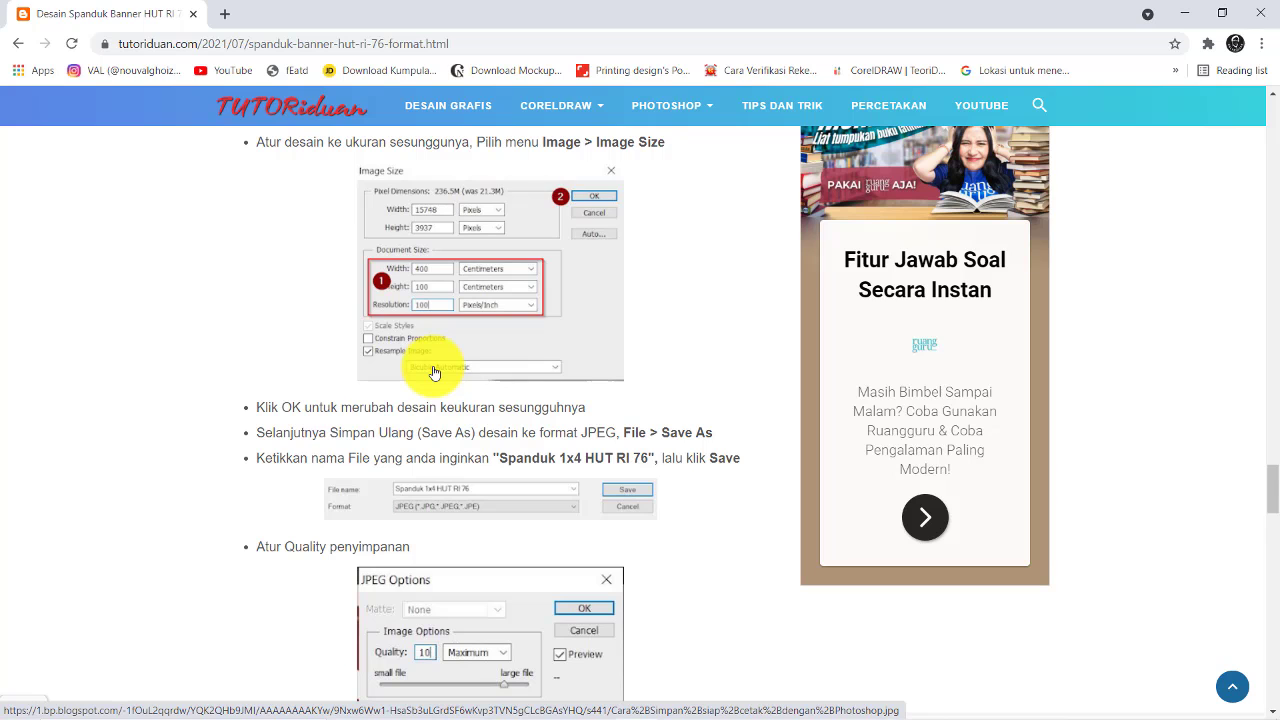
pyautogui.scroll(-3, 434, 372)
pyautogui.scroll(2, 440, 370)
pyautogui.scroll(3, 450, 368)
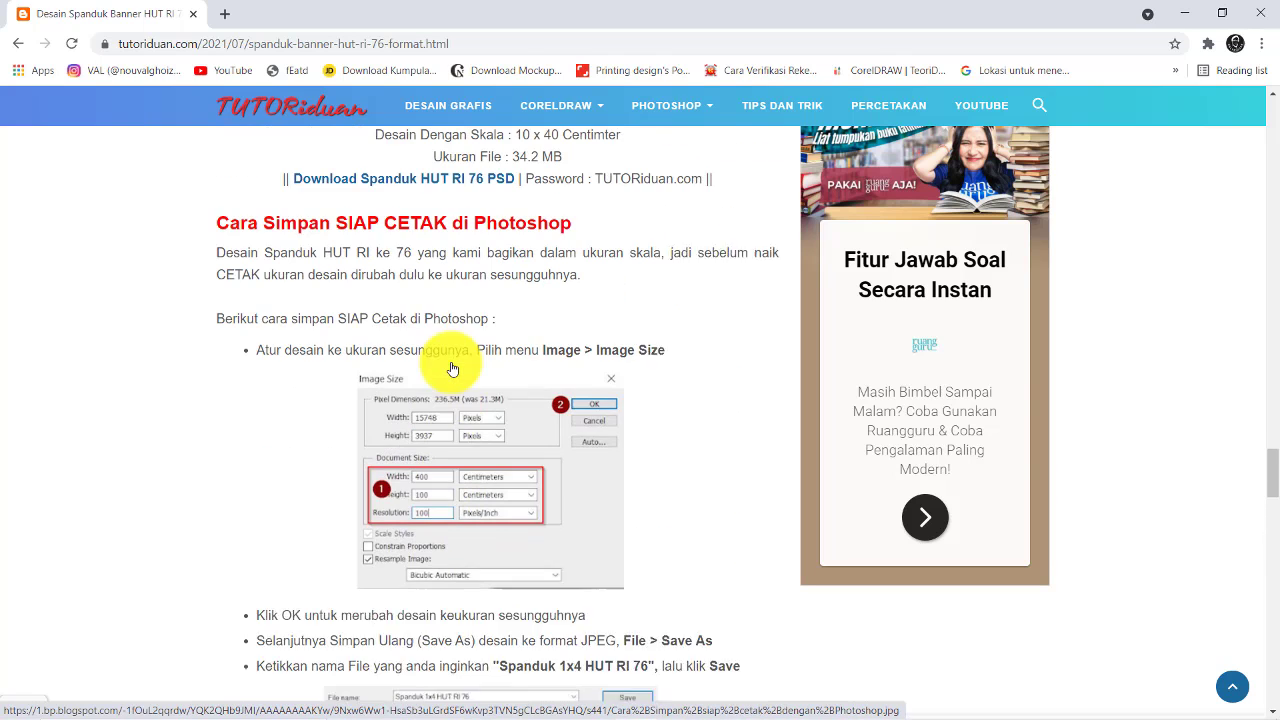
pyautogui.scroll(1, 452, 366)
pyautogui.scroll(2, 452, 362)
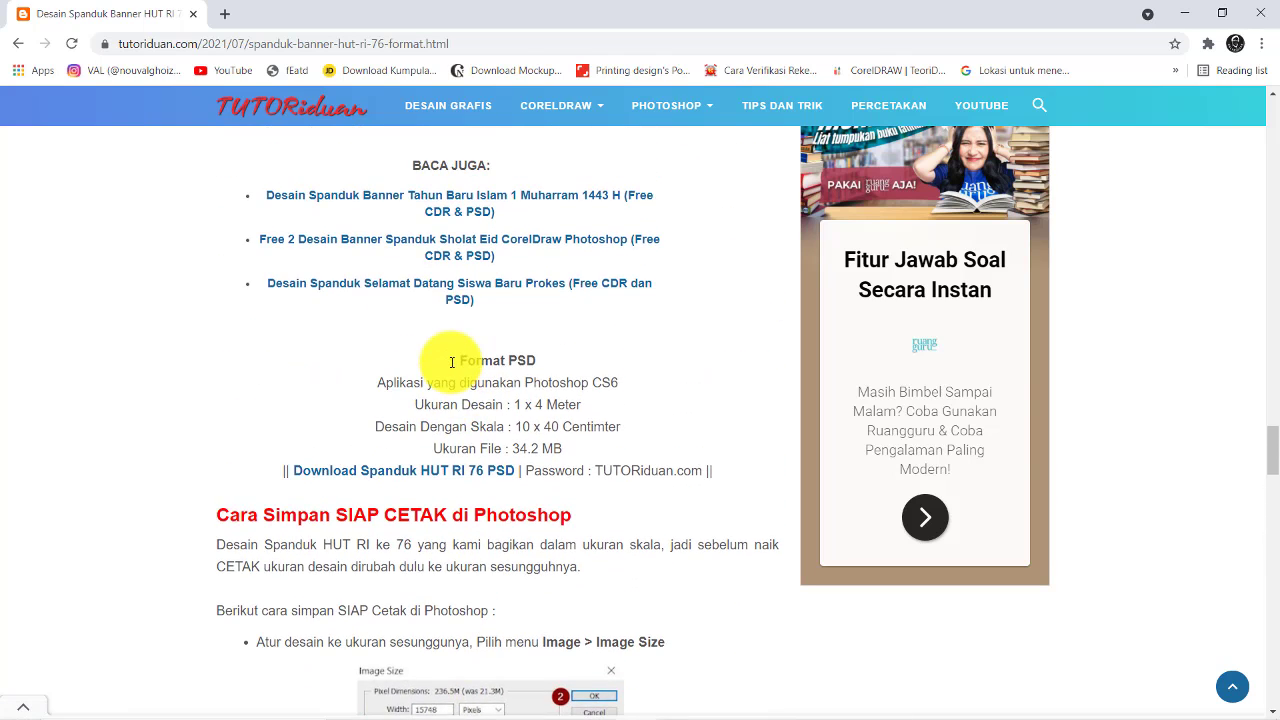
pyautogui.scroll(3, 452, 362)
pyautogui.scroll(2, 452, 362)
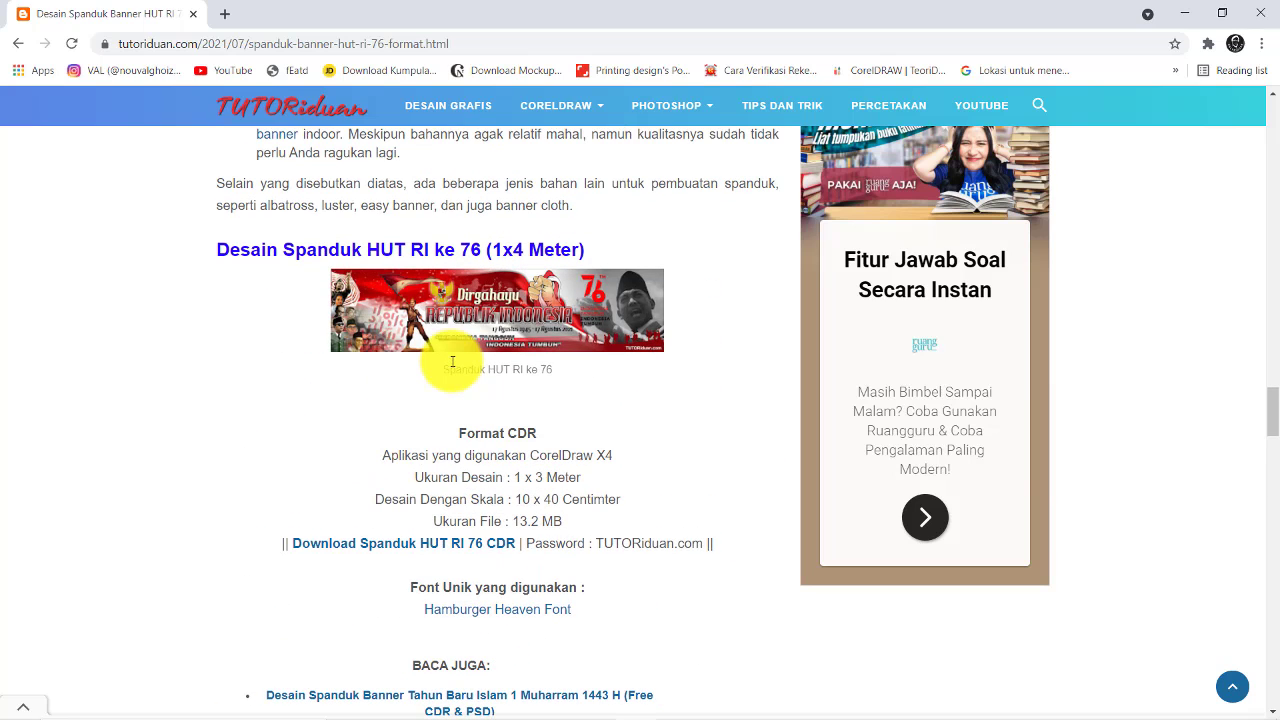
pyautogui.scroll(1, 452, 362)
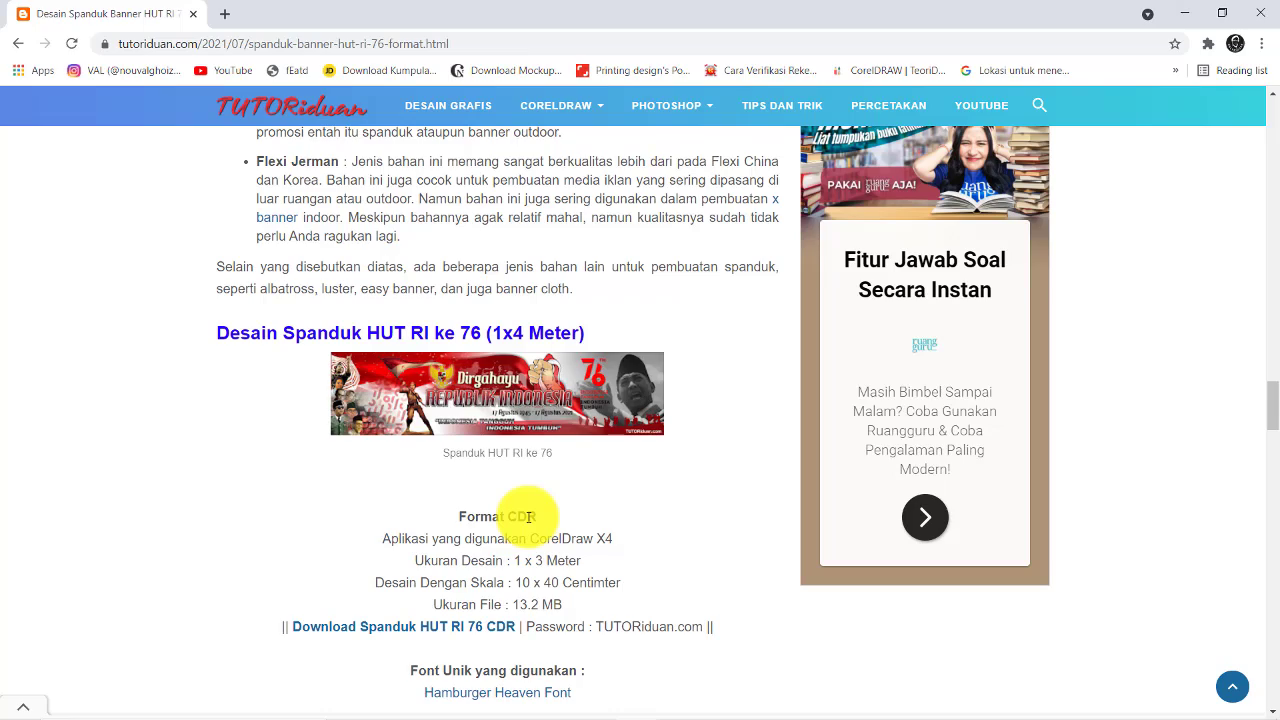
pyautogui.scroll(3, 529, 517)
pyautogui.scroll(3, 557, 514)
pyautogui.scroll(3, 557, 514)
pyautogui.scroll(3, 557, 514)
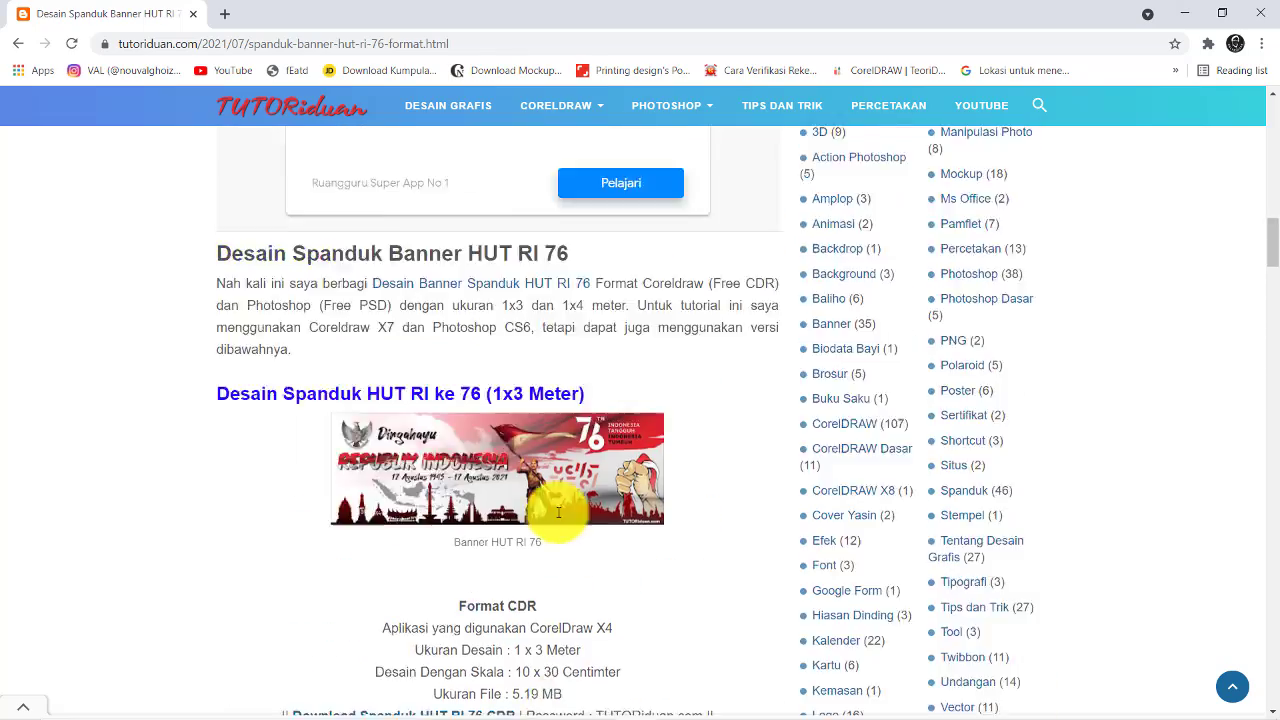
pyautogui.scroll(2, 557, 514)
pyautogui.scroll(-4, 557, 510)
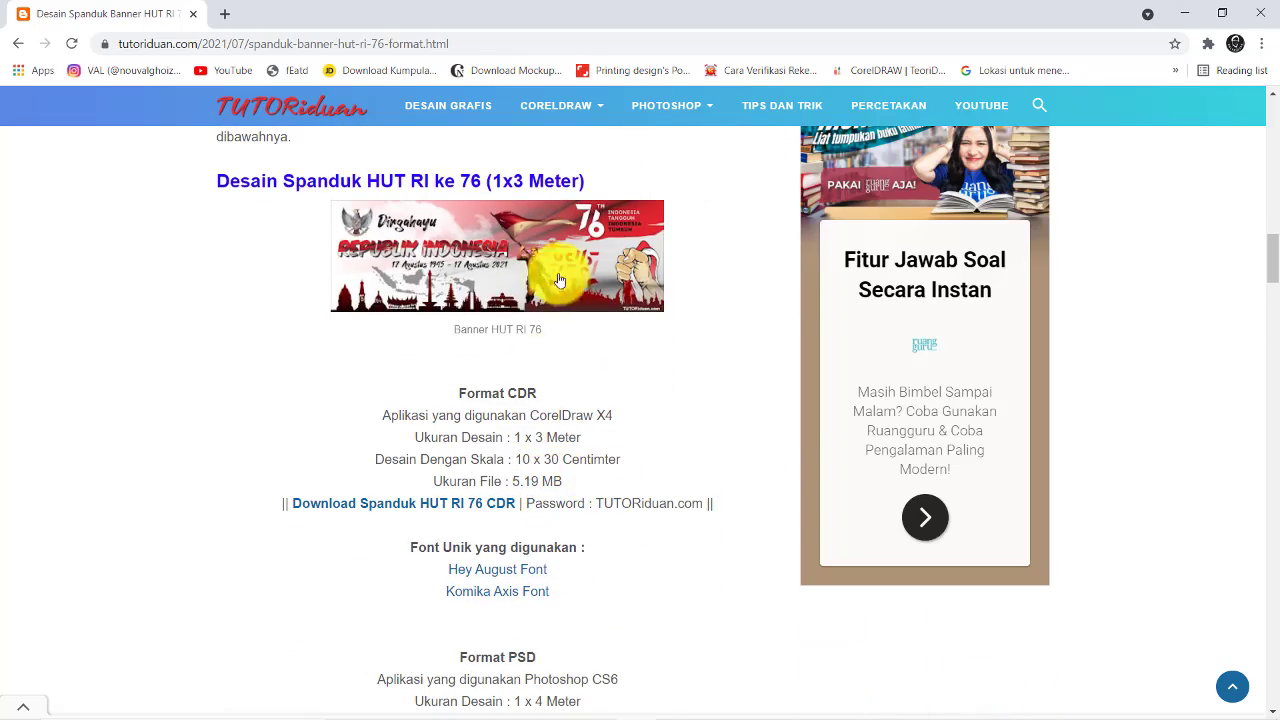
# - Check the 1x3 CDR Drive download, then open the 1x4 HUT RI 76 CDR zip's Drive page
pyautogui.click(389, 508)
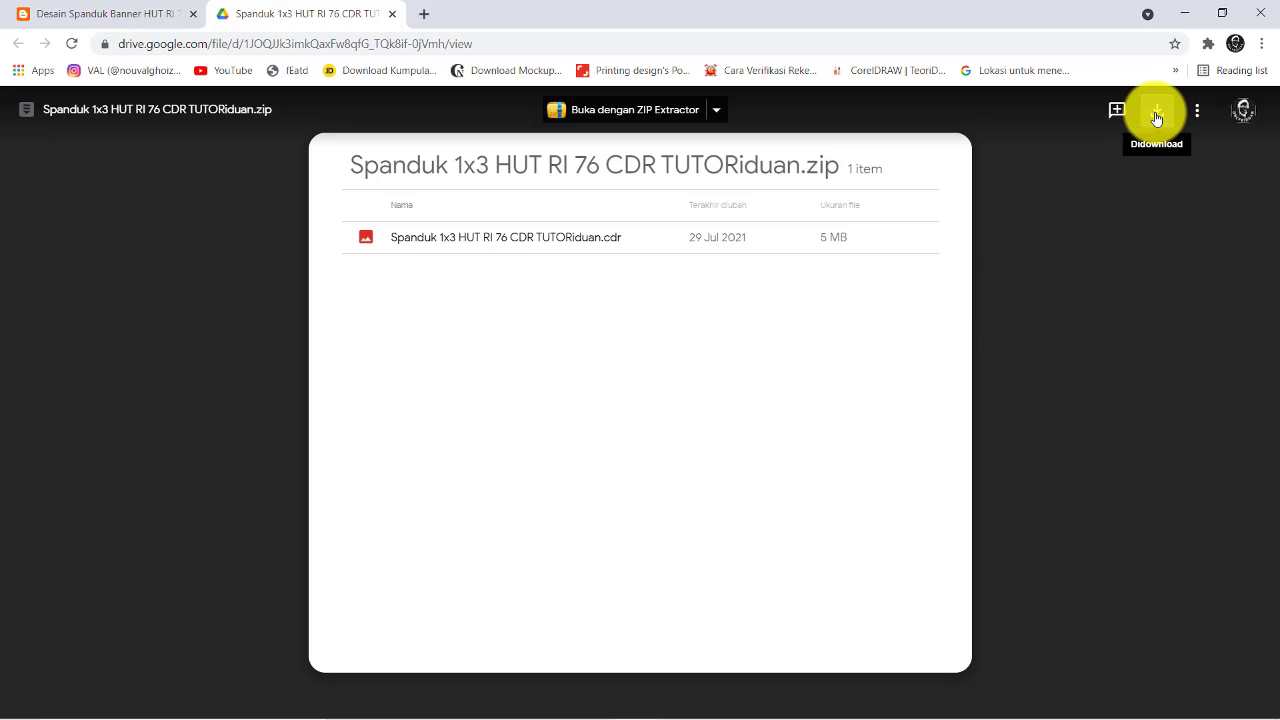
pyautogui.click(394, 16)
pyautogui.scroll(-4, 480, 344)
pyautogui.scroll(-10, 585, 366)
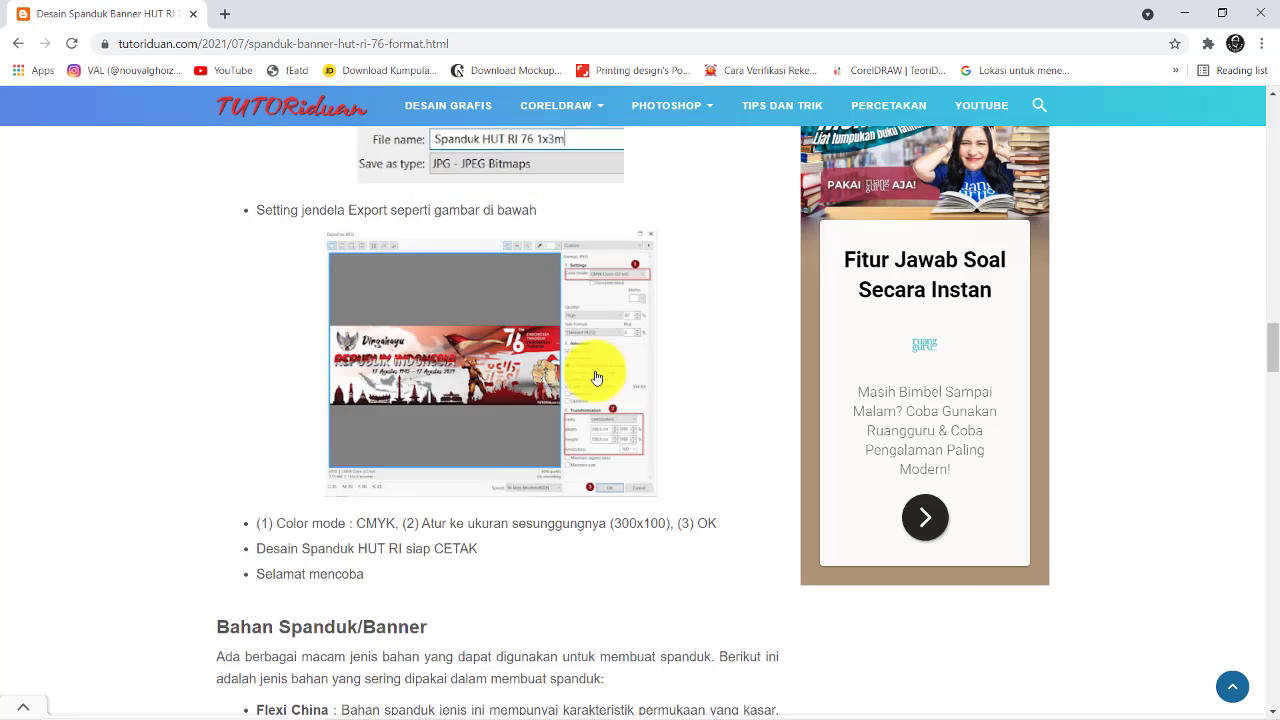
pyautogui.scroll(-5, 597, 377)
pyautogui.scroll(-4, 600, 371)
pyautogui.scroll(-1, 600, 371)
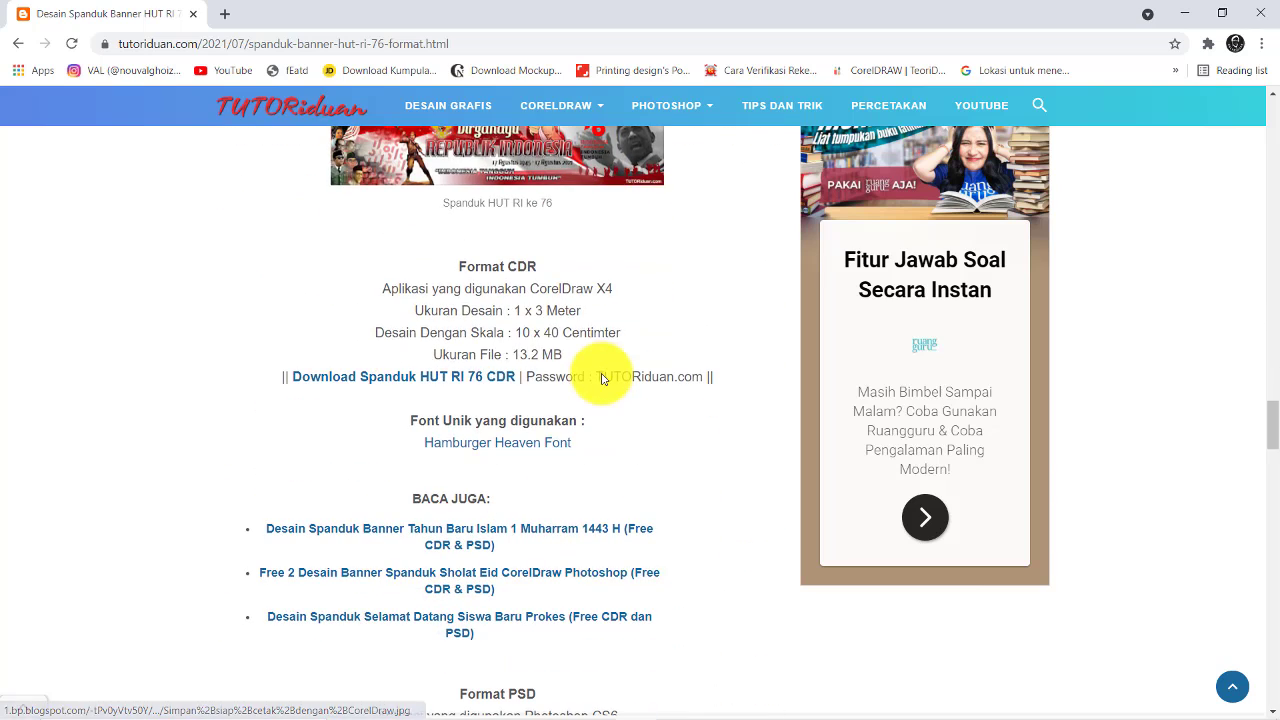
pyautogui.click(460, 389)
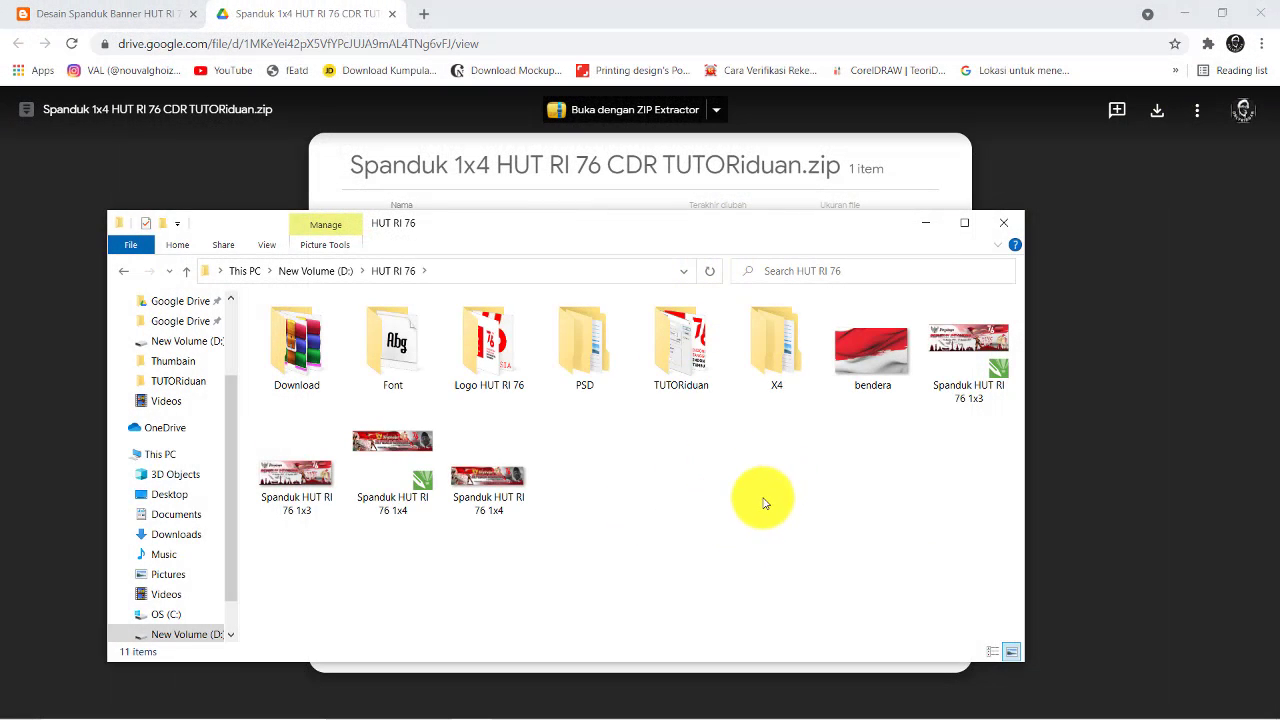
# - In the X4 folder, extract the 1x3 CDR archive using its password
pyautogui.doubleClick(775, 343)
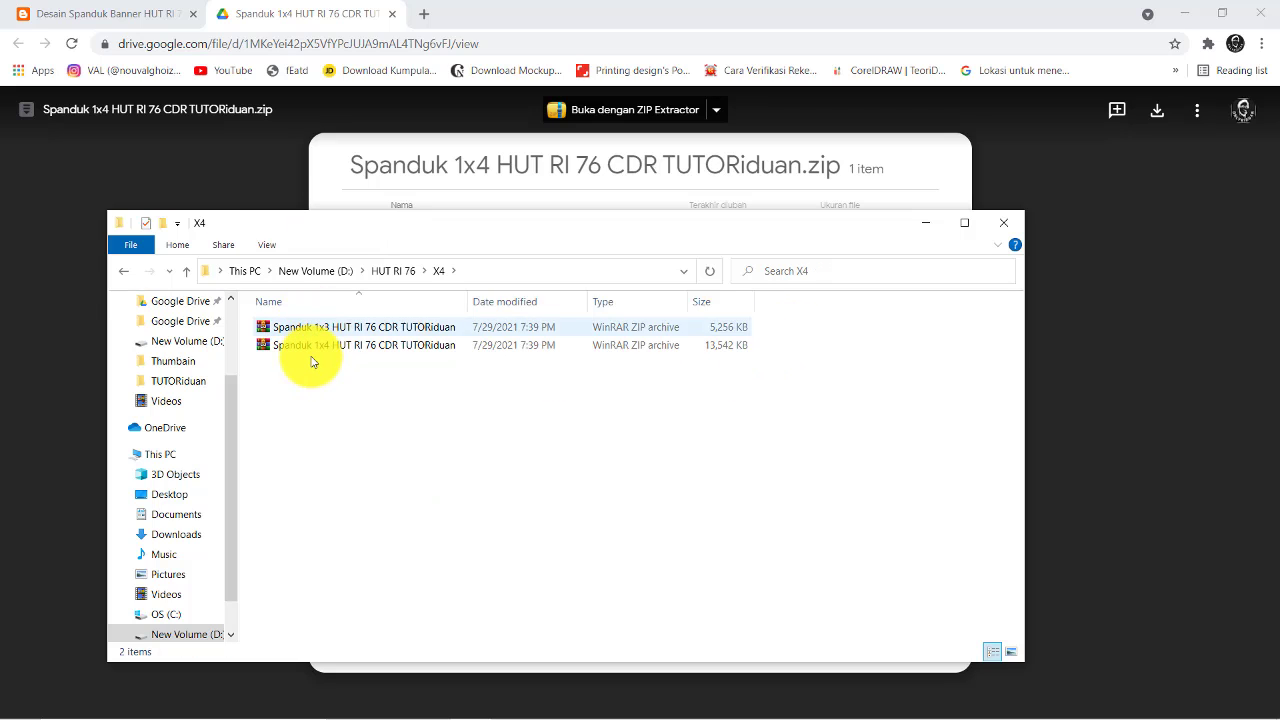
pyautogui.click(119, 271)
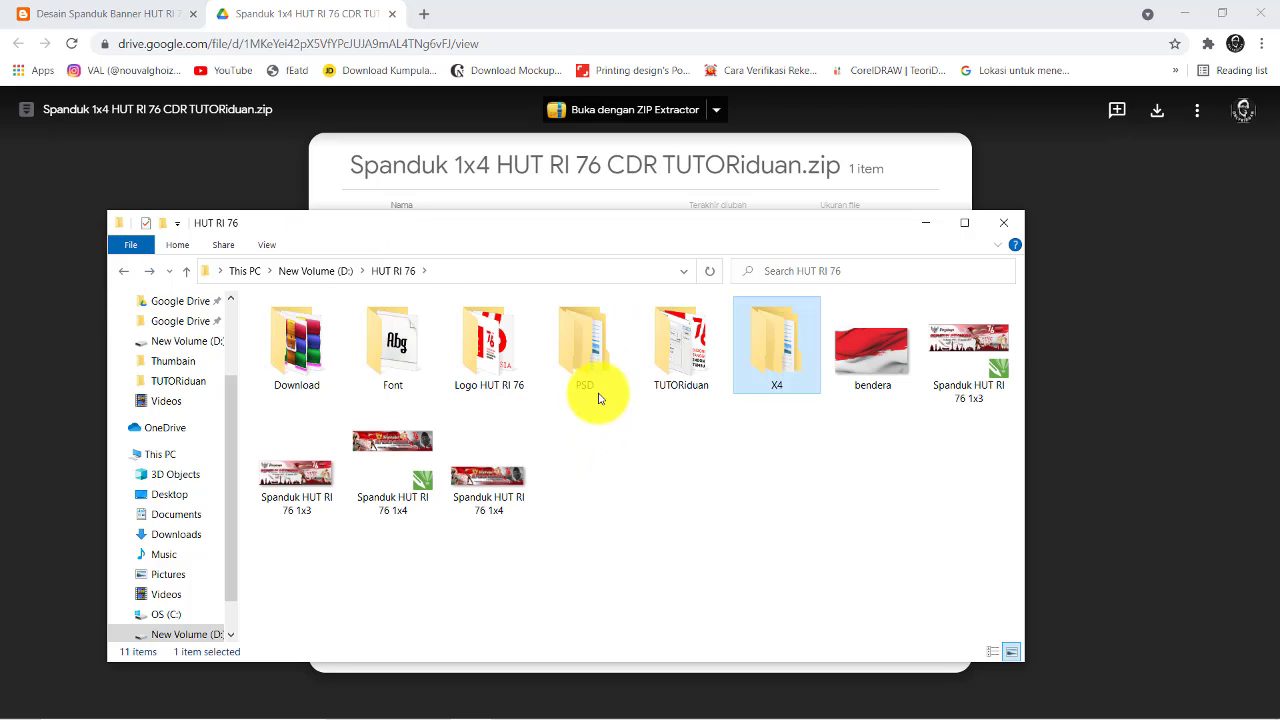
pyautogui.doubleClick(596, 375)
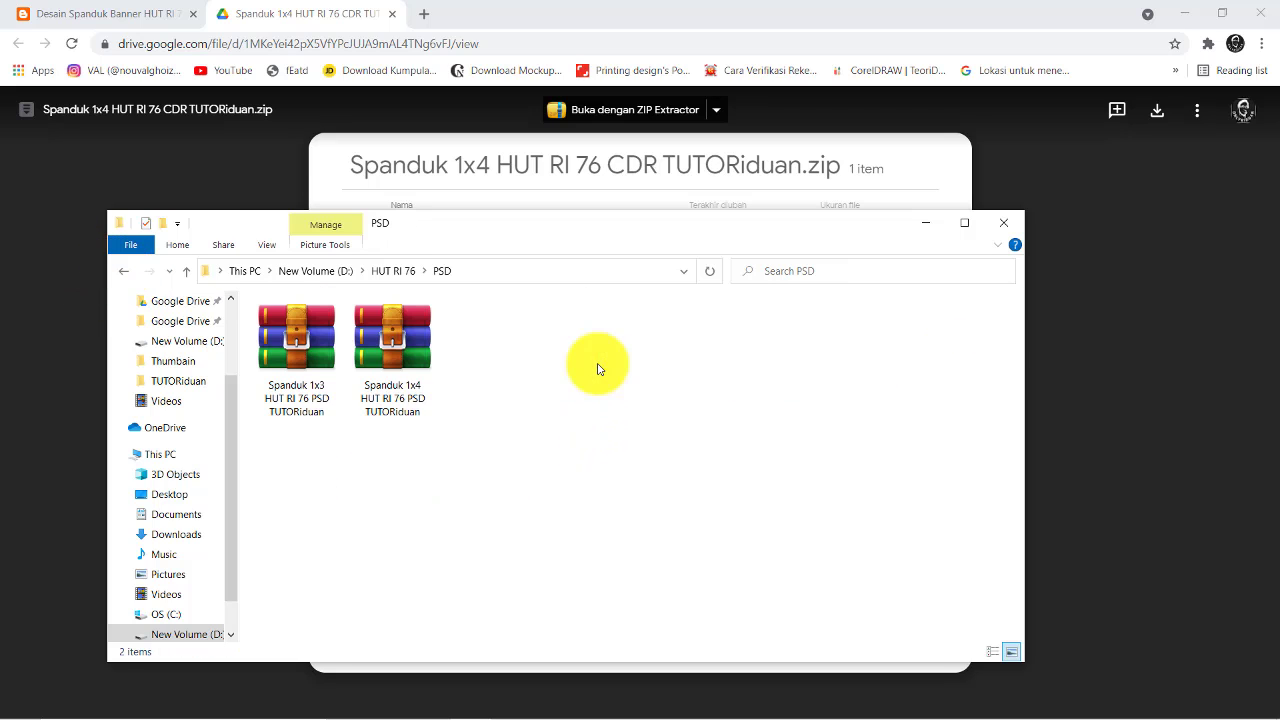
pyautogui.click(124, 271)
pyautogui.click(783, 380)
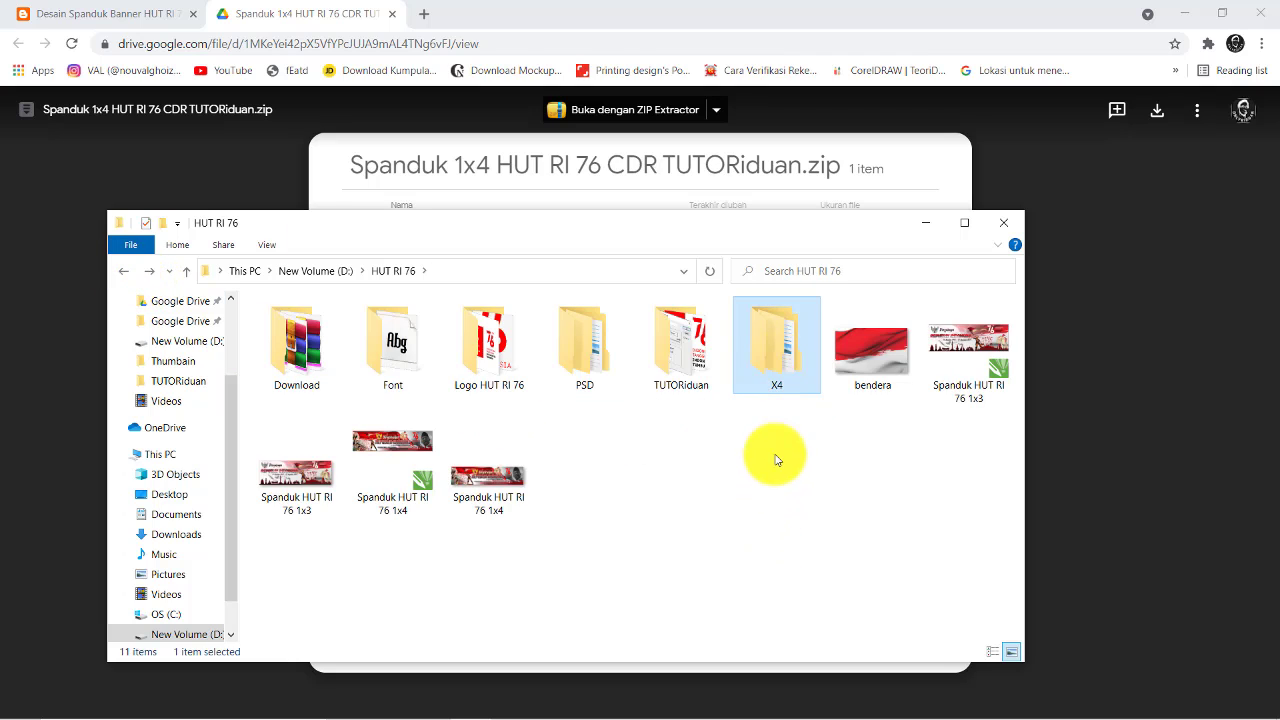
pyautogui.doubleClick(776, 350)
pyautogui.rightClick(346, 331)
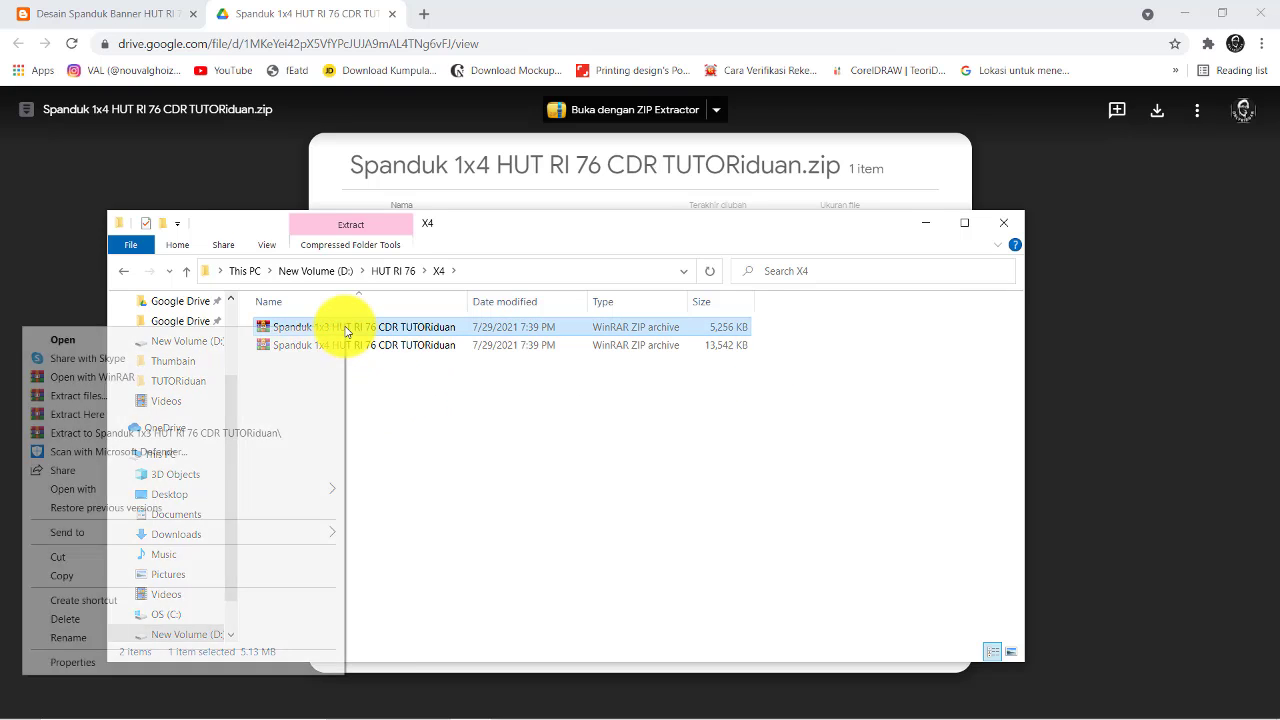
pyautogui.click(94, 414)
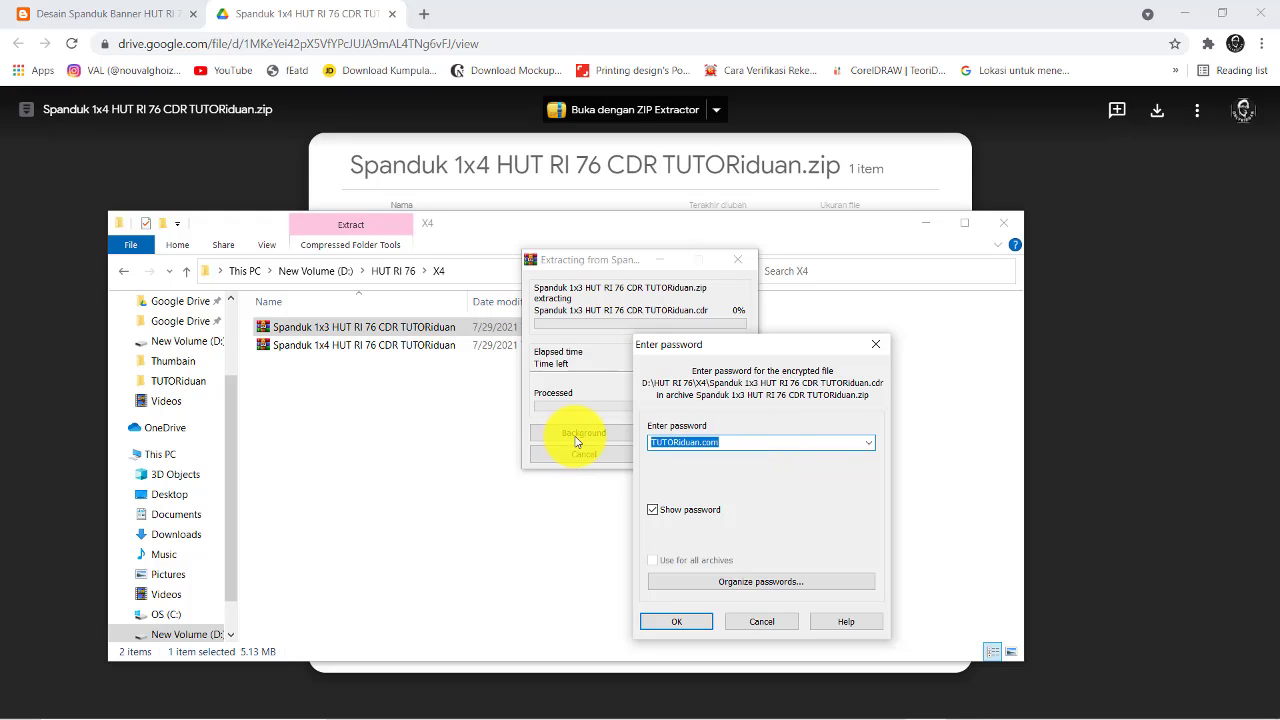
pyautogui.click(680, 622)
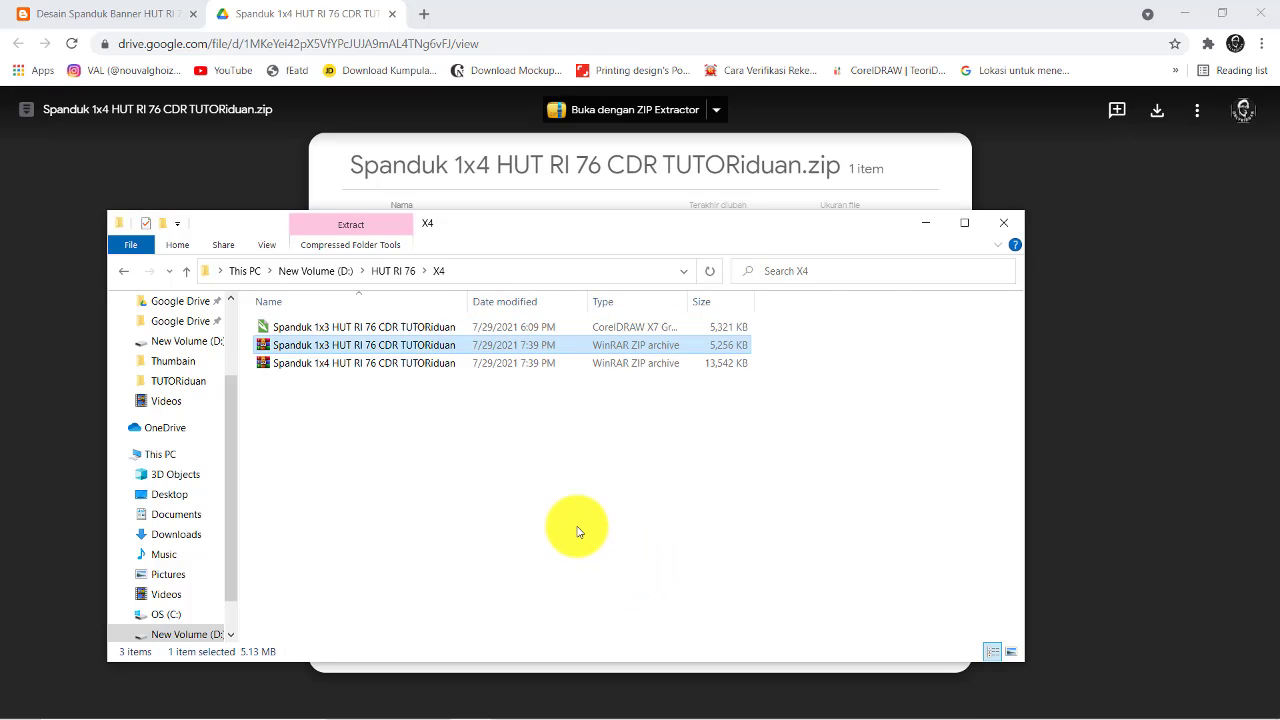
# - Extract the 1x4 CDR archive in the X4 folder using its password
pyautogui.click(349, 363)
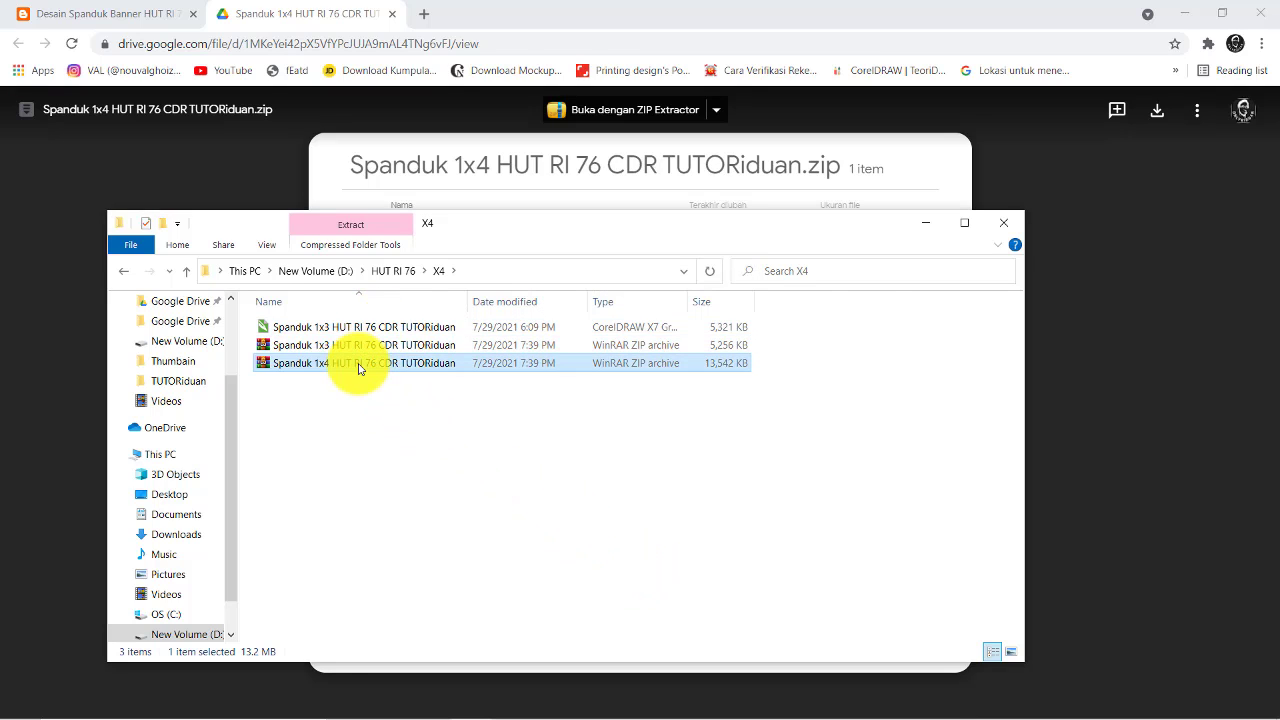
pyautogui.rightClick(352, 364)
pyautogui.click(93, 452)
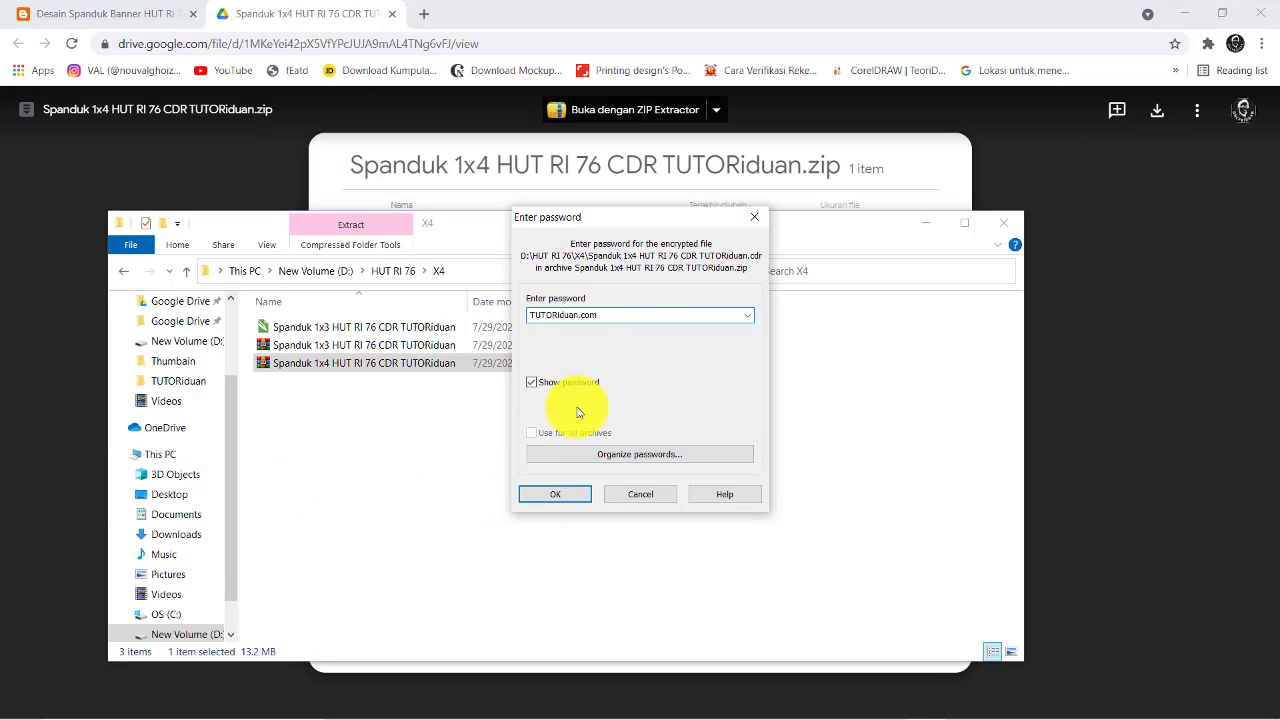
pyautogui.click(556, 500)
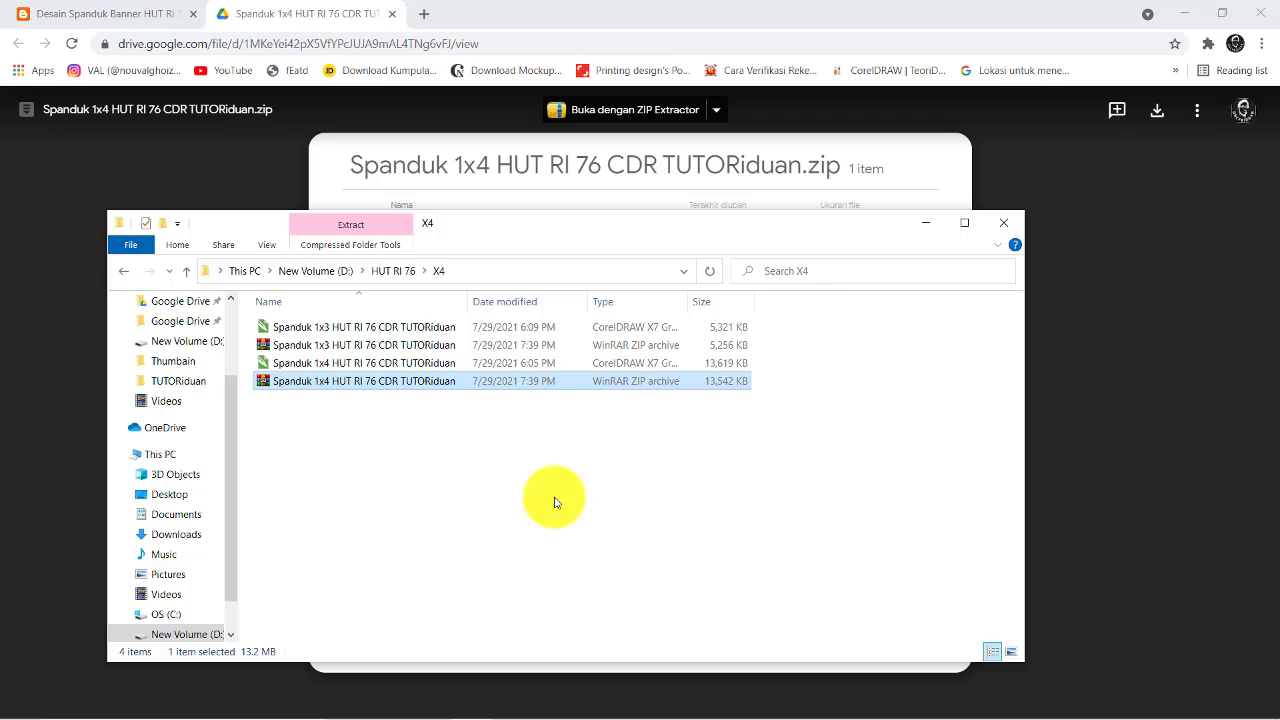
# - In the PSD folder, switch to Details view and extract the 1x3 PSD archive with its password
pyautogui.click(393, 271)
pyautogui.doubleClick(574, 350)
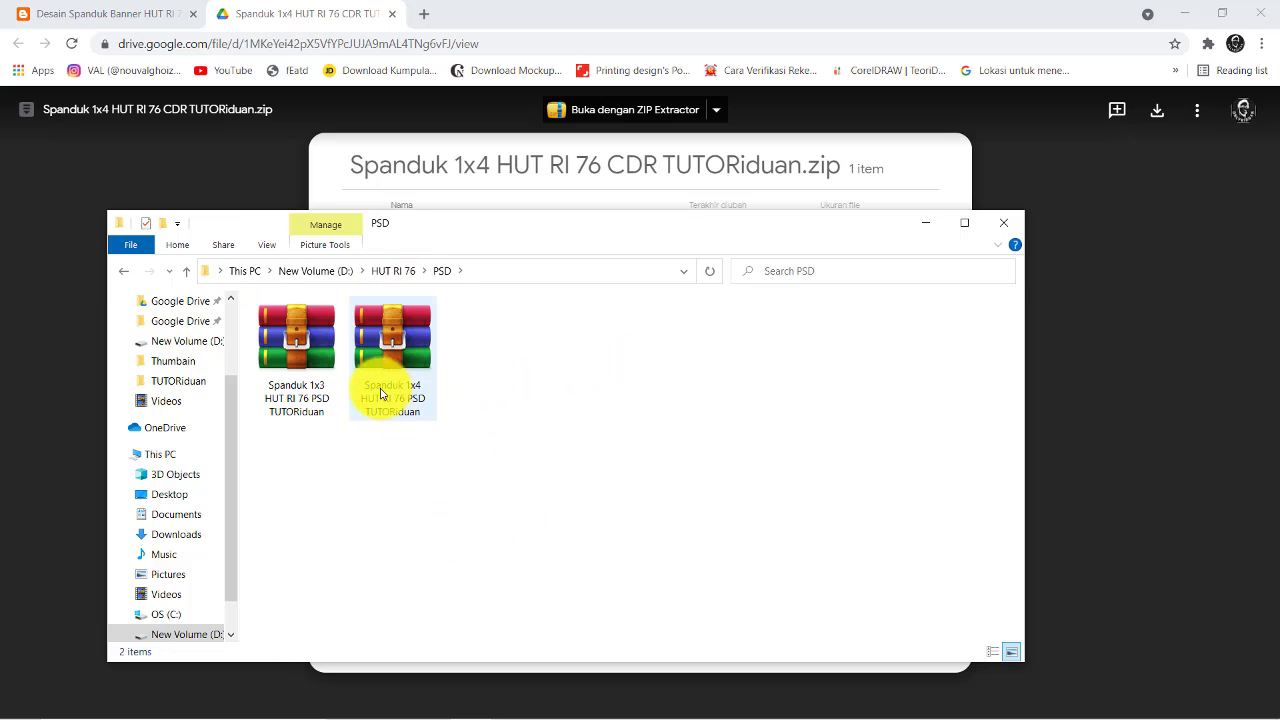
pyautogui.click(266, 245)
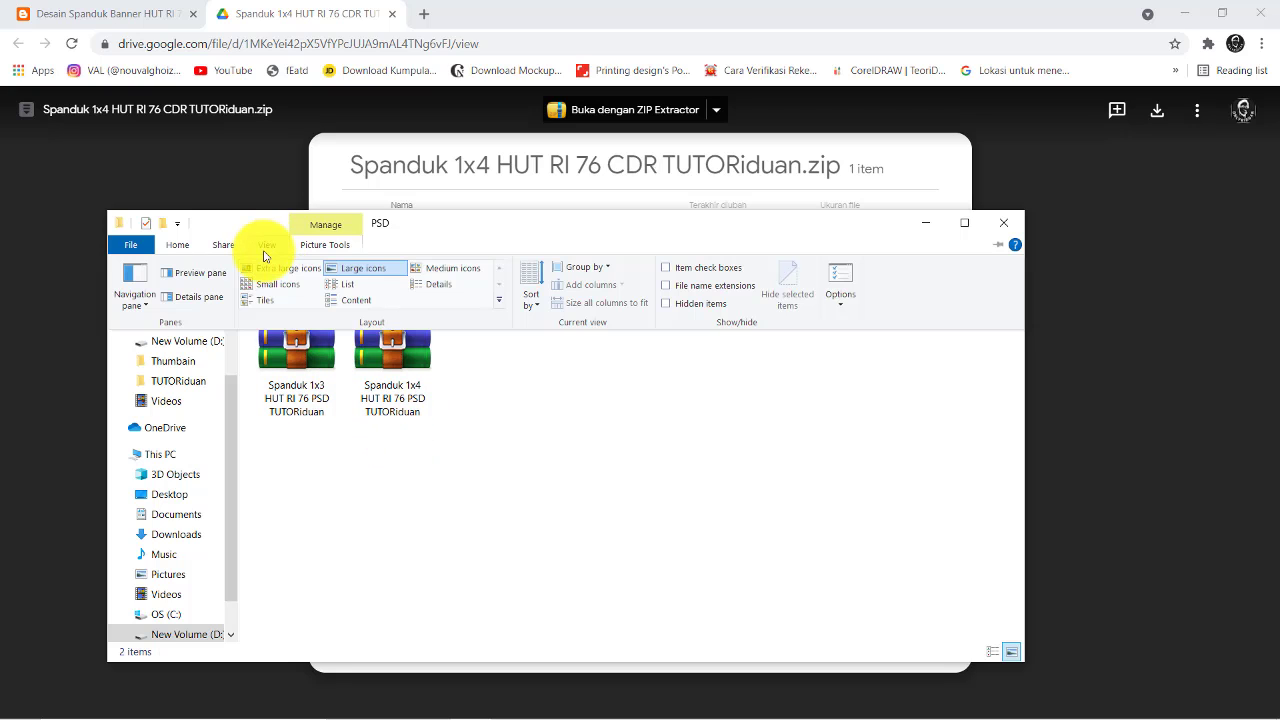
pyautogui.click(418, 288)
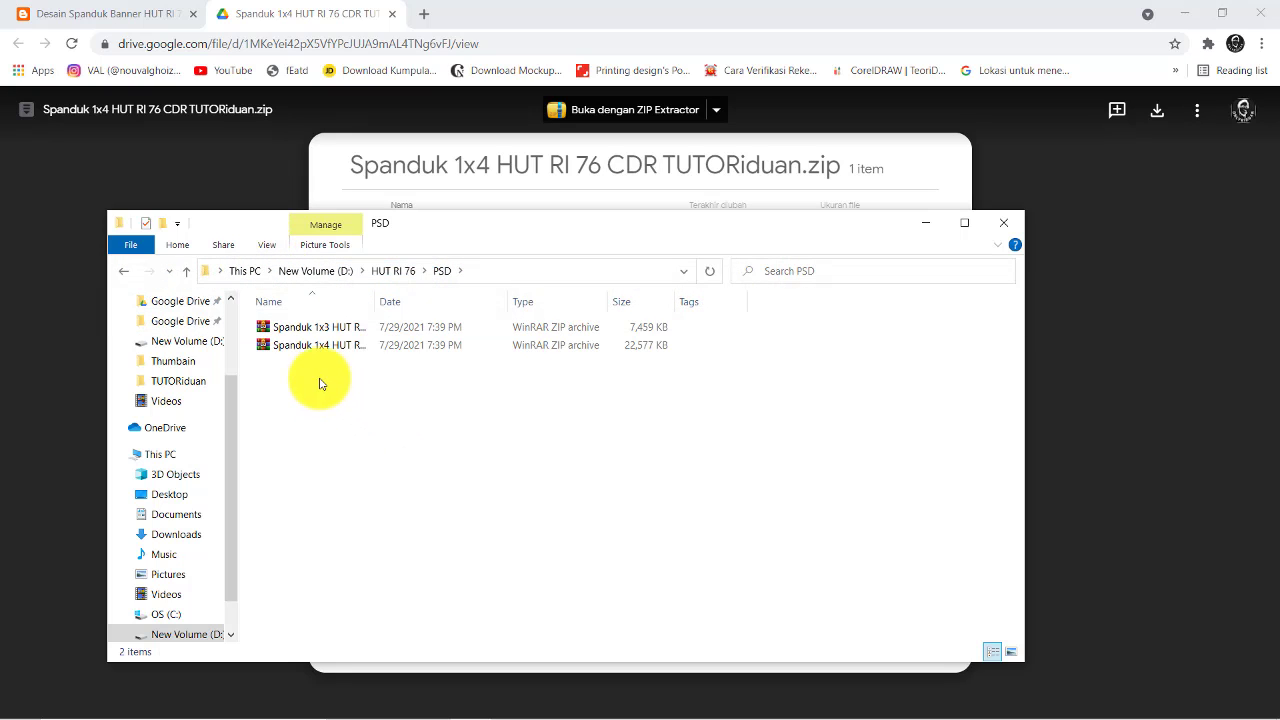
pyautogui.rightClick(309, 336)
pyautogui.click(45, 419)
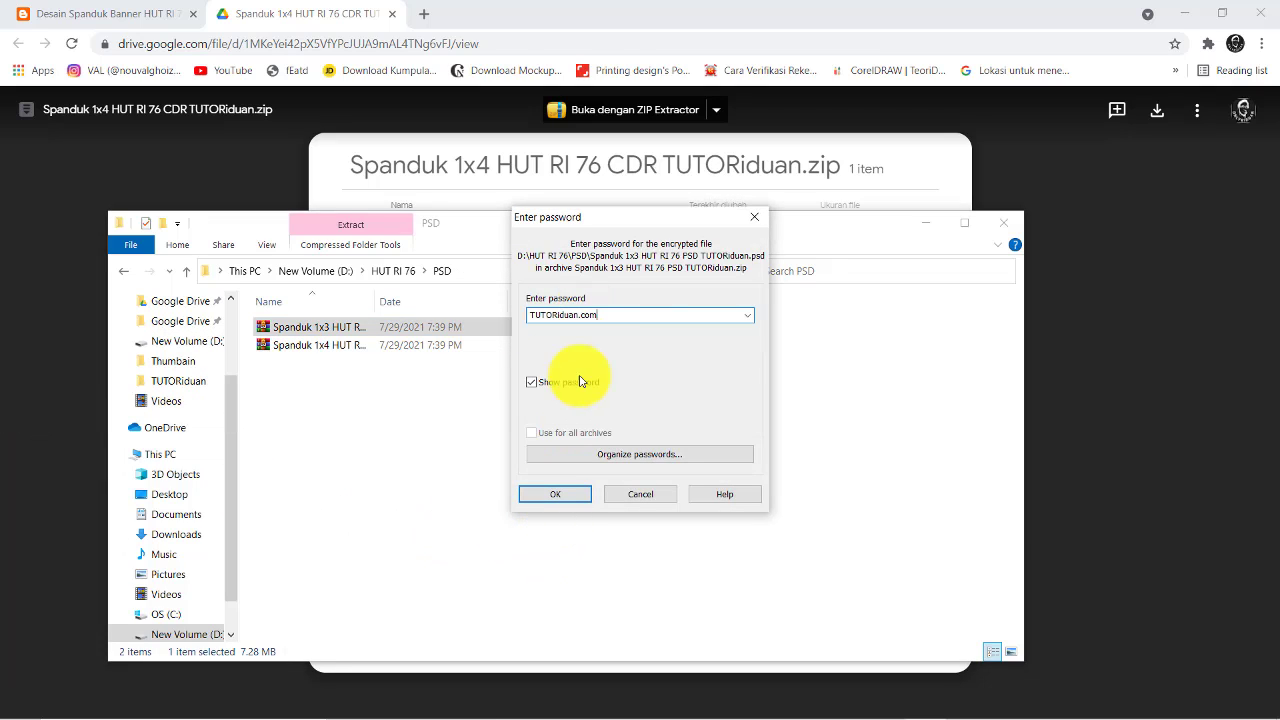
pyautogui.click(548, 494)
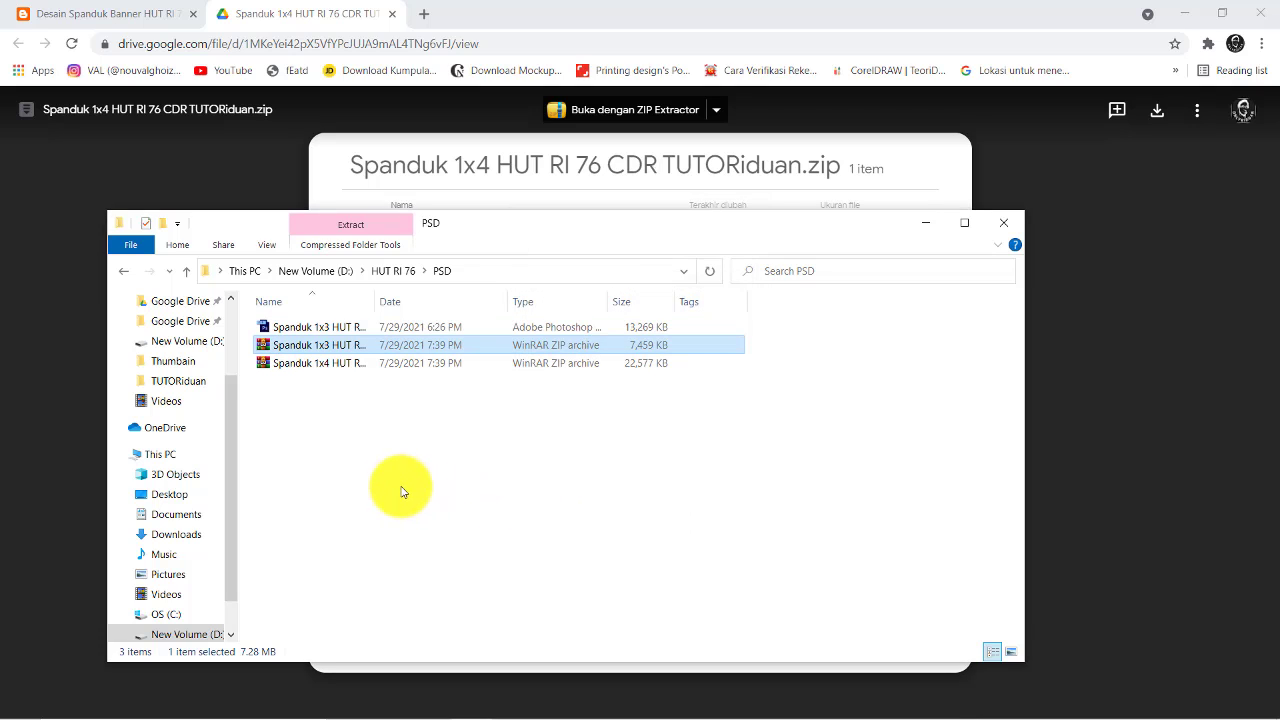
# - Extract the 1x4 PSD archive with its password, then return to the HUT RI 76 folder
pyautogui.rightClick(329, 363)
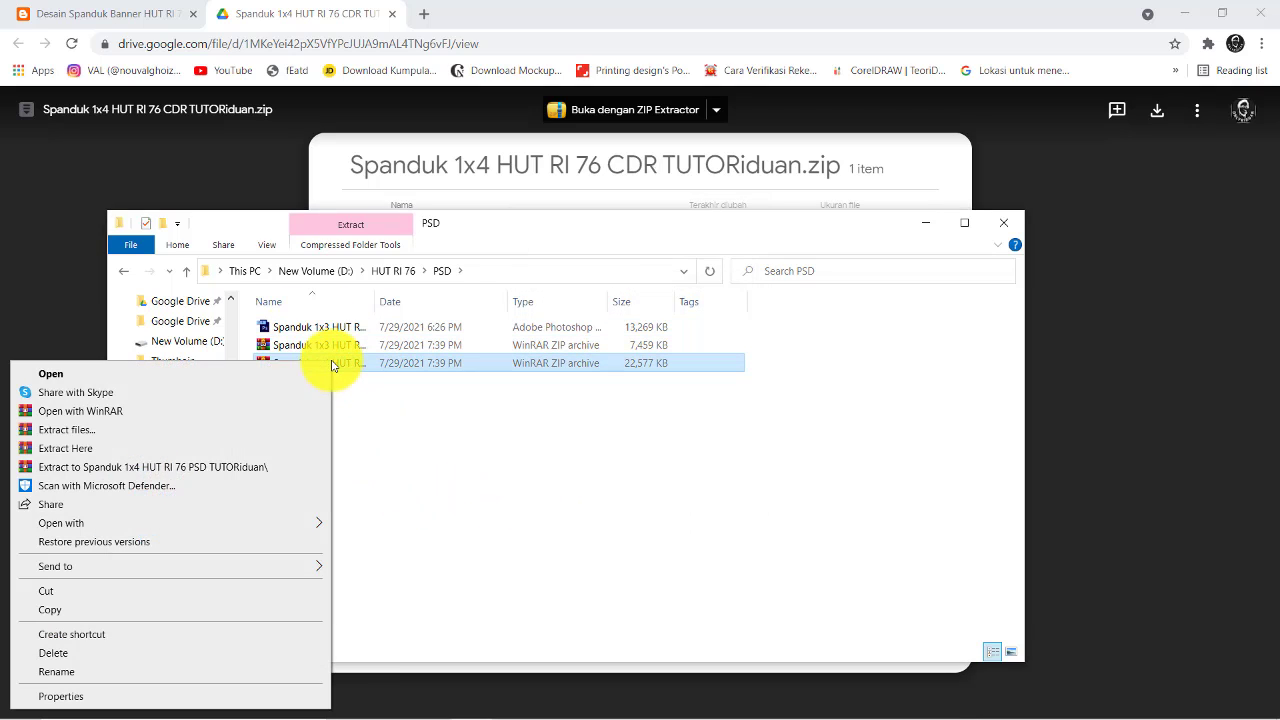
pyautogui.click(65, 448)
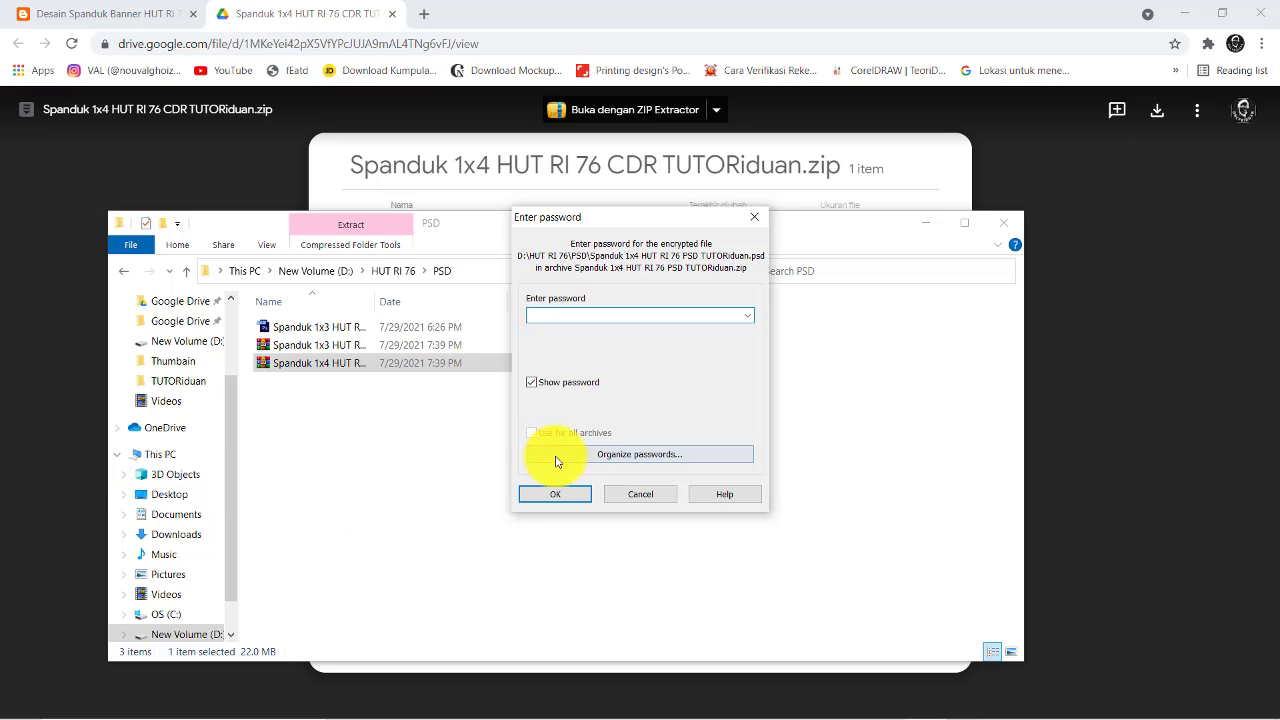
pyautogui.click(570, 496)
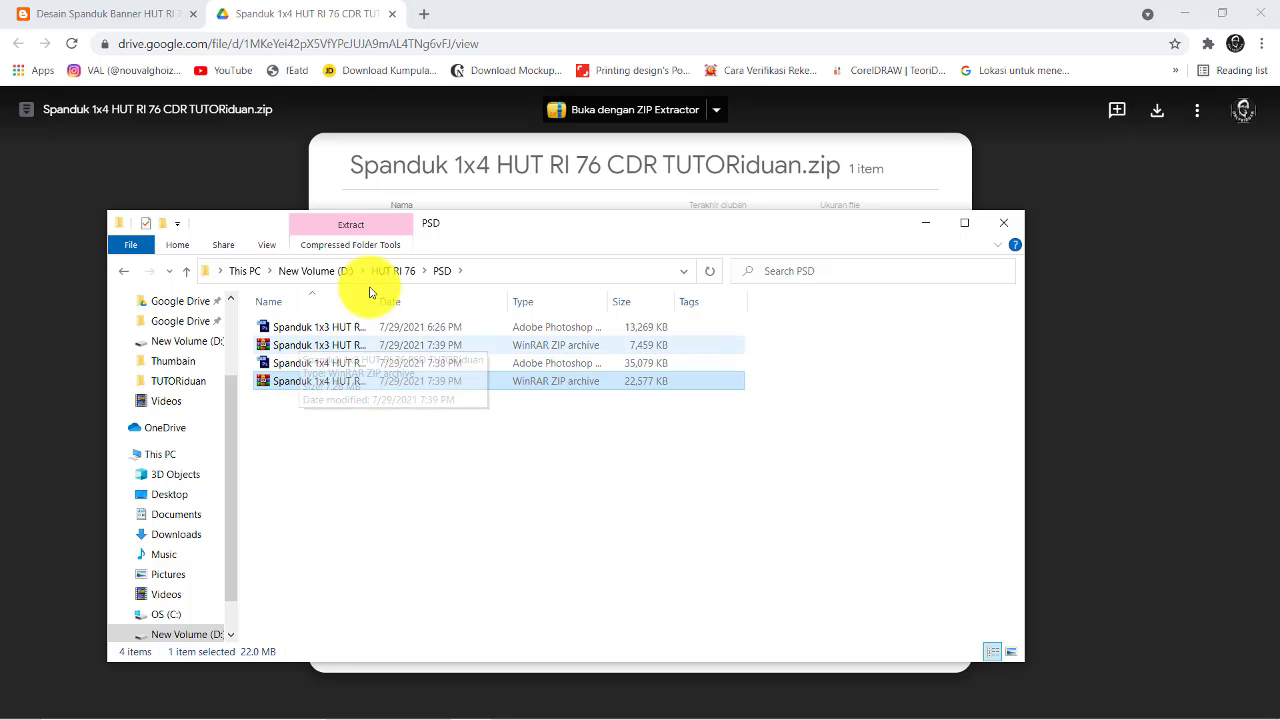
pyautogui.click(383, 271)
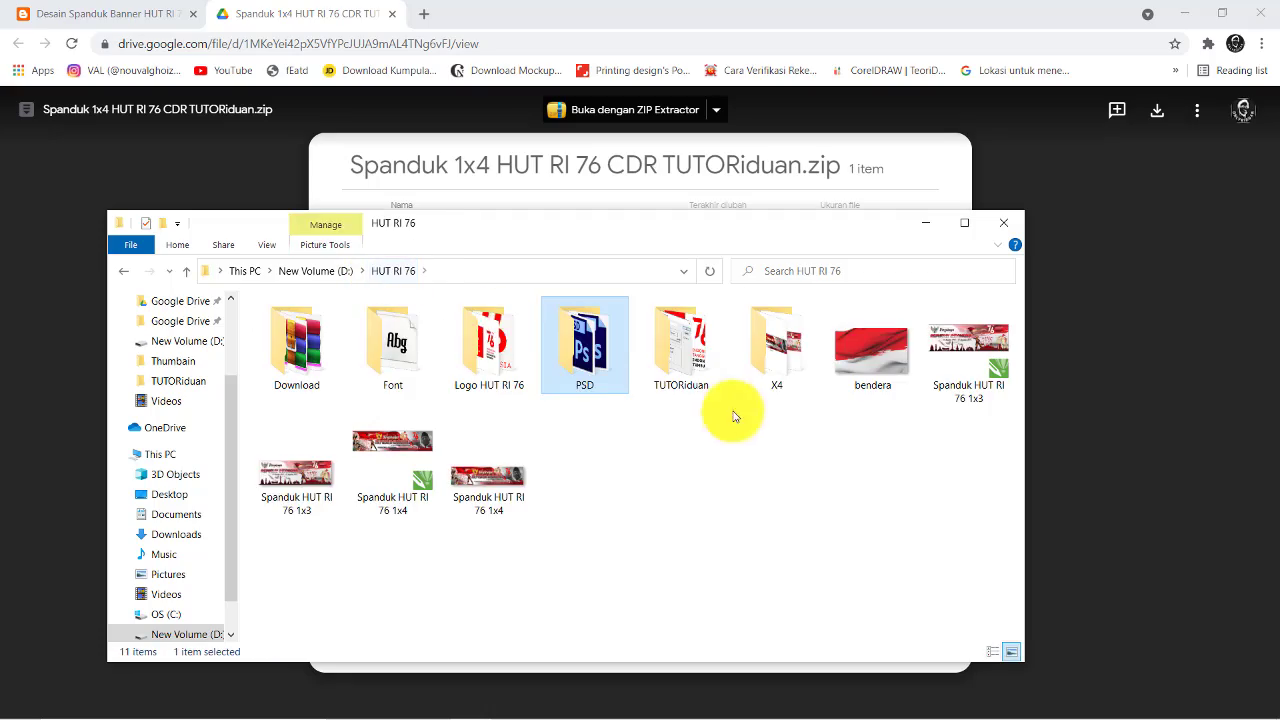
# - Open 'Spanduk 1x3 HUT RI 76 CDR TUTORiduan.cdr' from the X4 folder in CorelDRAW X7
pyautogui.doubleClick(780, 350)
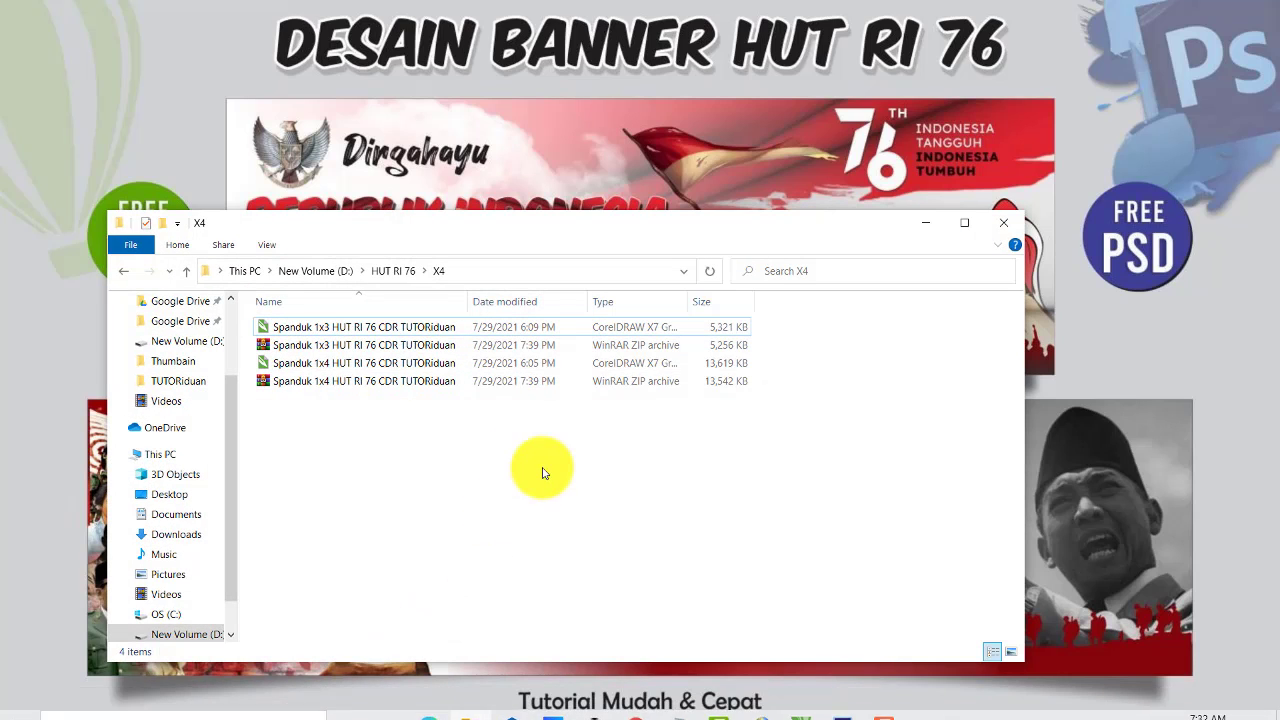
pyautogui.doubleClick(347, 333)
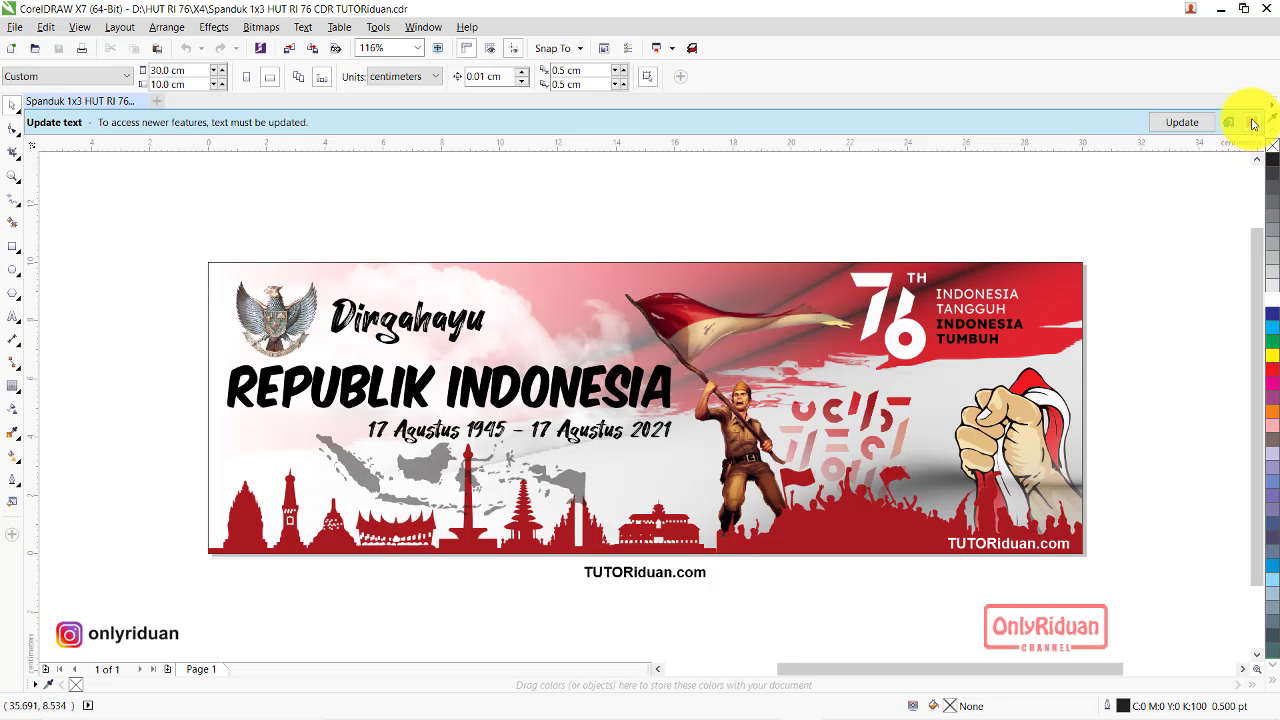
# - Dismiss CorelDRAW's Update text notice and switch to the TUTORiduan page in Chrome
pyautogui.click(1253, 122)
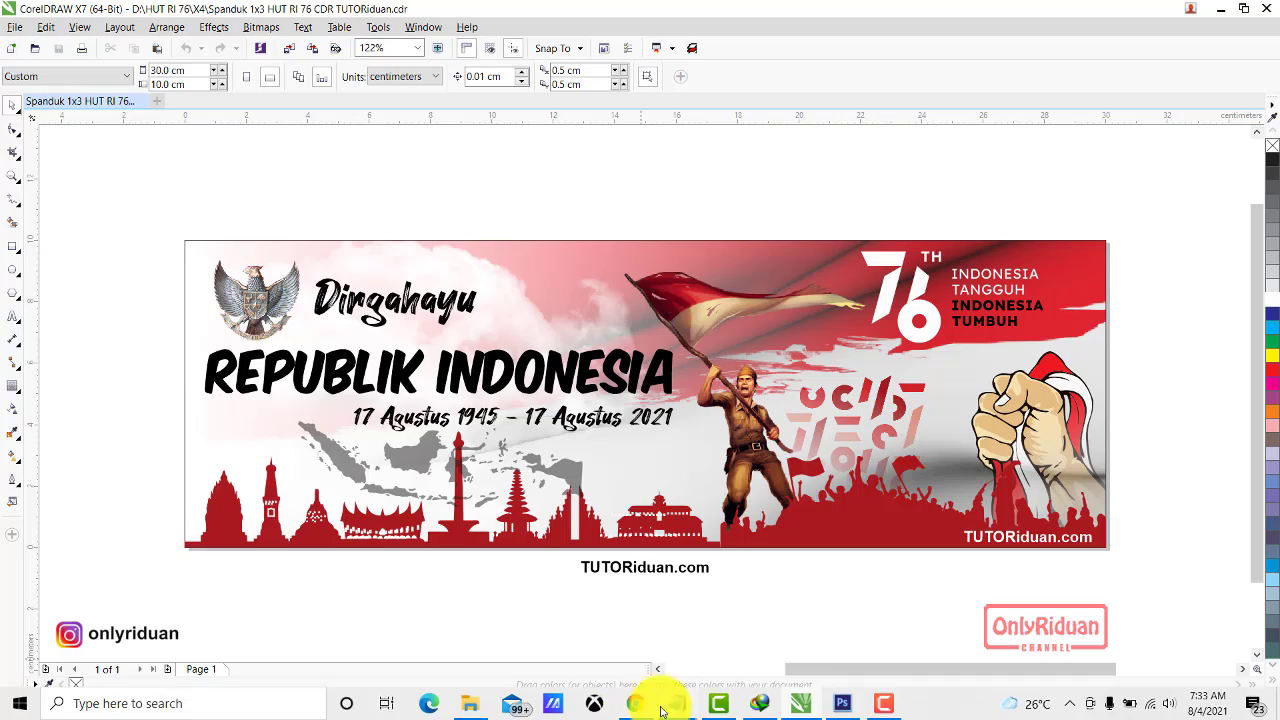
pyautogui.moveTo(684, 716)
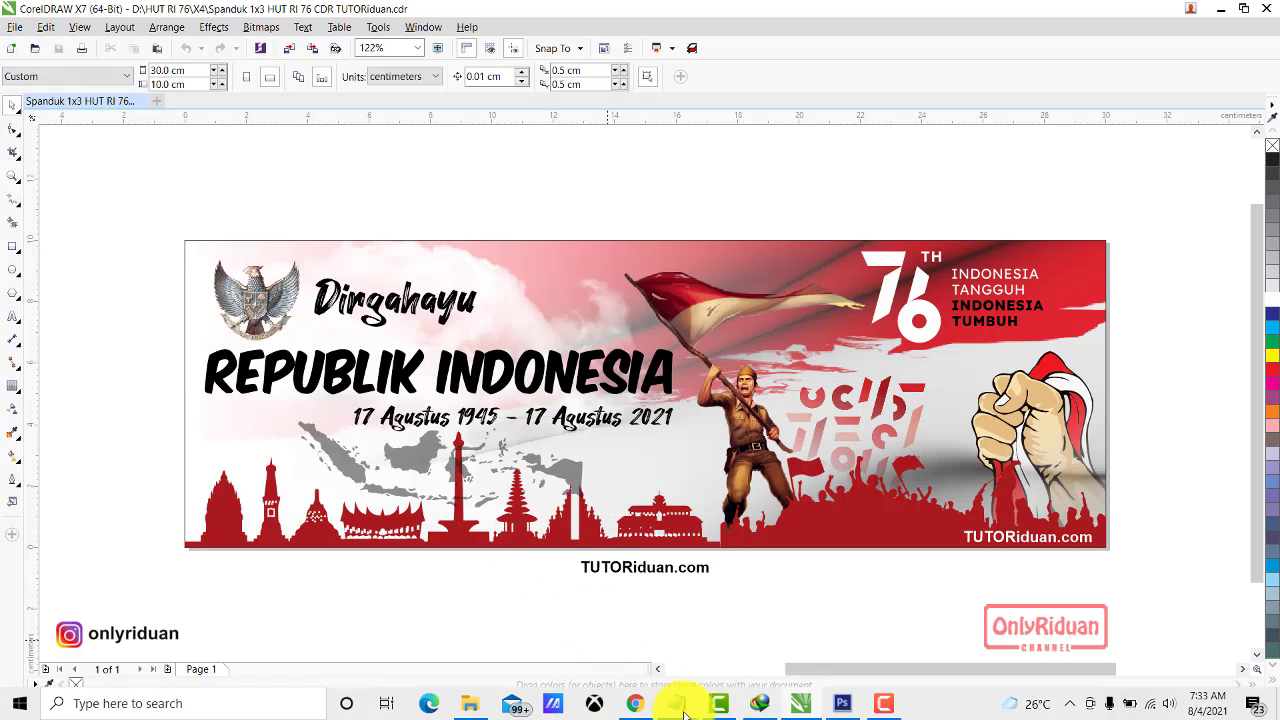
pyautogui.click(635, 703)
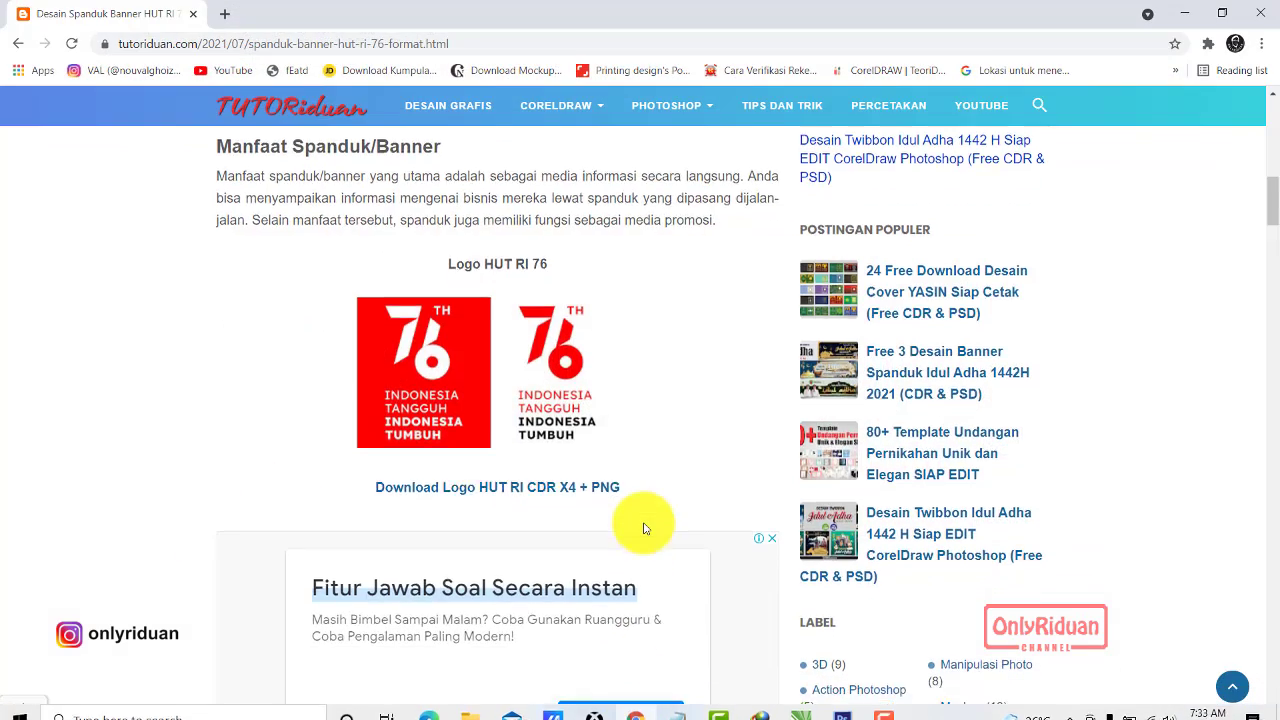
# - View the blog's HUT RI 76 banner enlarged, then return to the 1x3 design in CorelDRAW
pyautogui.scroll(-5, 648, 527)
pyautogui.scroll(3, 644, 528)
pyautogui.click(577, 500)
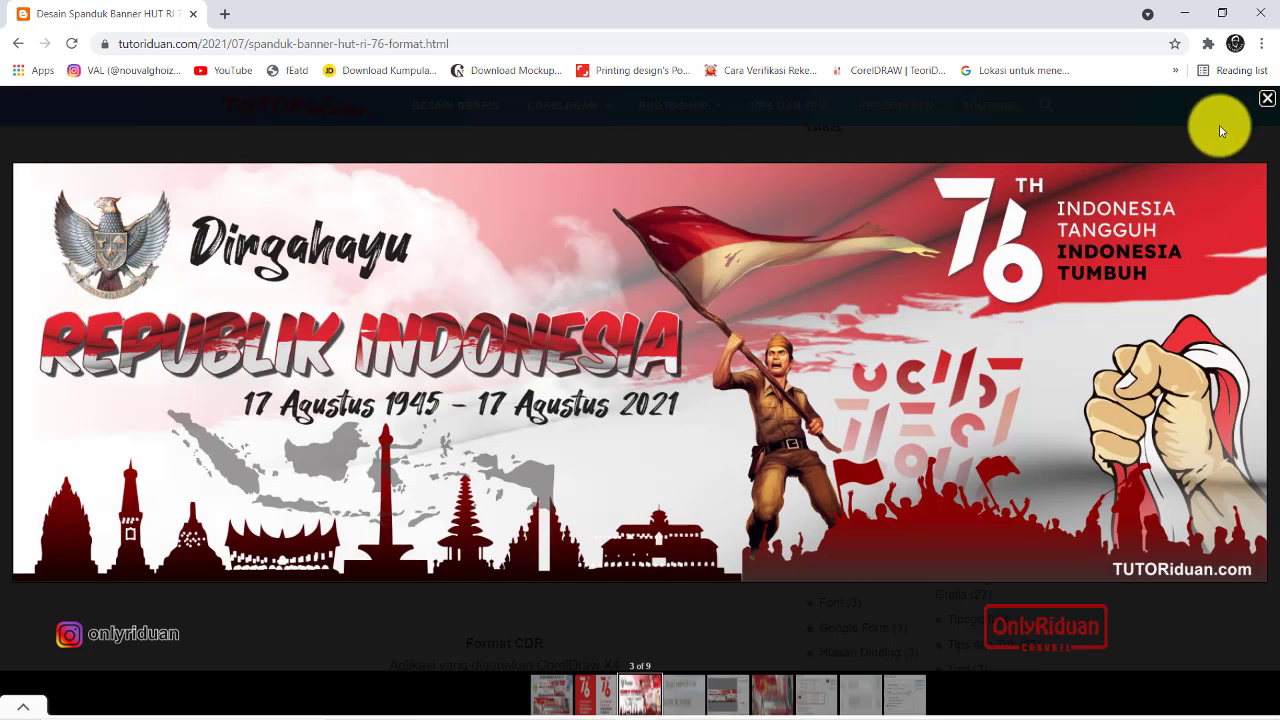
pyautogui.click(1184, 13)
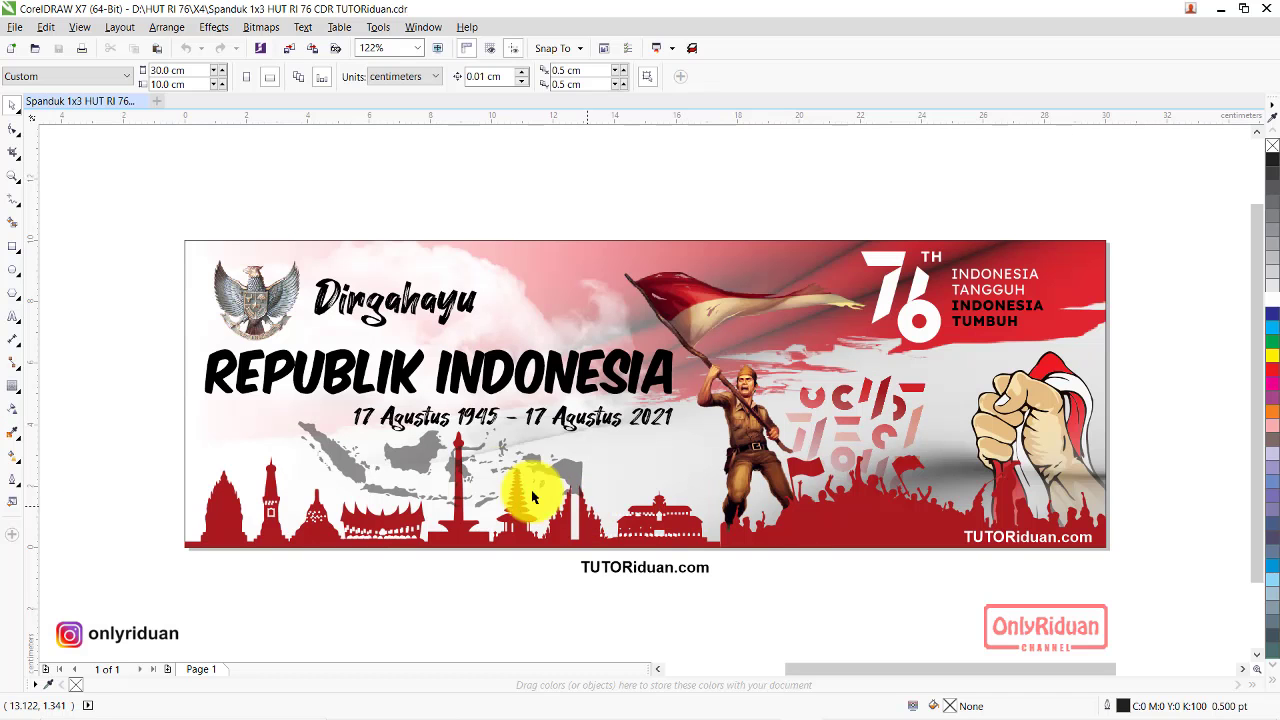
# - Zoom in on the banner and import the bendera image from D:\HUT RI 76
pyautogui.click(15, 177)
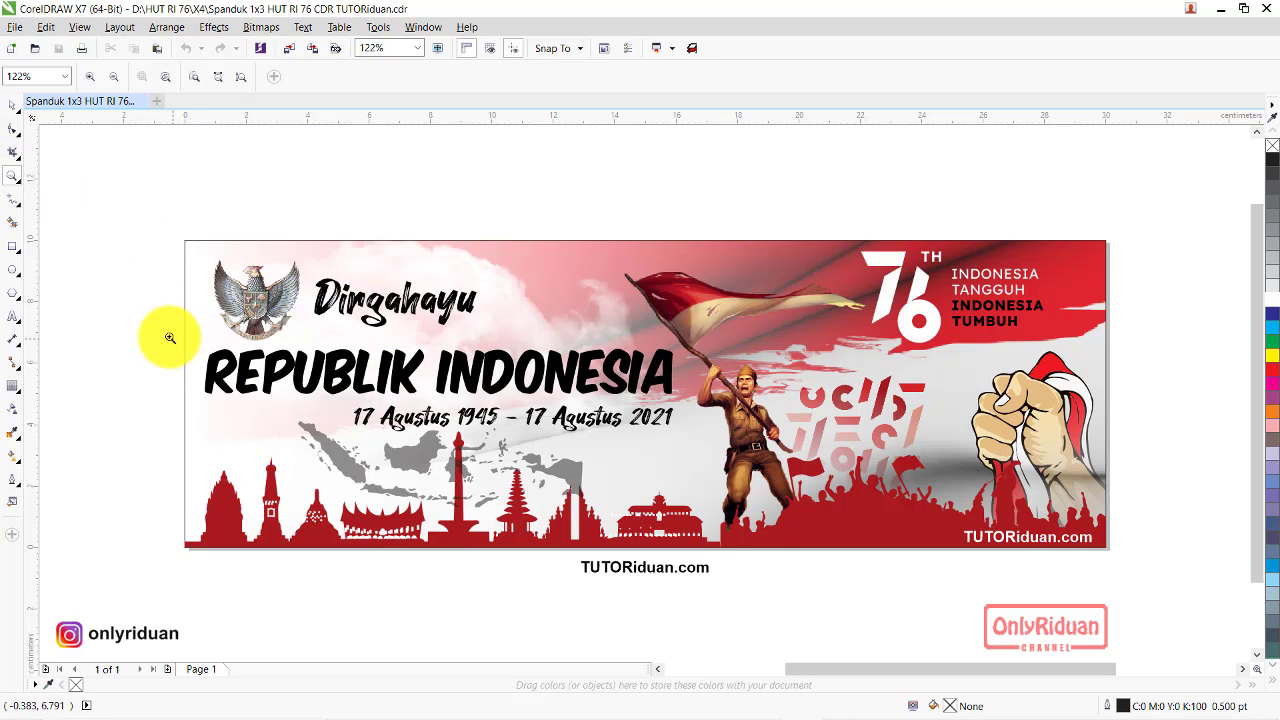
pyautogui.moveTo(121, 237); pyautogui.dragTo(1144, 556)
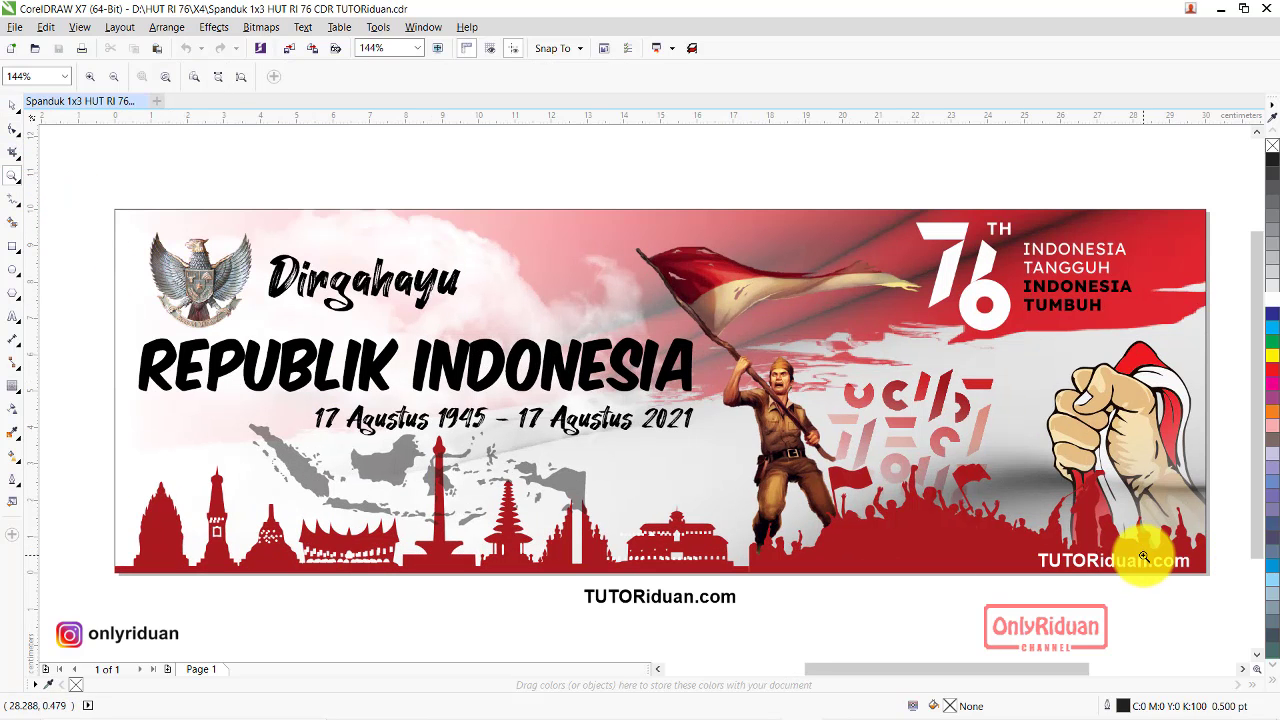
pyautogui.click(15, 28)
pyautogui.click(43, 268)
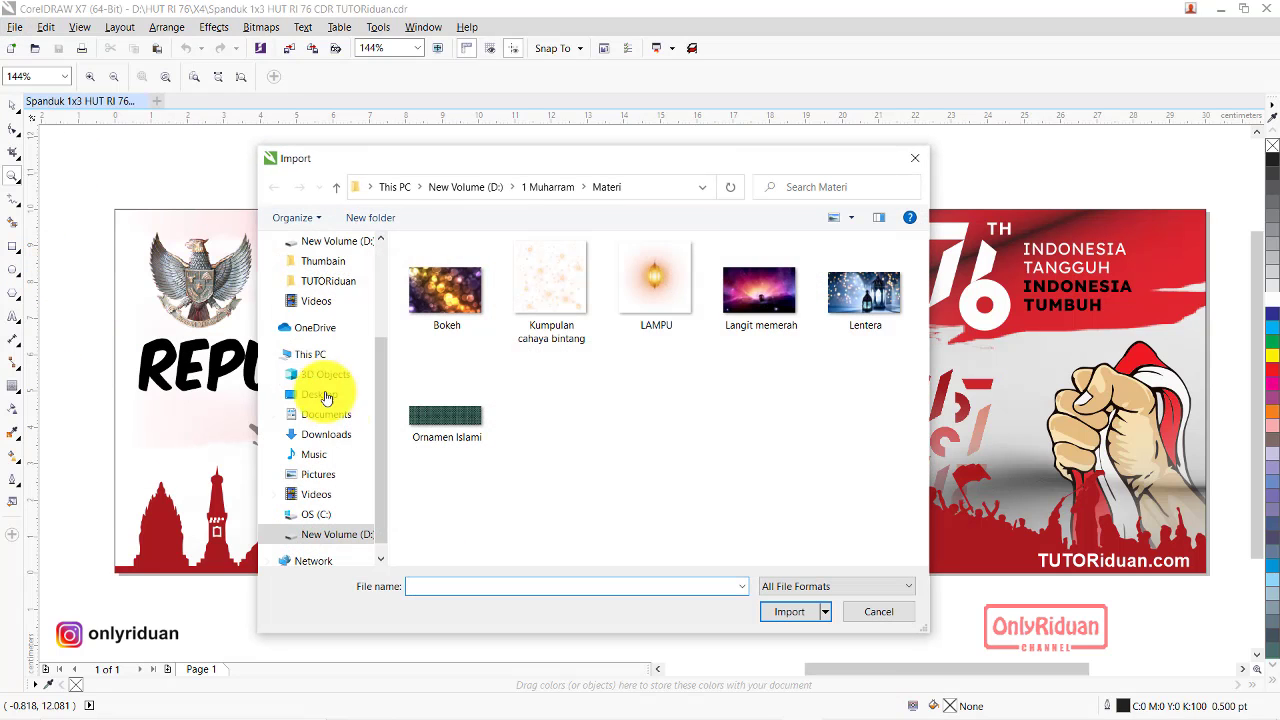
pyautogui.click(333, 533)
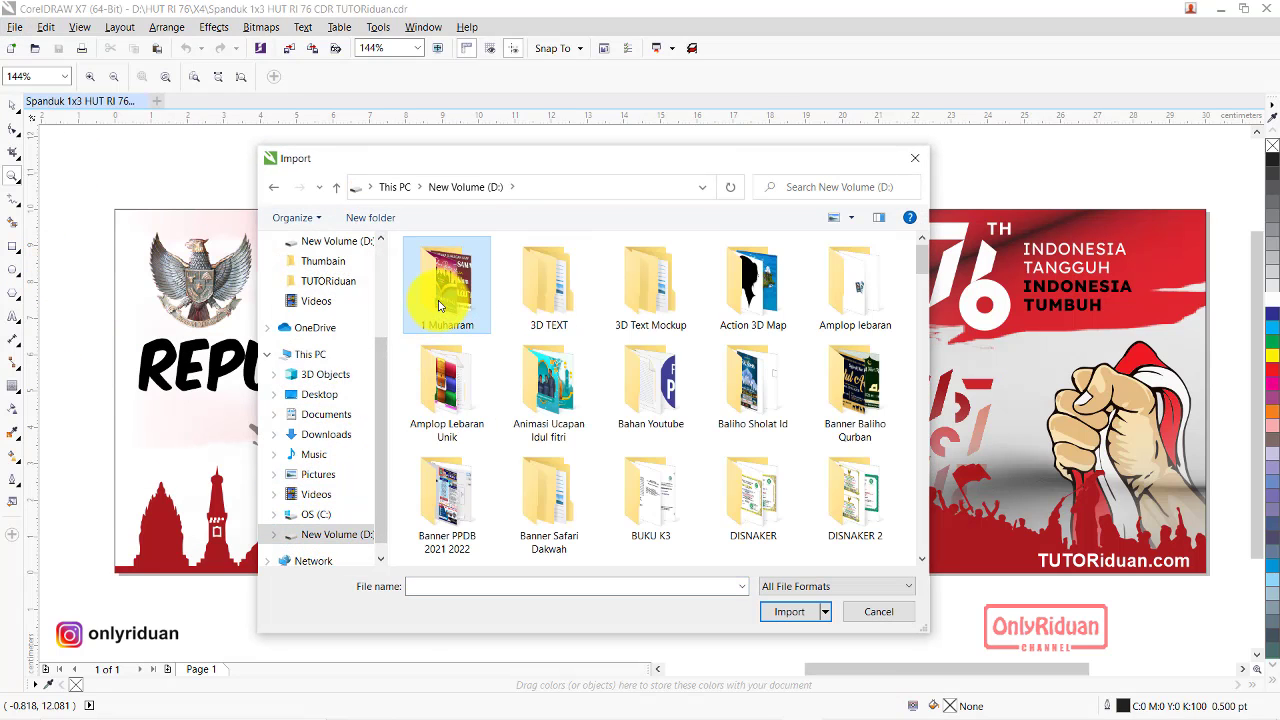
pyautogui.press('h')
pyautogui.doubleClick(752, 278)
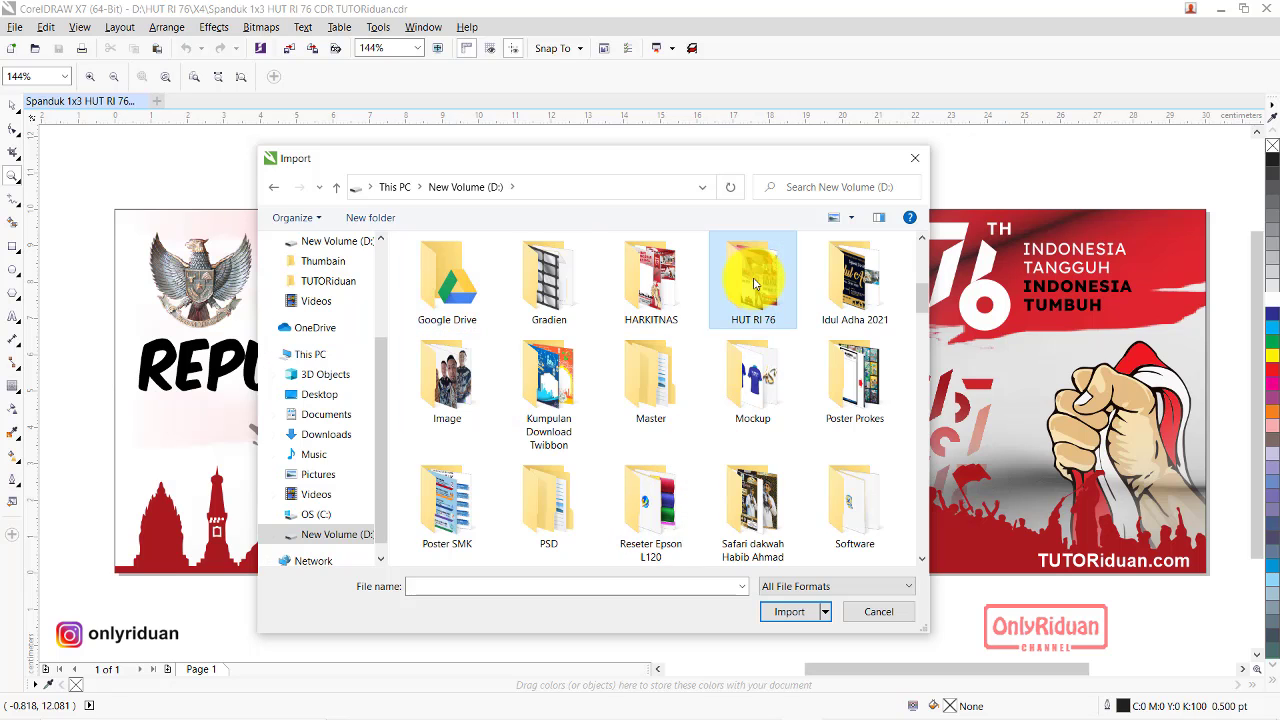
pyautogui.click(548, 395)
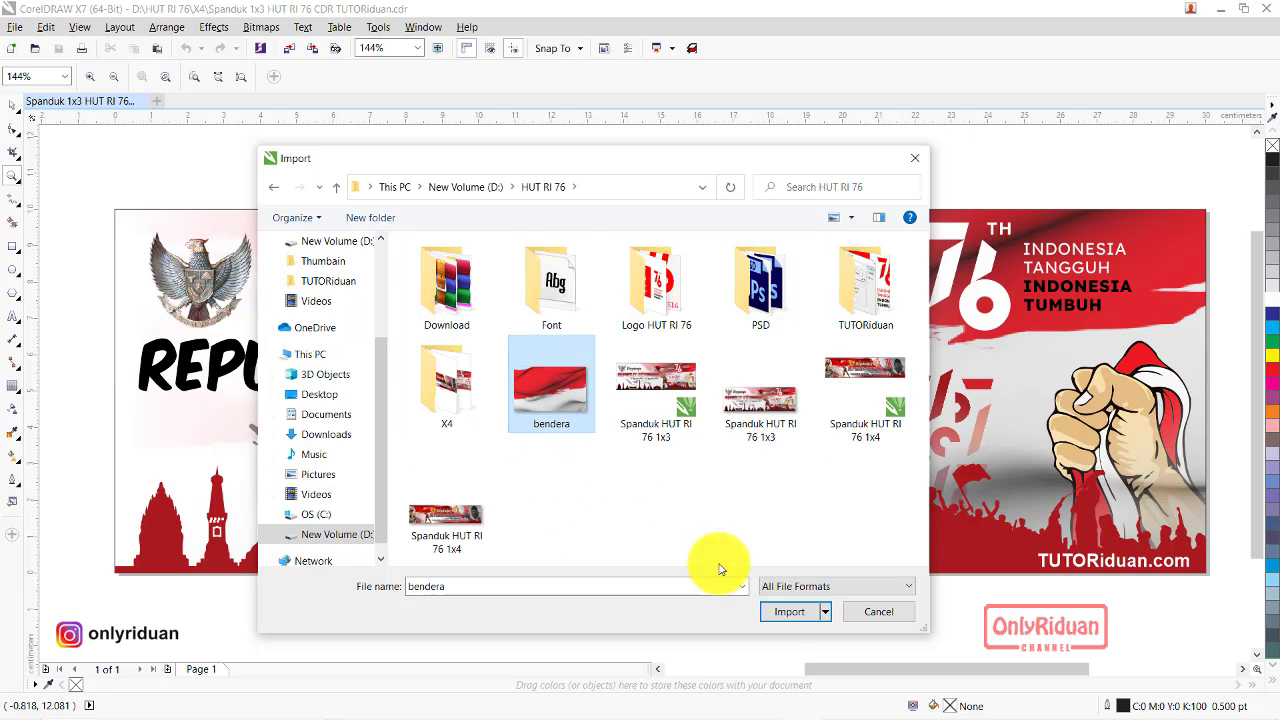
pyautogui.click(782, 610)
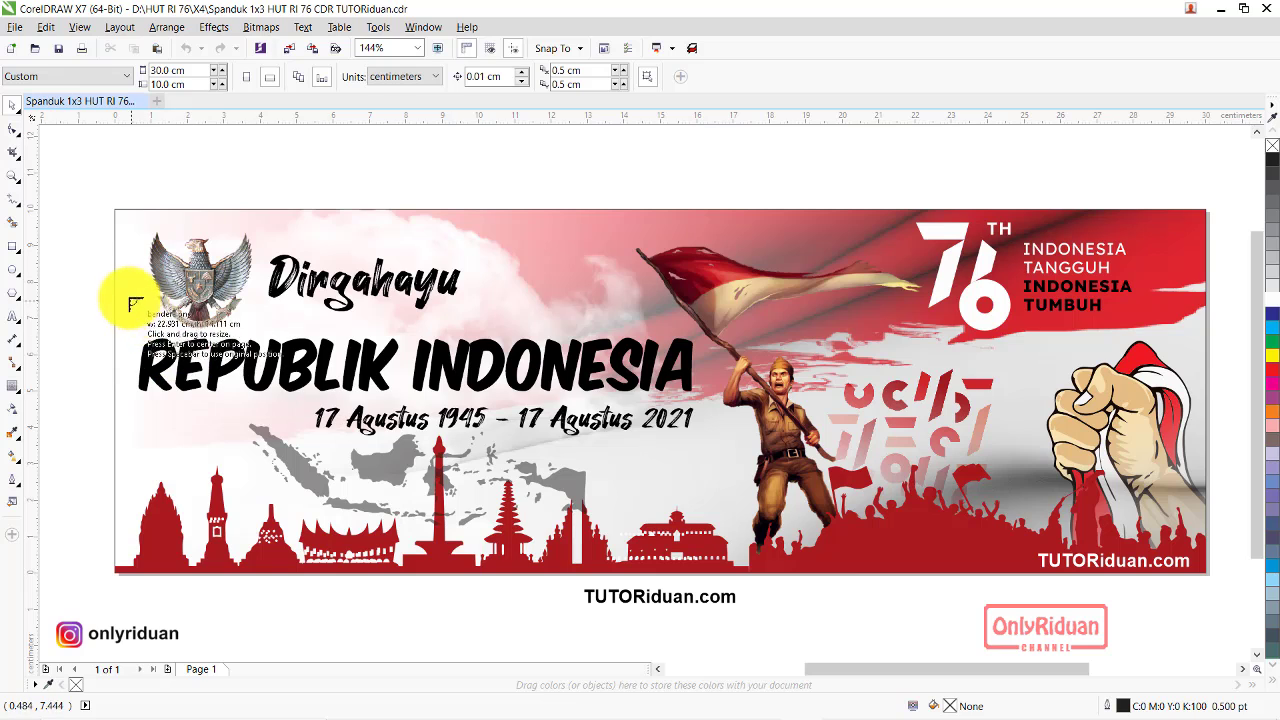
# - Place the bendera image over the headline's left side, tilted to 351.44°
pyautogui.moveTo(128, 292); pyautogui.dragTo(442, 464)
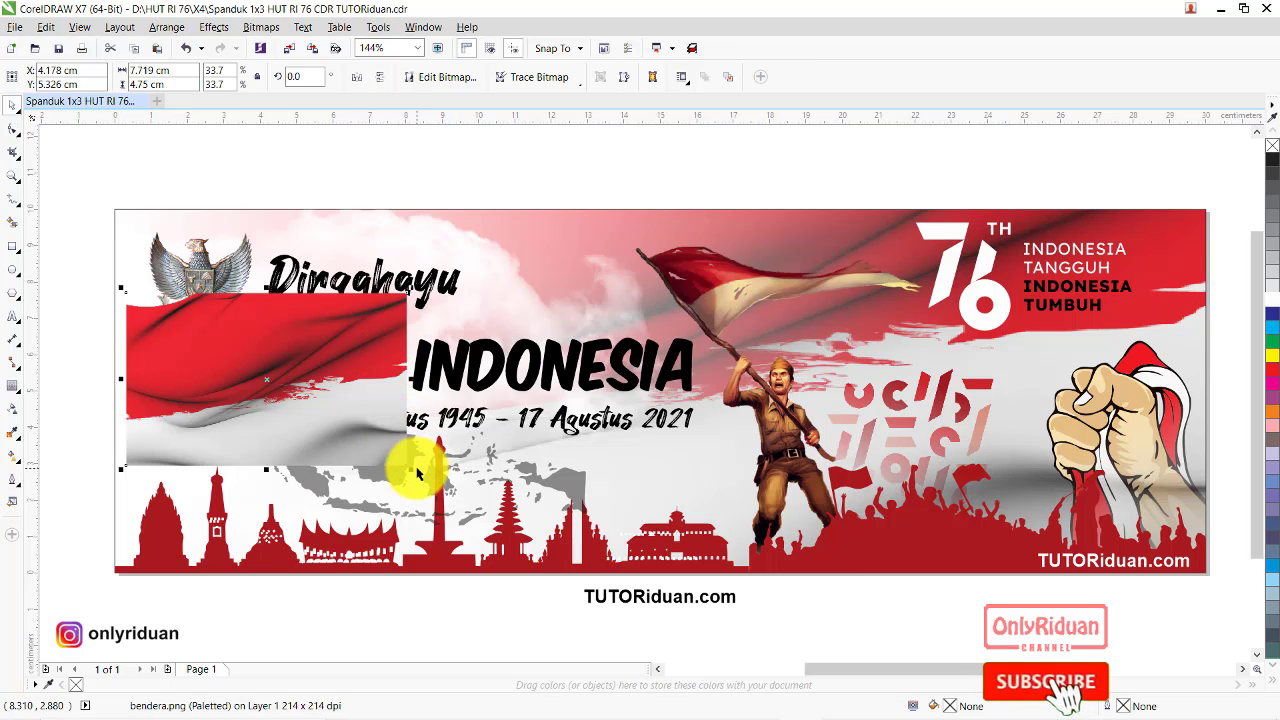
pyautogui.click(343, 371)
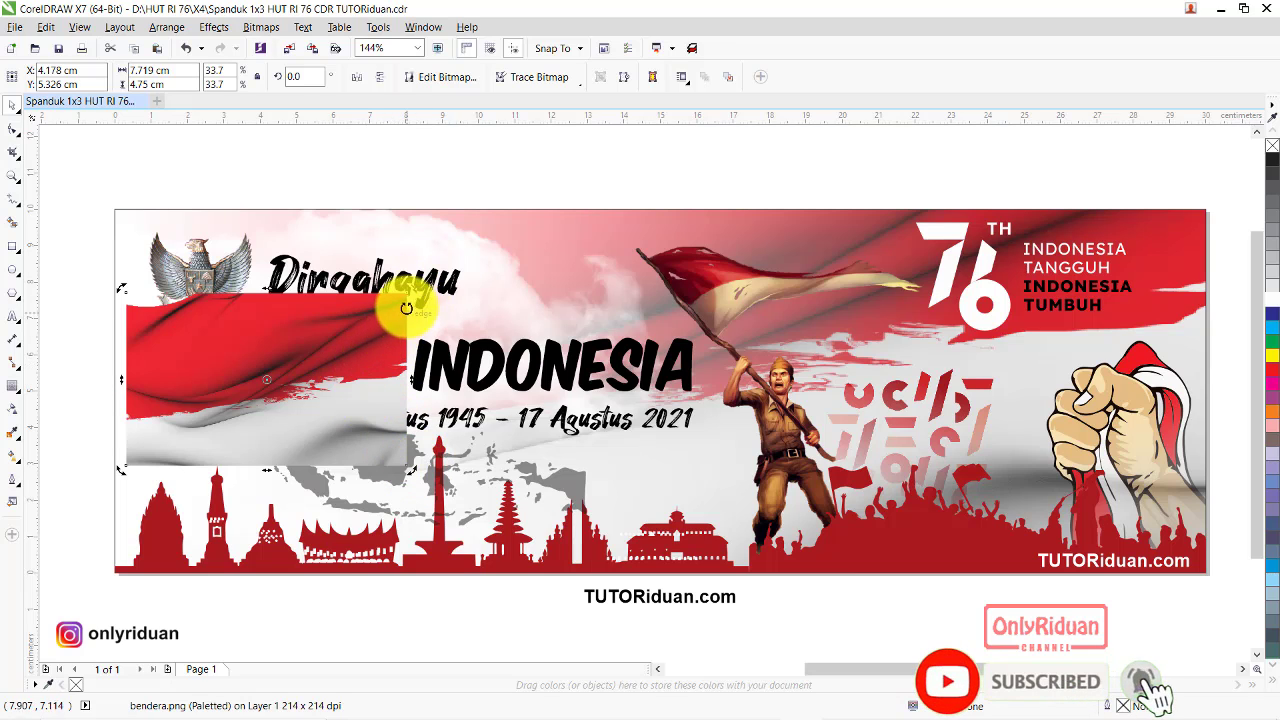
pyautogui.moveTo(412, 286); pyautogui.dragTo(429, 309)
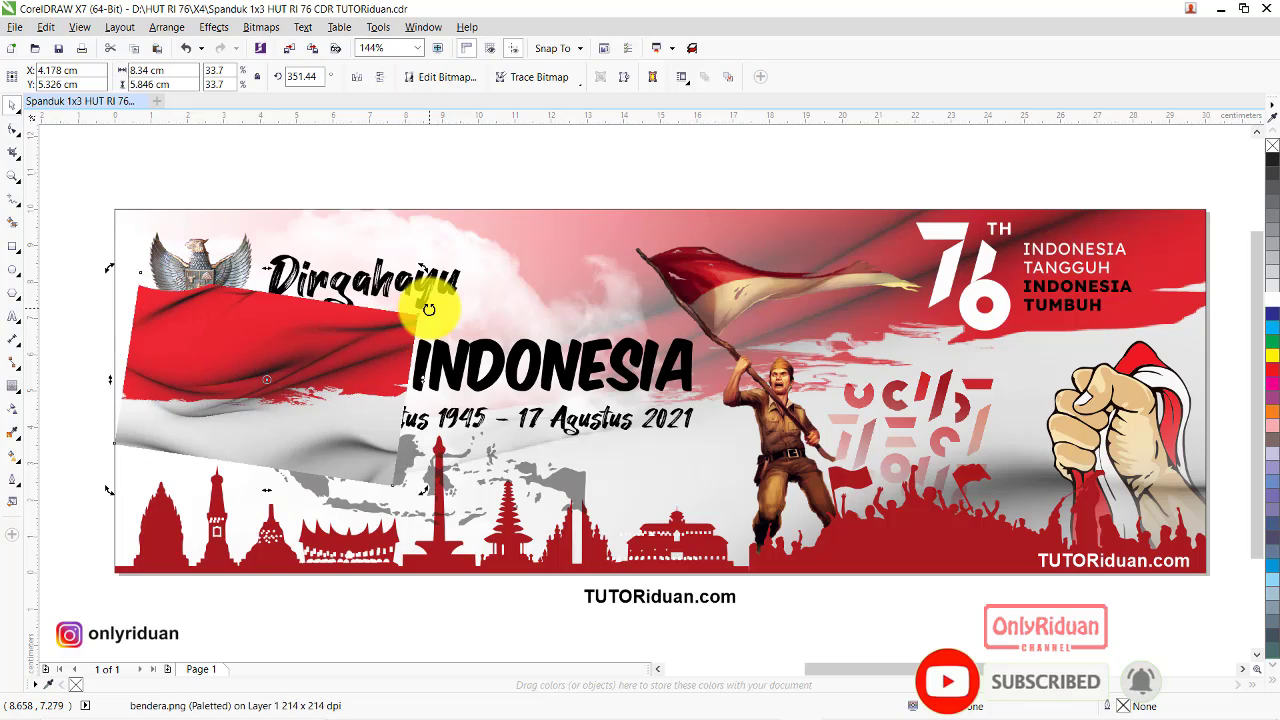
pyautogui.moveTo(331, 329)
pyautogui.mouseDown()
pyautogui.moveTo(319, 318)
pyautogui.moveTo(313, 338)
pyautogui.mouseUp()
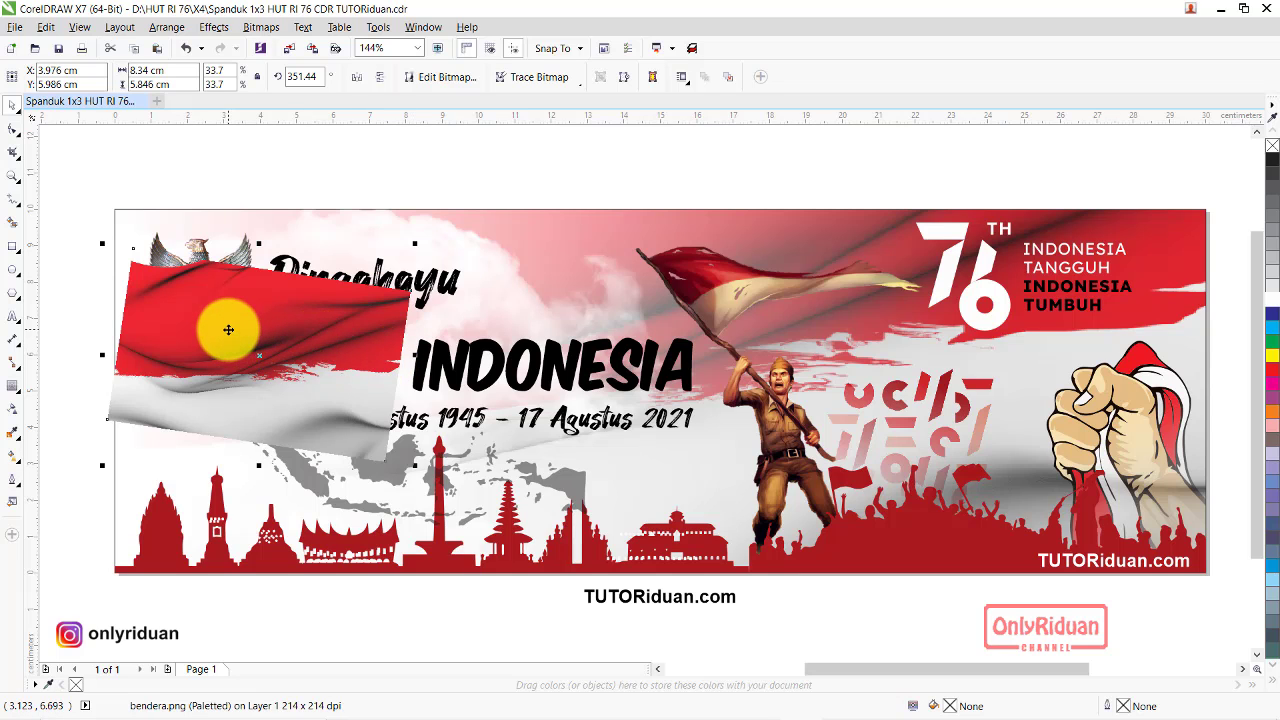
# - Add a slightly enlarged copy of the flag over INDONESIA and move both flags up
pyautogui.moveTo(228, 329); pyautogui.dragTo(517, 328)
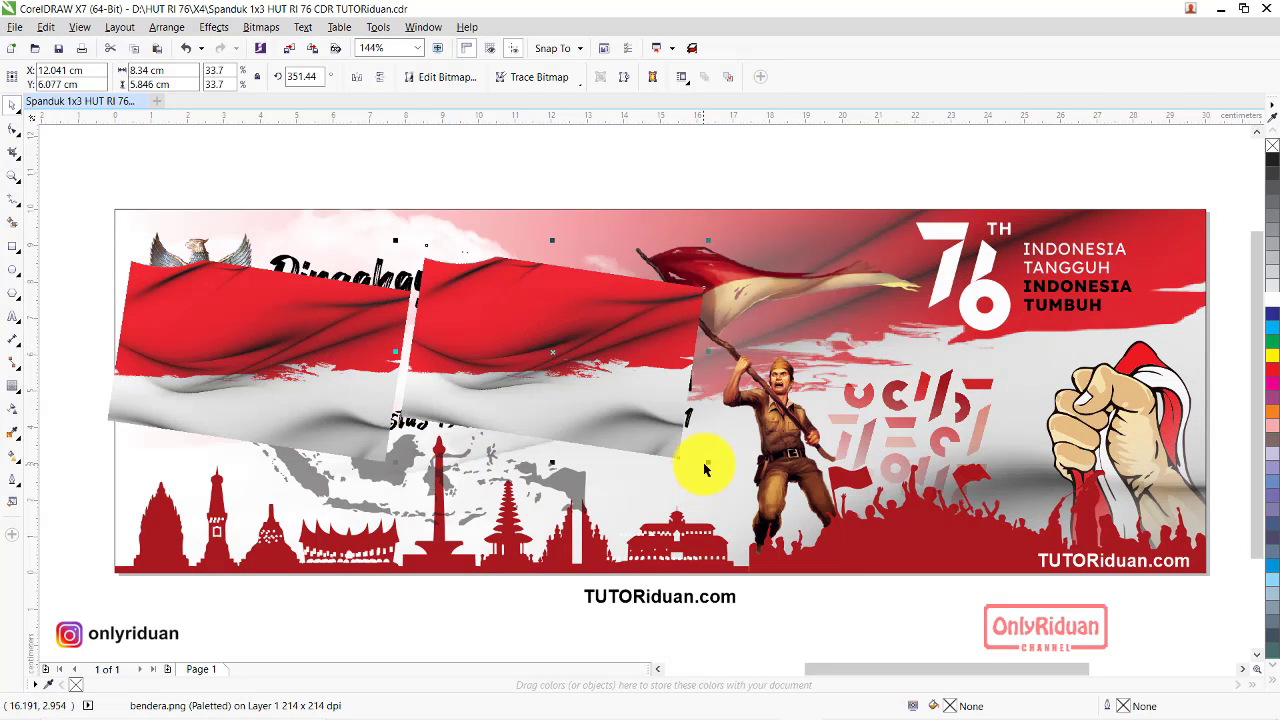
pyautogui.moveTo(709, 463); pyautogui.dragTo(713, 468)
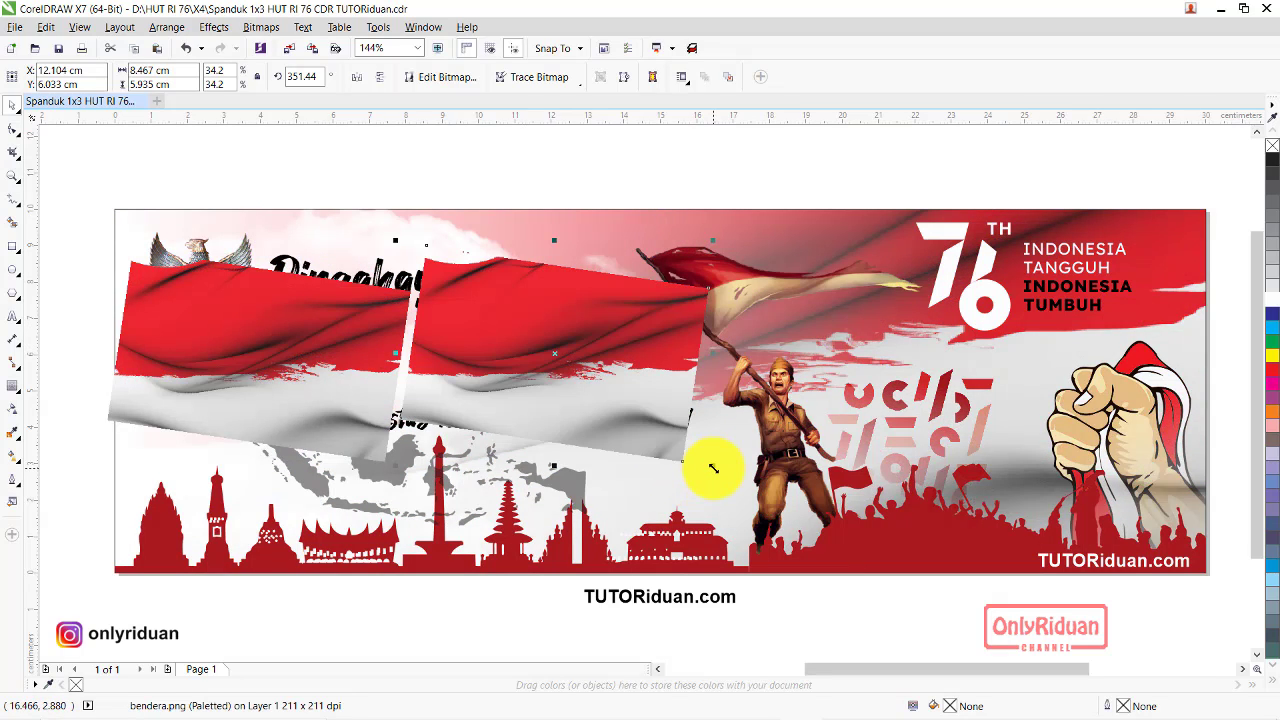
pyautogui.click(713, 468)
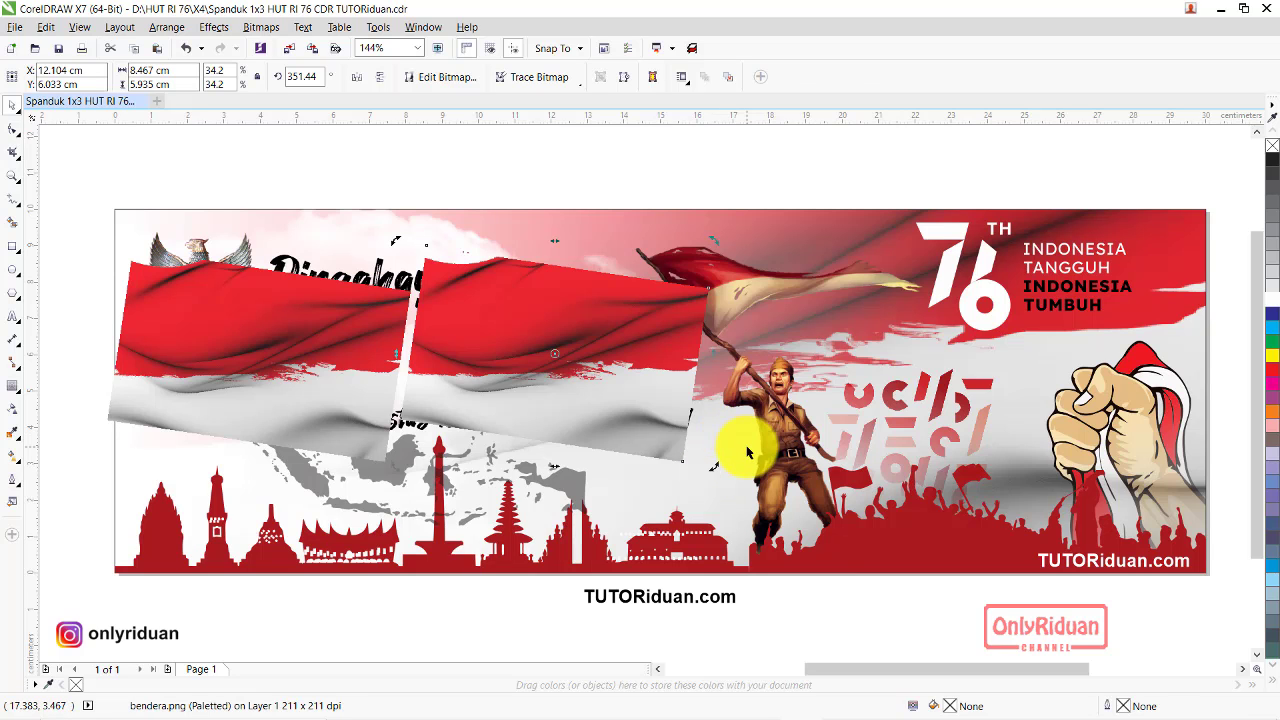
pyautogui.moveTo(663, 326); pyautogui.dragTo(830, 240)
pyautogui.moveTo(292, 329)
pyautogui.mouseDown()
pyautogui.moveTo(606, 192)
pyautogui.moveTo(603, 219)
pyautogui.mouseUp()
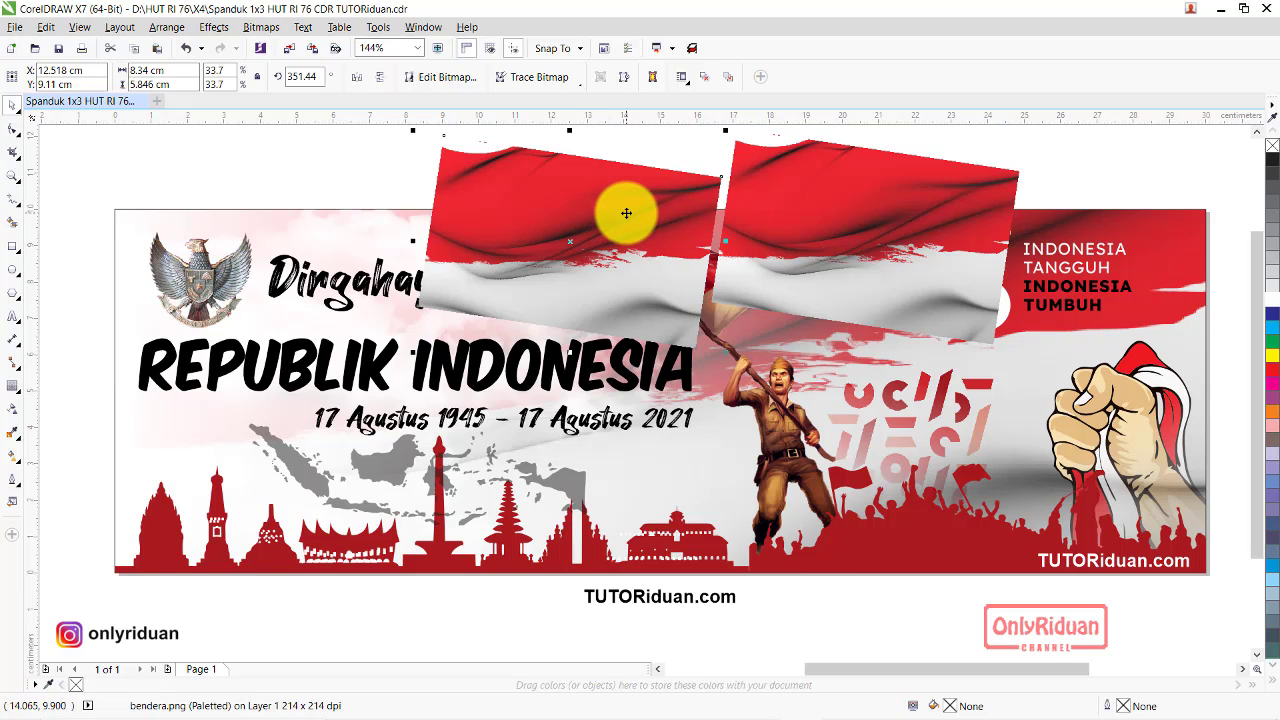
# - Group the two flags and PowerClip them inside the REPUBLIK INDONESIA text
pyautogui.click(206, 200)
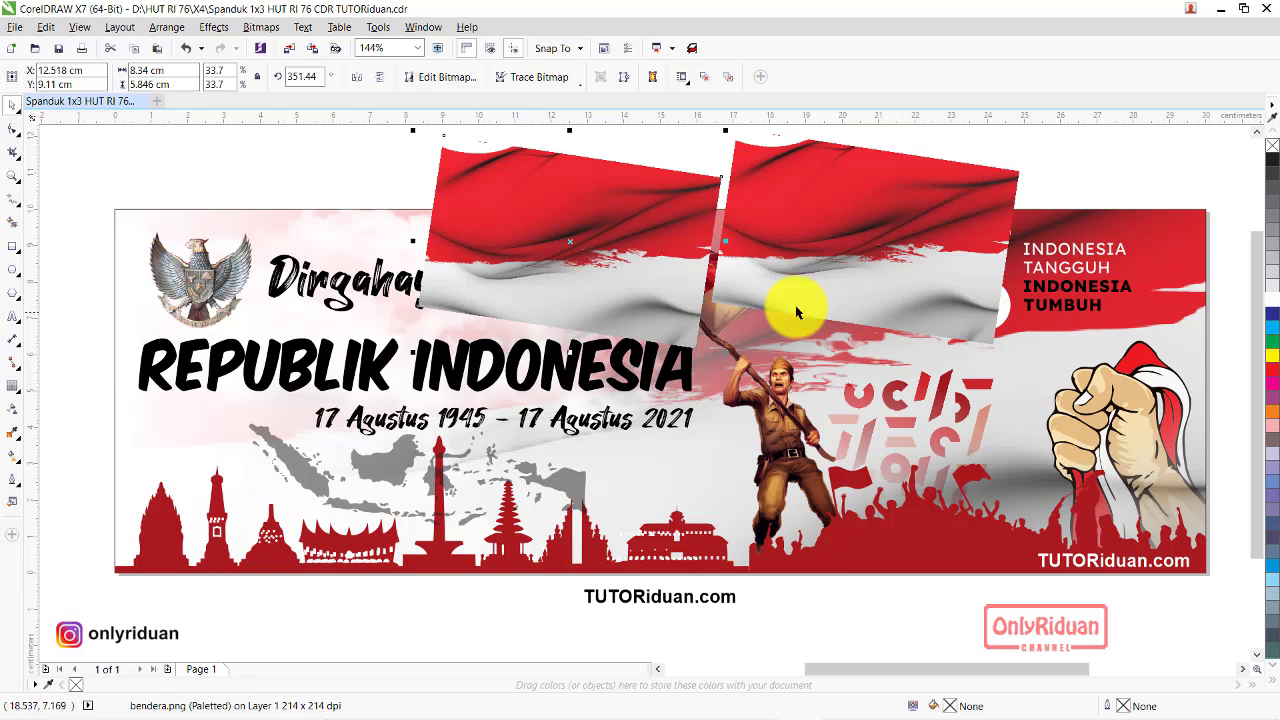
pyautogui.keyDown('shift'); pyautogui.click(865, 220); pyautogui.keyUp('shift')
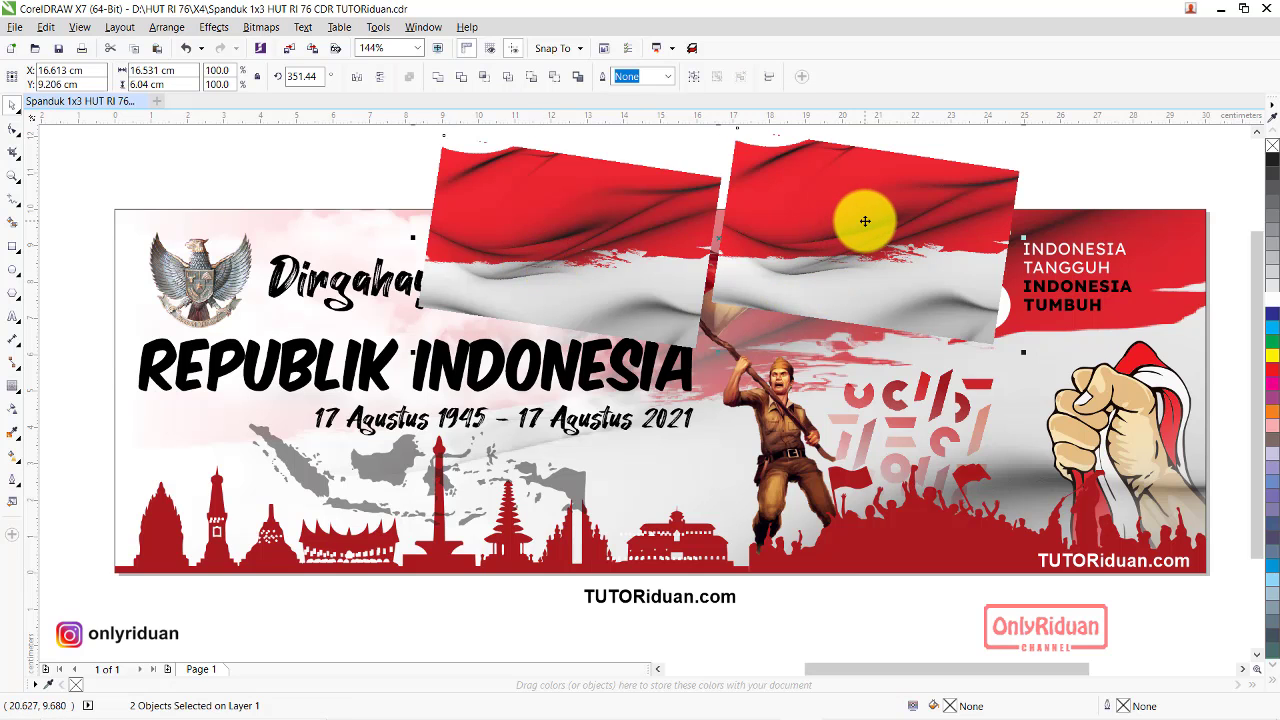
pyautogui.click(693, 77)
pyautogui.moveTo(623, 286); pyautogui.dragTo(629, 258)
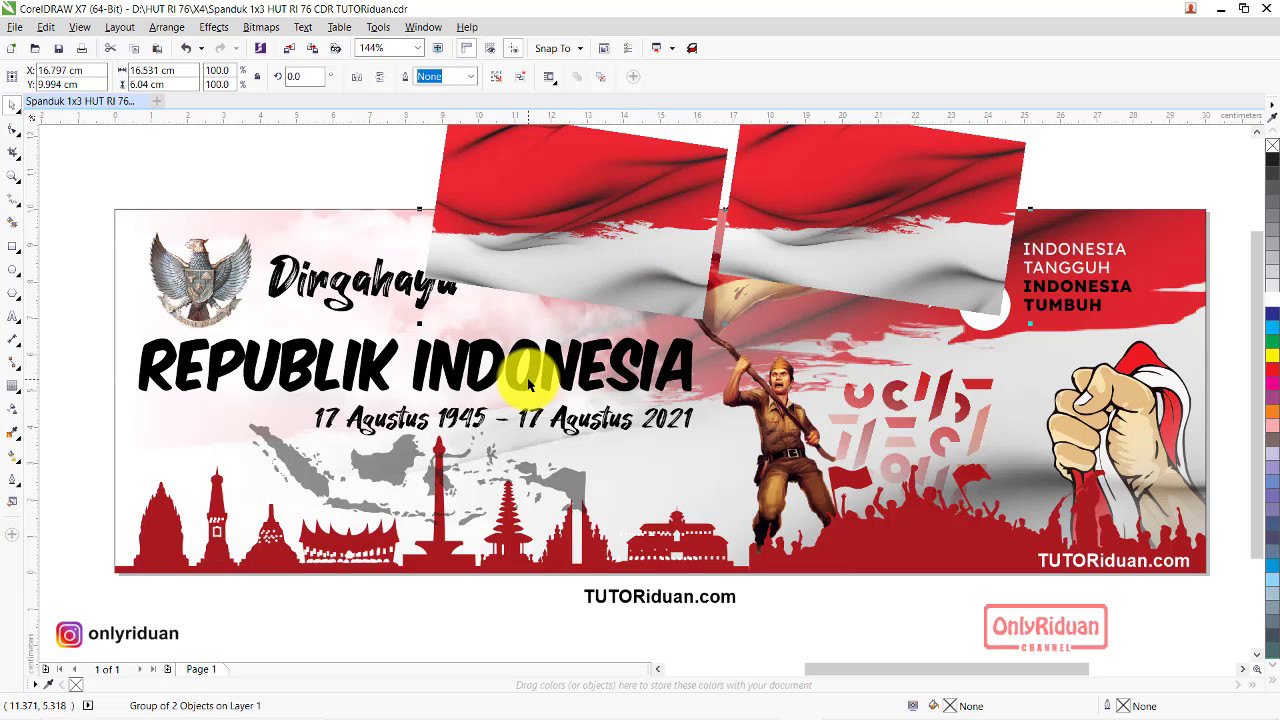
pyautogui.rightClick(592, 197)
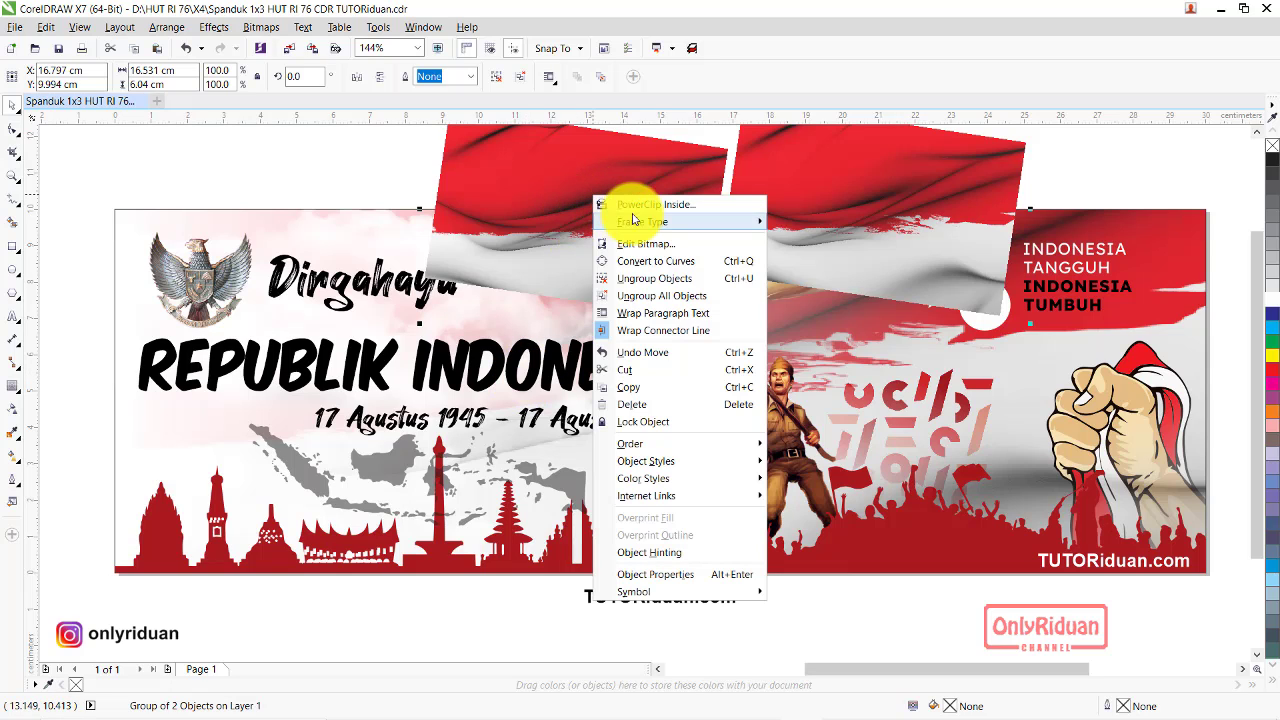
pyautogui.press('Escape')
pyautogui.press('Escape')
pyautogui.click(512, 347)
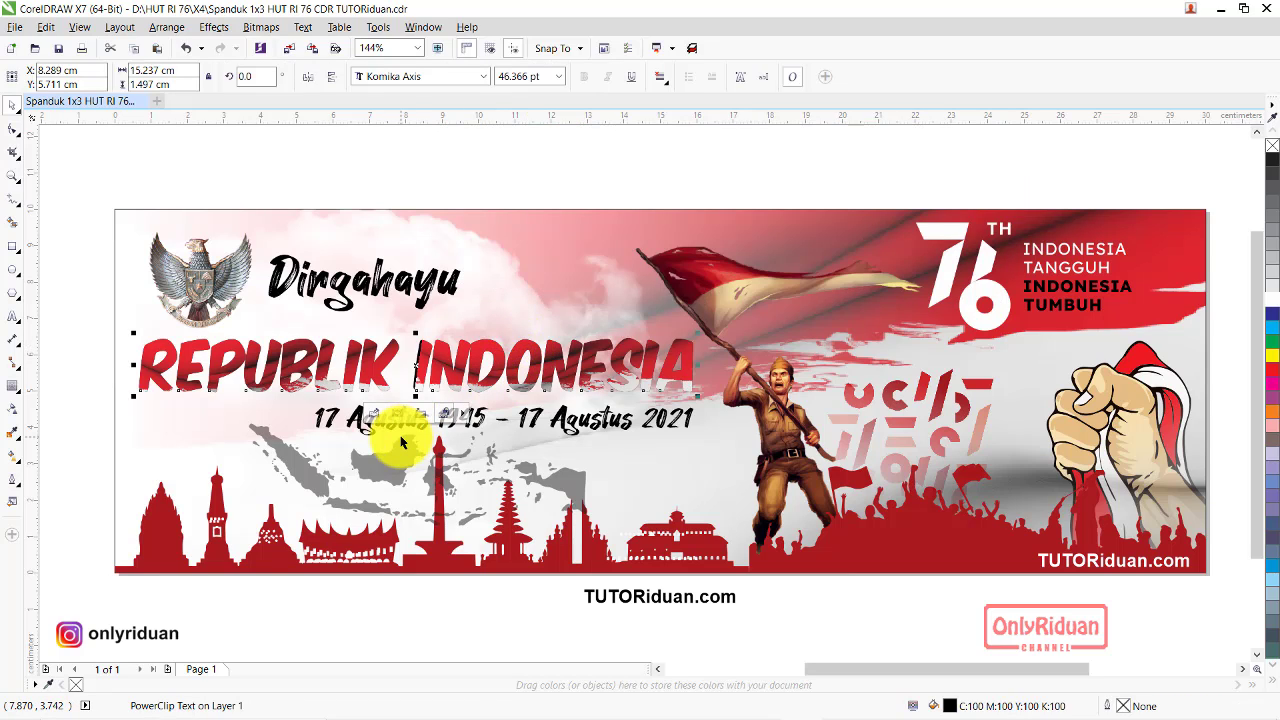
# - Inside the PowerClip, nudge the flag up, rotate it to about 359°, then finish editing
pyautogui.rightClick(448, 370)
pyautogui.click(460, 380)
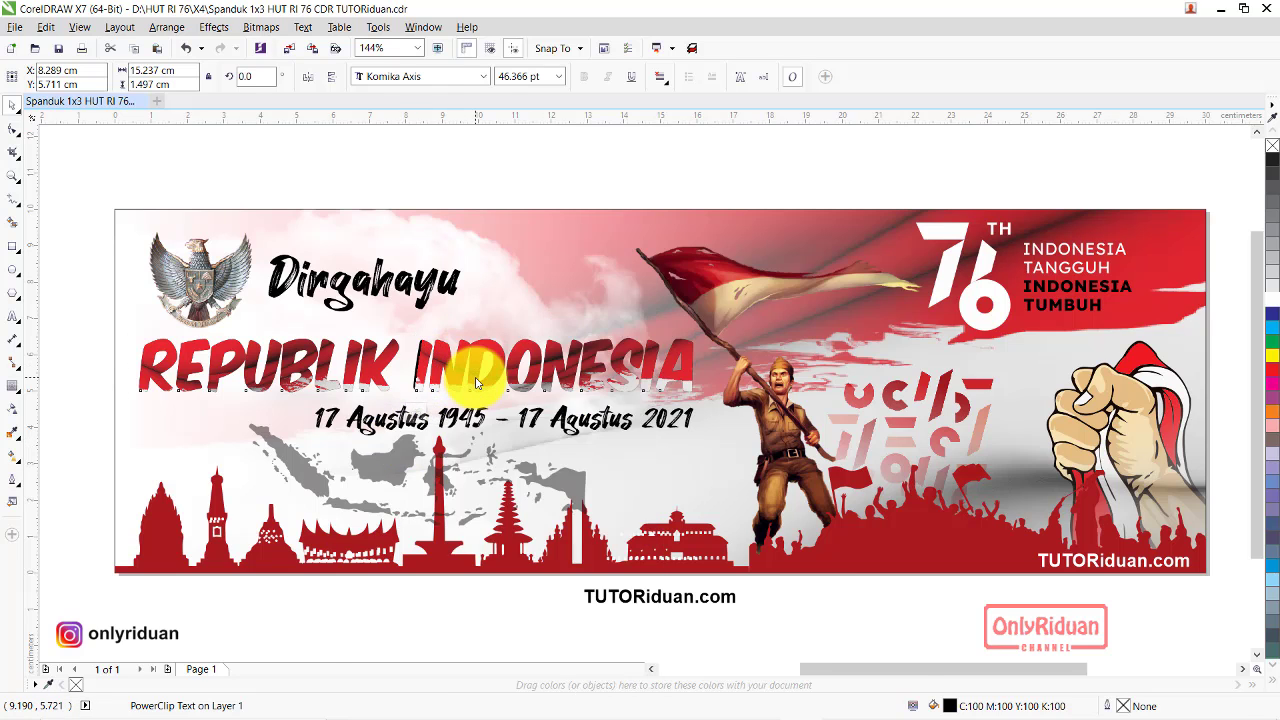
pyautogui.moveTo(467, 319); pyautogui.dragTo(468, 300)
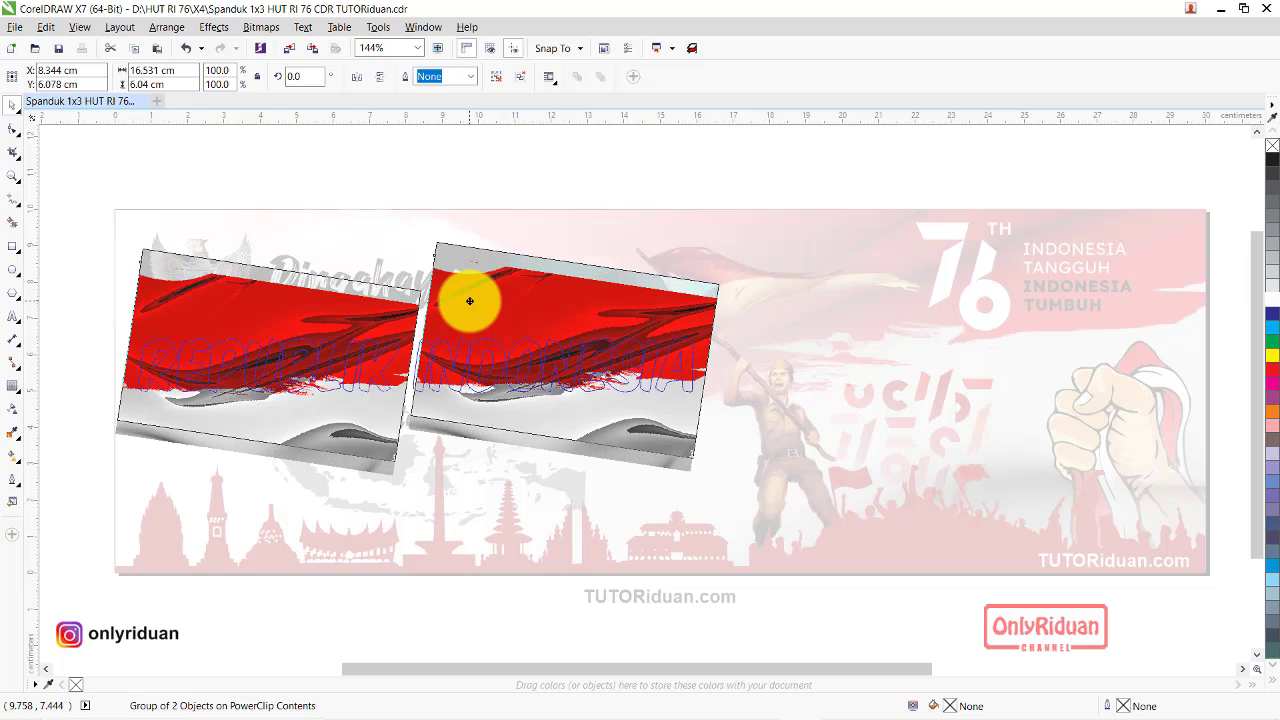
pyautogui.click(470, 300)
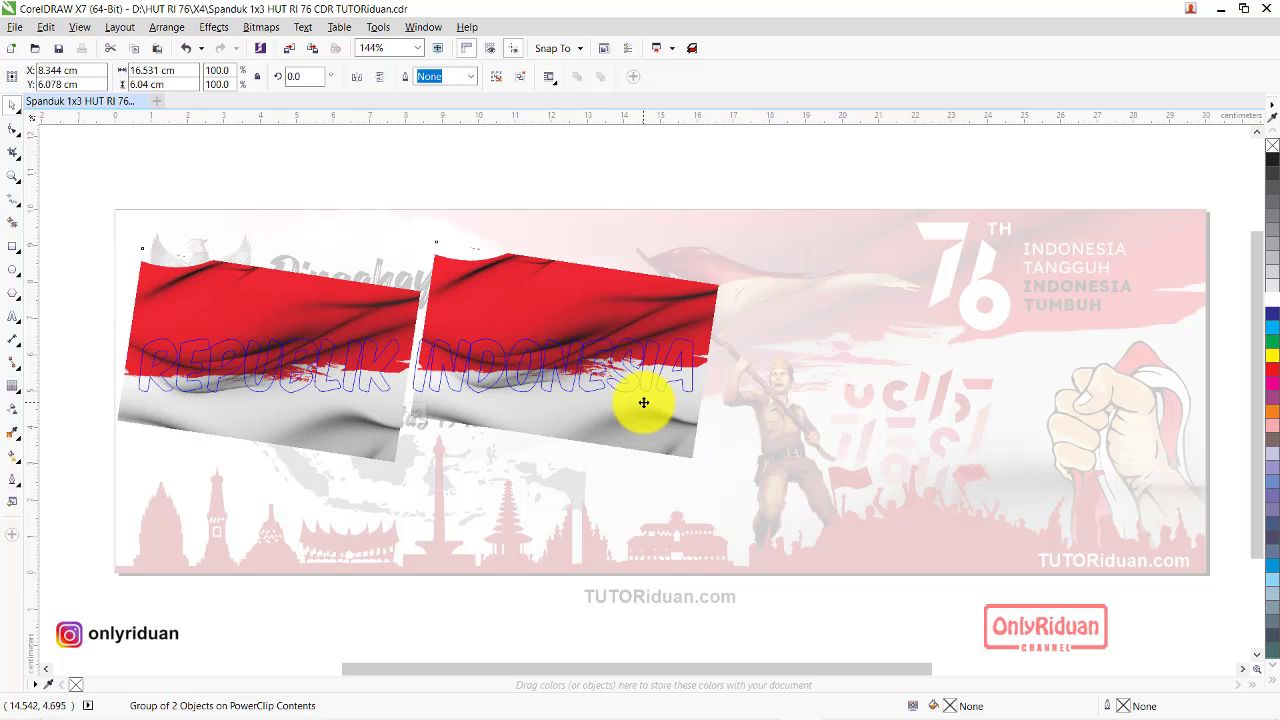
pyautogui.moveTo(722, 469); pyautogui.dragTo(729, 481)
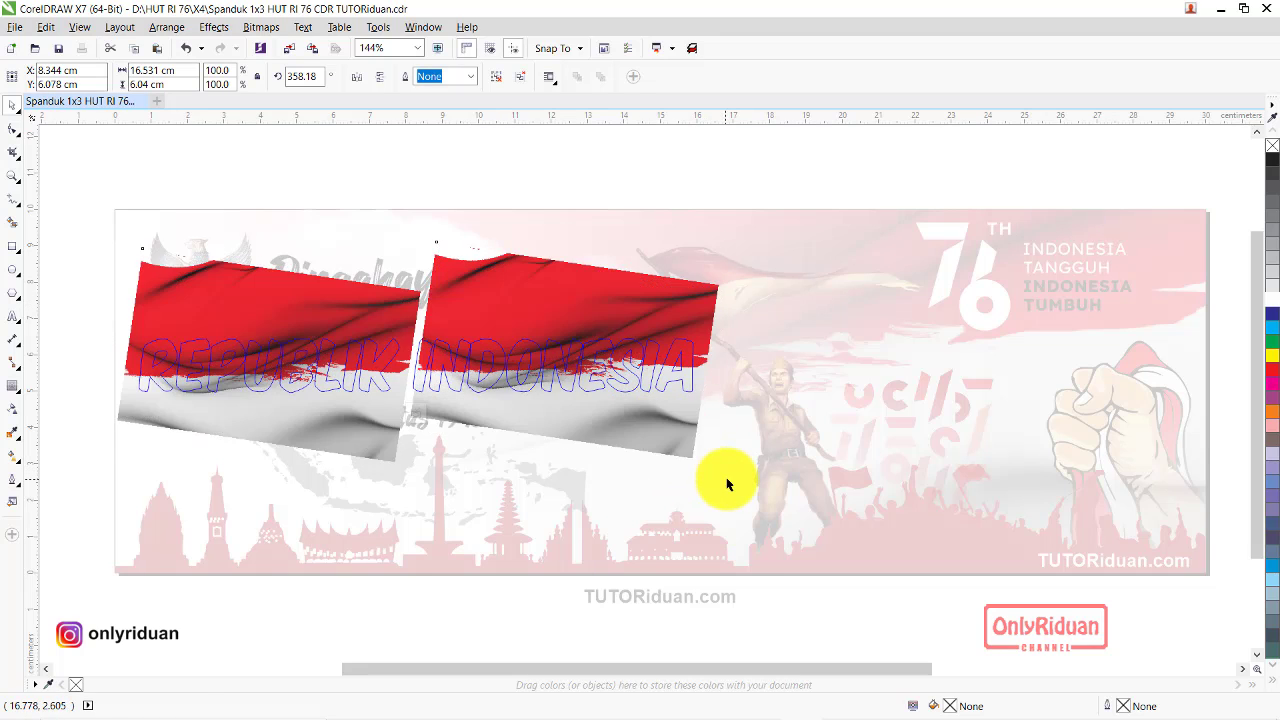
pyautogui.moveTo(571, 296); pyautogui.dragTo(571, 292)
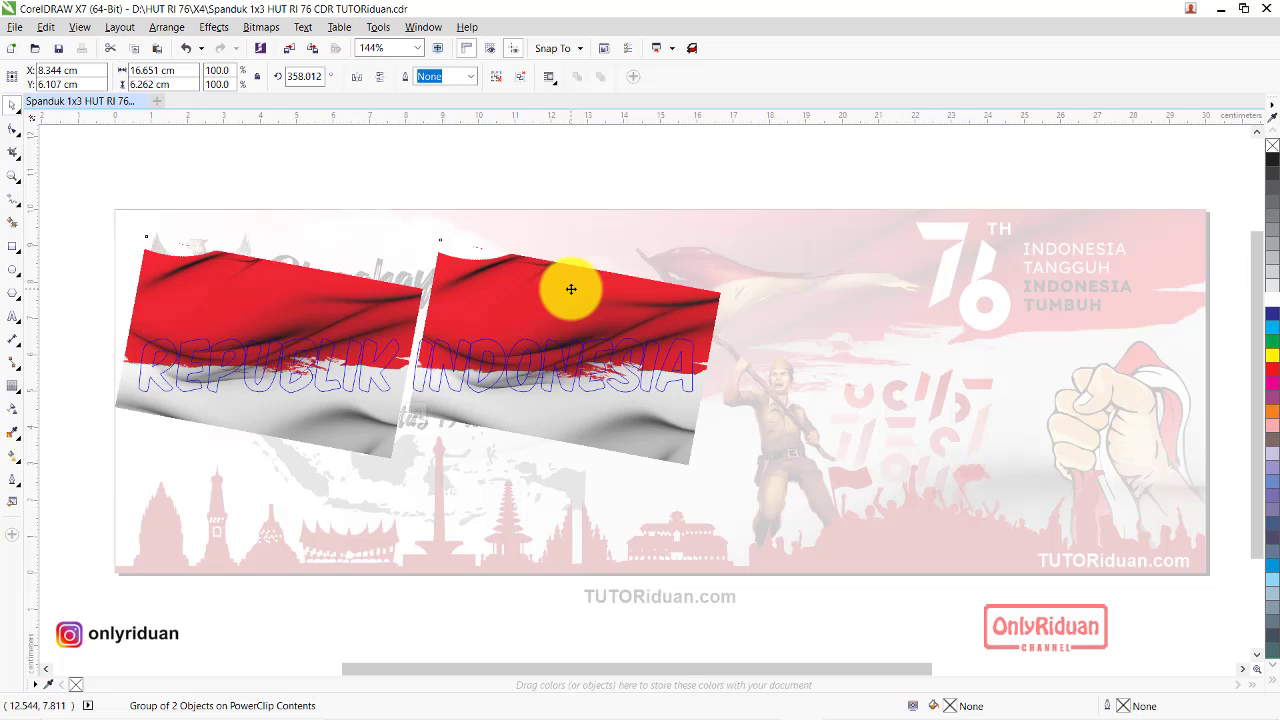
pyautogui.moveTo(571, 288); pyautogui.dragTo(572, 283)
pyautogui.moveTo(727, 463); pyautogui.dragTo(731, 459)
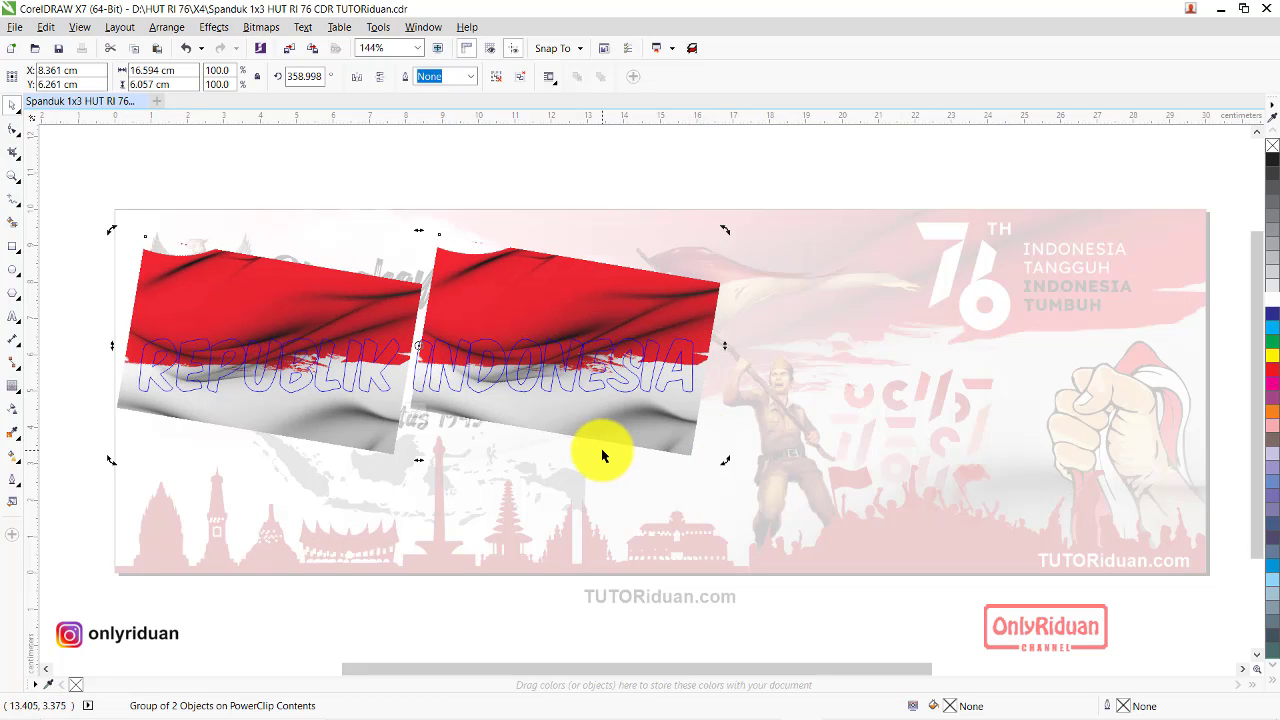
pyautogui.rightClick(522, 362)
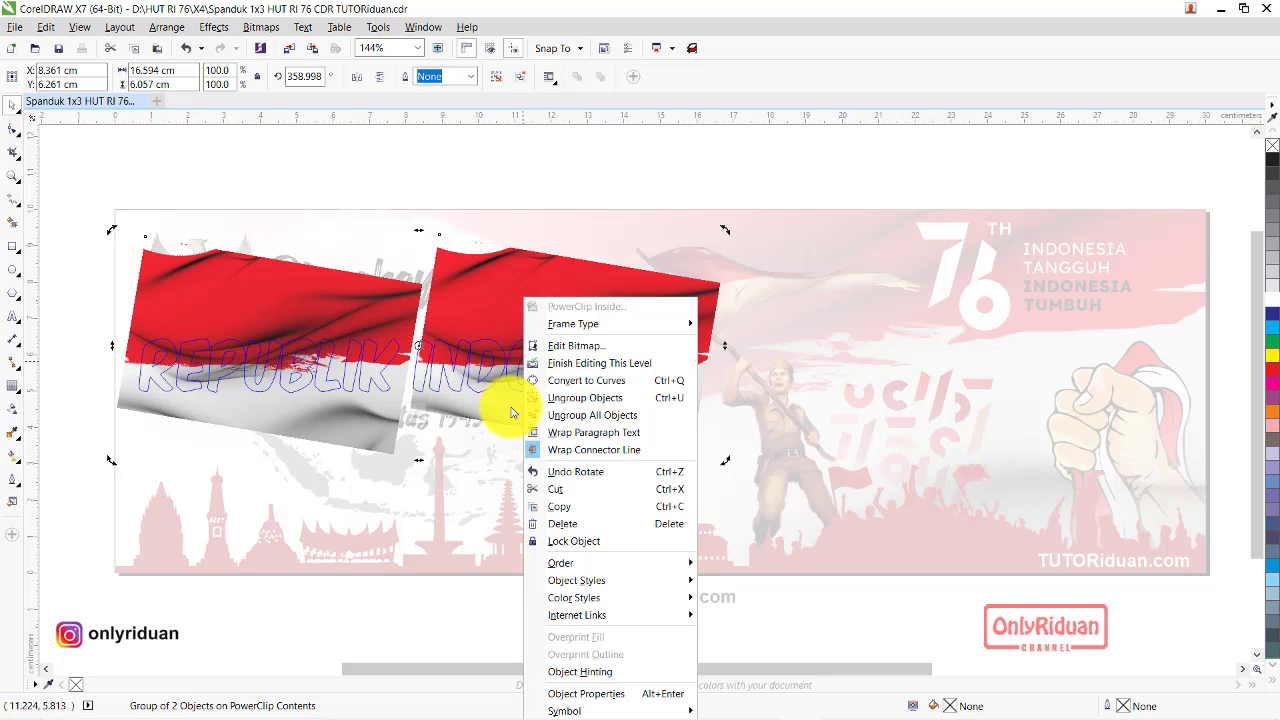
pyautogui.click(558, 363)
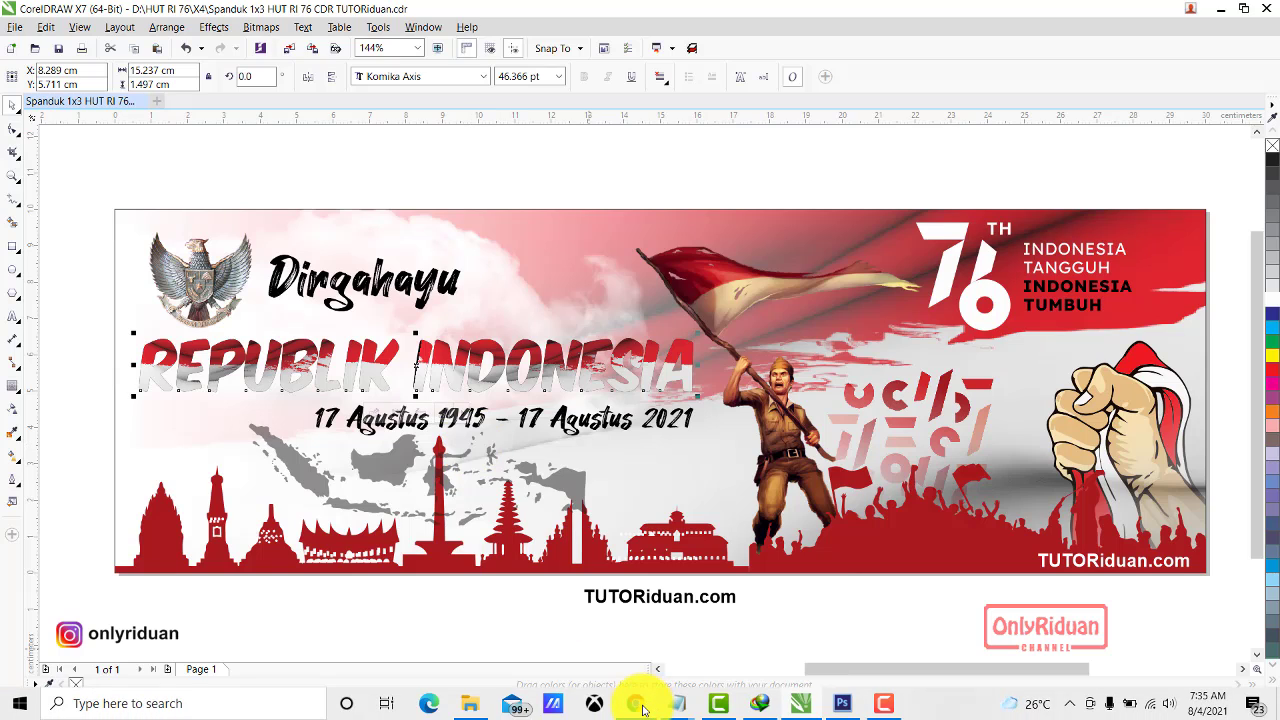
# - Apply the Flat Bottom Right drop shadow preset to the REPUBLIK INDONESIA text
pyautogui.click(643, 709)
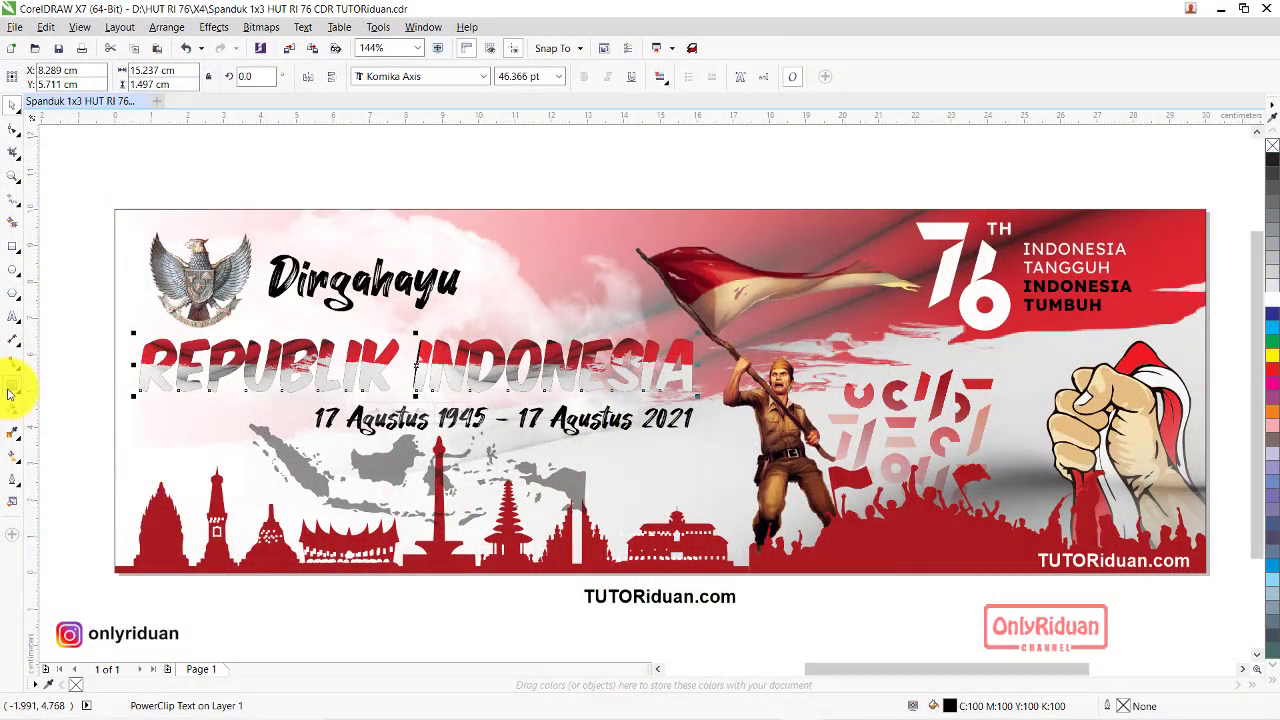
pyautogui.click(12, 385)
pyautogui.click(45, 385)
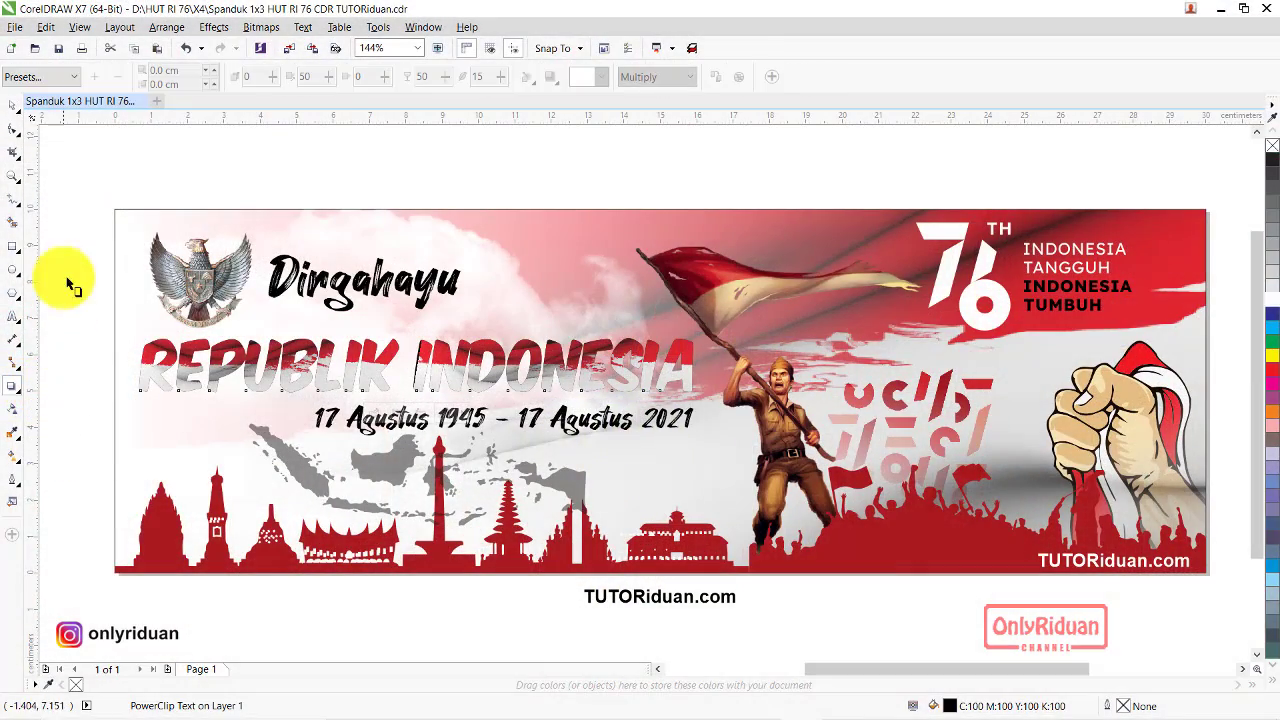
pyautogui.click(44, 77)
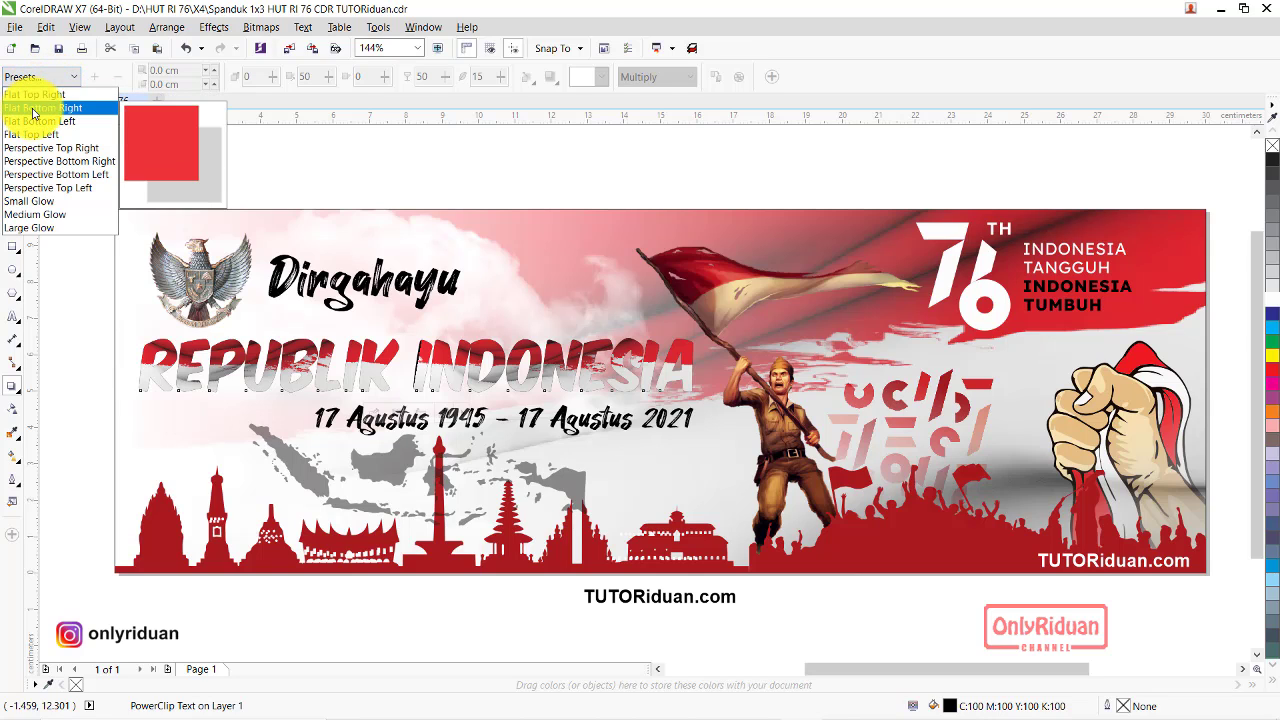
pyautogui.click(175, 148)
pyautogui.click(40, 77)
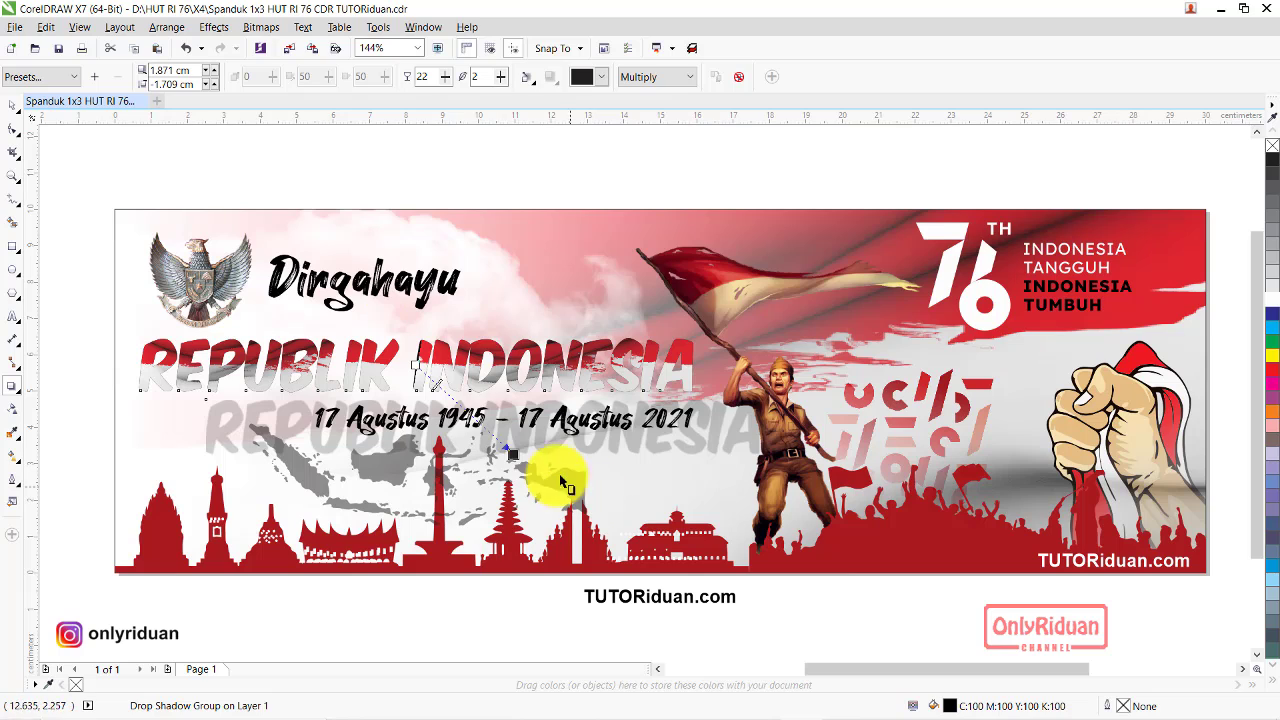
# - Set the shadow opacity to 50 and drag the shadow close under the letters
pyautogui.click(434, 80)
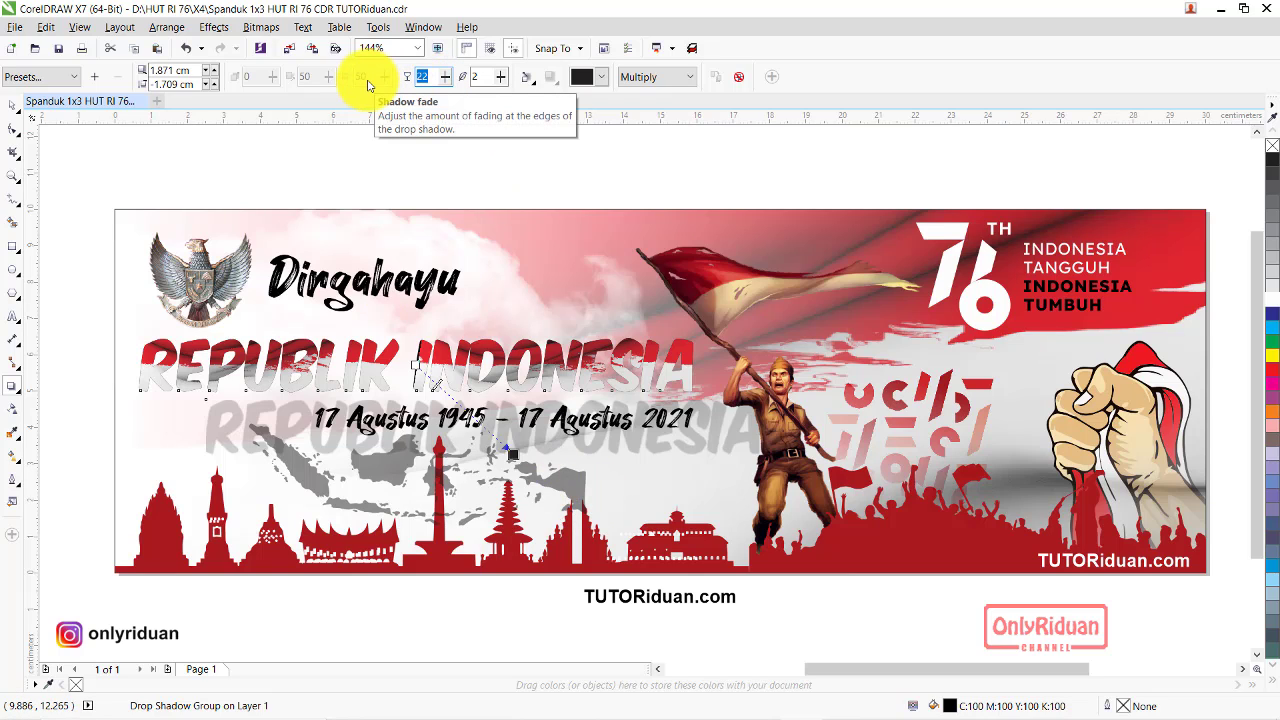
pyautogui.write('50')
pyautogui.press('Return')
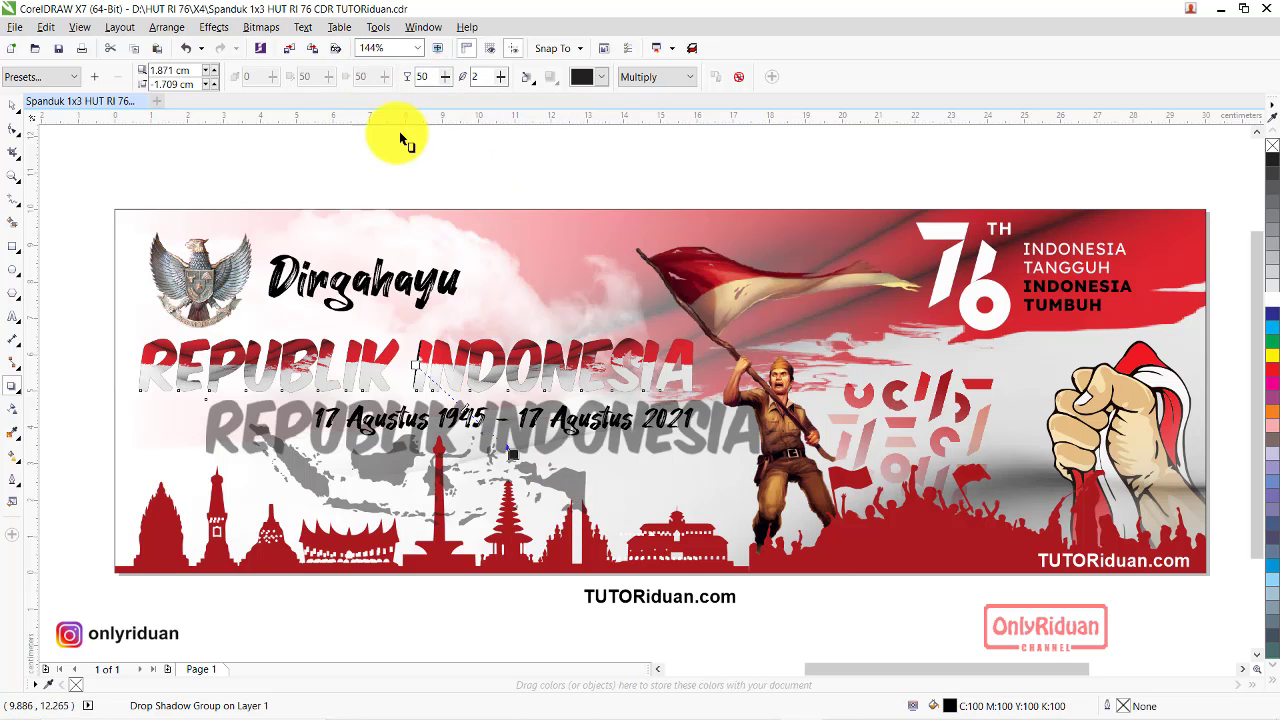
pyautogui.moveTo(506, 448); pyautogui.dragTo(383, 403)
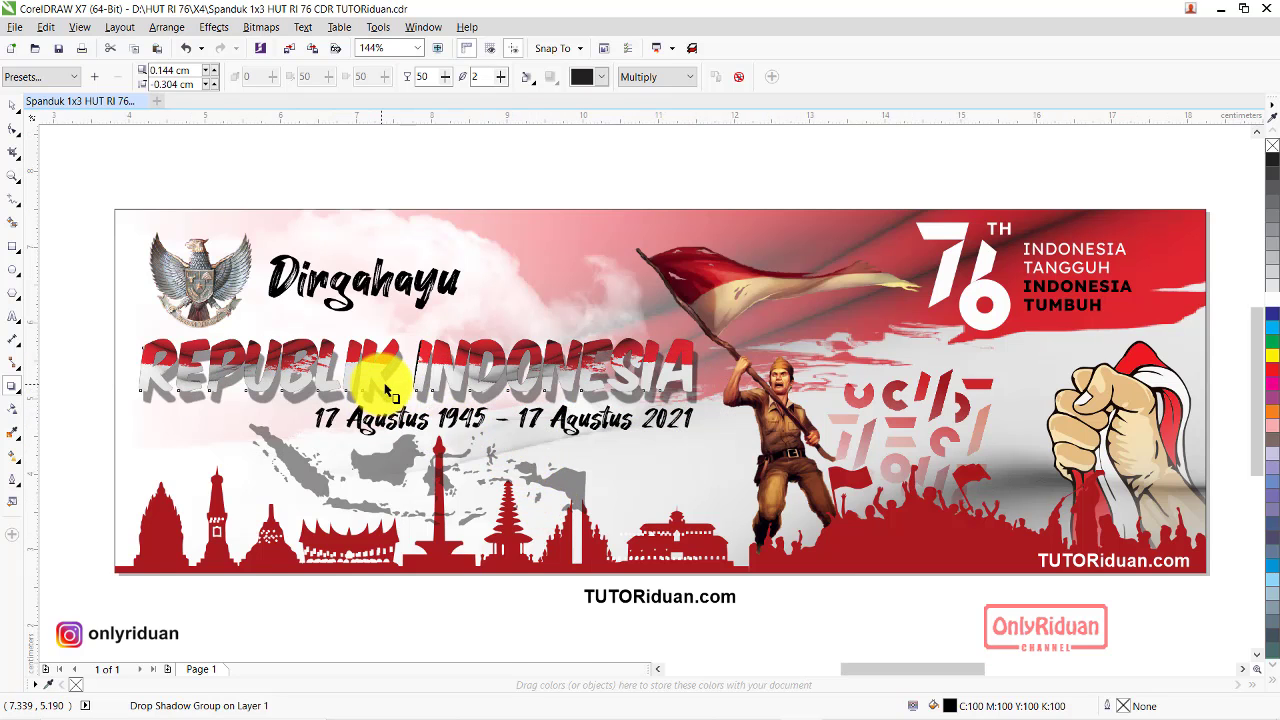
pyautogui.scroll(2, 385, 395)
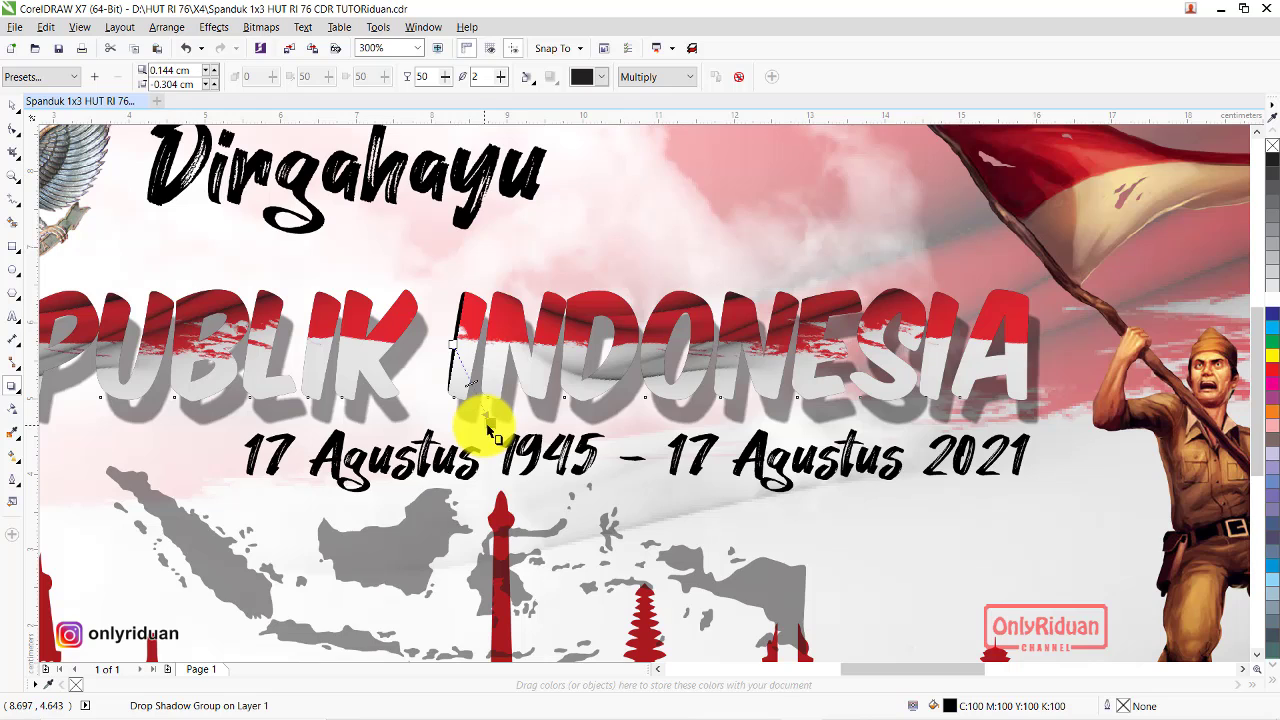
pyautogui.scroll(-2, 487, 430)
pyautogui.click(137, 414)
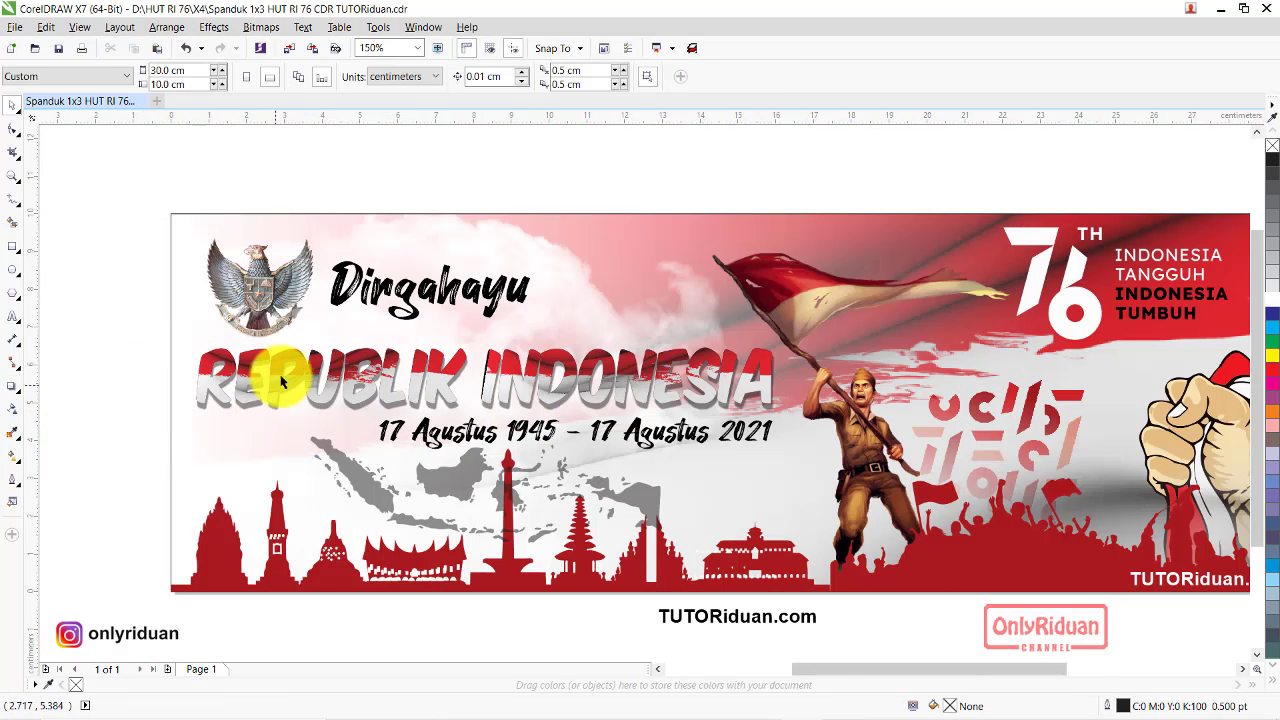
# - Give the REPUBLIK INDONESIA text a white 1.5 pt outline in Outline Pen
pyautogui.click(284, 364)
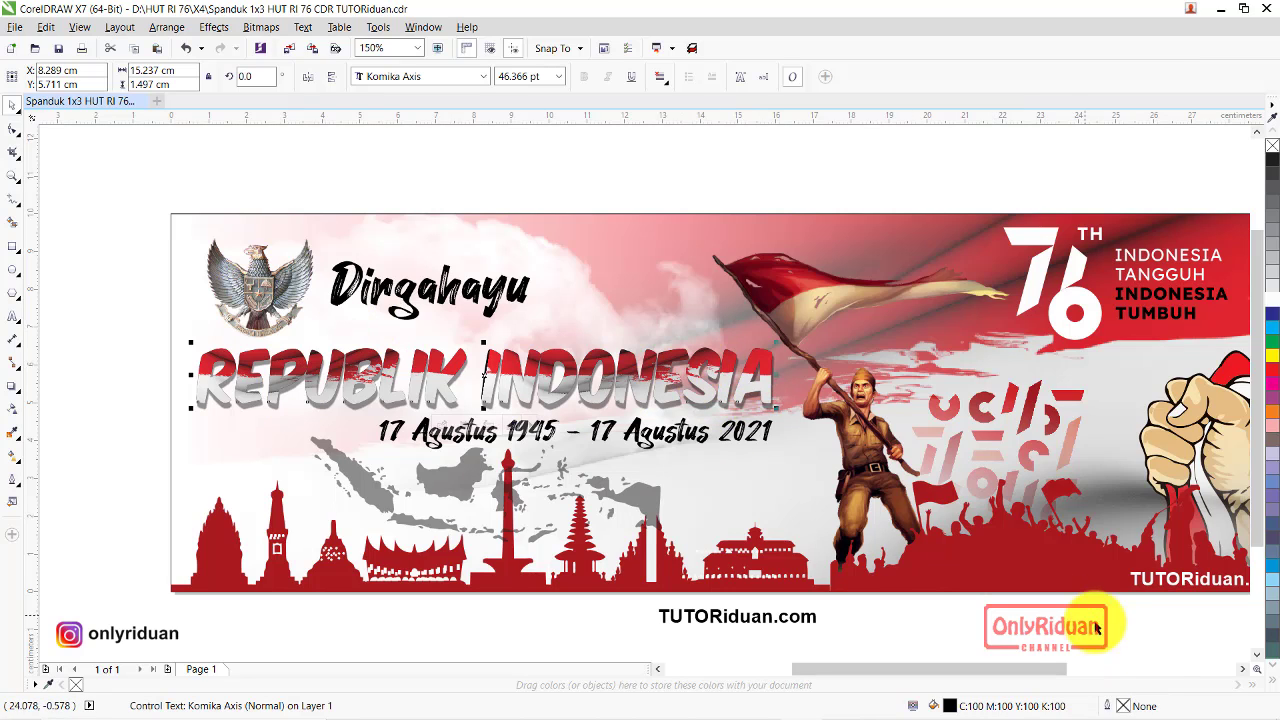
pyautogui.doubleClick(1125, 708)
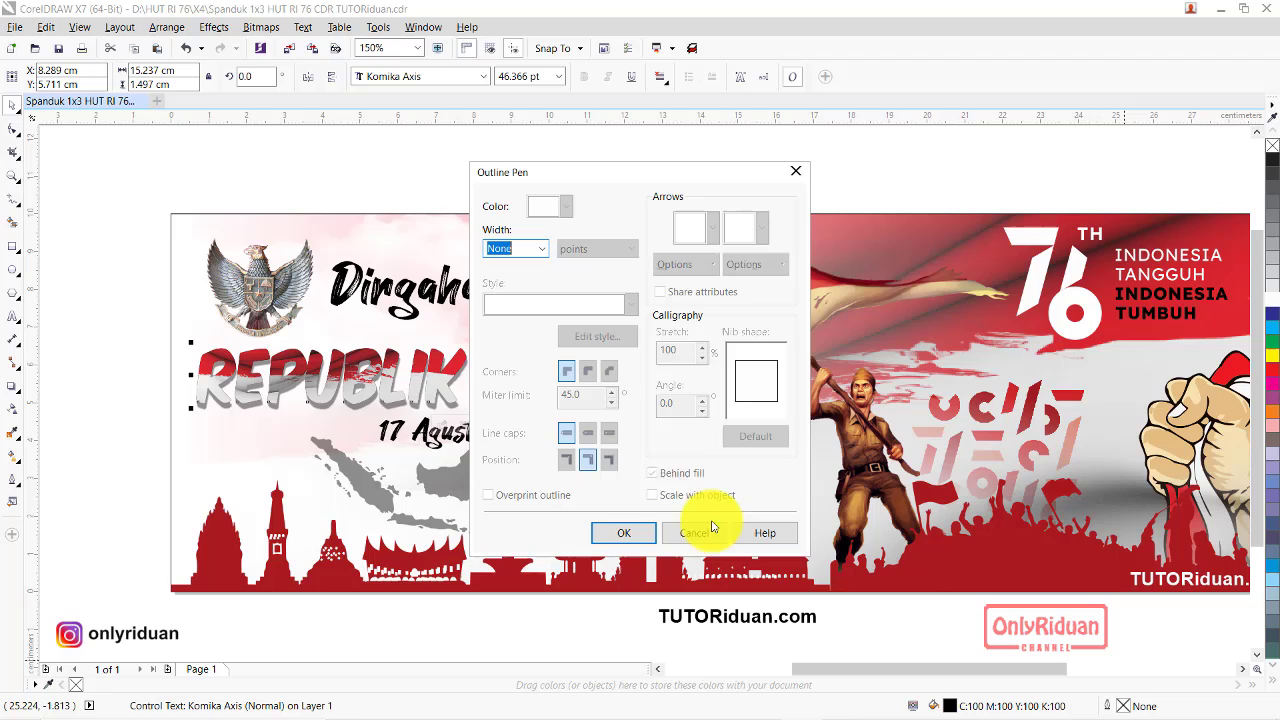
pyautogui.click(541, 248)
pyautogui.click(499, 331)
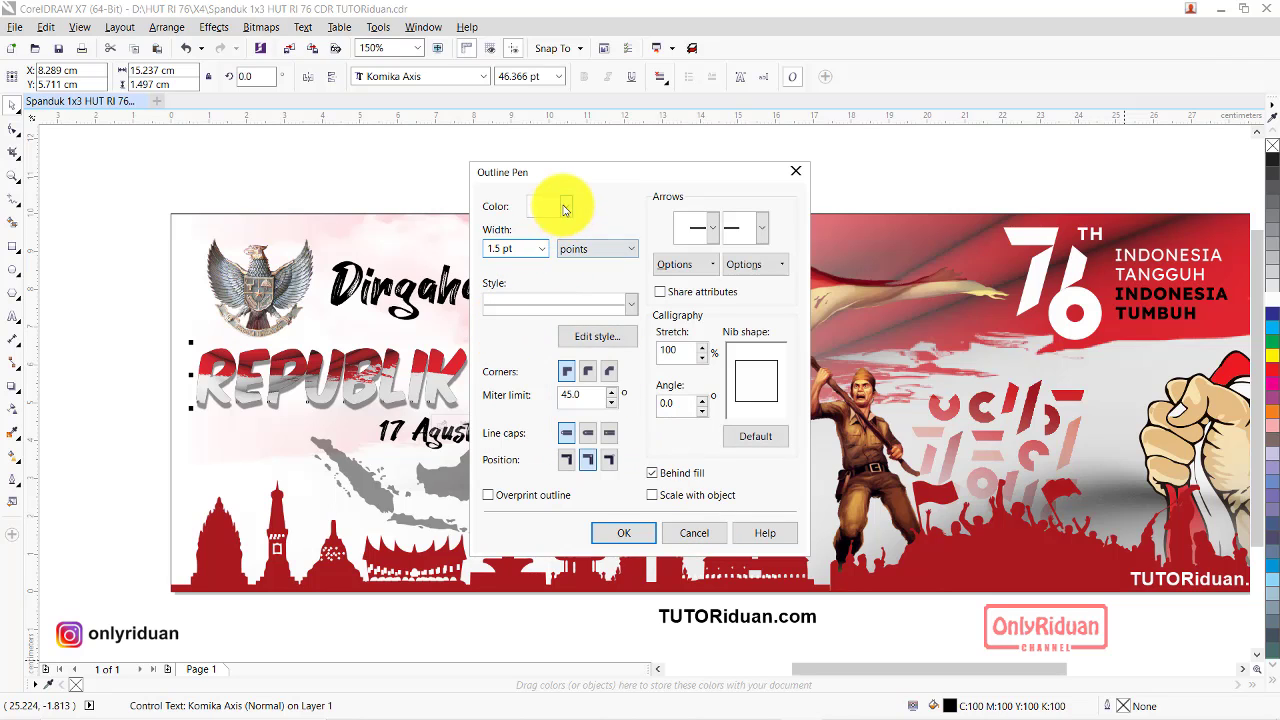
pyautogui.click(566, 205)
pyautogui.click(590, 229)
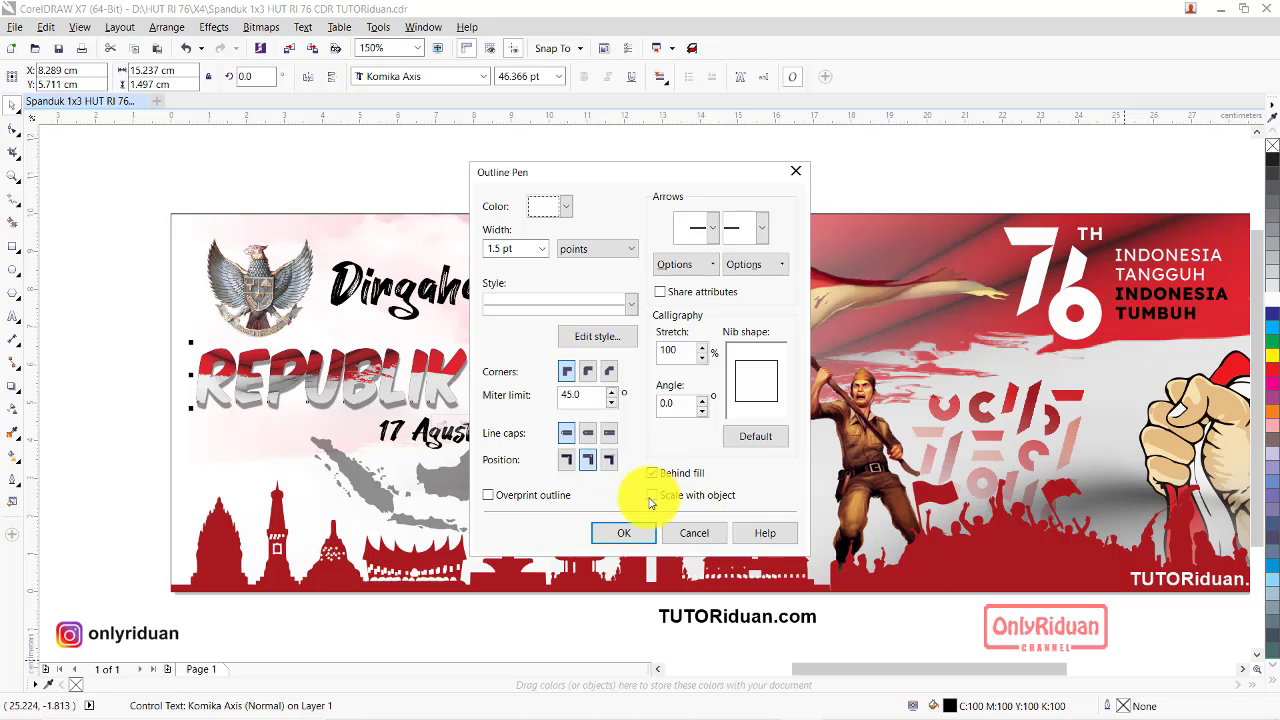
pyautogui.click(621, 532)
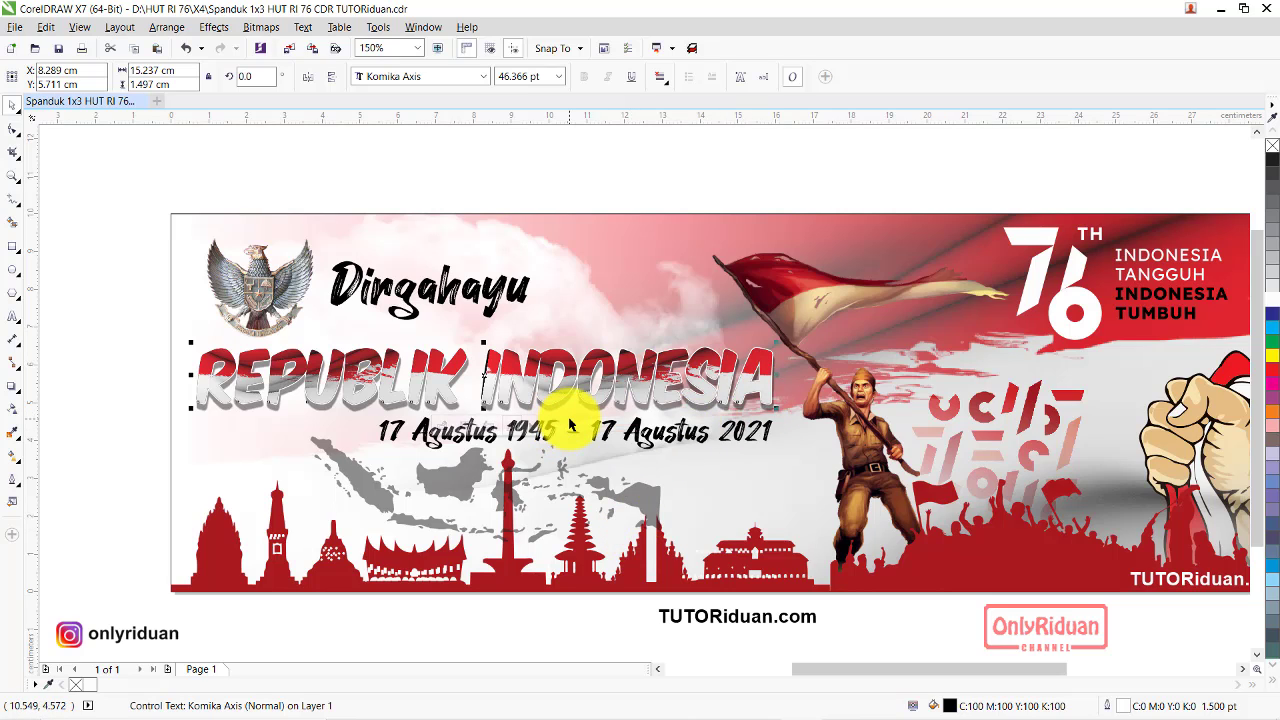
# - Raise the headline's drop shadow opacity to 80, then select the red skyline silhouette
pyautogui.click(13, 386)
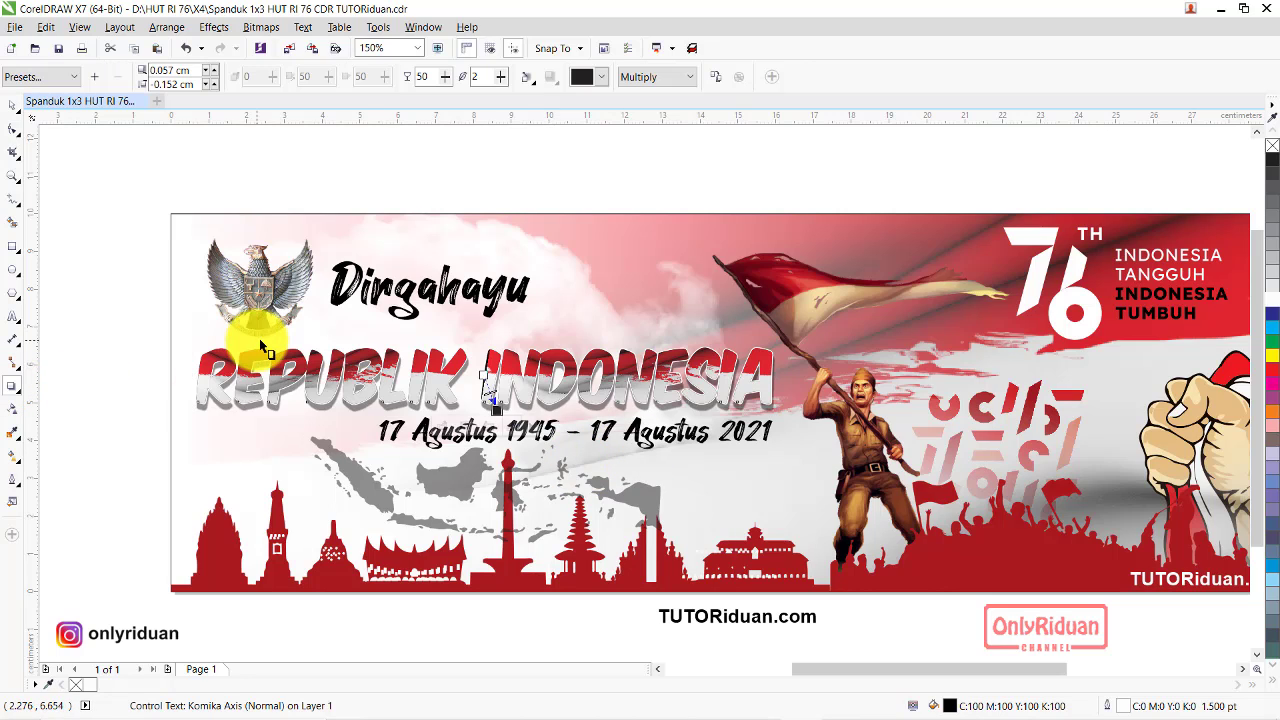
pyautogui.doubleClick(425, 76)
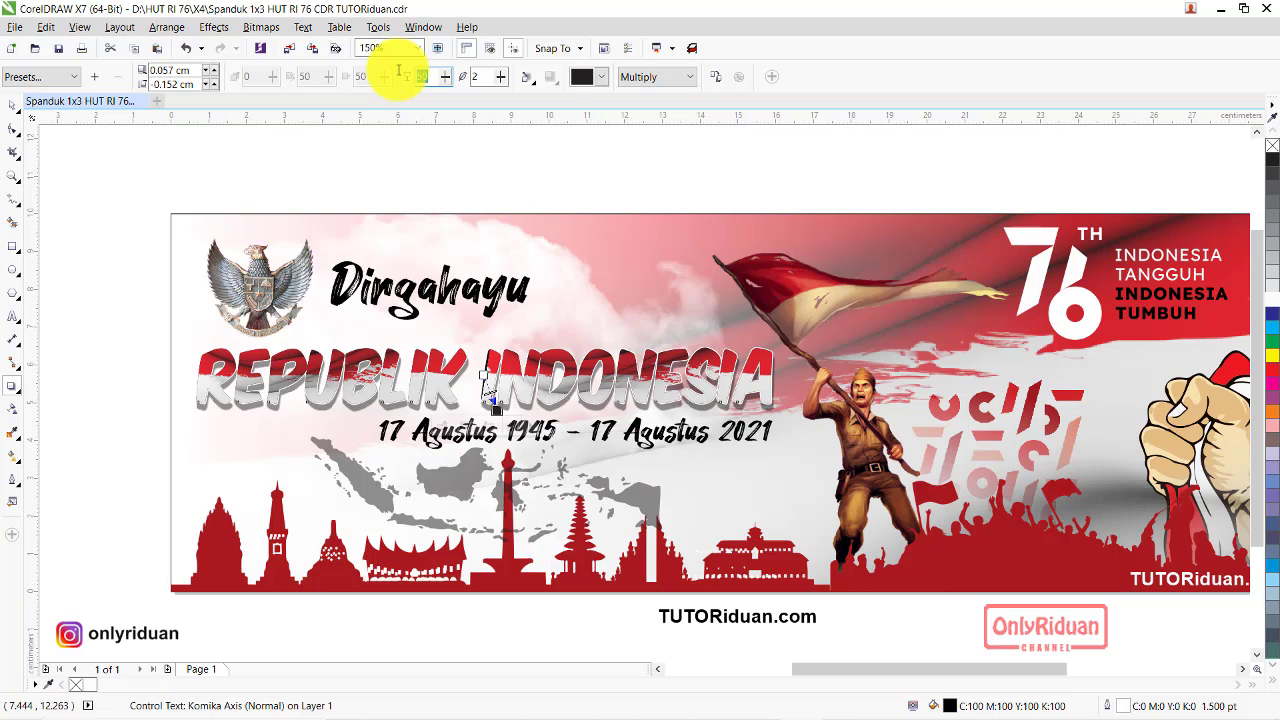
pyautogui.write('80')
pyautogui.press('Return')
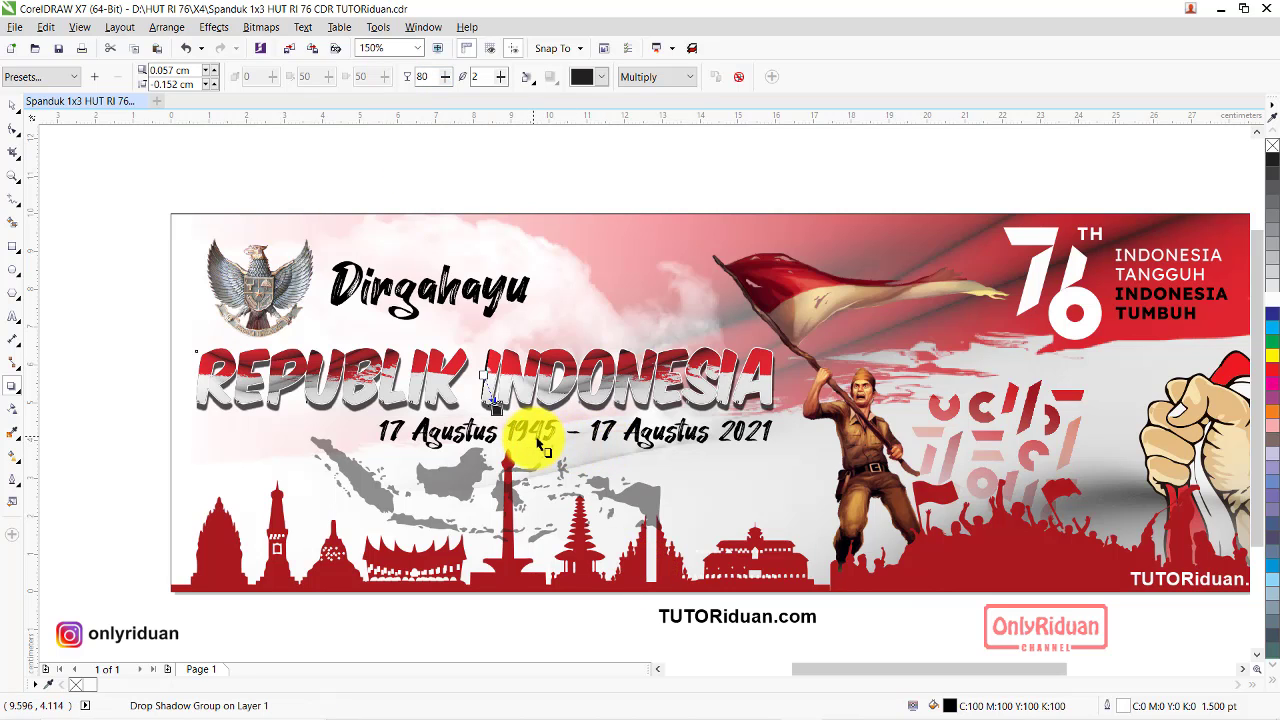
pyautogui.click(12, 103)
pyautogui.click(41, 207)
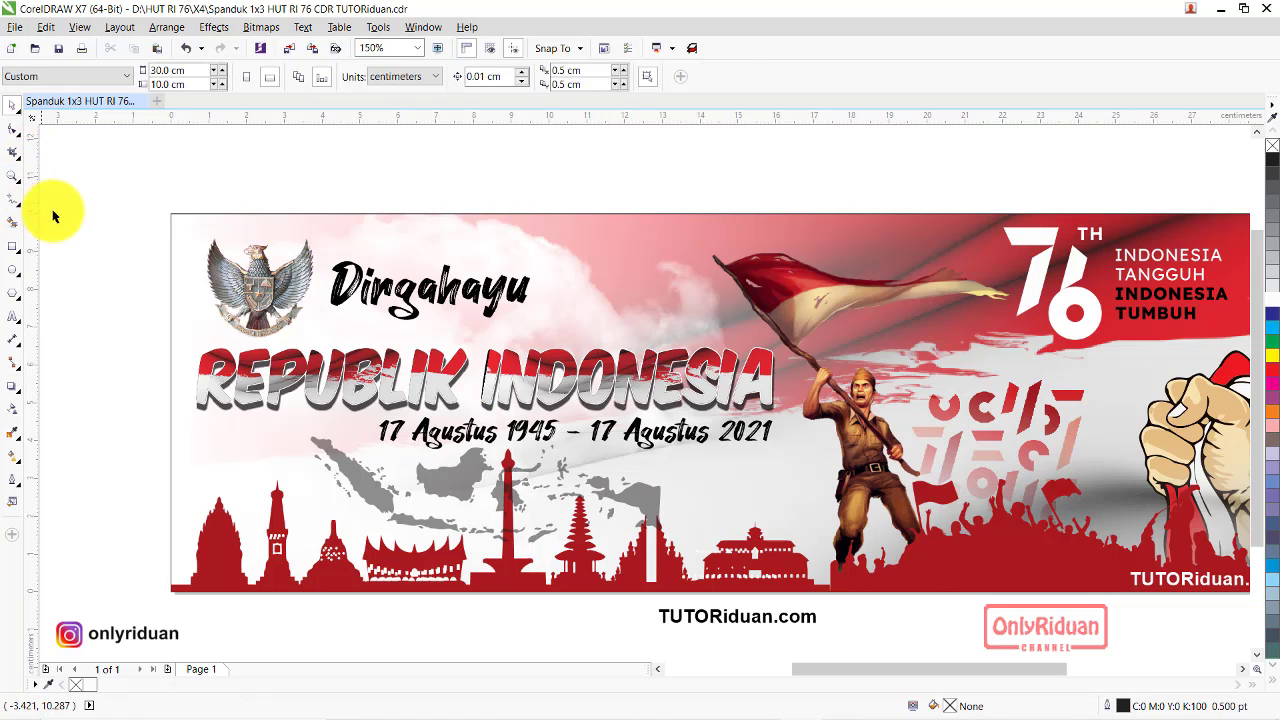
pyautogui.click(498, 578)
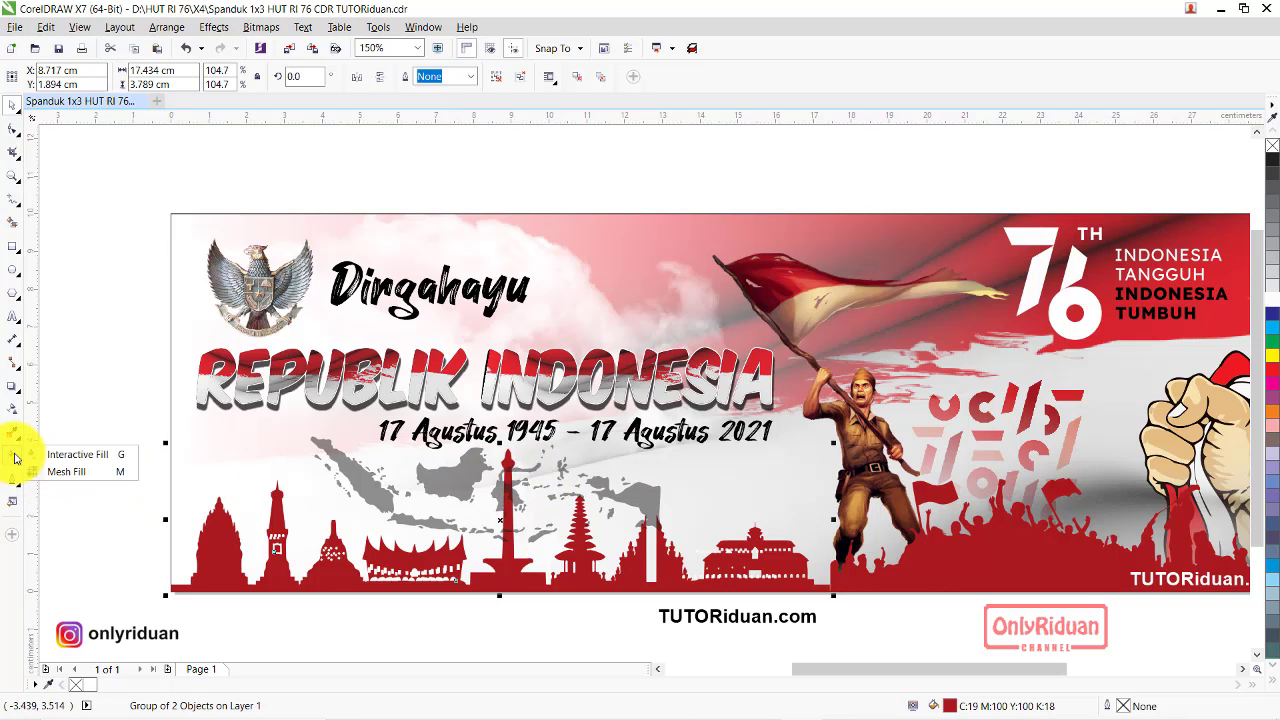
# - Give the skyline silhouettes a gradient fill and shorten it toward the page centre
pyautogui.click(52, 458)
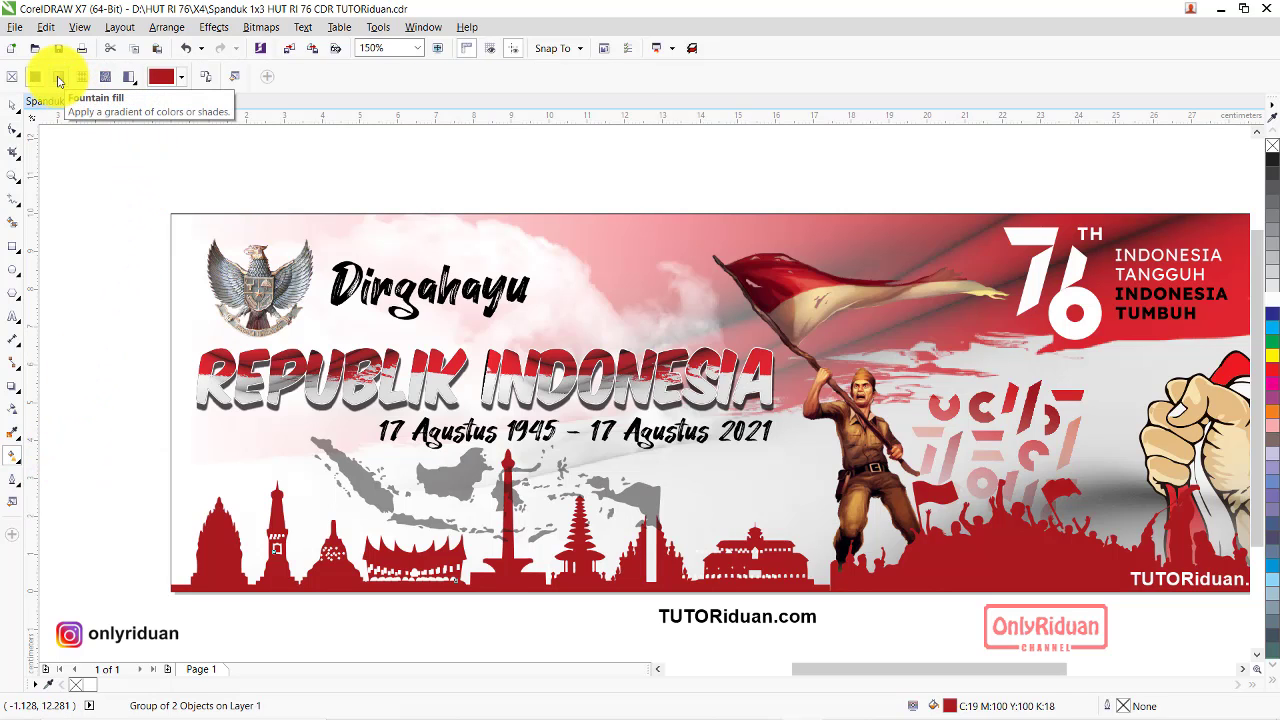
pyautogui.click(58, 77)
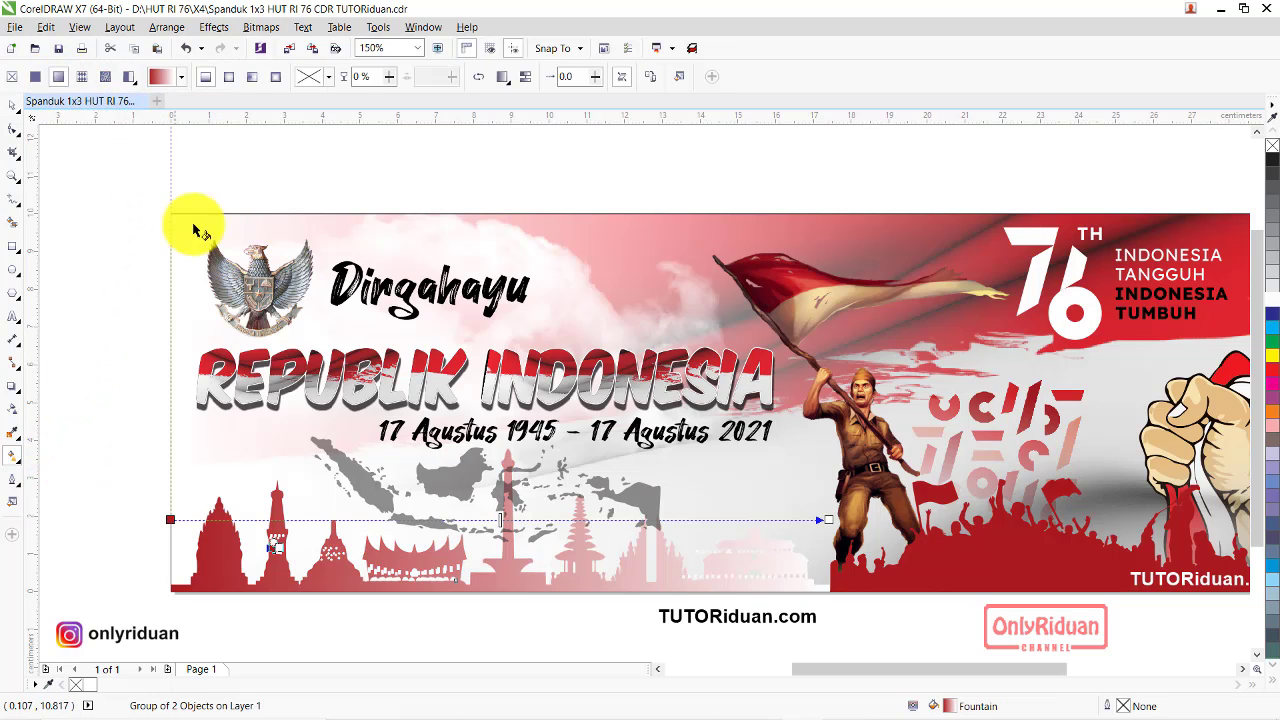
pyautogui.moveTo(168, 518); pyautogui.dragTo(510, 456)
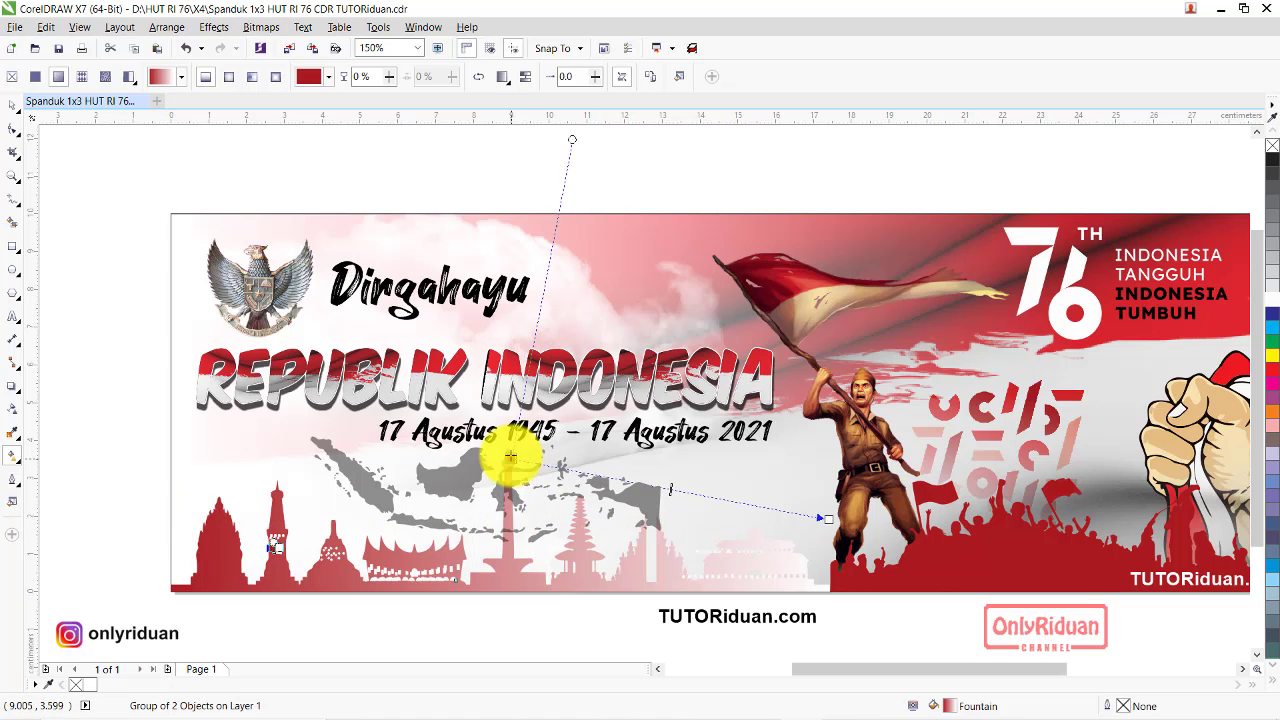
pyautogui.moveTo(827, 520); pyautogui.dragTo(650, 461)
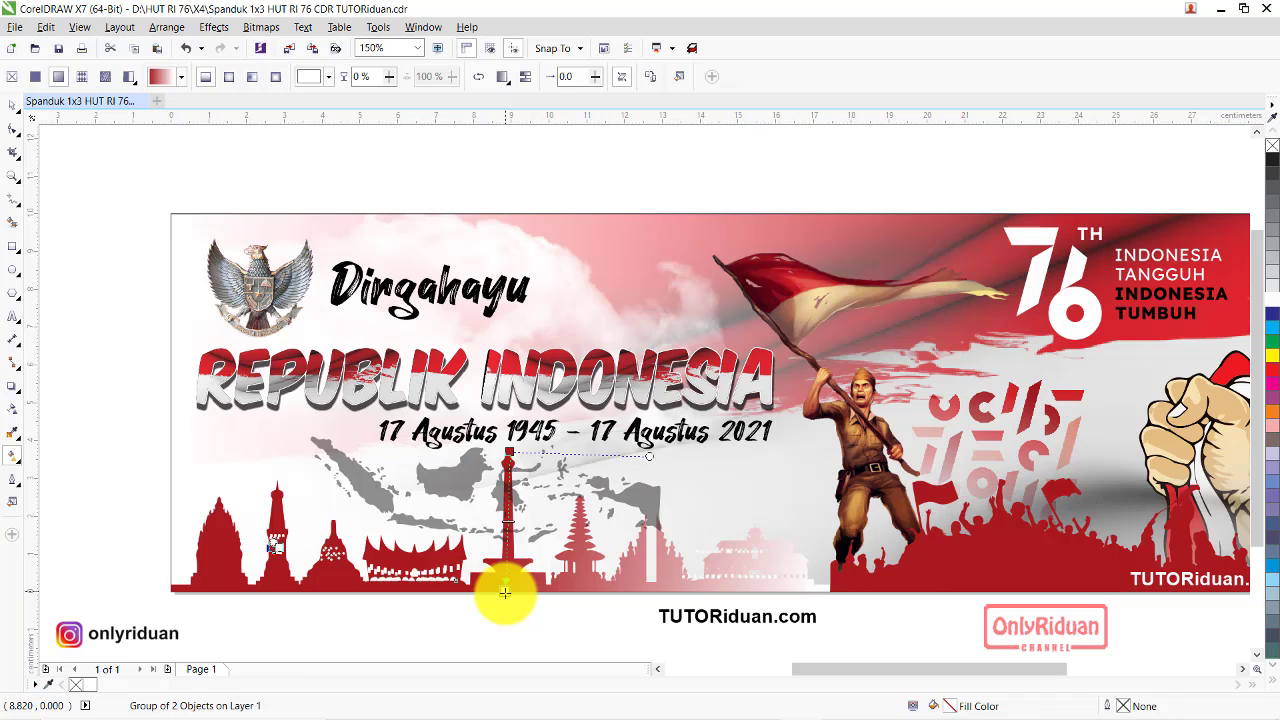
# - Make the gradient's bottom node black and extend the gradient past the banner's bottom
pyautogui.click(500, 591)
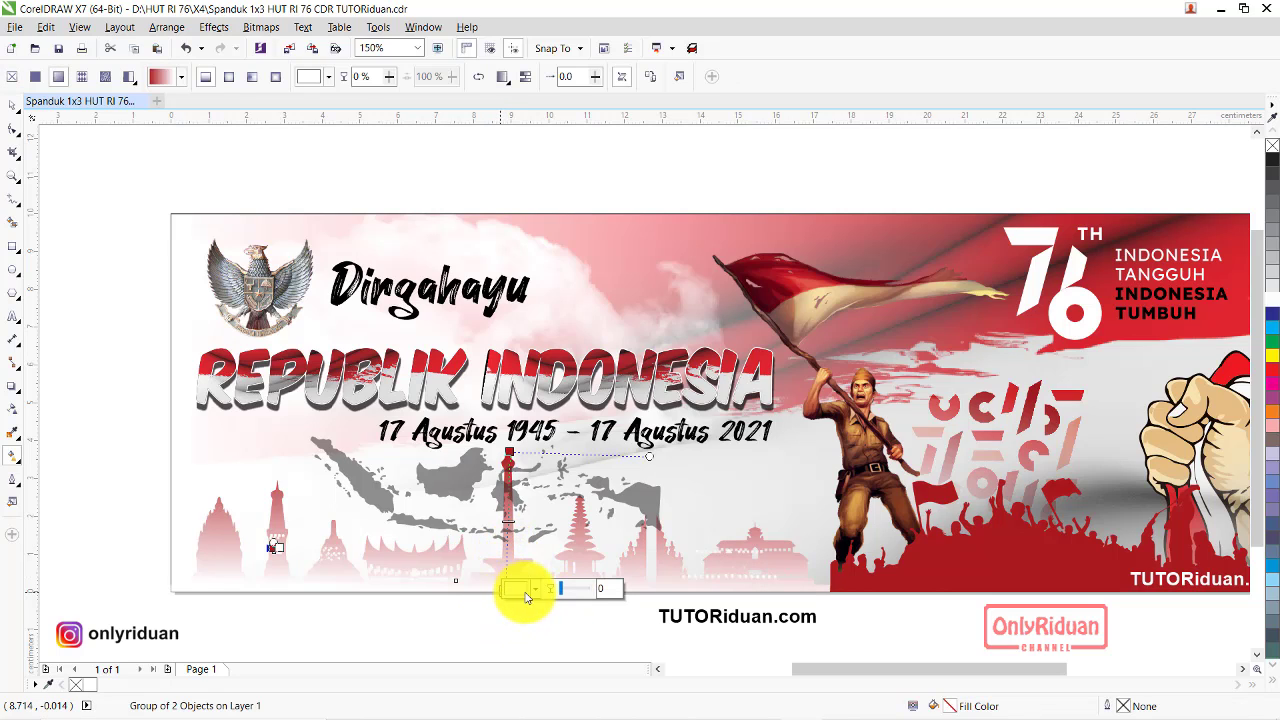
pyautogui.click(523, 591)
pyautogui.moveTo(543, 520); pyautogui.dragTo(615, 557)
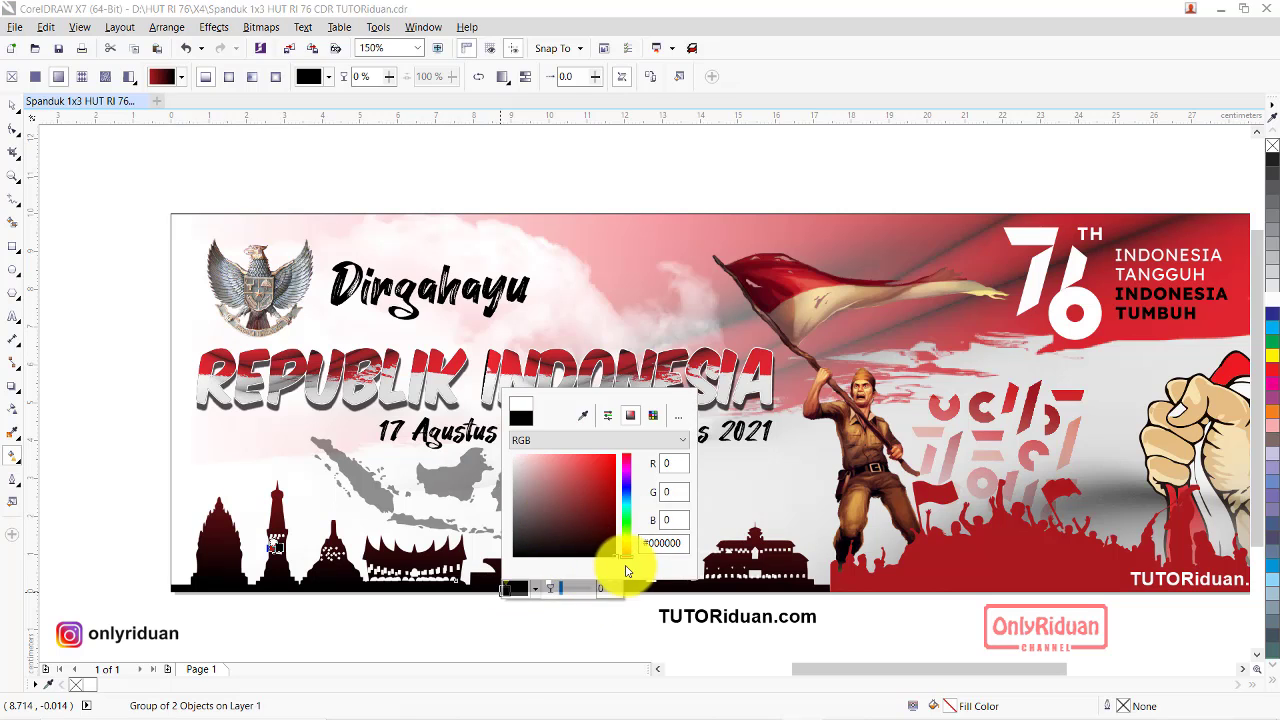
pyautogui.click(408, 472)
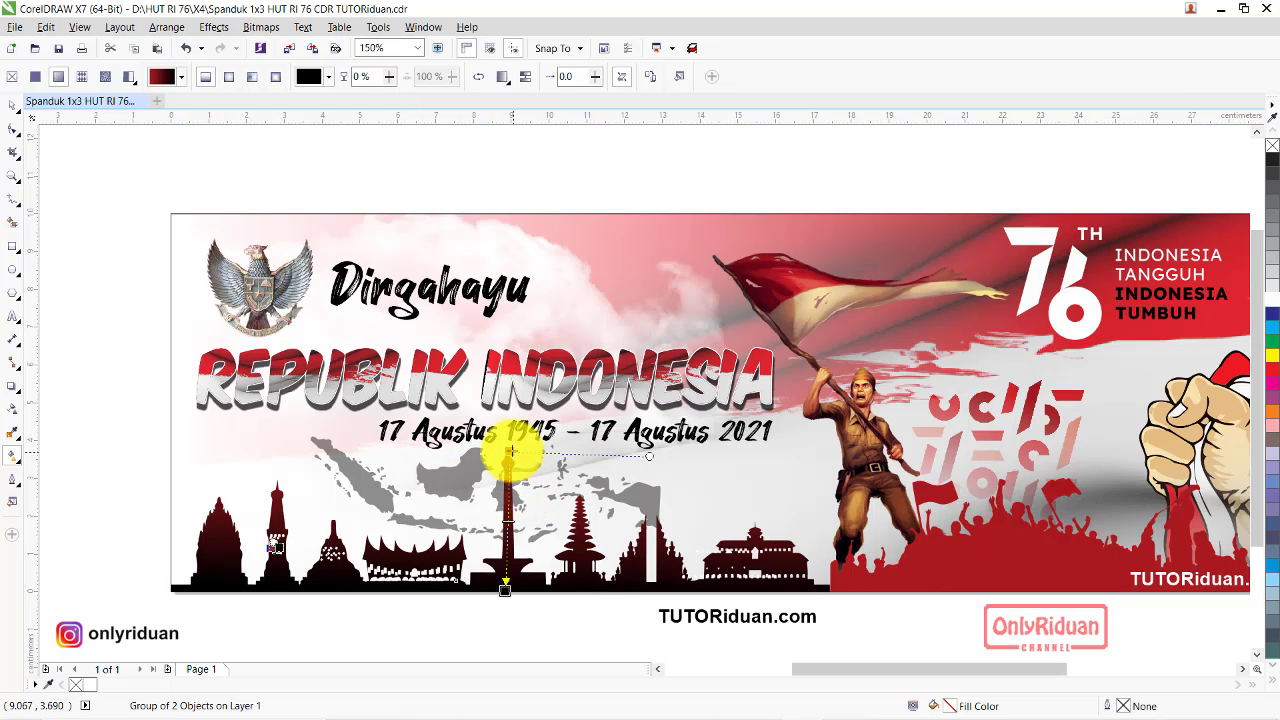
pyautogui.click(497, 487)
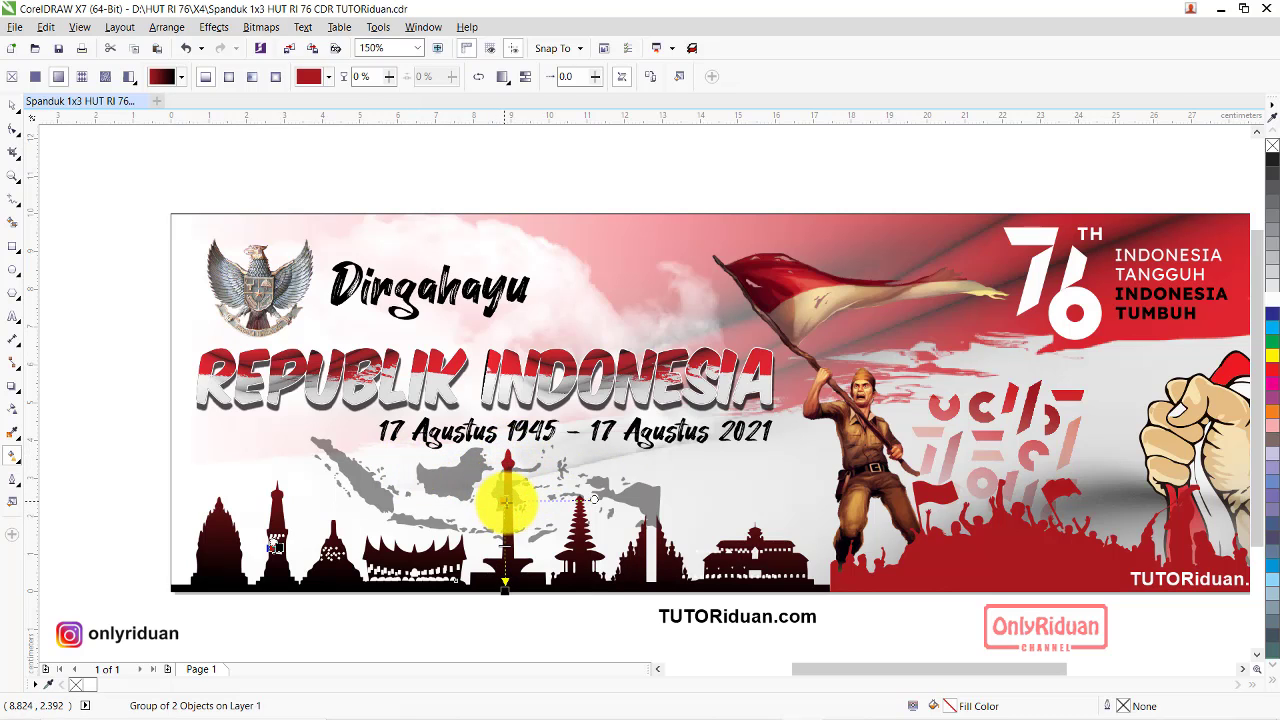
pyautogui.moveTo(594, 498); pyautogui.dragTo(600, 506)
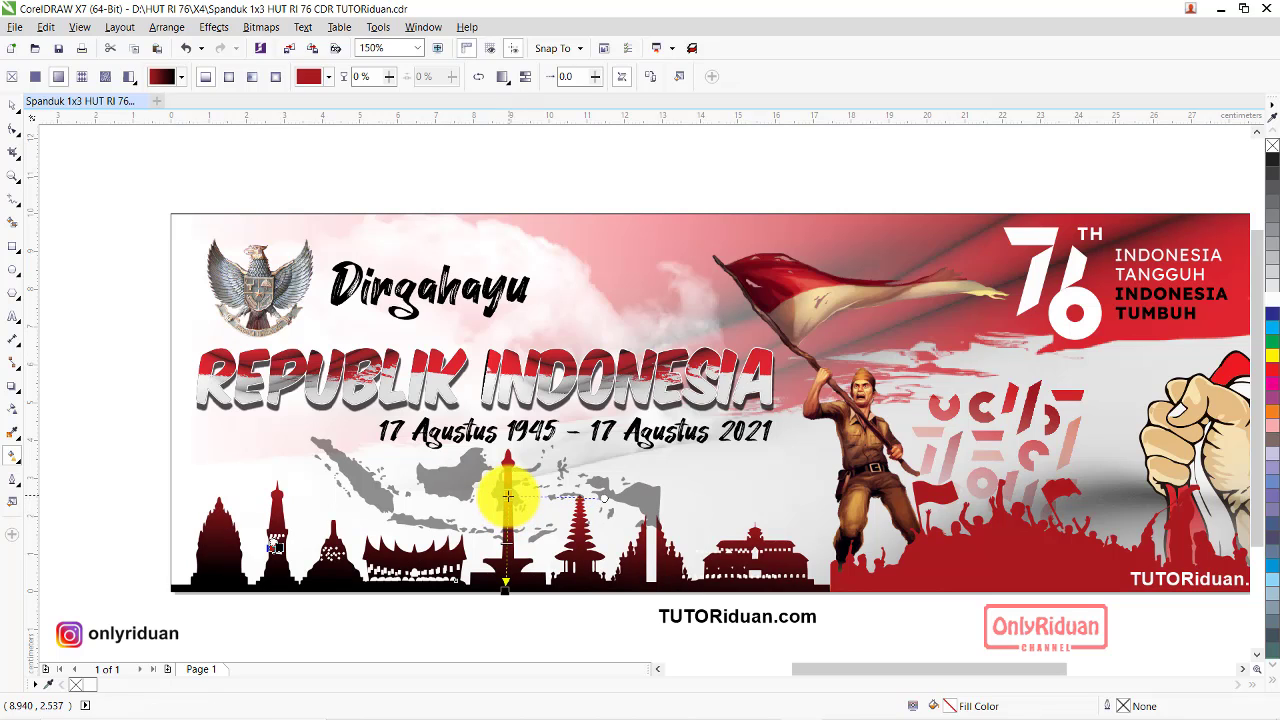
pyautogui.moveTo(507, 588); pyautogui.dragTo(505, 610)
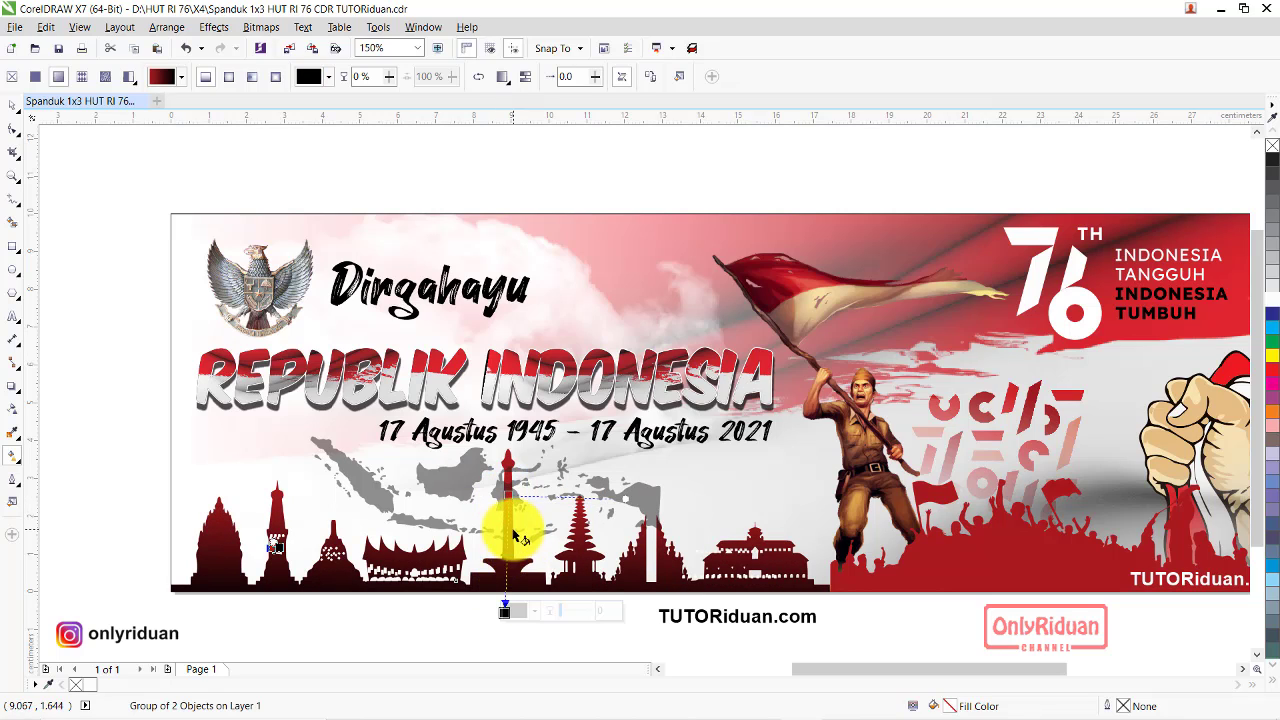
# - Select the red crowd silhouette, undoing an accidental move of the crowd image
pyautogui.click(450, 620)
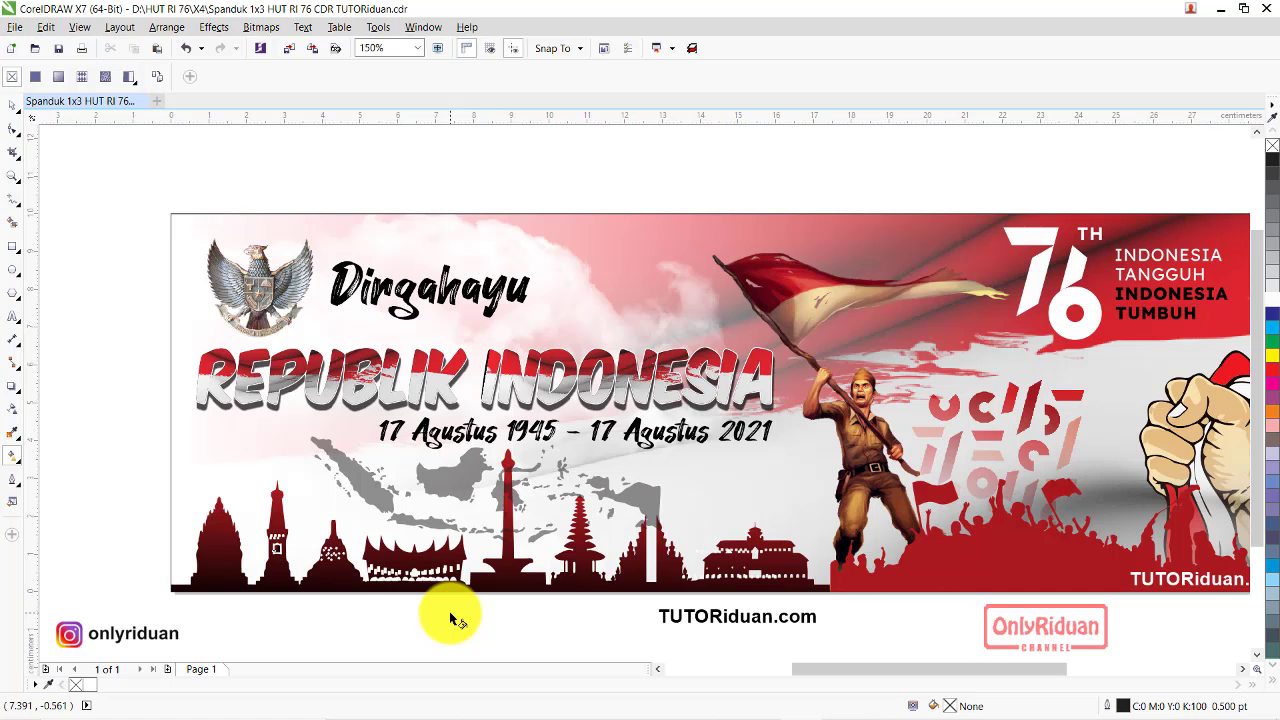
pyautogui.click(1000, 562)
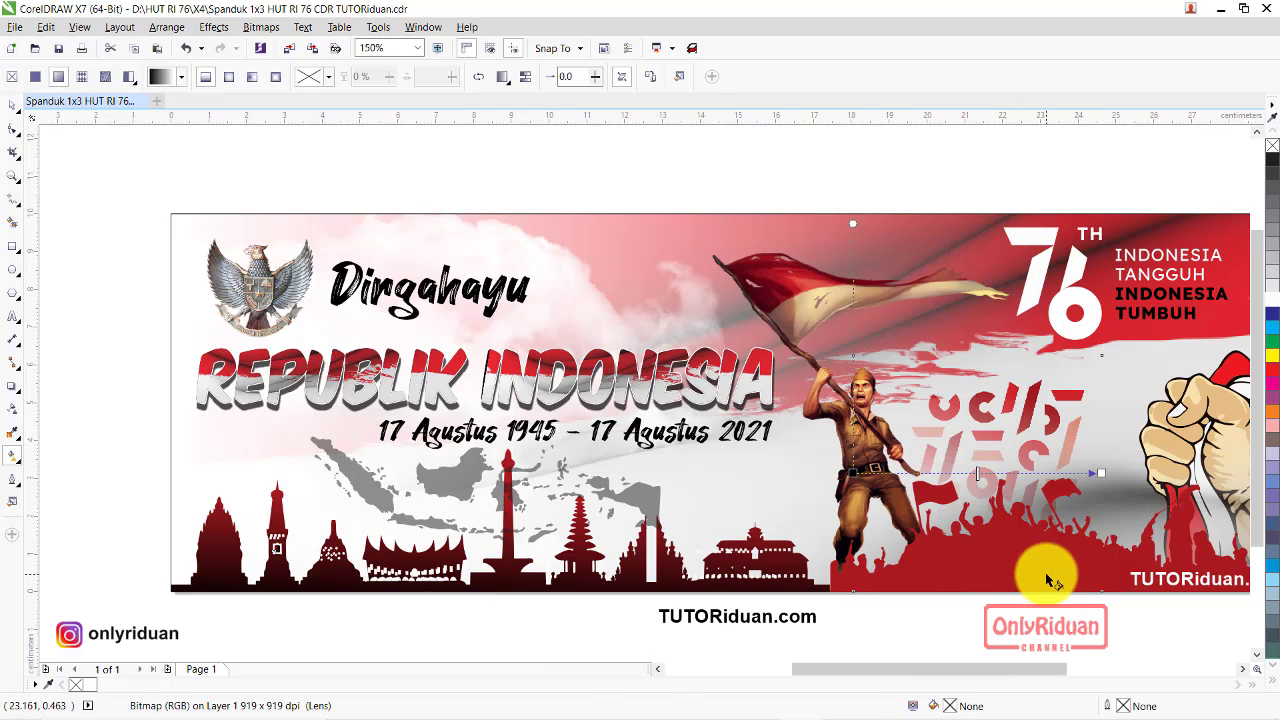
pyautogui.scroll(-1, 999, 546)
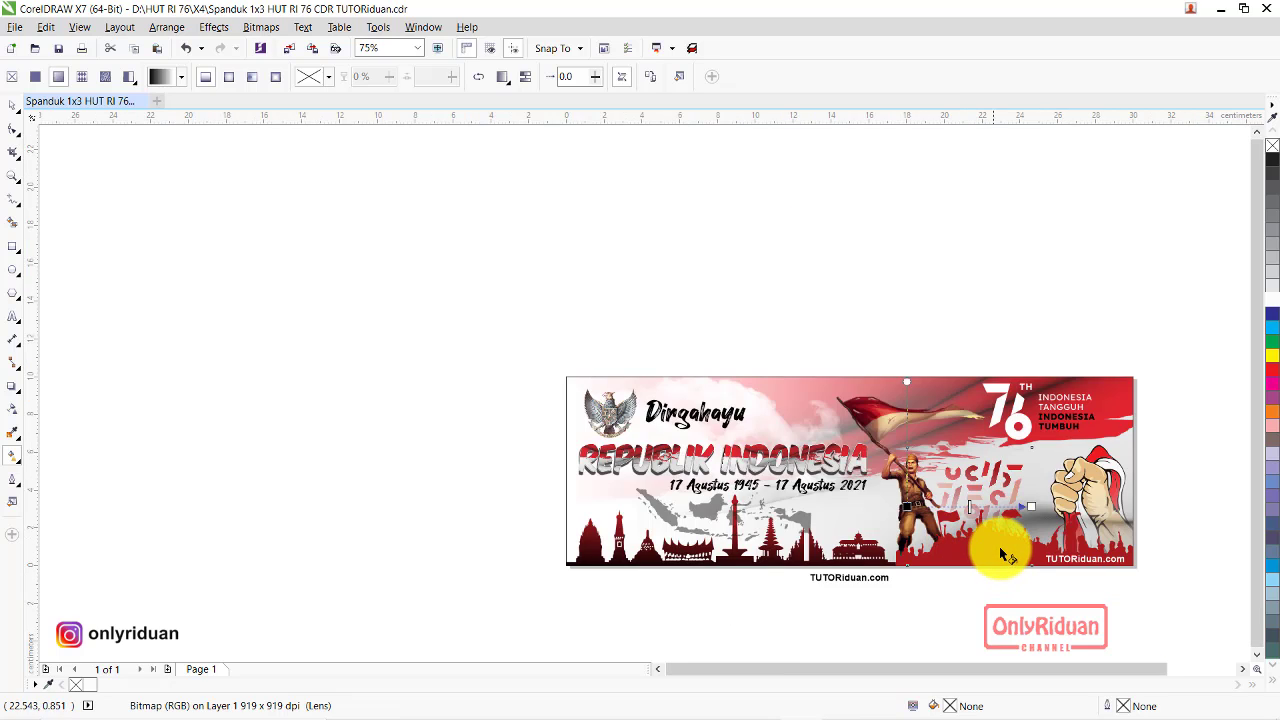
pyautogui.click(12, 104)
pyautogui.press('Escape')
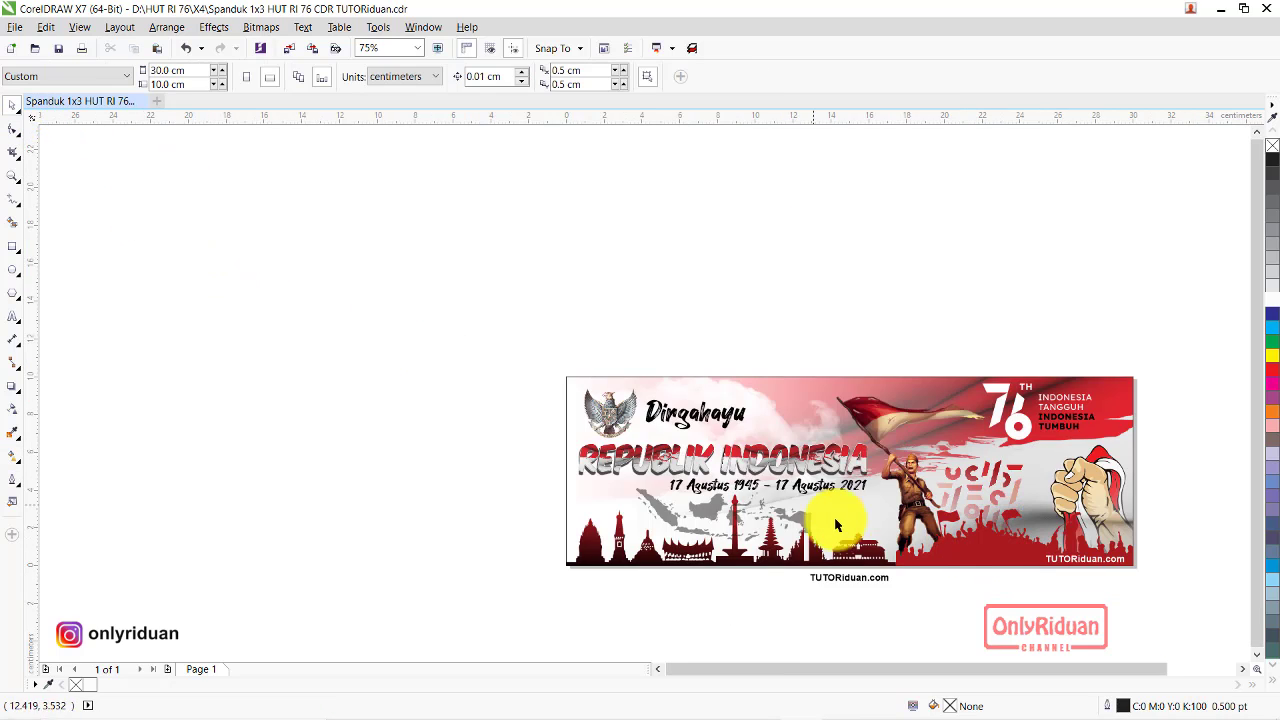
pyautogui.moveTo(943, 543); pyautogui.dragTo(943, 581)
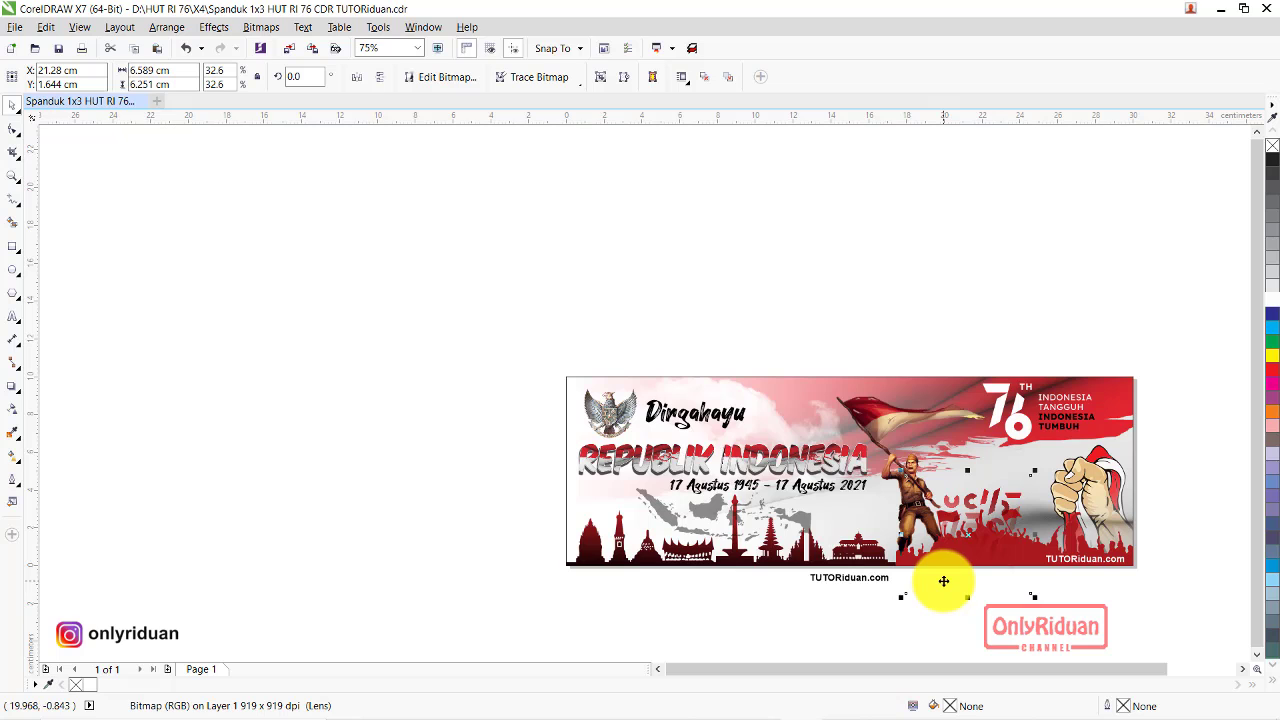
pyautogui.press('Escape')
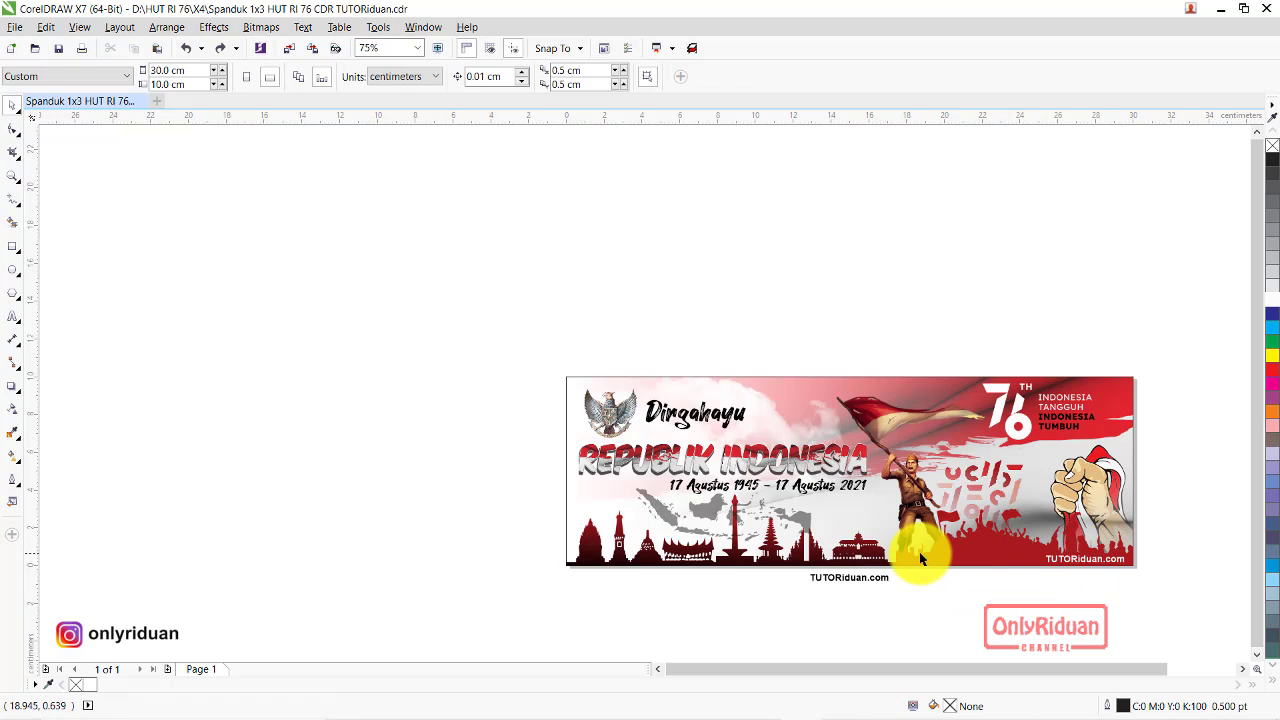
pyautogui.click(901, 561)
pyautogui.scroll(2, 955, 573)
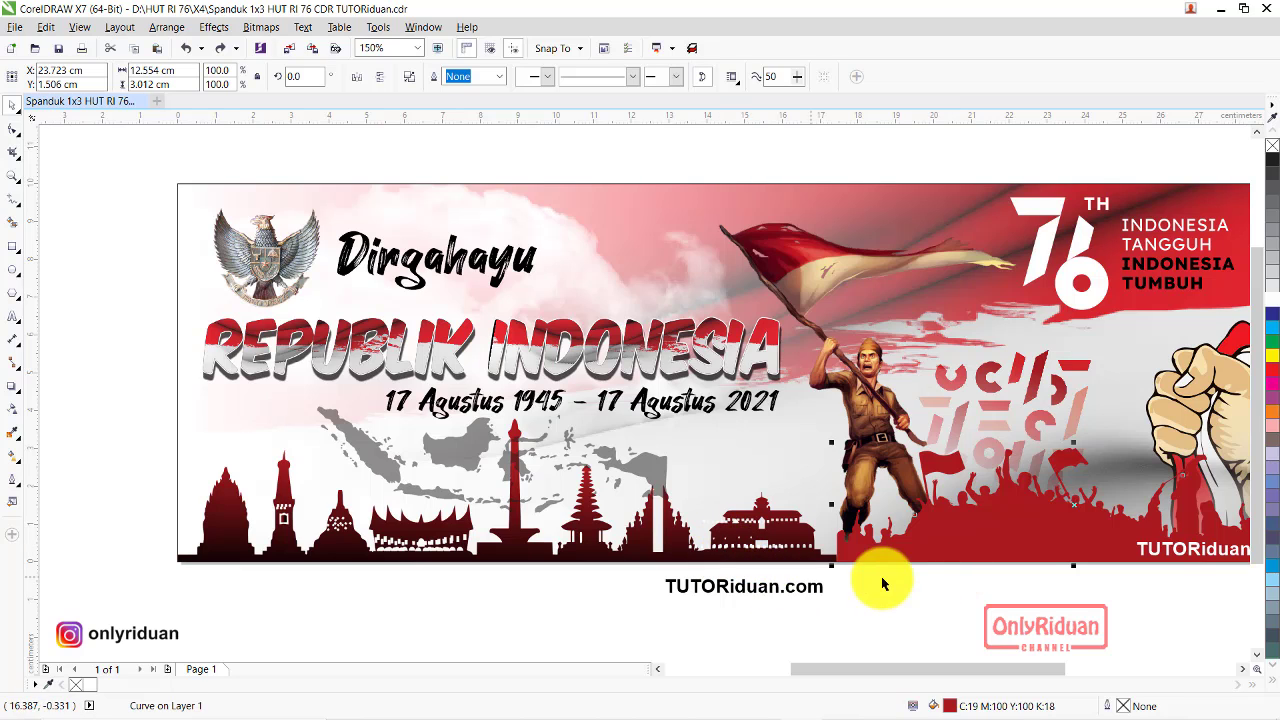
# - Copy the landmark silhouettes' fill onto the crowd silhouette using Copy Properties From
pyautogui.click(38, 28)
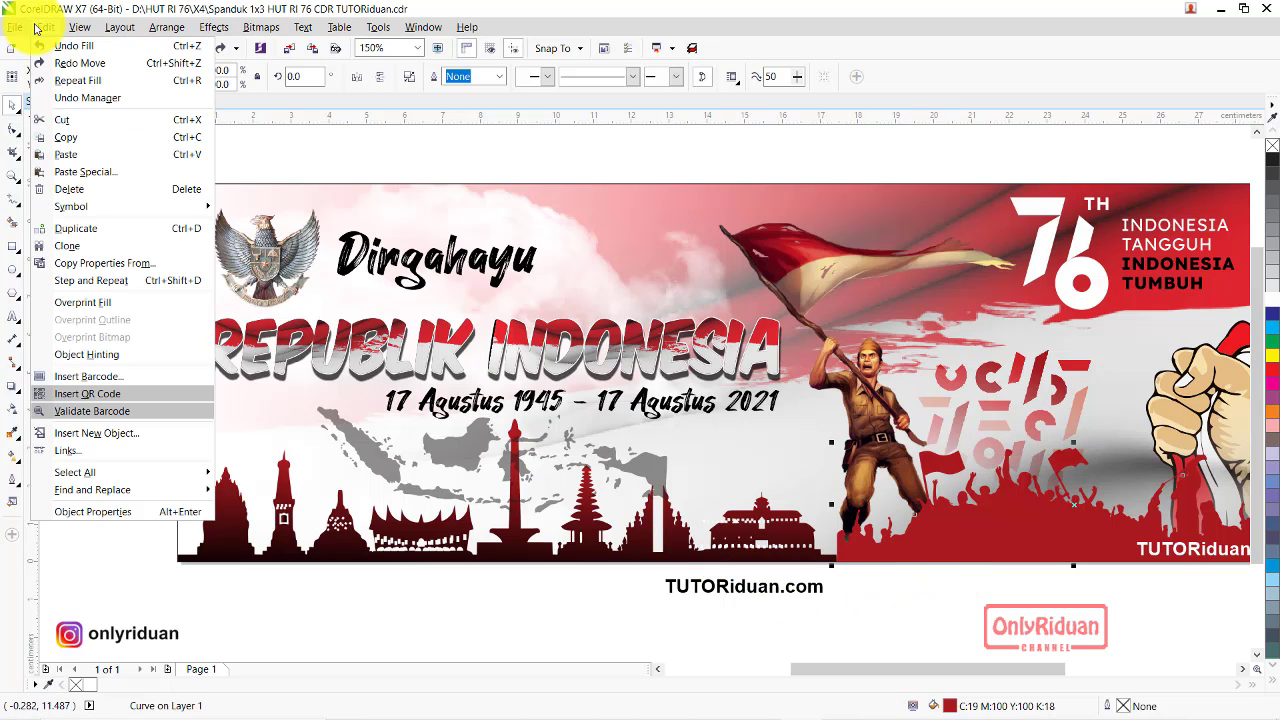
pyautogui.click(96, 264)
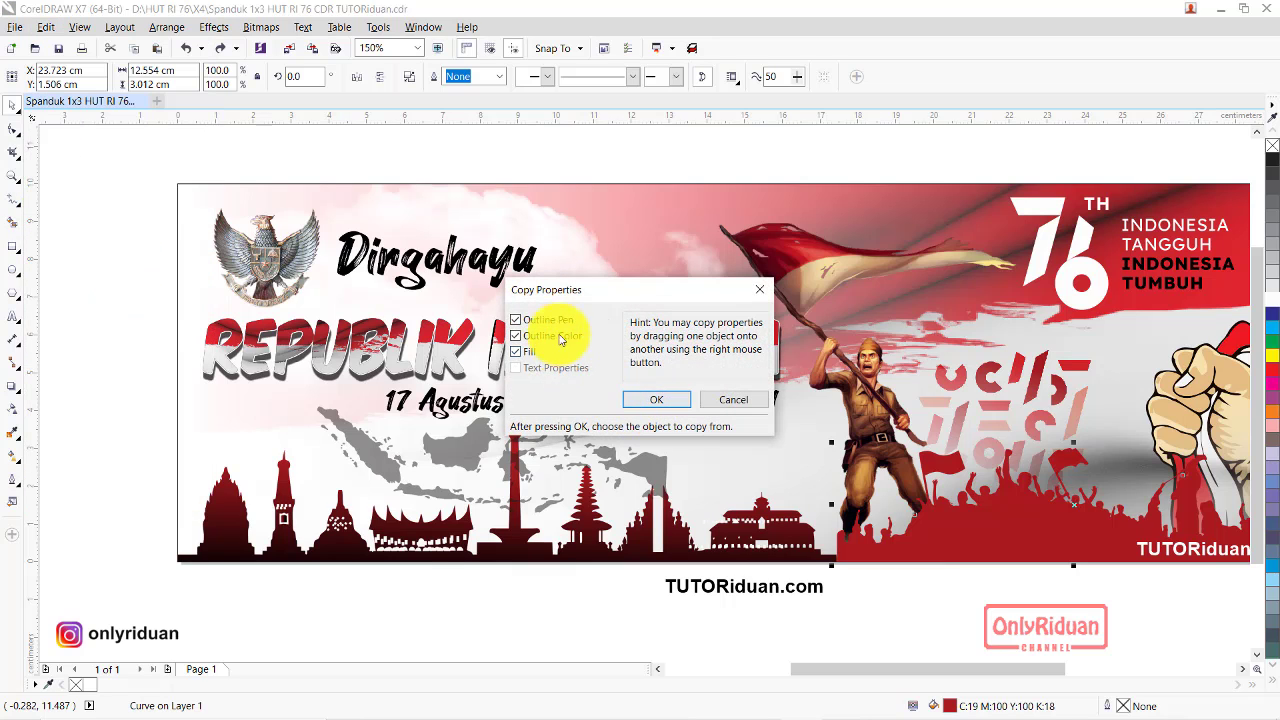
pyautogui.click(648, 398)
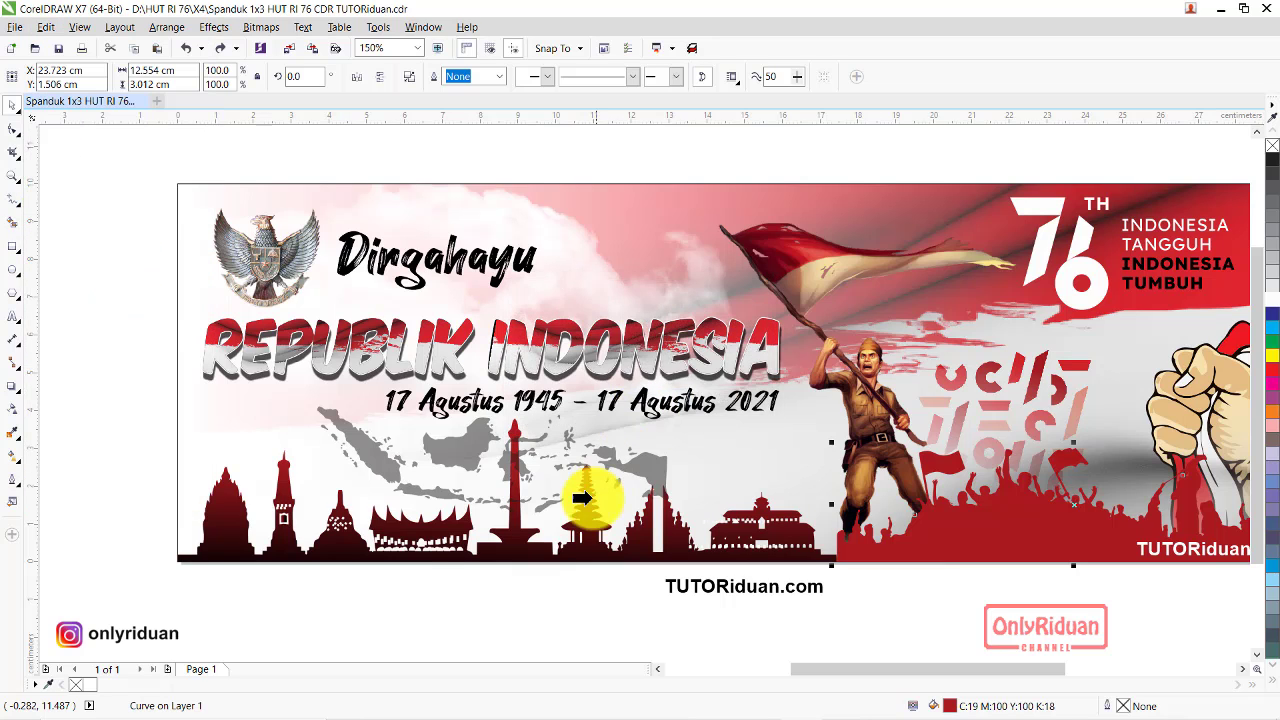
pyautogui.click(572, 549)
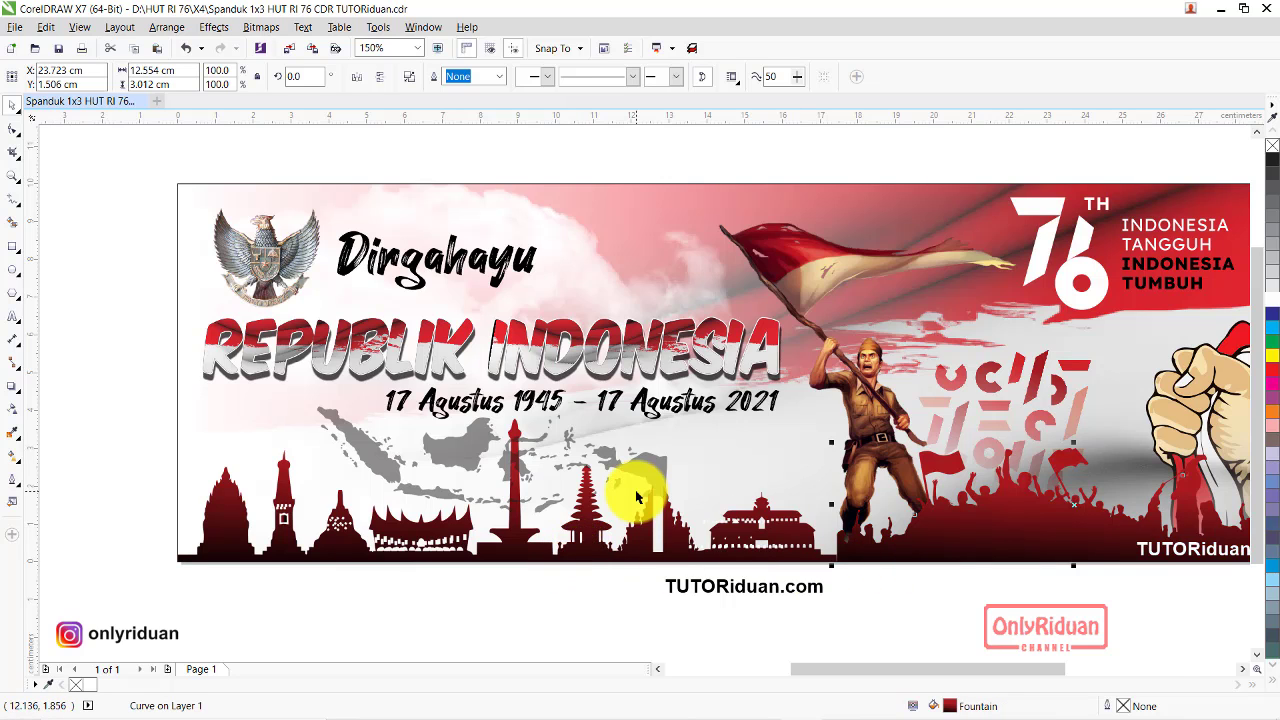
pyautogui.scroll(-2, 665, 495)
pyautogui.scroll(-1, 883, 502)
pyautogui.scroll(1, 865, 500)
pyautogui.scroll(2, 867, 500)
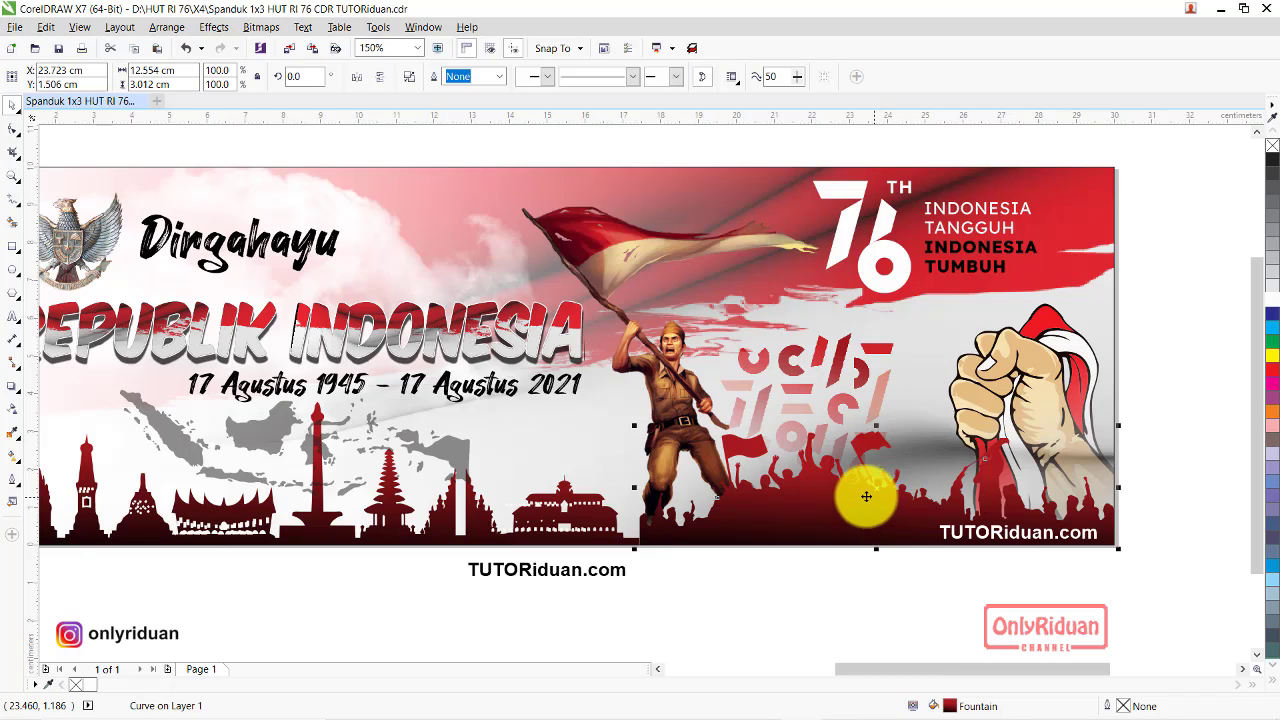
pyautogui.click(885, 293)
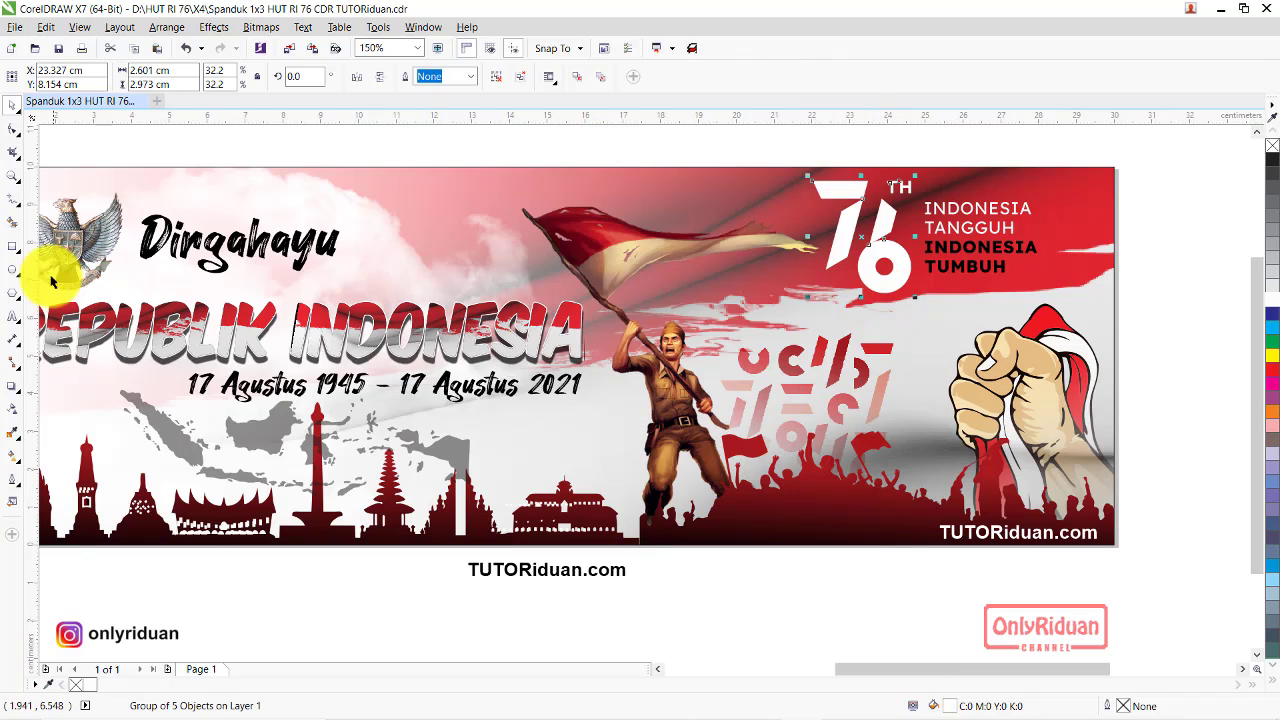
# - Add a Flat Bottom Right drop shadow to the 76 logo, pulled close below-right
pyautogui.click(14, 388)
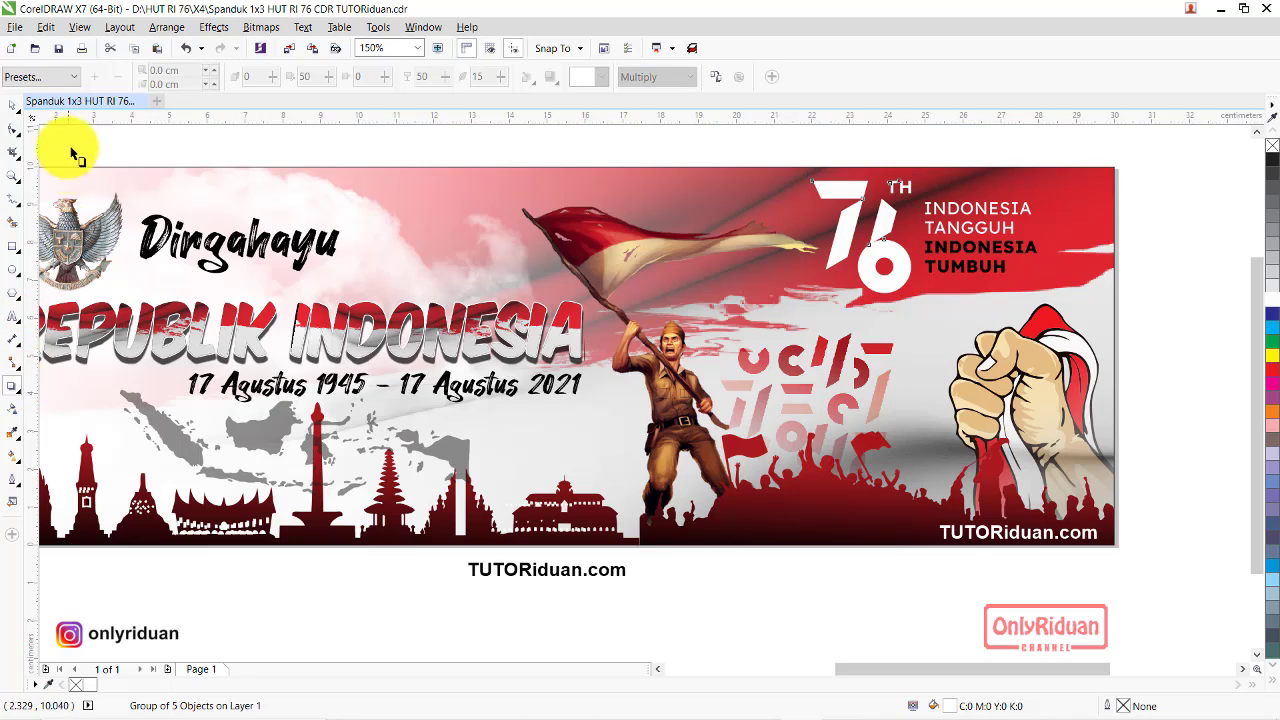
pyautogui.click(48, 80)
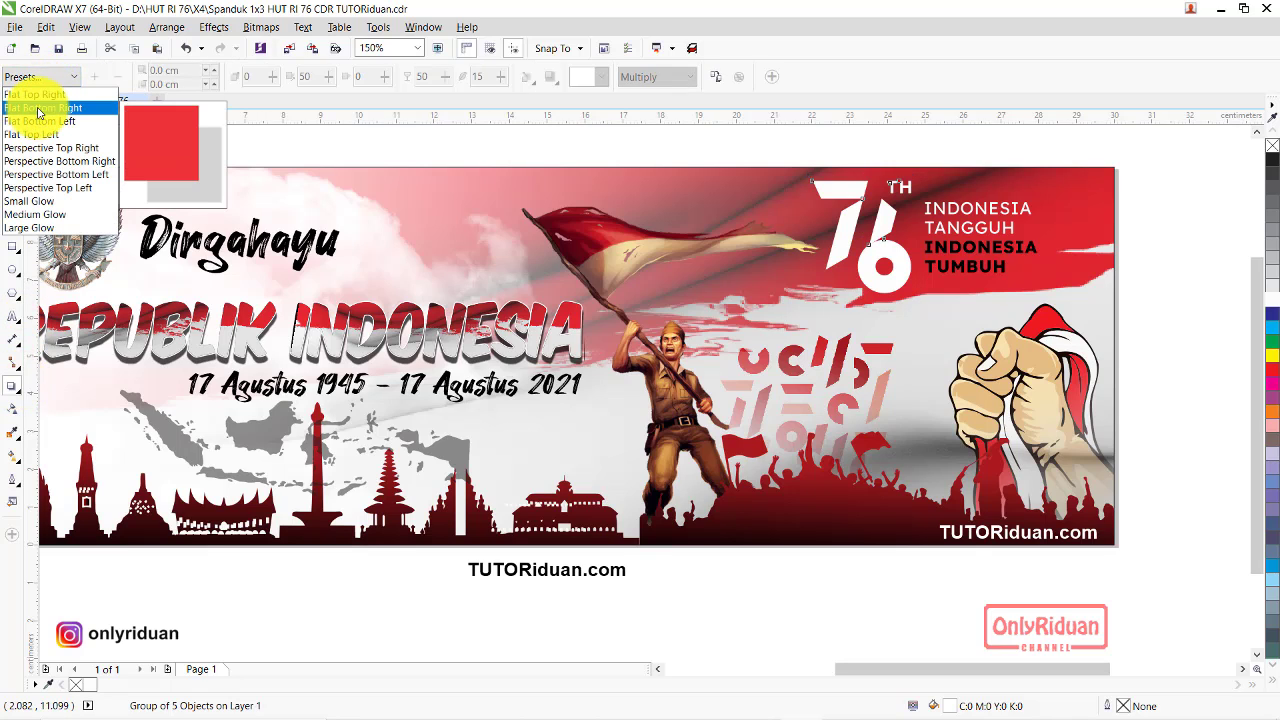
pyautogui.click(38, 107)
pyautogui.moveTo(843, 357); pyautogui.dragTo(903, 326)
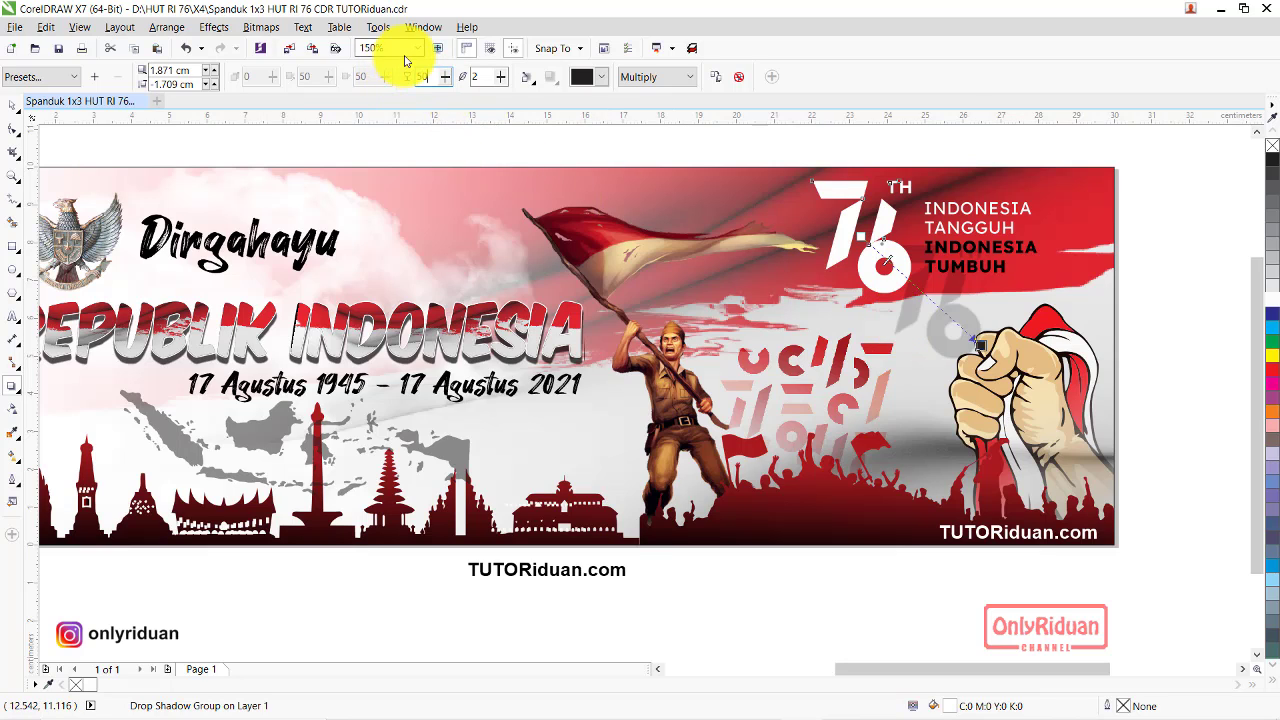
pyautogui.moveTo(980, 344); pyautogui.dragTo(897, 297)
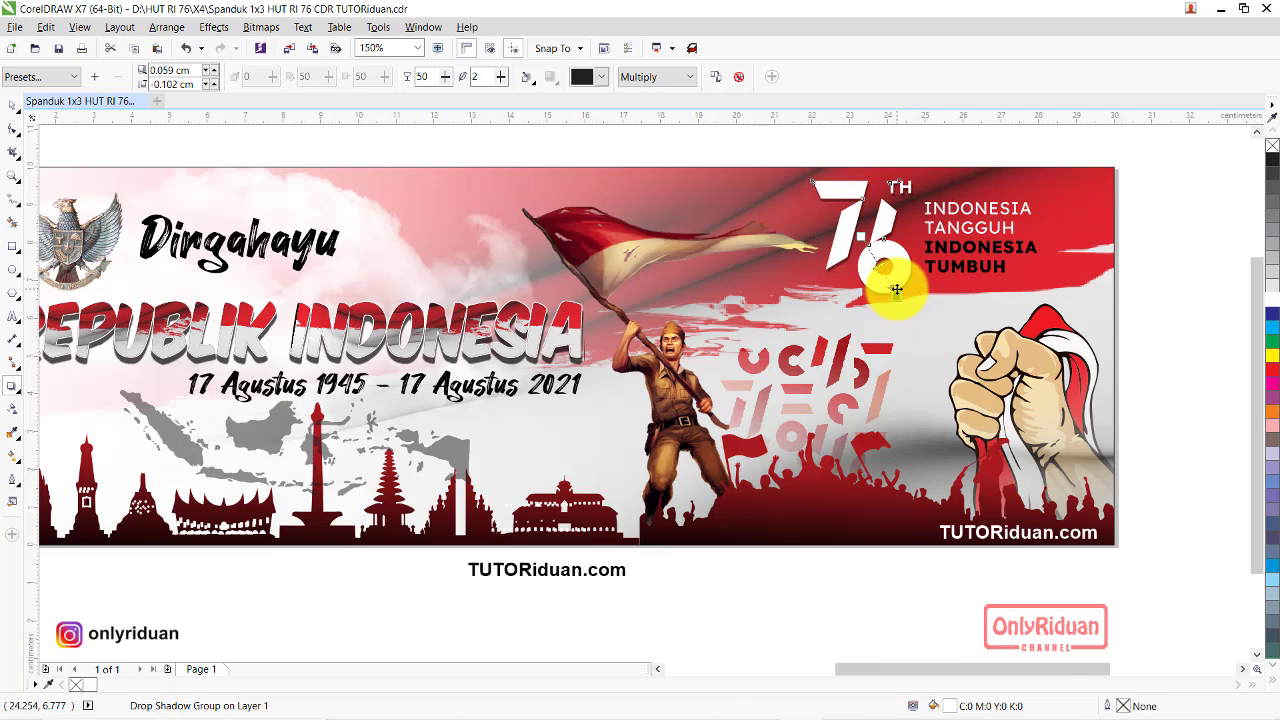
pyautogui.scroll(3, 897, 297)
pyautogui.scroll(-2, 901, 295)
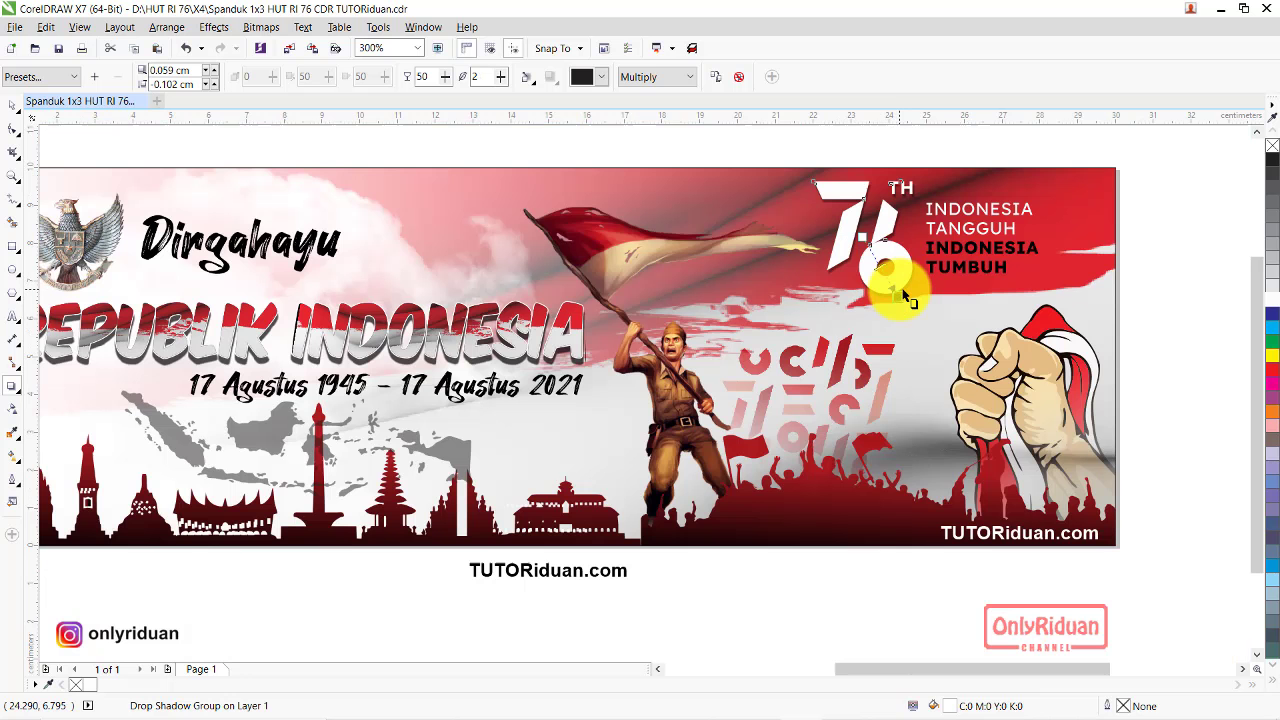
pyautogui.moveTo(871, 668); pyautogui.dragTo(821, 668)
pyautogui.scroll(-1, 745, 510)
pyautogui.scroll(1, 808, 500)
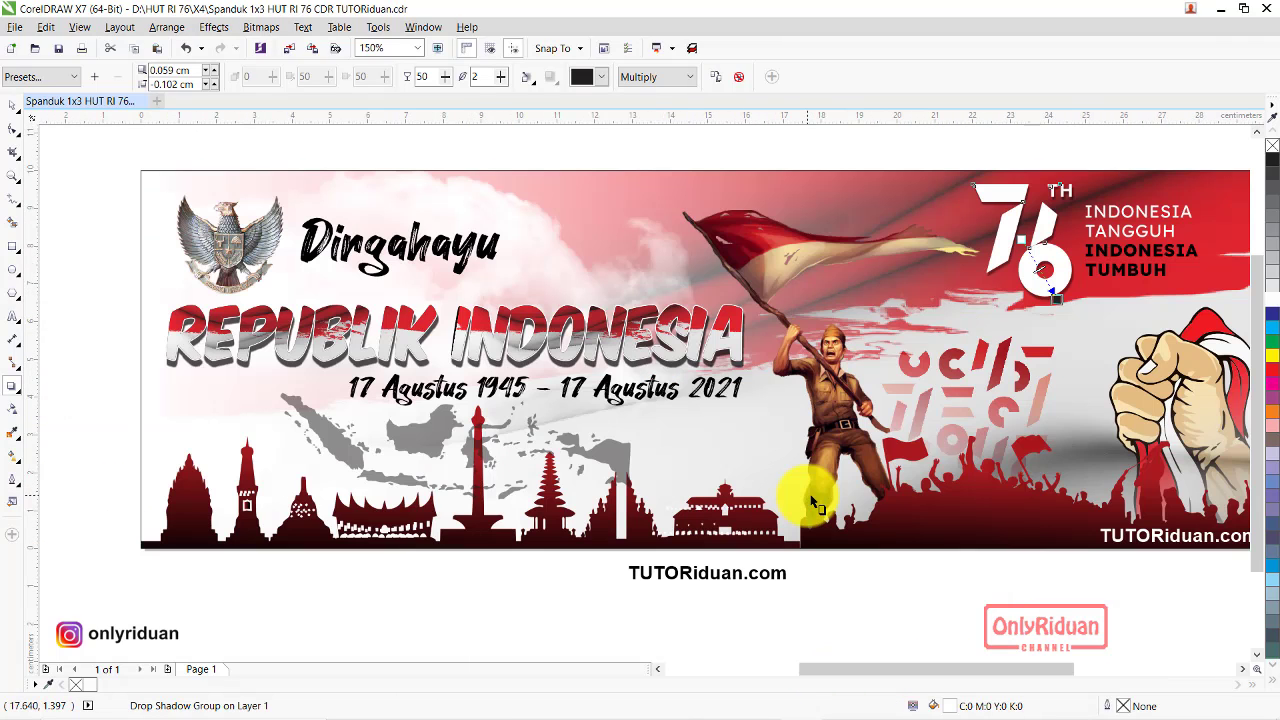
pyautogui.click(51, 214)
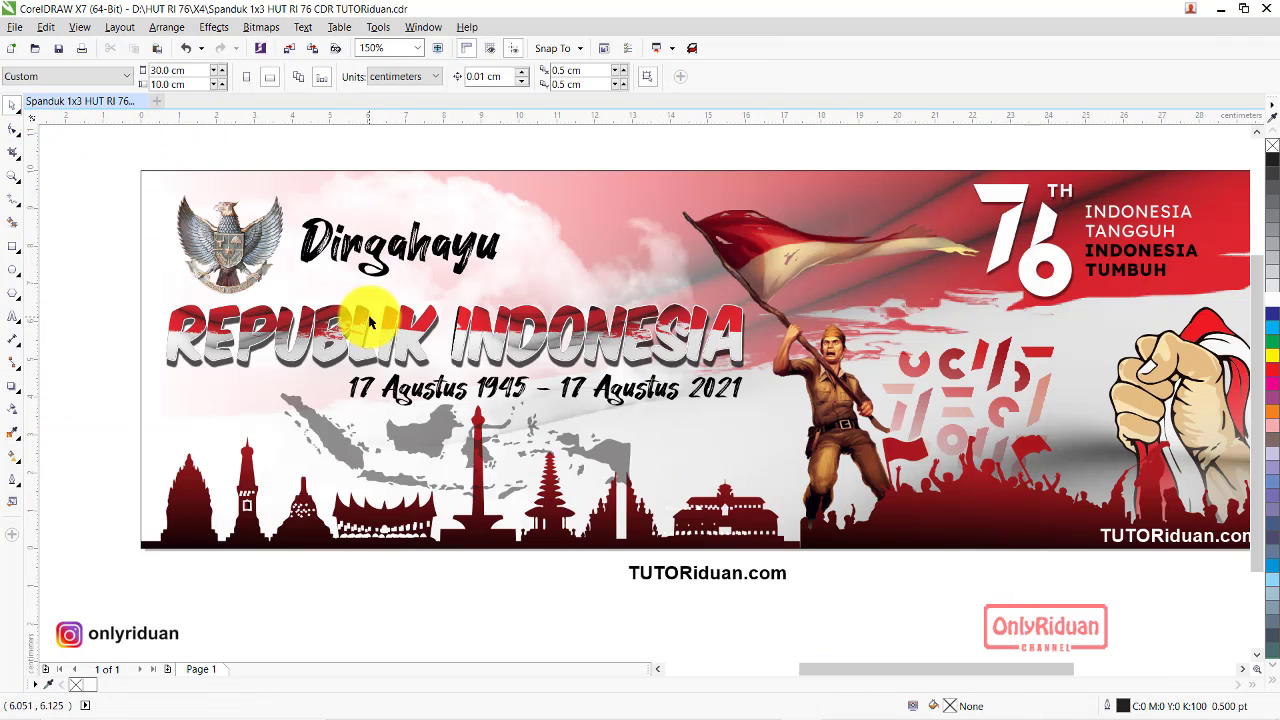
pyautogui.scroll(-1, 370, 318)
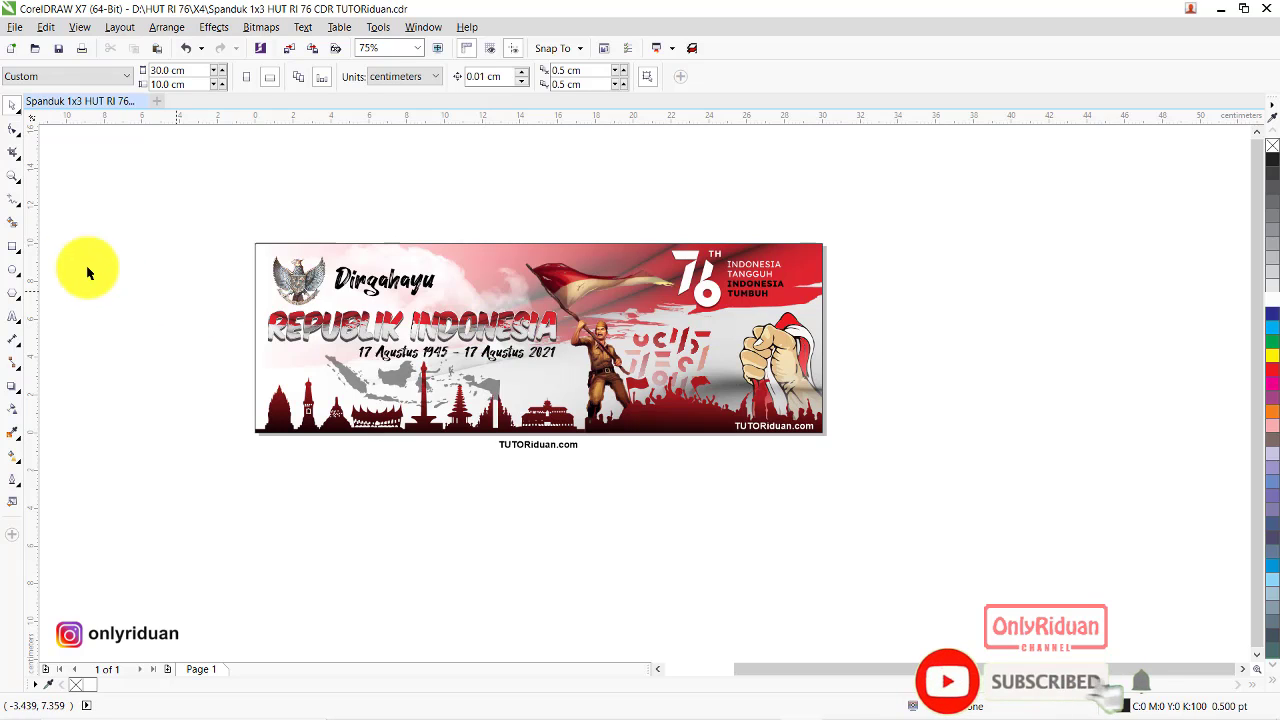
pyautogui.click(16, 178)
pyautogui.moveTo(237, 229); pyautogui.dragTo(842, 438)
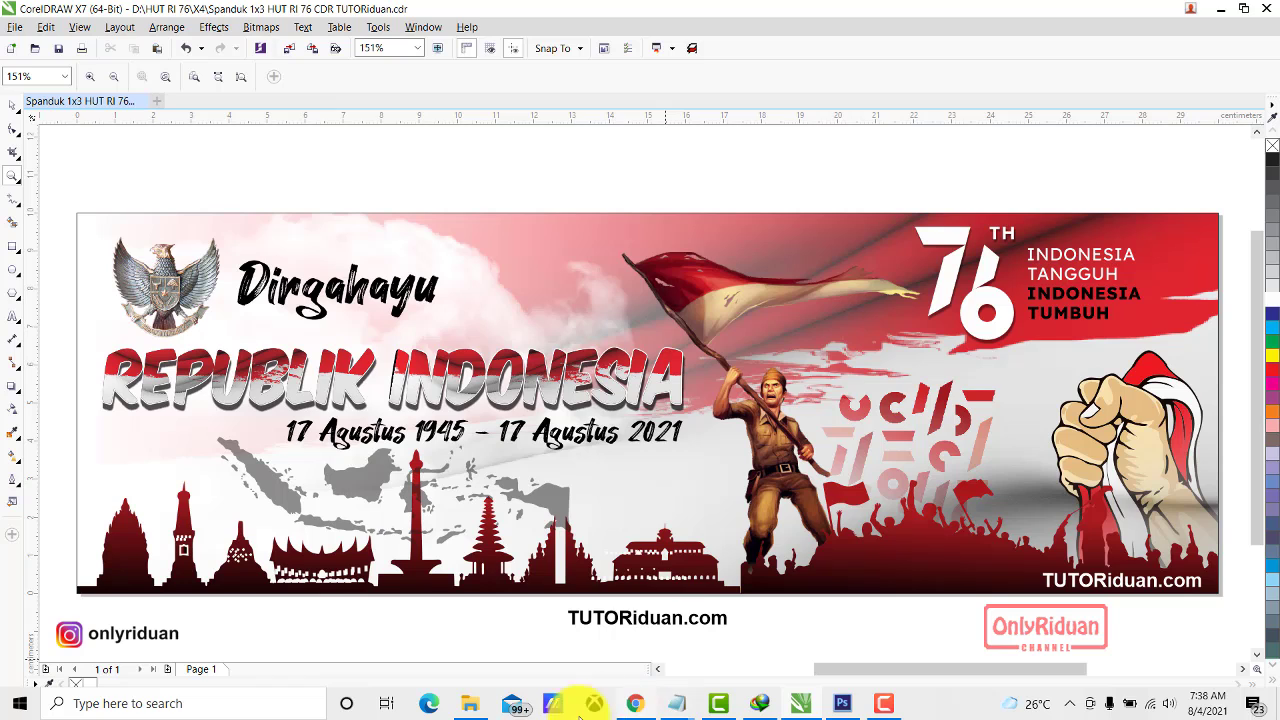
pyautogui.moveTo(552, 703)
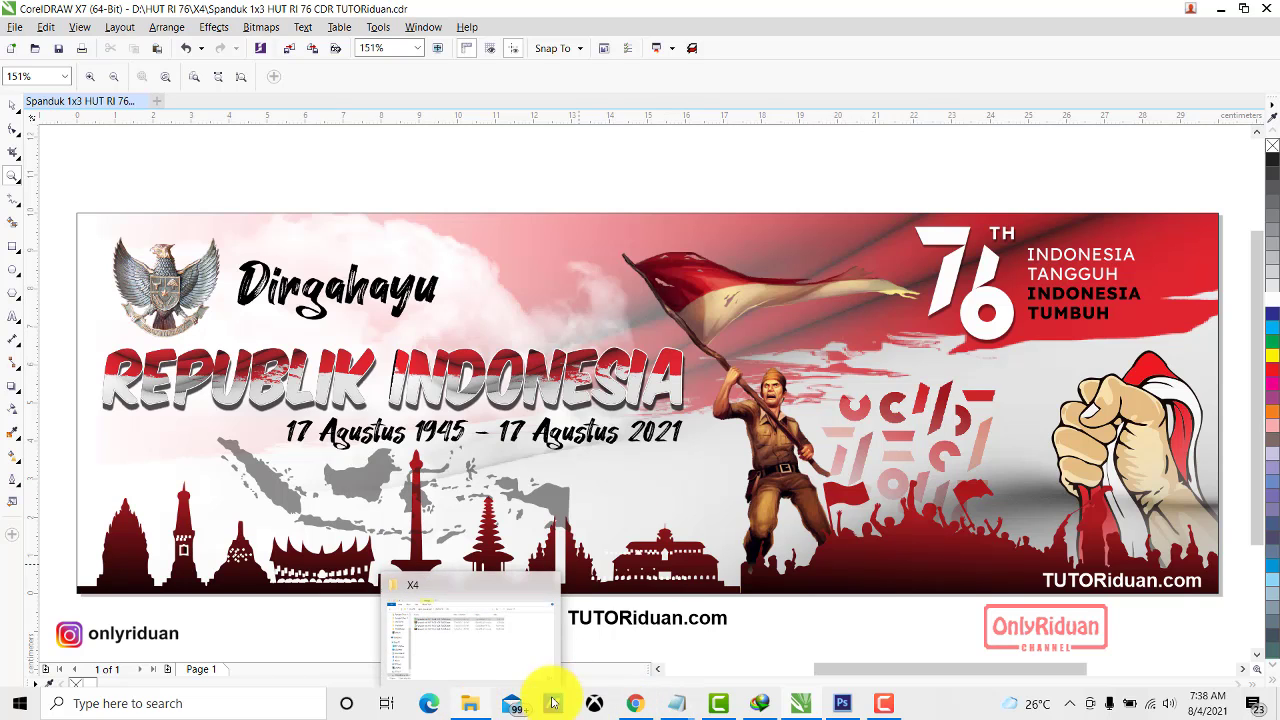
# - Open the 1x3 PSD banner from the HUT RI 76\PSD folder in File Explorer
pyautogui.click(468, 703)
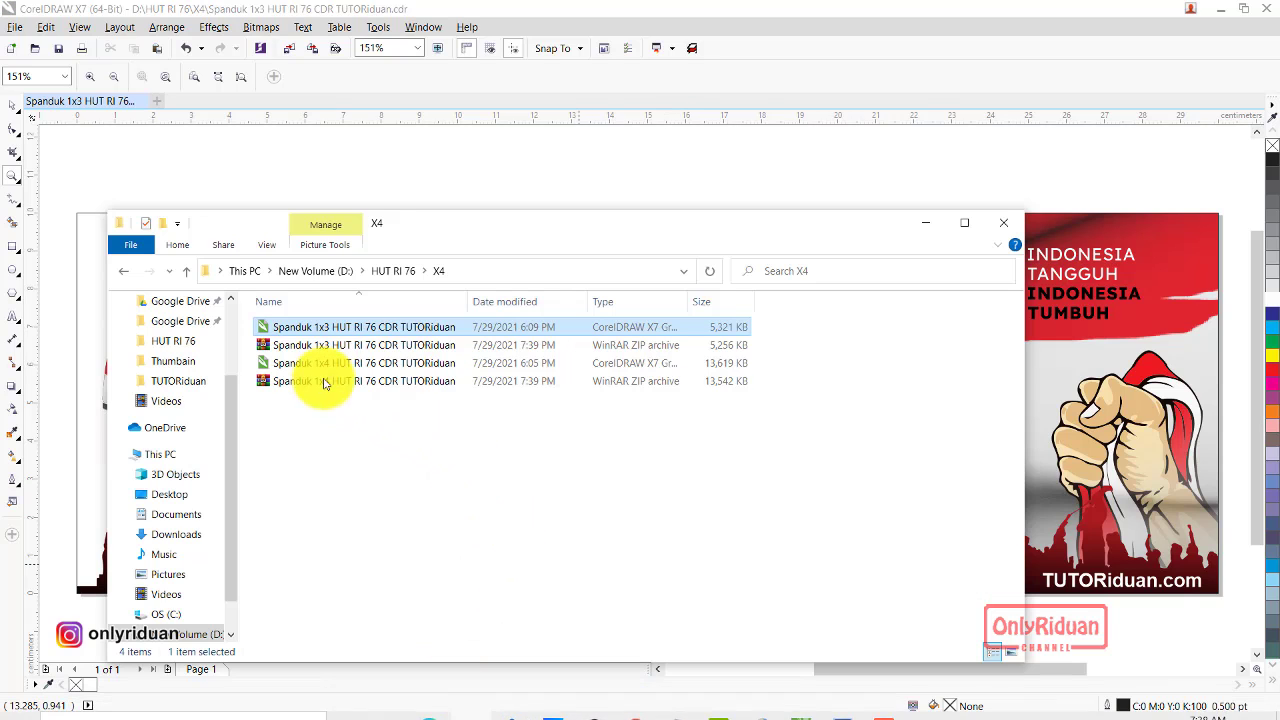
pyautogui.click(380, 272)
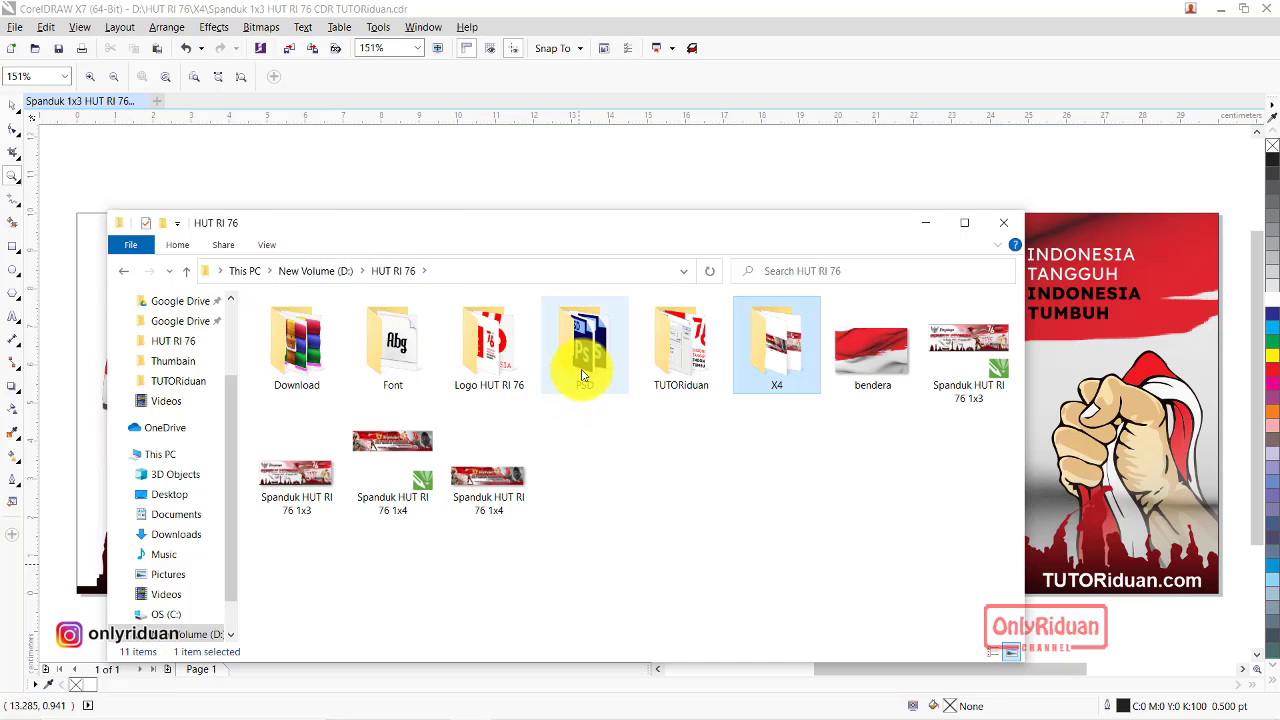
pyautogui.doubleClick(575, 320)
pyautogui.doubleClick(320, 328)
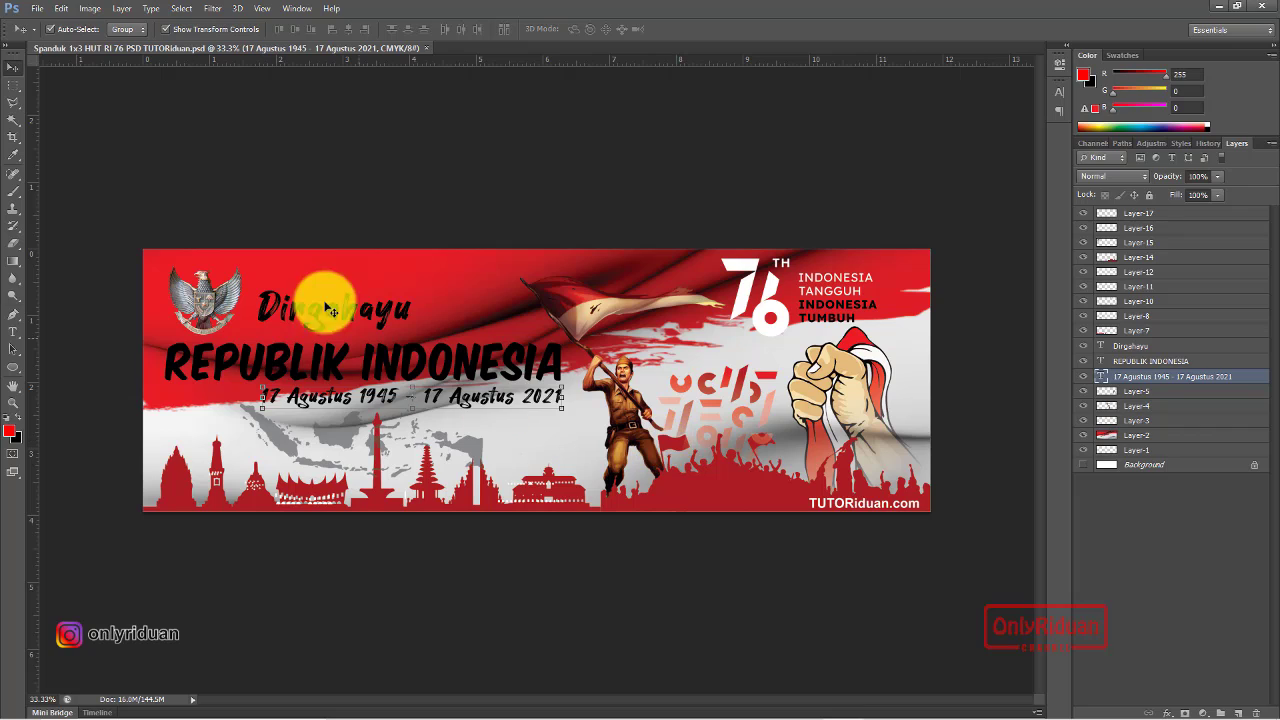
# - Deselect the date layer and select the REPUBLIK INDONESIA text layer
pyautogui.click(812, 560)
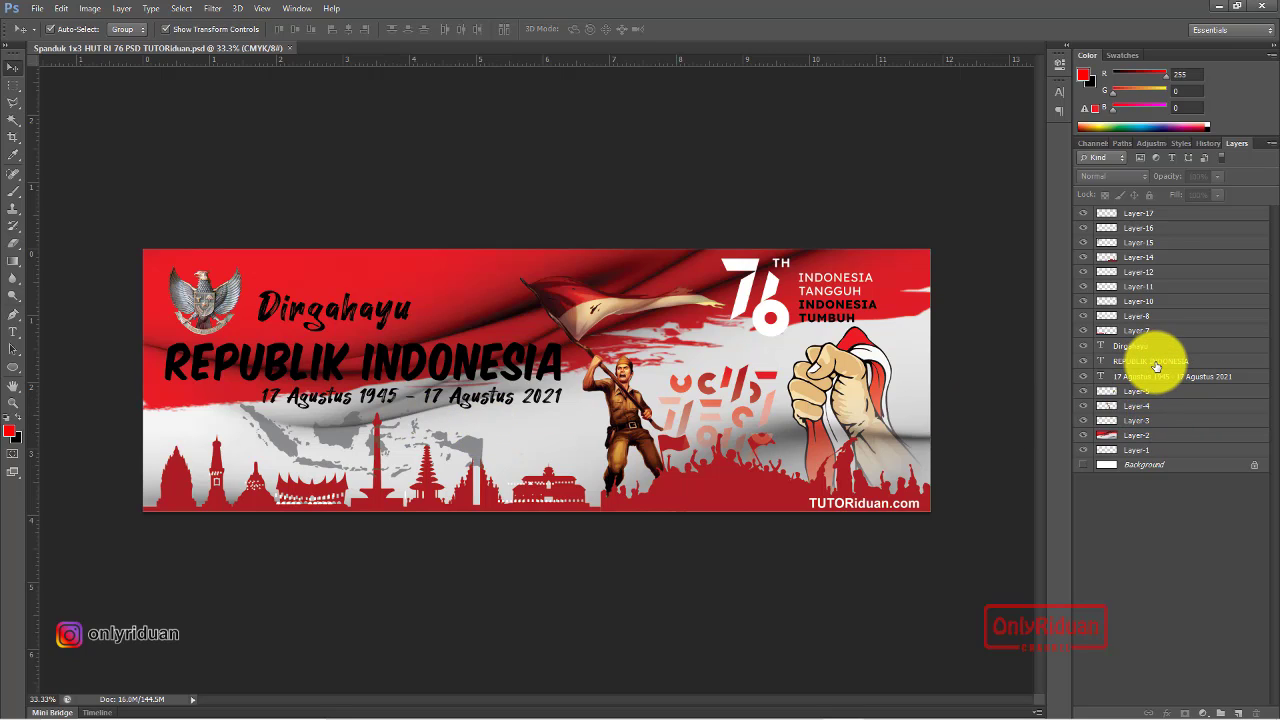
pyautogui.click(1160, 362)
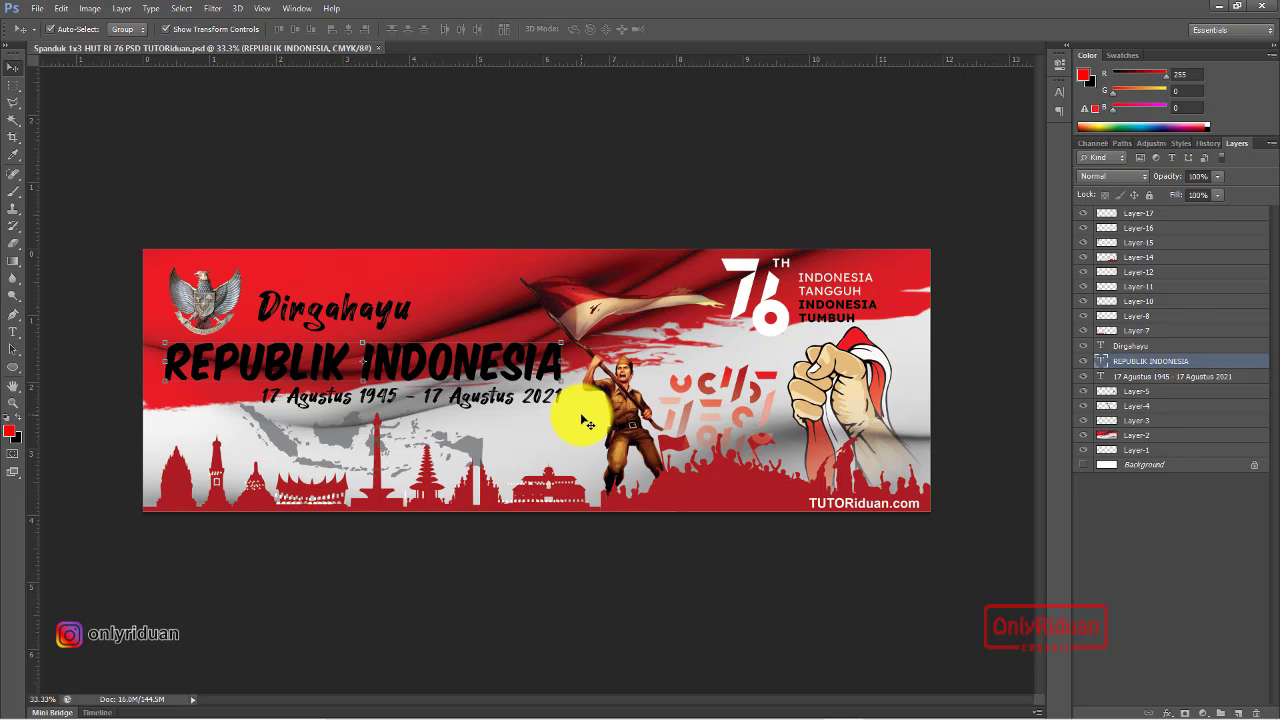
# - Place the bendera flag image into the banner document
pyautogui.click(36, 8)
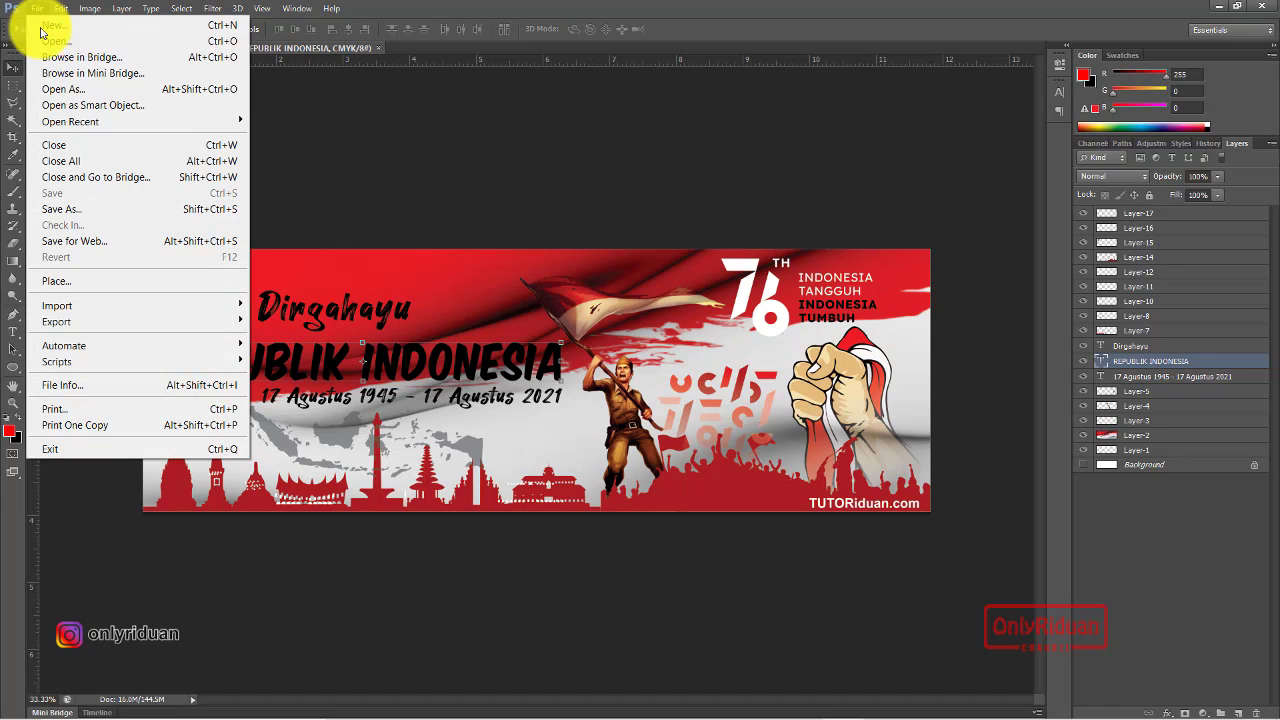
pyautogui.click(60, 281)
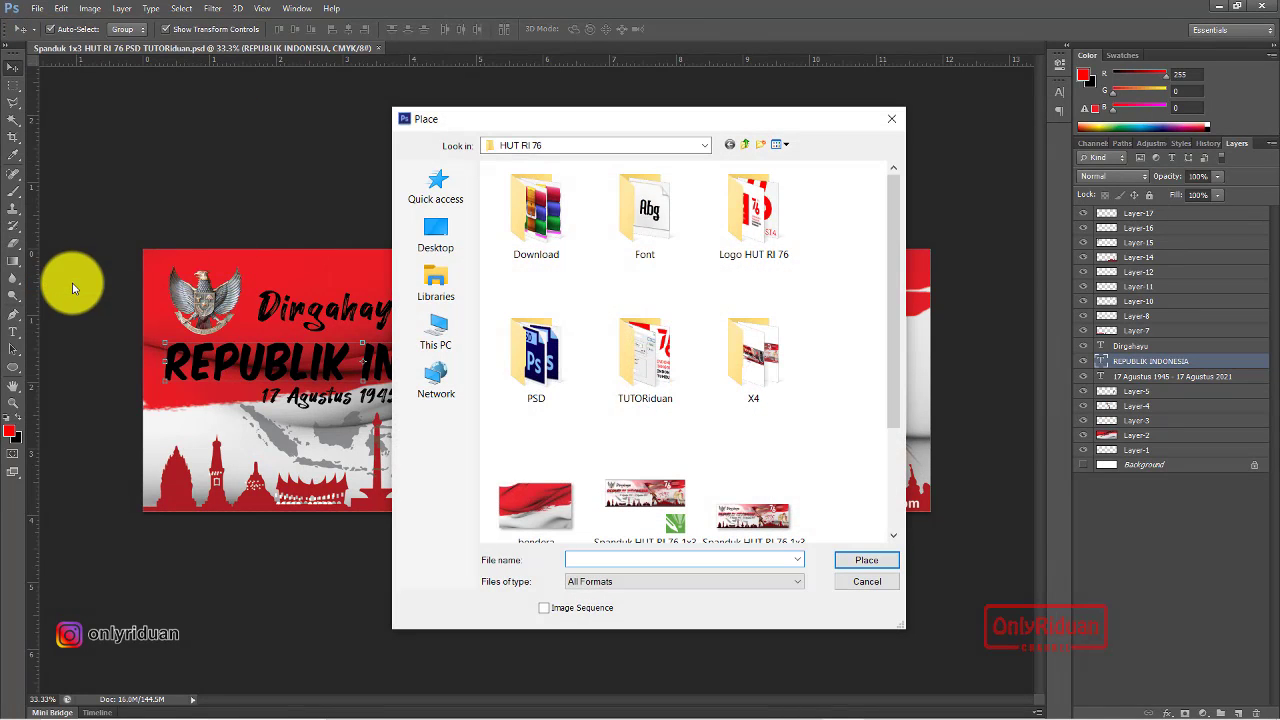
pyautogui.scroll(-2, 625, 390)
pyautogui.click(534, 360)
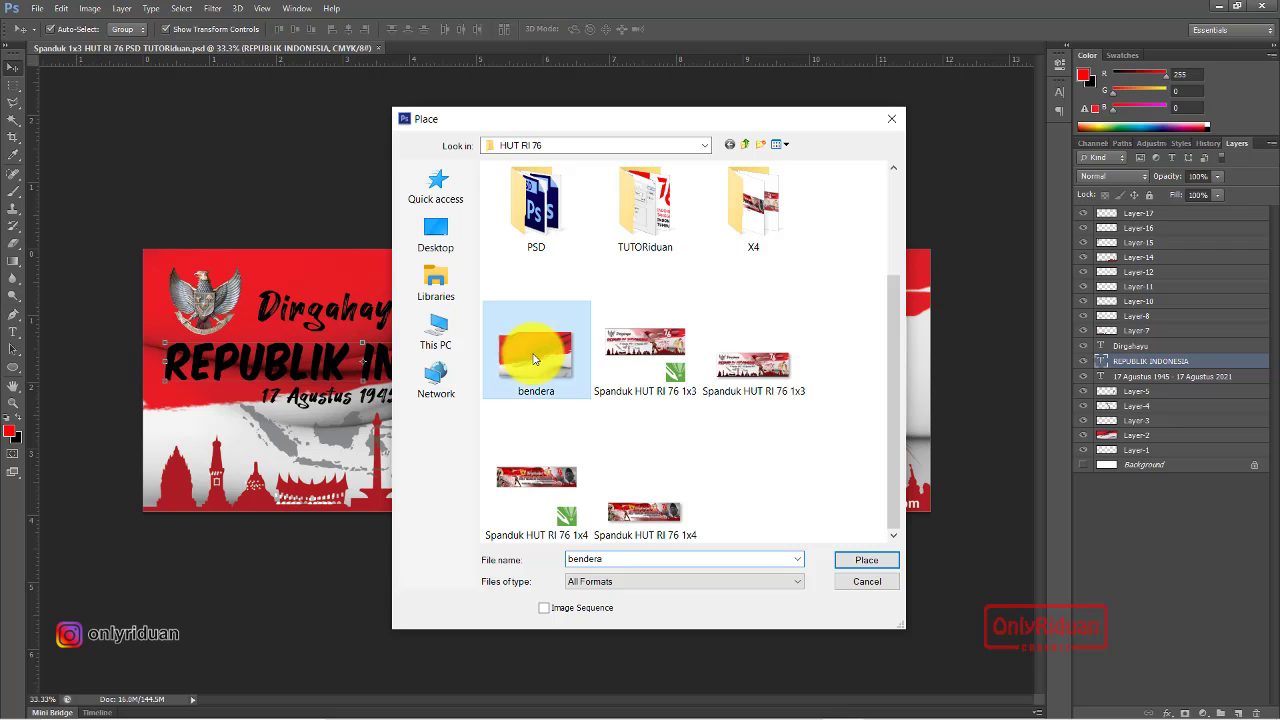
pyautogui.click(857, 565)
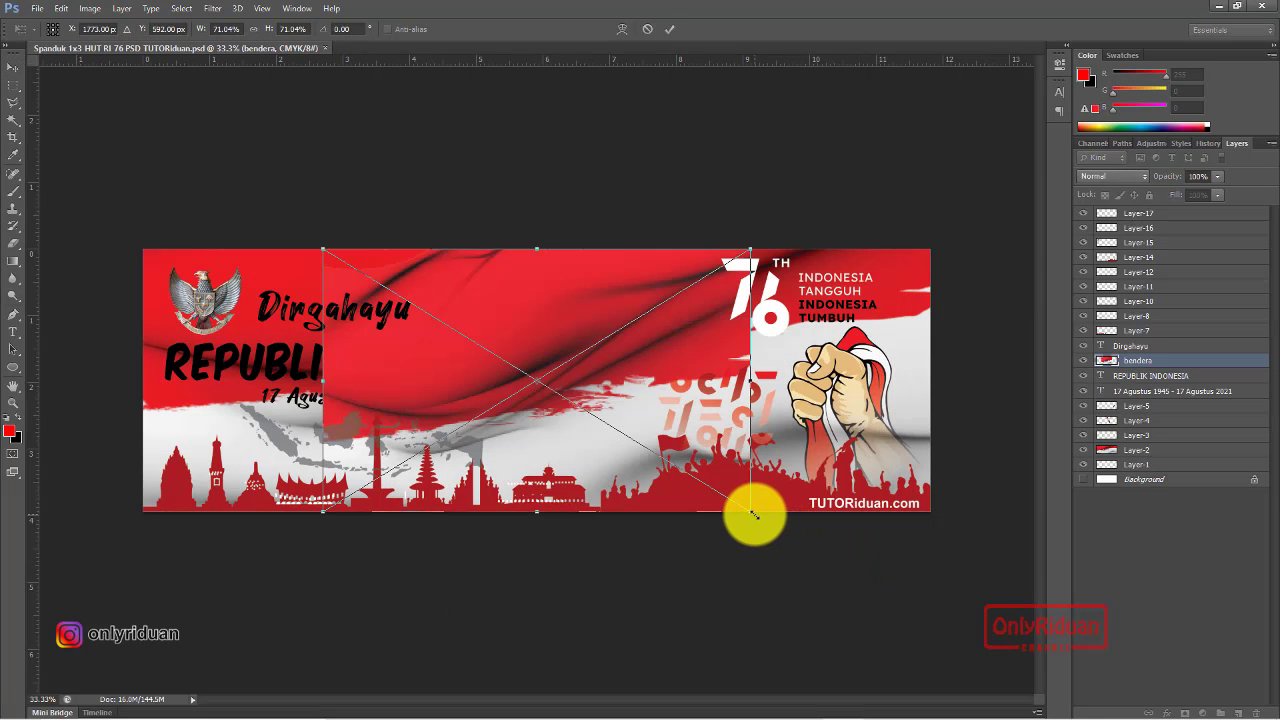
# - Scale the flag to about 32.5% and tilt it about 11° over the left side
pyautogui.moveTo(754, 514)
pyautogui.mouseDown()
pyautogui.moveTo(652, 419)
pyautogui.moveTo(343, 433)
pyautogui.mouseUp()
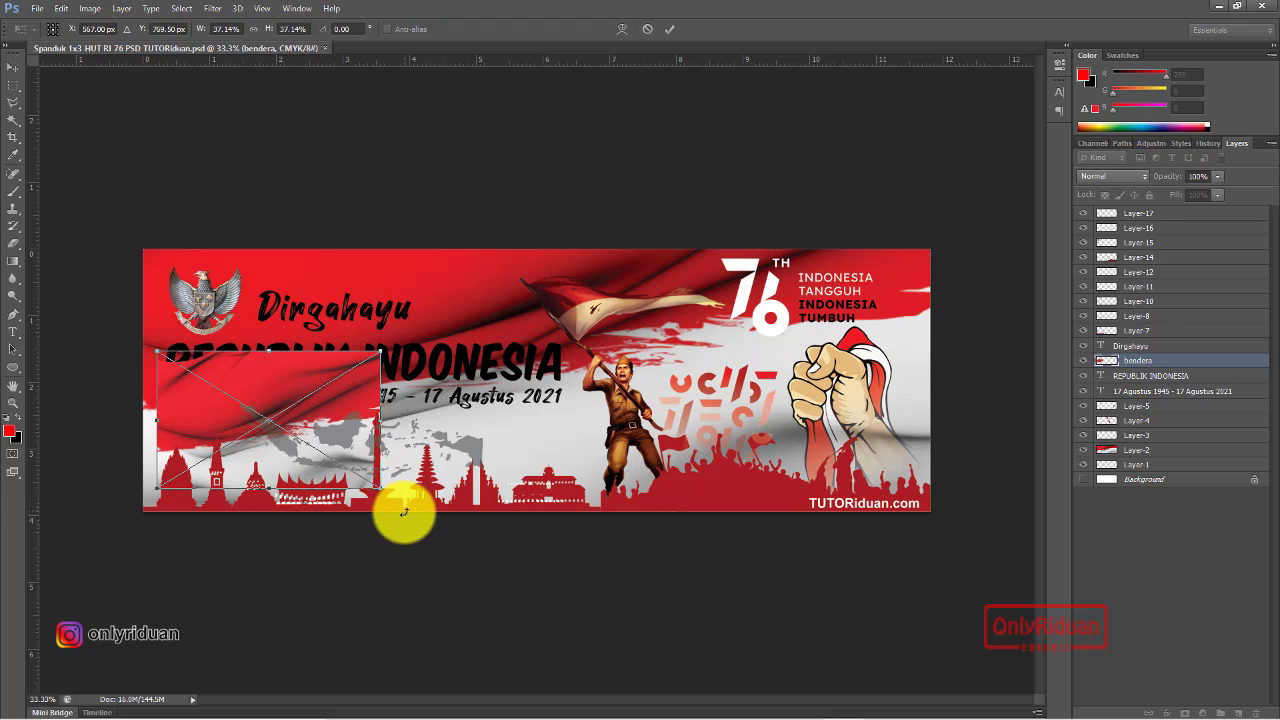
pyautogui.moveTo(378, 488); pyautogui.dragTo(357, 459)
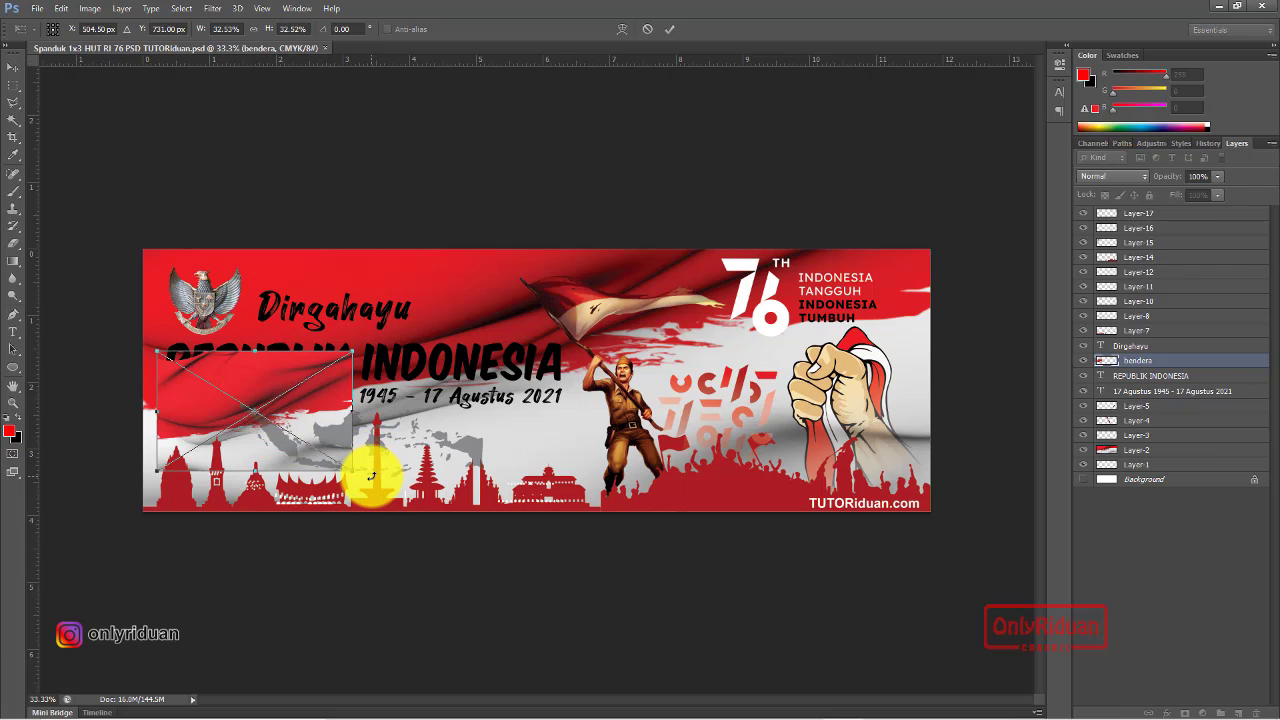
pyautogui.moveTo(370, 476); pyautogui.dragTo(373, 512)
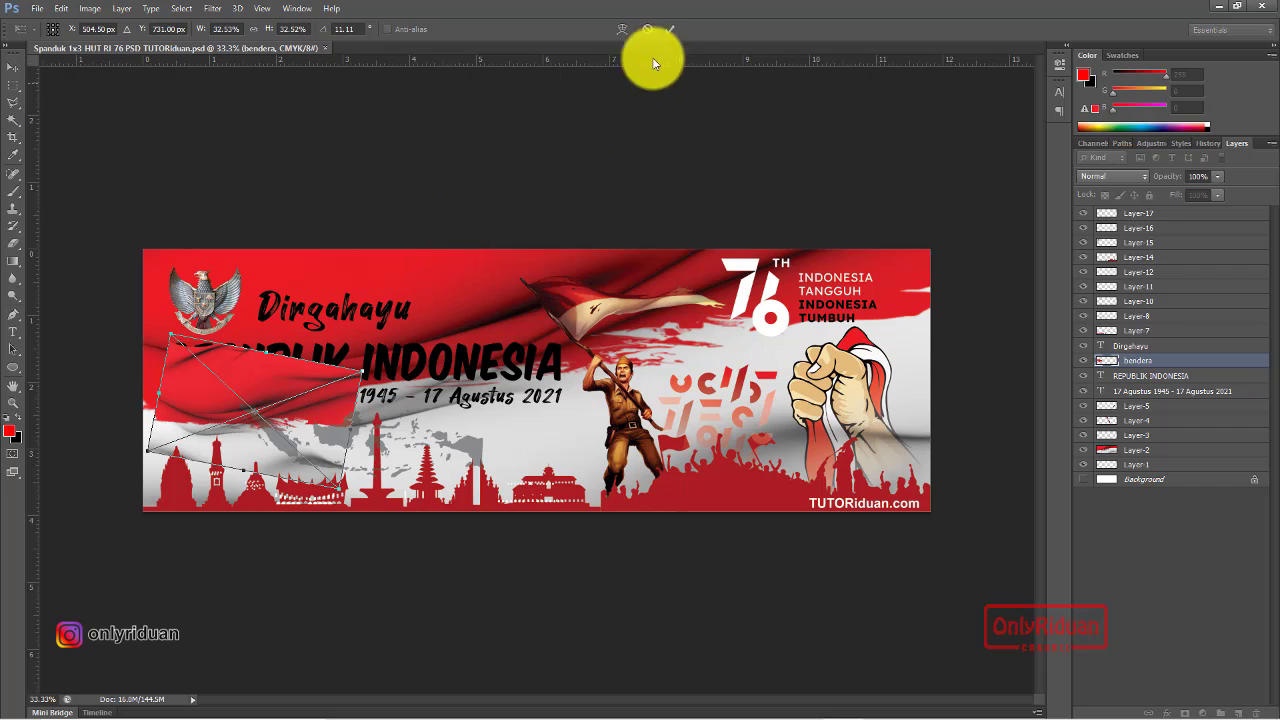
pyautogui.click(672, 30)
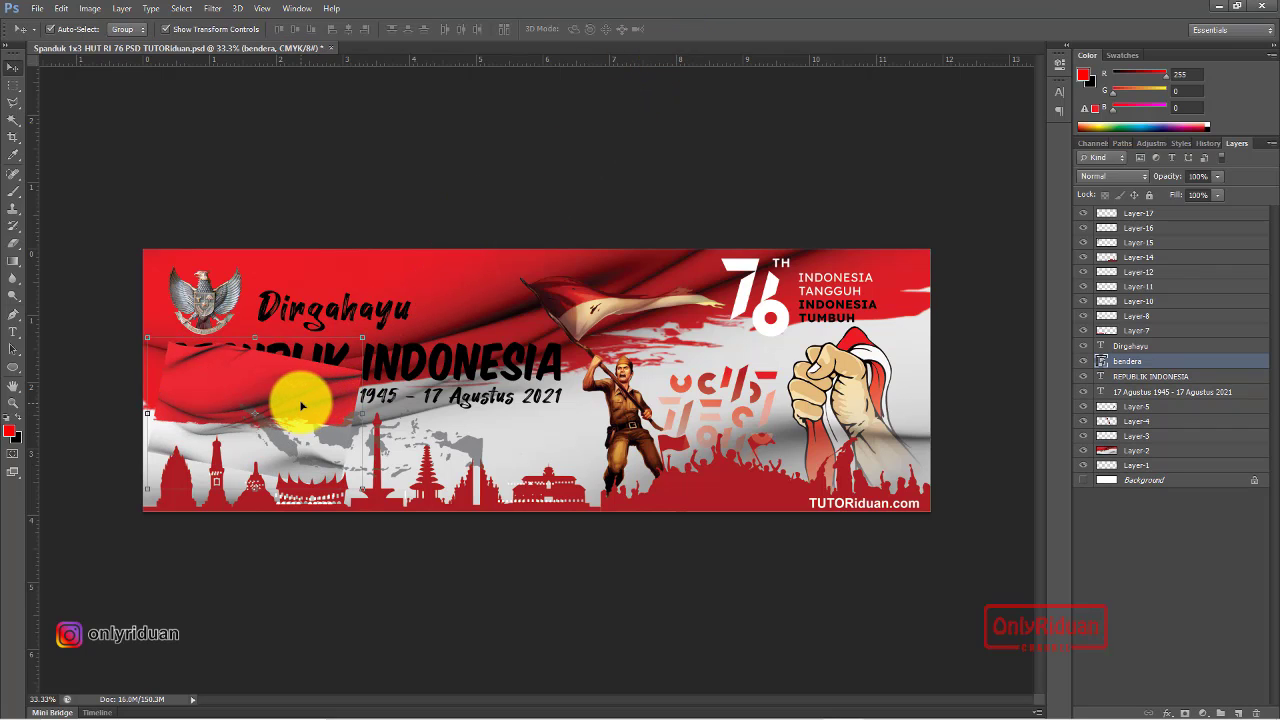
# - Move the flag over the title's left side and add a copy tilted about 8° over INDONESIA
pyautogui.moveTo(301, 399); pyautogui.dragTo(301, 350)
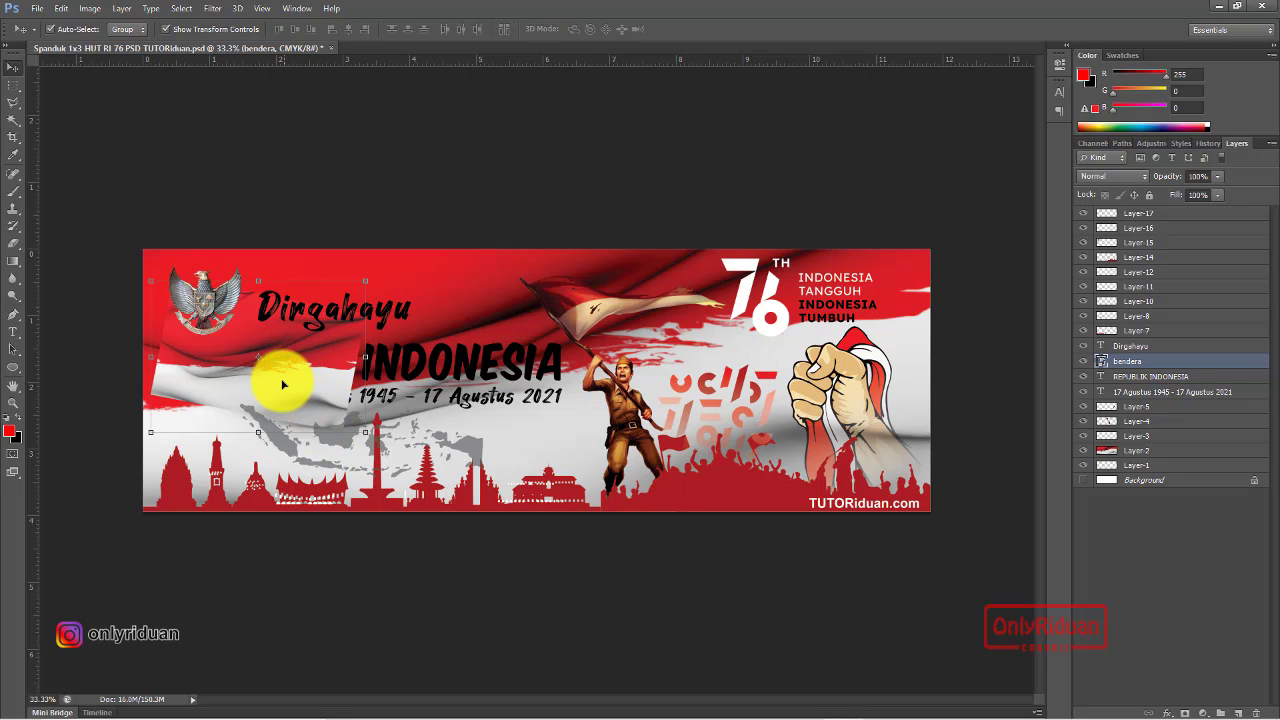
pyautogui.moveTo(301, 350); pyautogui.dragTo(285, 375)
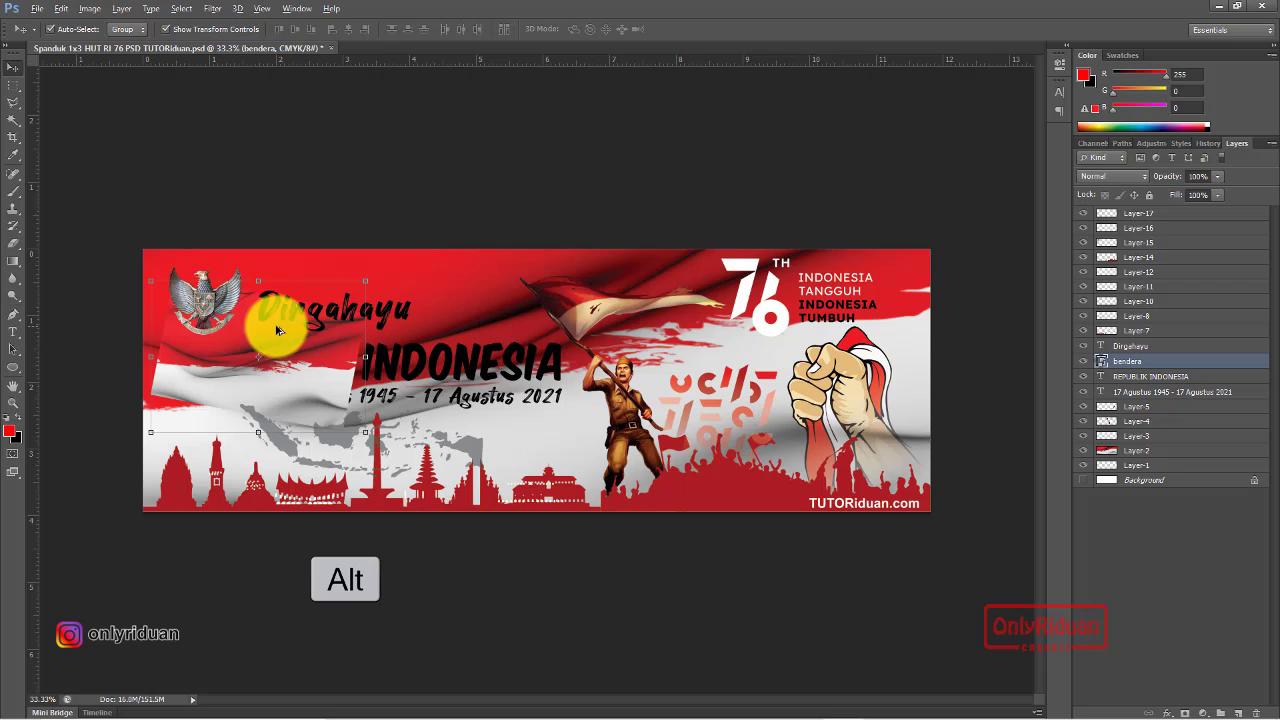
pyautogui.moveTo(251, 327); pyautogui.dragTo(461, 337)
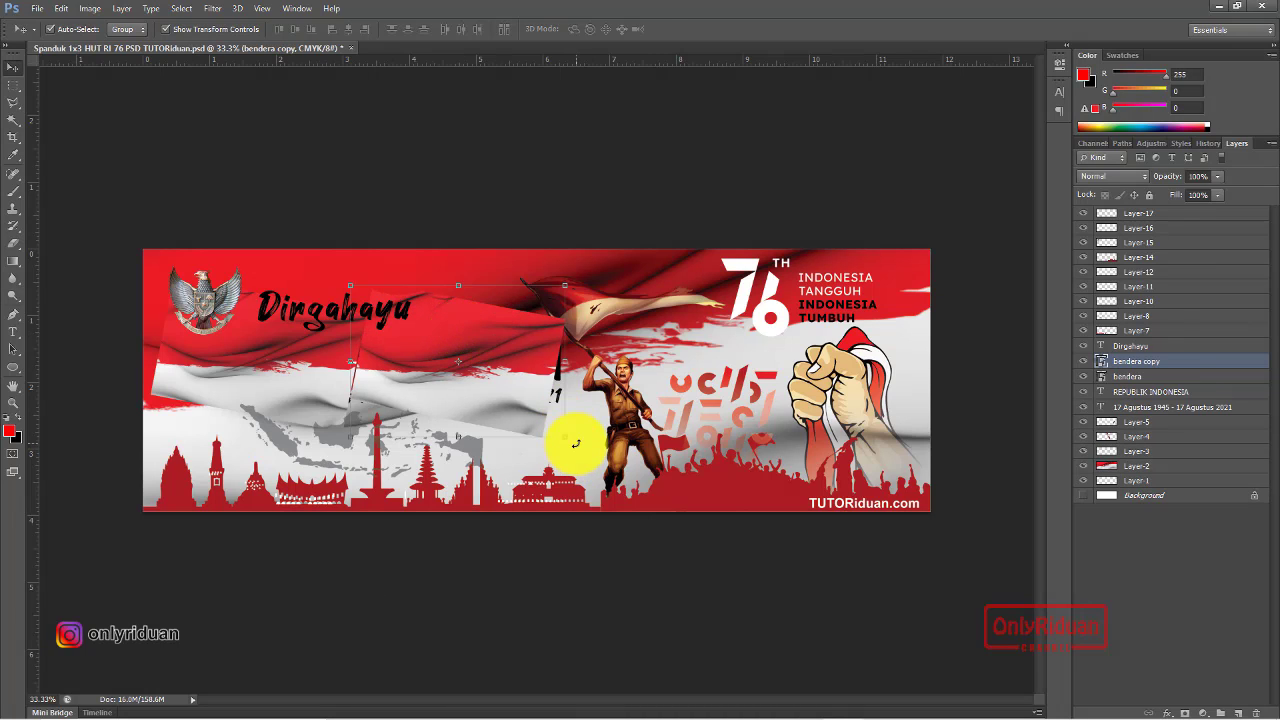
pyautogui.moveTo(576, 442); pyautogui.dragTo(583, 438)
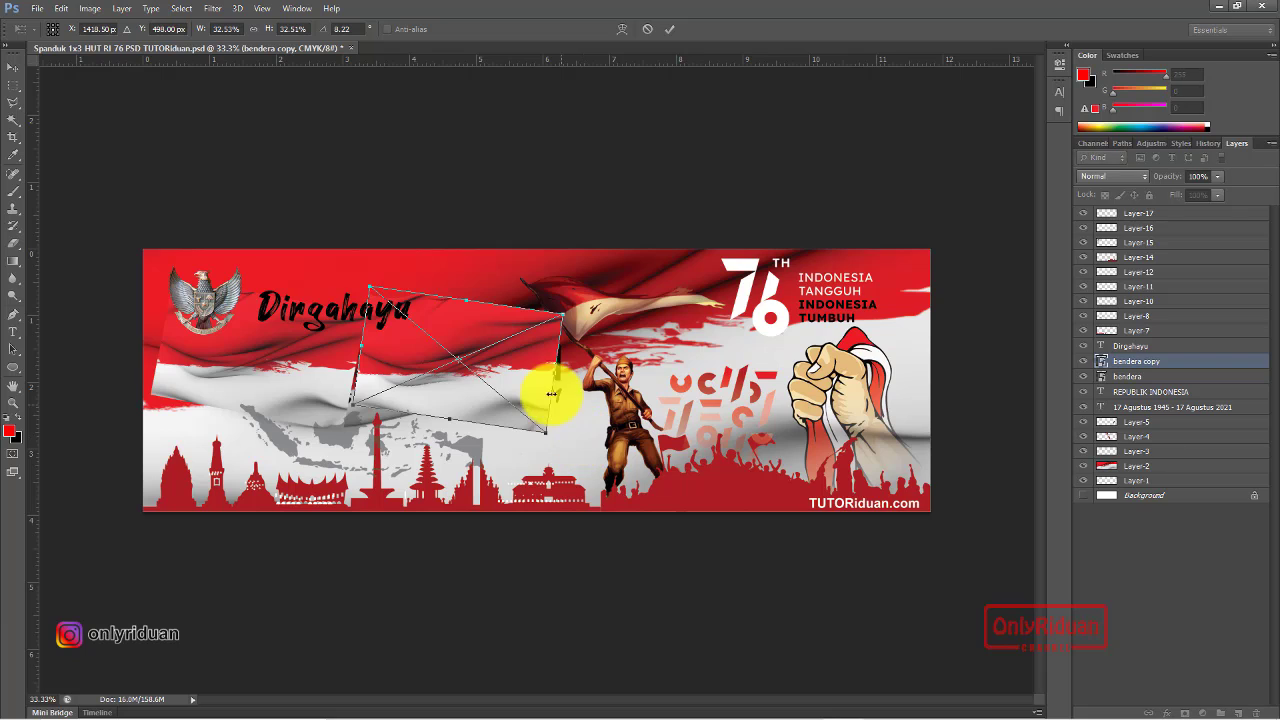
pyautogui.moveTo(528, 366); pyautogui.dragTo(531, 362)
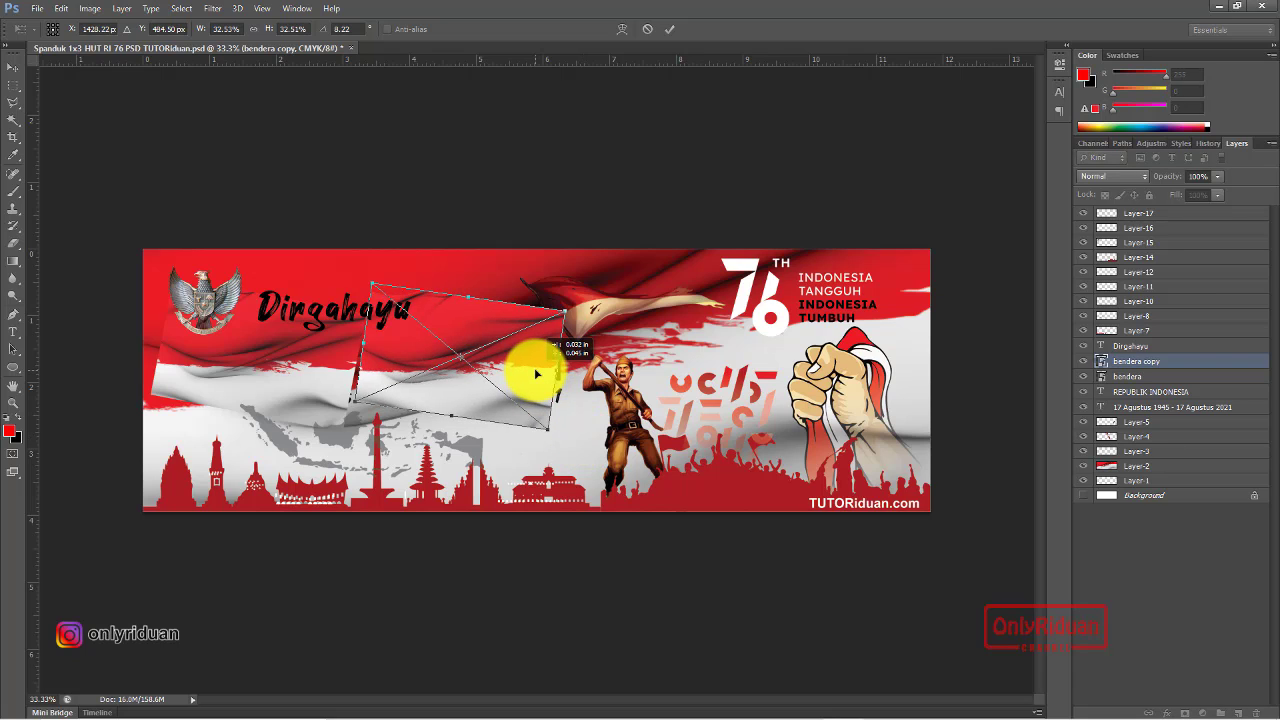
pyautogui.click(669, 29)
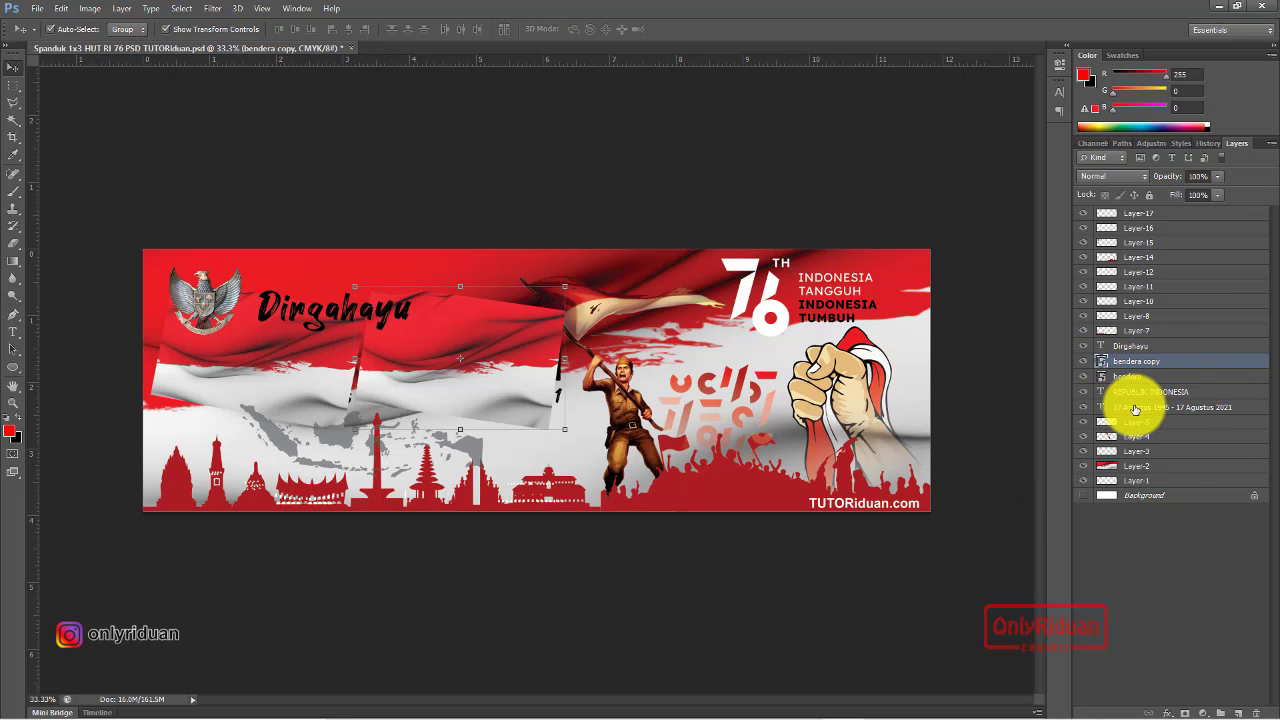
pyautogui.click(1128, 376)
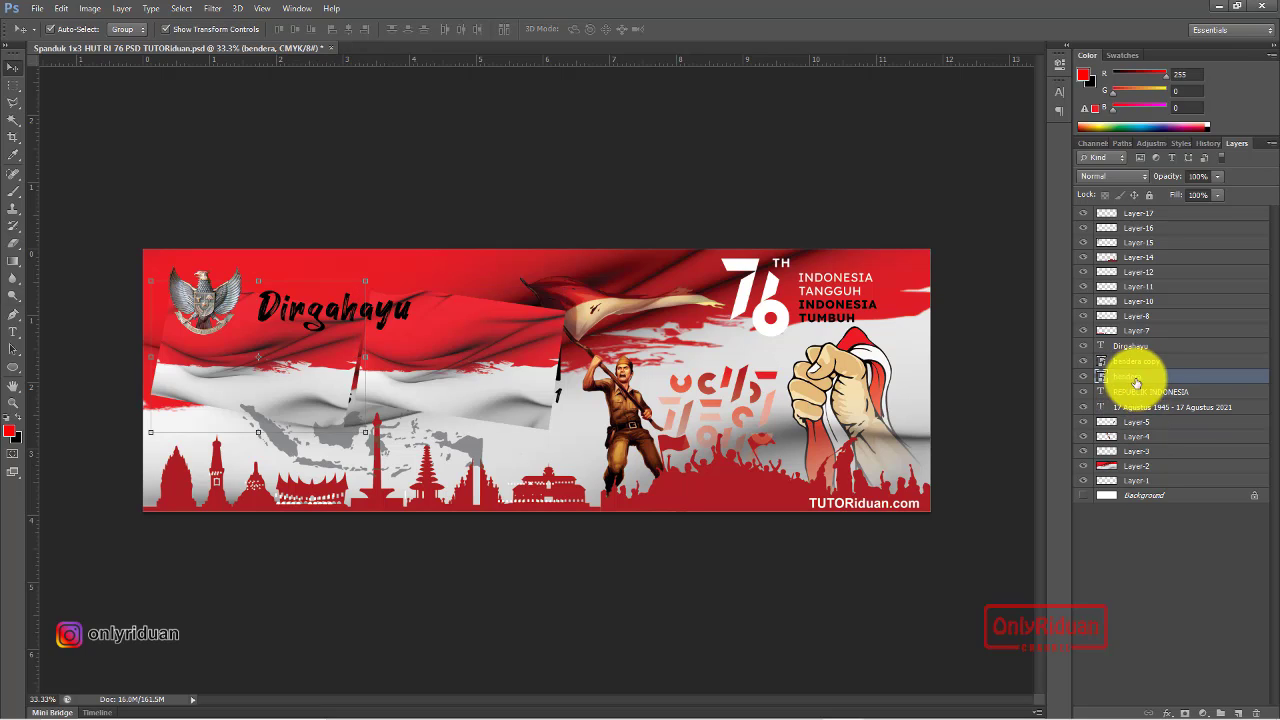
# - Clip the bendera and bendera copy layers into the REPUBLIK INDONESIA text
pyautogui.press('alt')
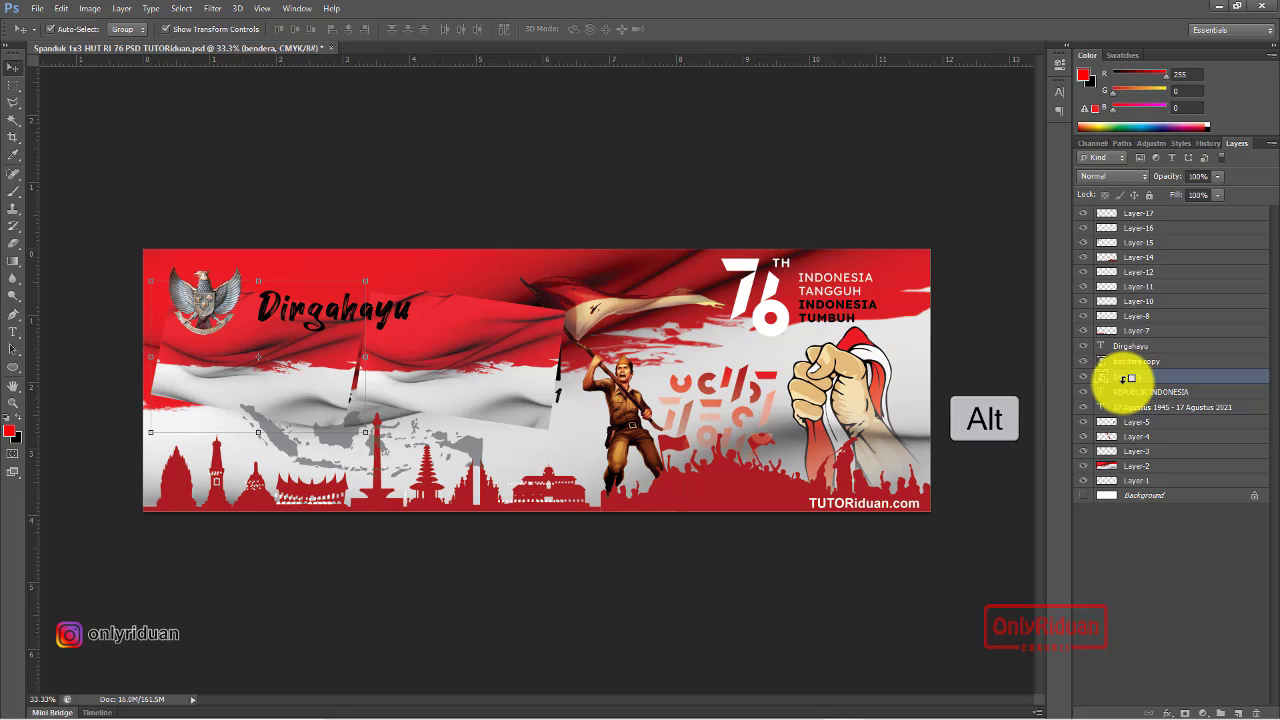
pyautogui.keyDown('alt'); pyautogui.click(1124, 379); pyautogui.keyUp('alt')
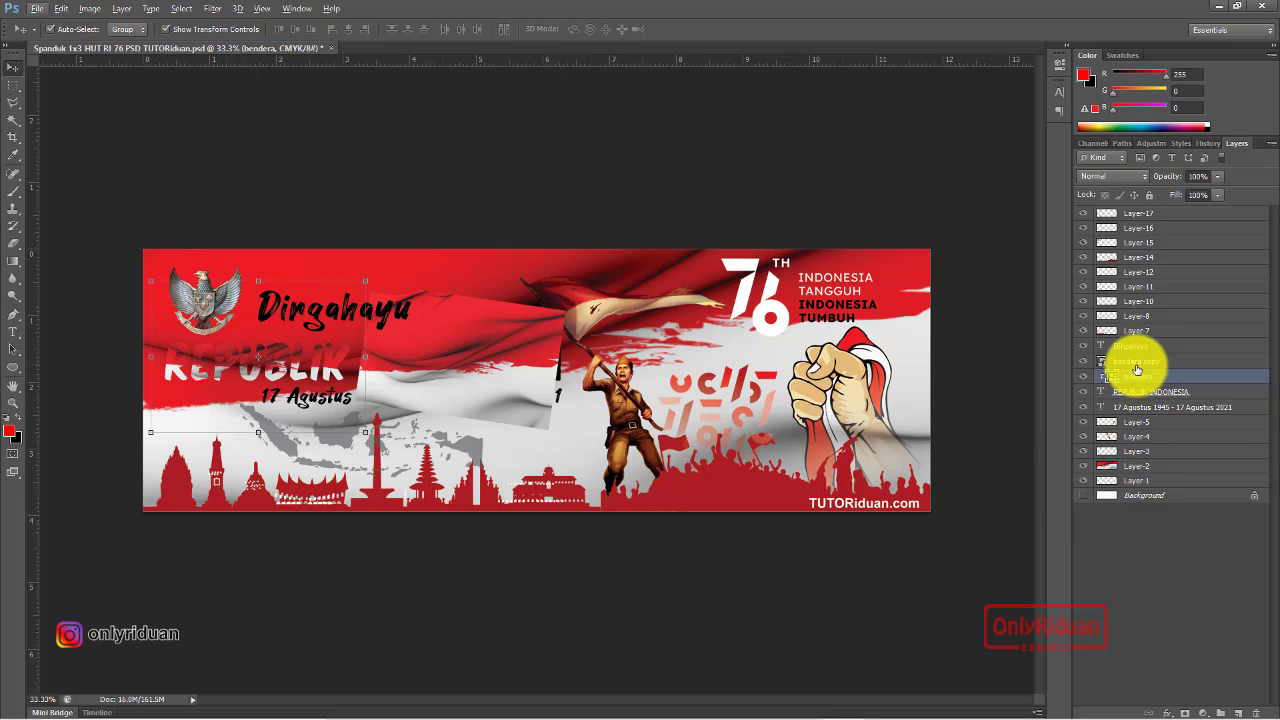
pyautogui.click(1136, 362)
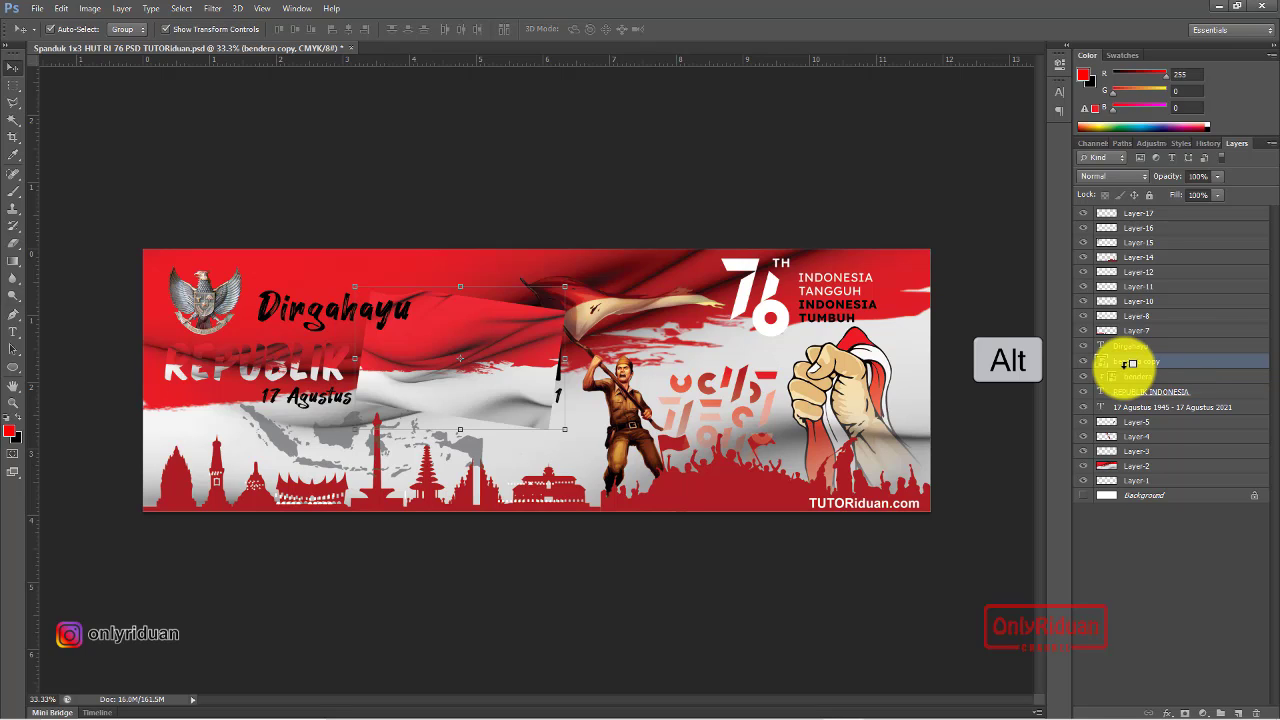
pyautogui.keyDown('alt'); pyautogui.click(1131, 363); pyautogui.keyUp('alt')
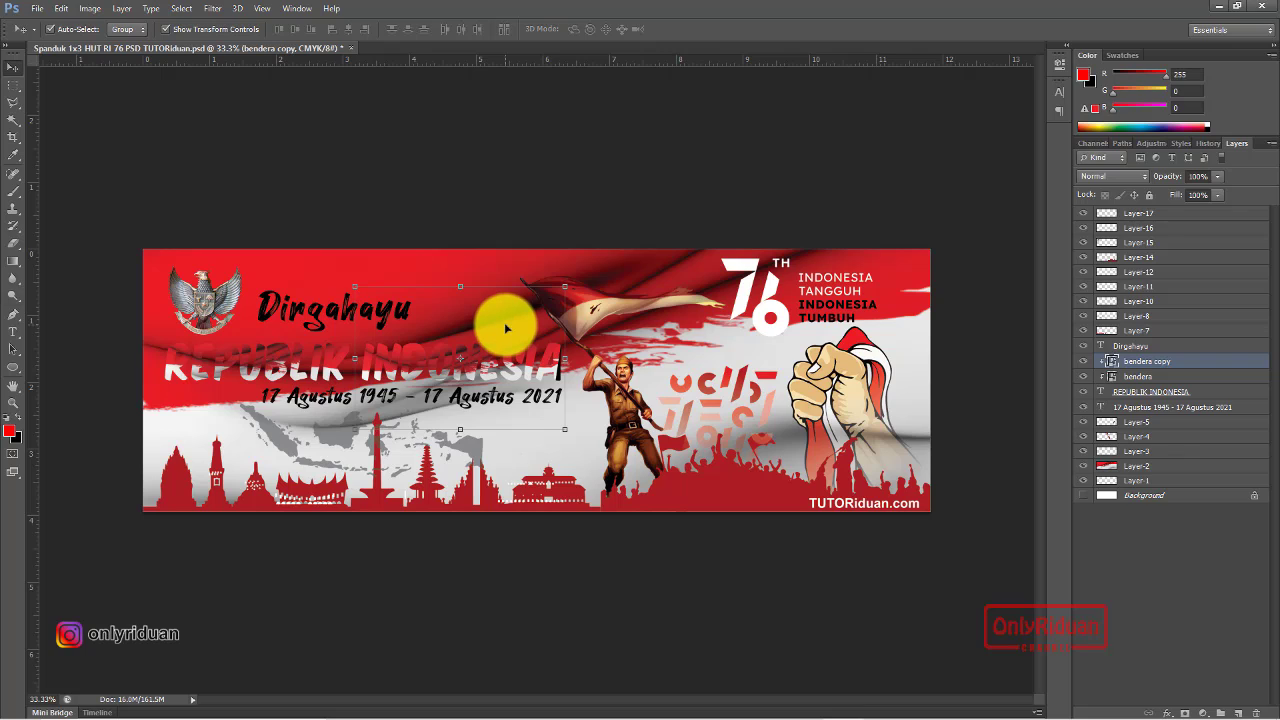
# - Nudge both clipped flags up slightly and the copy one pixel right
pyautogui.press('Up')
pyautogui.press('Up')
pyautogui.press('Up')
pyautogui.press('Up')
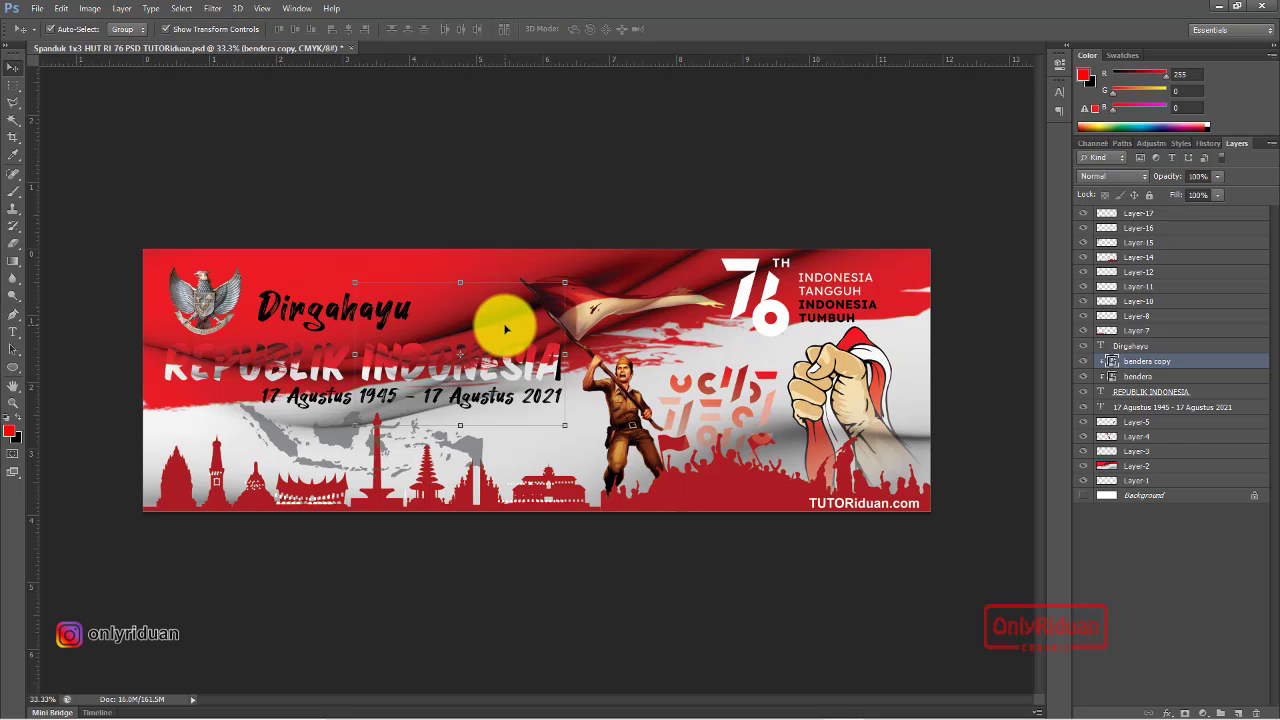
pyautogui.click(1137, 376)
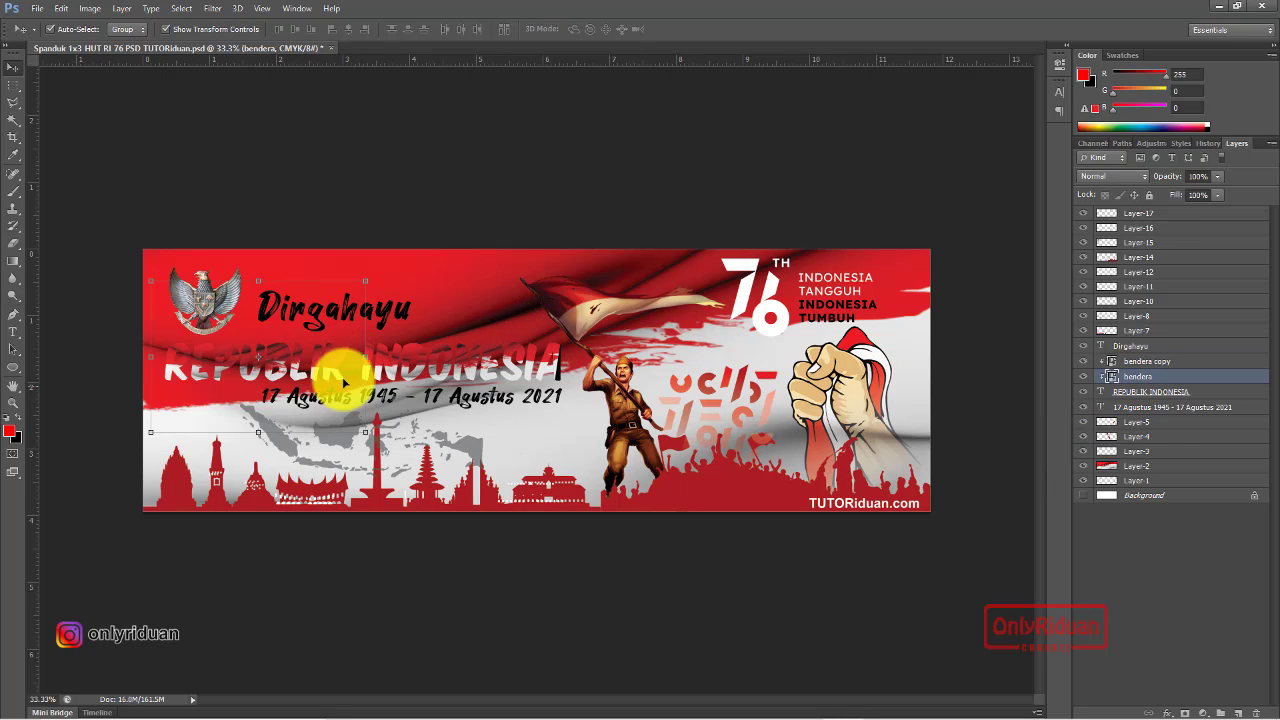
pyautogui.press('Up')
pyautogui.press('Up')
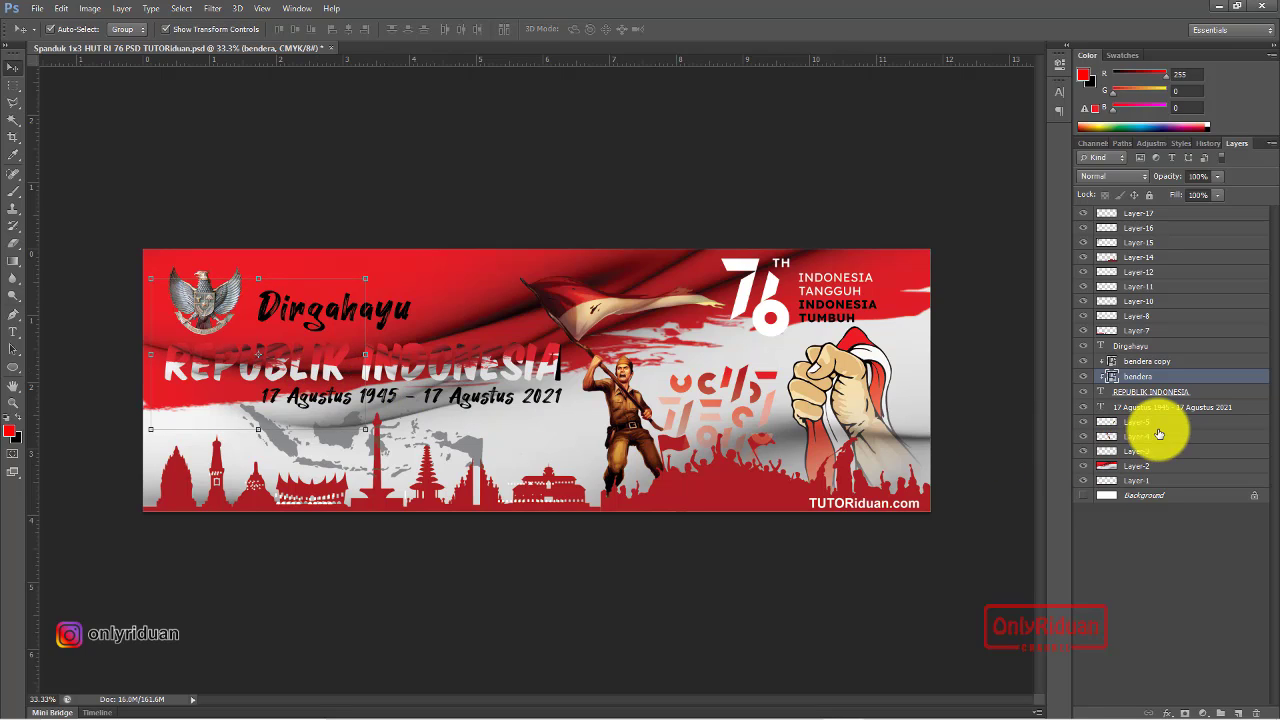
pyautogui.click(1145, 361)
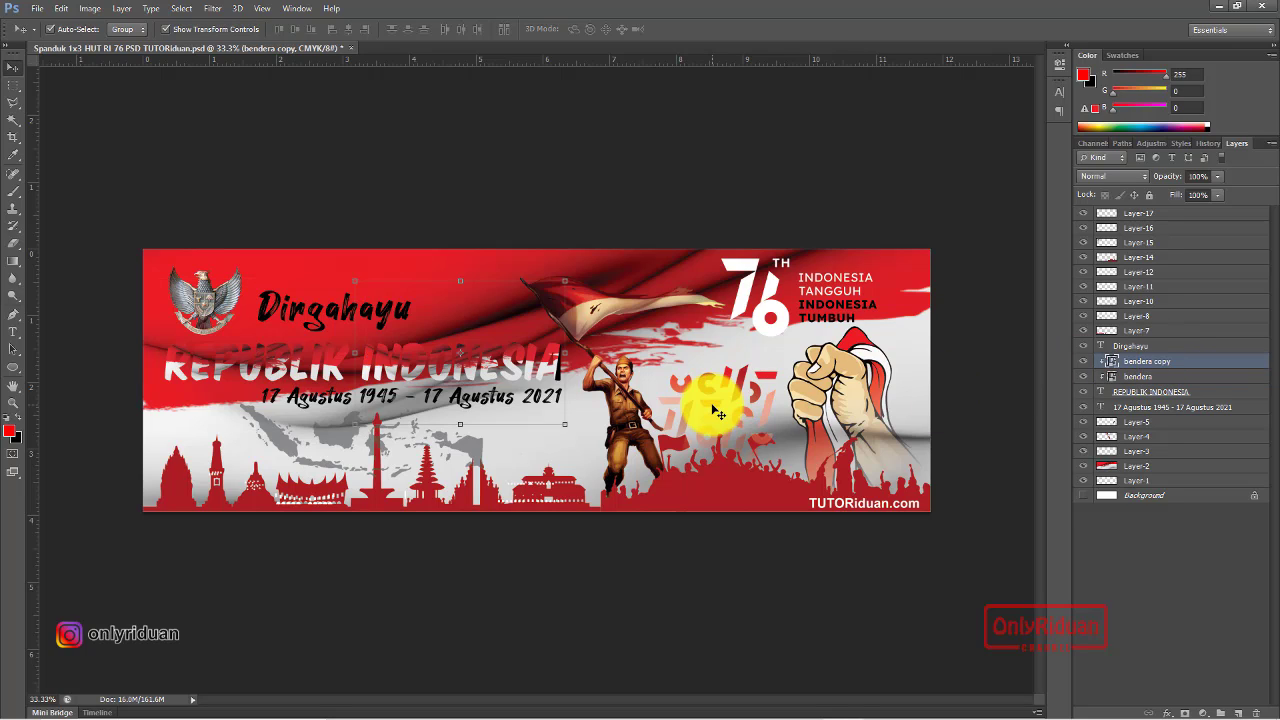
pyautogui.press('Right')
pyautogui.press('Right')
pyautogui.press('Right')
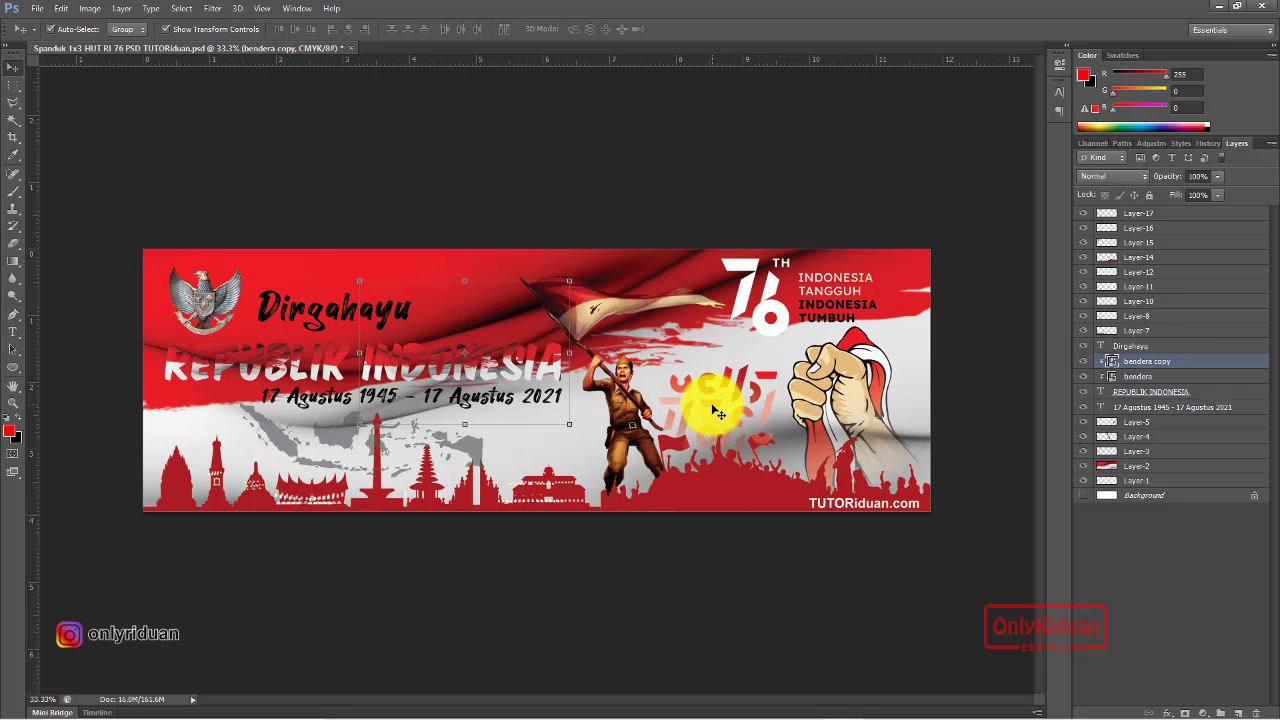
# - Rotate the bendera copy about 4.7°, then select the REPUBLIK INDONESIA layer
pyautogui.hotkey('ctrl', 't')
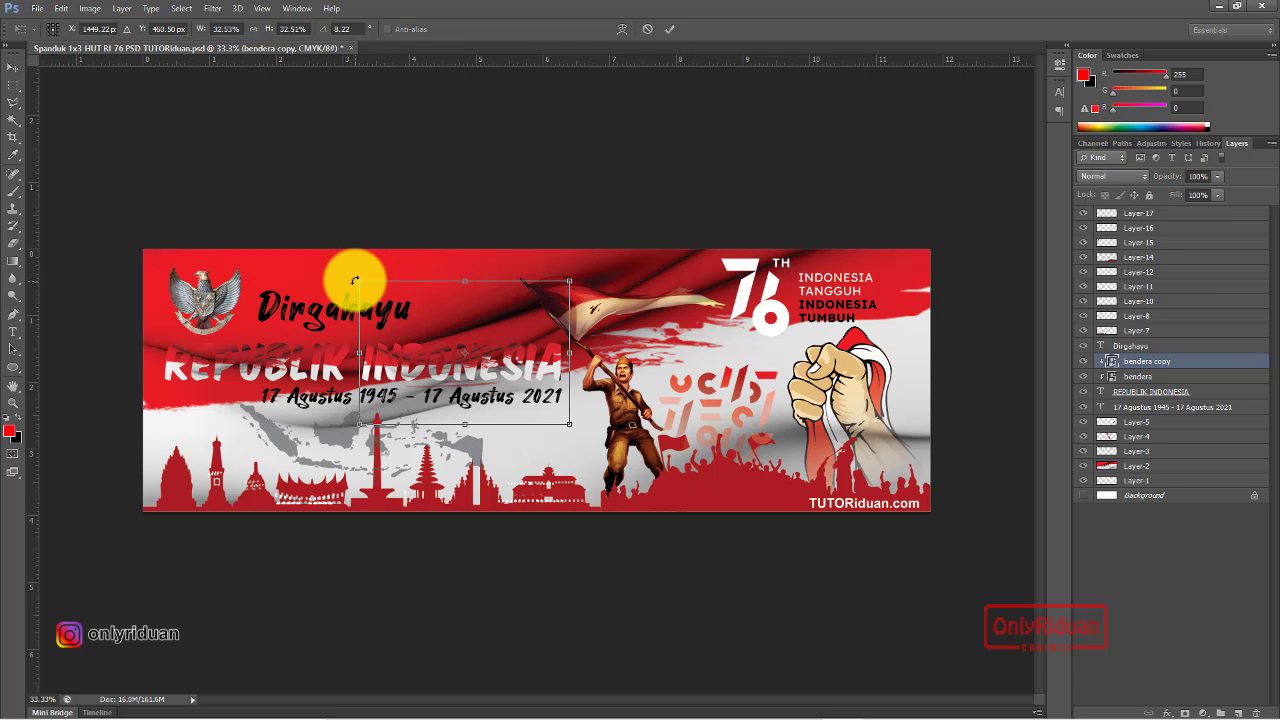
pyautogui.moveTo(355, 280); pyautogui.dragTo(322, 271)
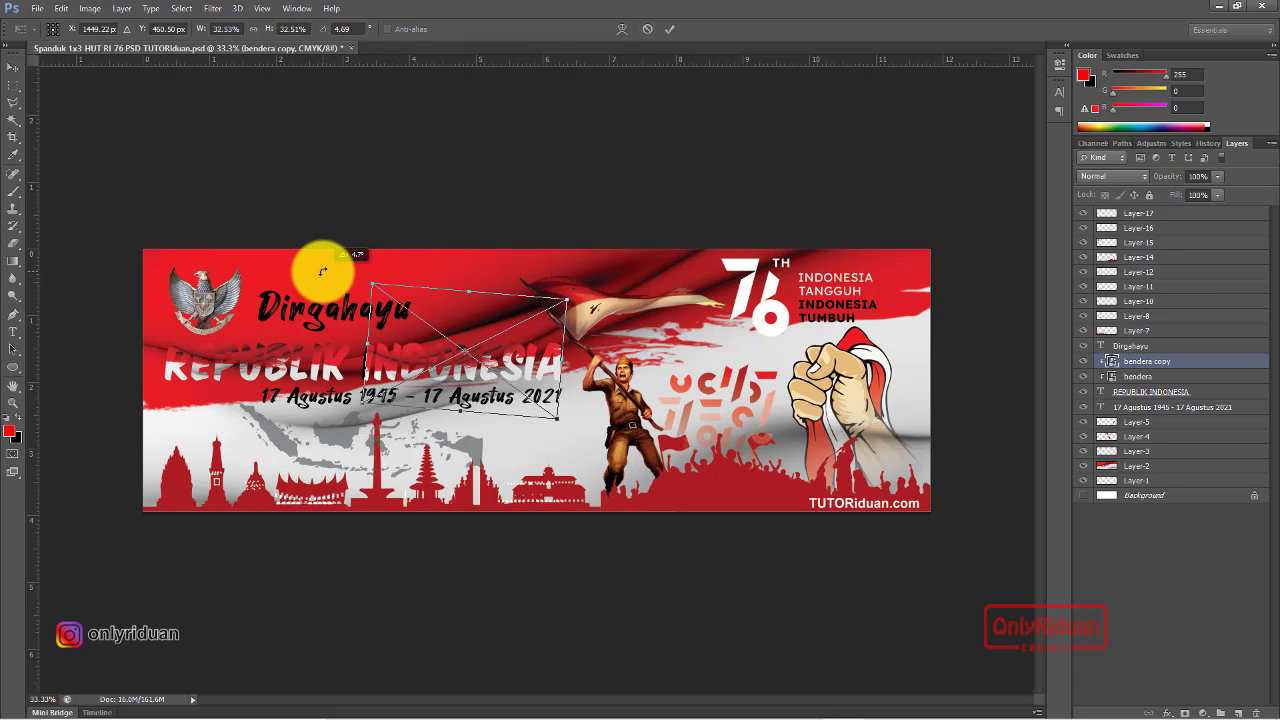
pyautogui.press('Return')
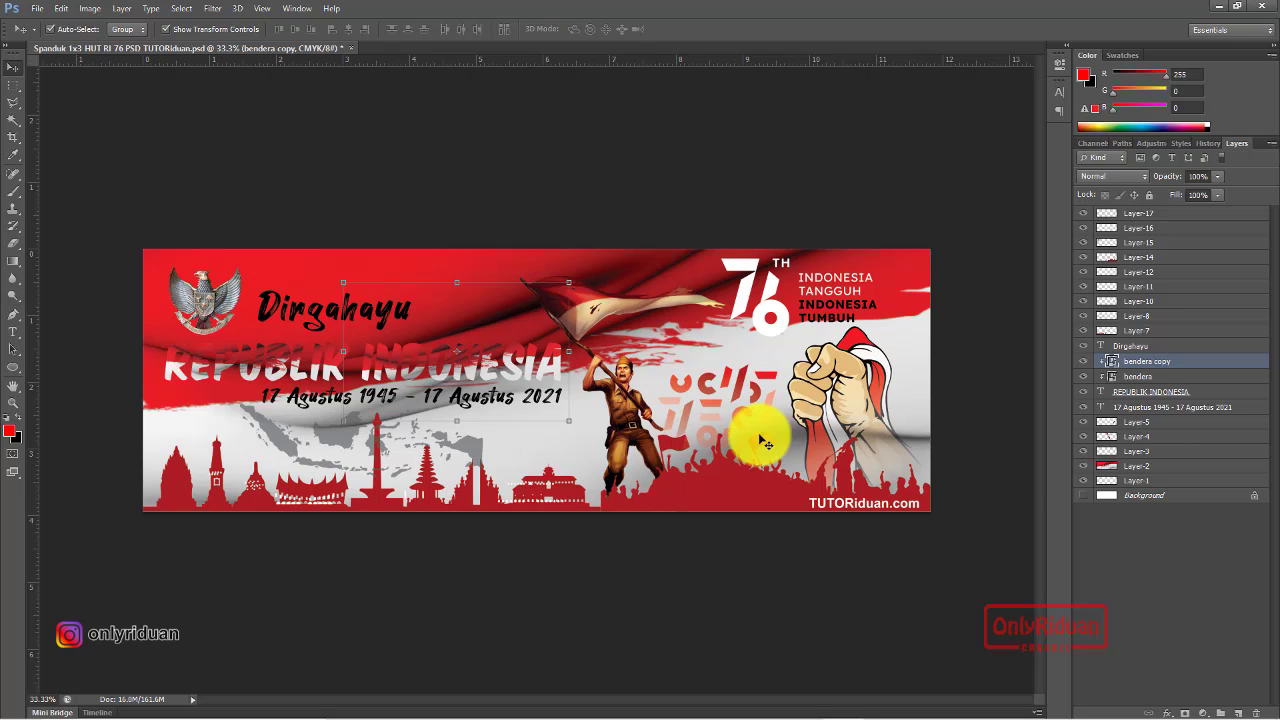
pyautogui.click(1155, 392)
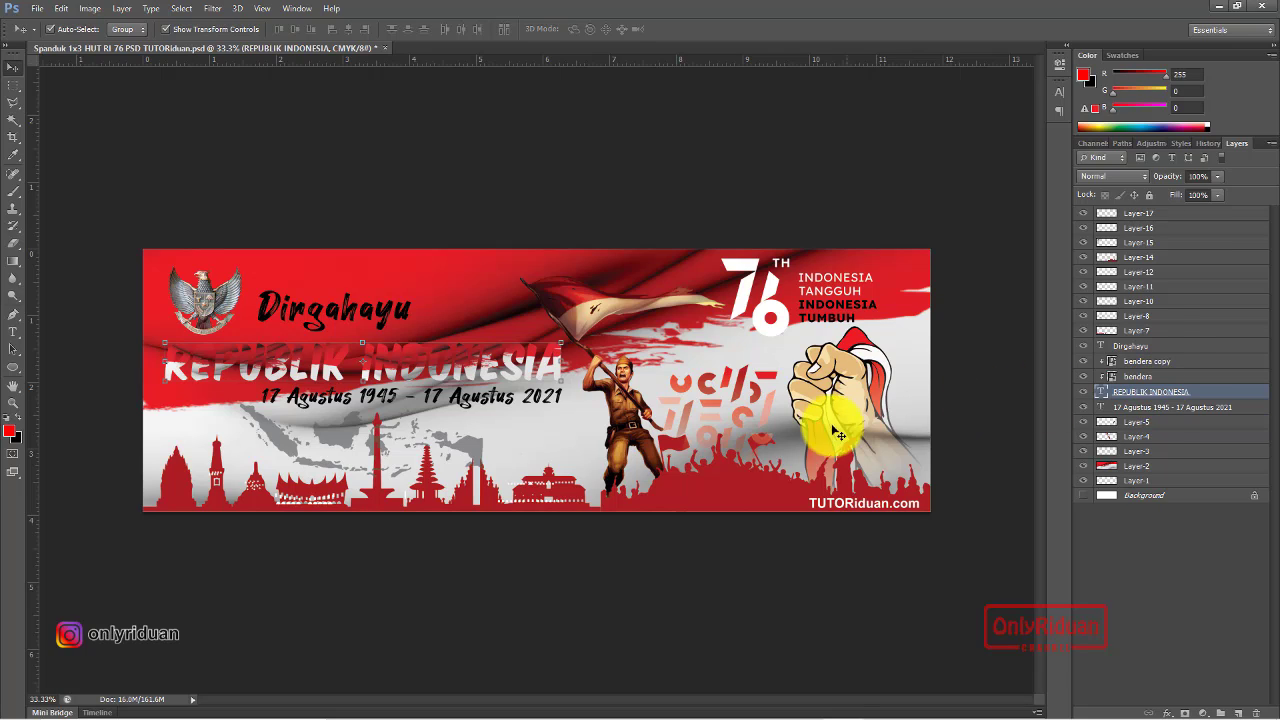
# - Add a 3 px white outside Stroke effect to the REPUBLIK INDONESIA text
pyautogui.click(1166, 713)
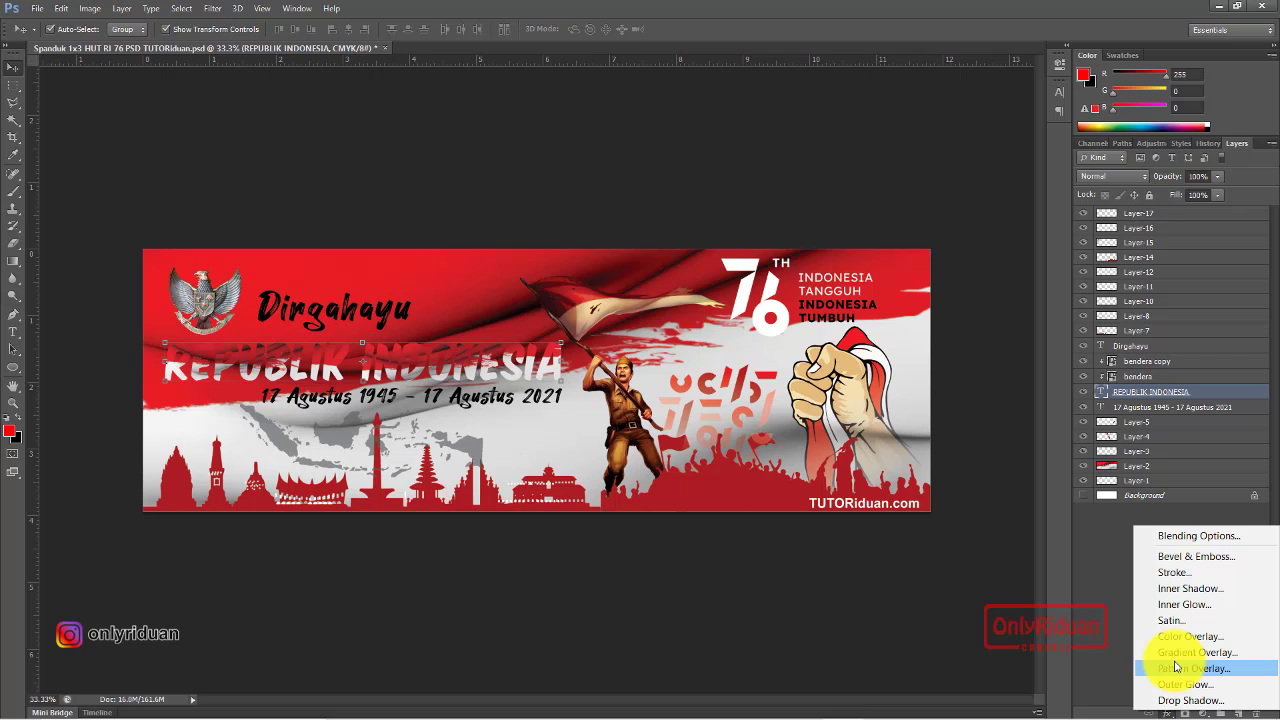
pyautogui.click(1095, 595)
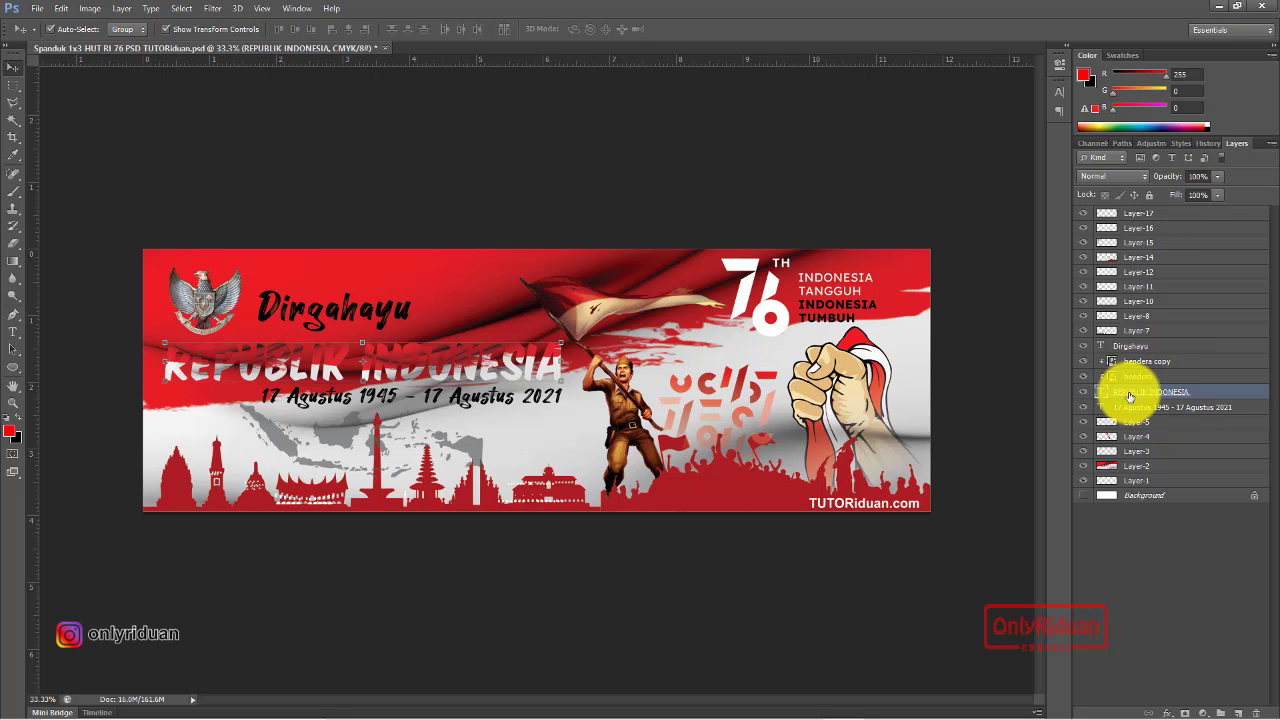
pyautogui.click(1166, 714)
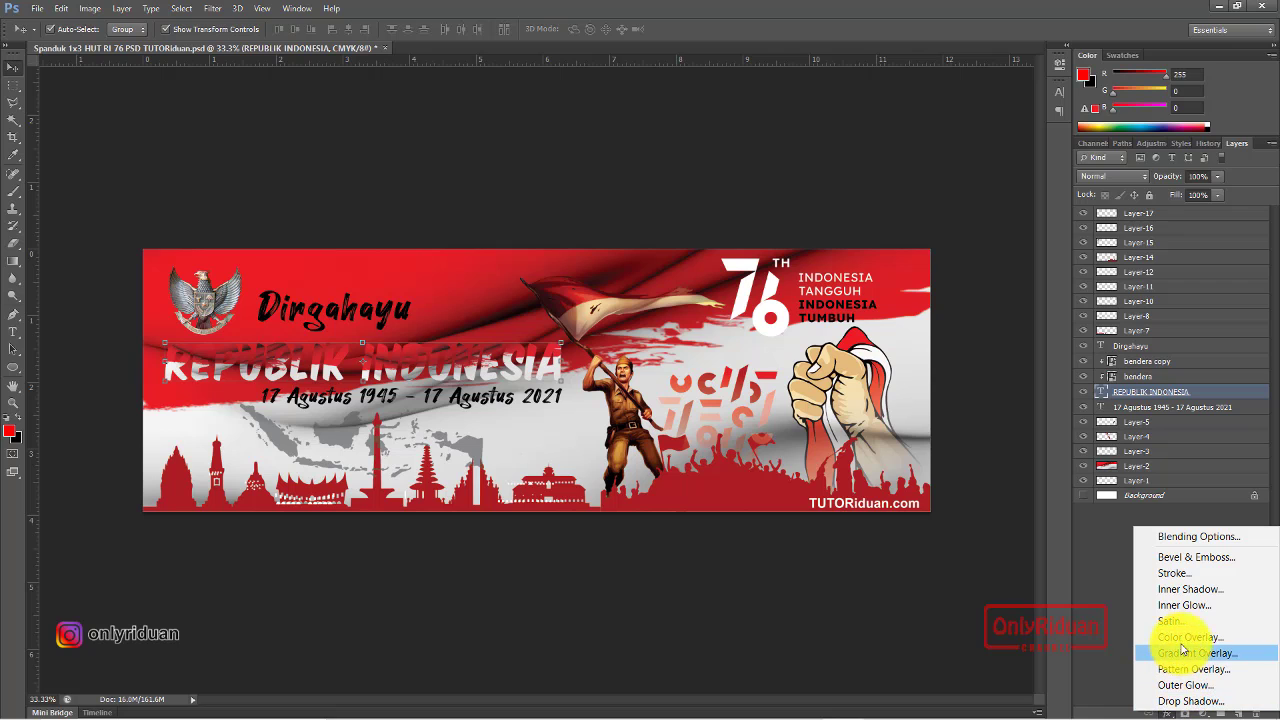
pyautogui.click(1174, 573)
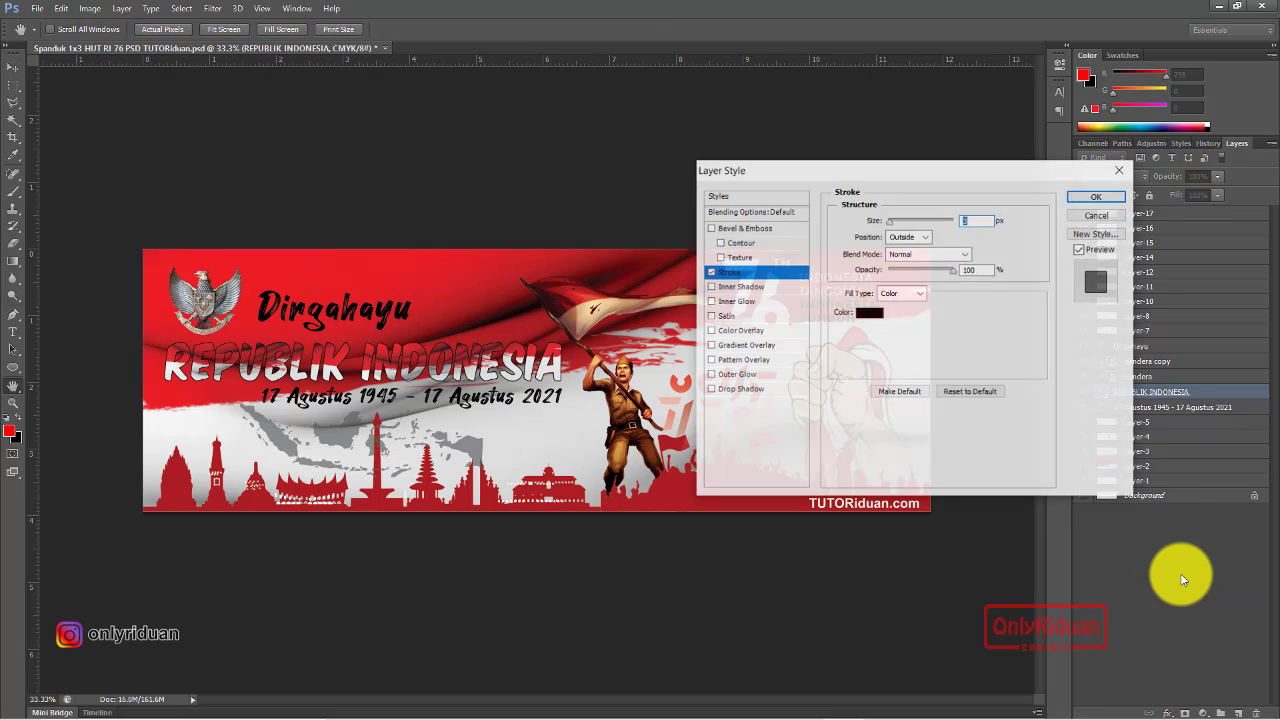
pyautogui.click(874, 312)
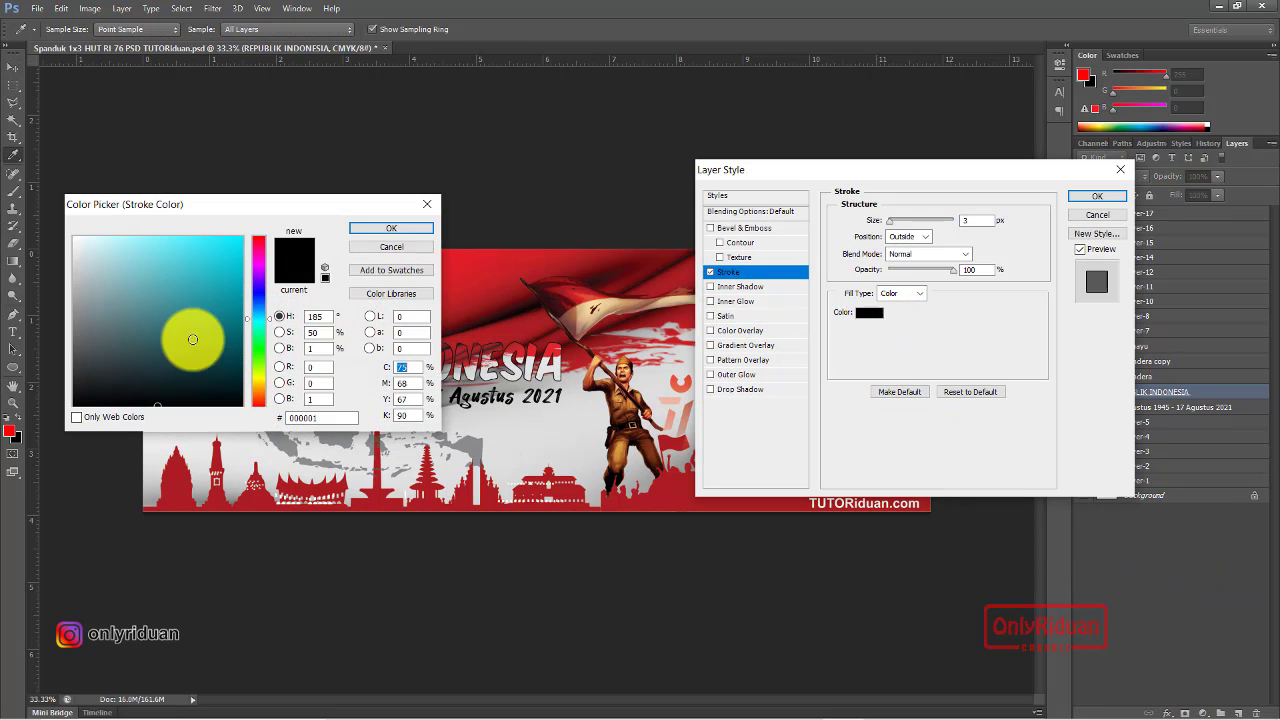
pyautogui.click(72, 253)
pyautogui.click(391, 228)
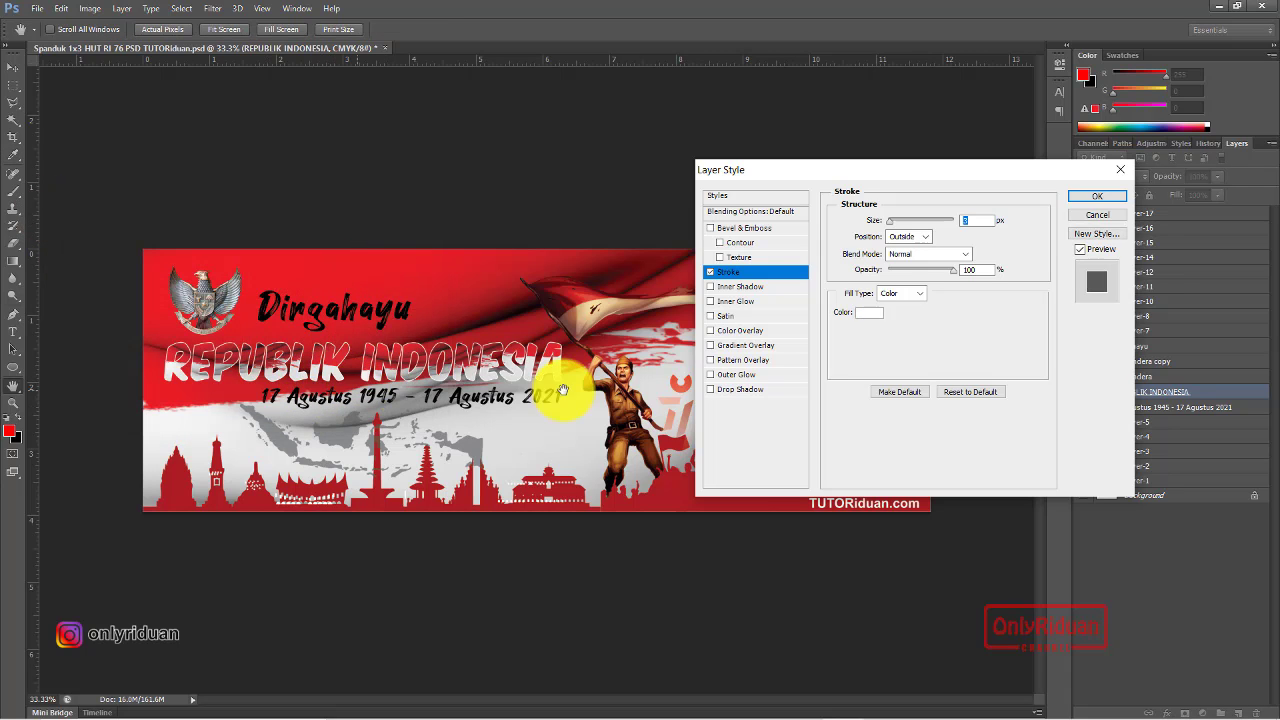
pyautogui.moveTo(894, 170); pyautogui.dragTo(838, 294)
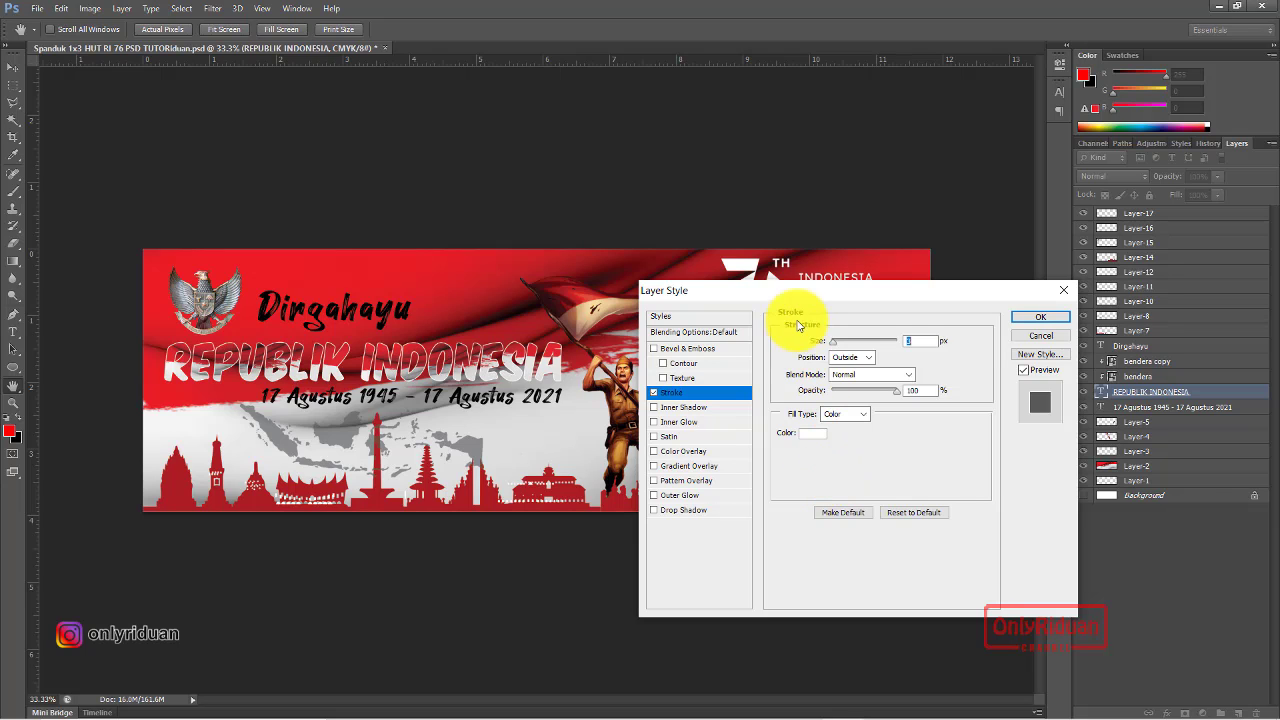
pyautogui.moveTo(795, 290); pyautogui.dragTo(761, 269)
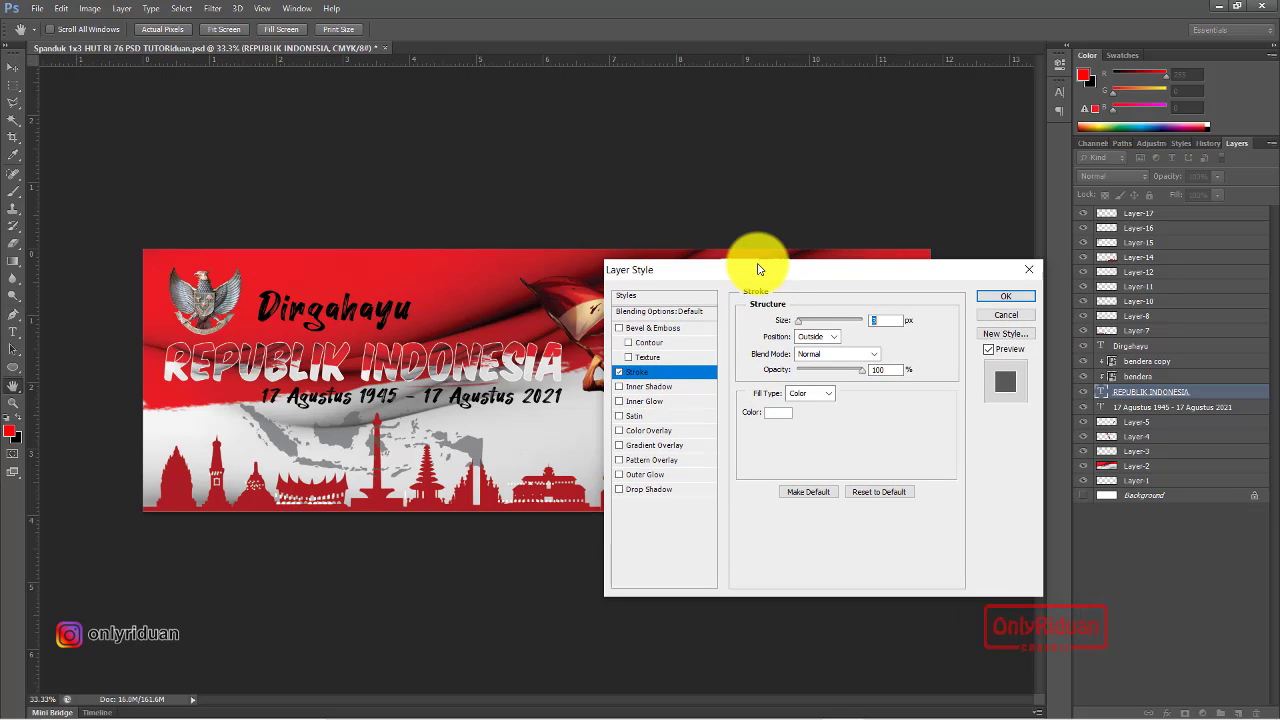
# - Set the title's drop shadow to angle 133, distance 22, spread 13, size 24
pyautogui.click(635, 490)
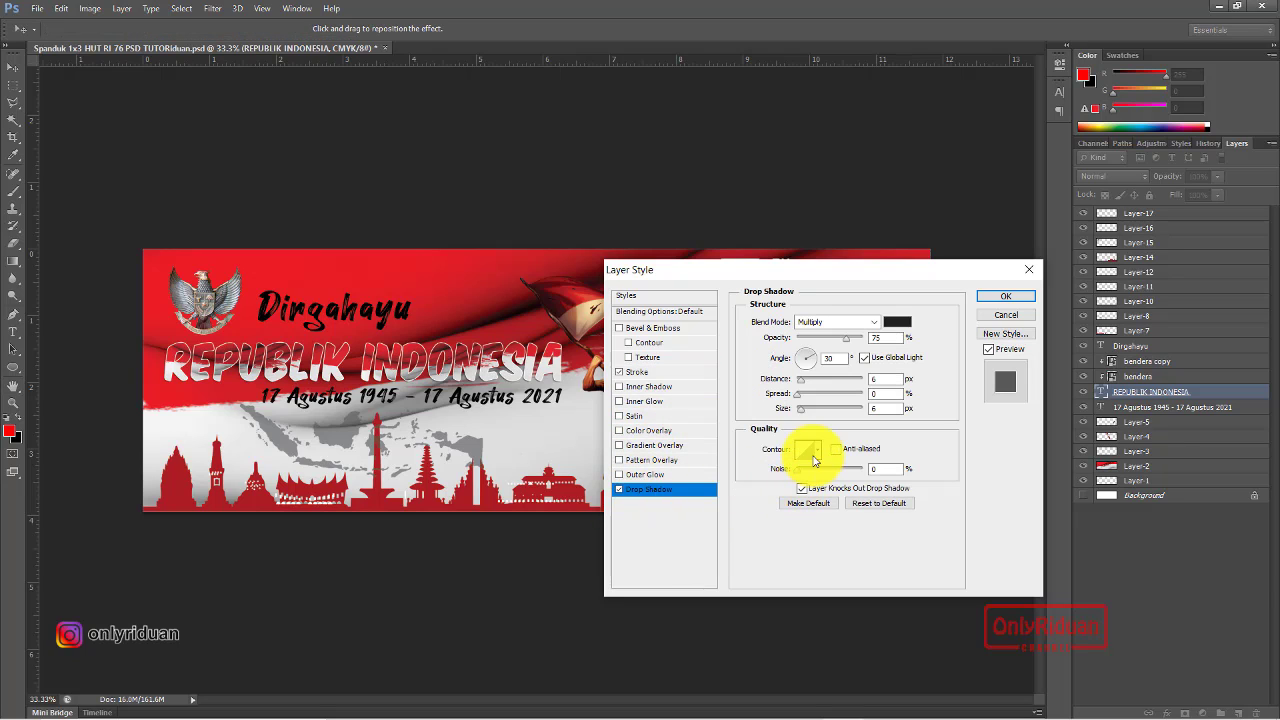
pyautogui.click(806, 416)
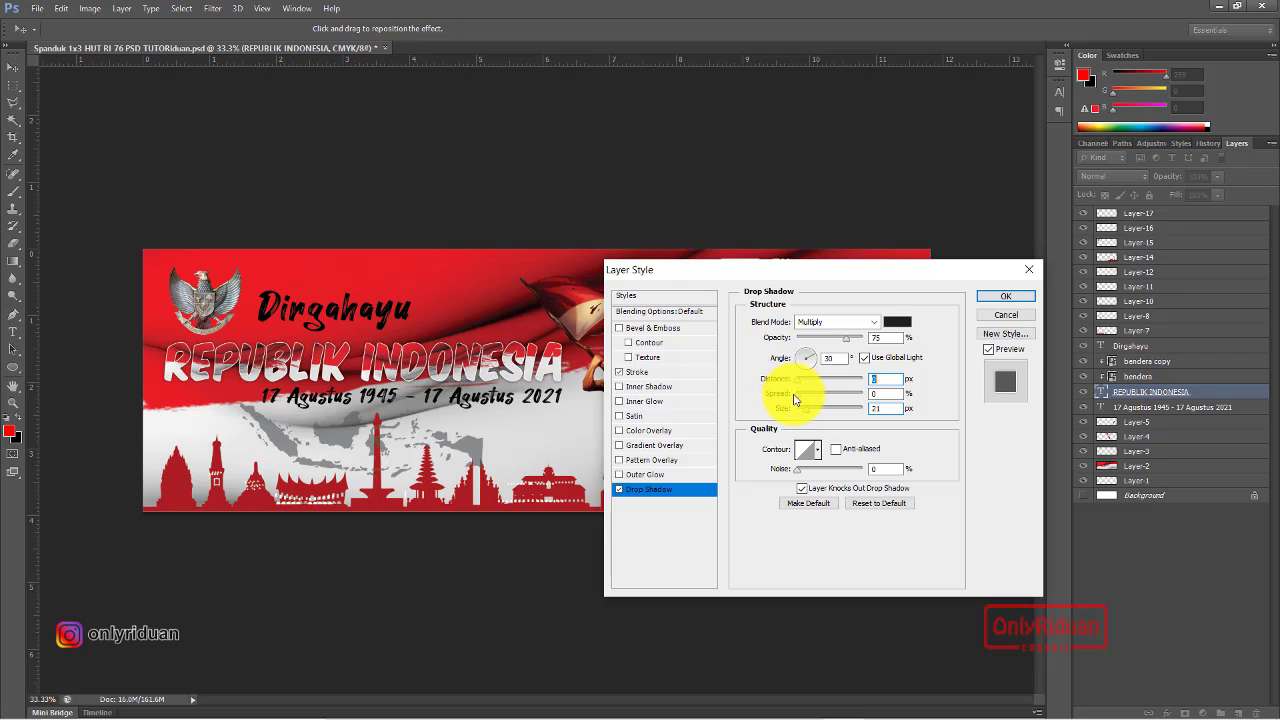
pyautogui.moveTo(795, 398); pyautogui.dragTo(805, 398)
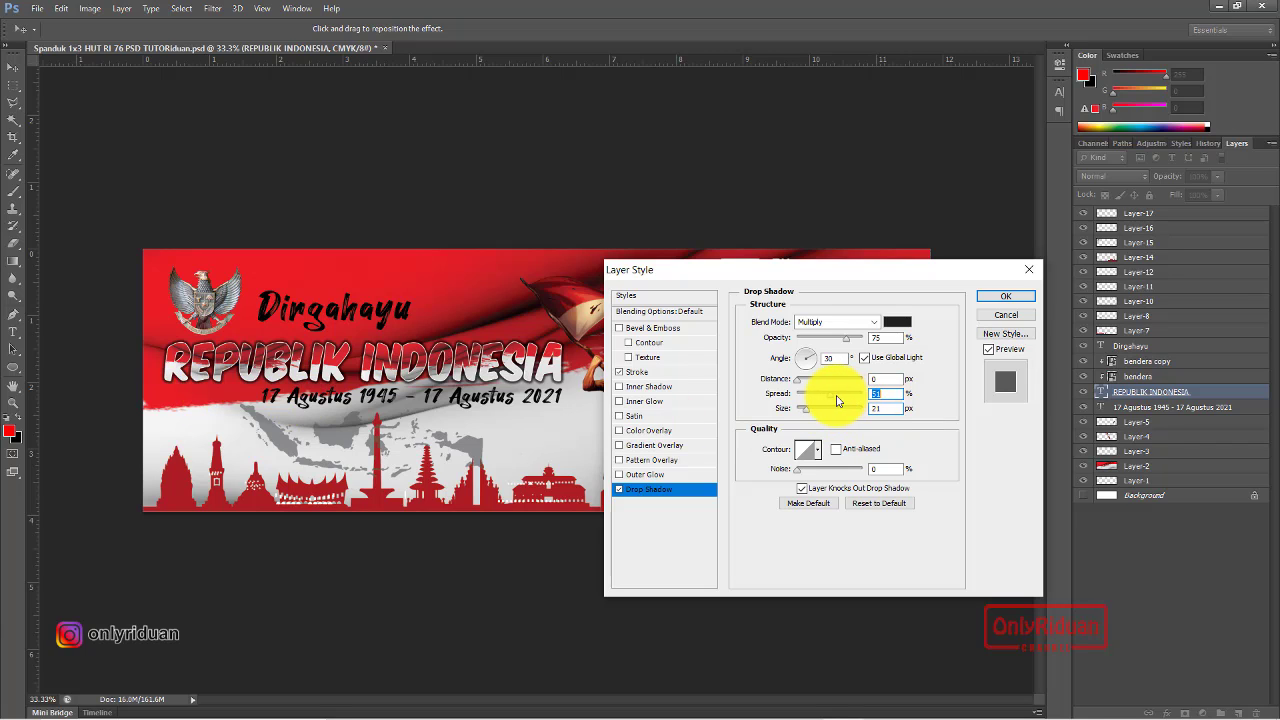
pyautogui.moveTo(828, 400)
pyautogui.mouseDown()
pyautogui.moveTo(794, 402)
pyautogui.moveTo(811, 384)
pyautogui.mouseUp()
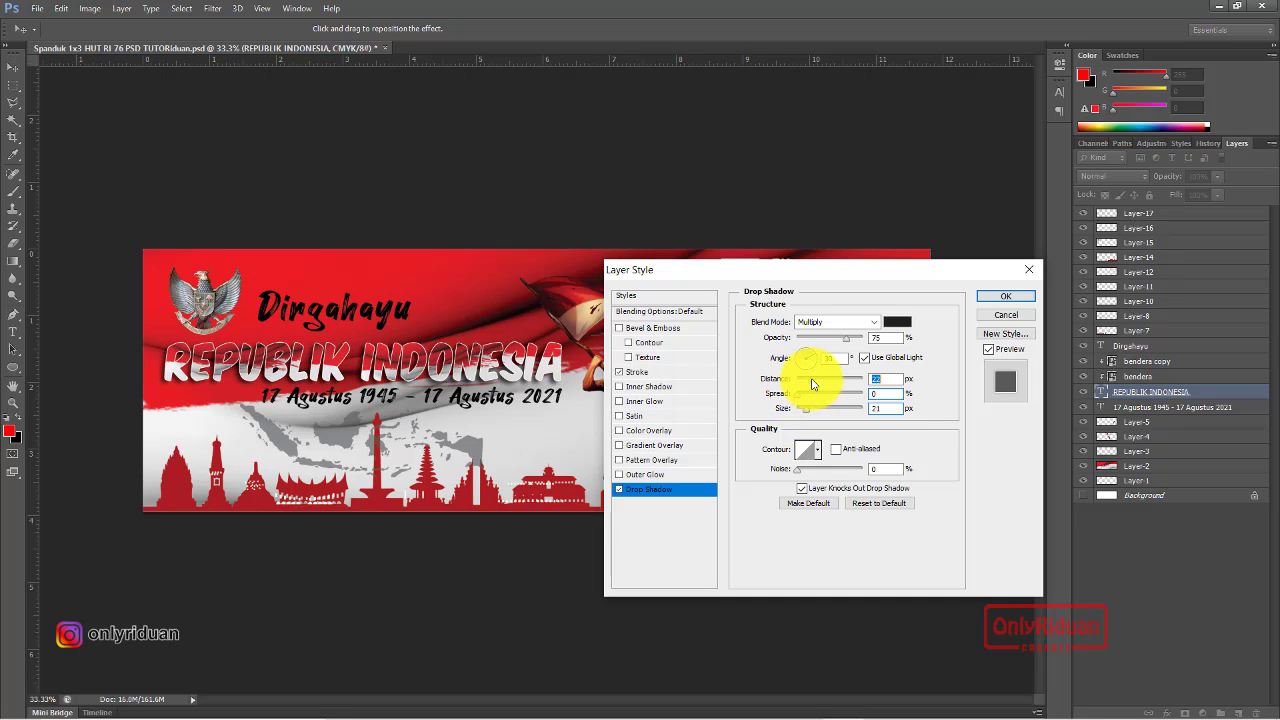
pyautogui.click(801, 357)
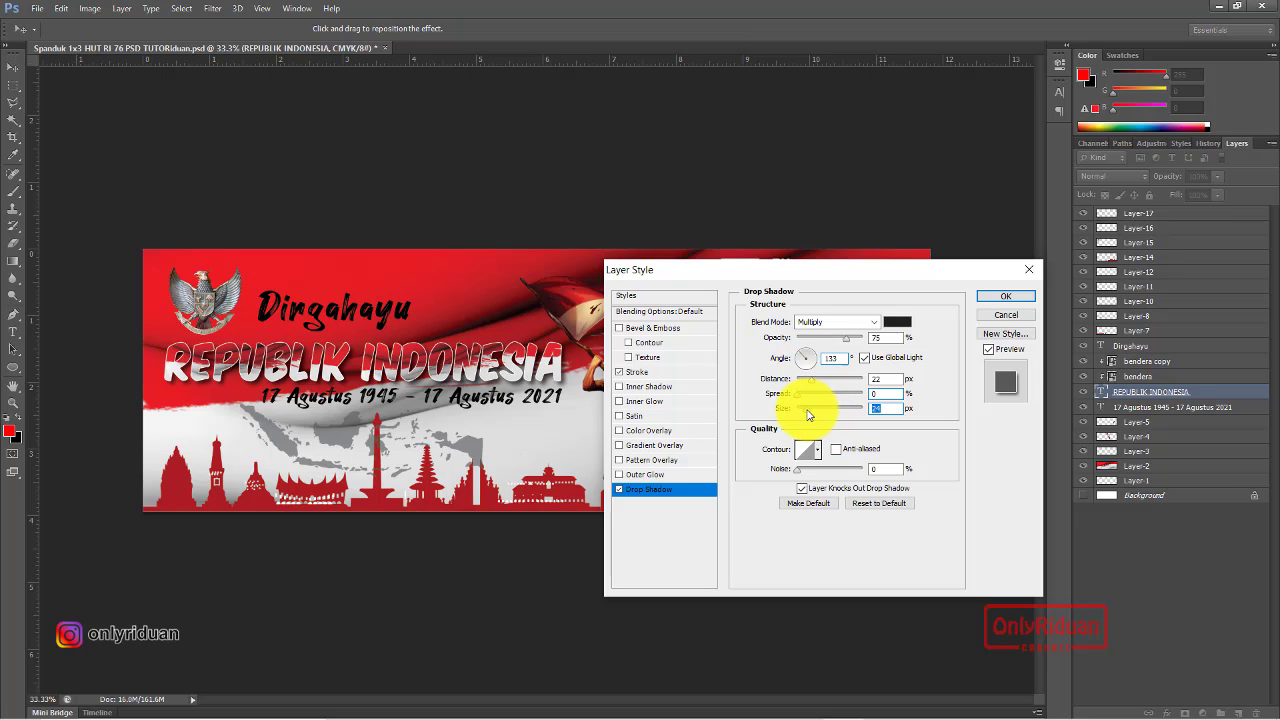
pyautogui.moveTo(808, 414); pyautogui.dragTo(814, 414)
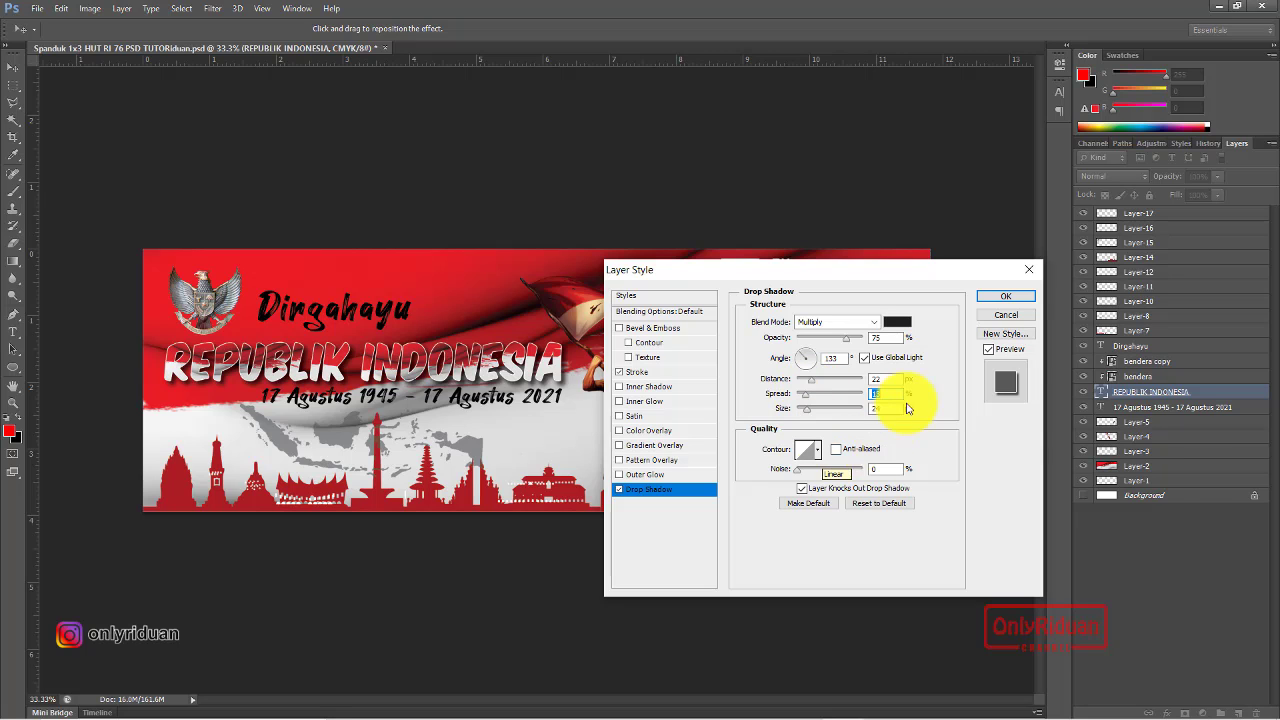
pyautogui.click(1005, 298)
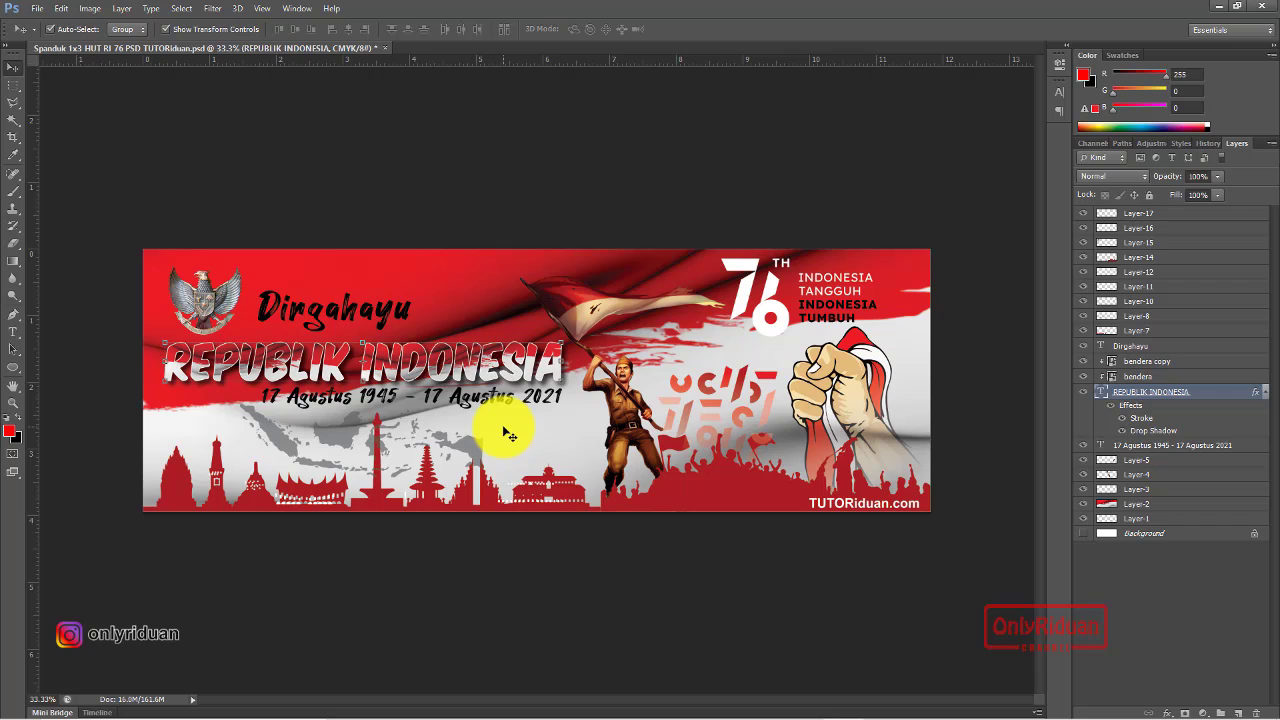
# - Add a layer mask to Layer-2 and choose the Foreground to Transparent gradient
pyautogui.click(1155, 504)
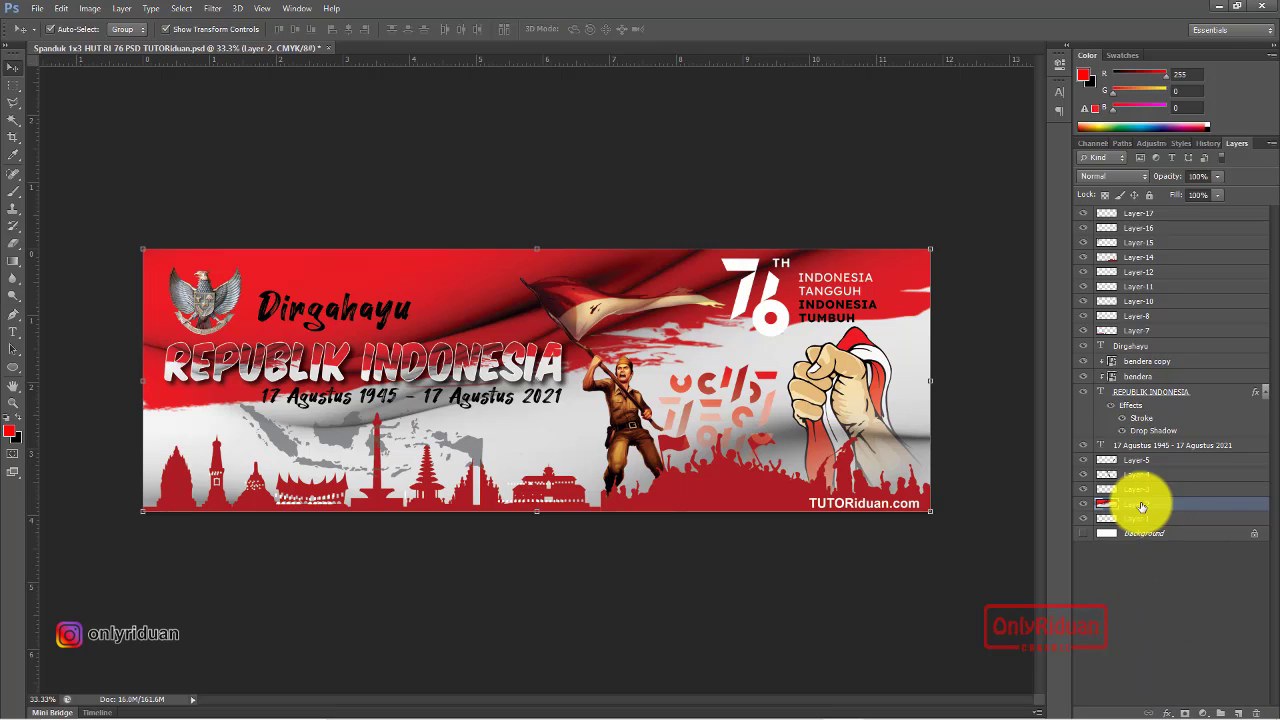
pyautogui.click(1185, 712)
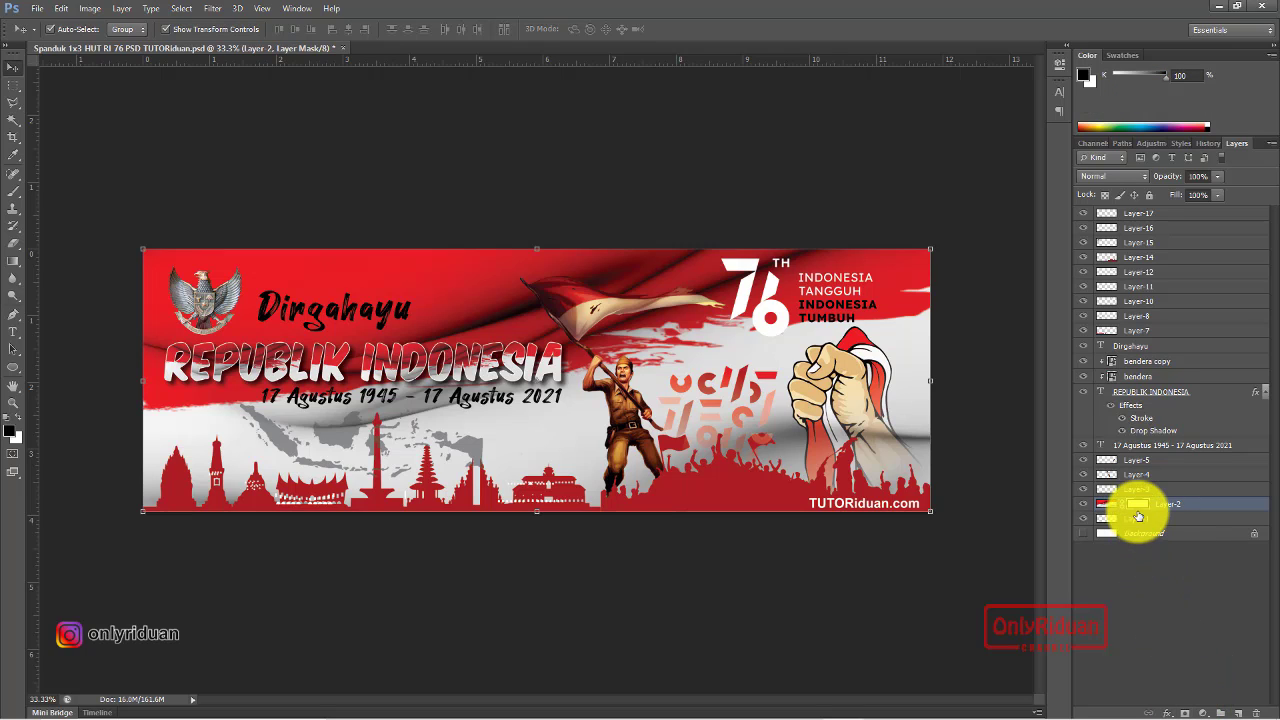
pyautogui.click(12, 266)
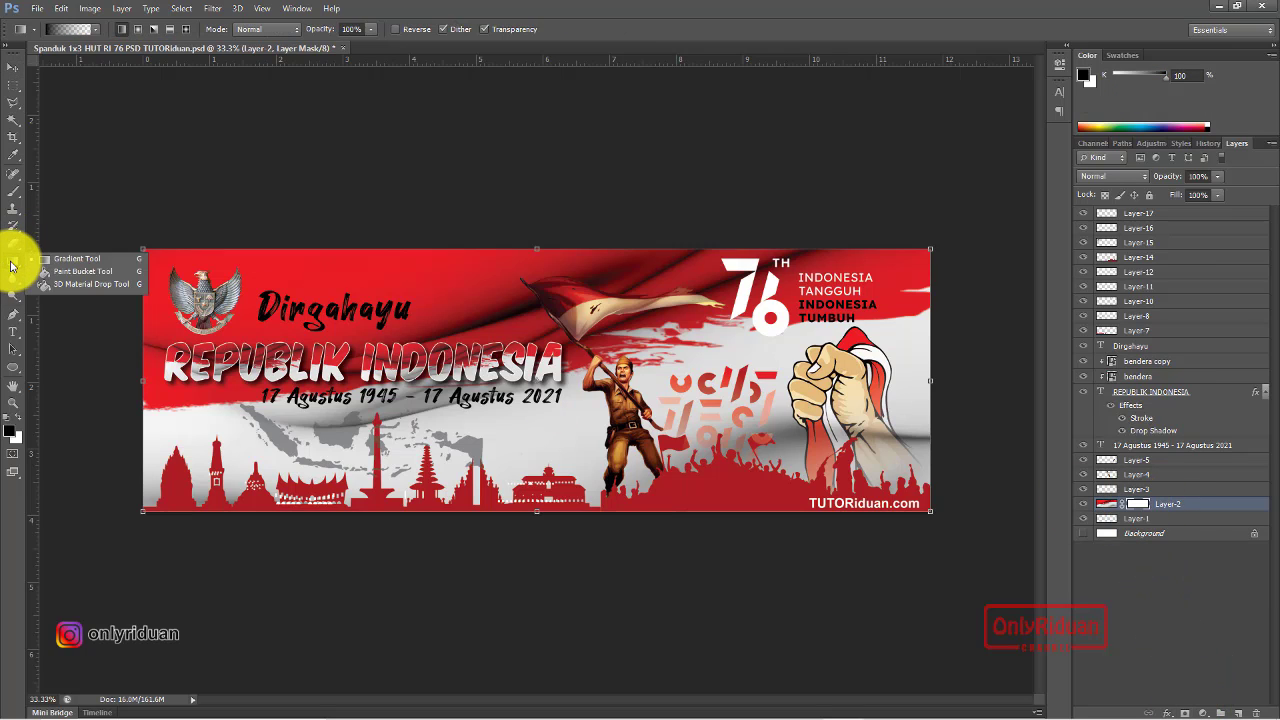
pyautogui.click(62, 258)
pyautogui.click(94, 33)
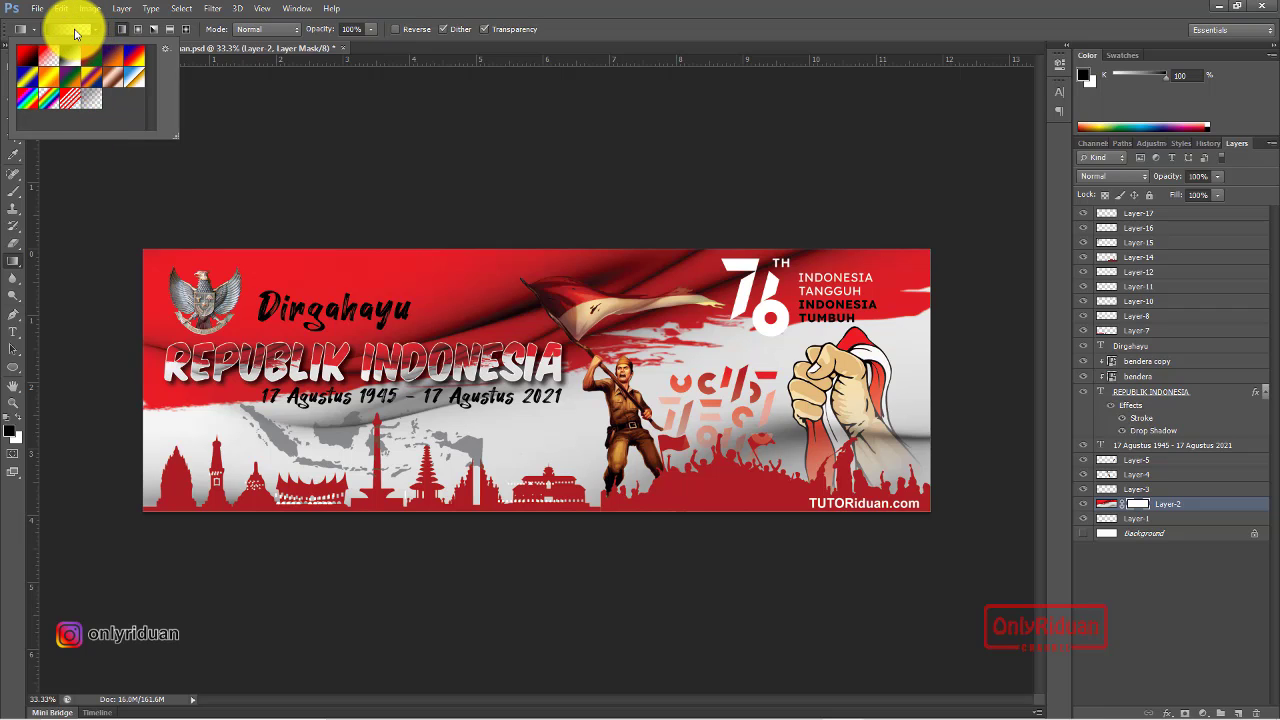
pyautogui.click(75, 33)
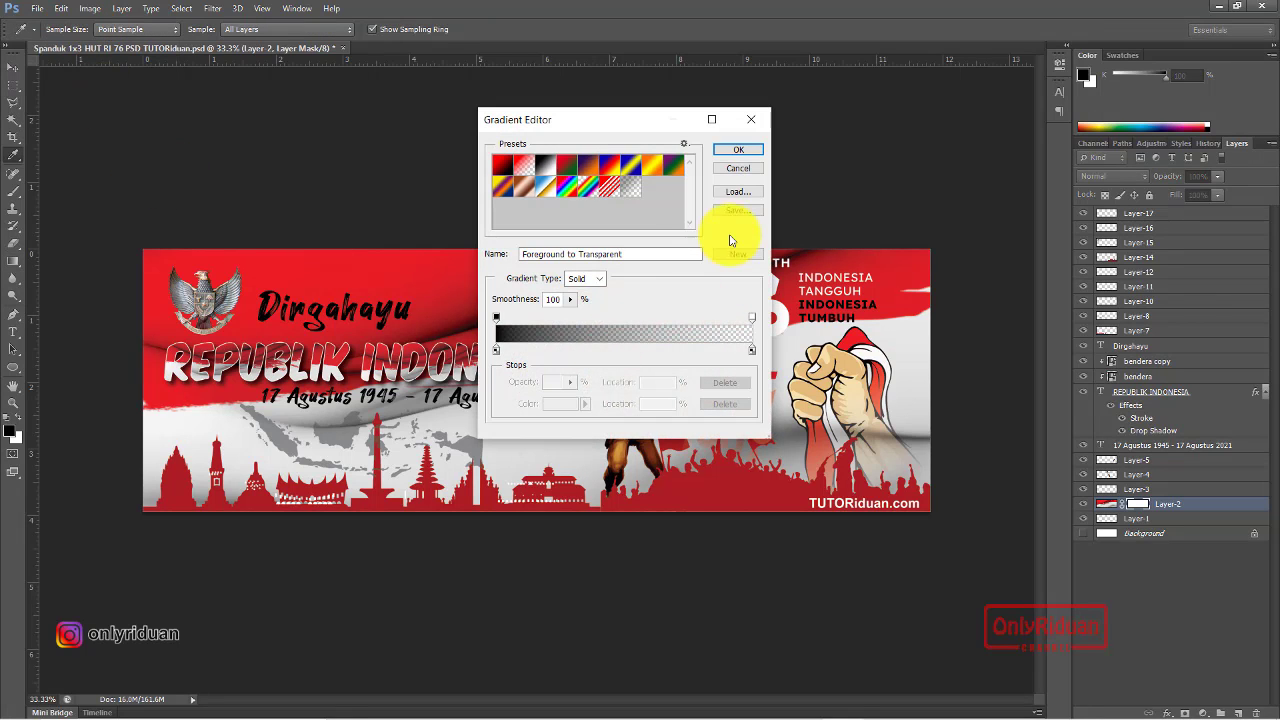
pyautogui.click(740, 155)
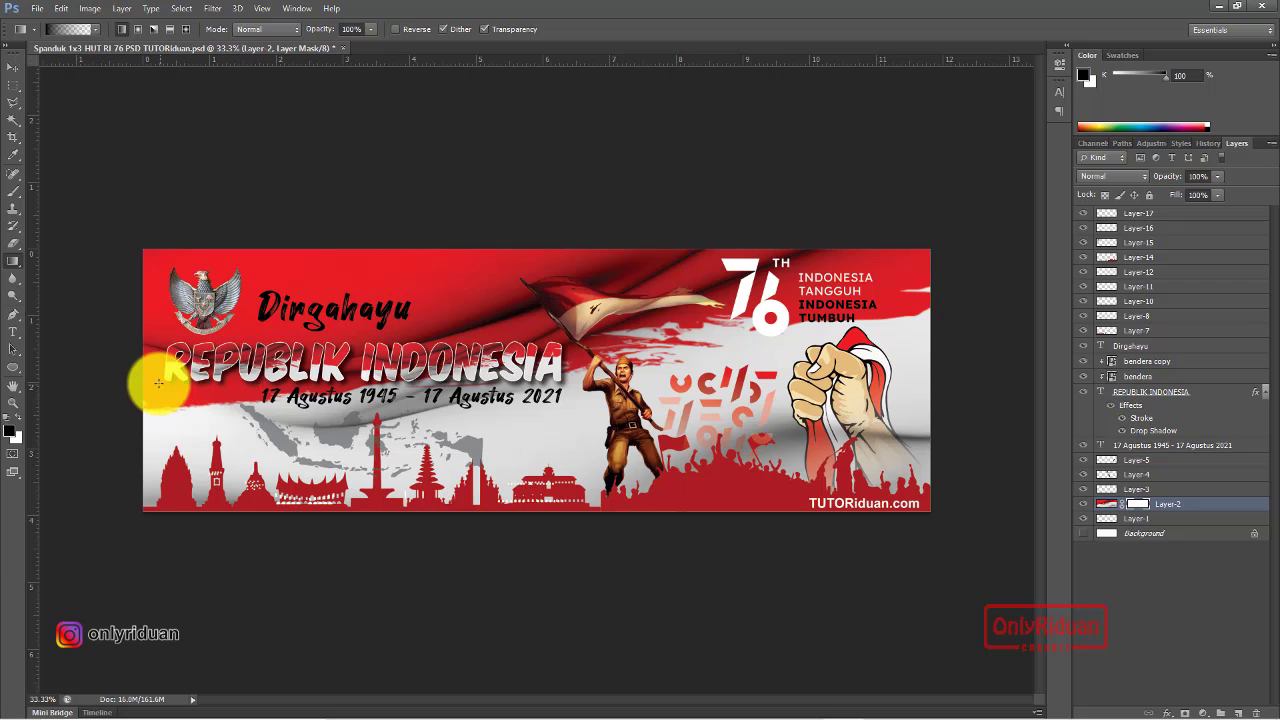
# - Draw the mask gradient so Layer-2 fades out across the left title area
pyautogui.moveTo(148, 383); pyautogui.dragTo(452, 385)
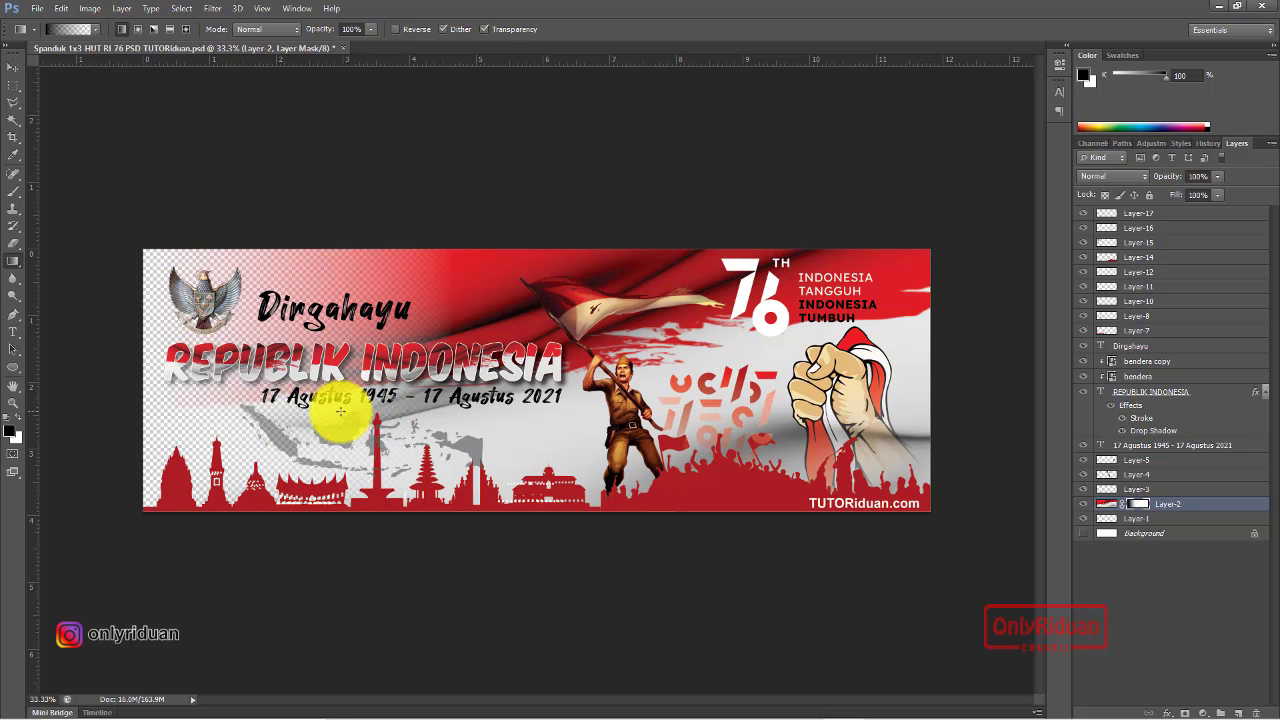
pyautogui.click(1084, 535)
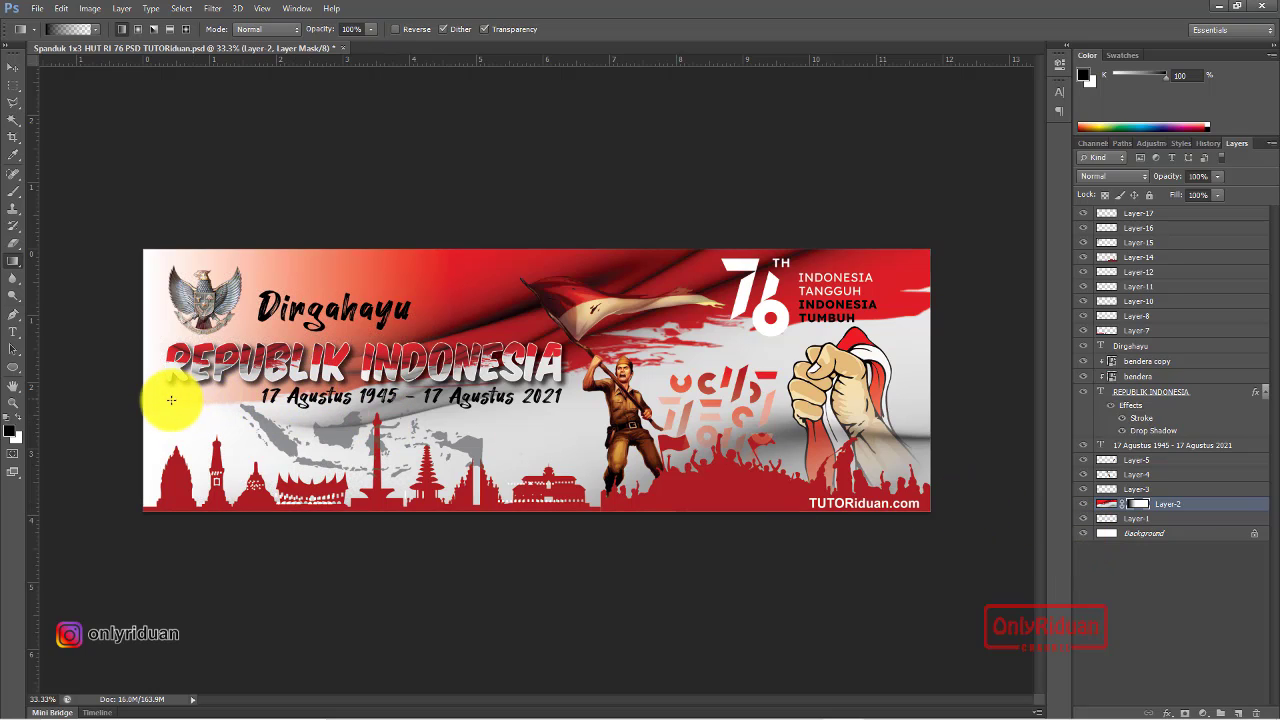
pyautogui.moveTo(167, 399); pyautogui.dragTo(592, 398)
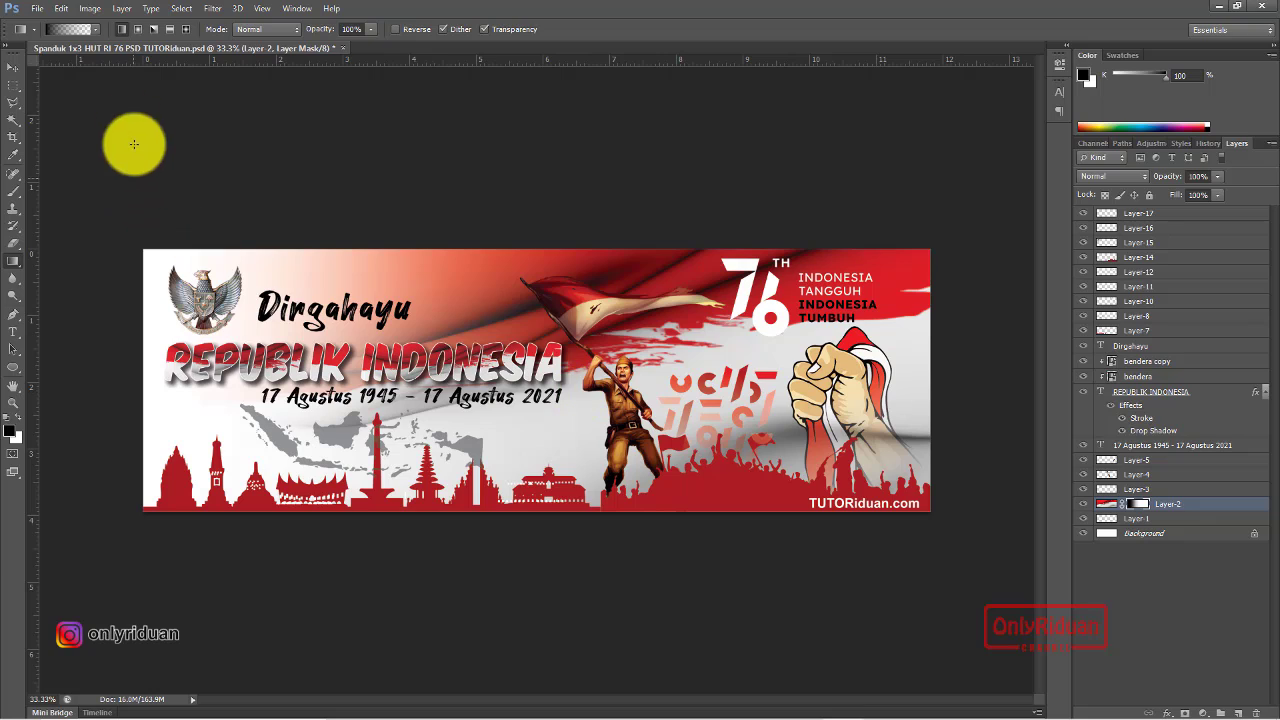
pyautogui.click(13, 67)
pyautogui.click(298, 153)
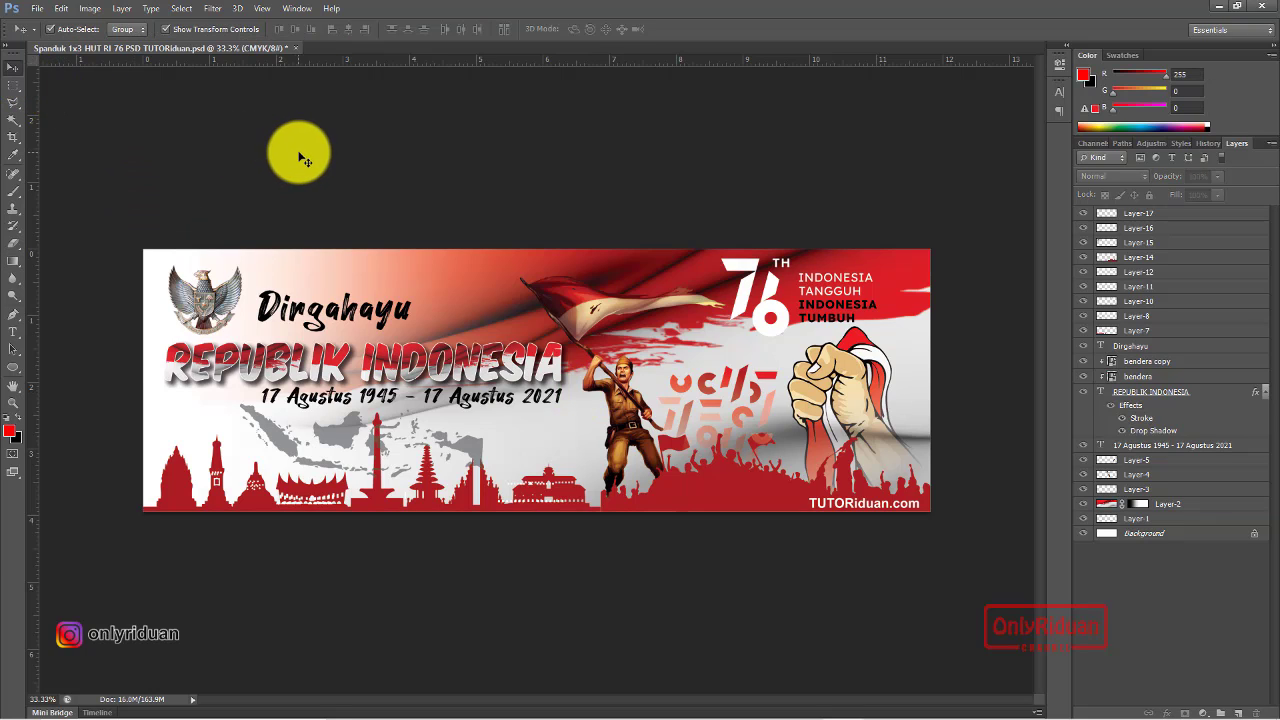
# - Add a Gradient Overlay effect to the Layer 7 skyline silhouette
pyautogui.click(430, 512)
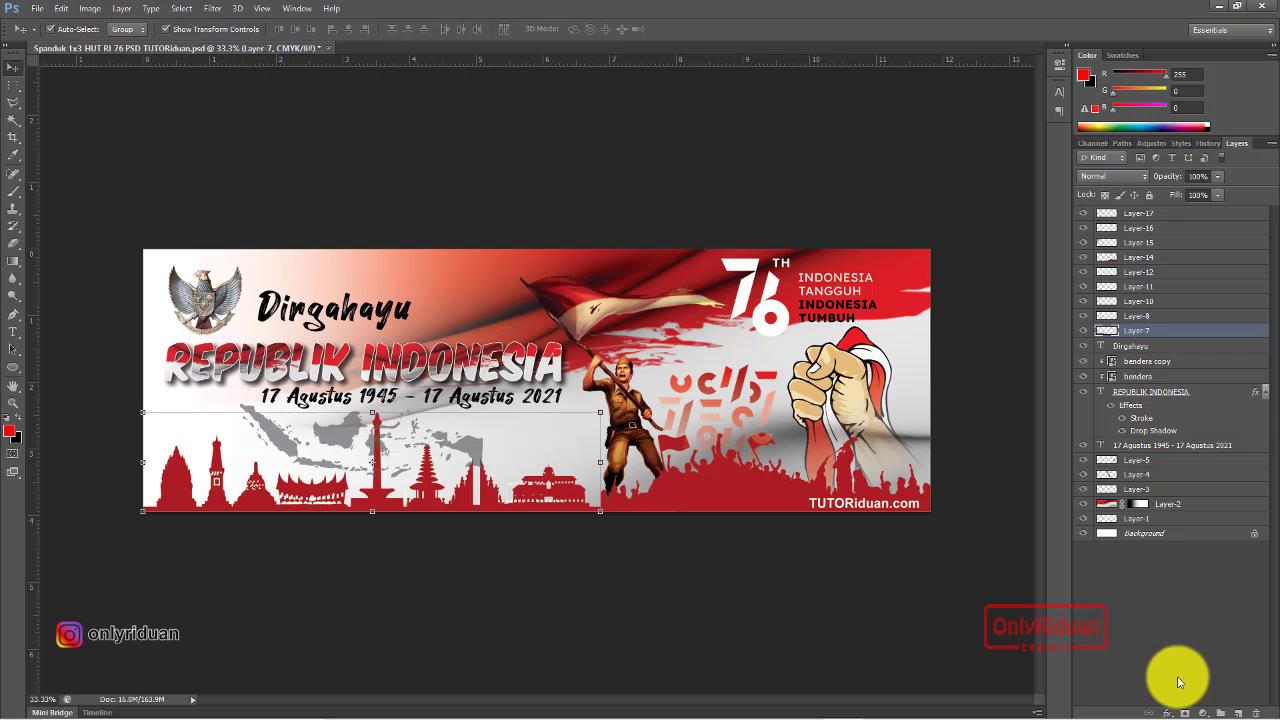
pyautogui.click(1168, 714)
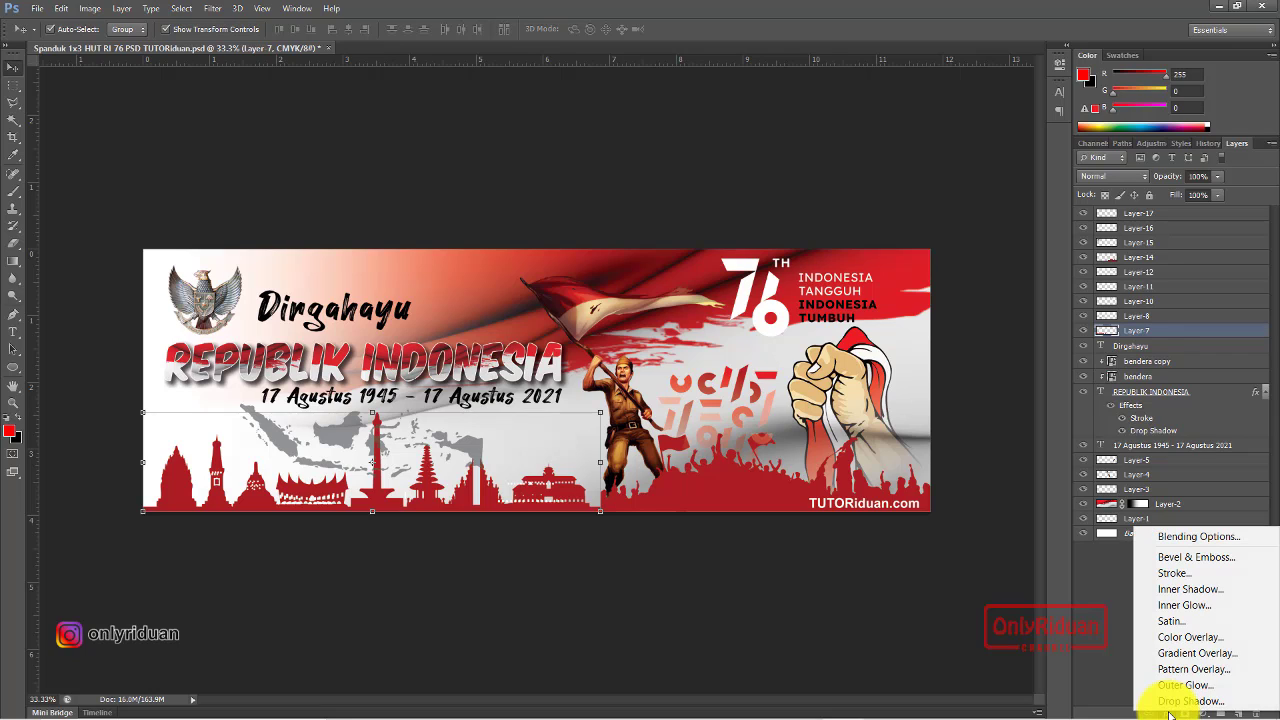
pyautogui.click(1181, 653)
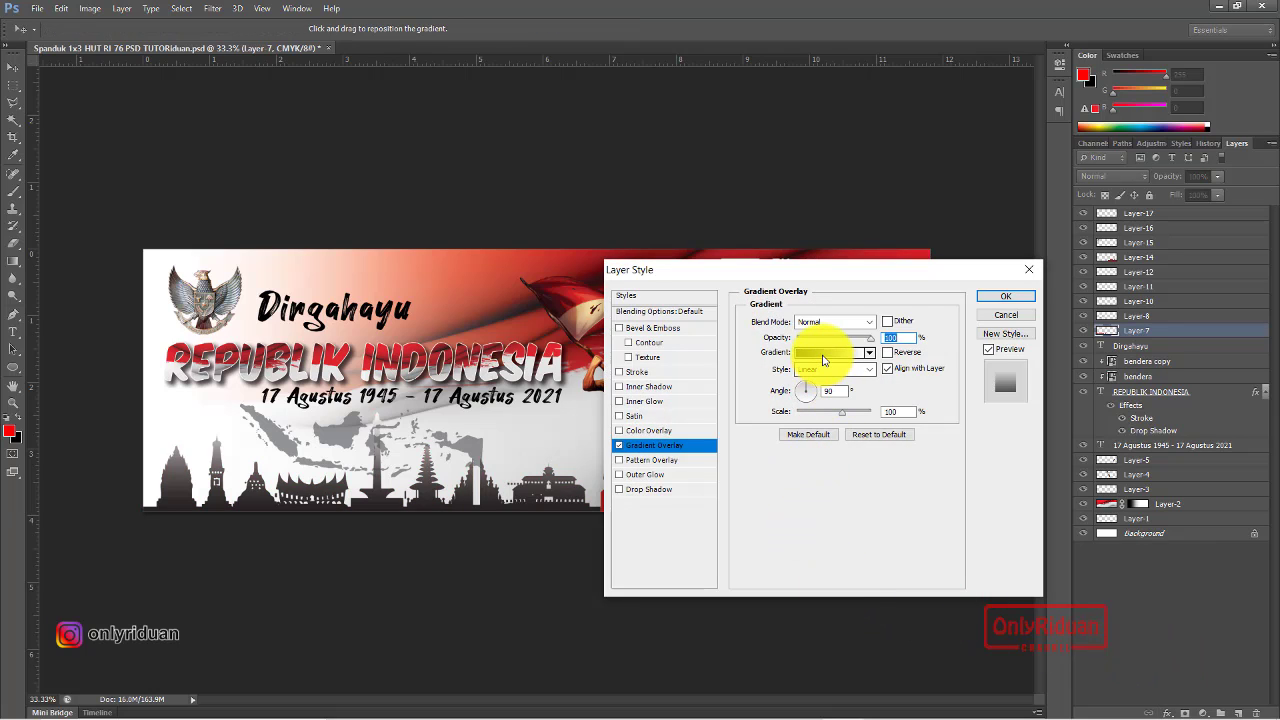
pyautogui.click(824, 356)
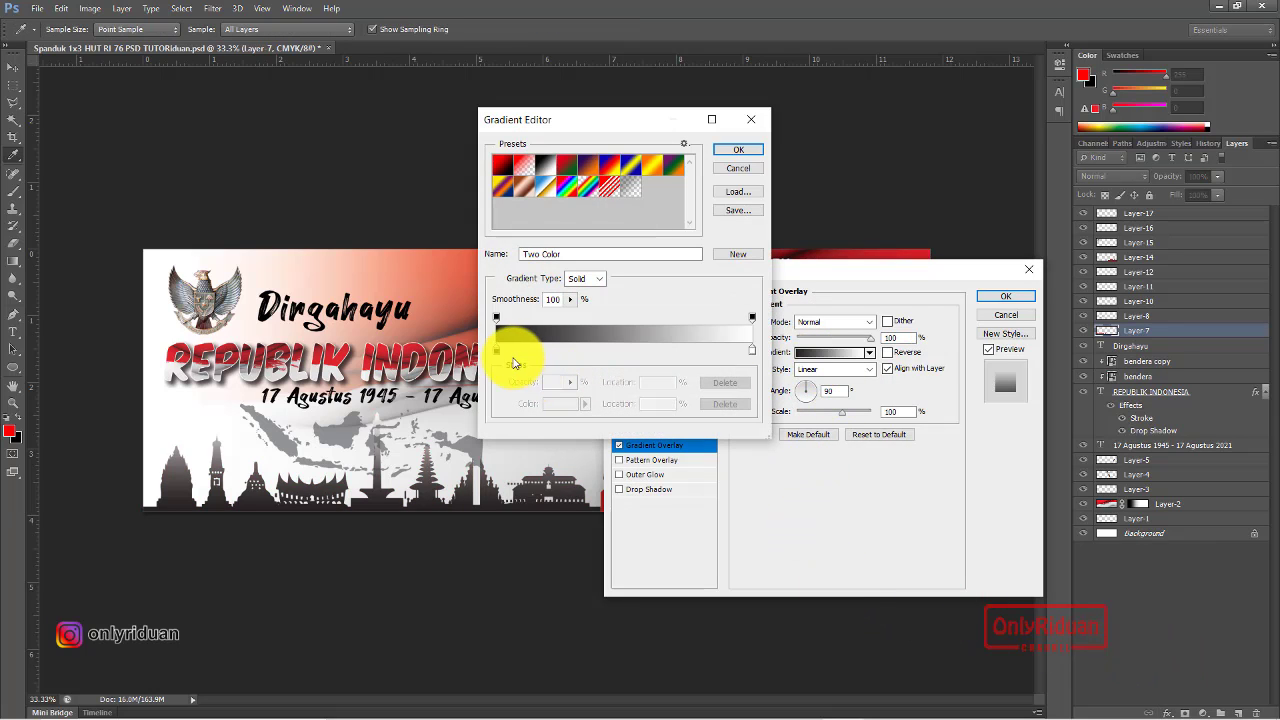
# - Make the overlay dark to bright red ff0303, midpoint 35%, extra stop at 71%
pyautogui.click(498, 352)
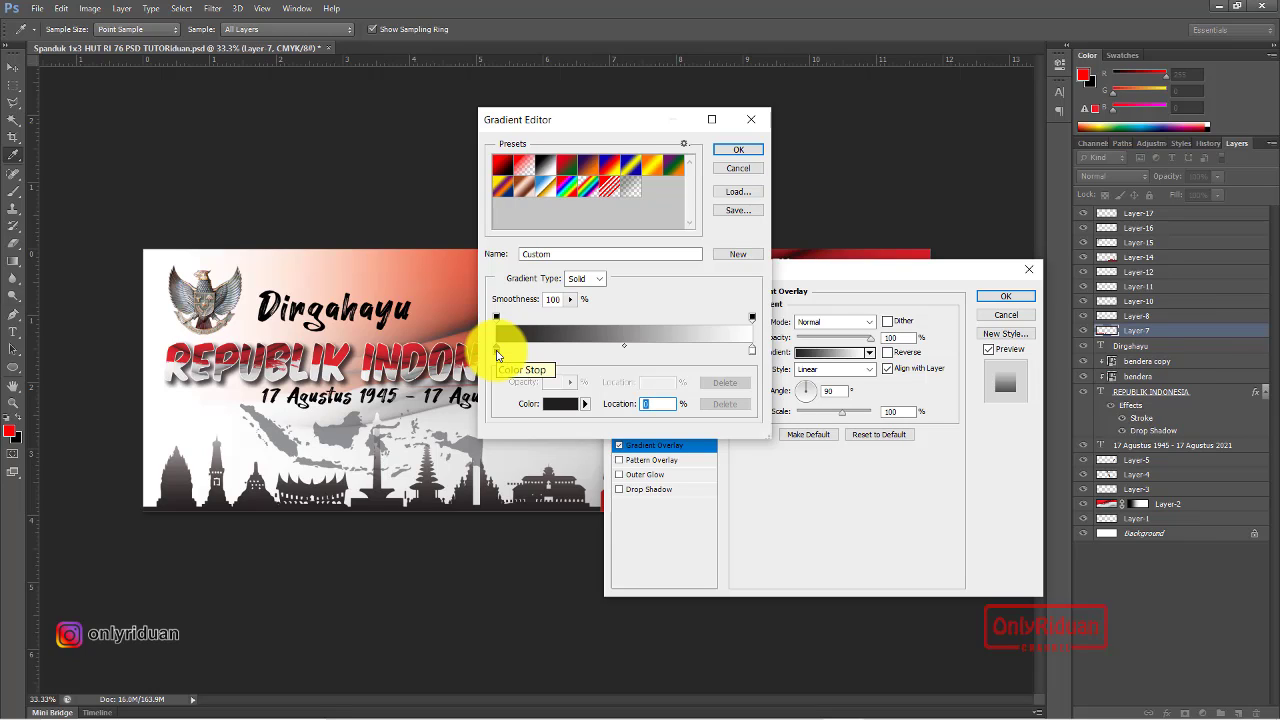
pyautogui.click(560, 403)
pyautogui.click(236, 305)
pyautogui.moveTo(236, 305); pyautogui.dragTo(240, 227)
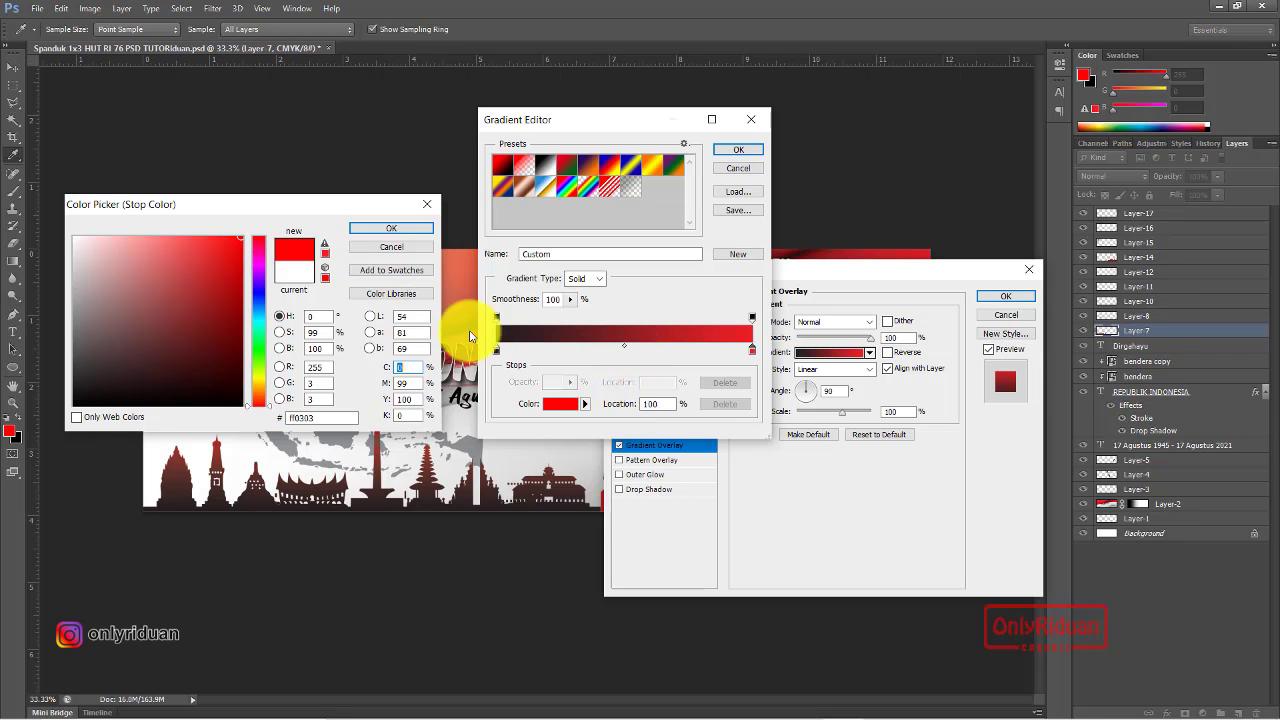
pyautogui.click(391, 228)
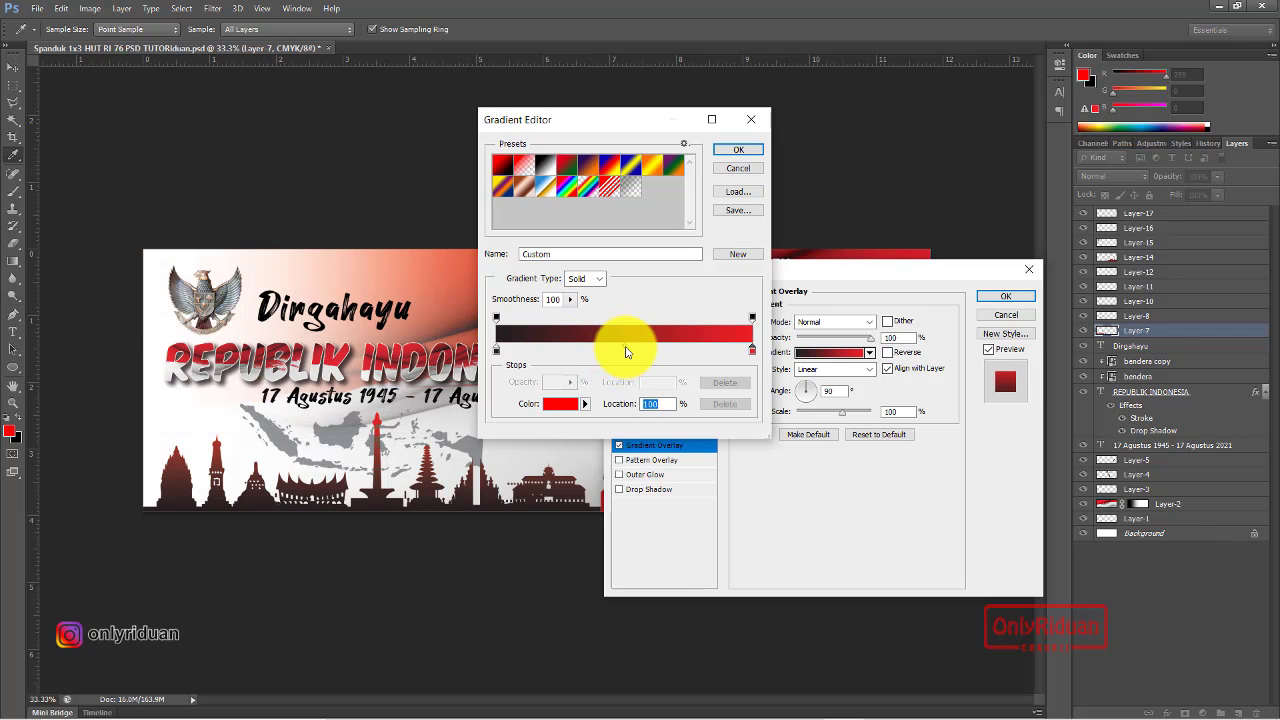
pyautogui.moveTo(625, 349); pyautogui.dragTo(588, 351)
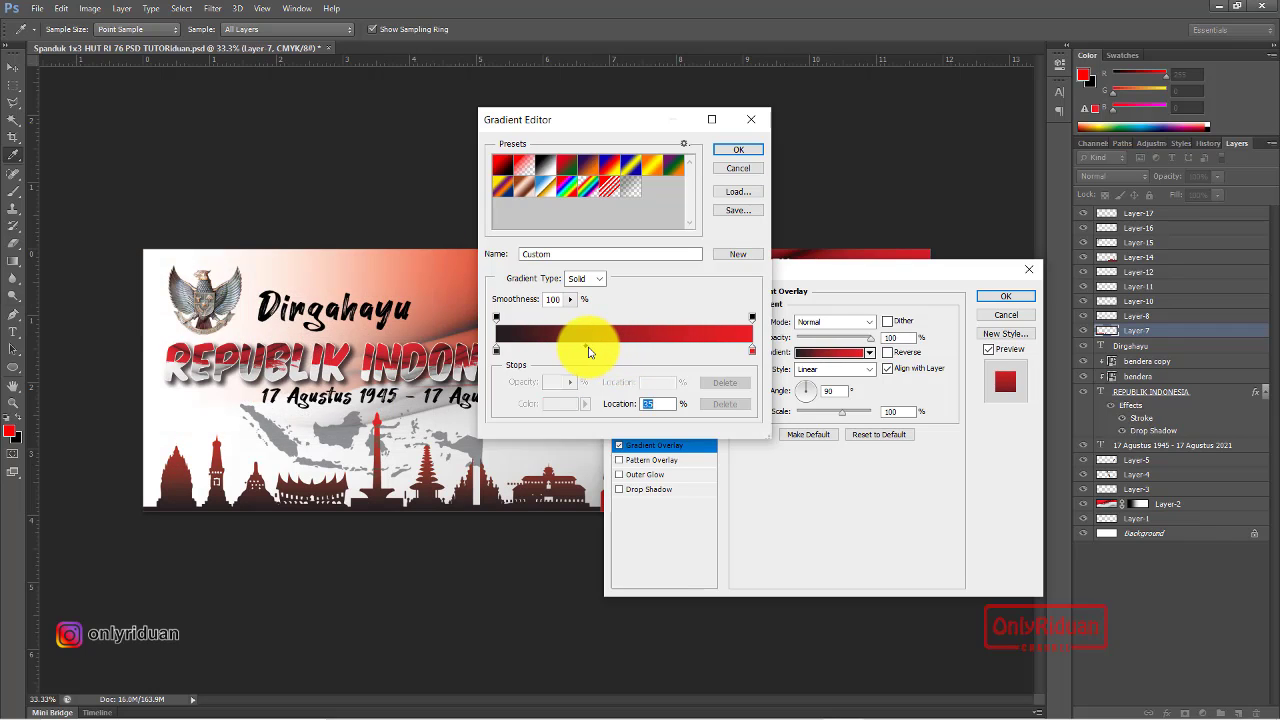
pyautogui.click(678, 351)
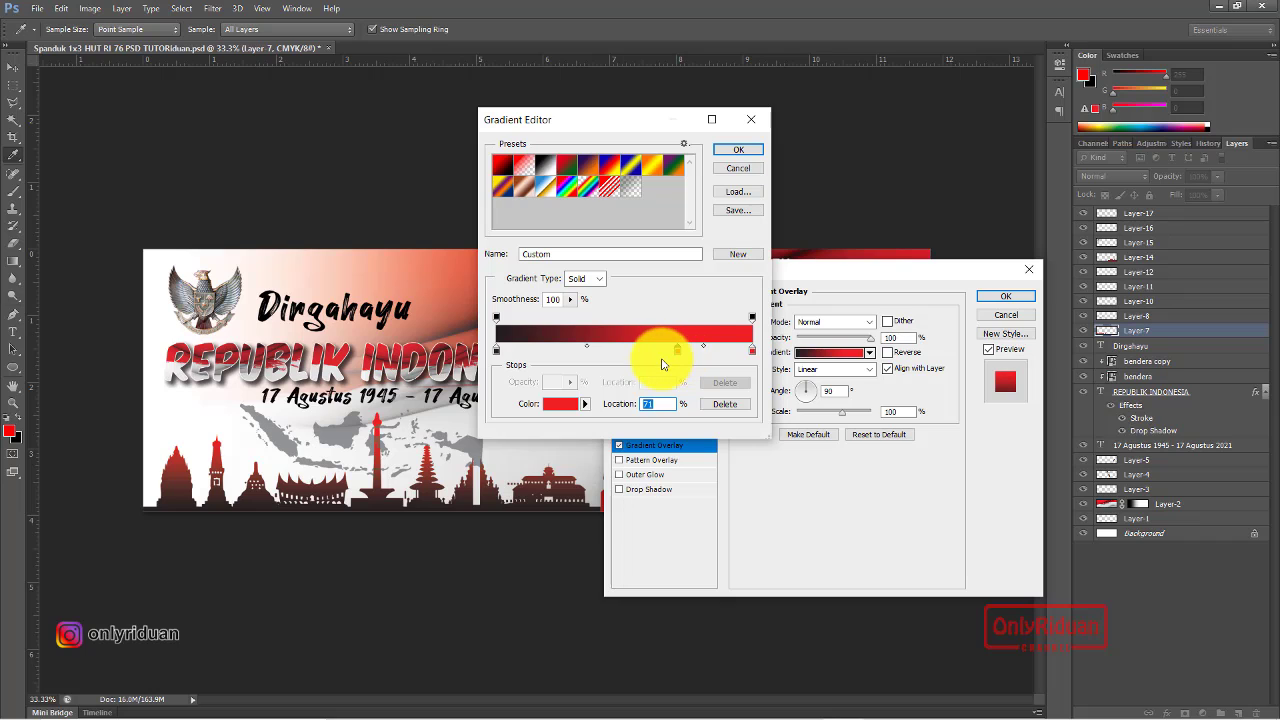
pyautogui.click(738, 149)
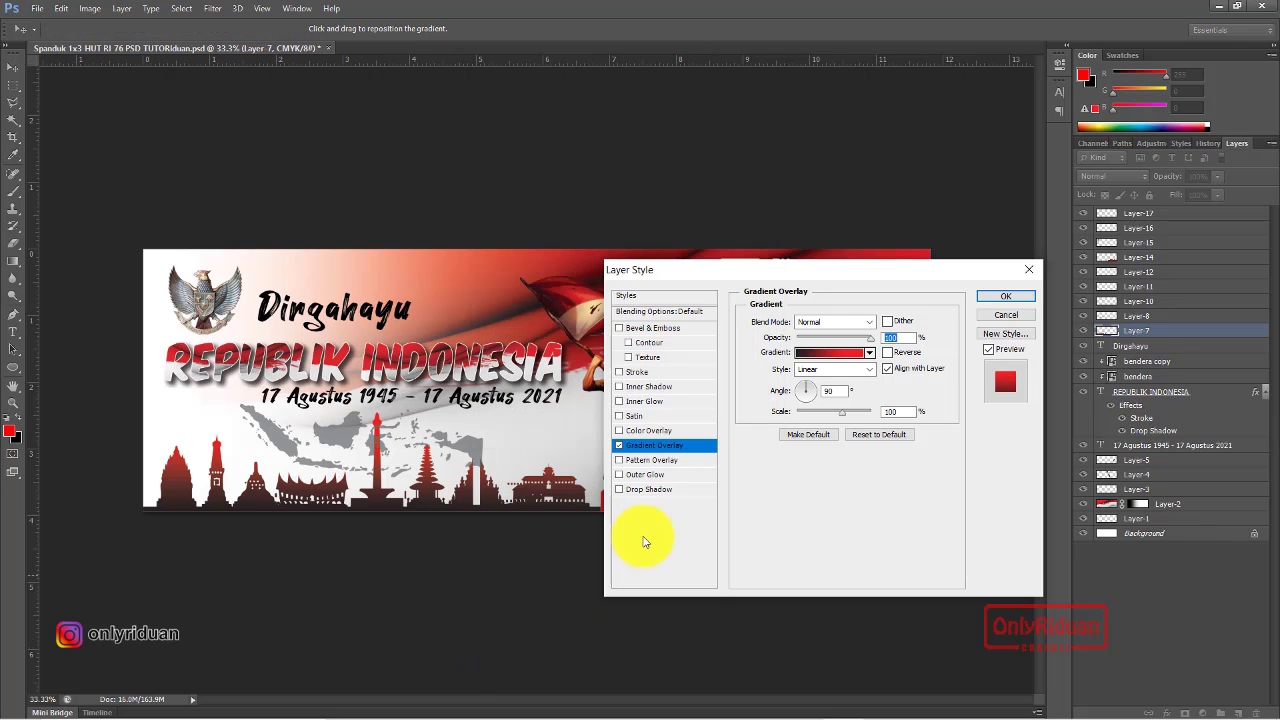
pyautogui.click(1006, 296)
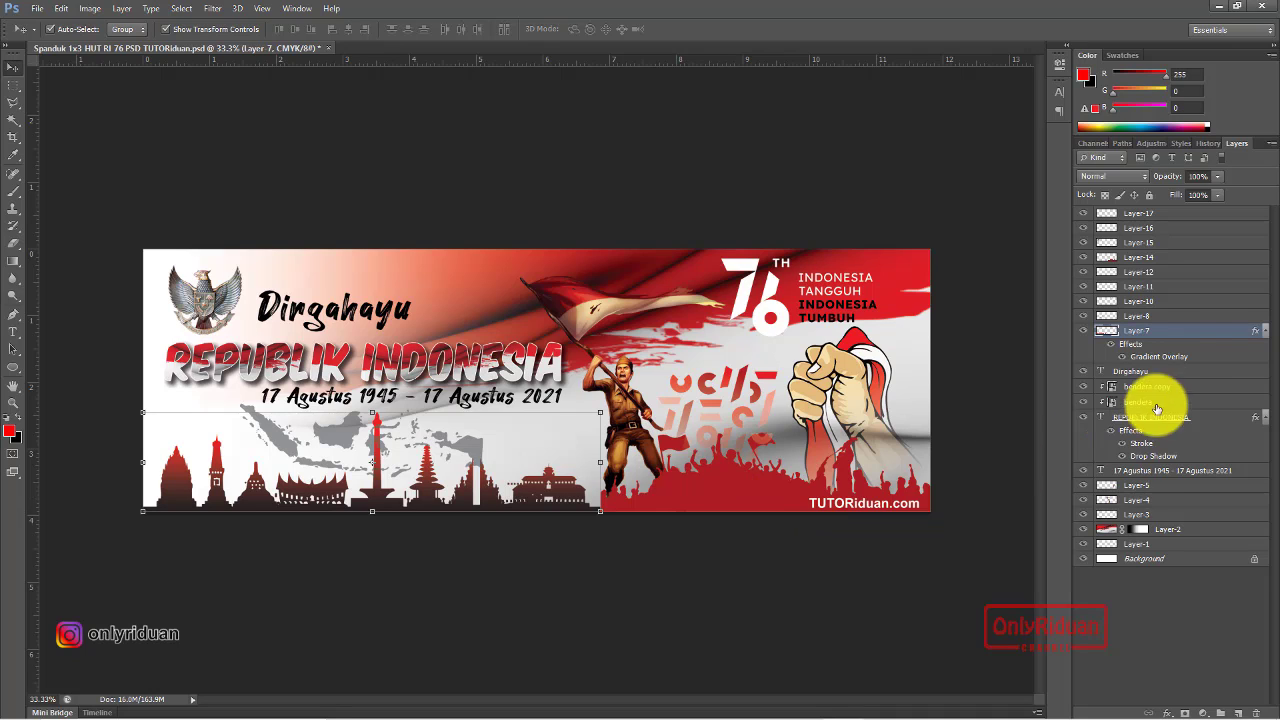
# - Copy Layer 7's layer style and paste it onto the Layer 14 crowd graphic
pyautogui.rightClick(1197, 334)
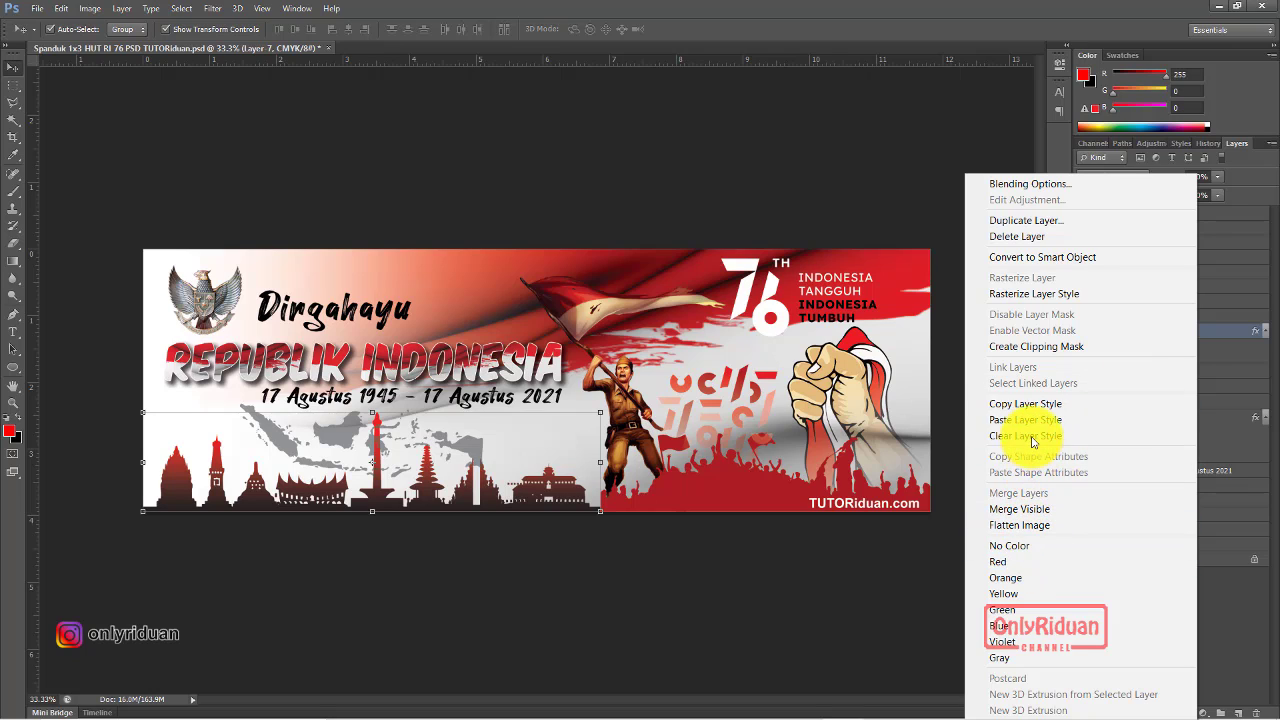
pyautogui.click(1033, 404)
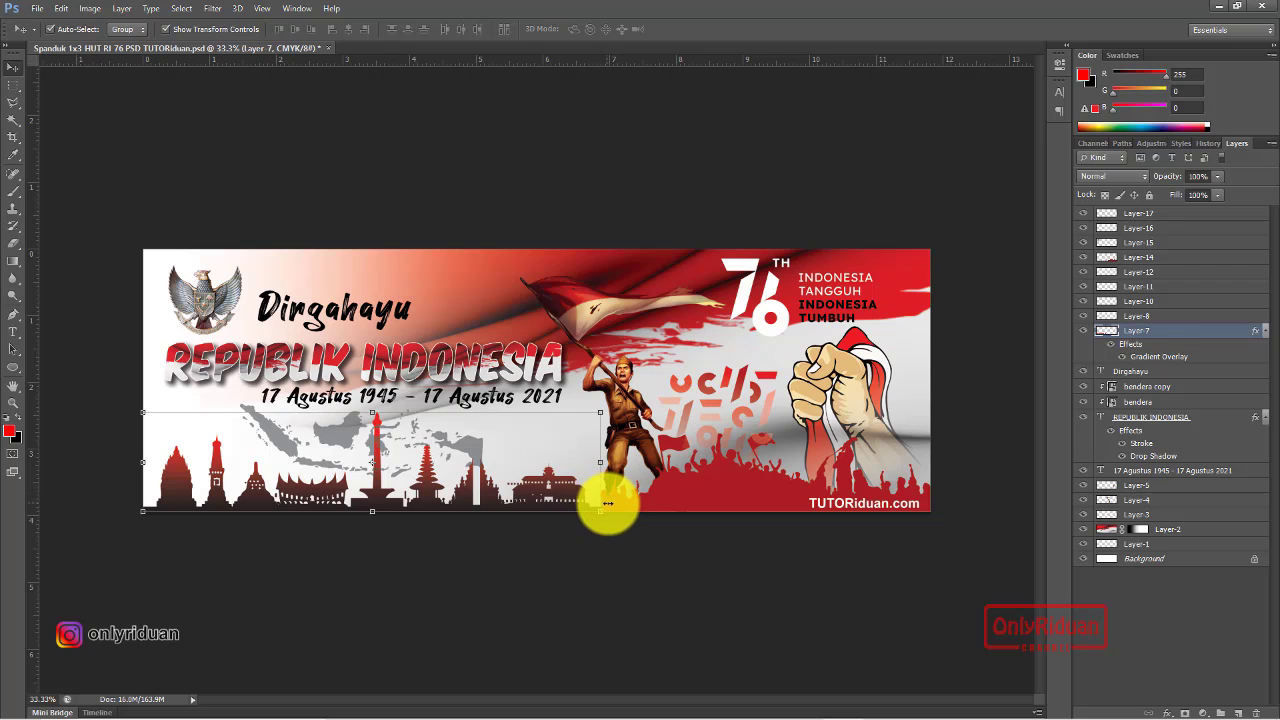
pyautogui.click(611, 506)
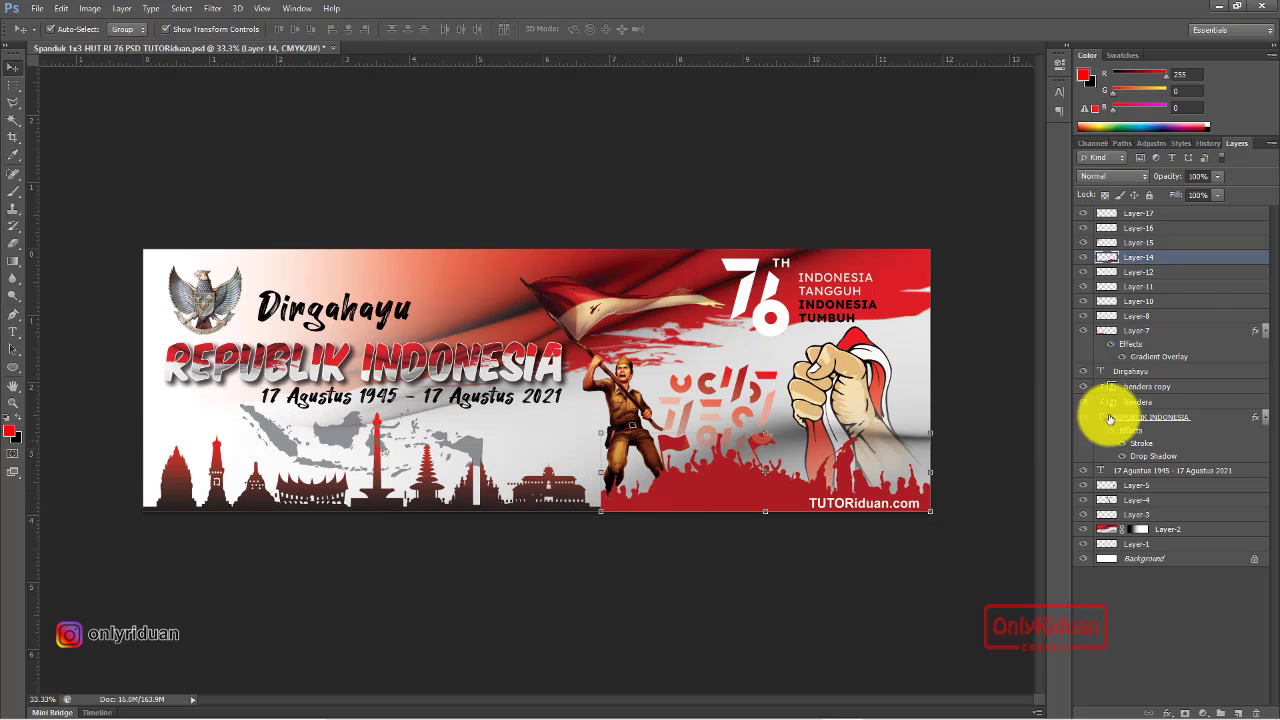
pyautogui.rightClick(1167, 263)
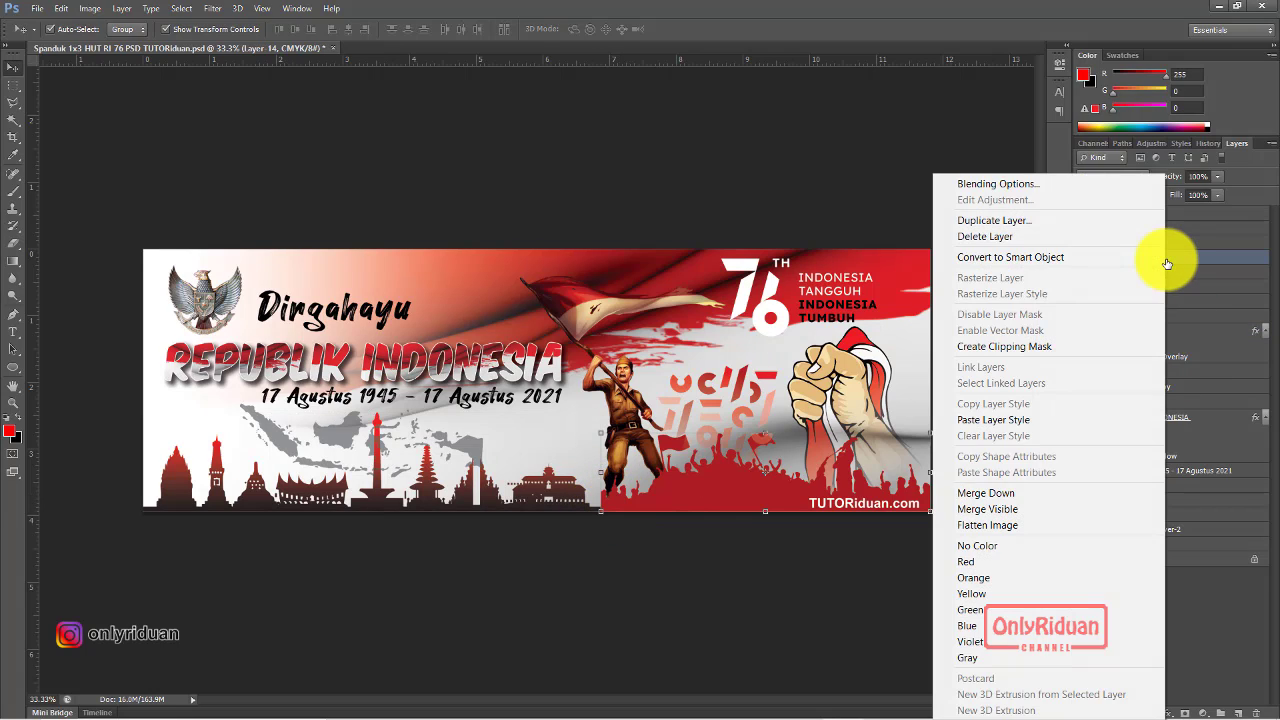
pyautogui.click(992, 419)
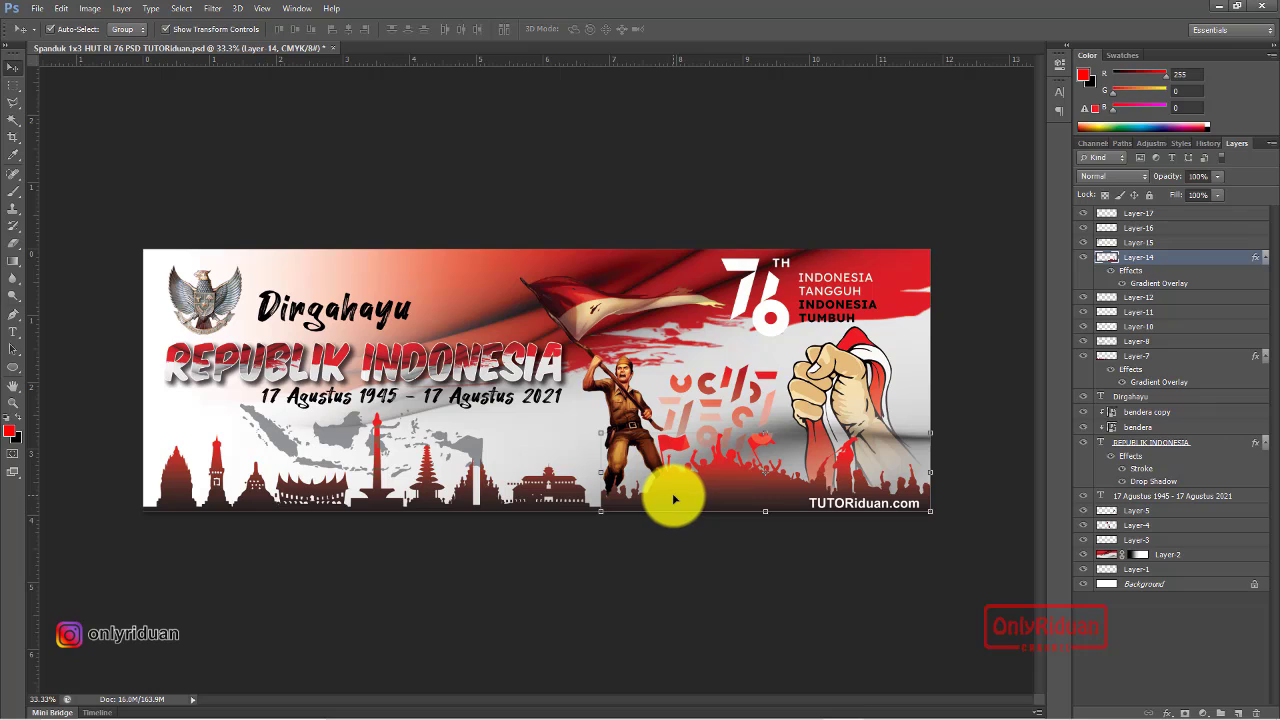
# - Give the 76 logo layer (Layer 10) a Drop Shadow: 75% opacity, 6 px distance, 6 px size
pyautogui.click(748, 288)
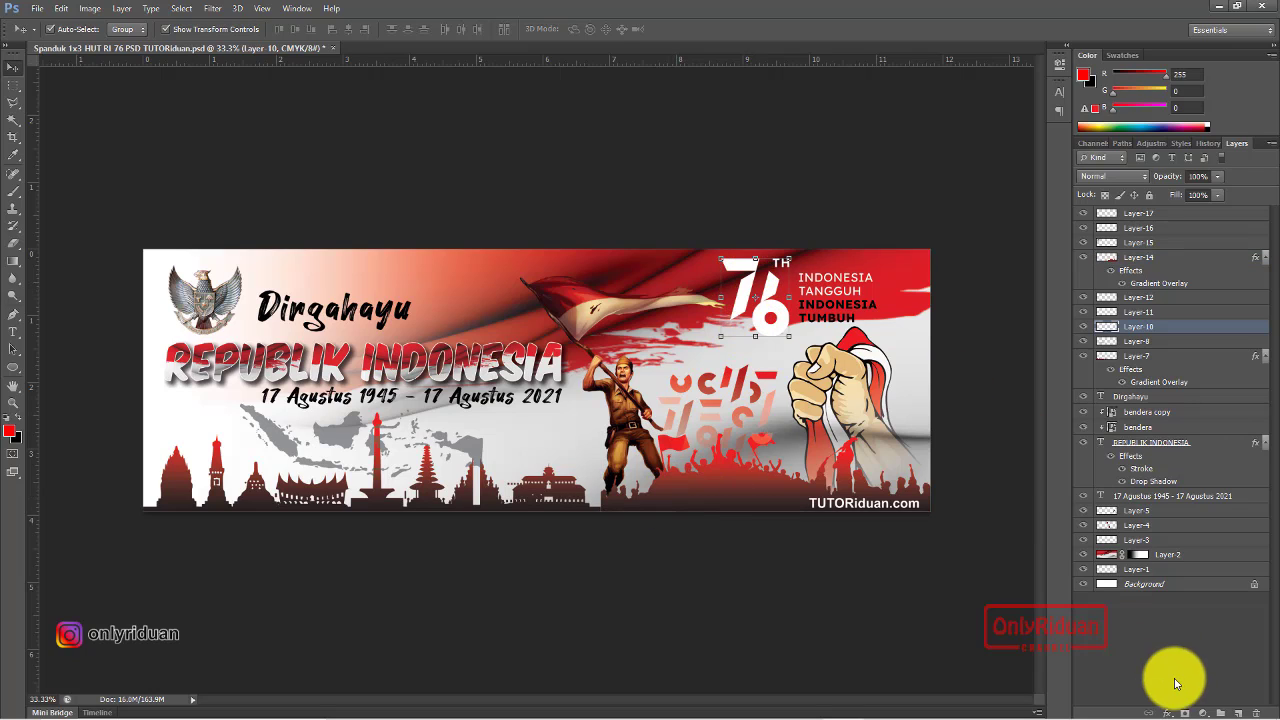
pyautogui.click(1170, 713)
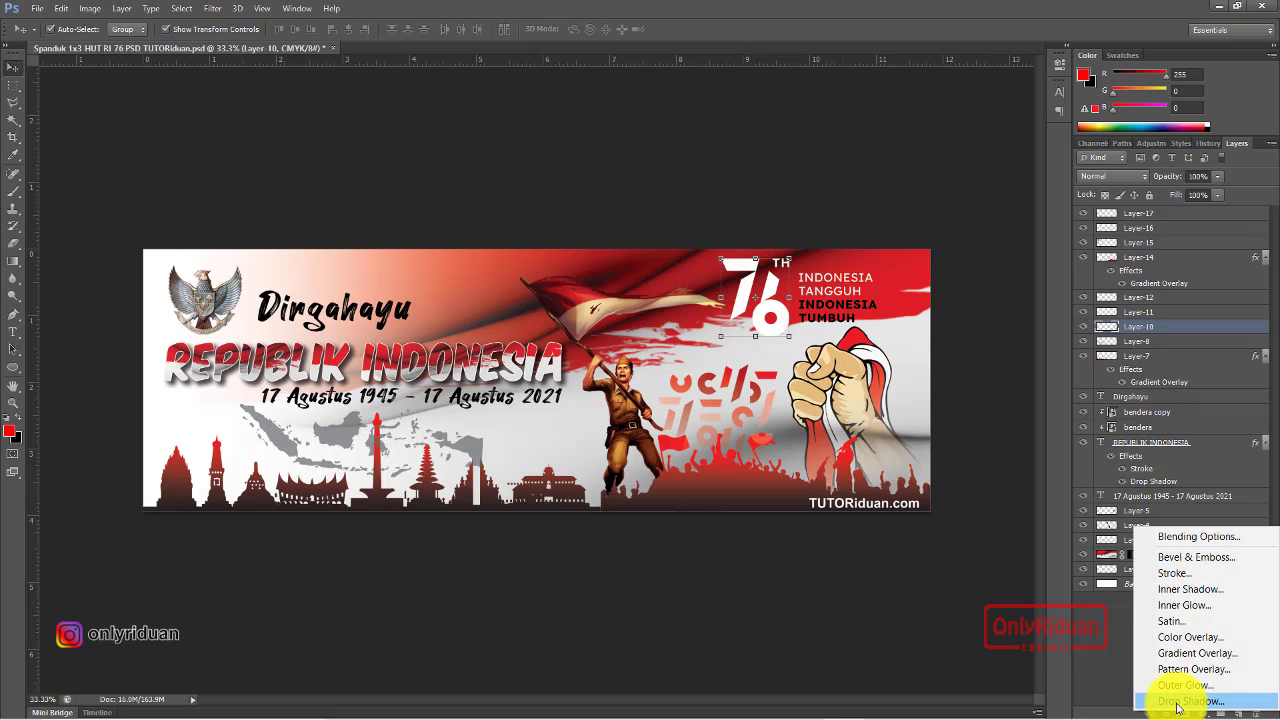
pyautogui.click(1178, 706)
pyautogui.moveTo(831, 277); pyautogui.dragTo(747, 386)
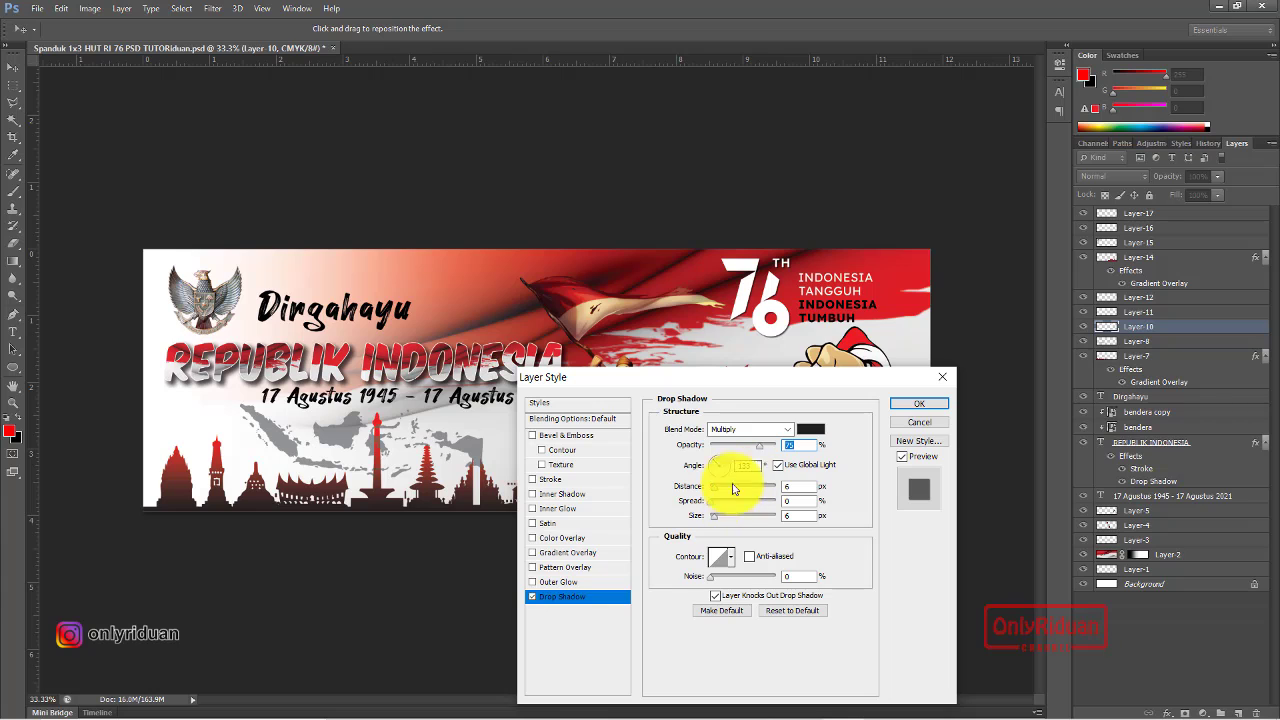
pyautogui.click(912, 406)
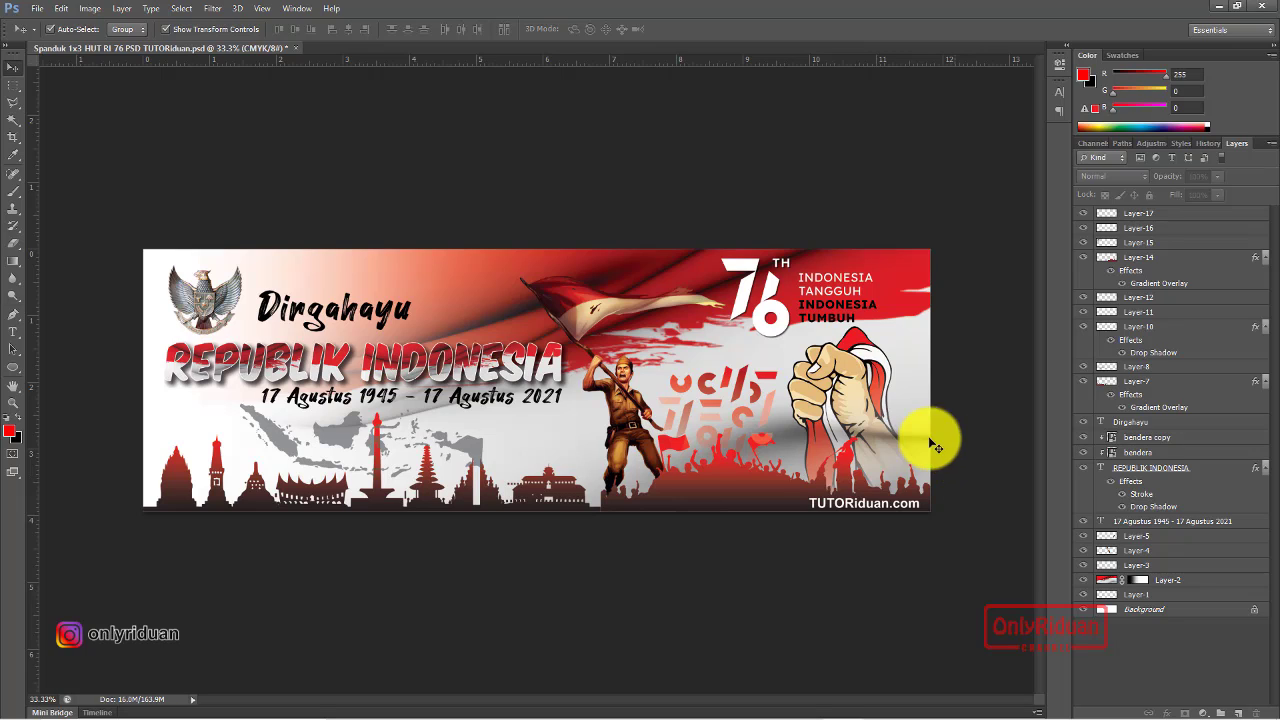
# - Return to CorelDRAW and group all 85 banner objects into one group
pyautogui.click(1222, 7)
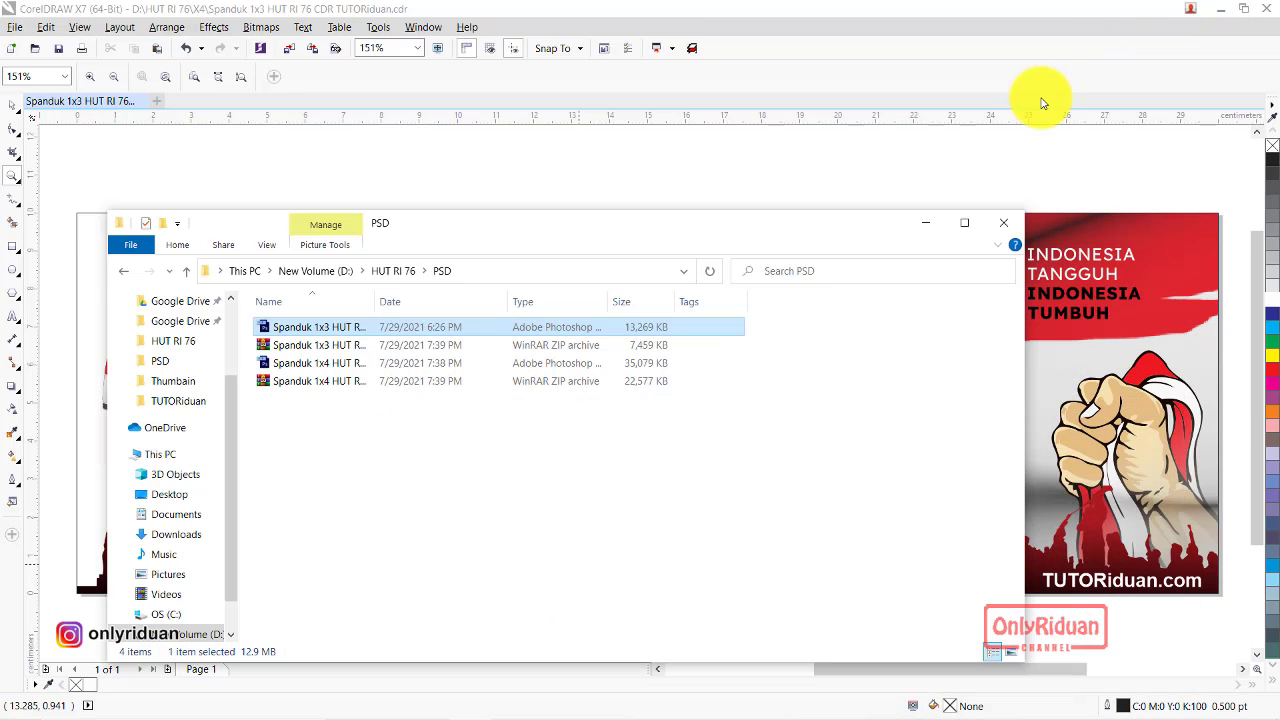
pyautogui.click(803, 708)
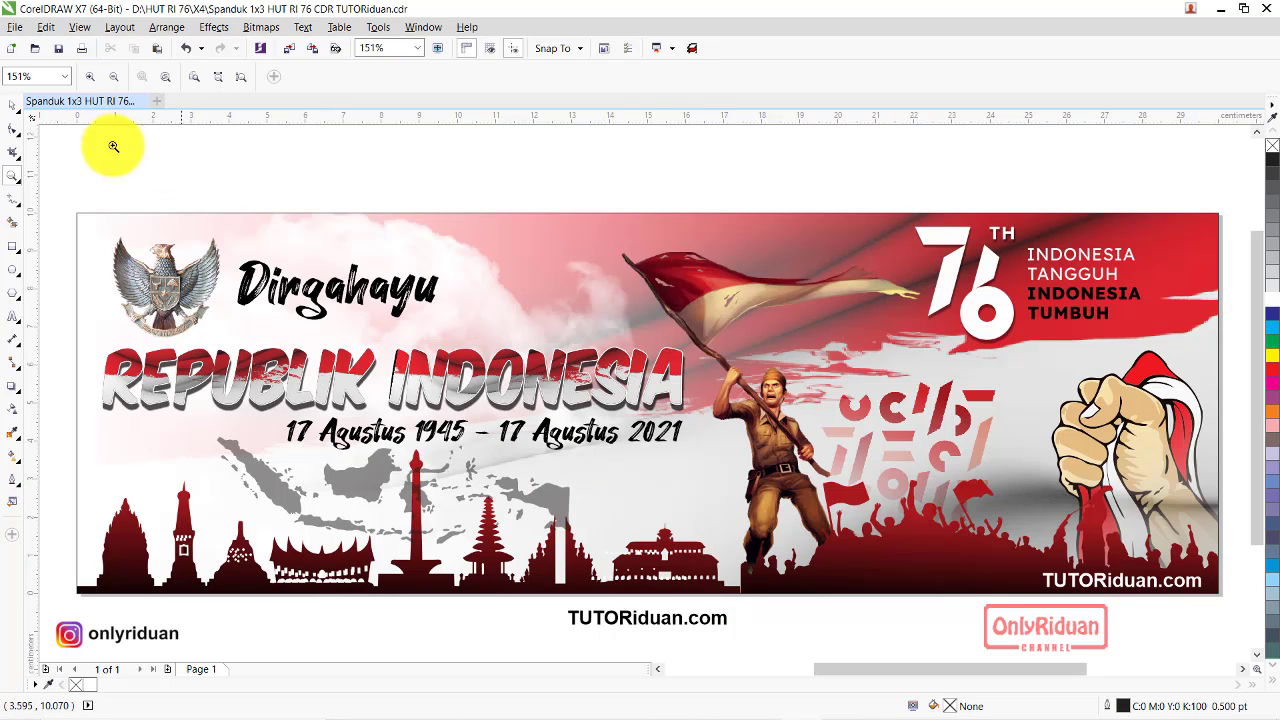
pyautogui.click(17, 104)
pyautogui.moveTo(63, 177); pyautogui.dragTo(1234, 596)
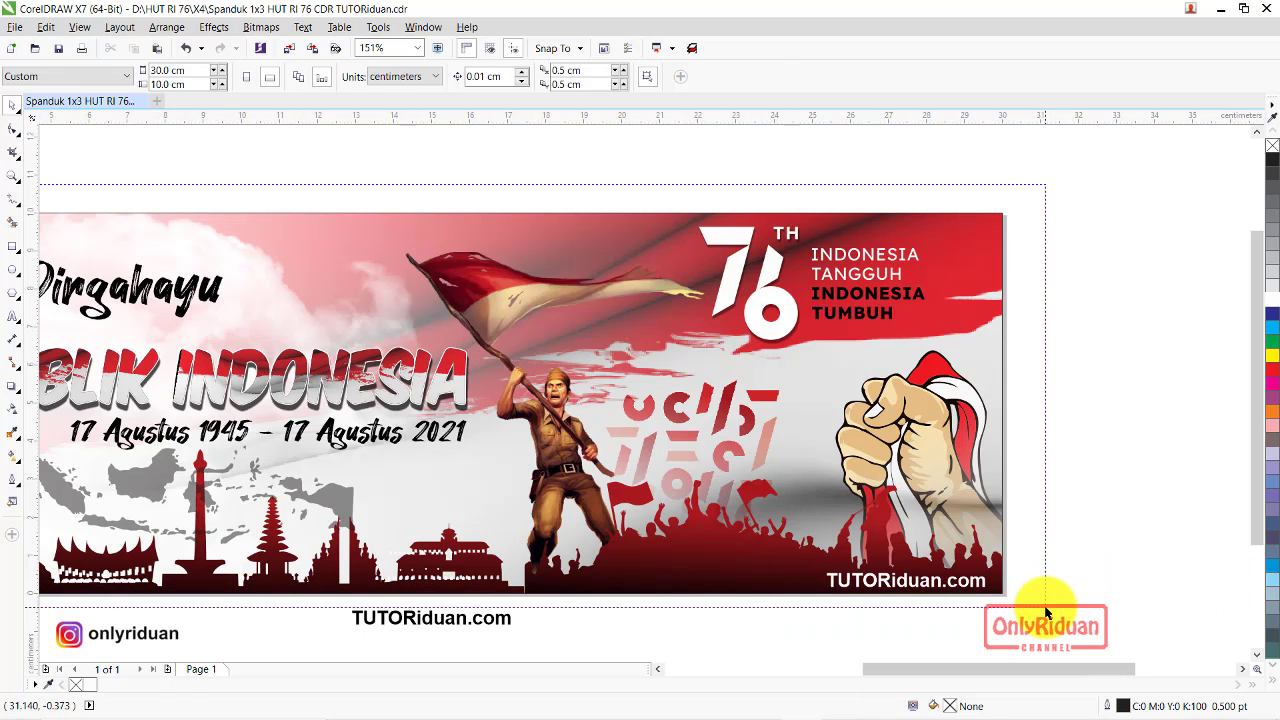
pyautogui.hotkey('ctrl', 'a')
pyautogui.scroll(-2, 803, 423)
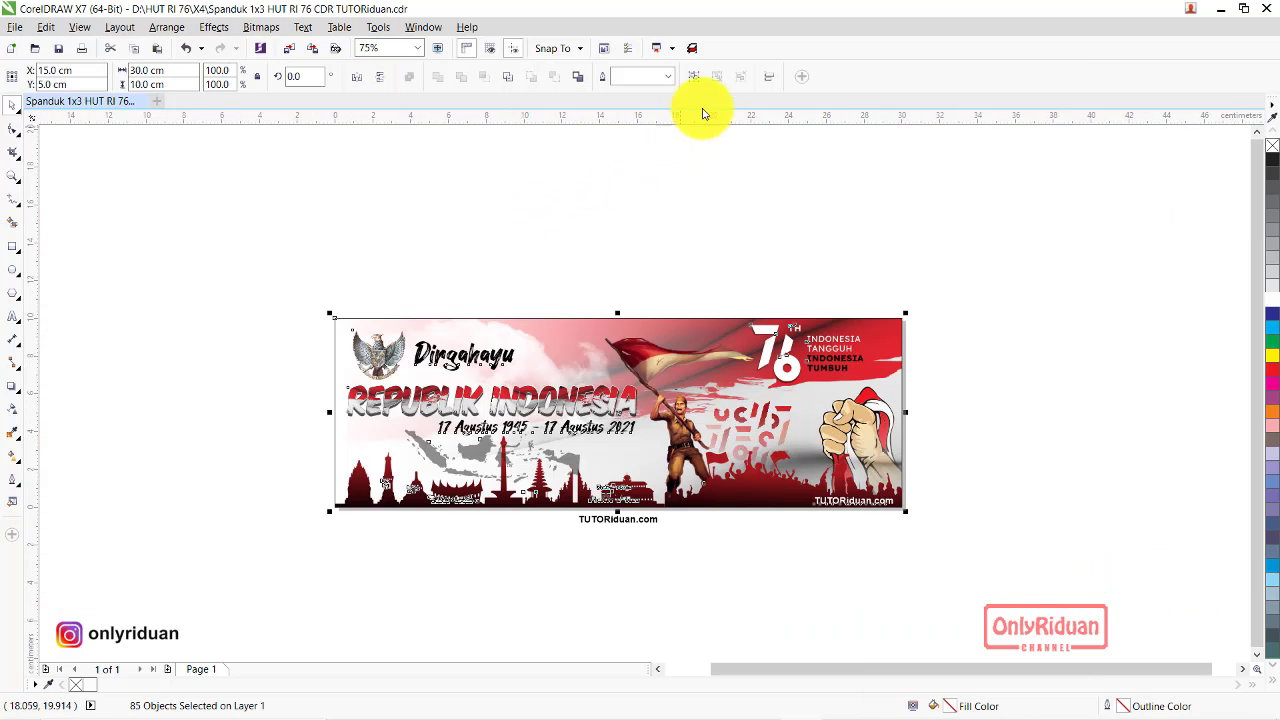
pyautogui.click(694, 76)
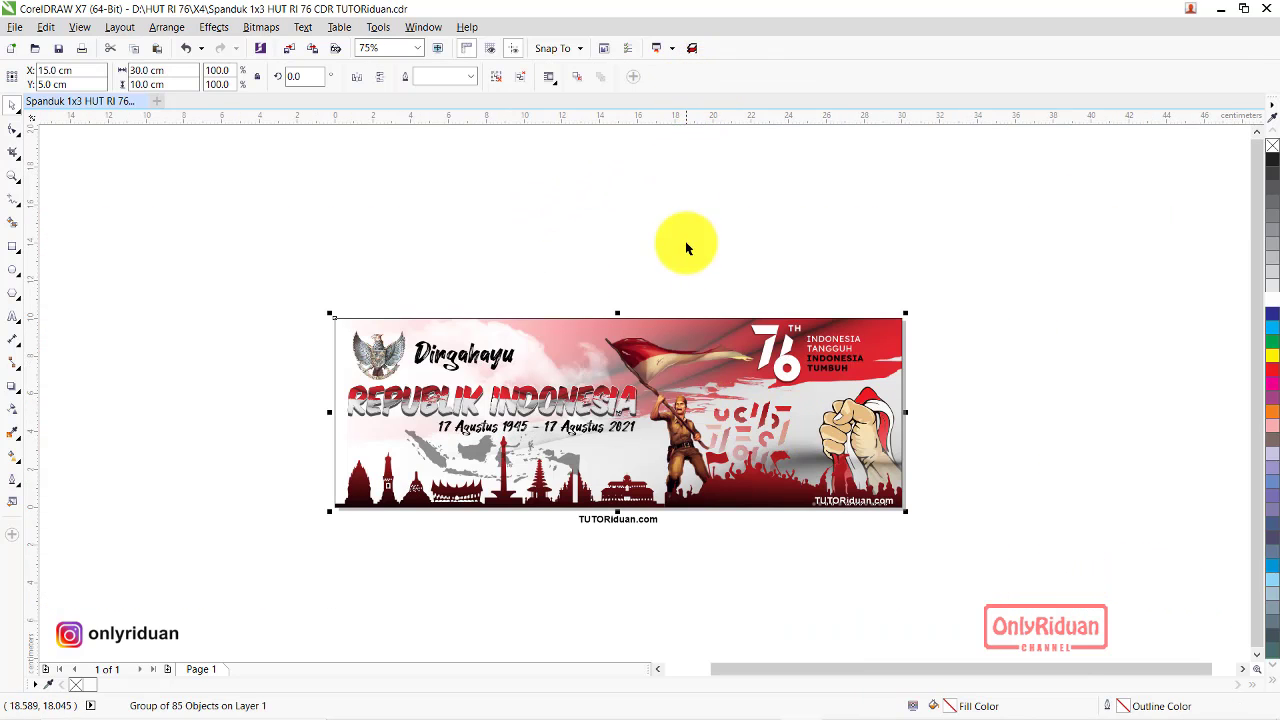
# - Delete the TUTORiduan.com caption below the banner and reselect the grouped banner
pyautogui.click(632, 524)
pyautogui.press('Delete')
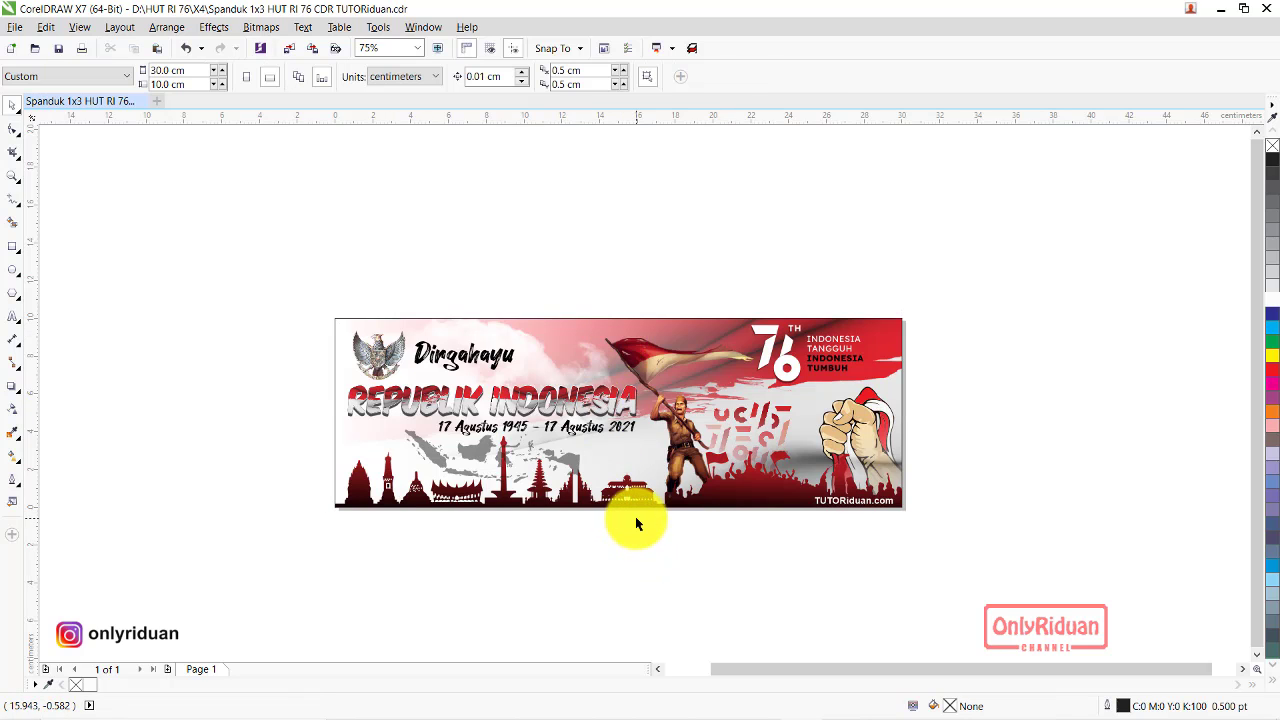
pyautogui.click(457, 360)
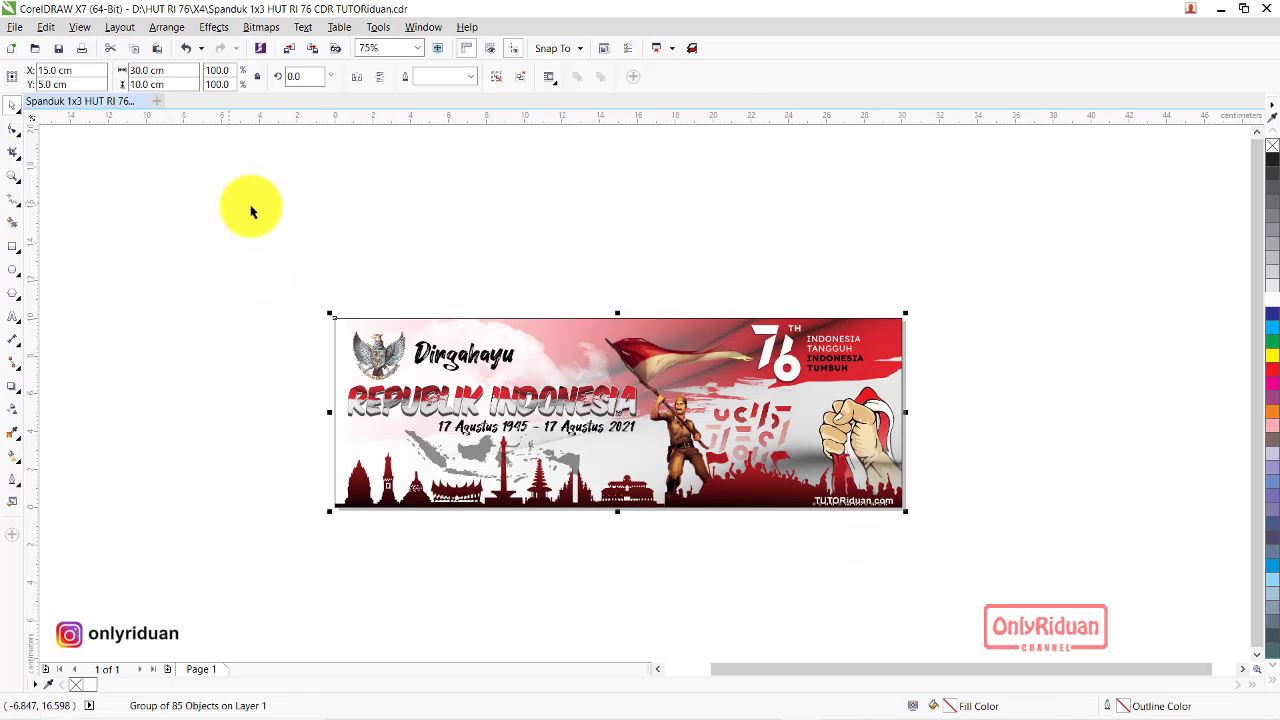
pyautogui.click(15, 26)
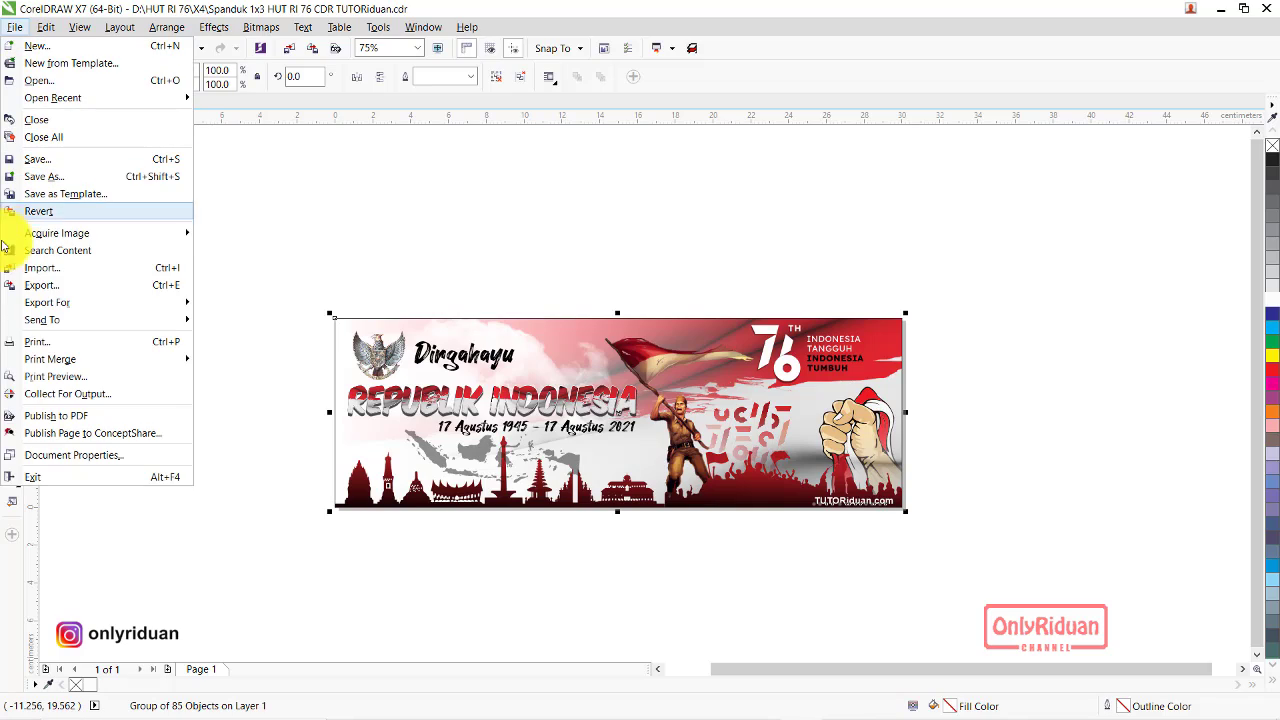
# - Start exporting the banner, then create and open a CETAK folder inside D:\HUT RI 76
pyautogui.click(37, 287)
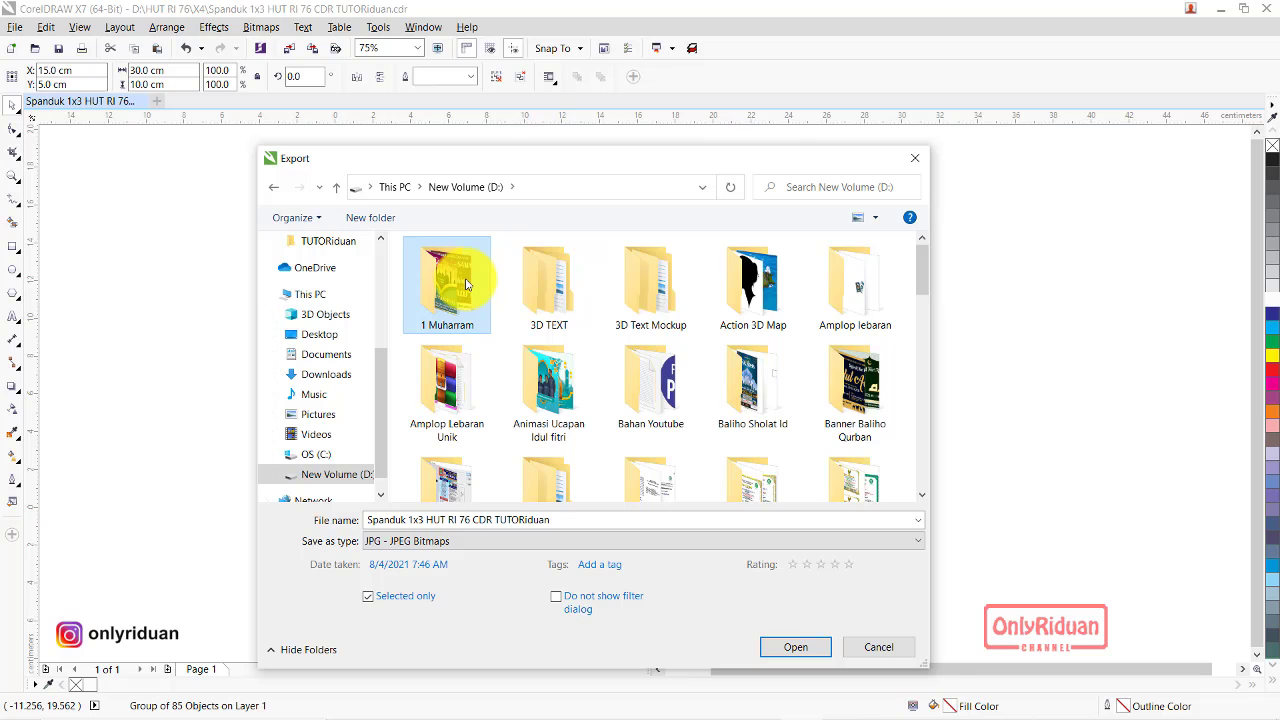
pyautogui.scroll(-5, 465, 285)
pyautogui.doubleClick(765, 278)
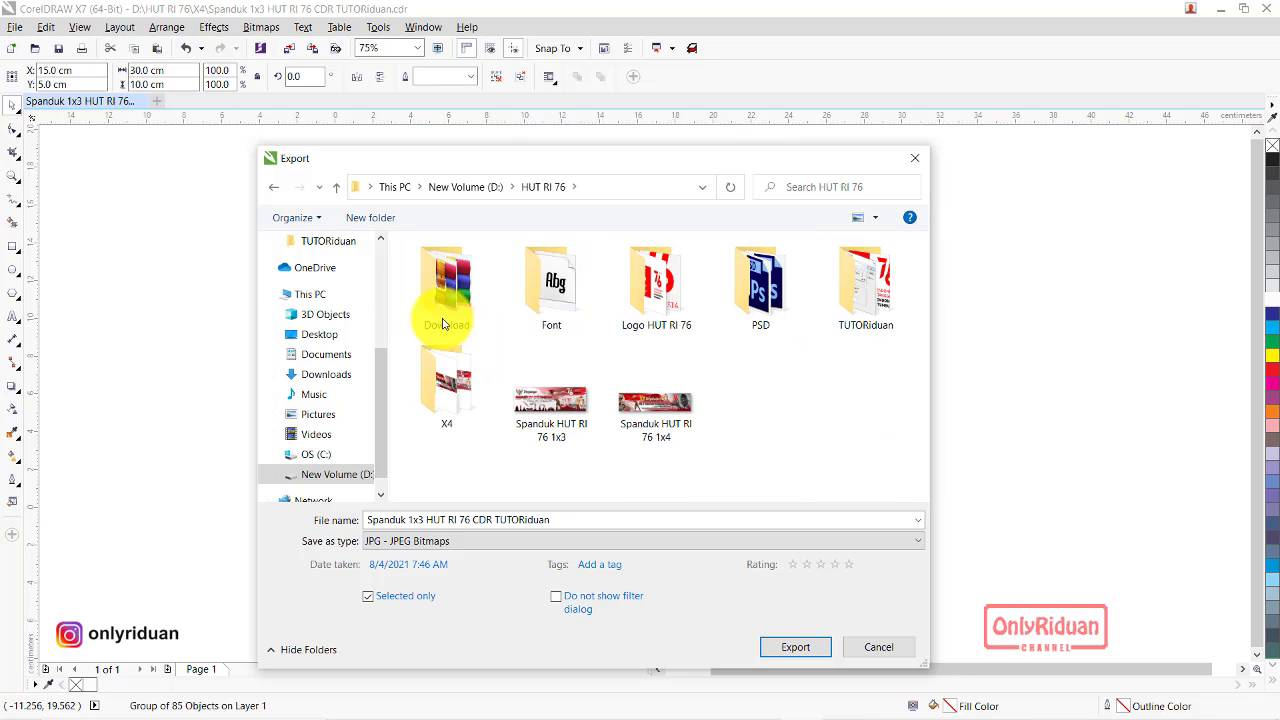
pyautogui.click(352, 217)
pyautogui.write('CETAK')
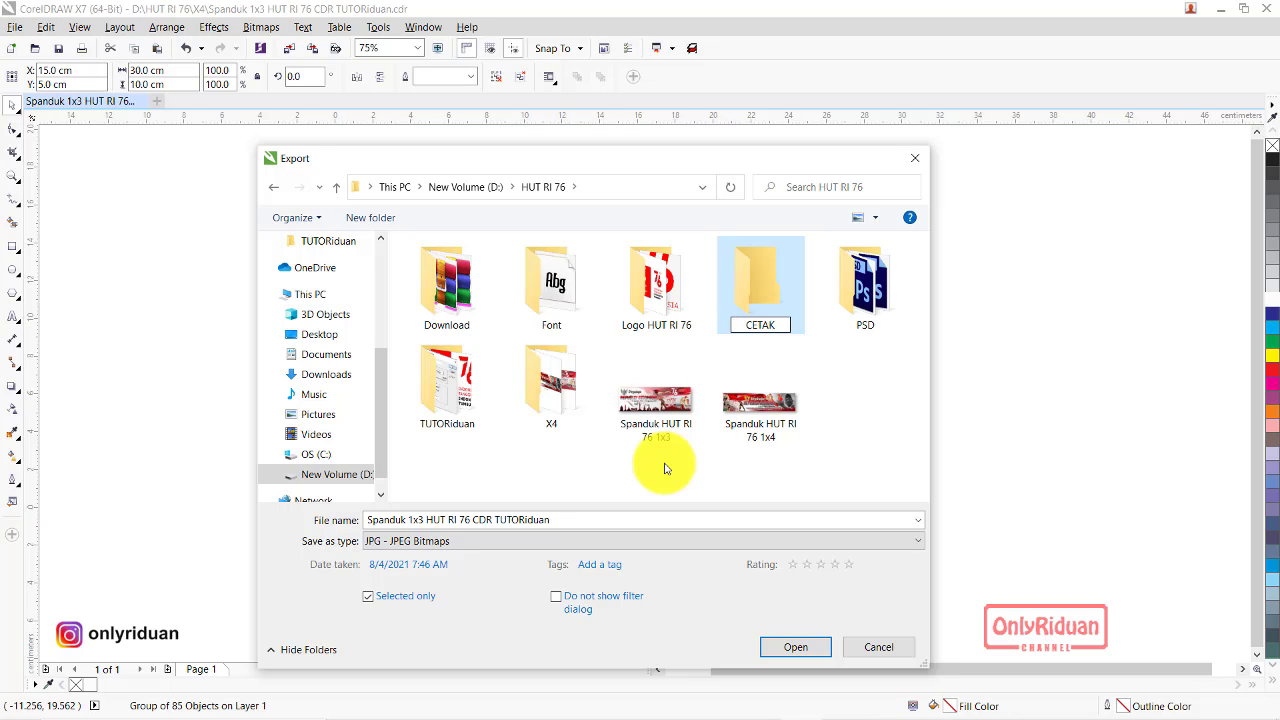
pyautogui.press('Return')
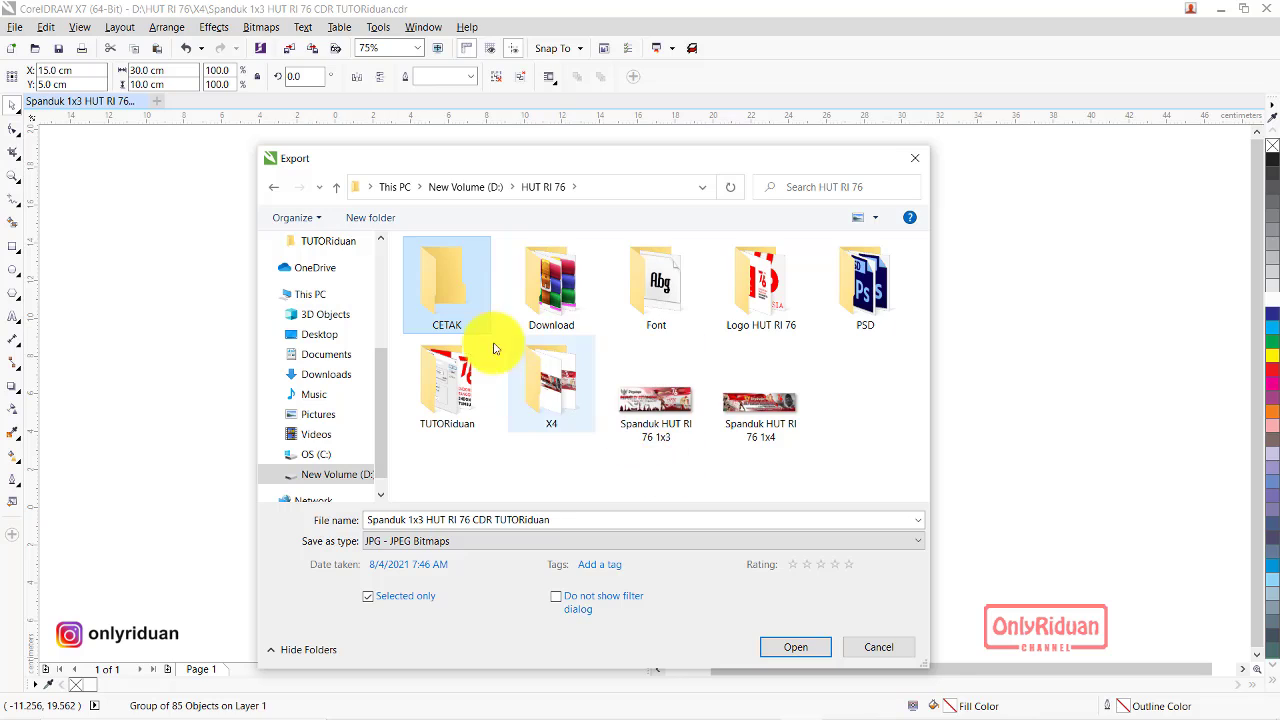
pyautogui.doubleClick(449, 272)
# - Create COREL and Photoshop folders in CETAK, open COREL, and name the file 'Spanduk 1x3m 1 lembar MA'
pyautogui.click(370, 217)
pyautogui.write('C')
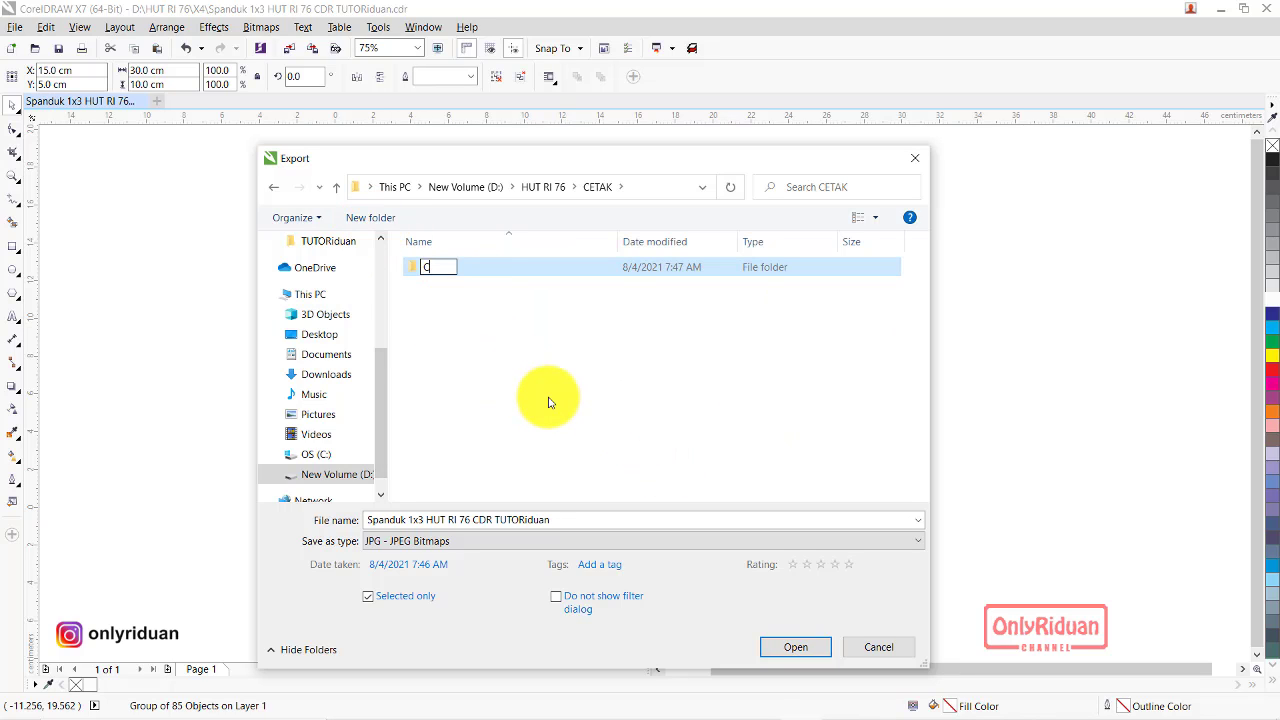
pyautogui.write('OREL')
pyautogui.press('Return')
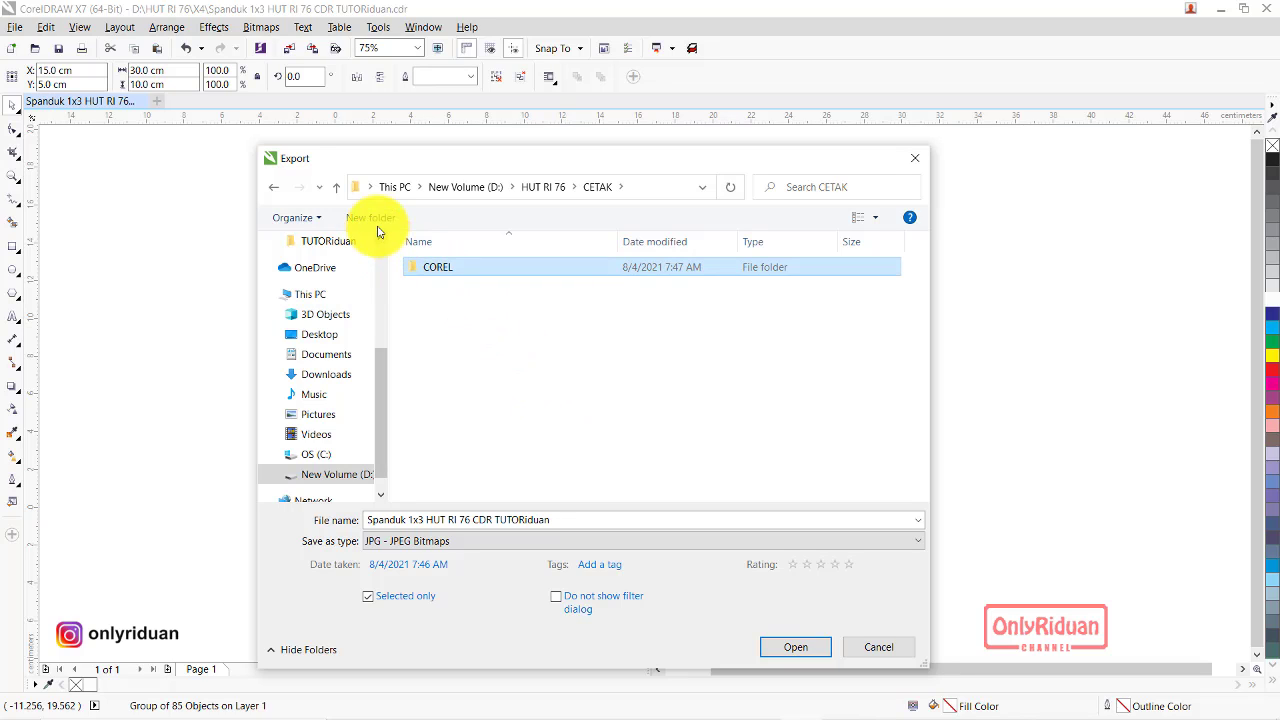
pyautogui.click(370, 217)
pyautogui.write('Photoshop')
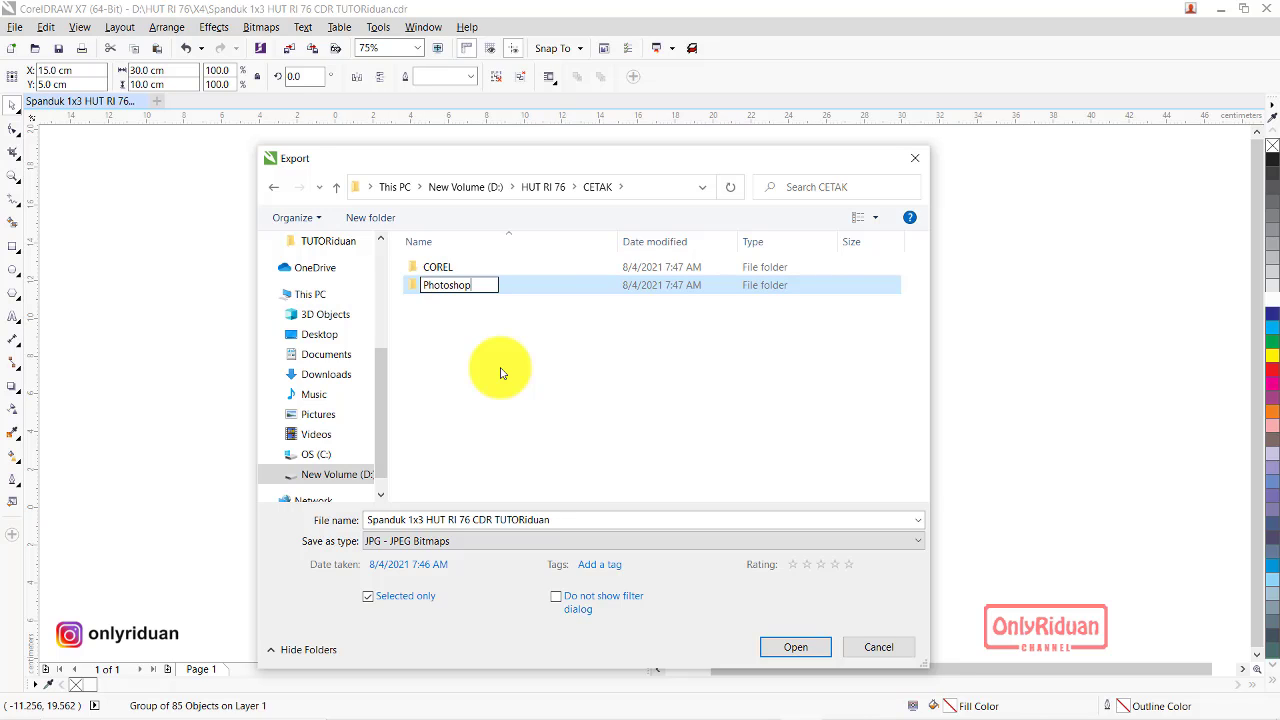
pyautogui.press('Return')
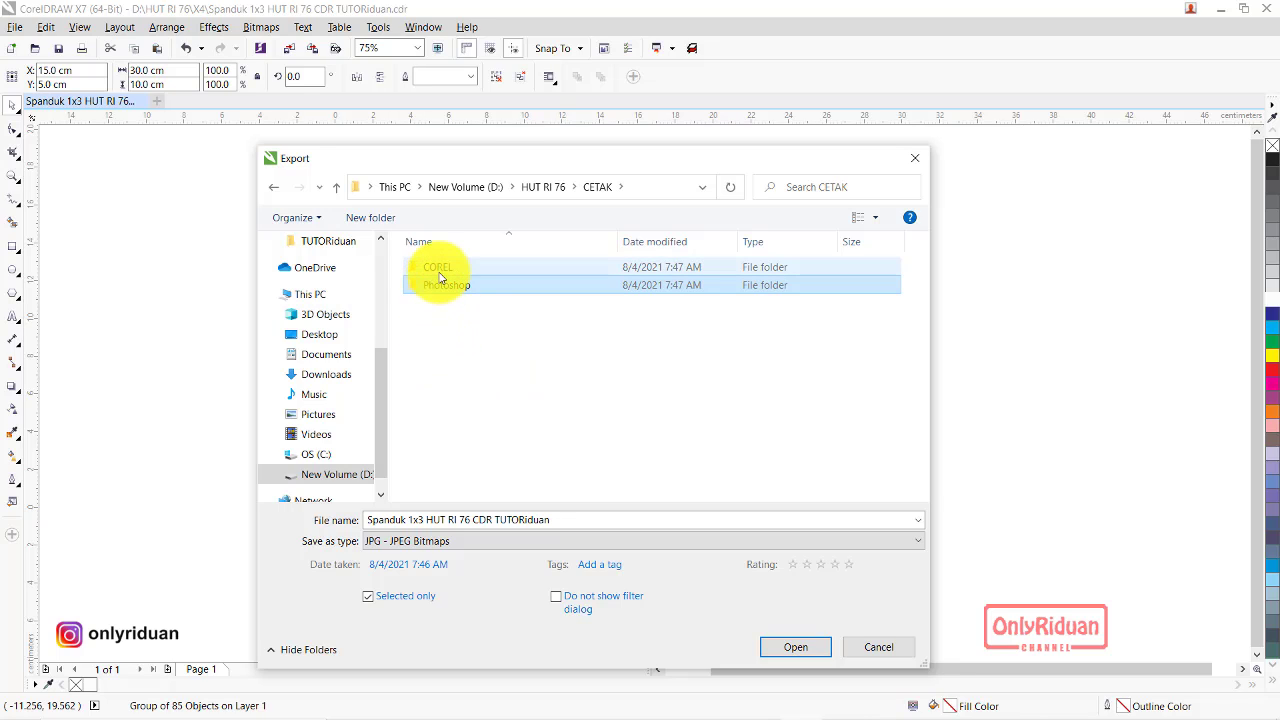
pyautogui.click(438, 270)
pyautogui.doubleClick(438, 270)
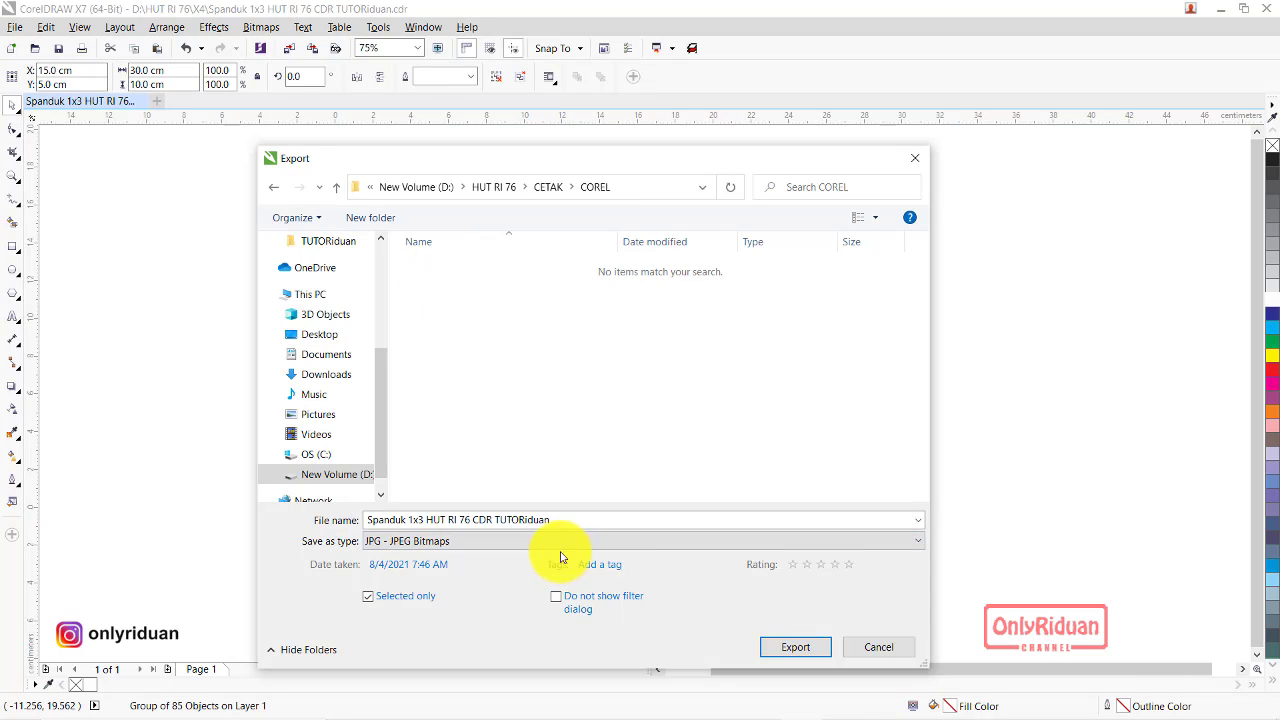
pyautogui.click(570, 521)
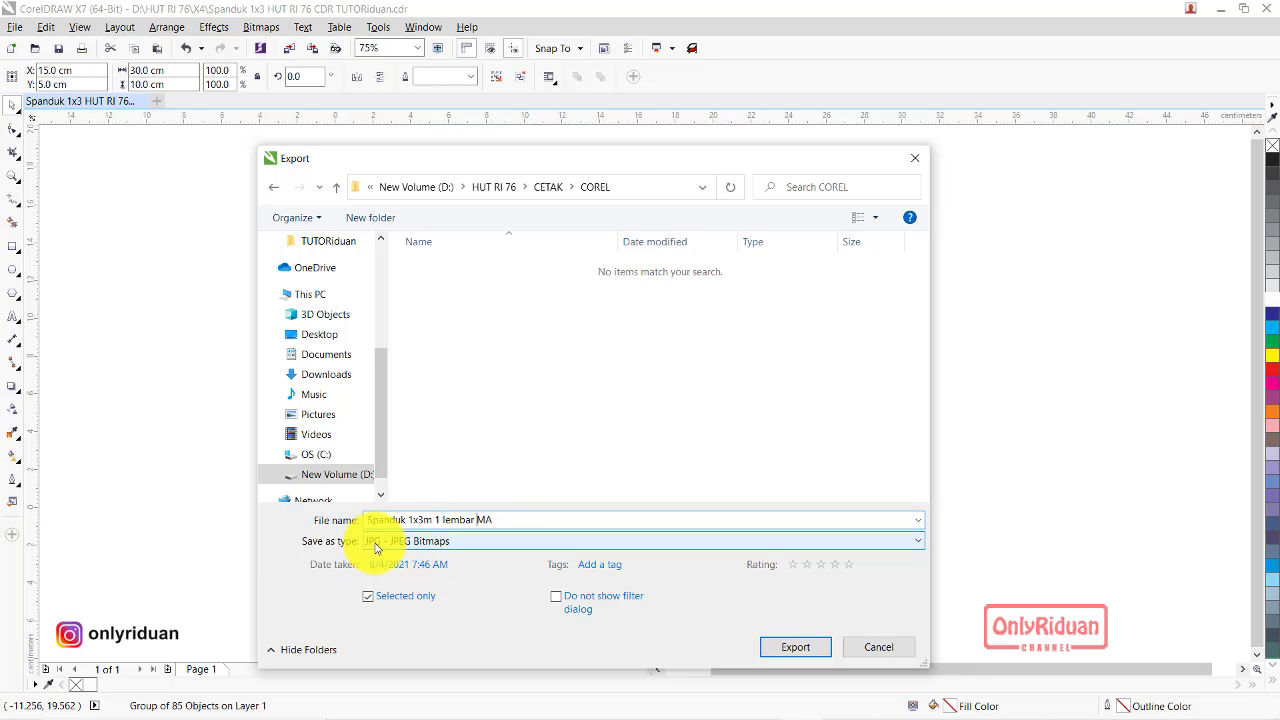
# - Export to JPEG at 100 dpi, sized in centimetres to 300 × 100.13 cm
pyautogui.click(795, 647)
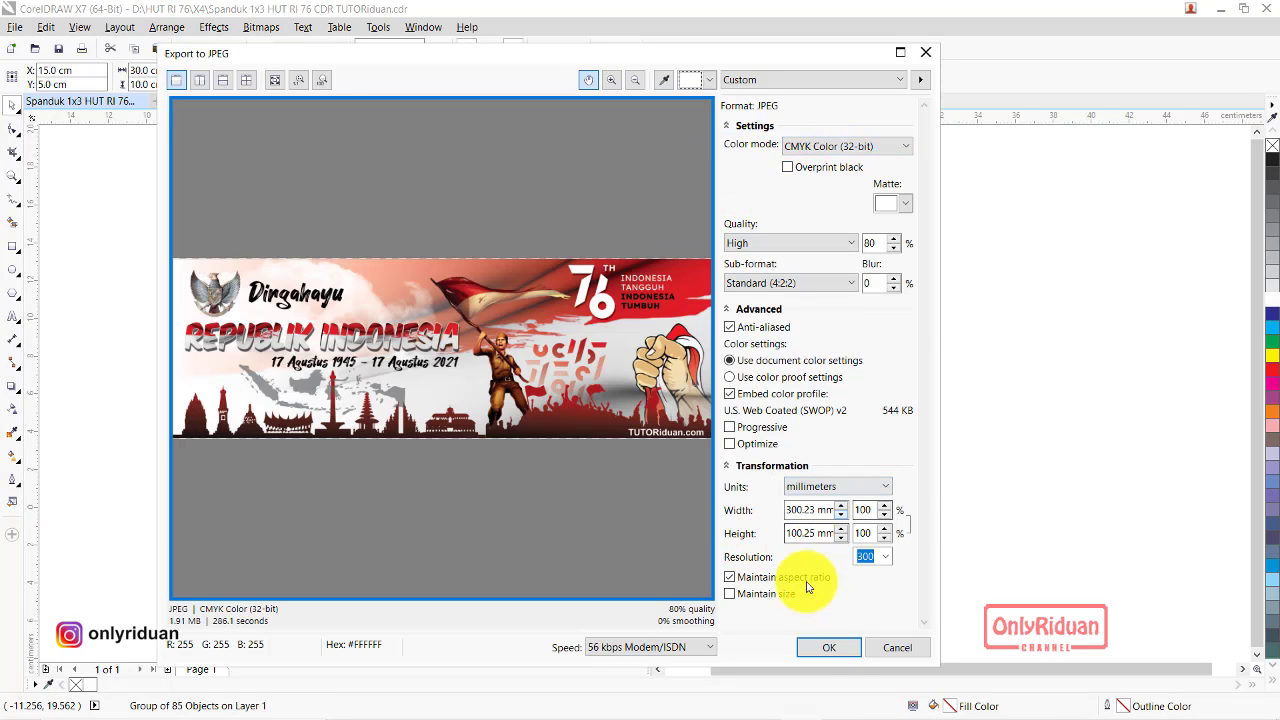
pyautogui.click(884, 558)
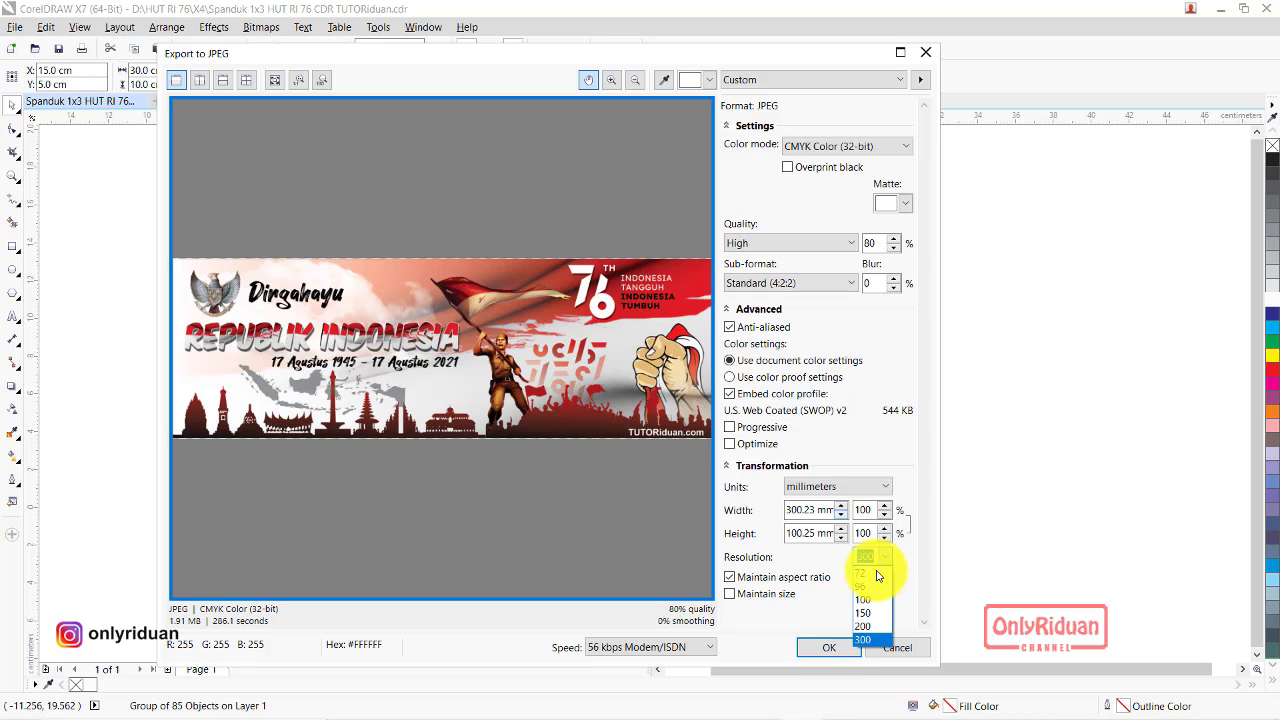
pyautogui.click(869, 601)
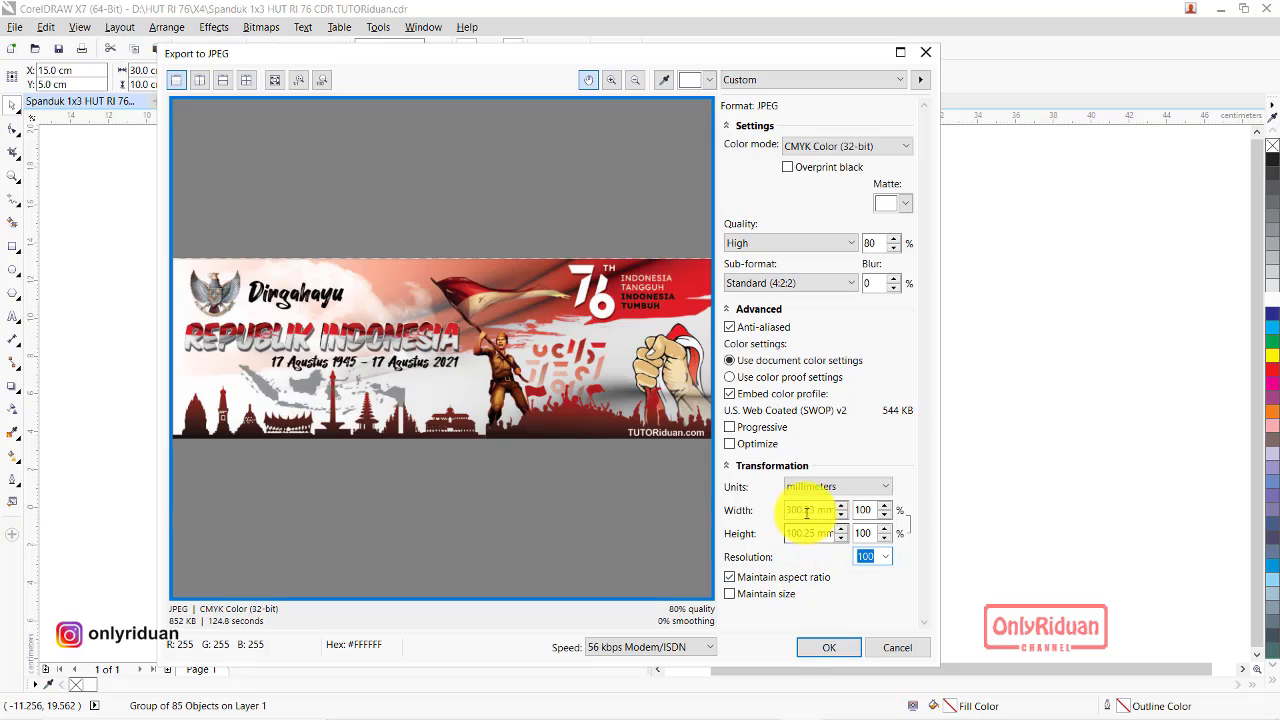
pyautogui.click(818, 486)
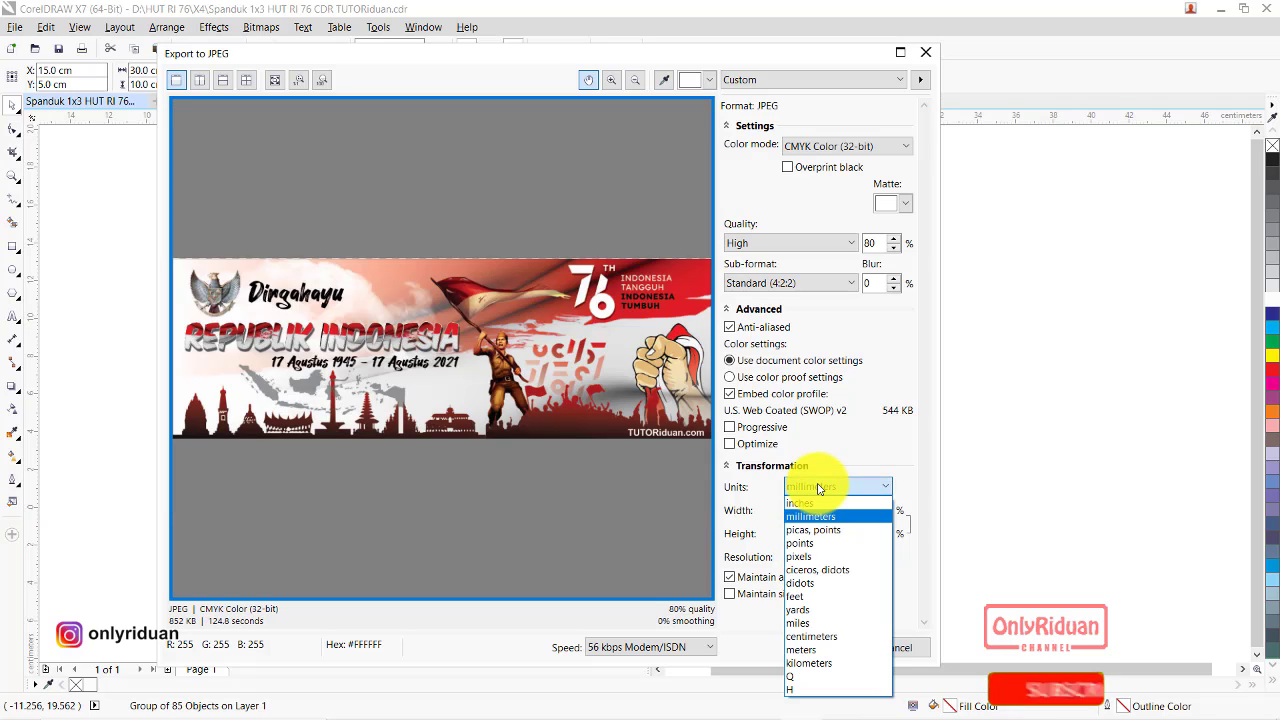
pyautogui.click(816, 637)
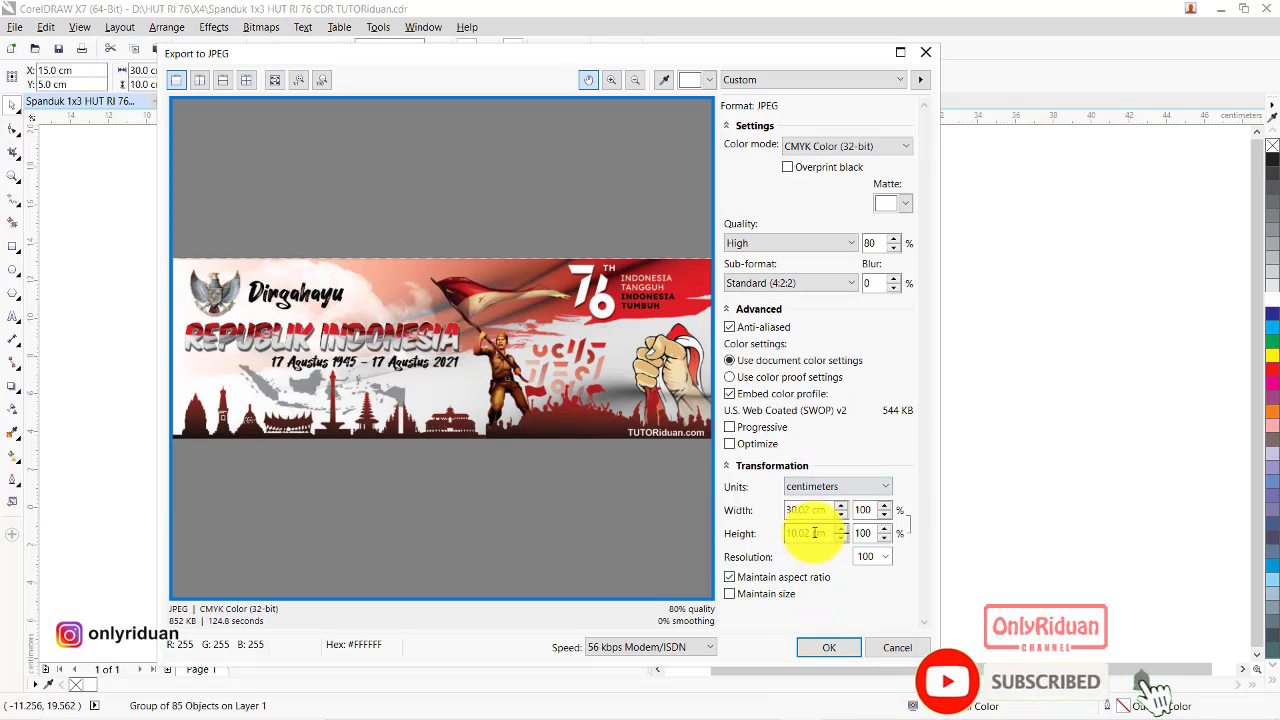
pyautogui.doubleClick(809, 509)
pyautogui.write('300')
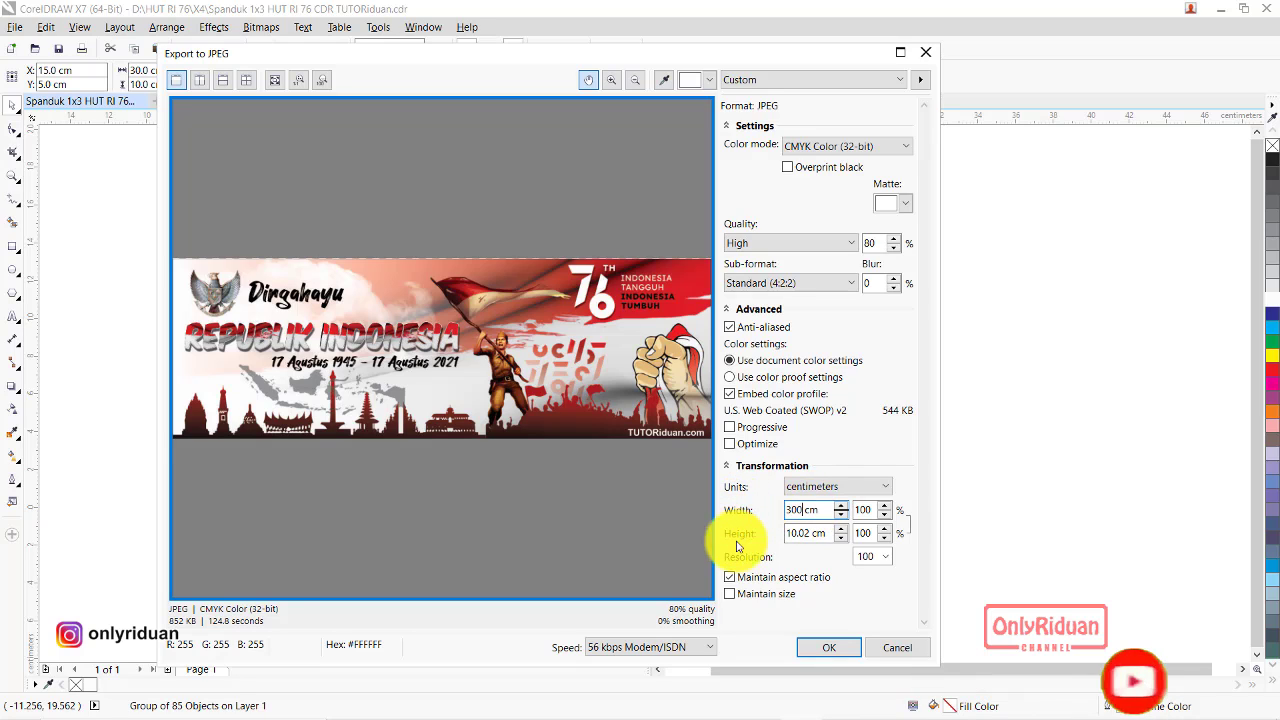
pyautogui.click(806, 533)
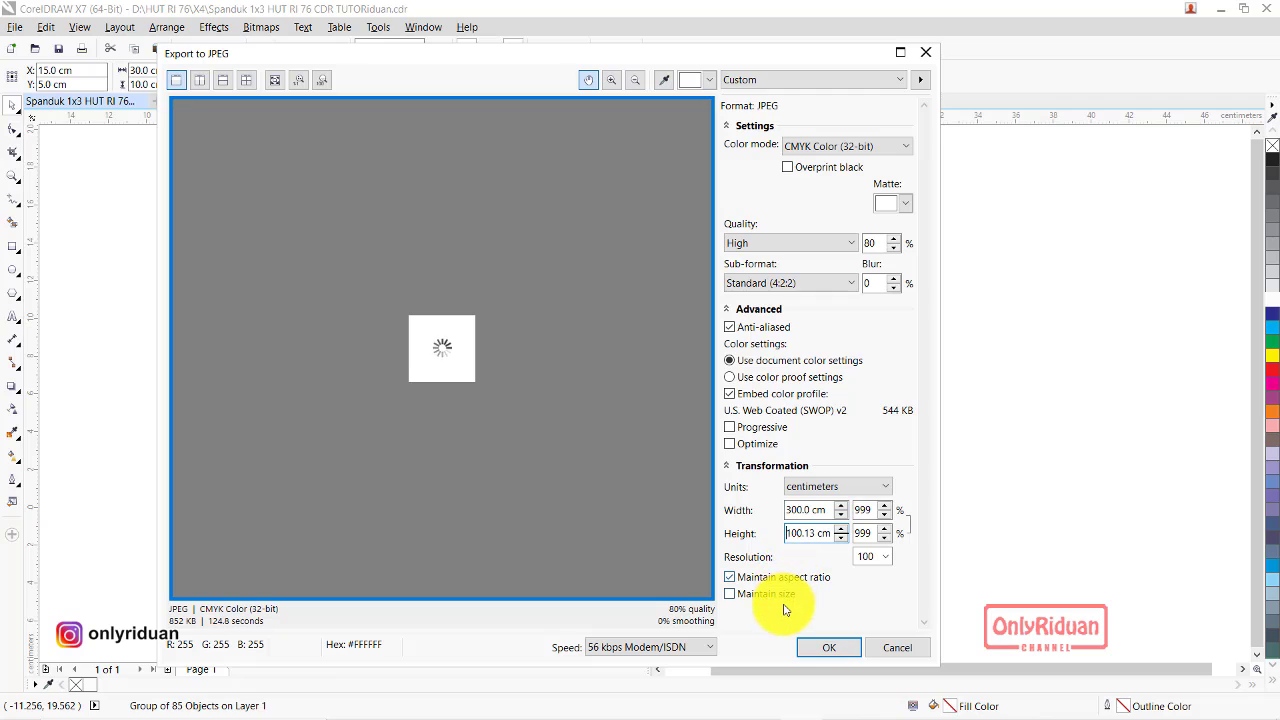
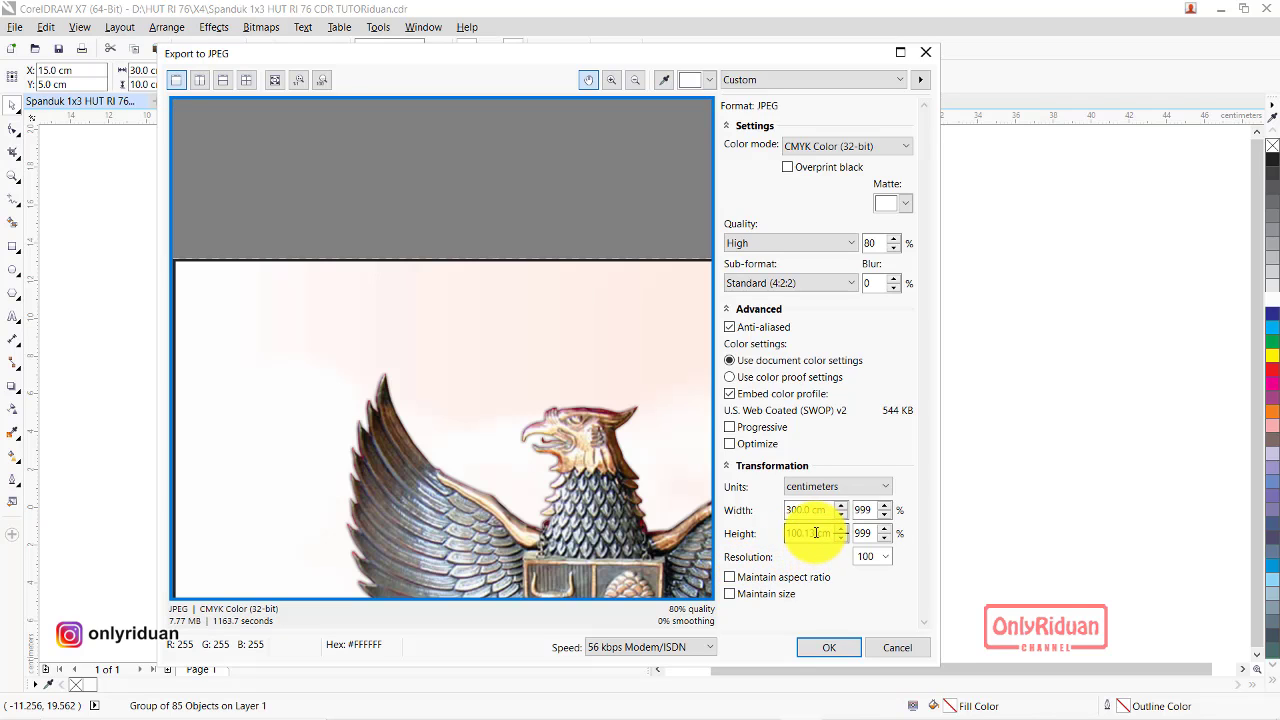
# - Set the JPEG export height to 100 cm, with width 300 cm at 100 dpi
pyautogui.moveTo(816, 533); pyautogui.dragTo(722, 533)
pyautogui.write('1')
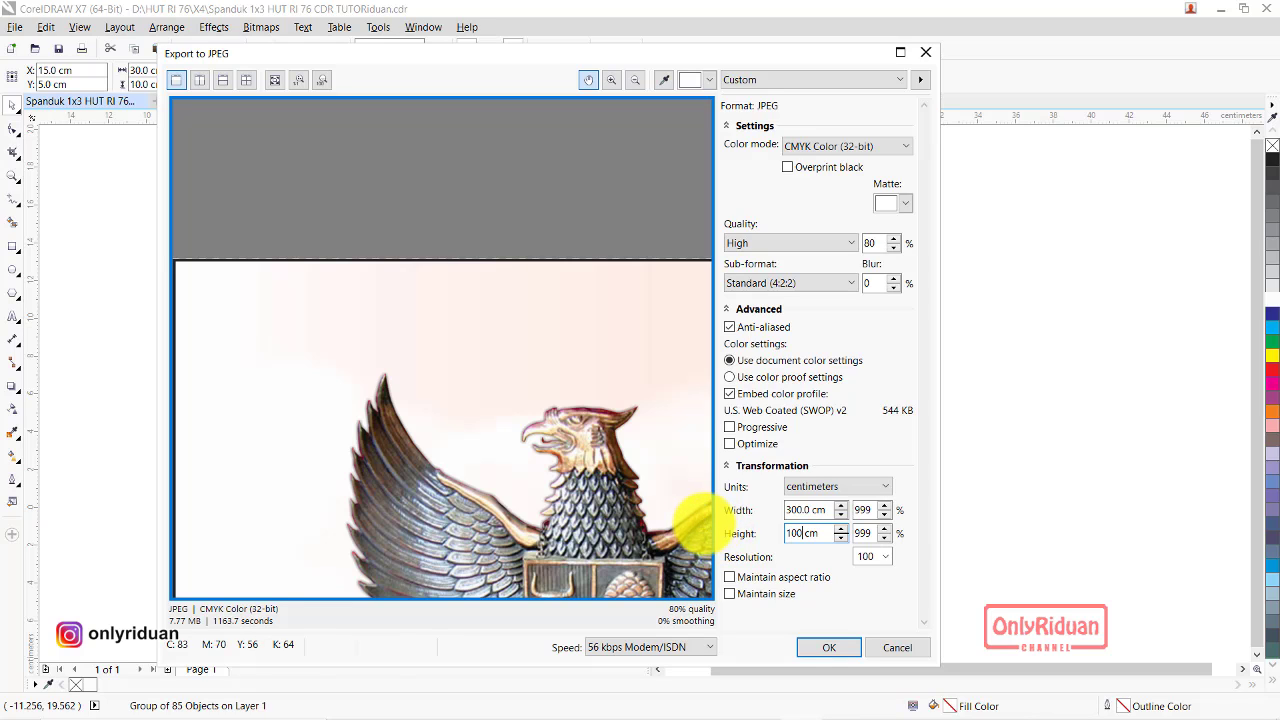
pyautogui.click(790, 510)
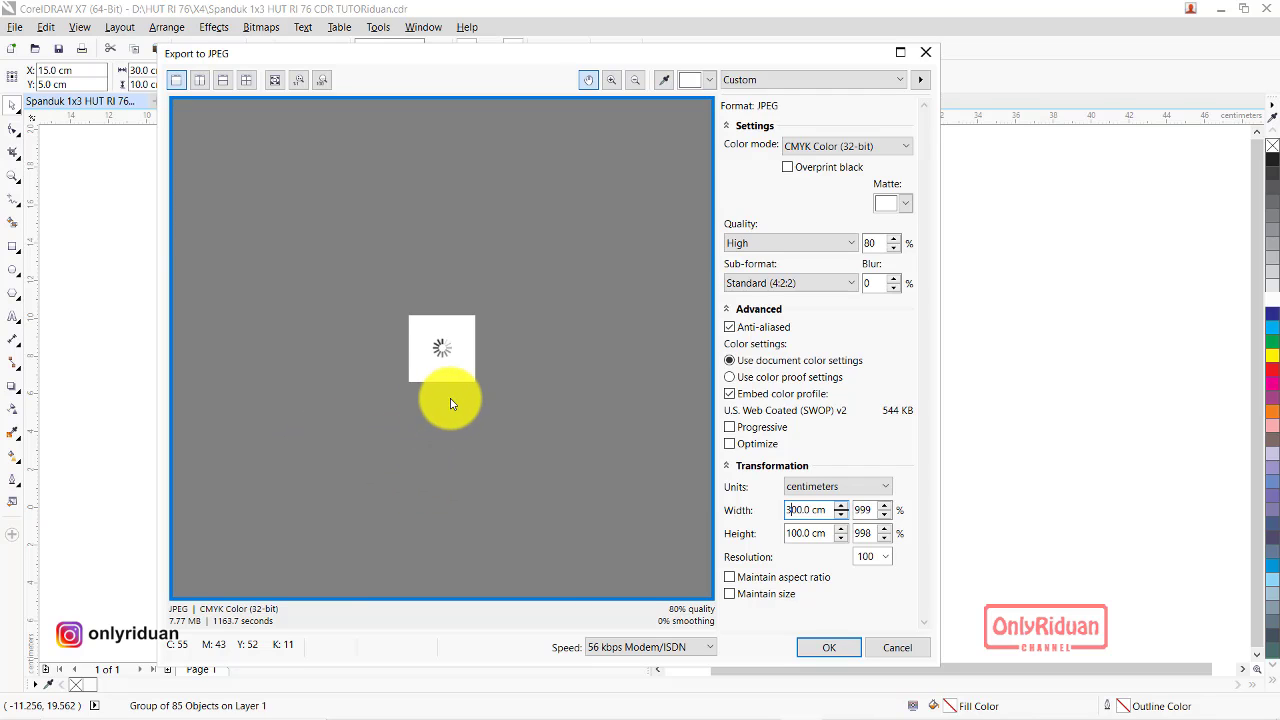
# - Check the banner in the export preview and confirm the 300 × 100 cm JPEG export
pyautogui.scroll(-2, 440, 420)
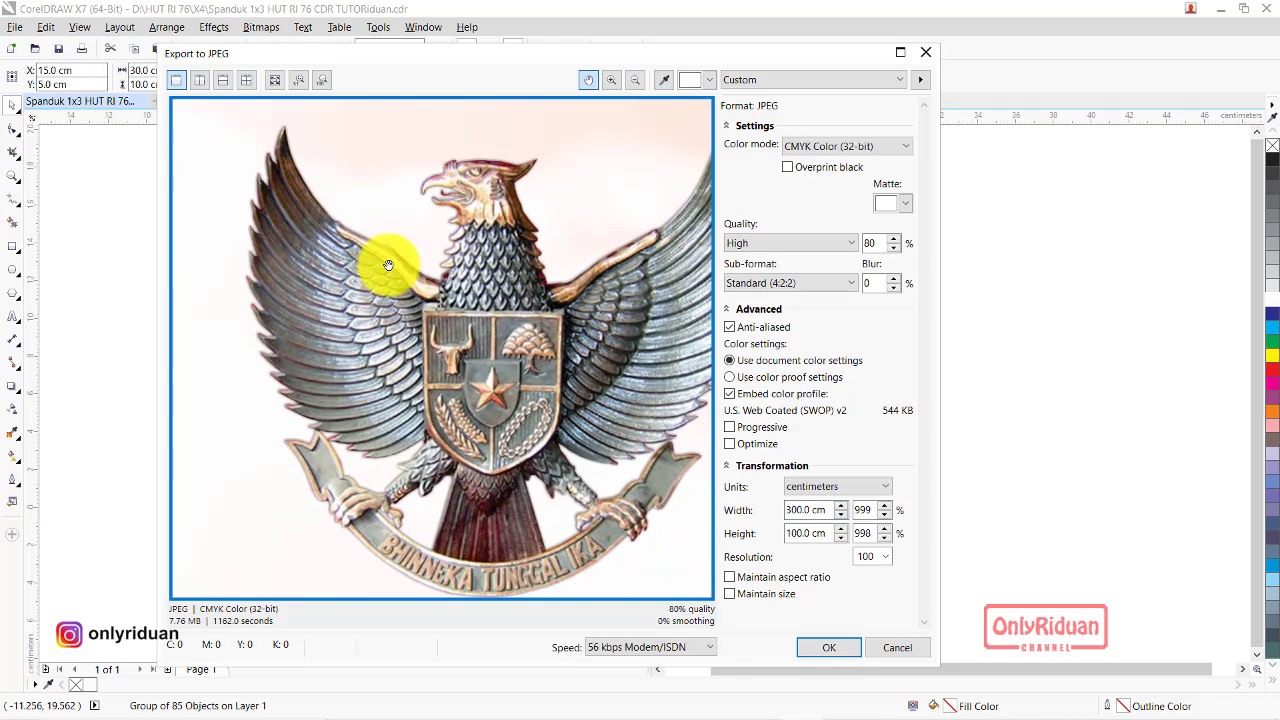
pyautogui.scroll(-2, 414, 309)
pyautogui.scroll(-1, 331, 223)
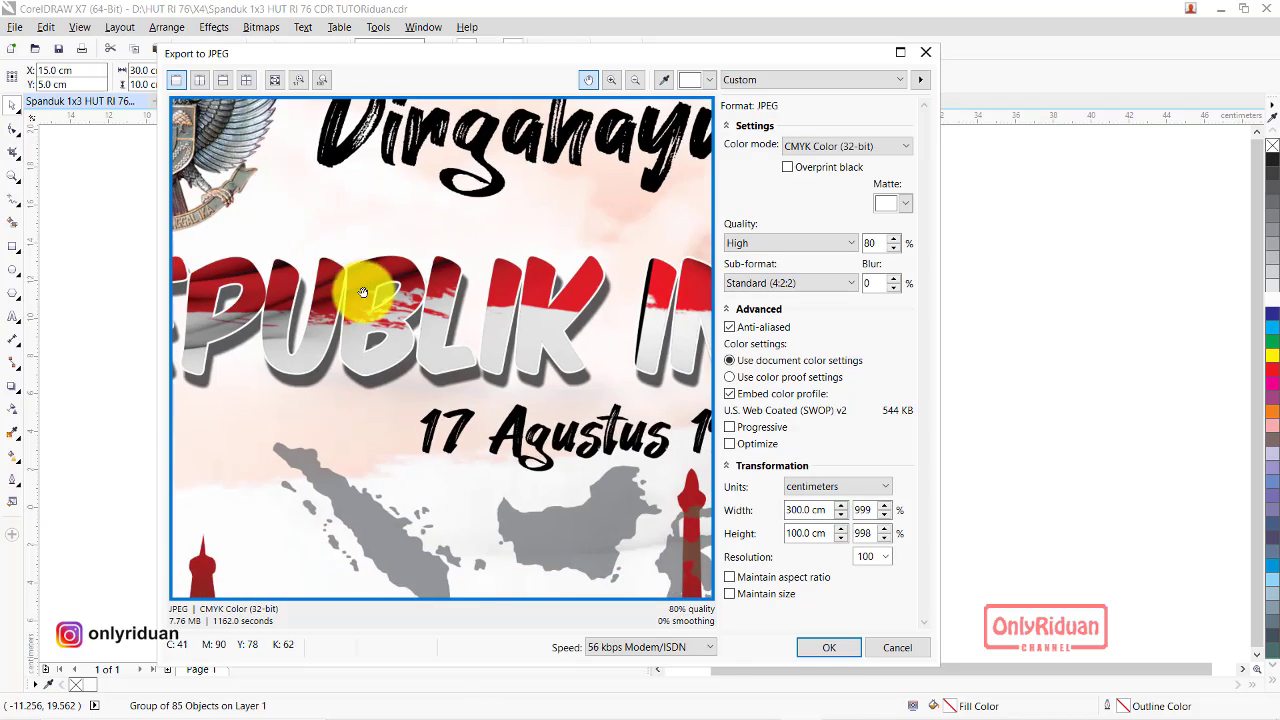
pyautogui.scroll(-1, 420, 286)
pyautogui.scroll(-1, 526, 295)
pyautogui.moveTo(526, 295)
pyautogui.mouseDown()
pyautogui.moveTo(306, 466)
pyautogui.moveTo(423, 357)
pyautogui.moveTo(414, 314)
pyautogui.moveTo(487, 360)
pyautogui.mouseUp()
pyautogui.moveTo(414, 337); pyautogui.dragTo(560, 318)
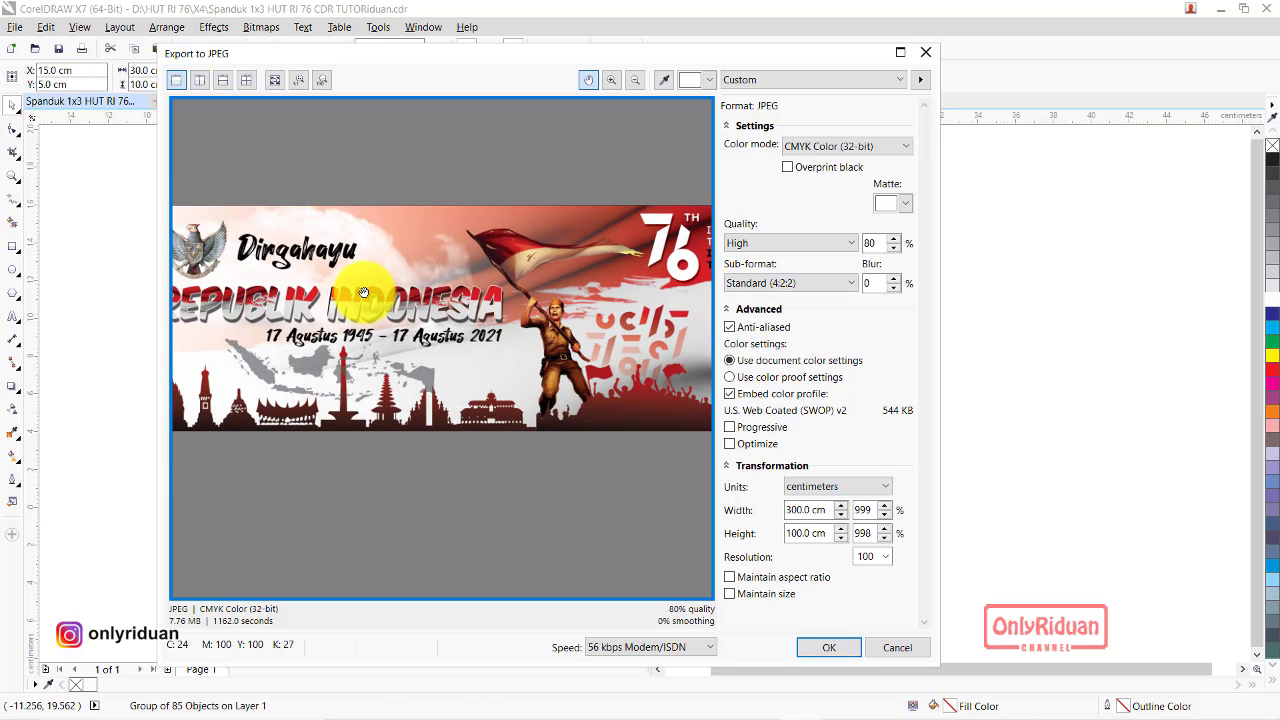
pyautogui.moveTo(402, 302); pyautogui.dragTo(399, 315)
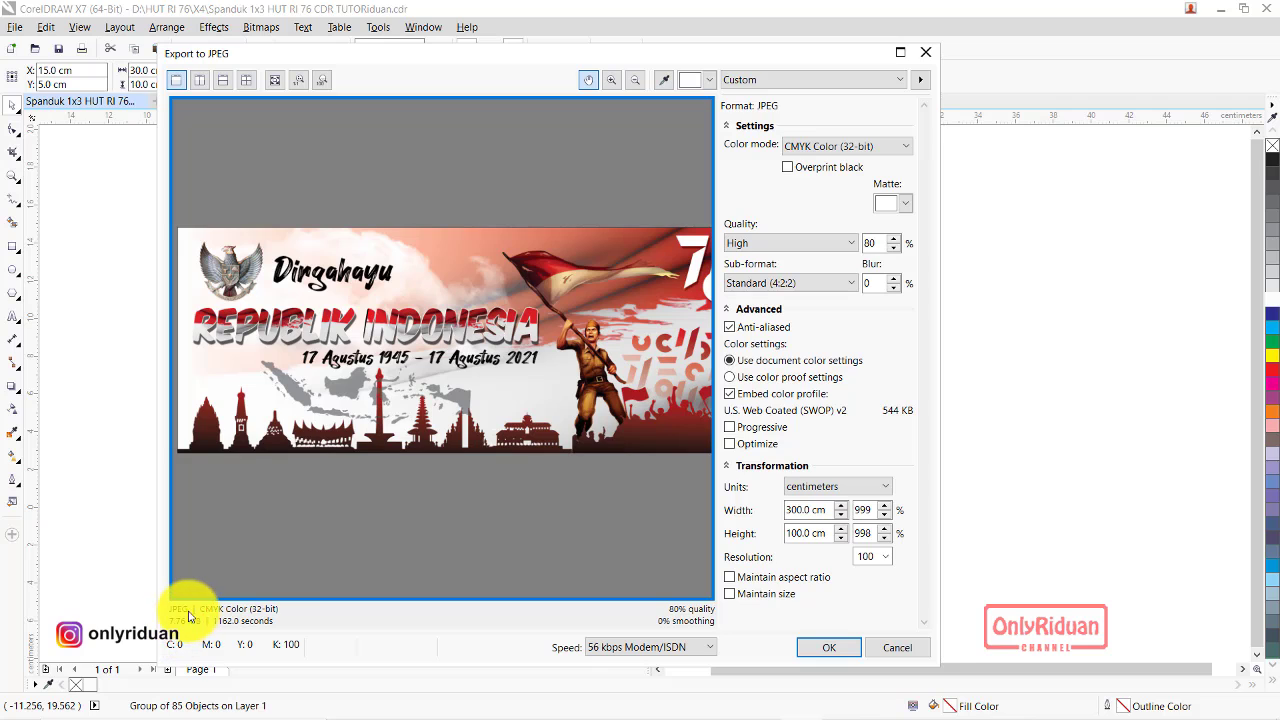
pyautogui.click(826, 650)
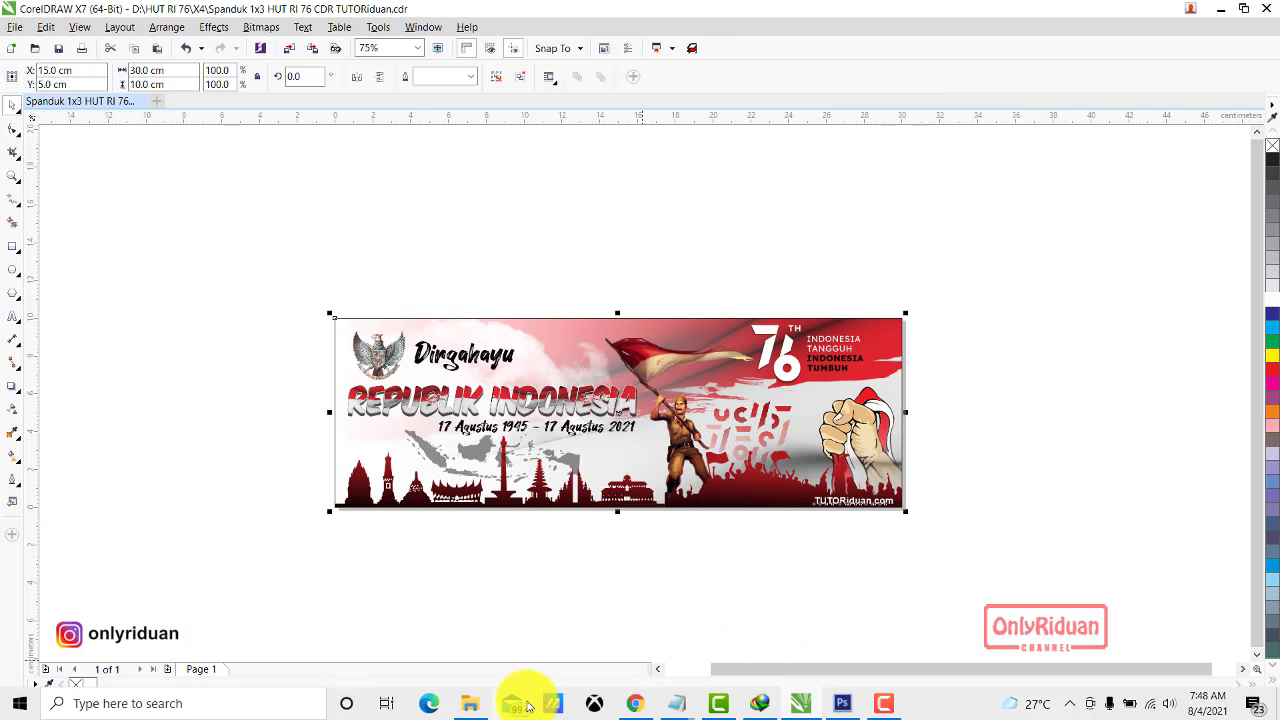
# - In Photoshop, open Image Size and switch the document size units to centimetres
pyautogui.click(845, 704)
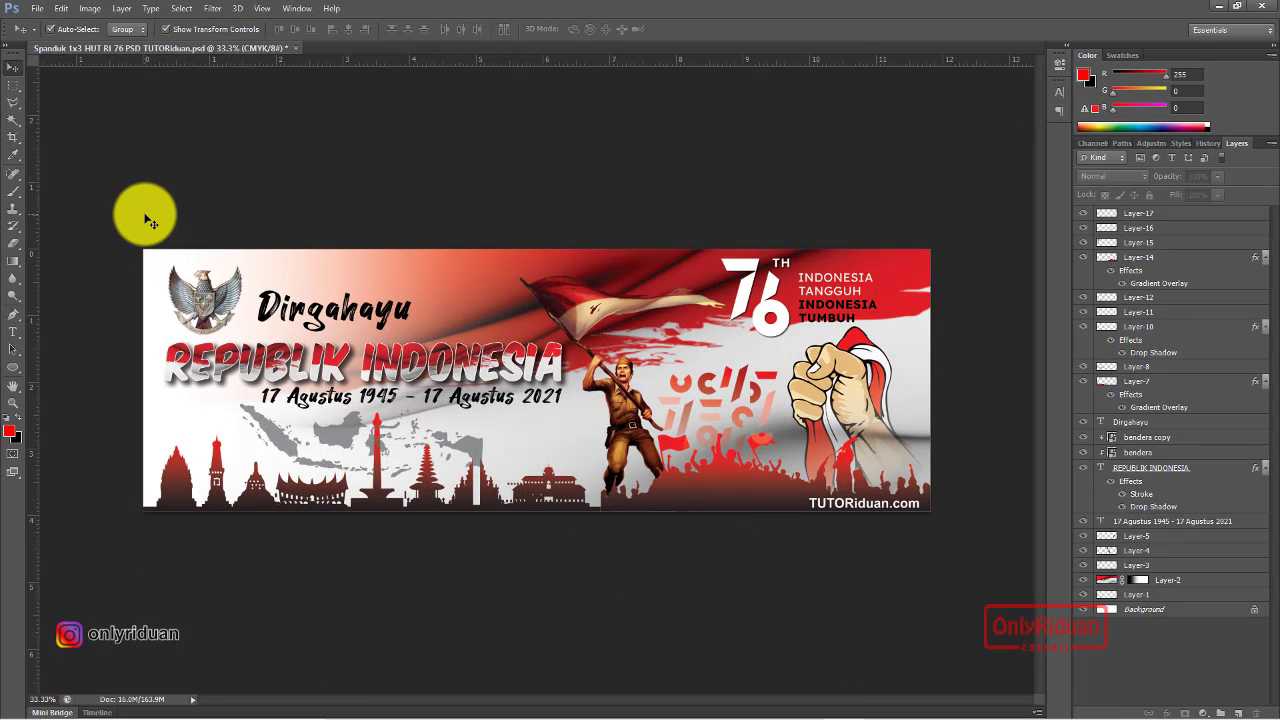
pyautogui.click(90, 8)
pyautogui.click(117, 128)
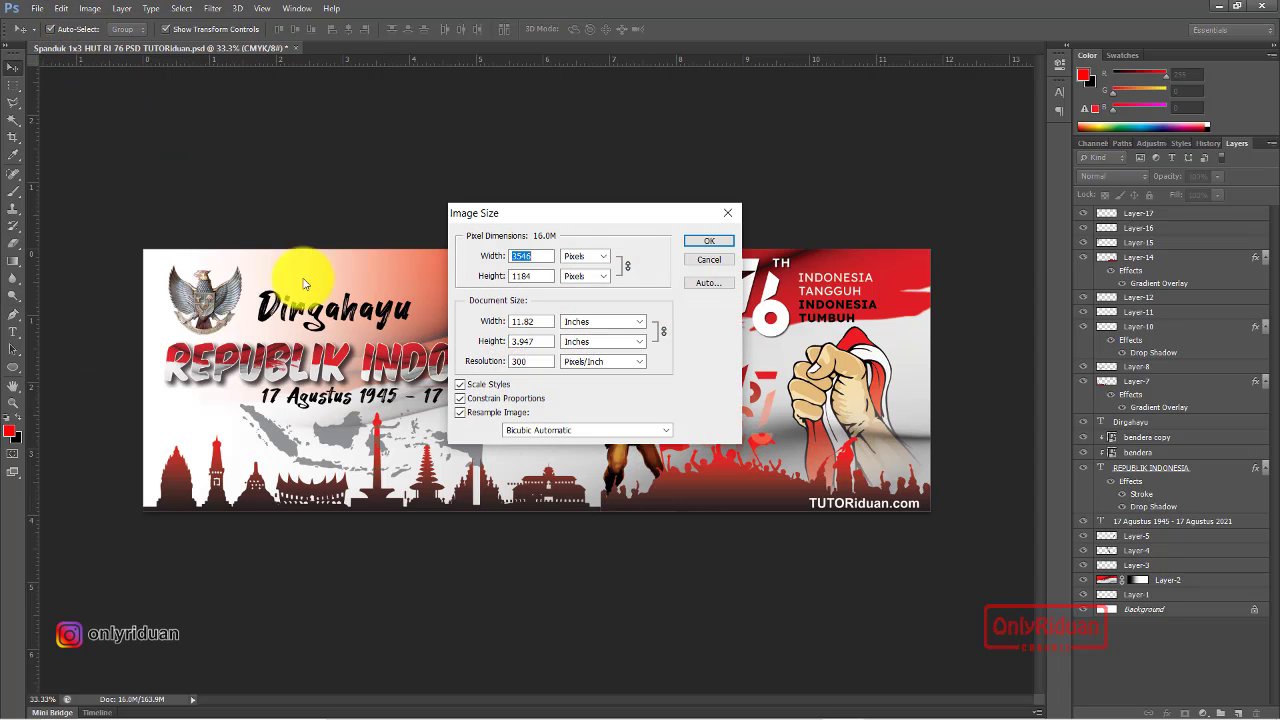
pyautogui.click(598, 322)
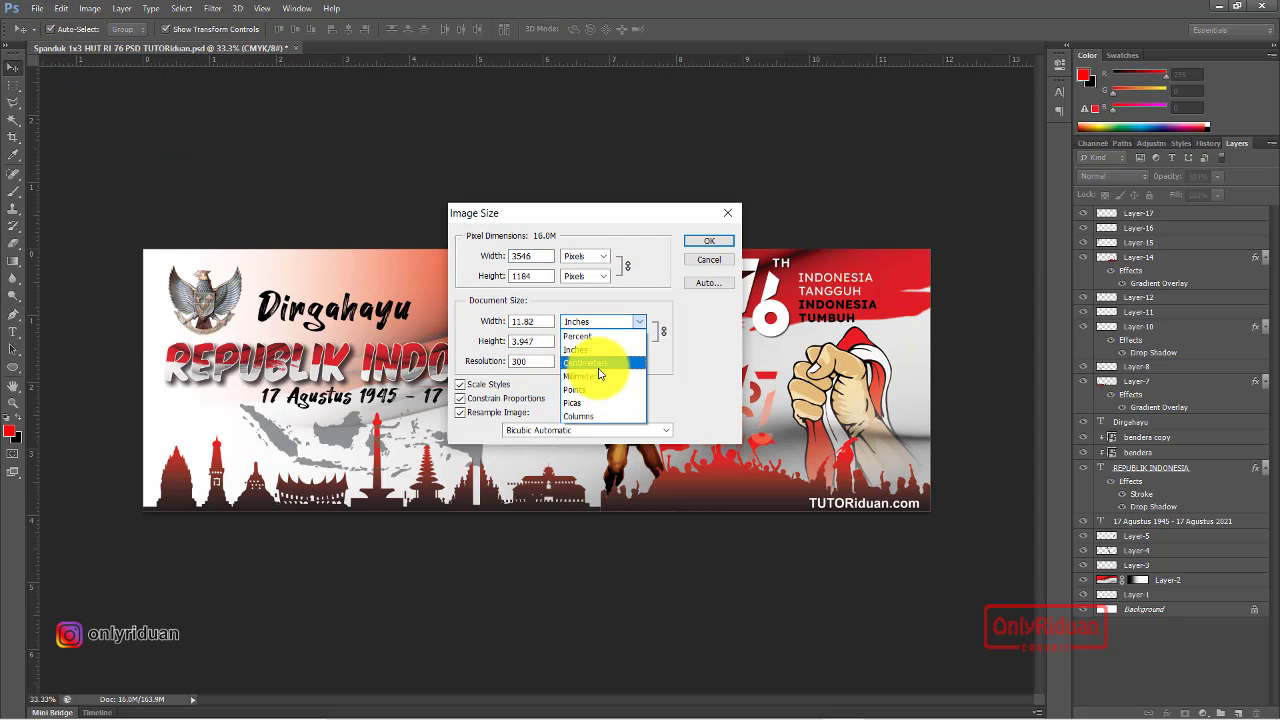
pyautogui.click(590, 348)
# - Resize the banner to 300 × 100 cm with proportions unlinked, then fit it on screen
pyautogui.click(543, 320)
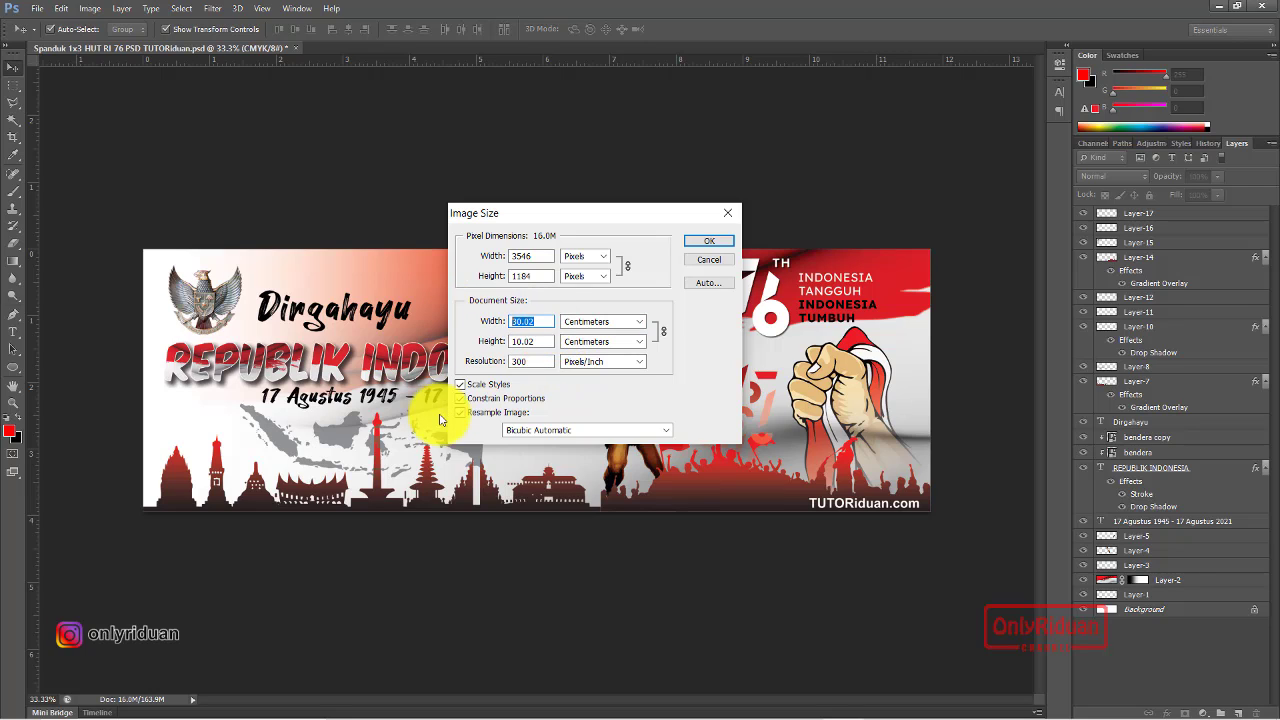
pyautogui.write('3')
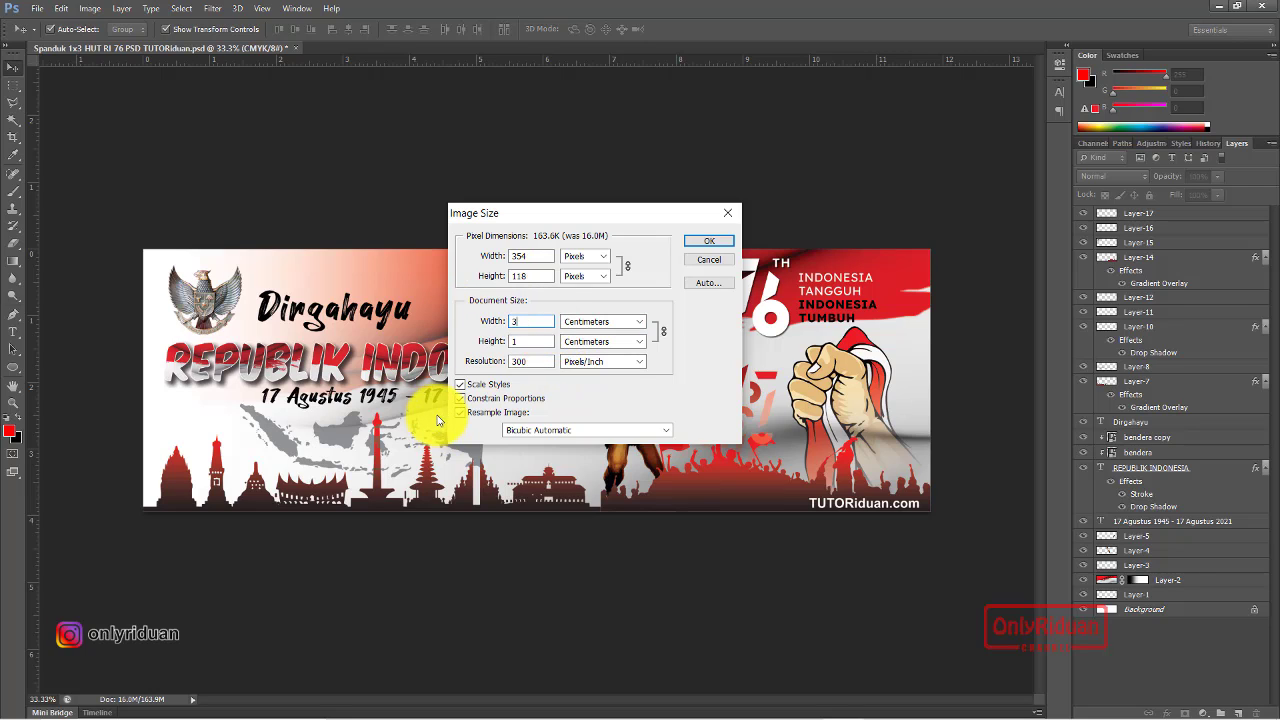
pyautogui.write('00')
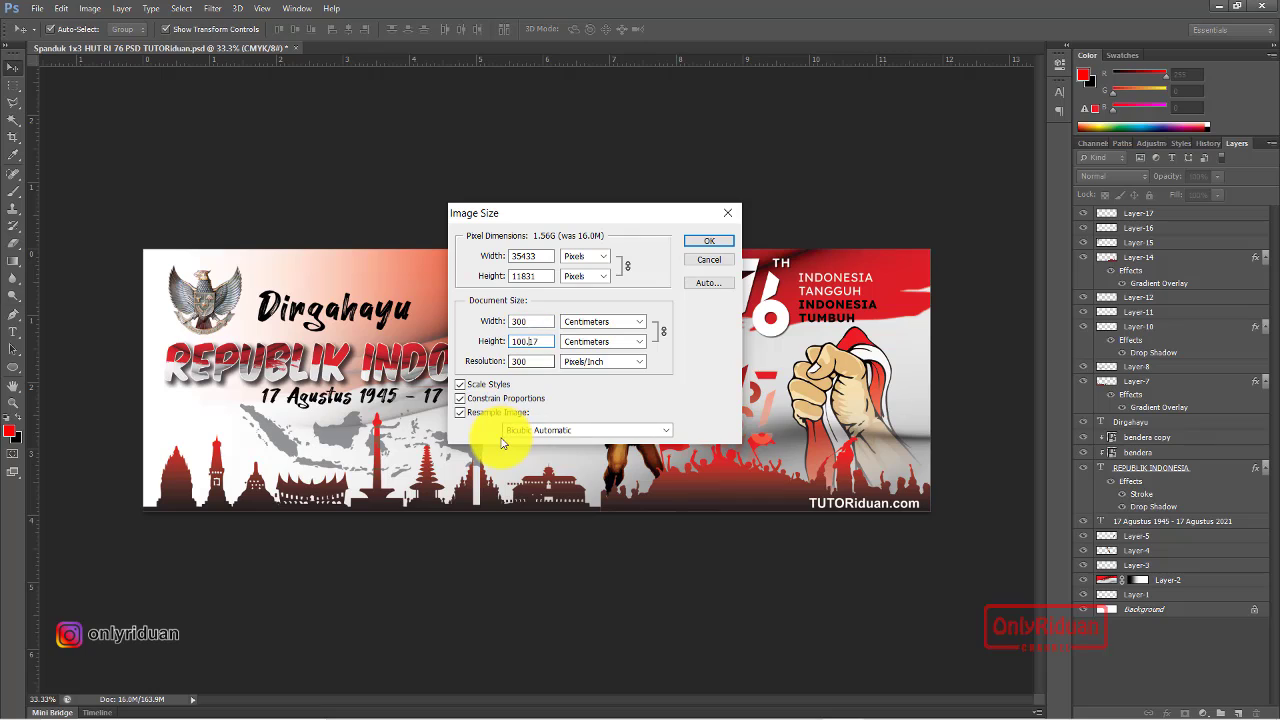
pyautogui.click(466, 399)
pyautogui.doubleClick(530, 341)
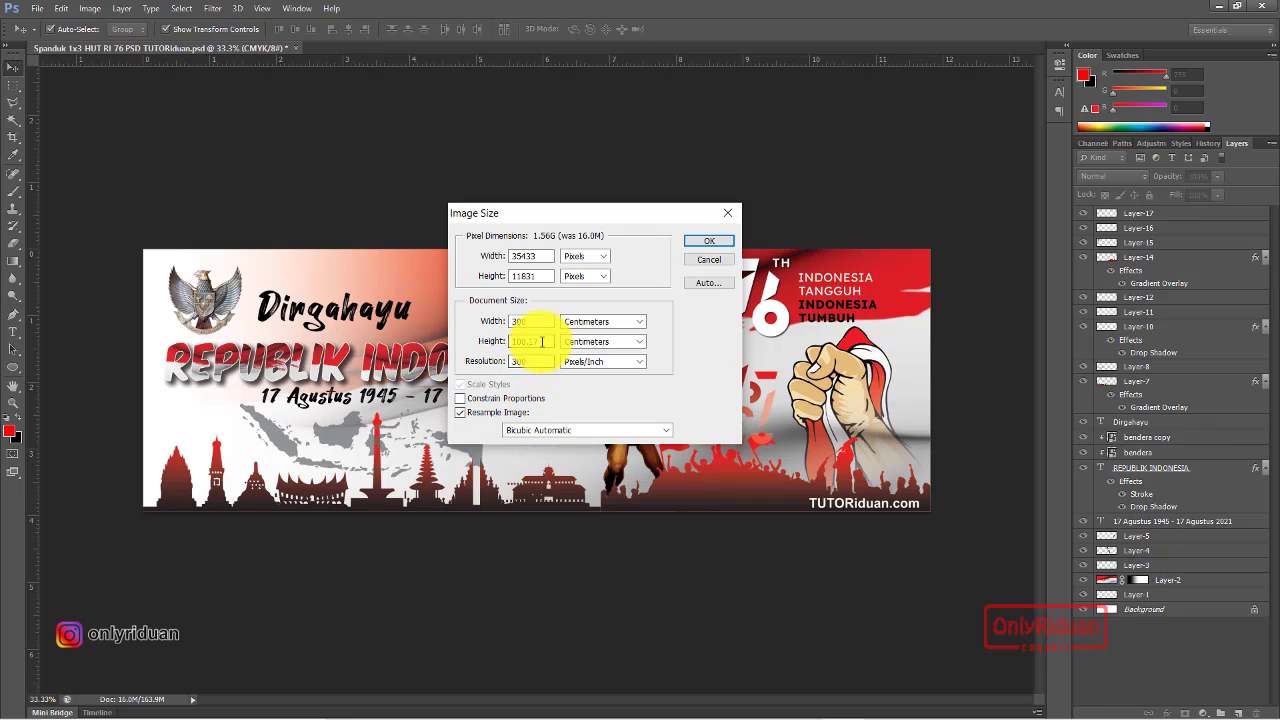
pyautogui.write('1')
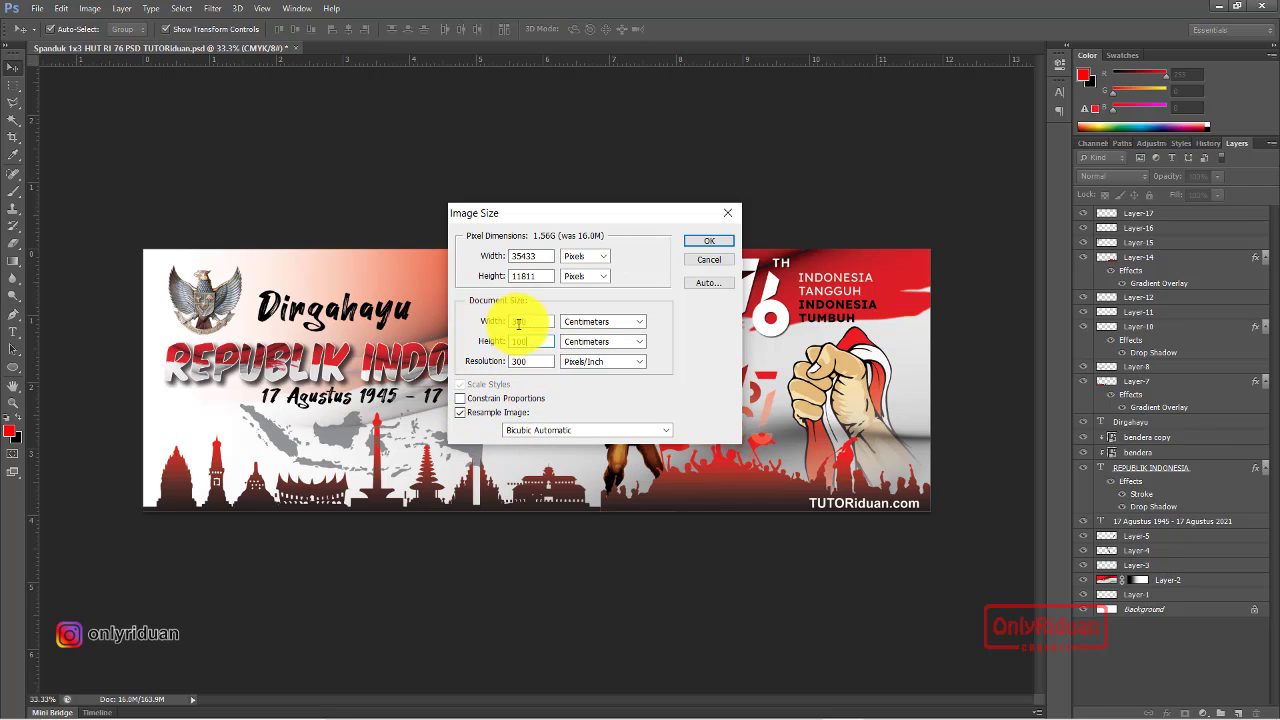
pyautogui.press('Tab')
pyautogui.write('100')
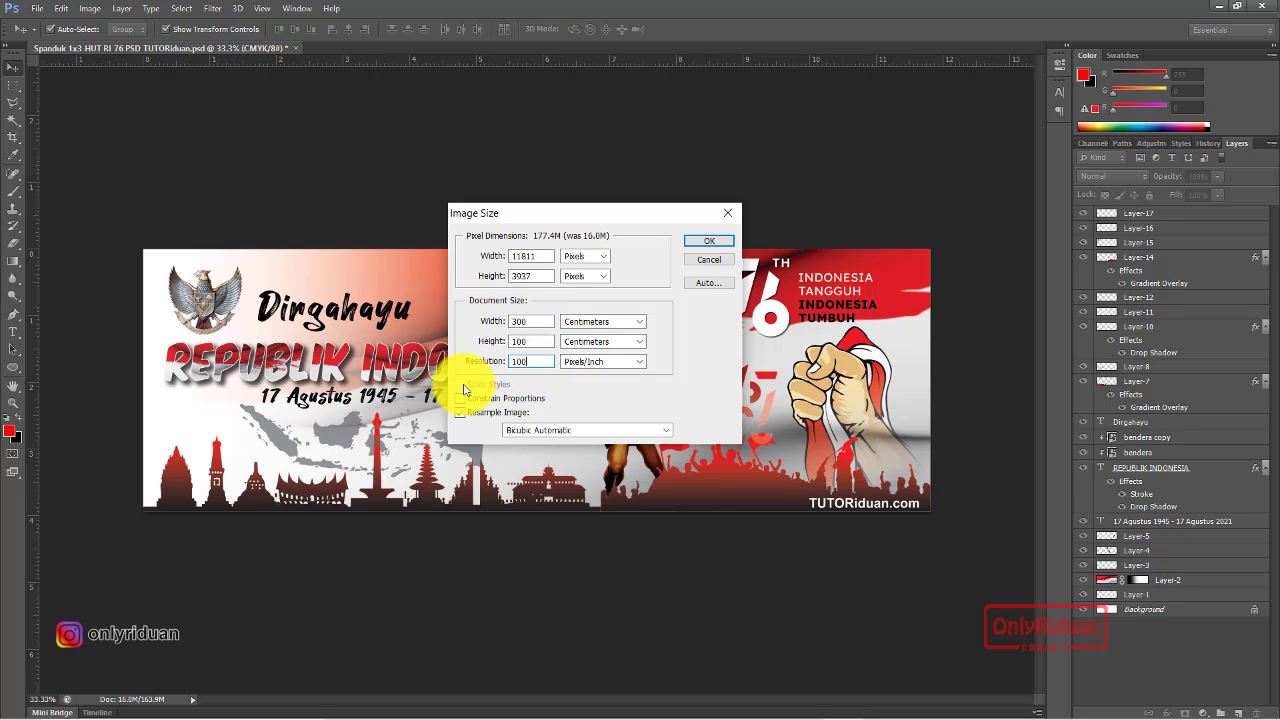
pyautogui.click(706, 241)
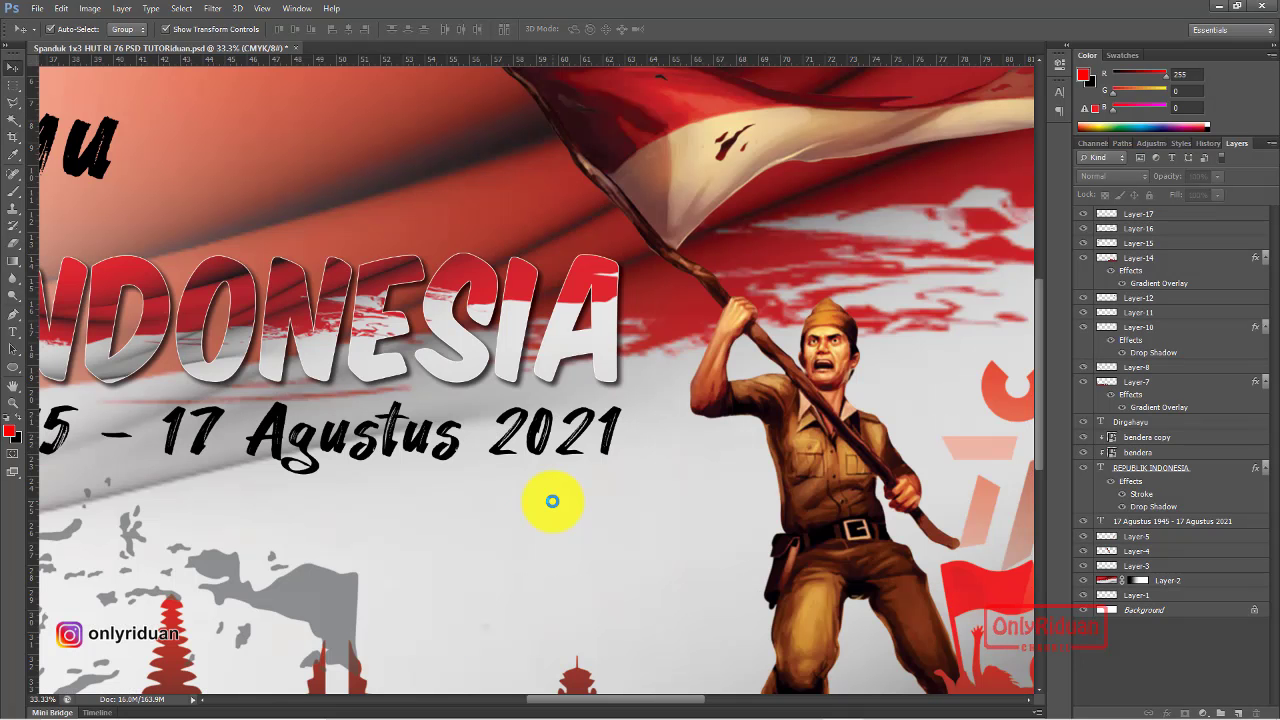
pyautogui.hotkey('ctrl', '0')
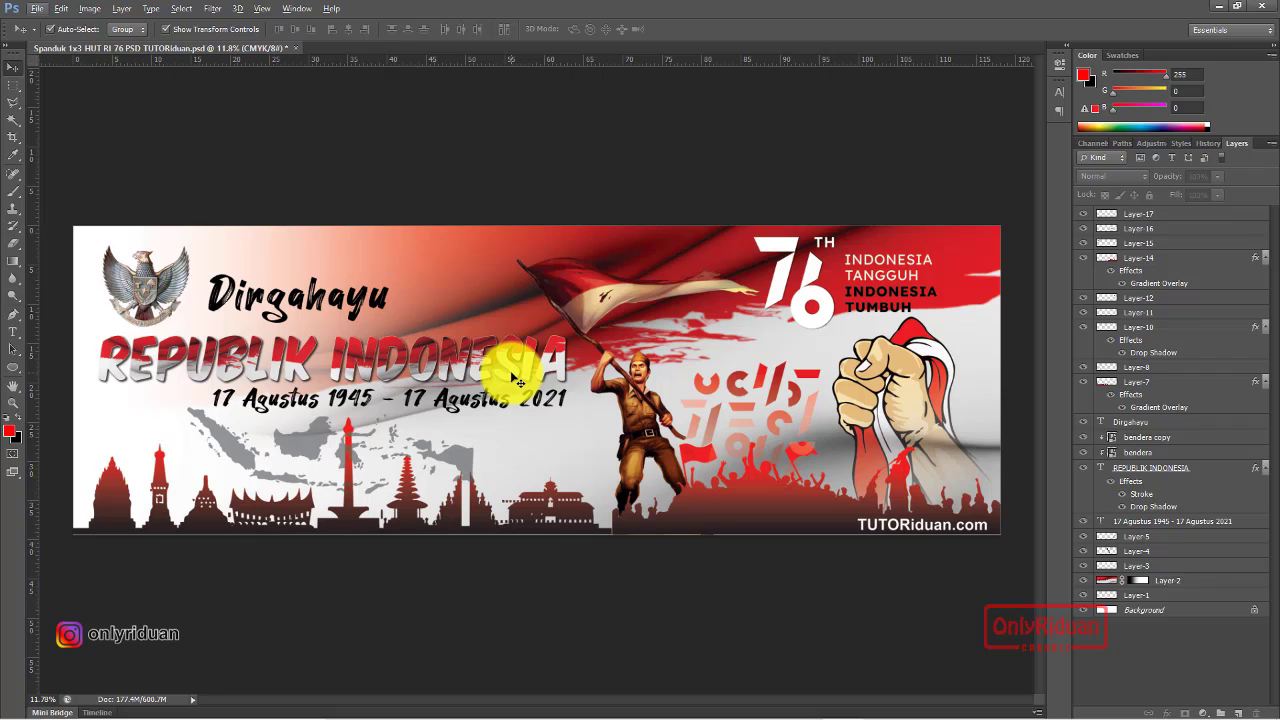
# - Save As into the CETAK\Photoshop folder under the name Spanduk 1x3m 1 lembar MA
pyautogui.click(36, 8)
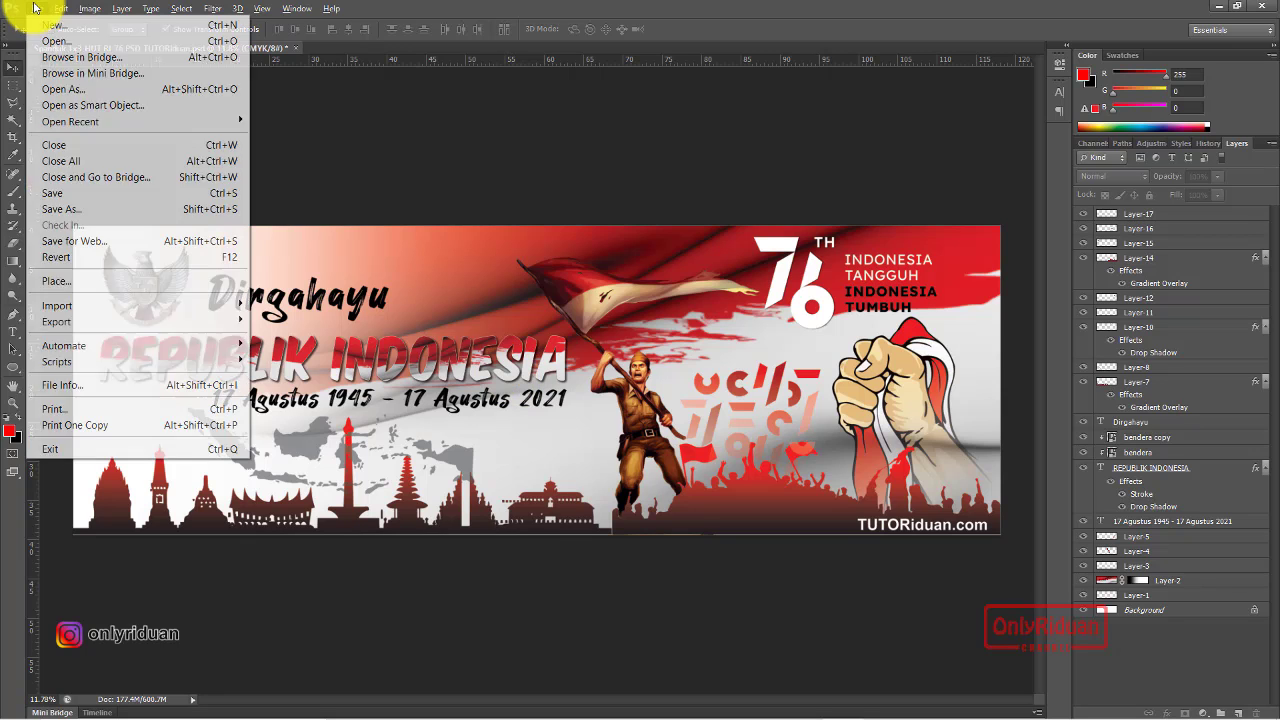
pyautogui.click(66, 210)
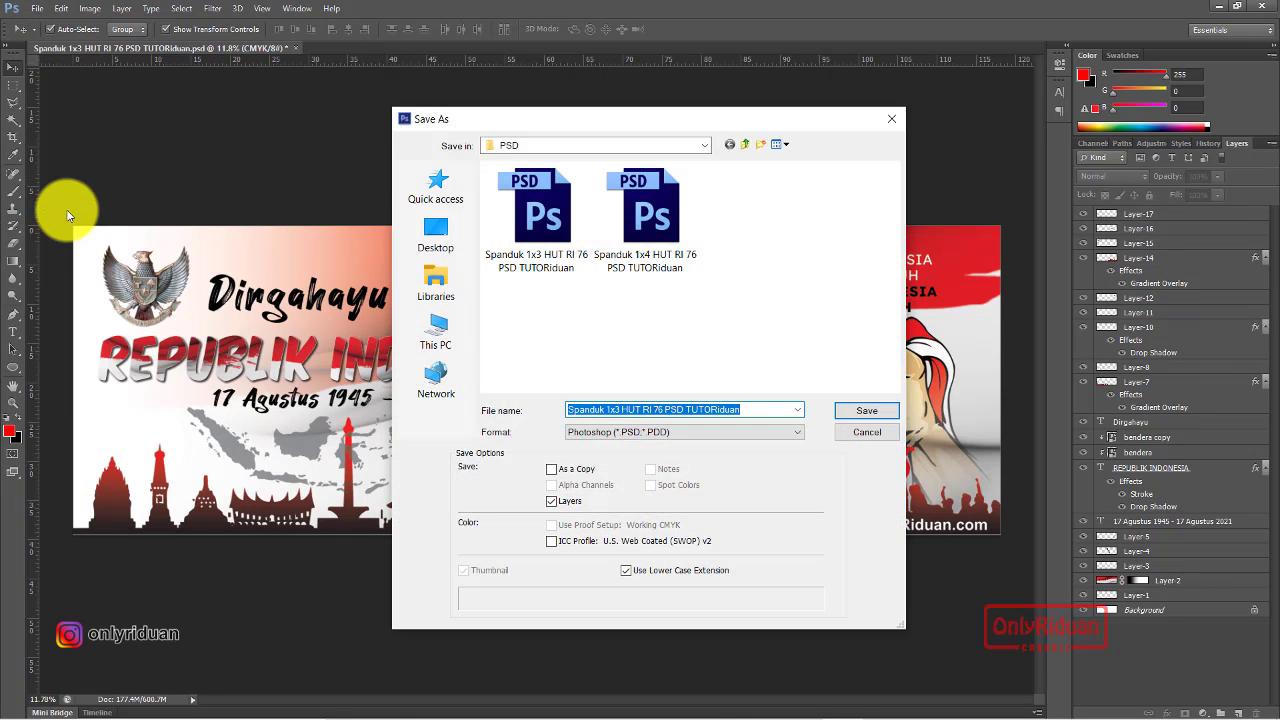
pyautogui.click(746, 150)
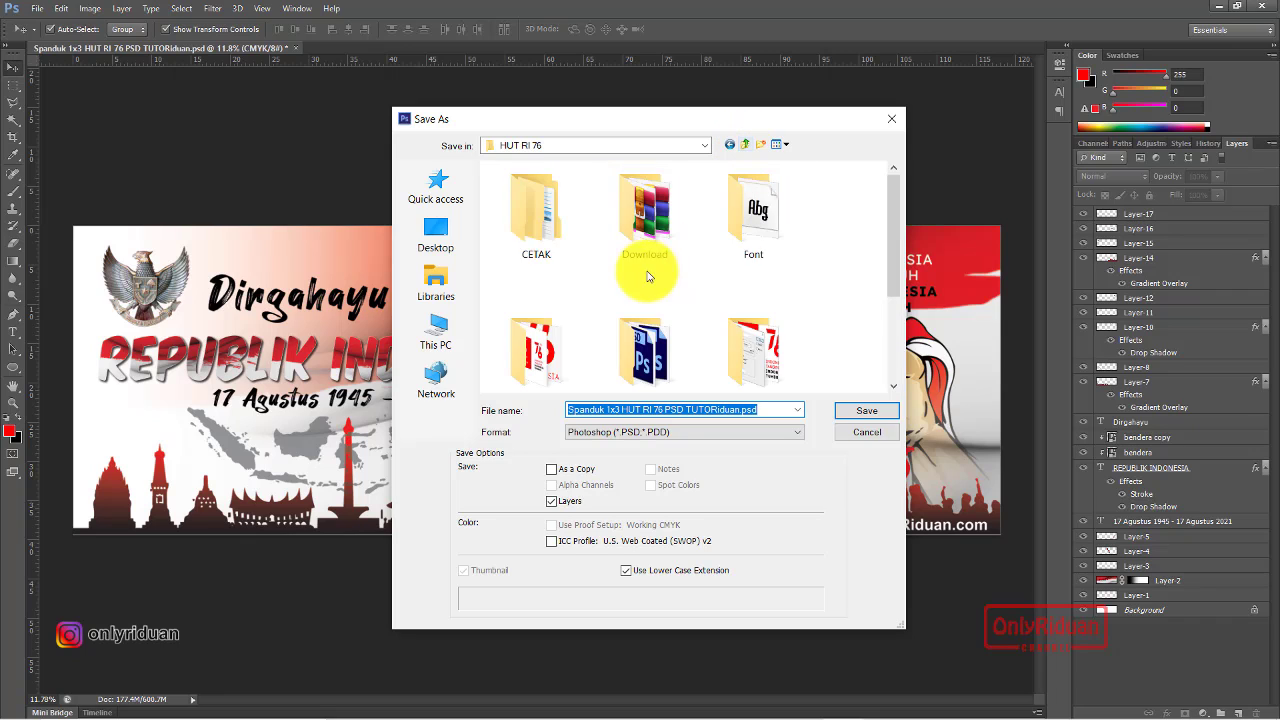
pyautogui.doubleClick(514, 206)
pyautogui.doubleClick(512, 203)
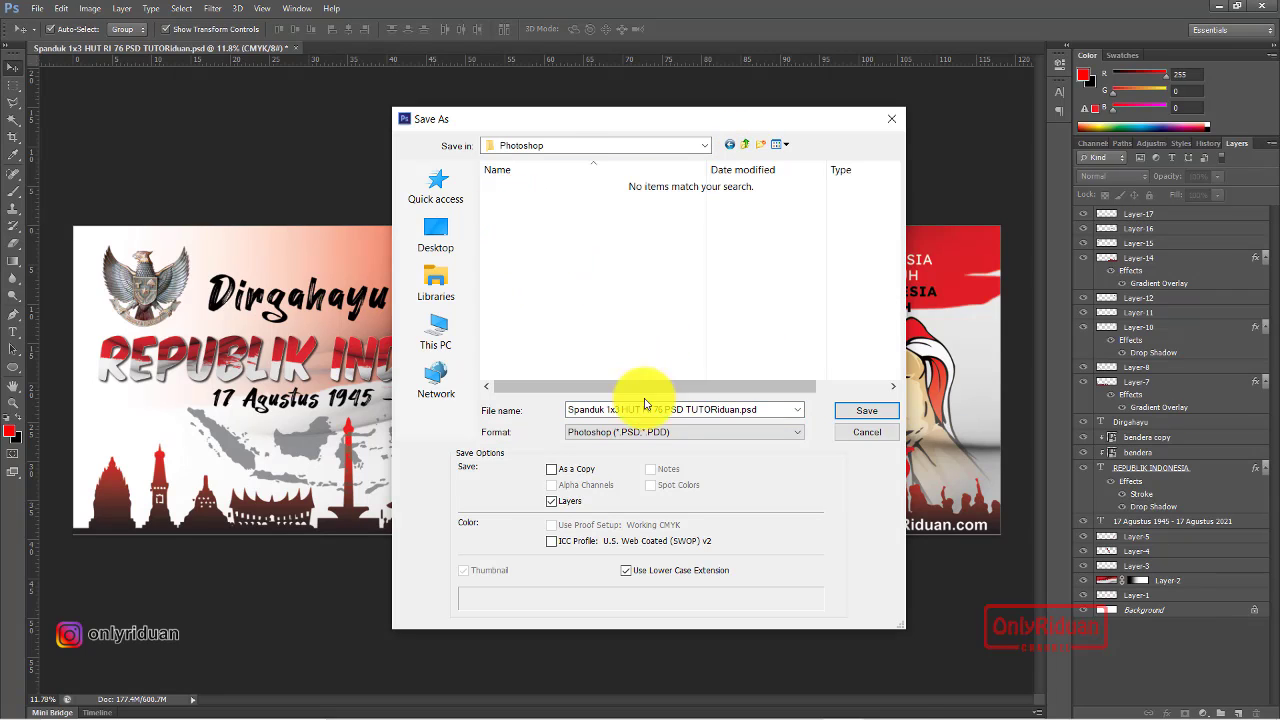
pyautogui.click(697, 410)
pyautogui.click(763, 410)
pyautogui.write('Spanduk 1x3m 1 lembar MA')
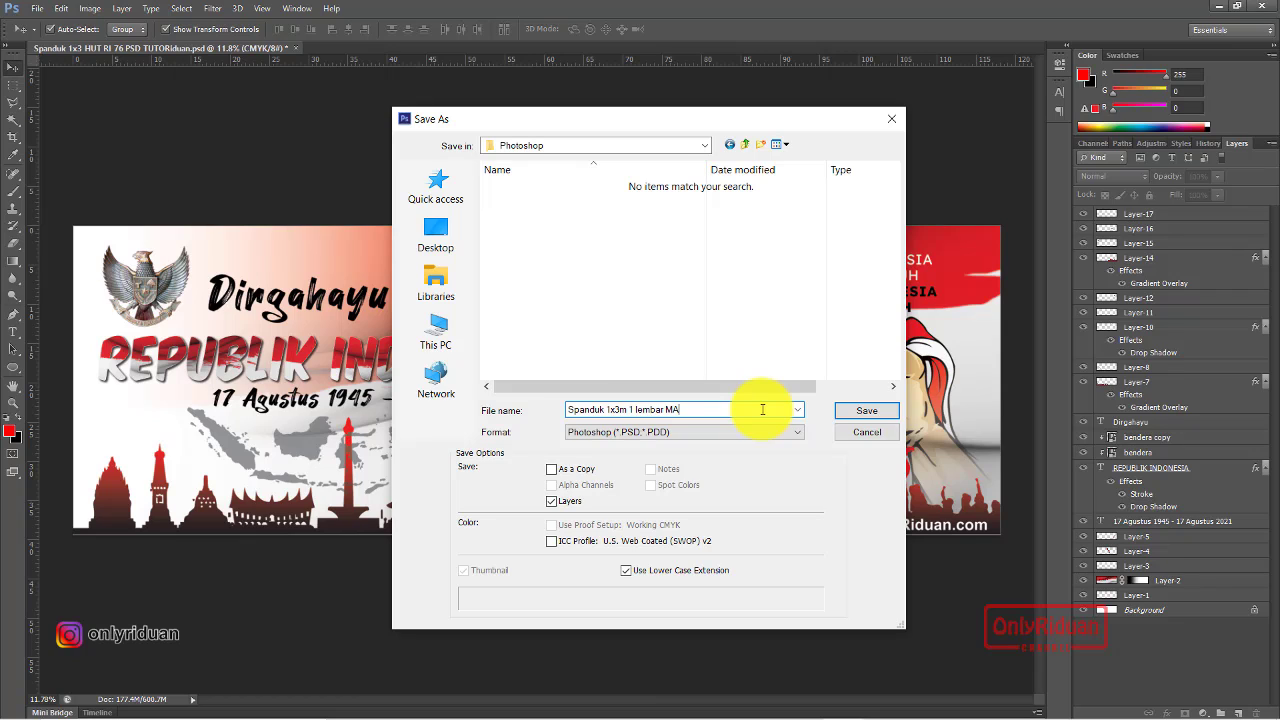
# - Save it in JPEG format with maximum quality (12) JPEG options
pyautogui.click(722, 434)
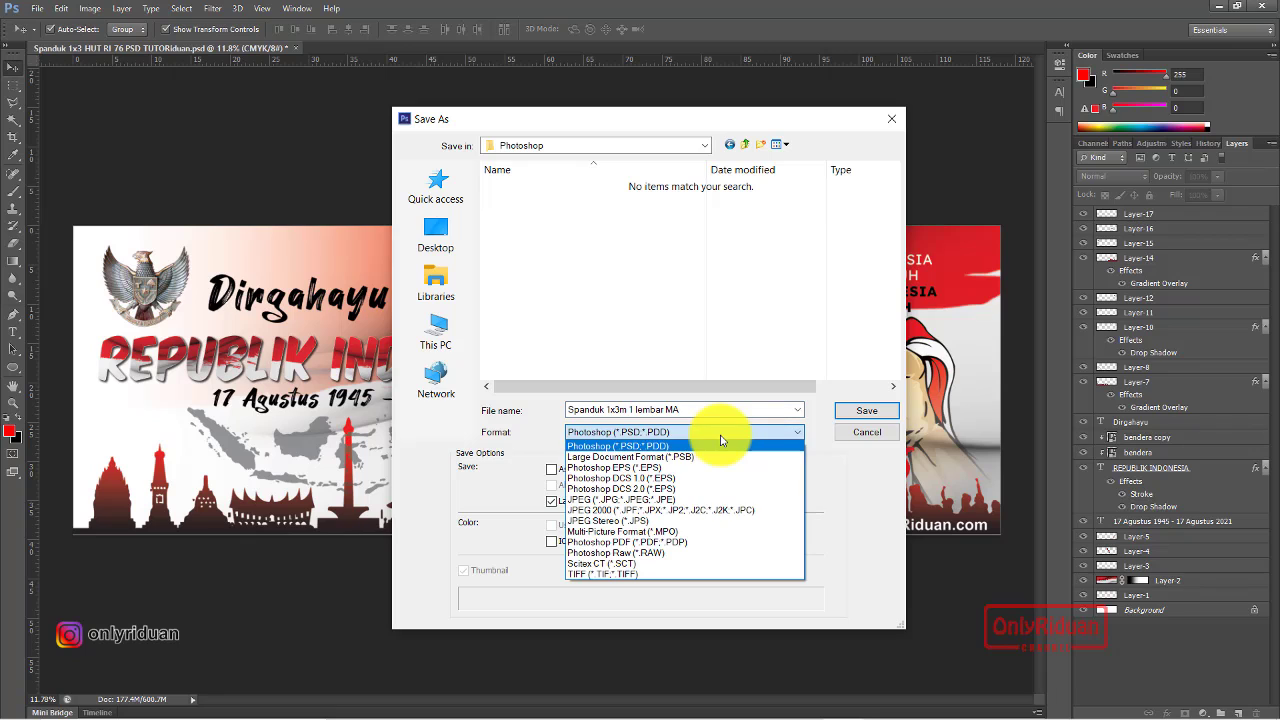
pyautogui.click(600, 499)
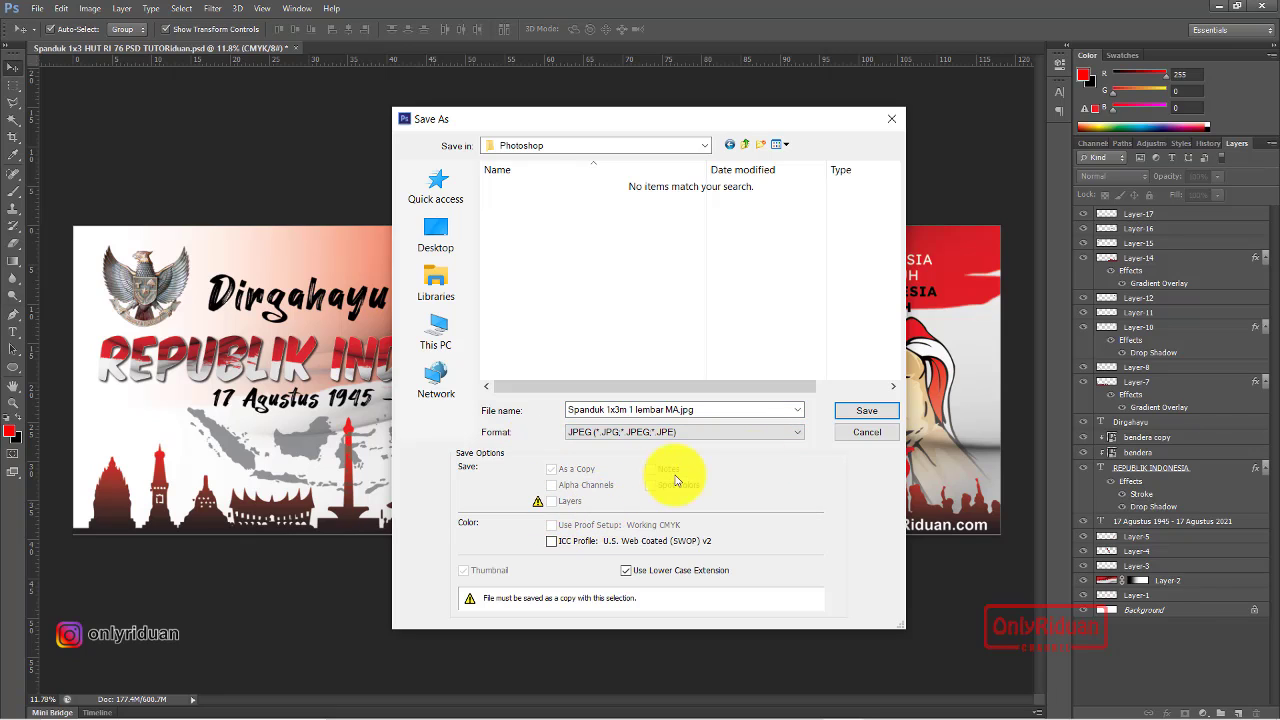
pyautogui.click(871, 416)
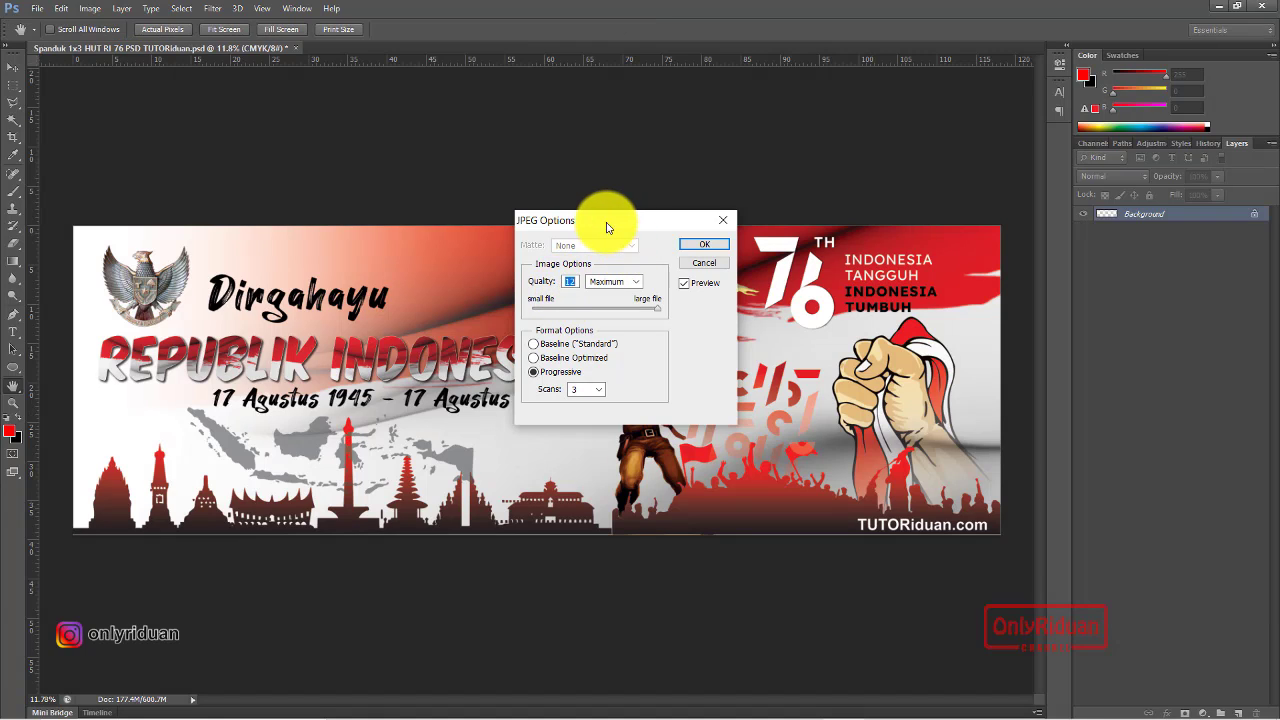
pyautogui.moveTo(623, 232); pyautogui.dragTo(563, 241)
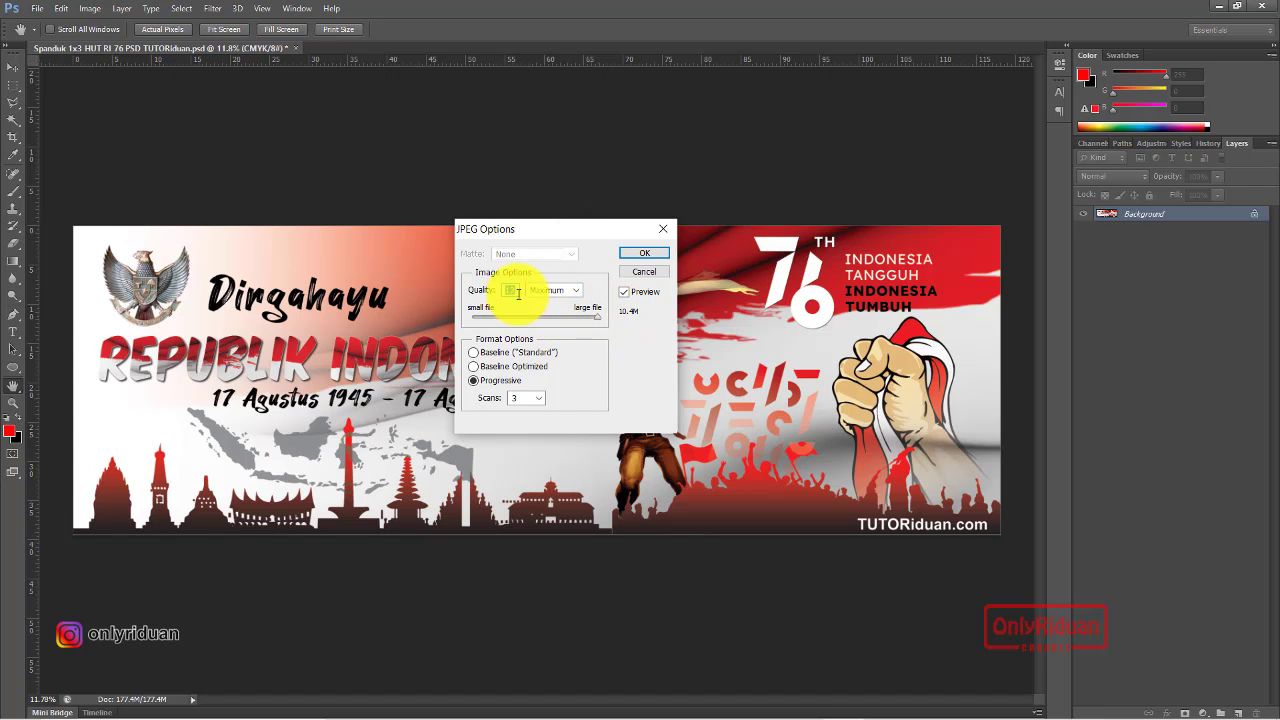
pyautogui.click(644, 255)
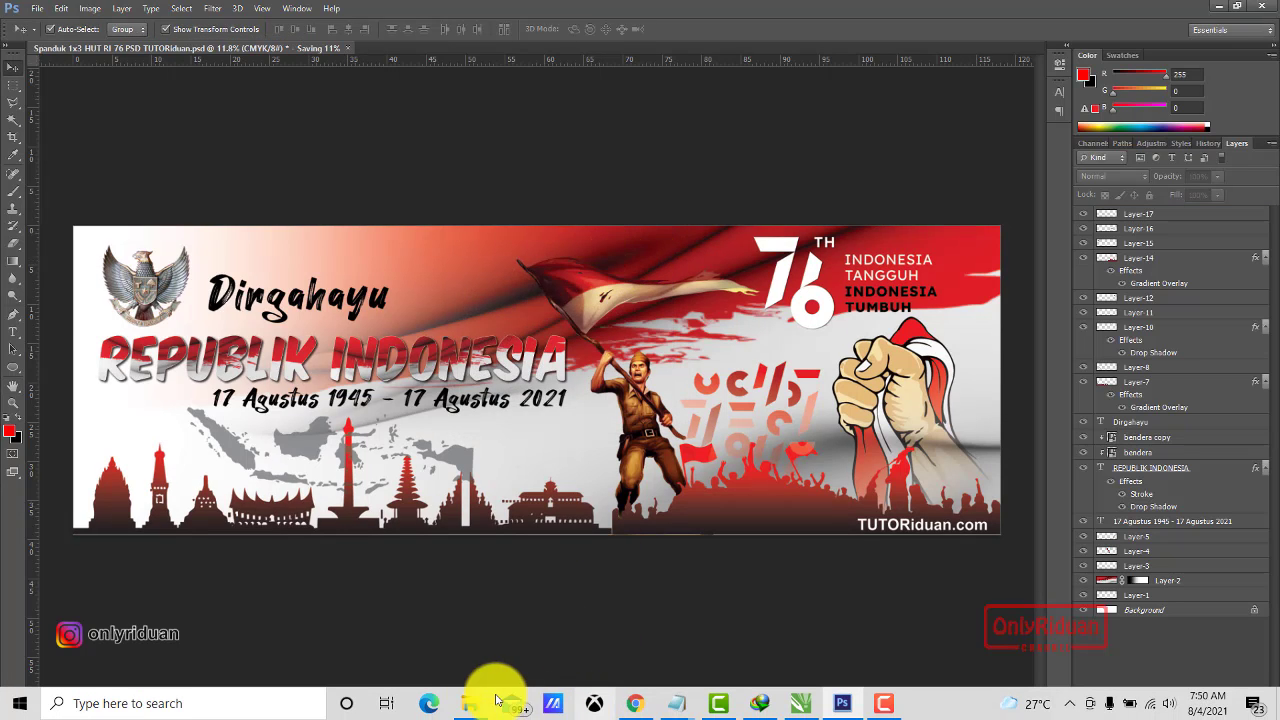
# - Preview the Corel-exported banner JPEG in the CETAK\COREL folder
pyautogui.click(470, 703)
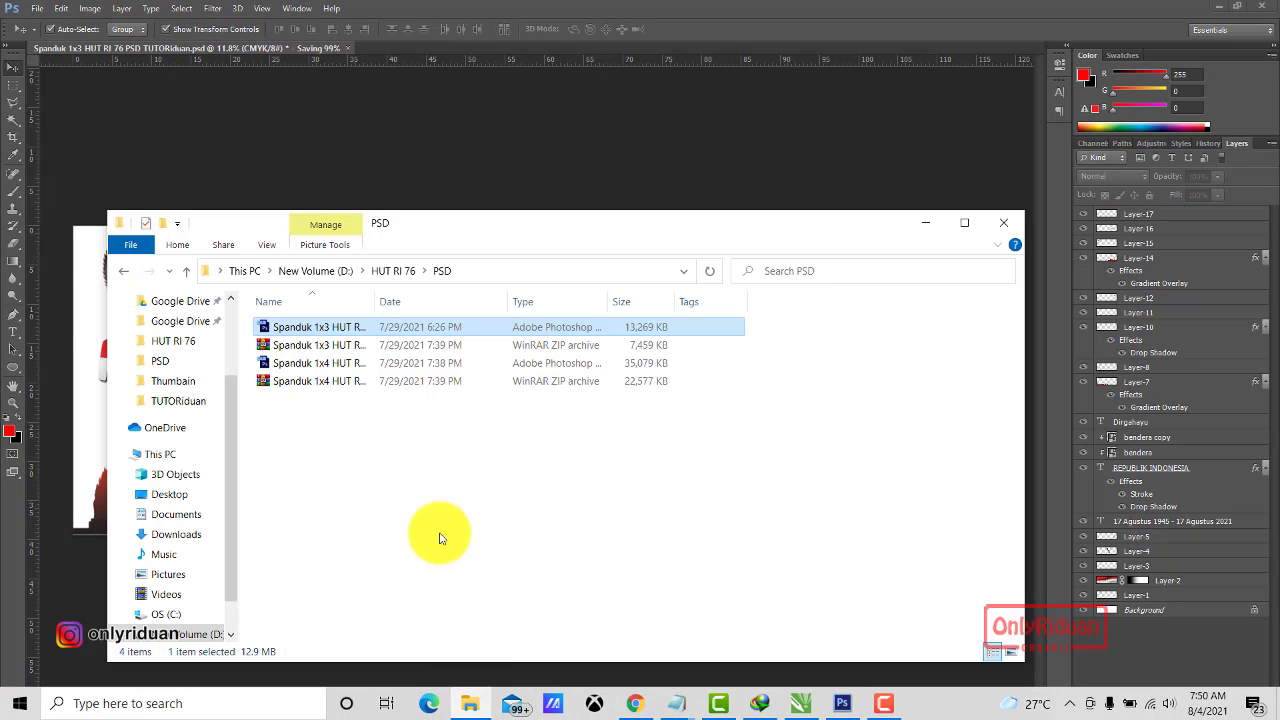
pyautogui.click(390, 271)
pyautogui.doubleClick(300, 335)
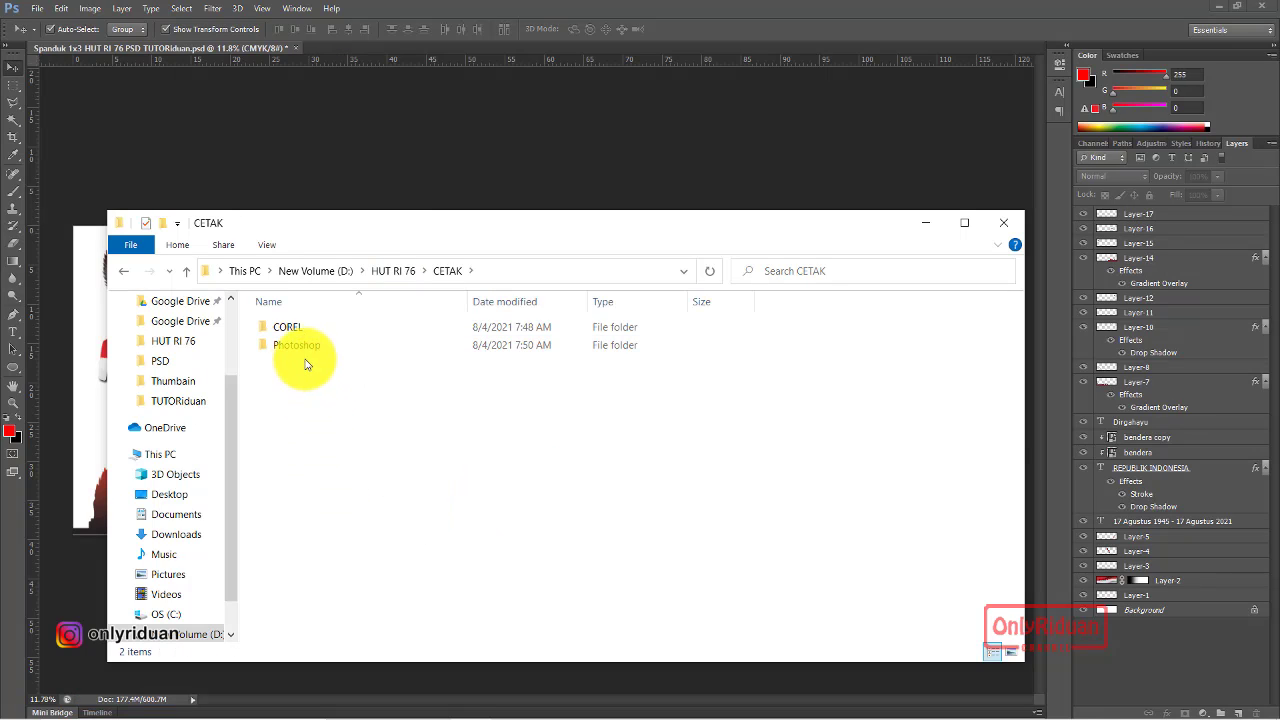
pyautogui.doubleClick(288, 328)
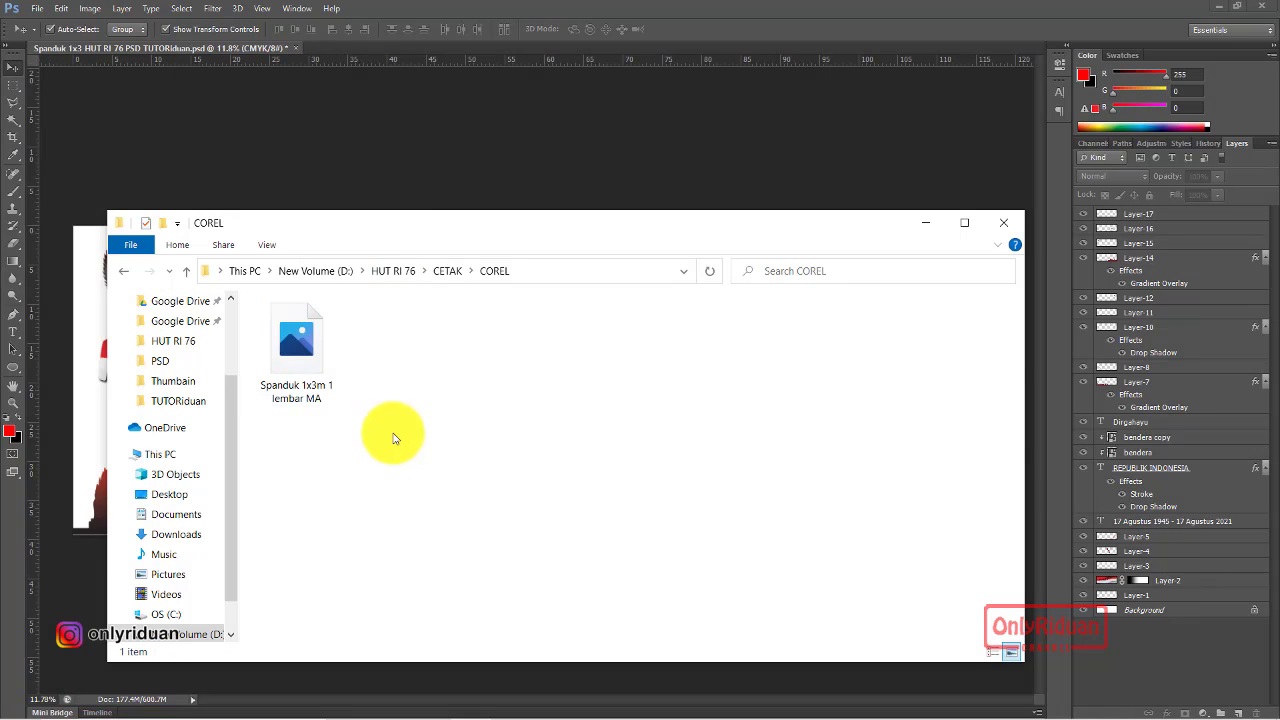
pyautogui.doubleClick(306, 373)
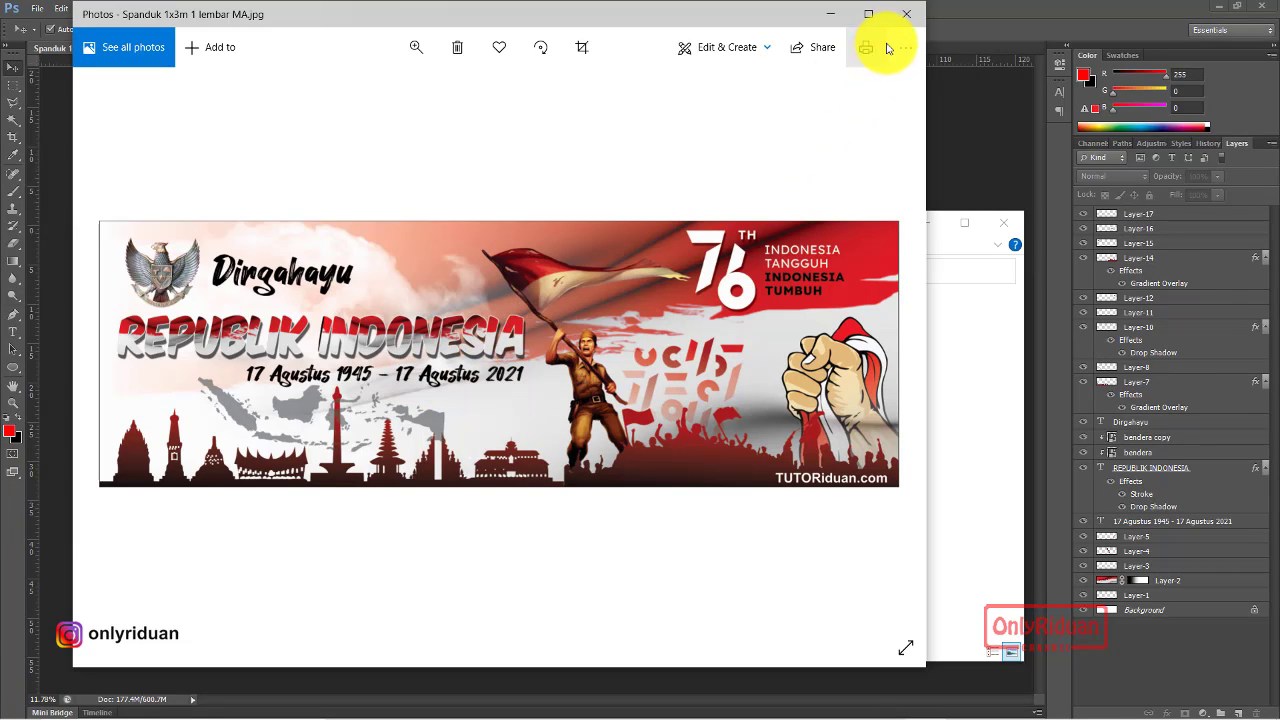
pyautogui.click(906, 14)
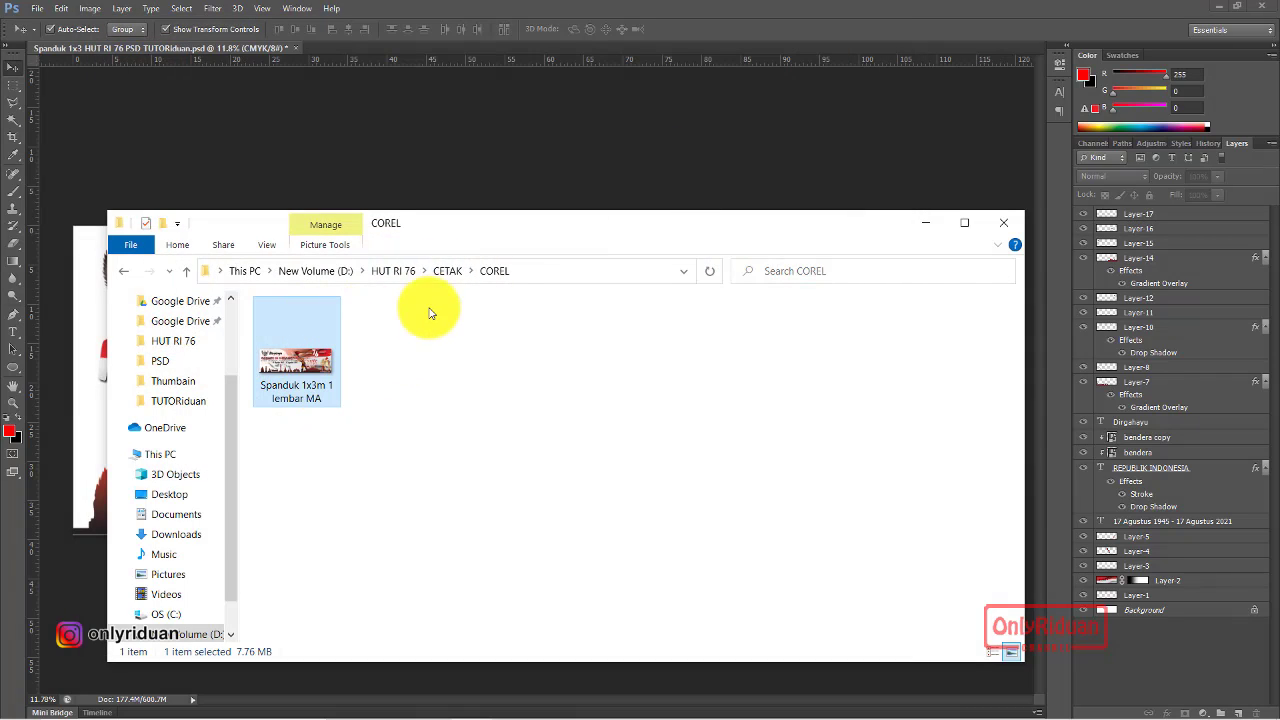
# - Preview the Photoshop-exported banner JPEG in the CETAK\Photoshop folder
pyautogui.click(447, 271)
pyautogui.doubleClick(288, 342)
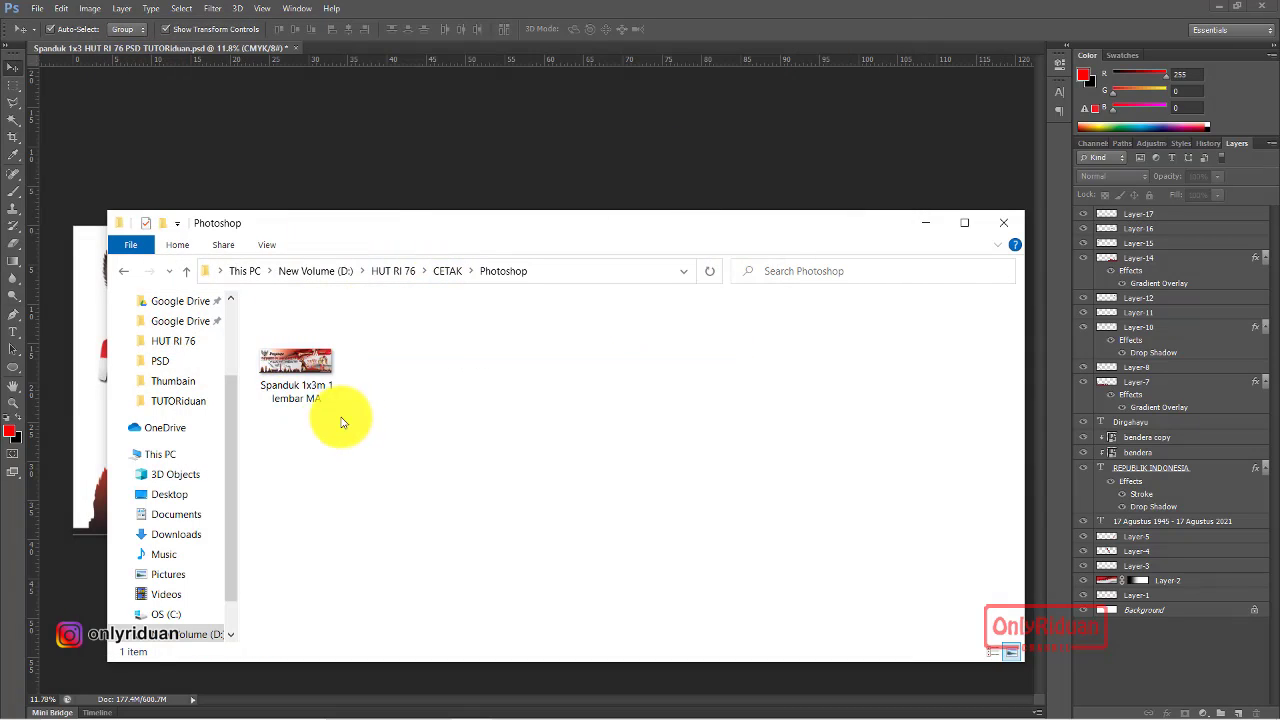
pyautogui.doubleClick(298, 368)
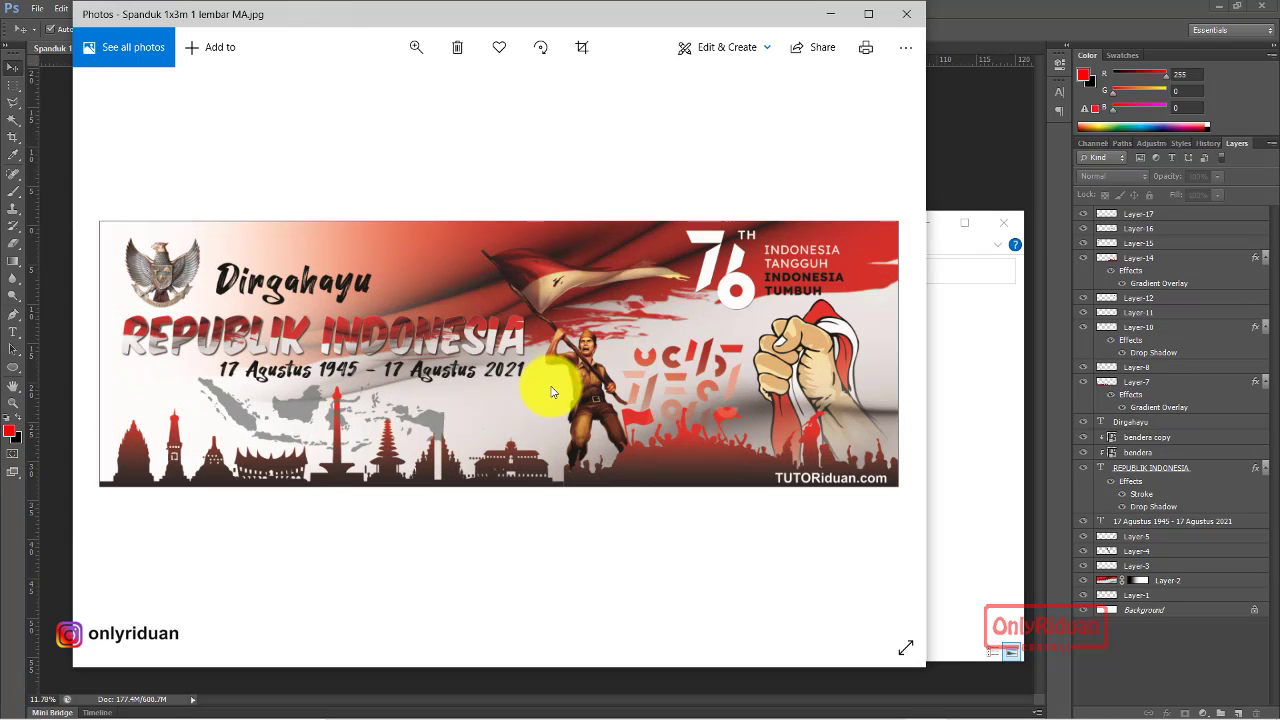
pyautogui.click(903, 18)
pyautogui.click(120, 270)
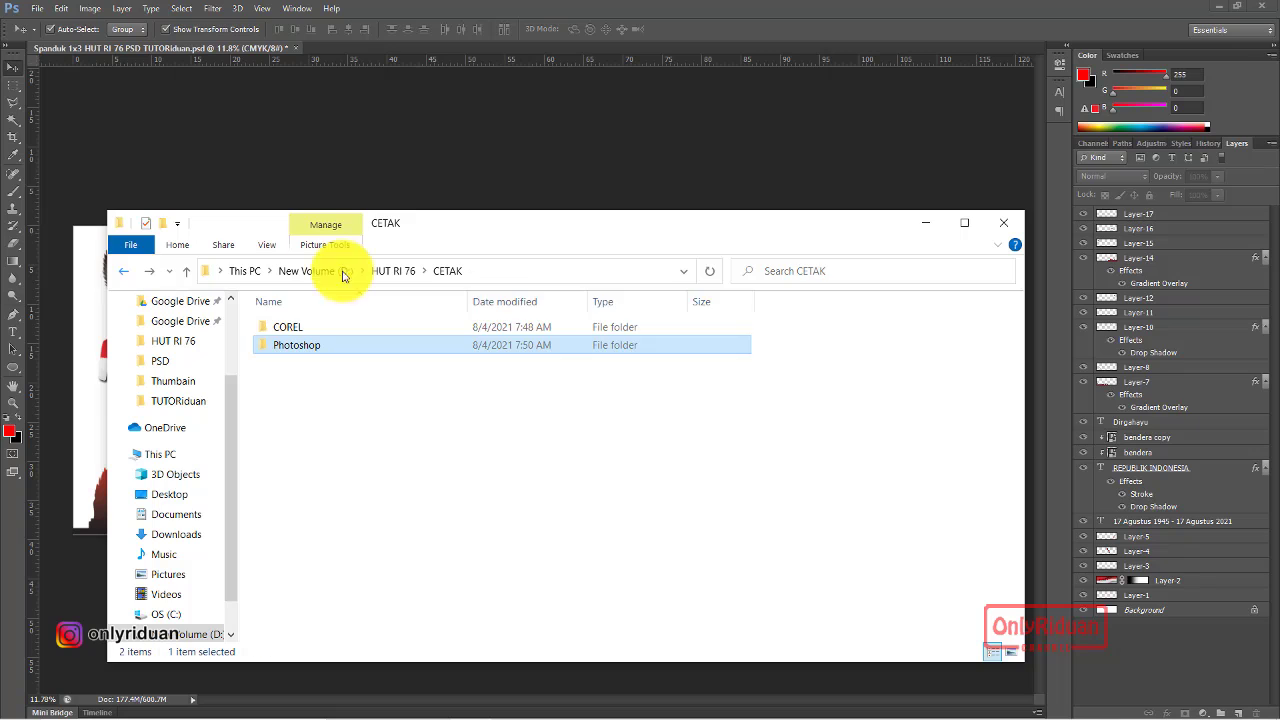
pyautogui.click(926, 222)
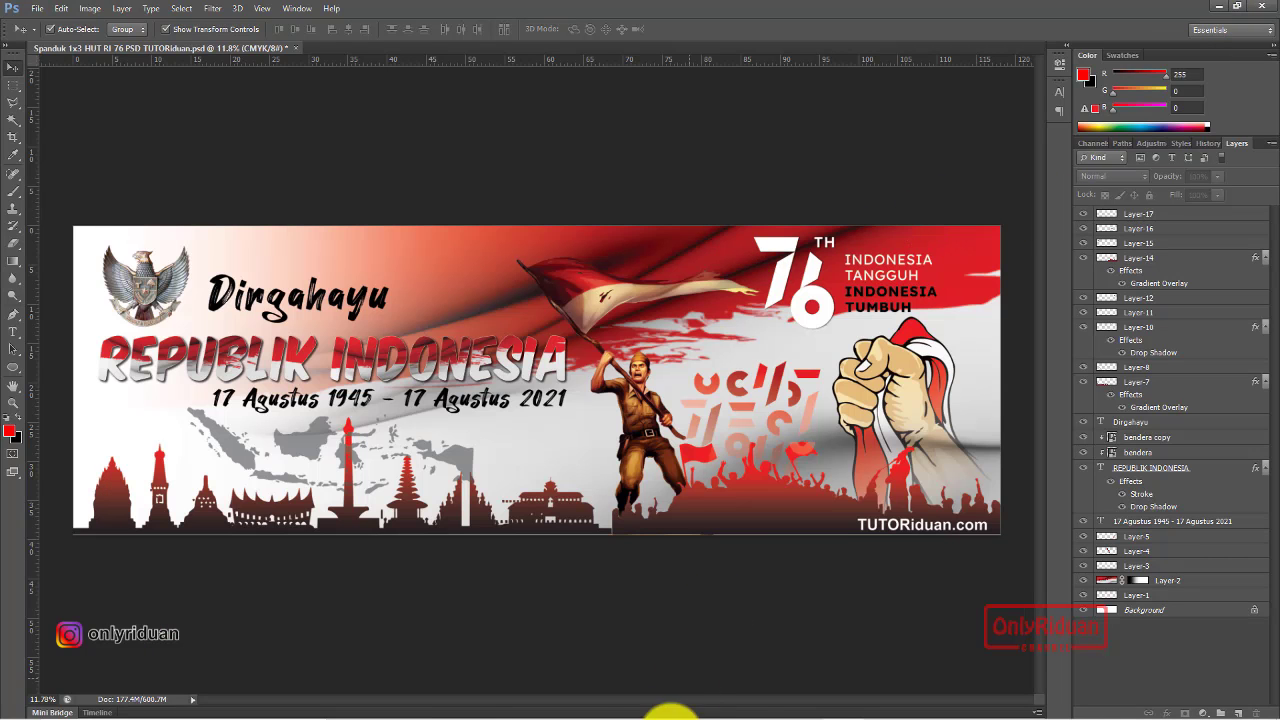
# - Open the Spanduk 1x4 banner CDR file from the X4 folder in CorelDRAW
pyautogui.moveTo(670, 712)
pyautogui.click(479, 710)
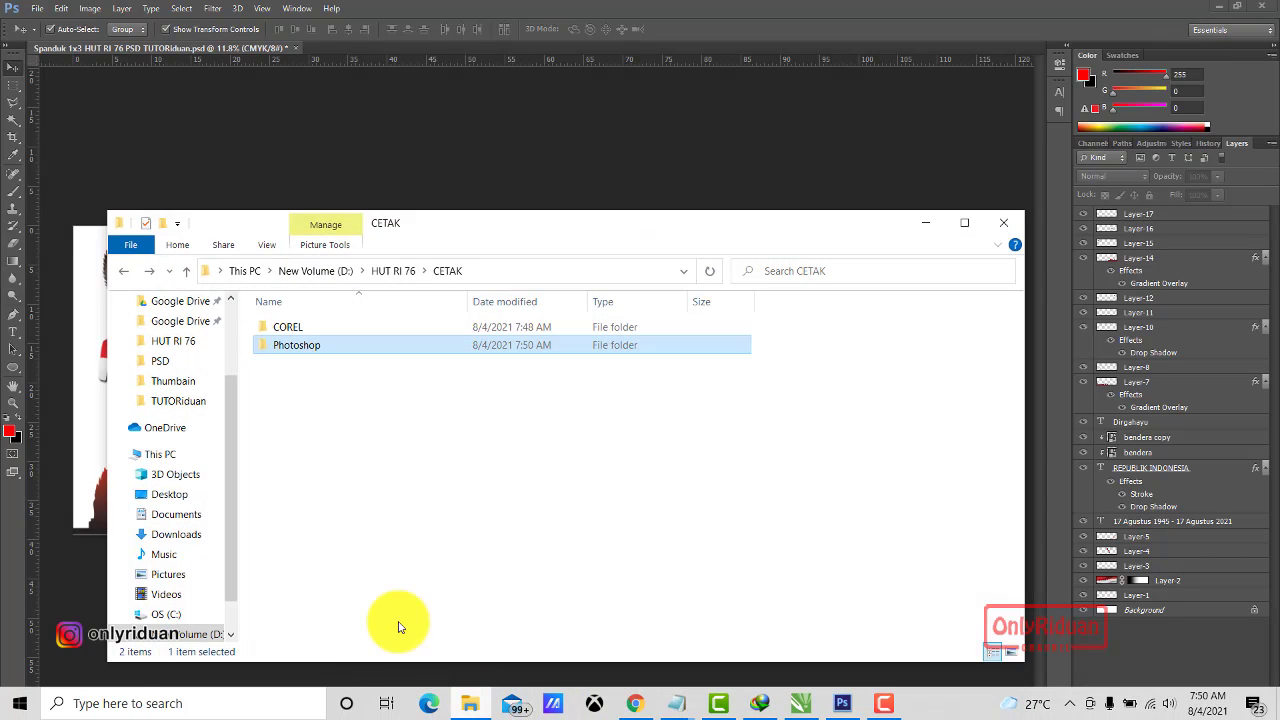
pyautogui.click(396, 271)
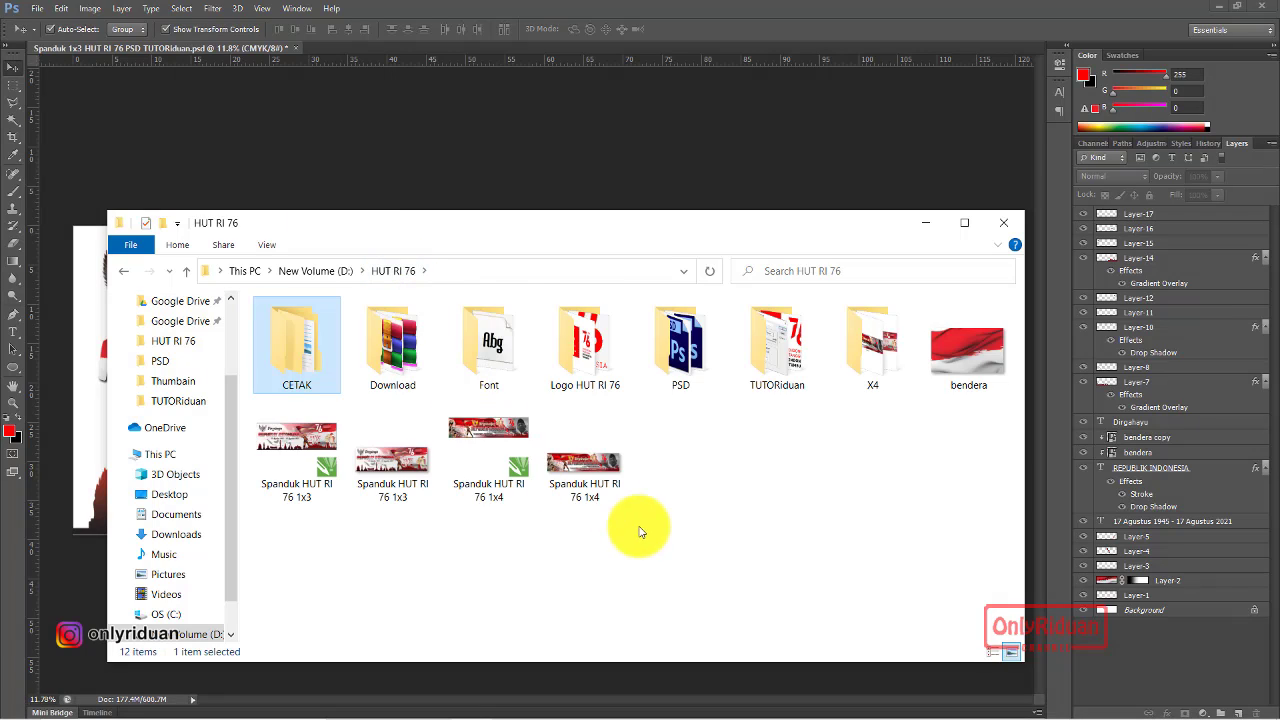
pyautogui.doubleClick(868, 350)
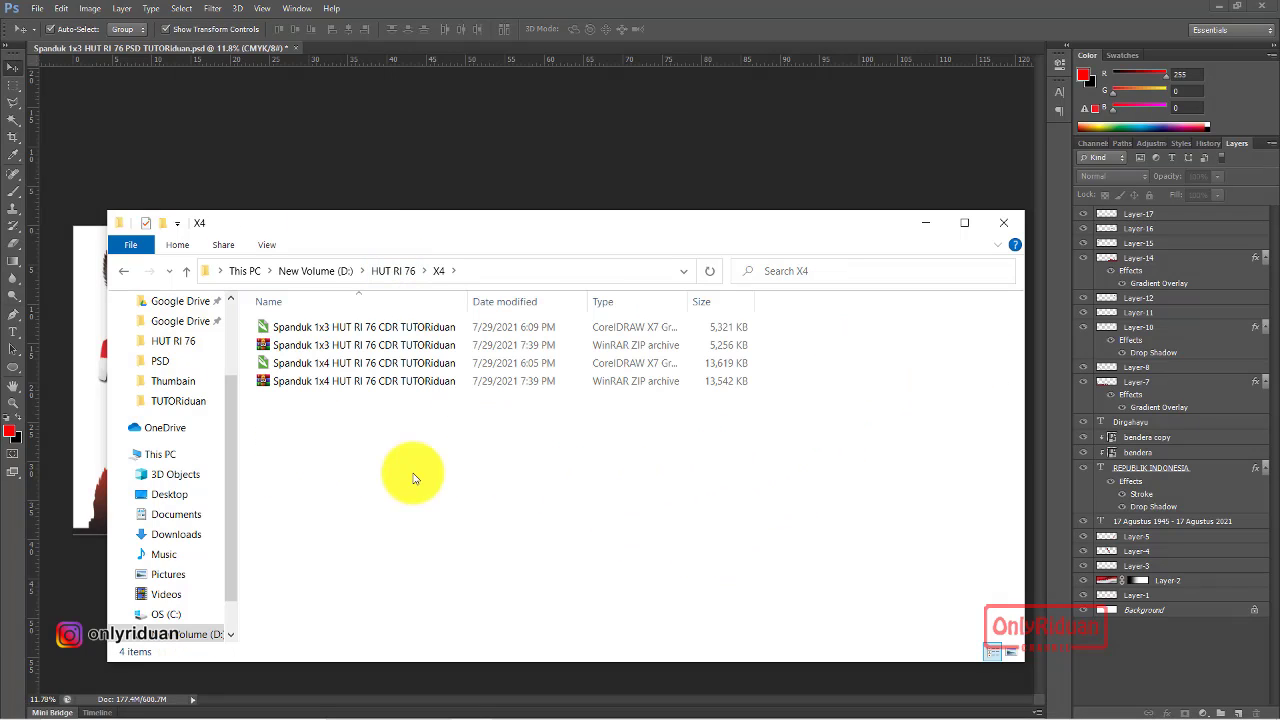
pyautogui.doubleClick(338, 364)
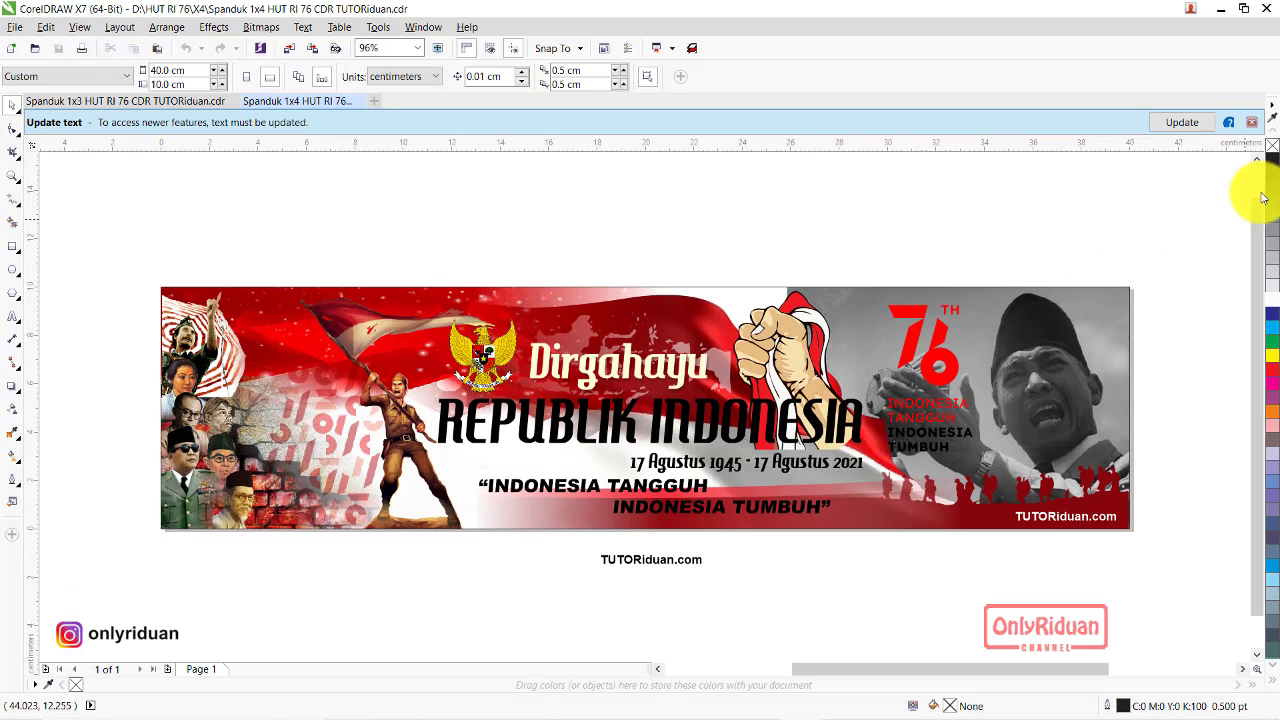
pyautogui.click(1251, 122)
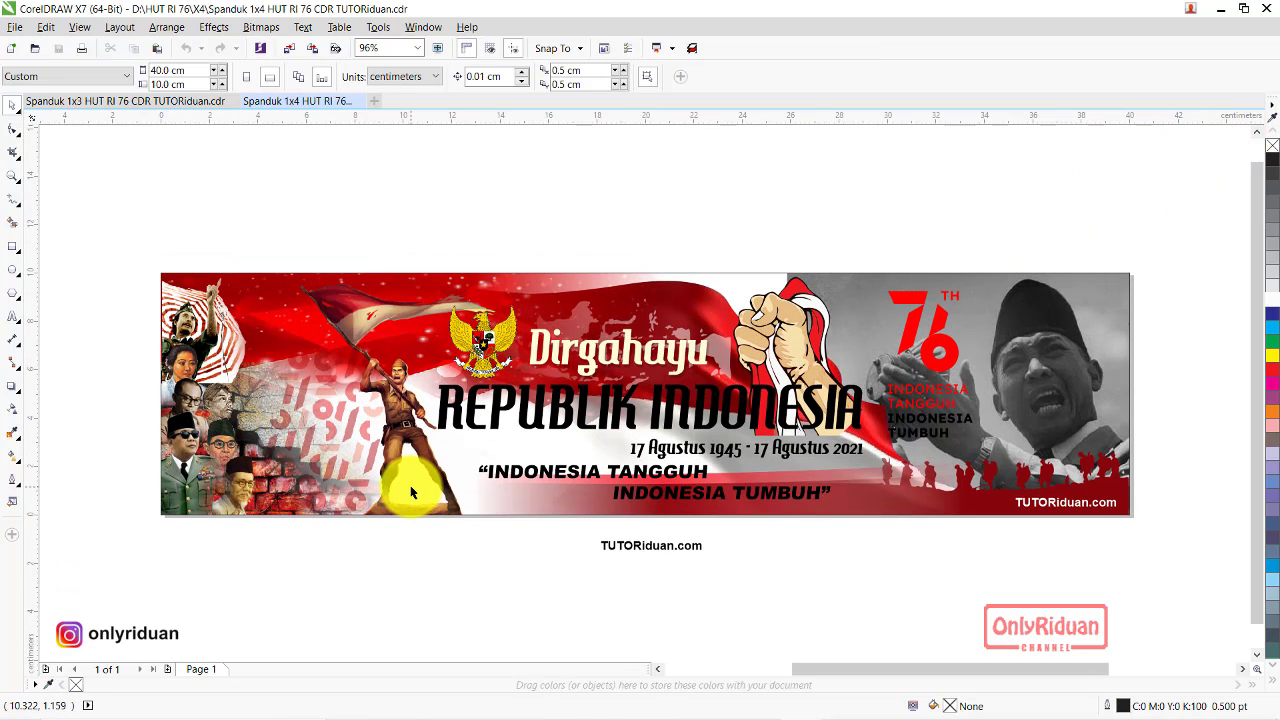
pyautogui.click(638, 550)
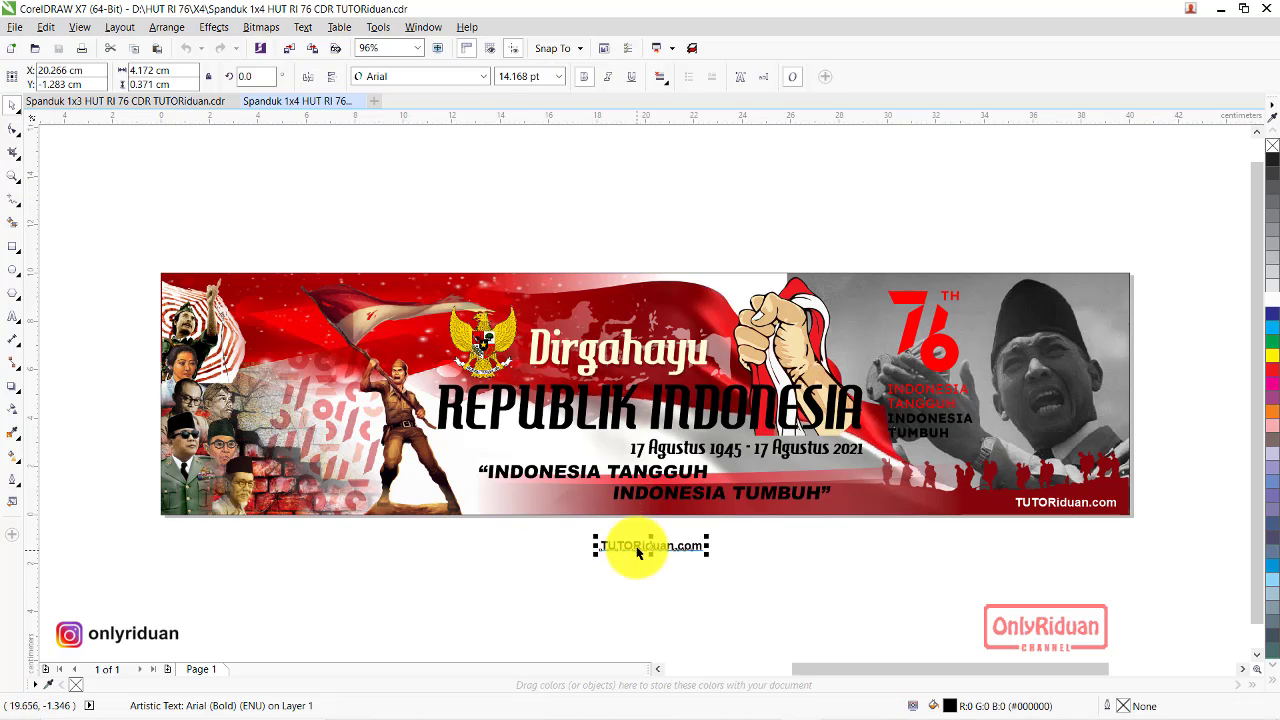
# - In Chrome, close the current lightbox and open the 1x4 Meter banner image full-size
pyautogui.click(640, 705)
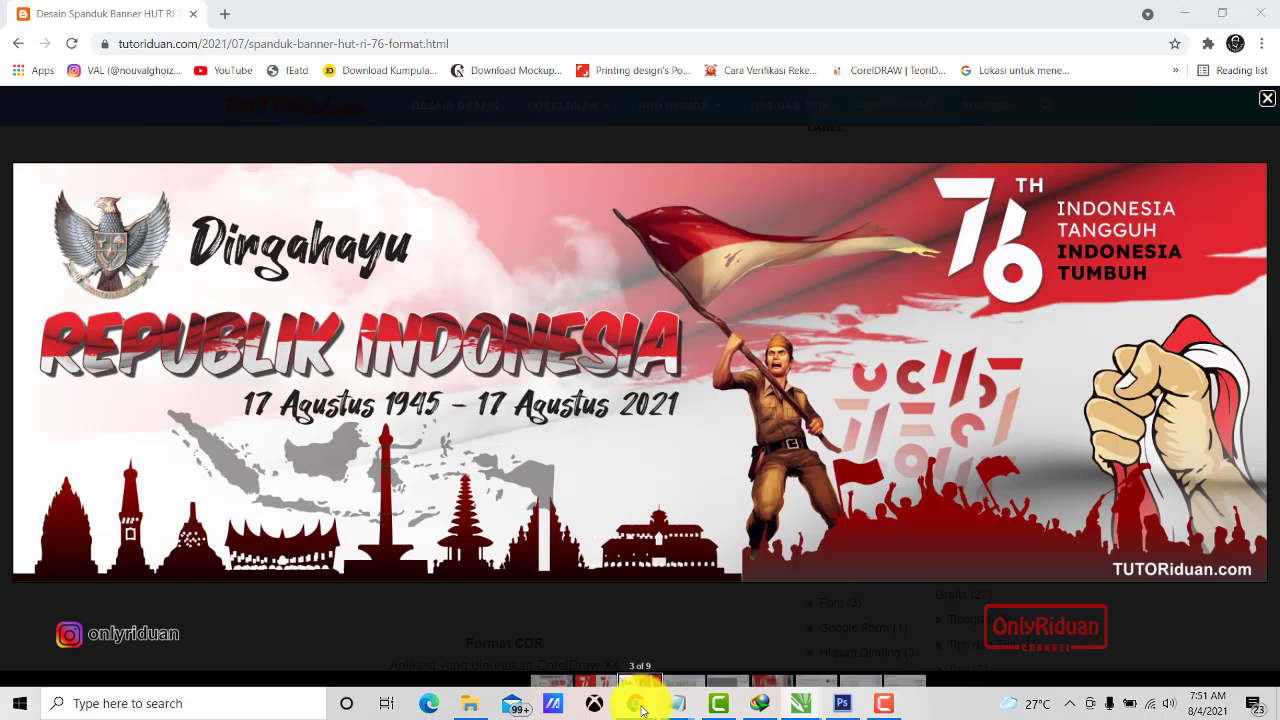
pyautogui.click(1265, 103)
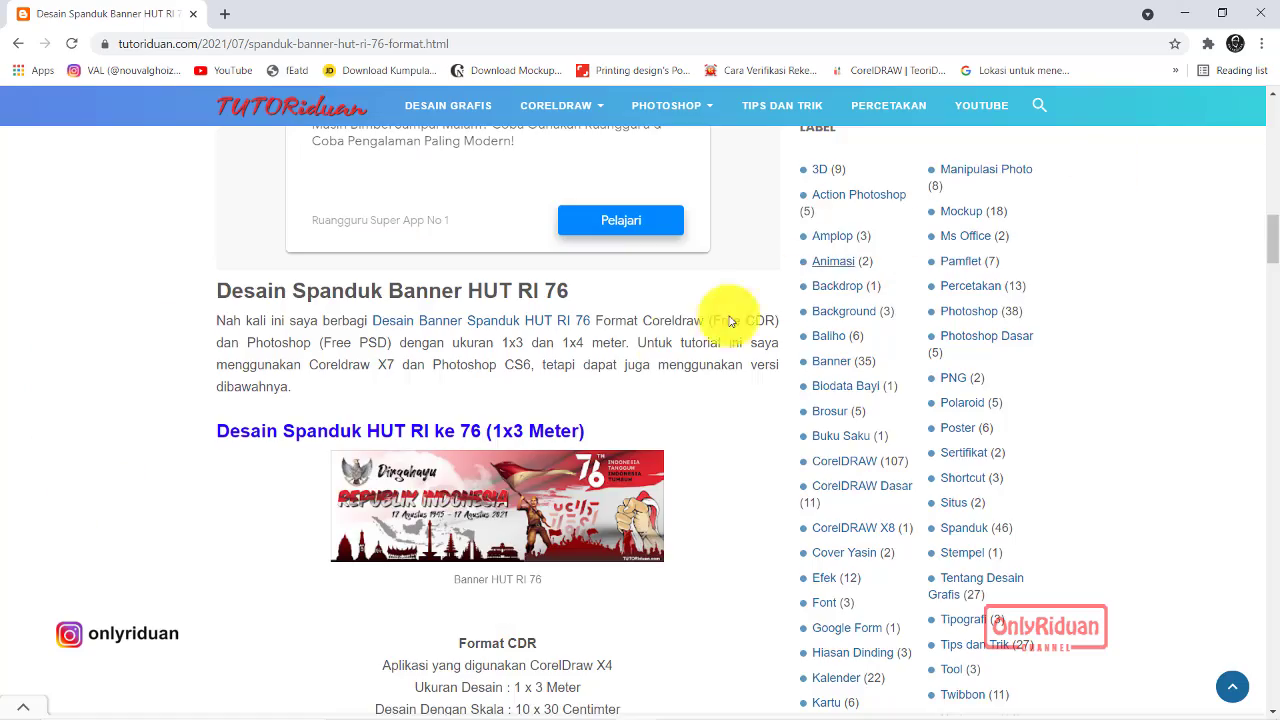
pyautogui.scroll(-3, 543, 486)
pyautogui.scroll(-3, 580, 491)
pyautogui.scroll(-3, 588, 499)
pyautogui.scroll(-5, 588, 497)
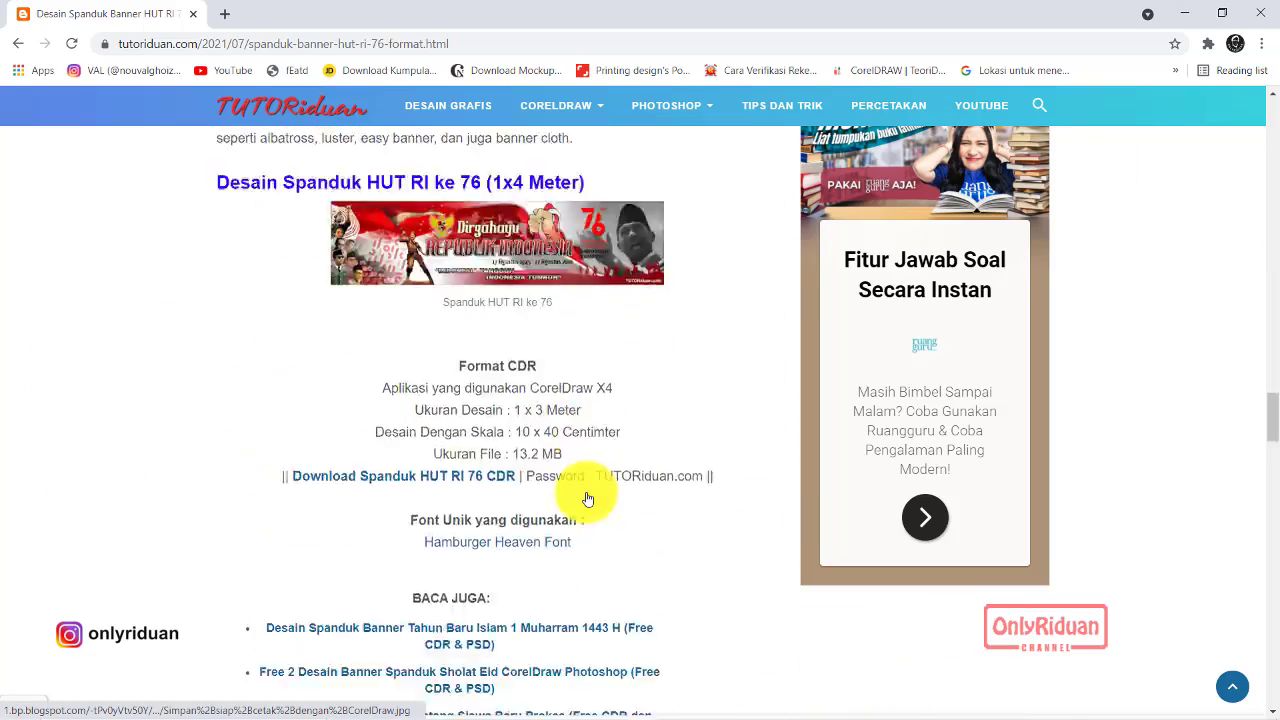
pyautogui.scroll(2, 588, 494)
pyautogui.click(588, 400)
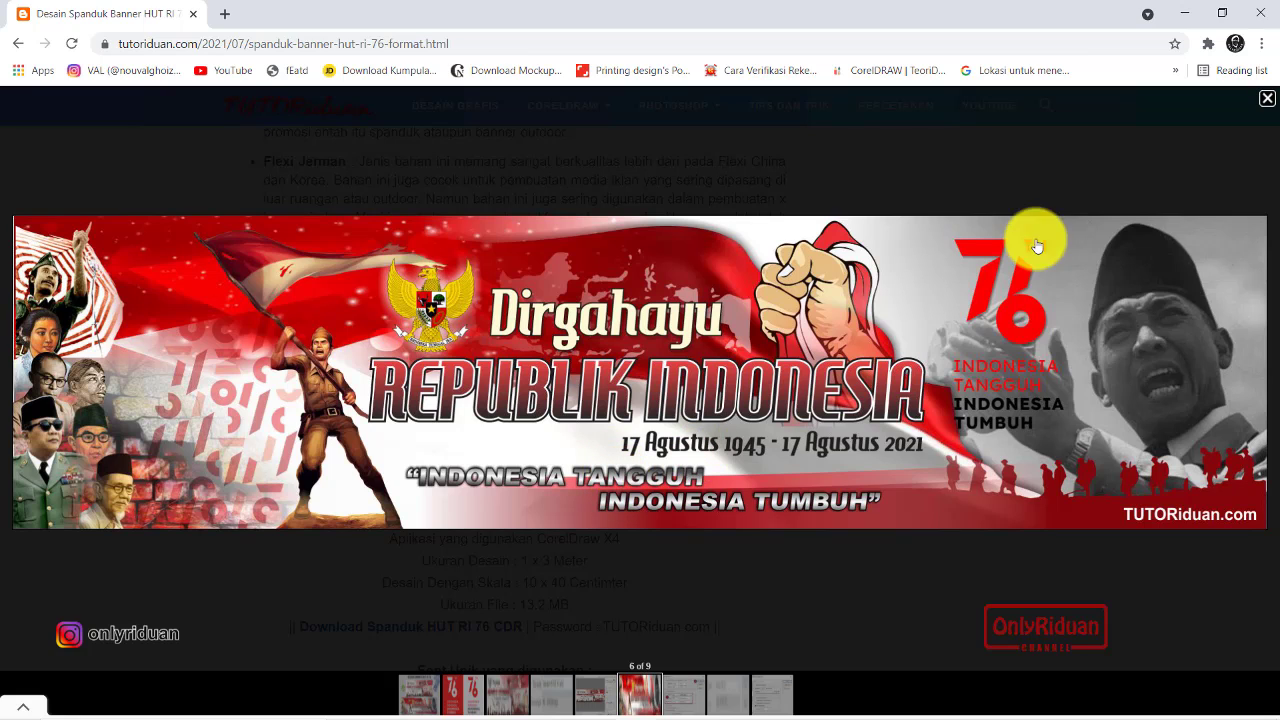
pyautogui.moveTo(800, 703)
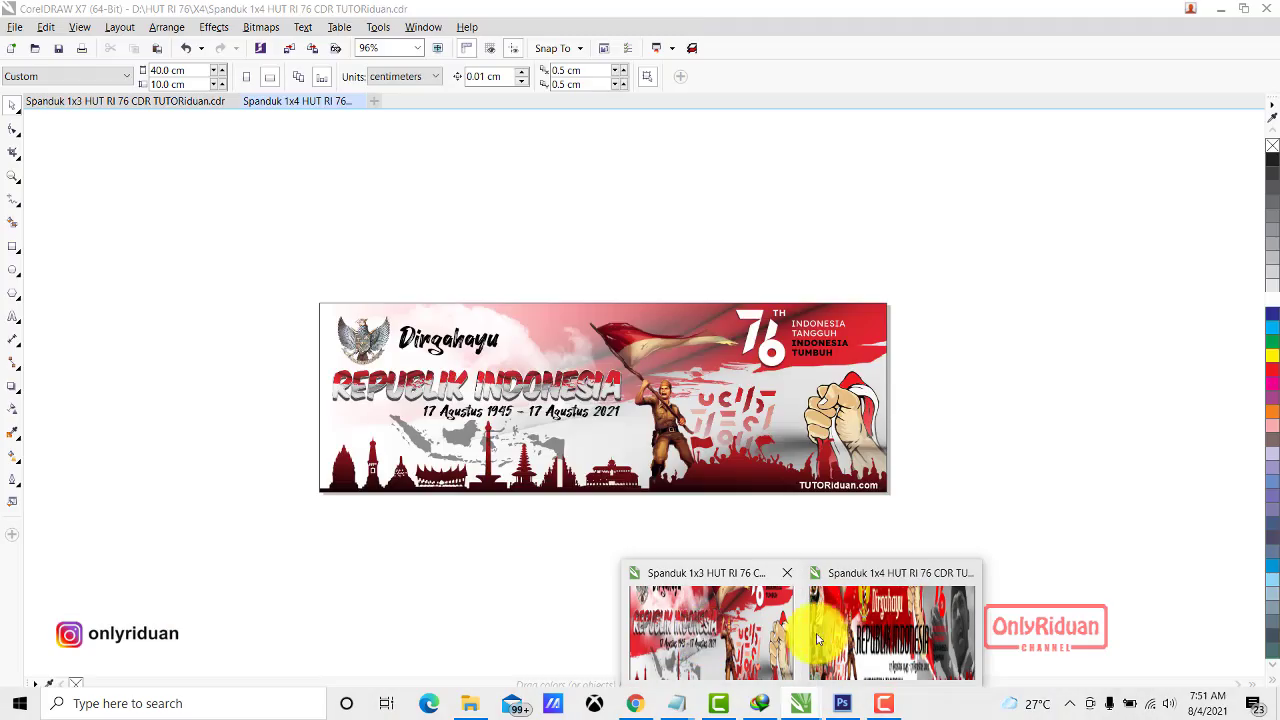
# - Select the Dirgahayu heading and drag out a dark contour around it with the Contour tool
pyautogui.click(817, 638)
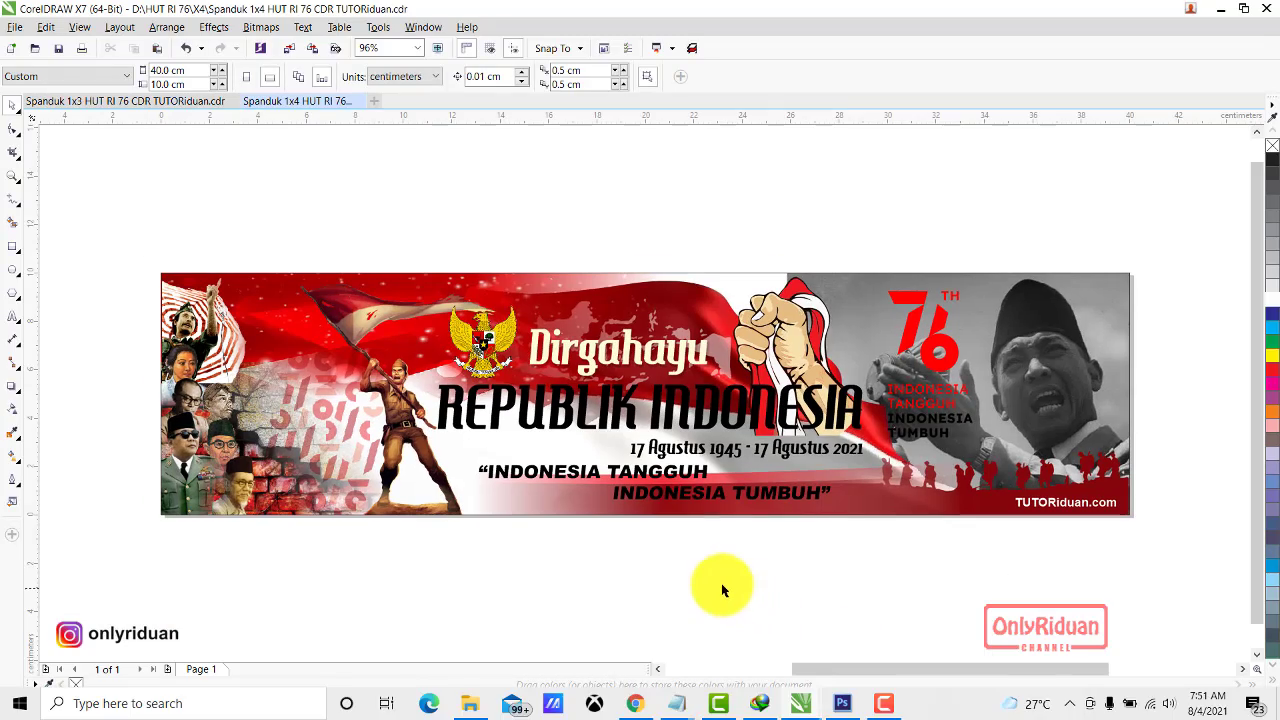
pyautogui.scroll(3, 604, 354)
pyautogui.scroll(2, 604, 354)
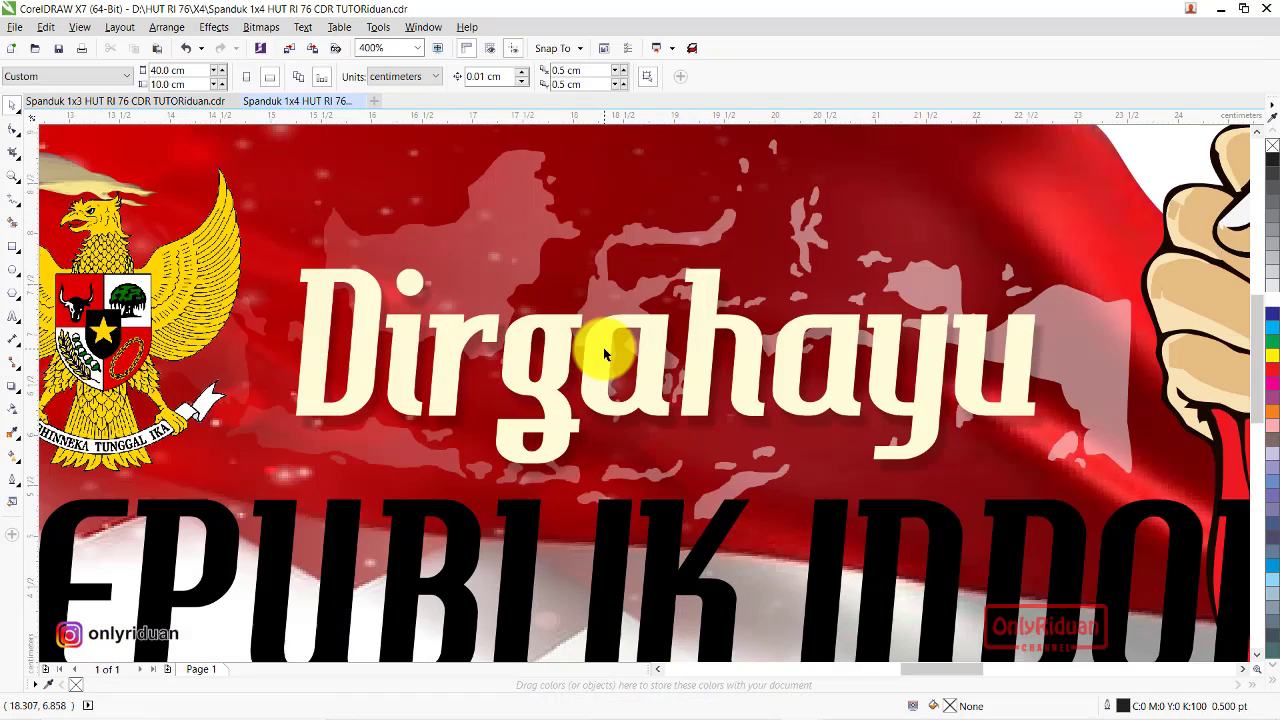
pyautogui.scroll(-2, 603, 347)
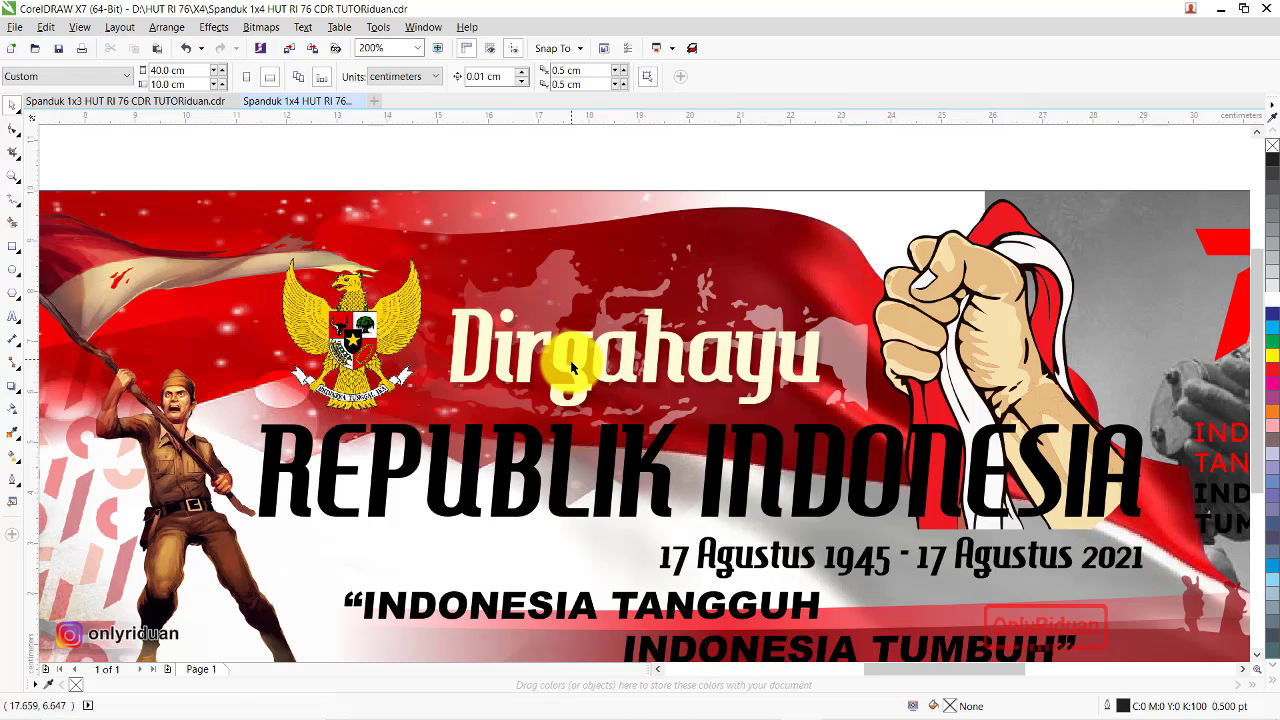
pyautogui.click(572, 366)
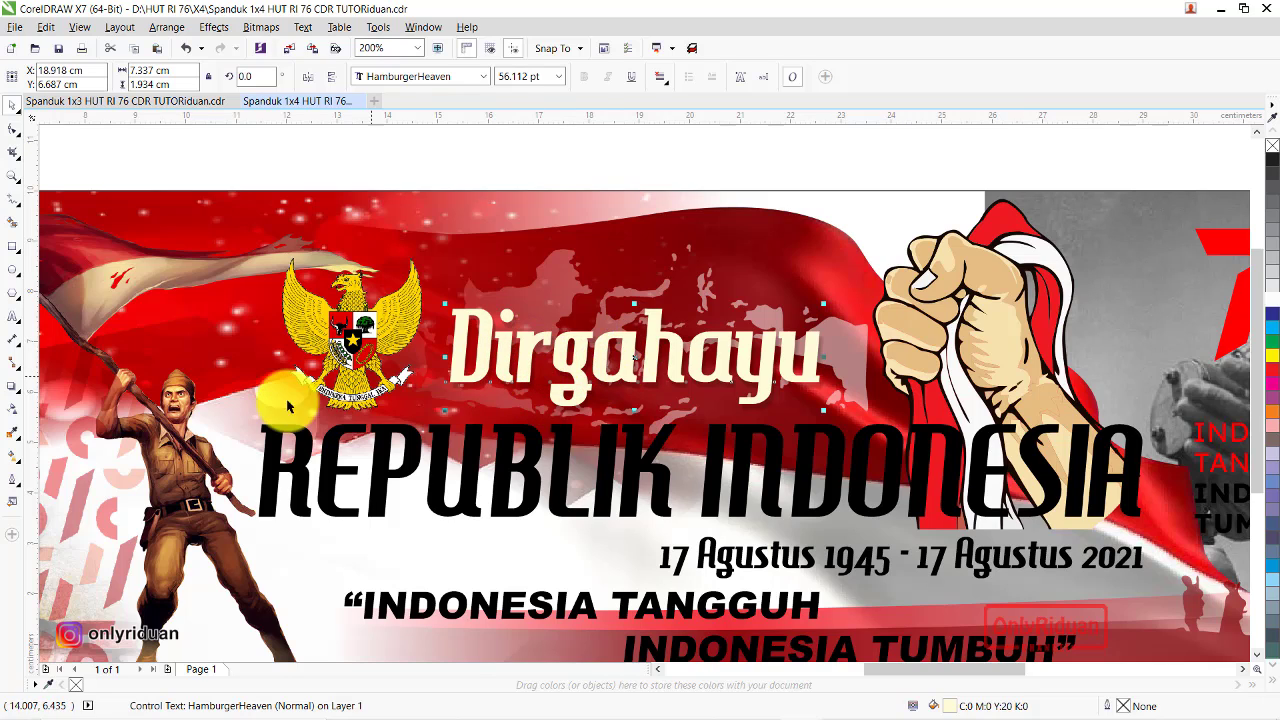
pyautogui.click(13, 388)
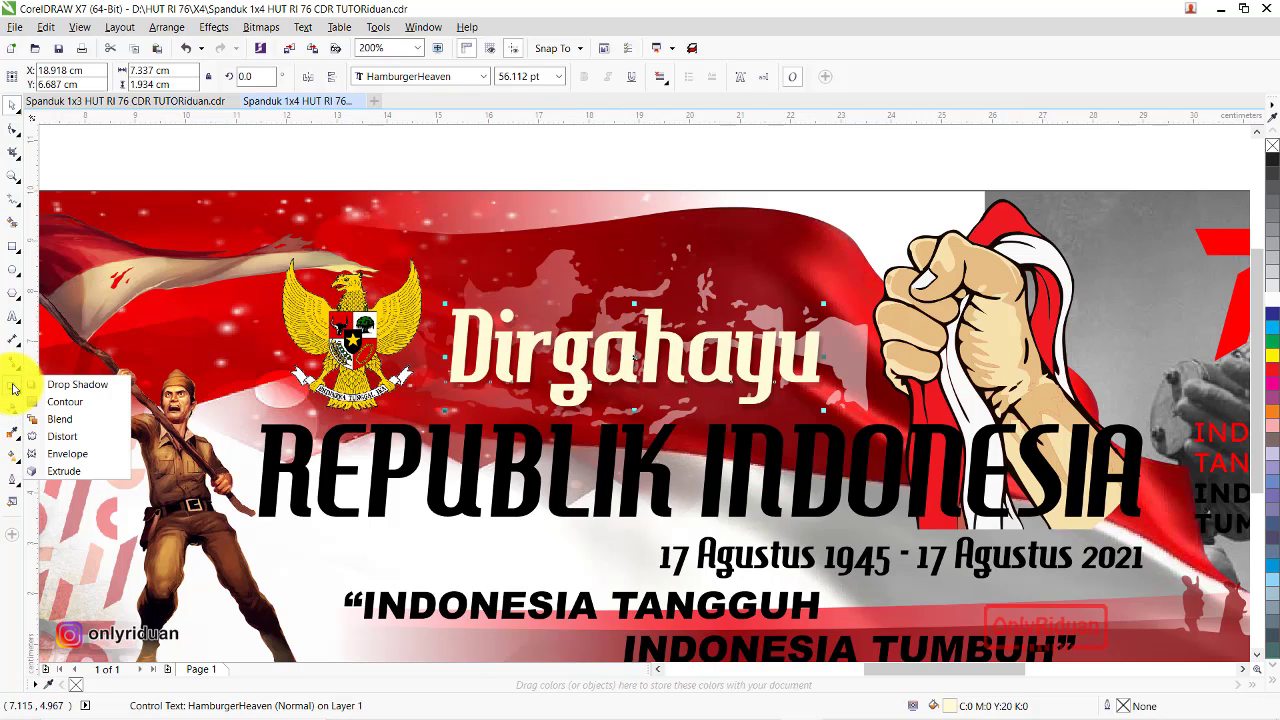
pyautogui.click(75, 379)
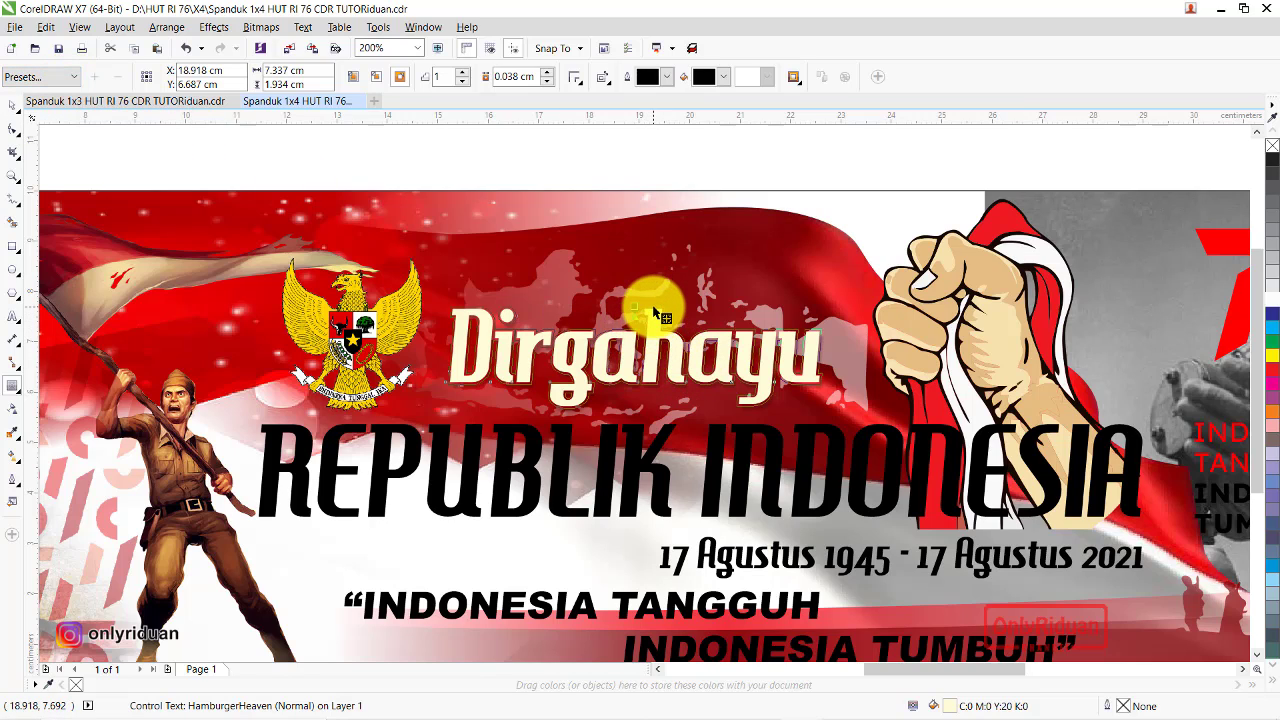
pyautogui.moveTo(655, 315); pyautogui.dragTo(651, 300)
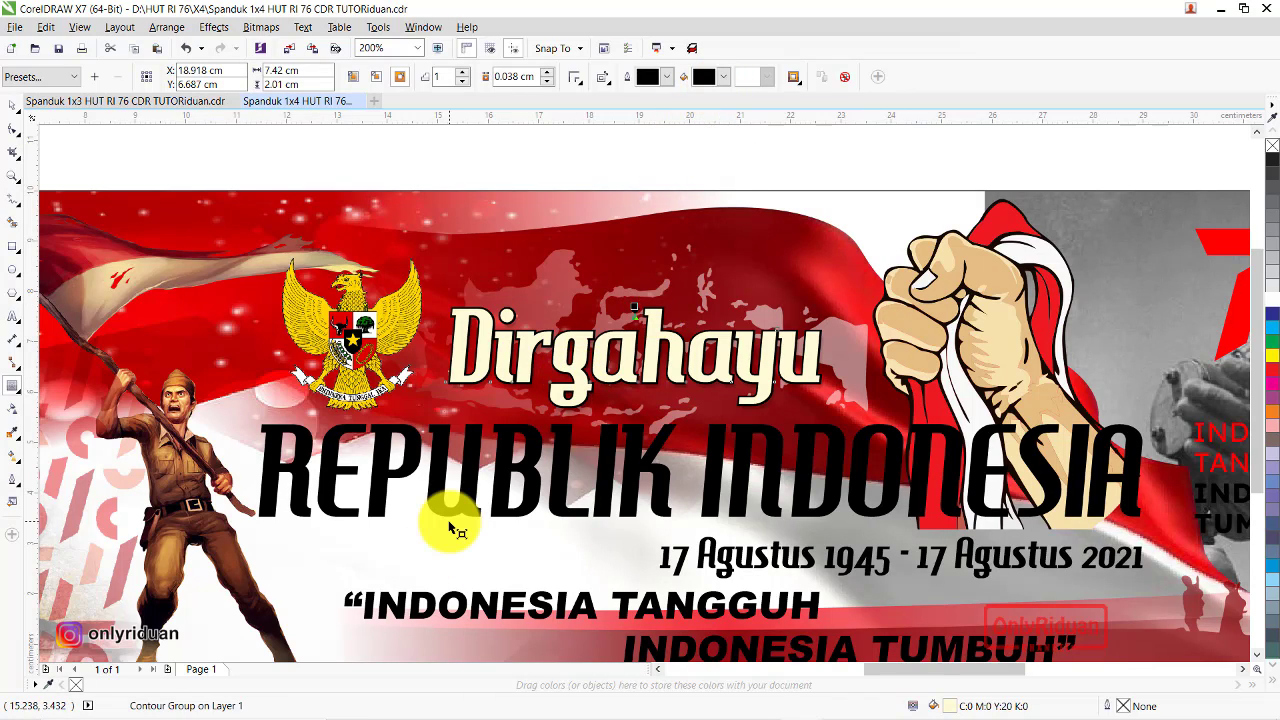
pyautogui.click(638, 472)
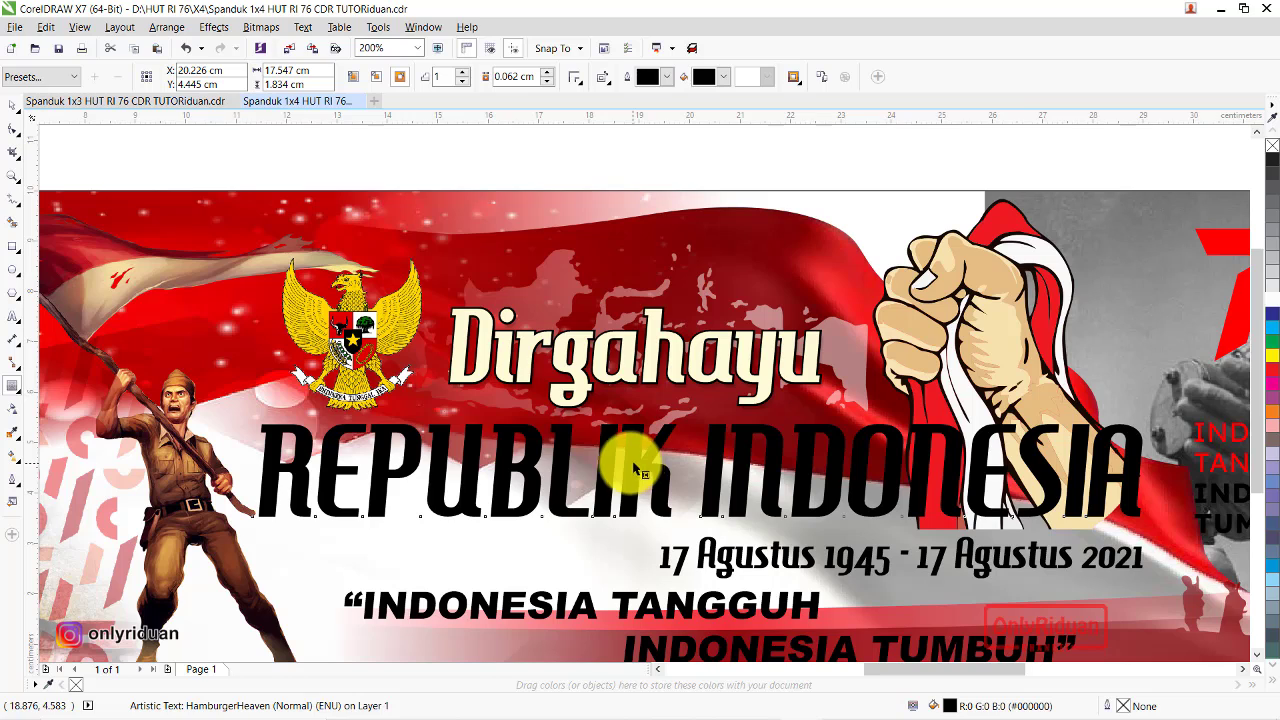
# - Contour REPUBLIK INDONESIA in white with 0.1 cm offset, then view the Chrome reference banner
pyautogui.click(14, 388)
pyautogui.moveTo(263, 434); pyautogui.dragTo(260, 424)
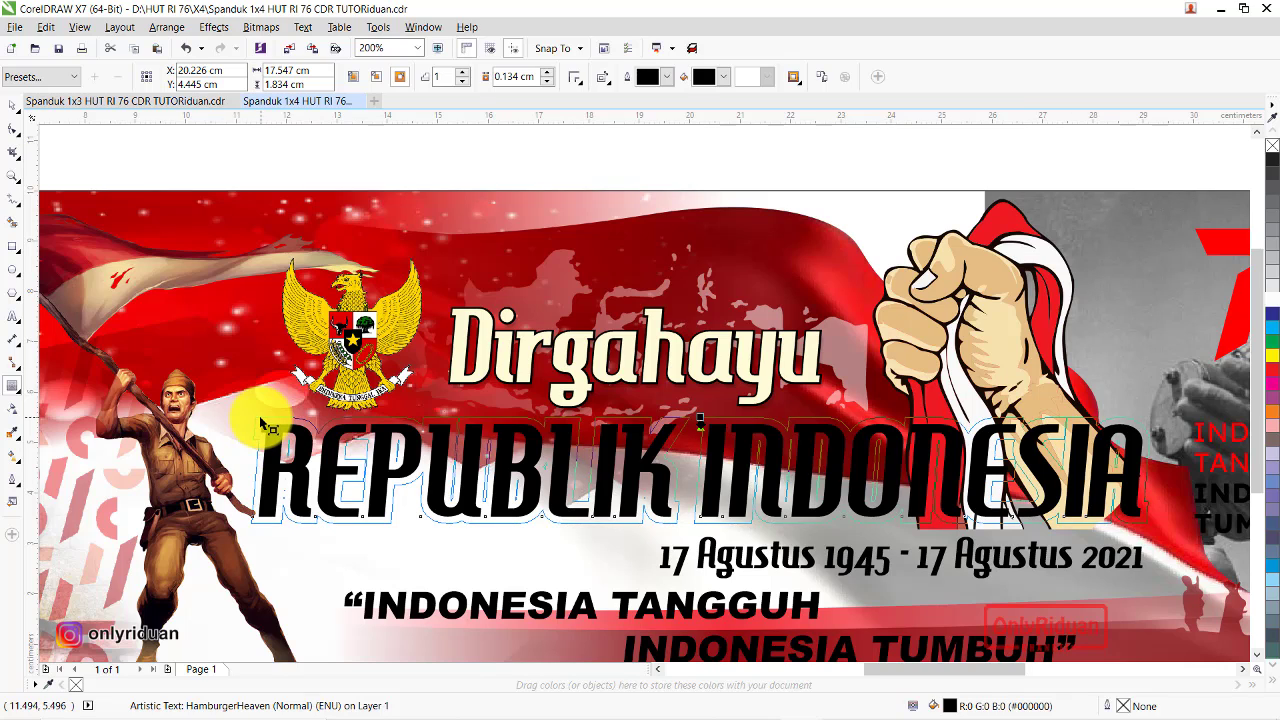
pyautogui.moveTo(263, 427); pyautogui.dragTo(263, 424)
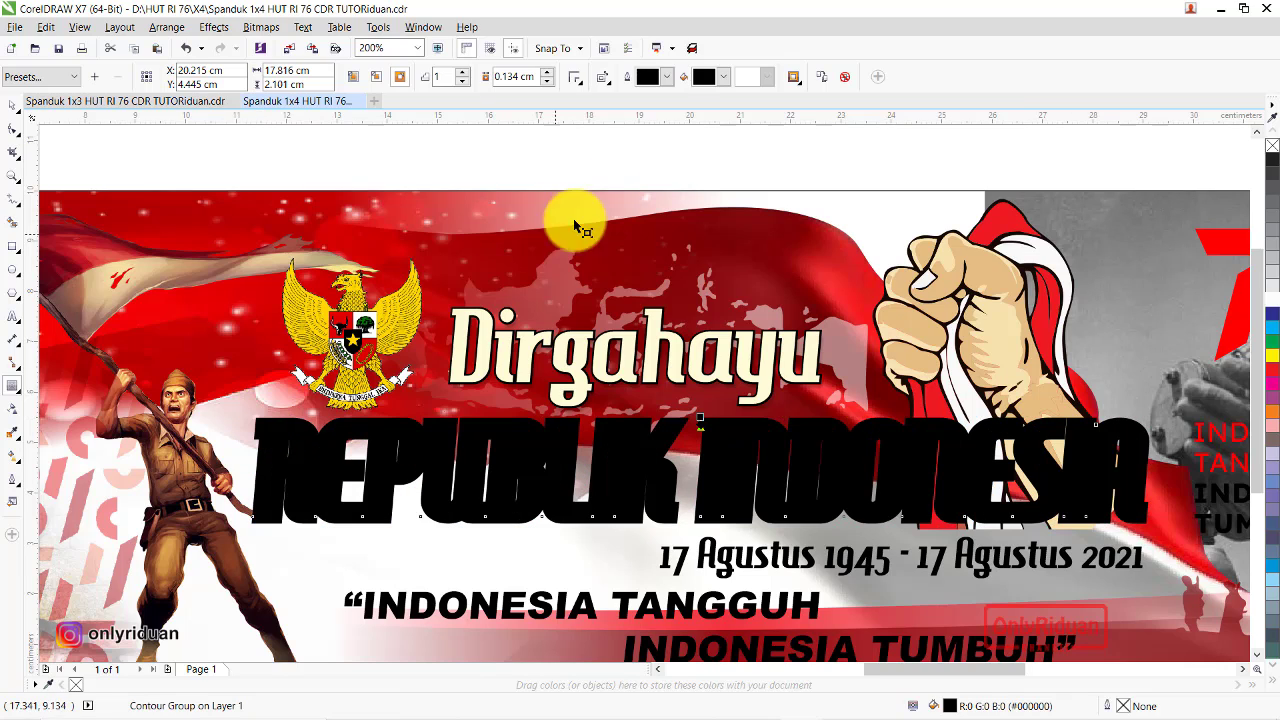
pyautogui.click(726, 80)
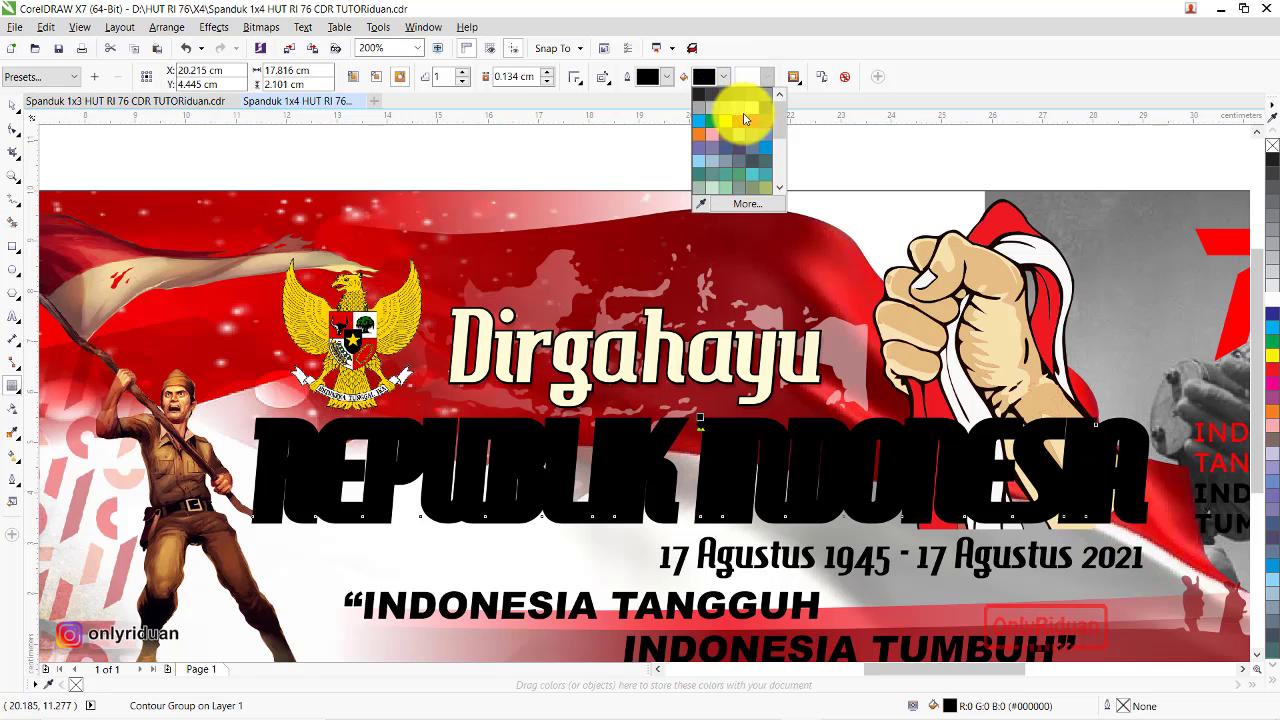
pyautogui.click(752, 110)
pyautogui.write('0.1')
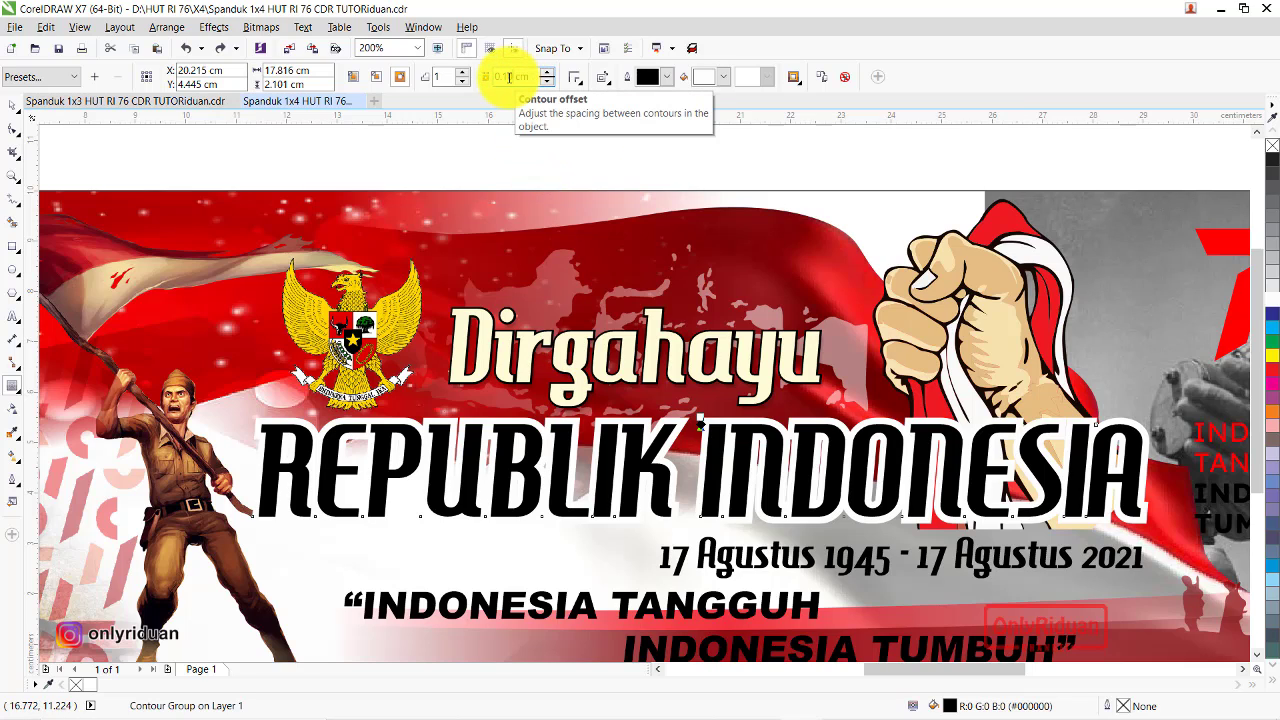
pyautogui.press('Return')
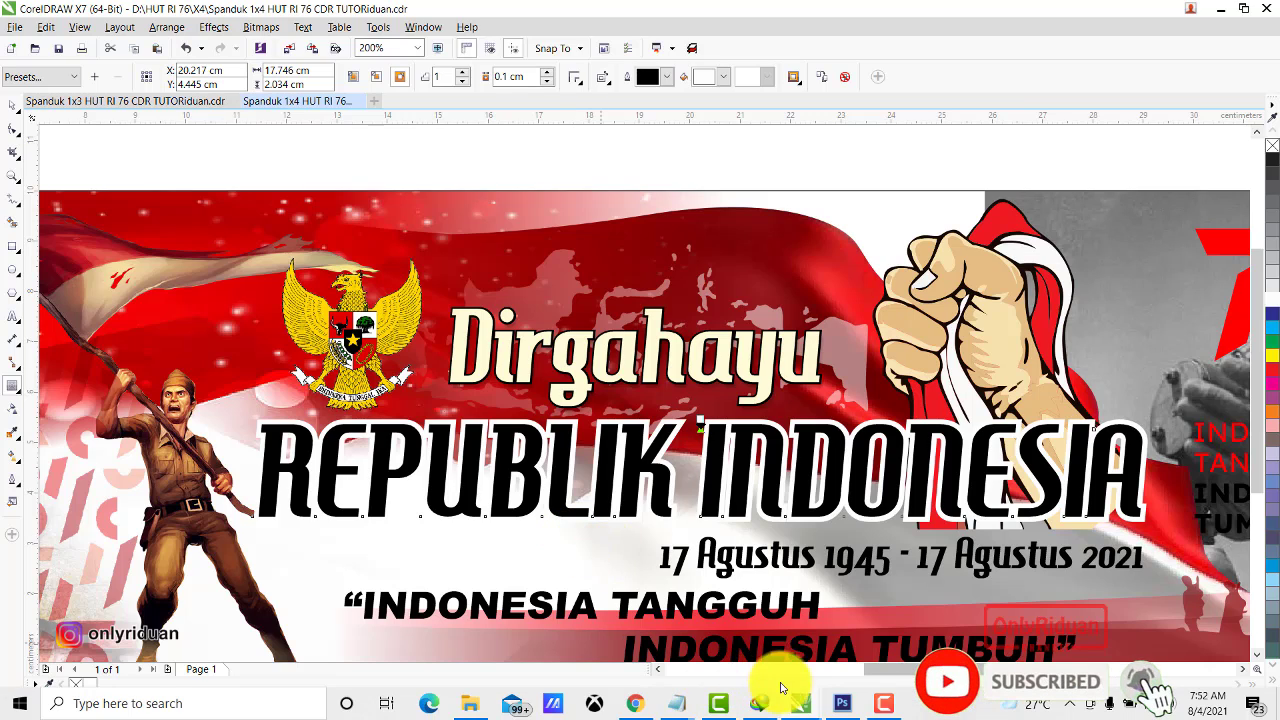
pyautogui.click(636, 703)
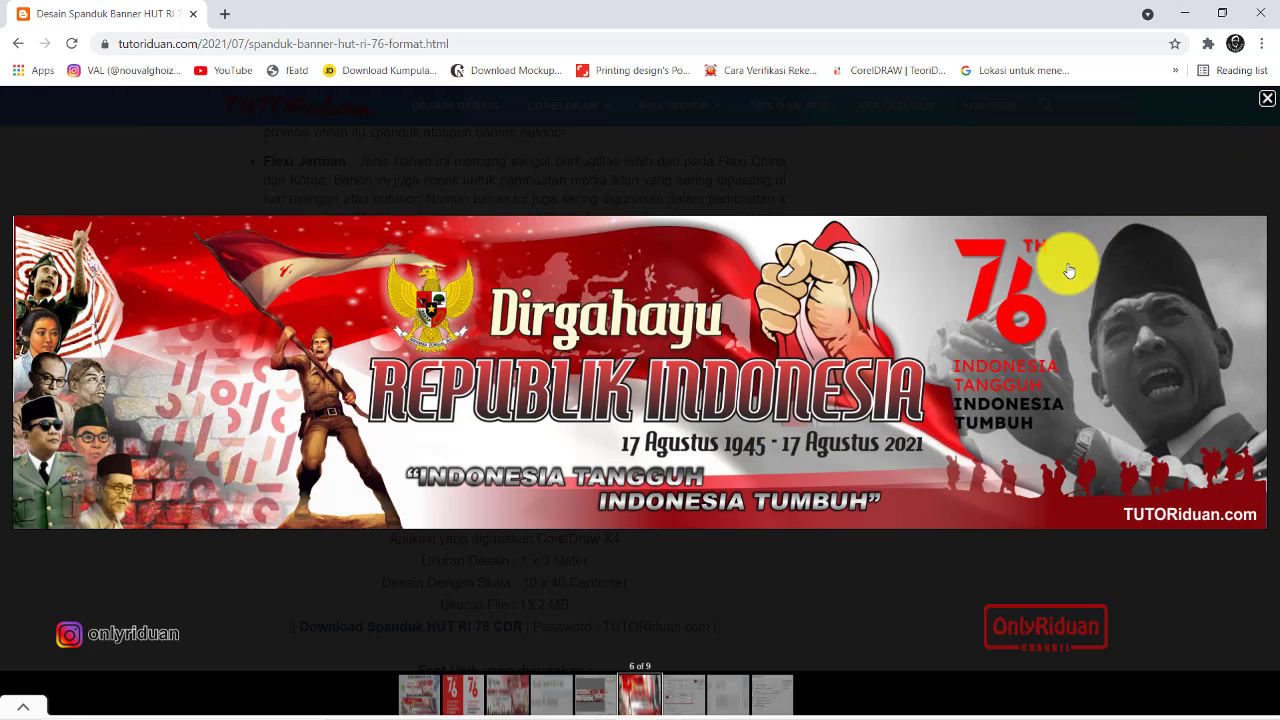
pyautogui.moveTo(801, 703)
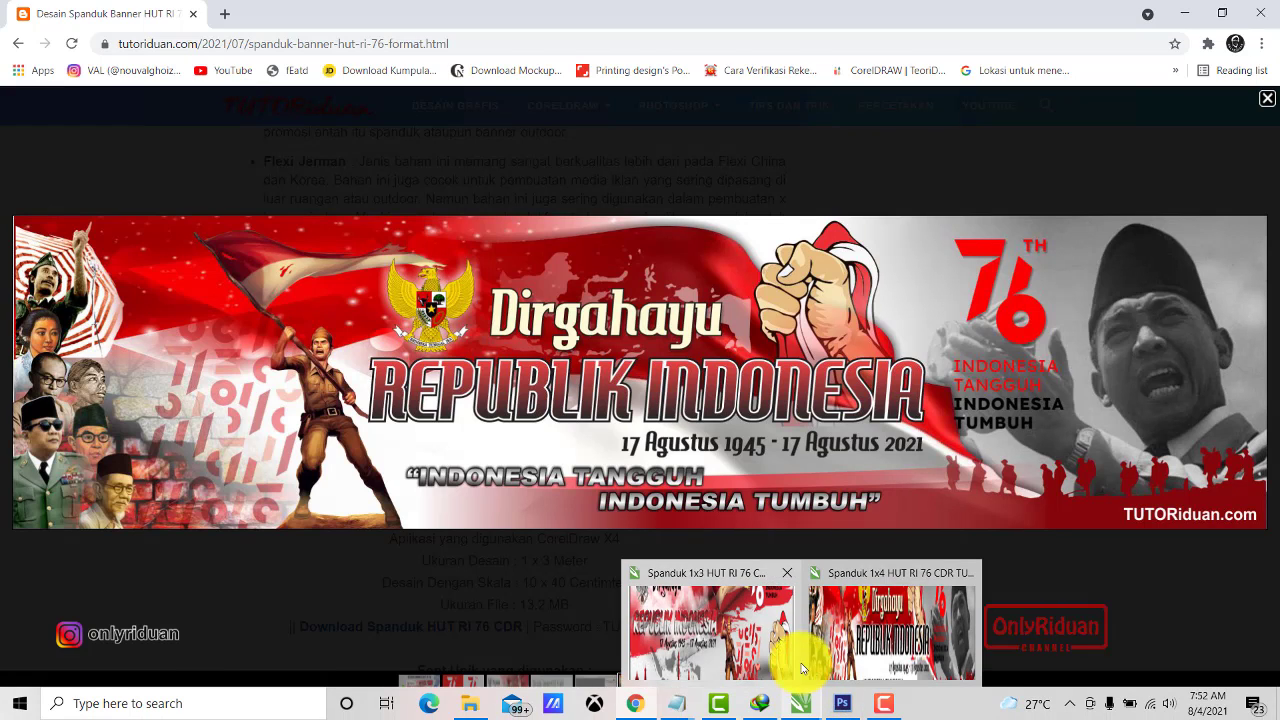
# - Switch back to the Spanduk 1x4 HUT RI 76 document in CorelDRAW
pyautogui.click(801, 668)
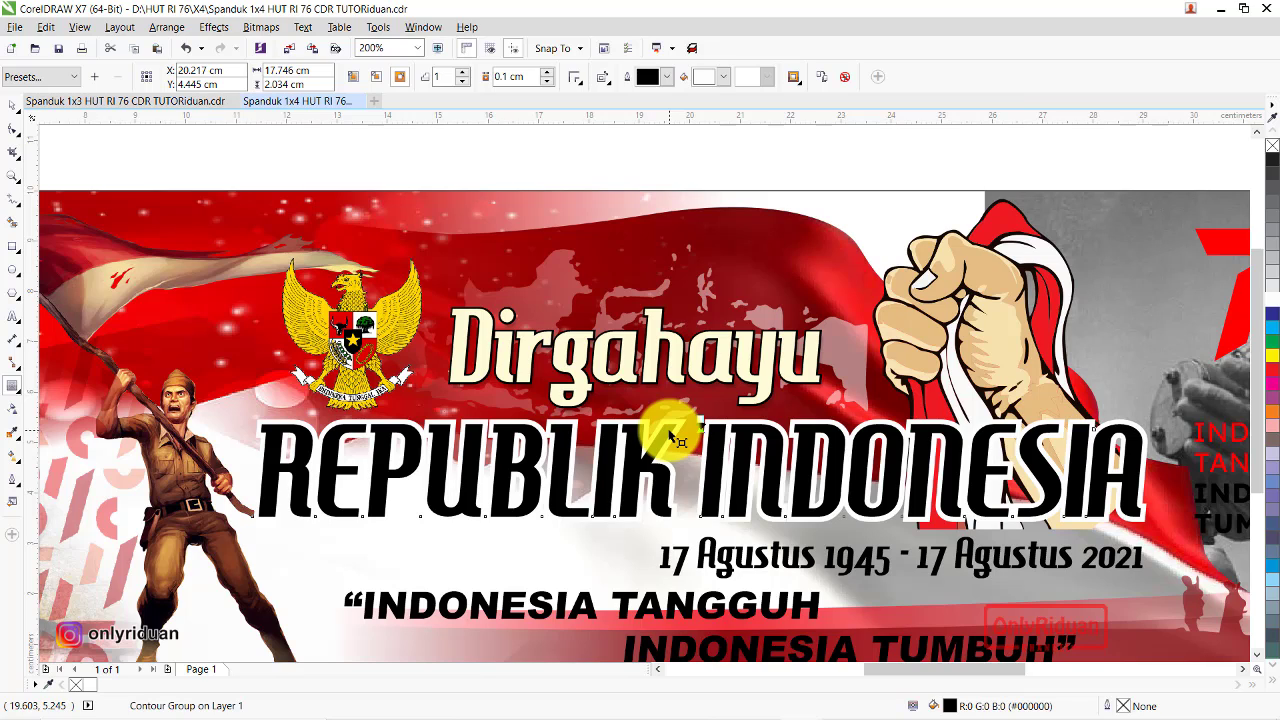
# - Break the REPUBLIK INDONESIA contour group apart (Ctrl+K) and check the pieces separated
pyautogui.click(166, 27)
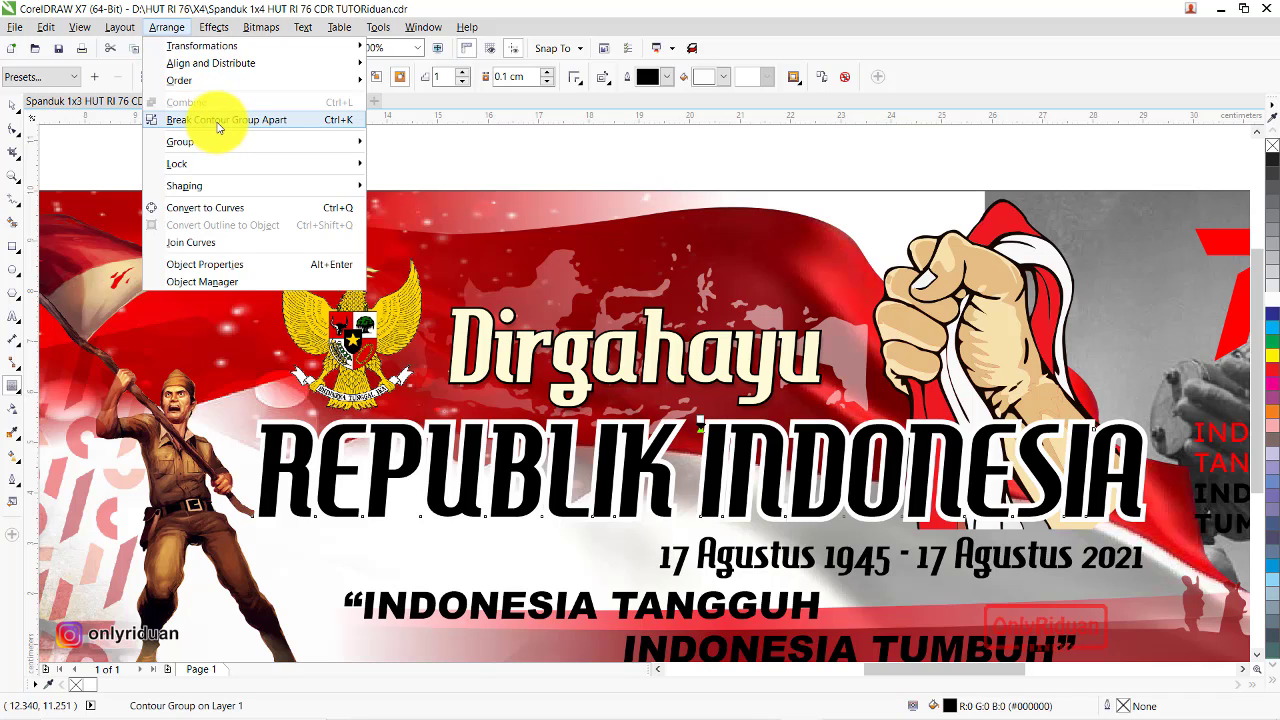
pyautogui.moveTo(184, 186)
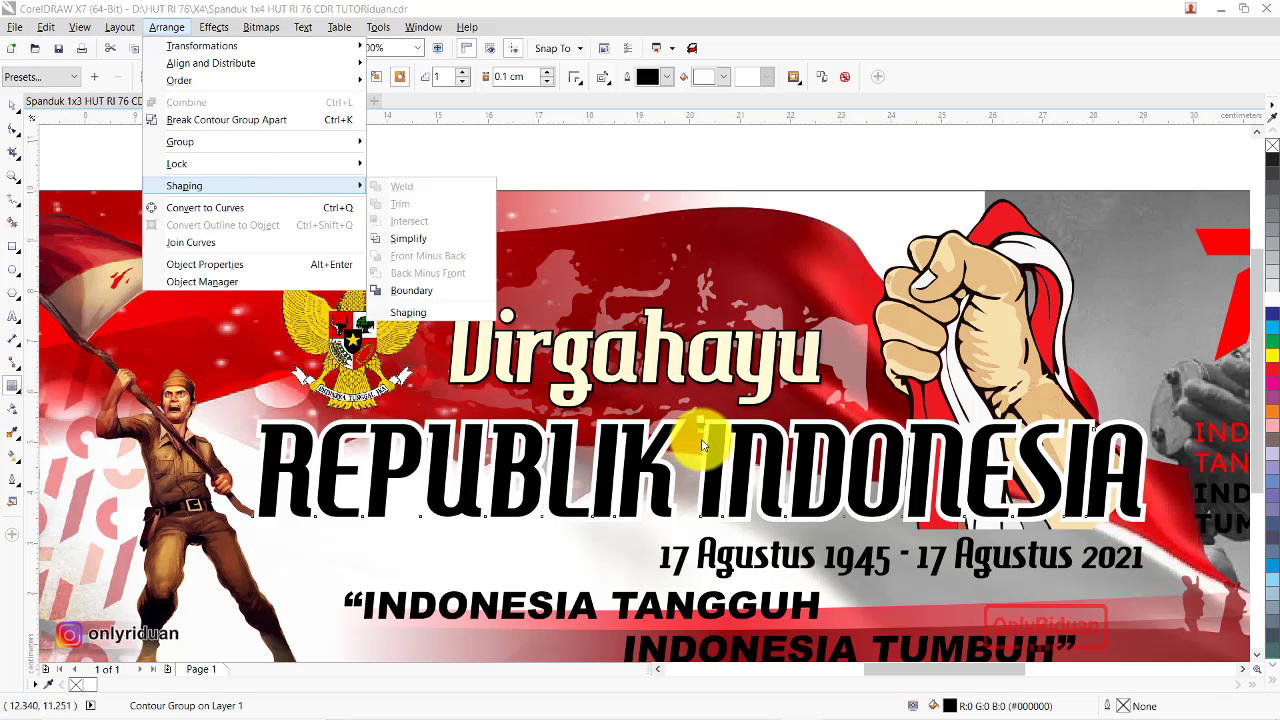
pyautogui.hotkey('ctrl', 'k')
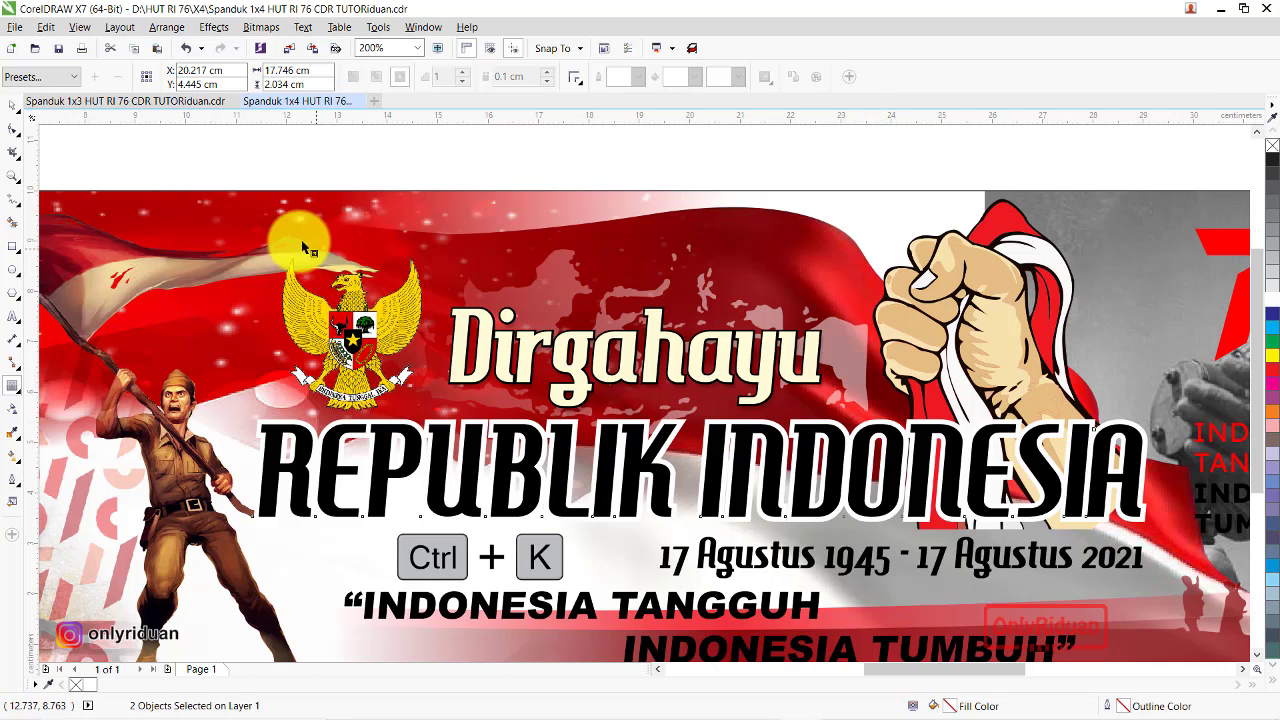
pyautogui.click(13, 105)
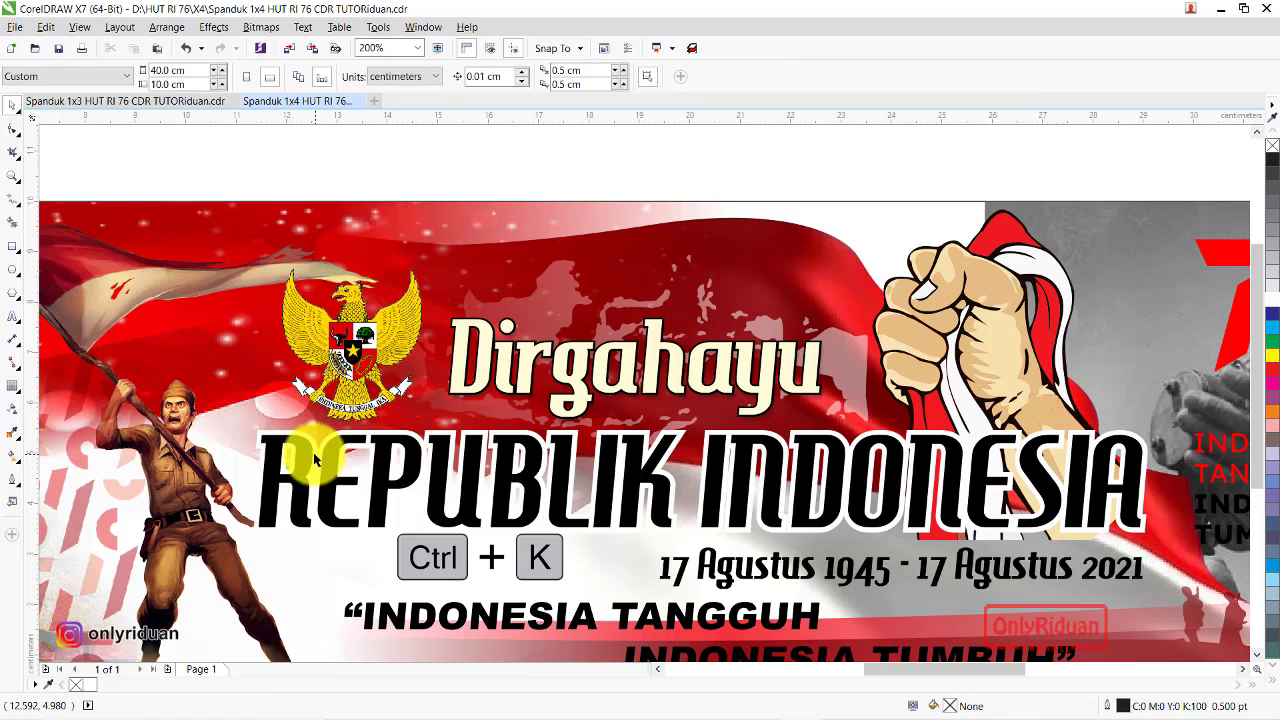
pyautogui.moveTo(305, 457); pyautogui.dragTo(399, 510)
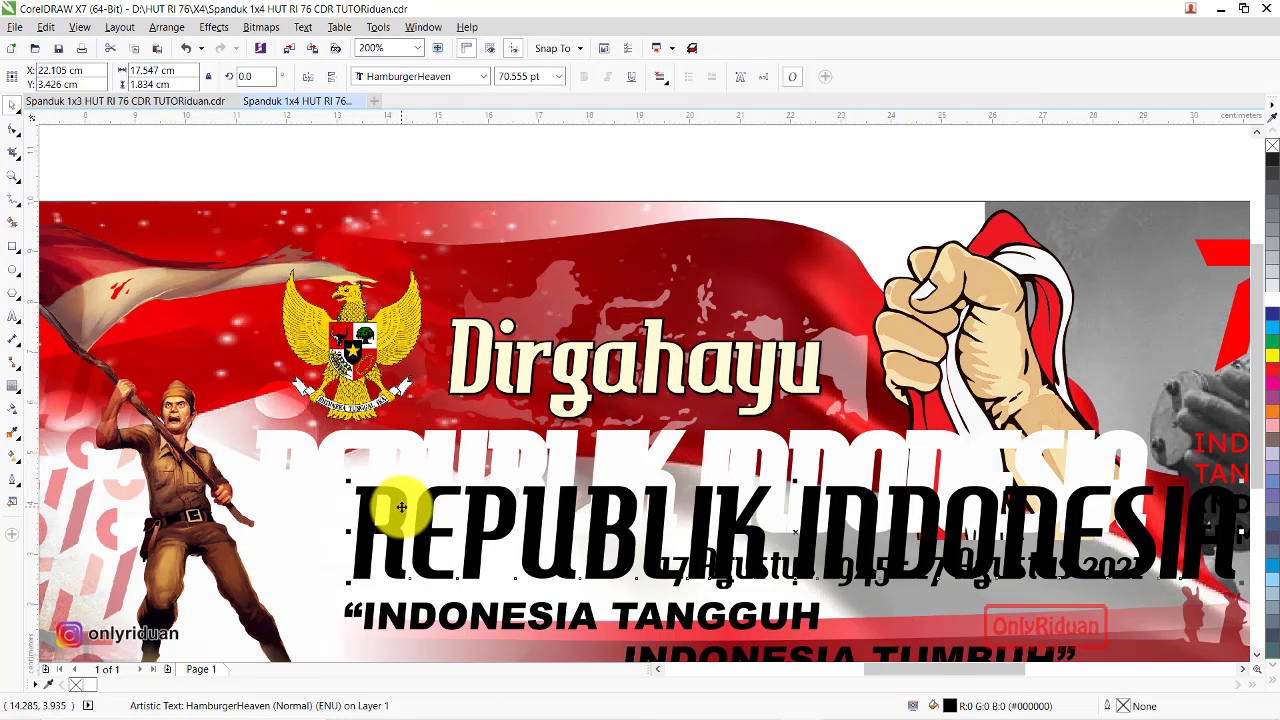
pyautogui.press('Escape')
pyautogui.scroll(2, 714, 471)
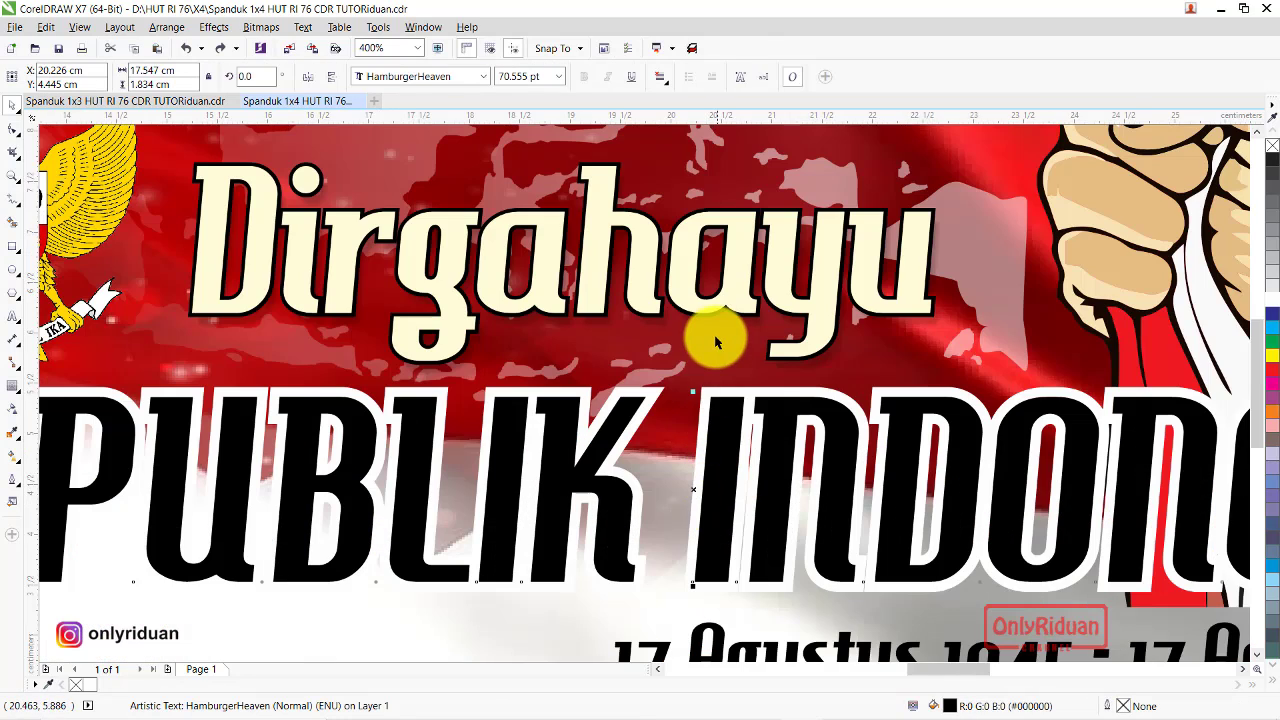
# - Add a black contour around the separated white contour shape behind the lettering
pyautogui.click(690, 360)
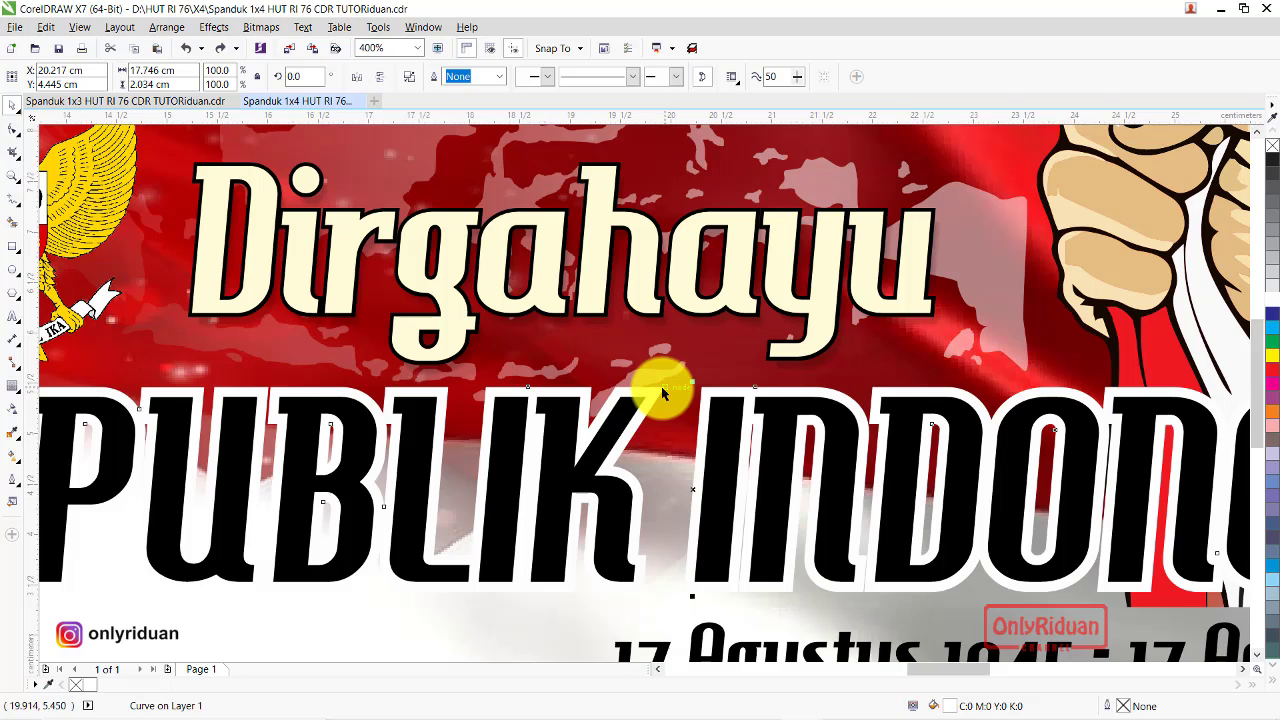
pyautogui.click(16, 390)
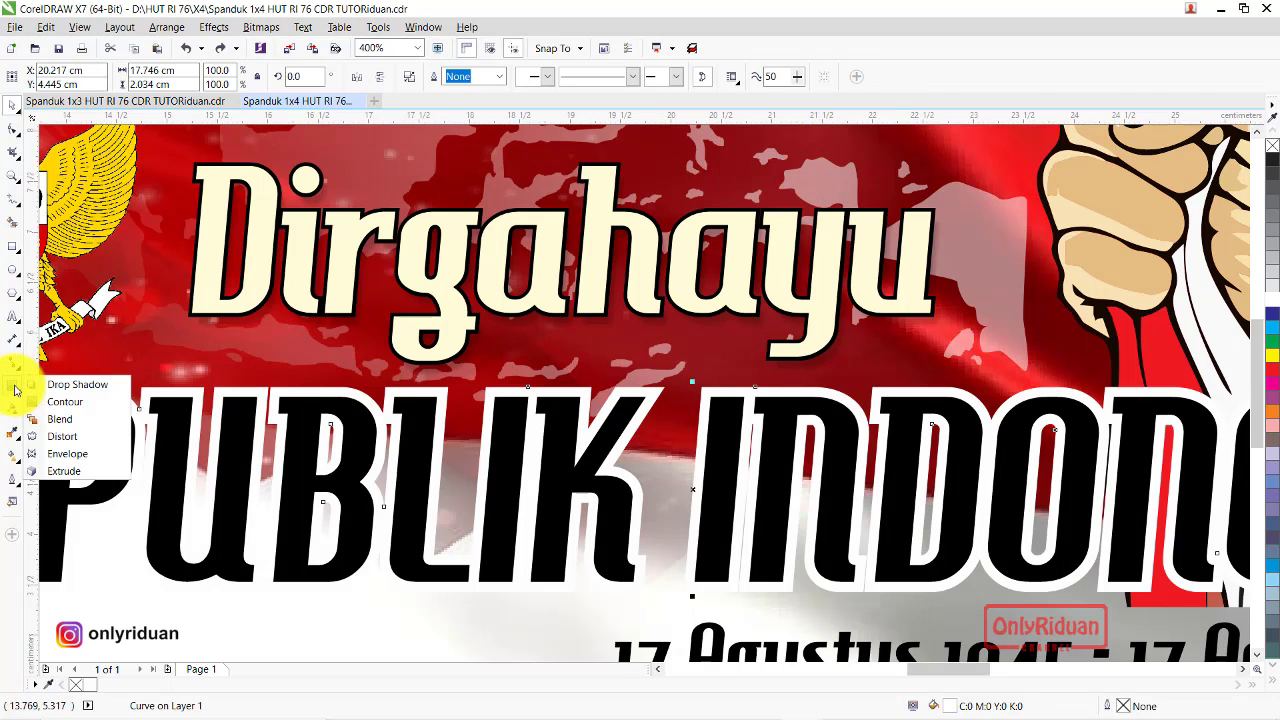
pyautogui.click(60, 402)
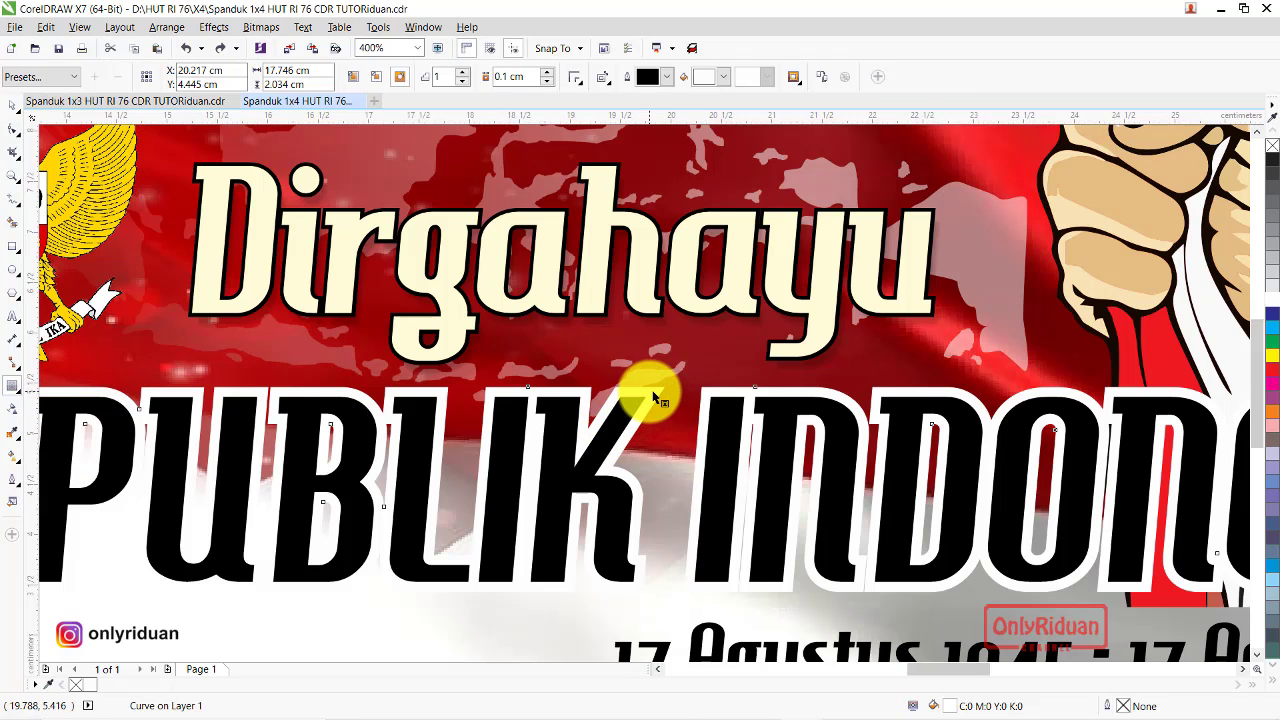
pyautogui.moveTo(663, 371)
pyautogui.mouseDown()
pyautogui.moveTo(676, 390)
pyautogui.moveTo(663, 377)
pyautogui.mouseUp()
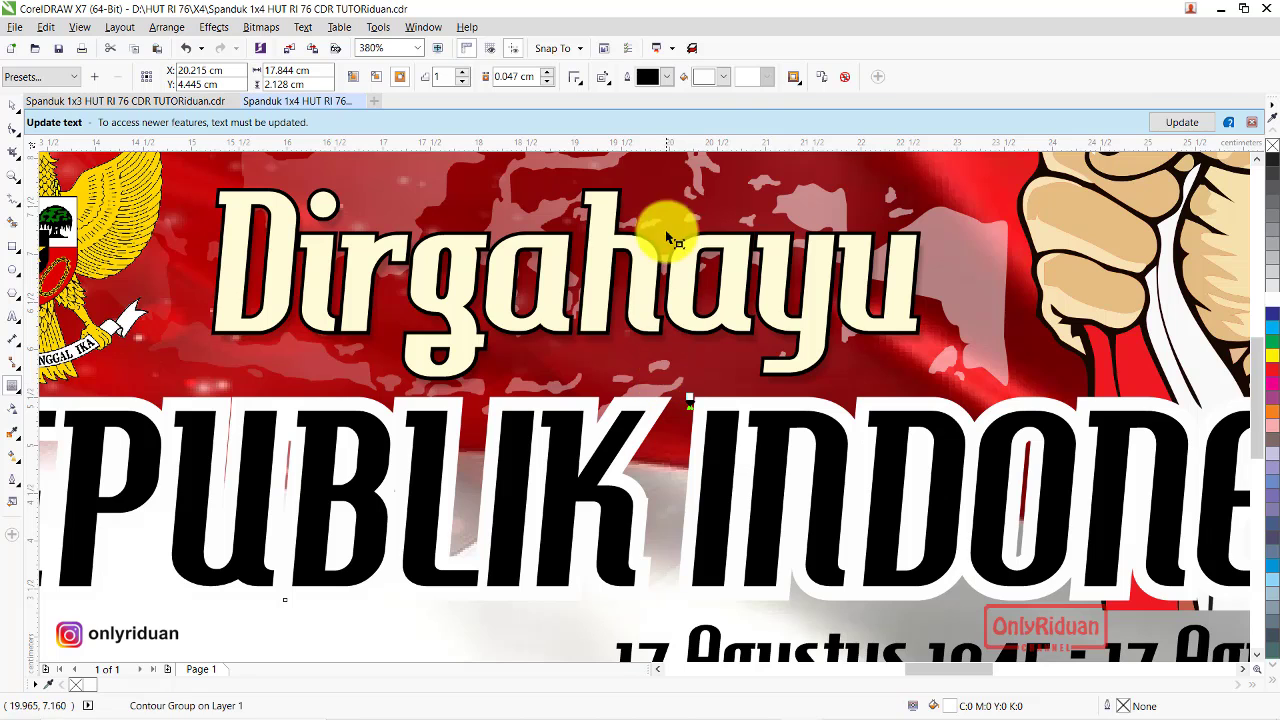
pyautogui.click(724, 78)
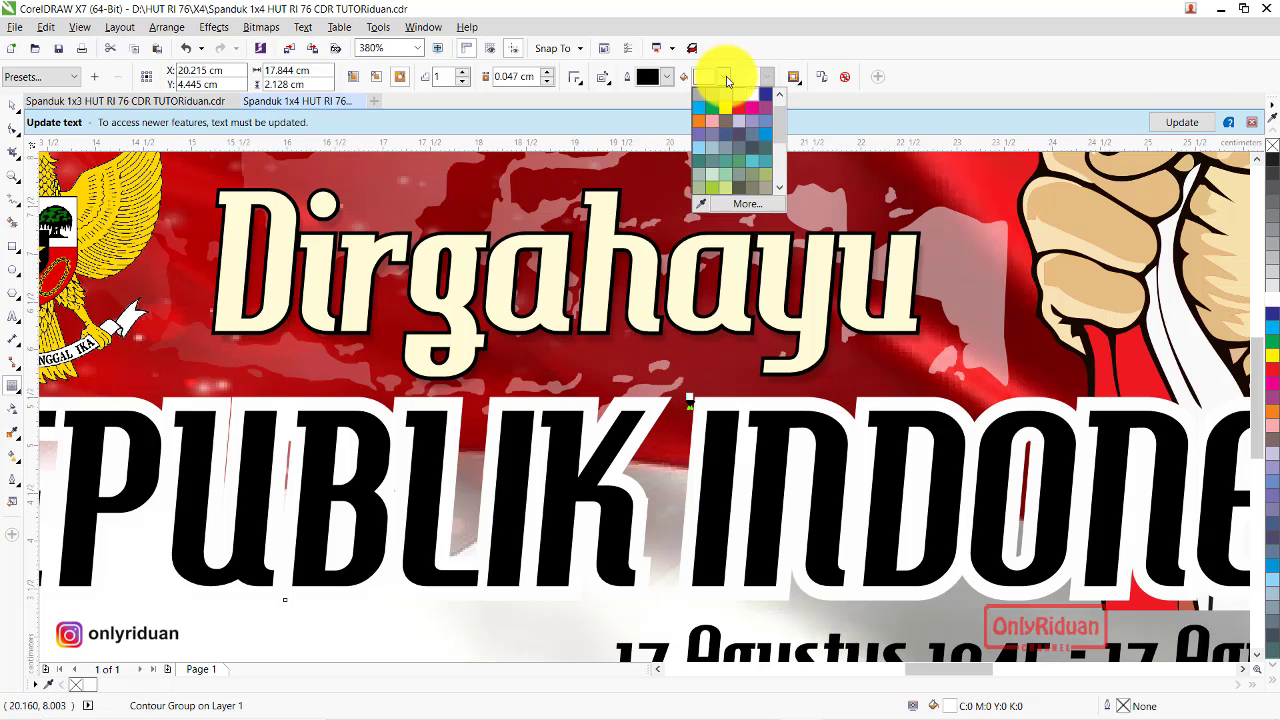
pyautogui.click(712, 188)
pyautogui.scroll(-1, 680, 386)
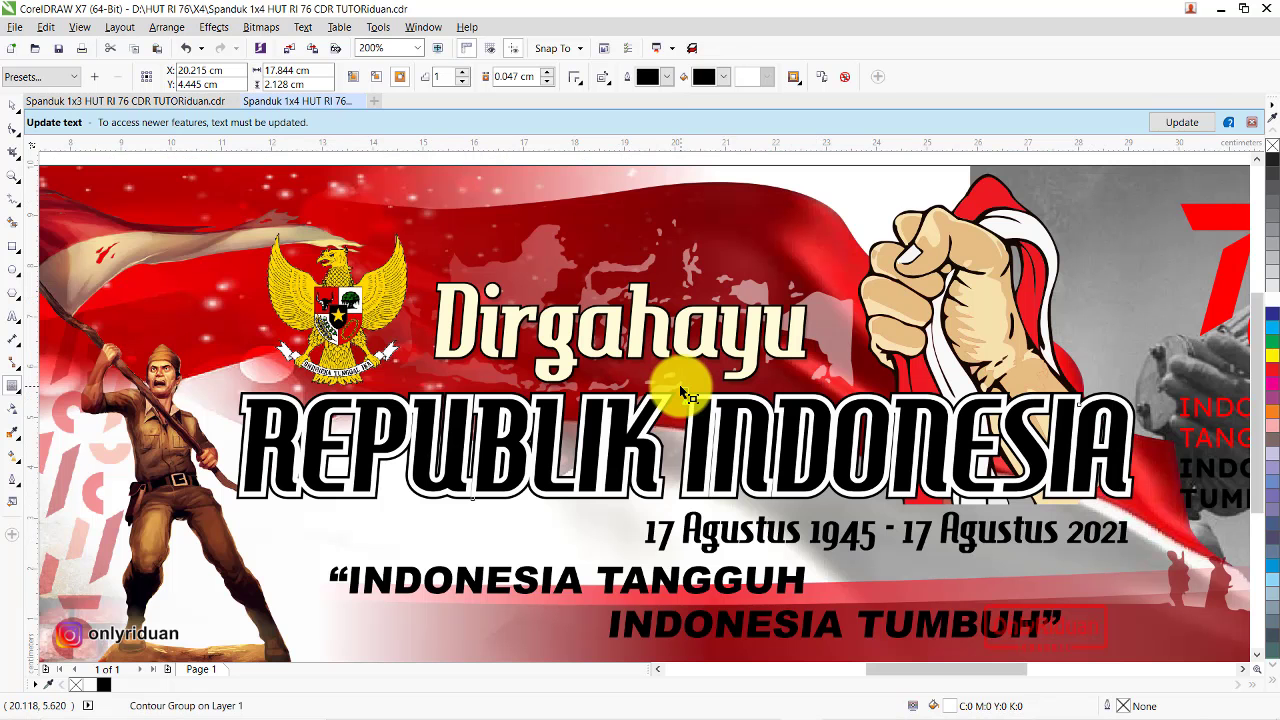
pyautogui.scroll(-1, 680, 386)
pyautogui.scroll(1, 680, 395)
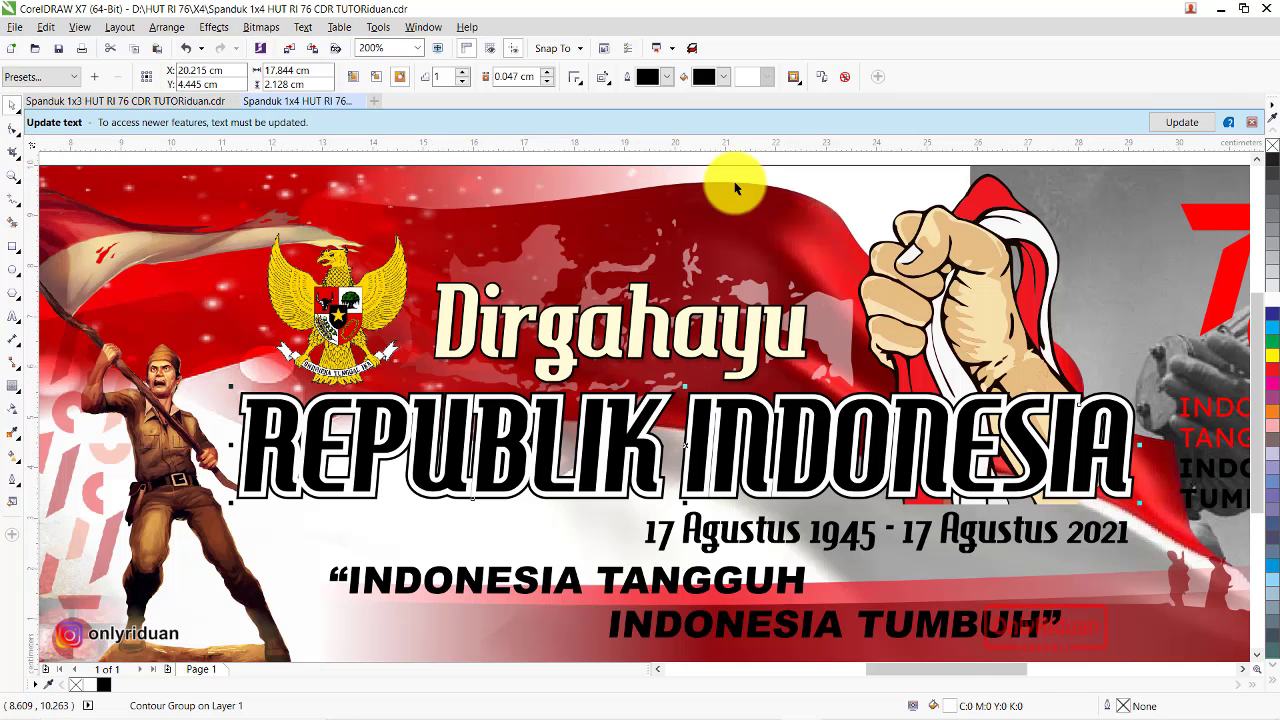
pyautogui.click(1251, 122)
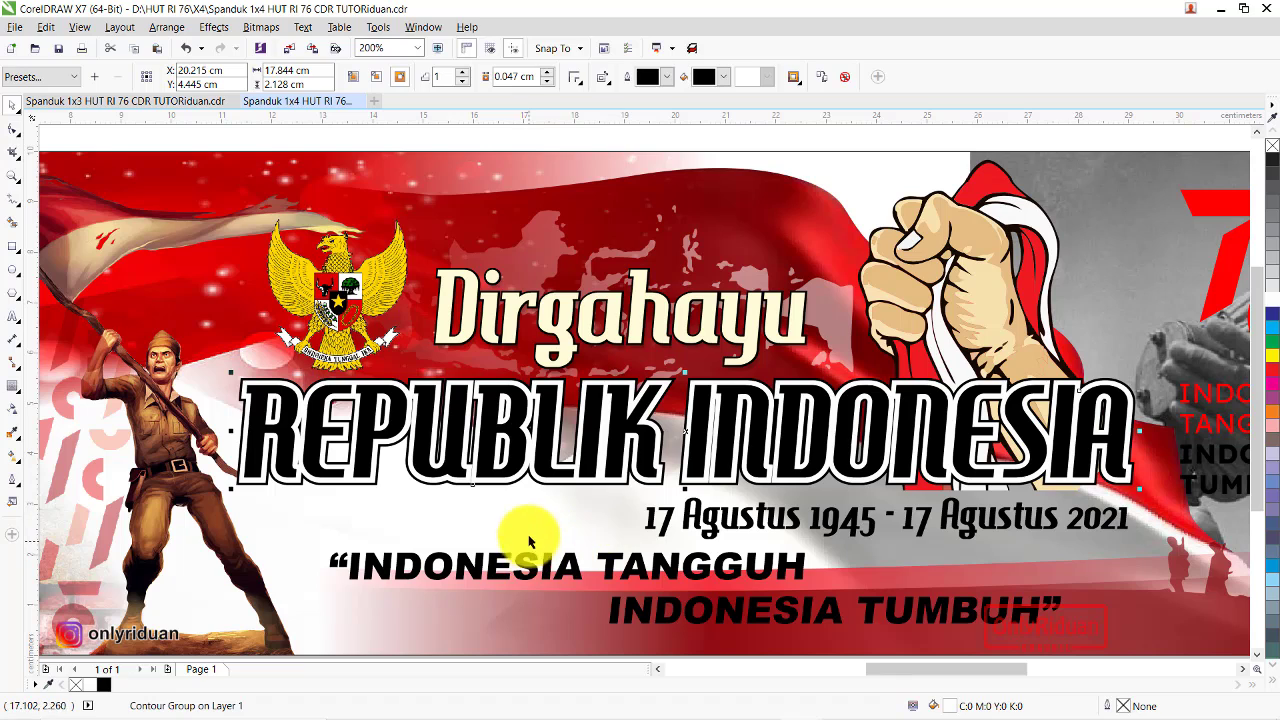
pyautogui.click(548, 432)
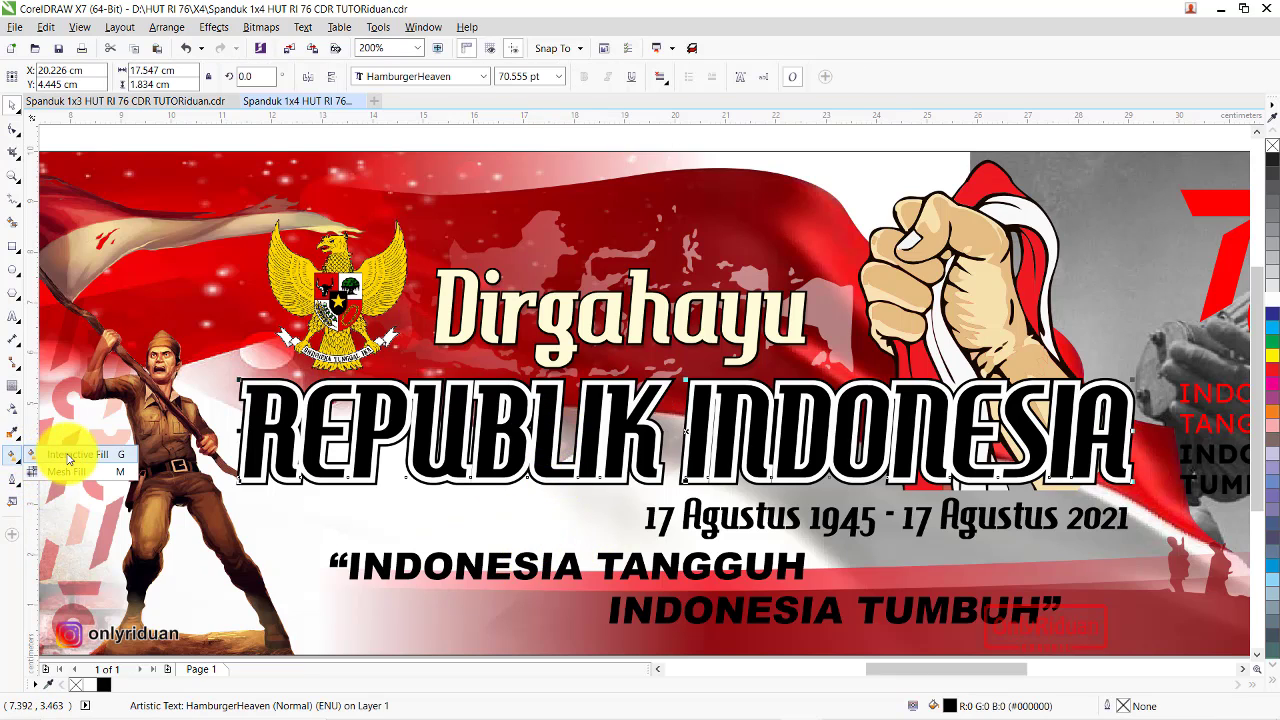
# - Give REPUBLIK INDONESIA a vertical gradient fill ending in dark red
pyautogui.click(70, 455)
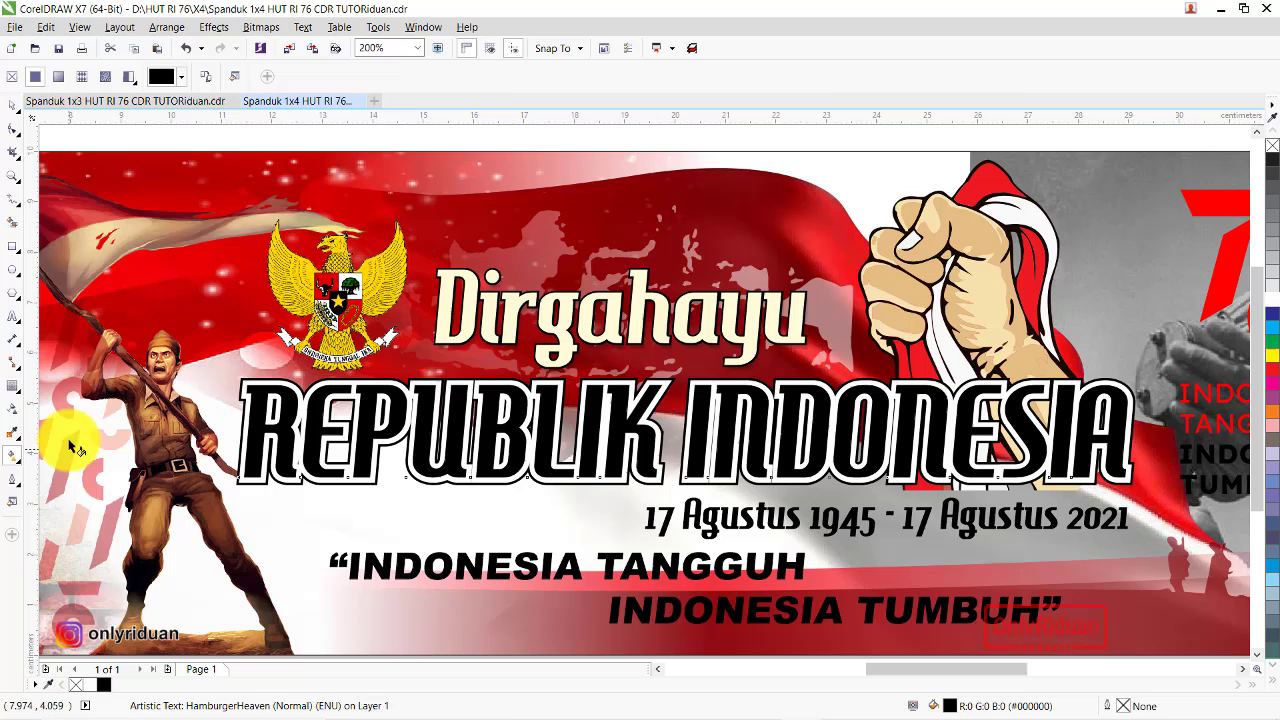
pyautogui.click(57, 78)
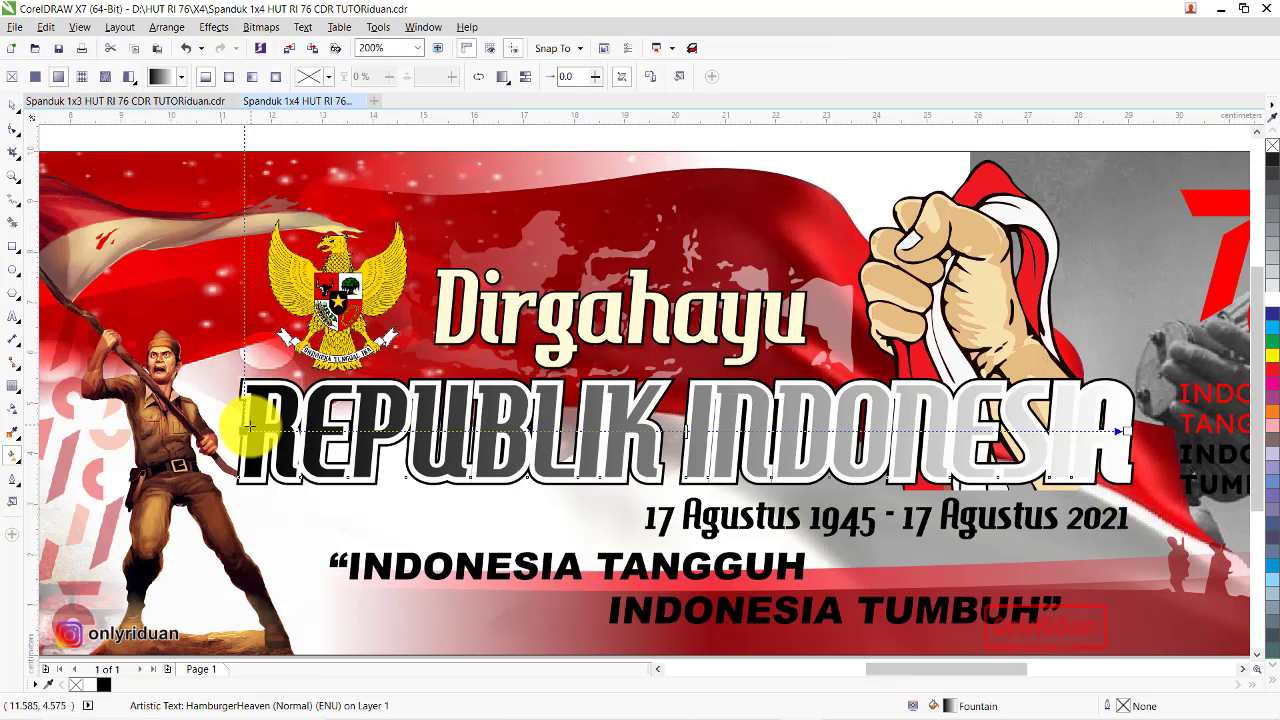
pyautogui.moveTo(243, 430); pyautogui.dragTo(693, 473)
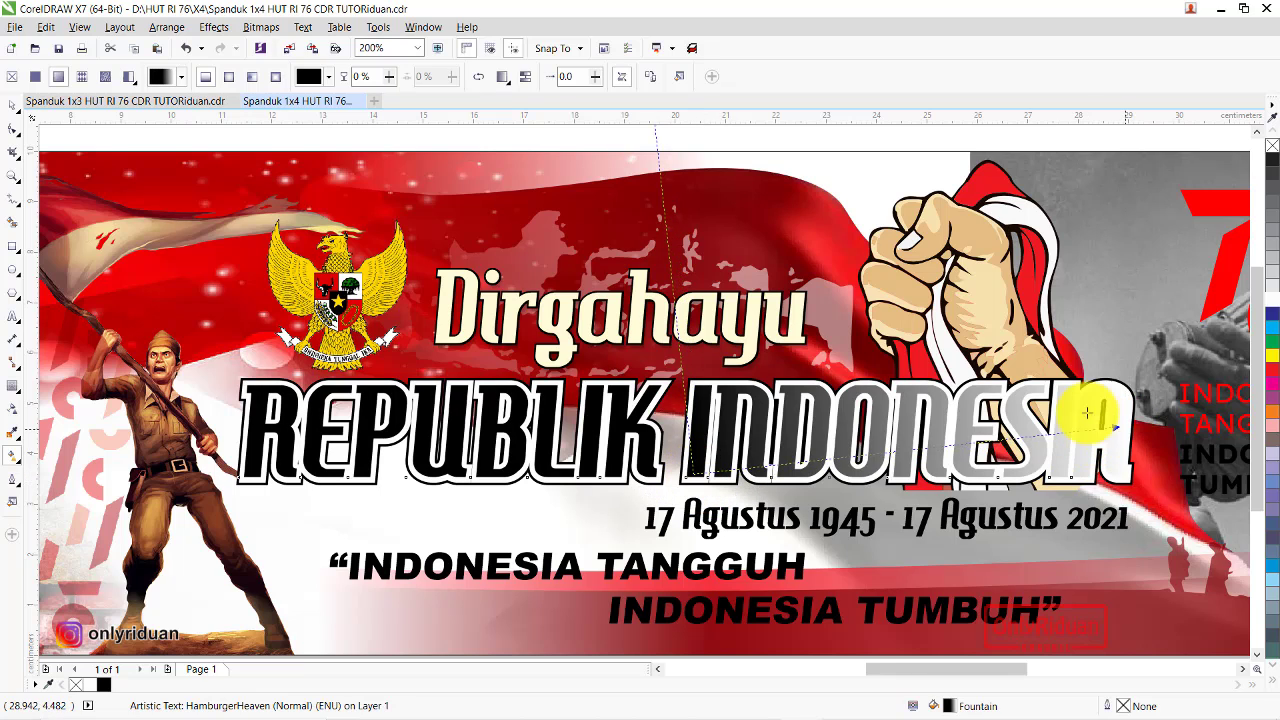
pyautogui.moveTo(1118, 432); pyautogui.dragTo(697, 385)
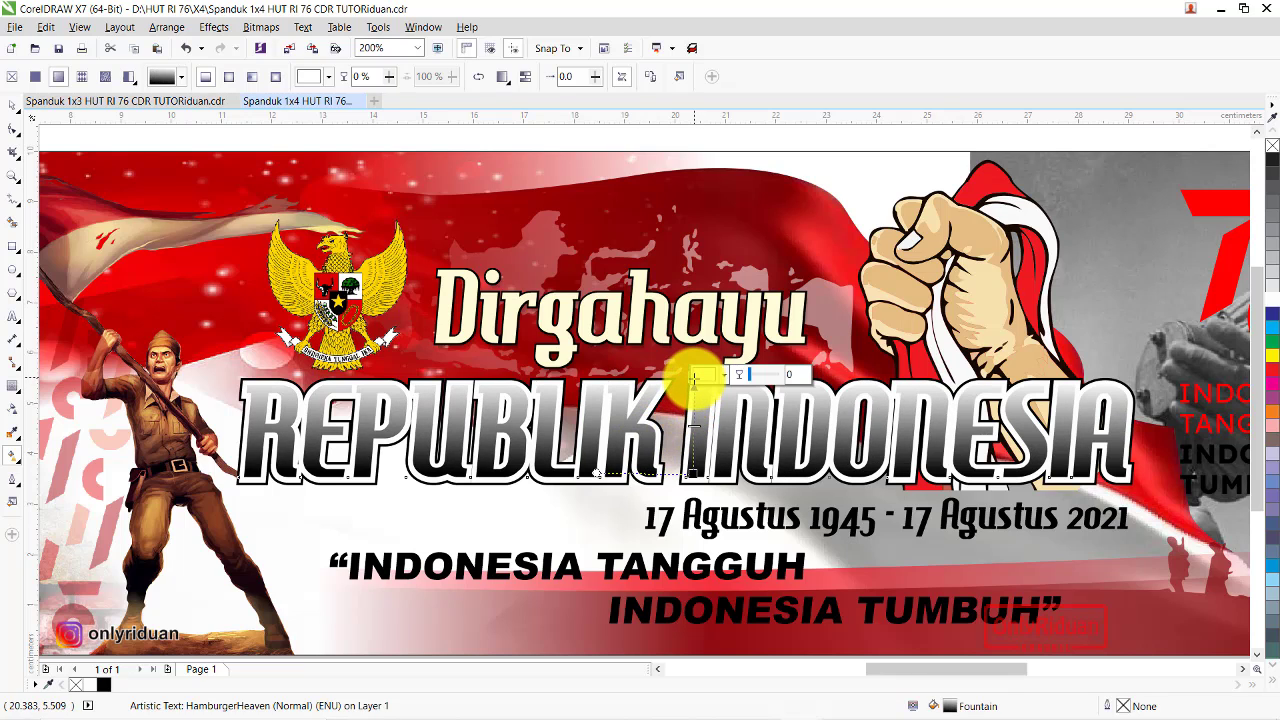
pyautogui.click(725, 381)
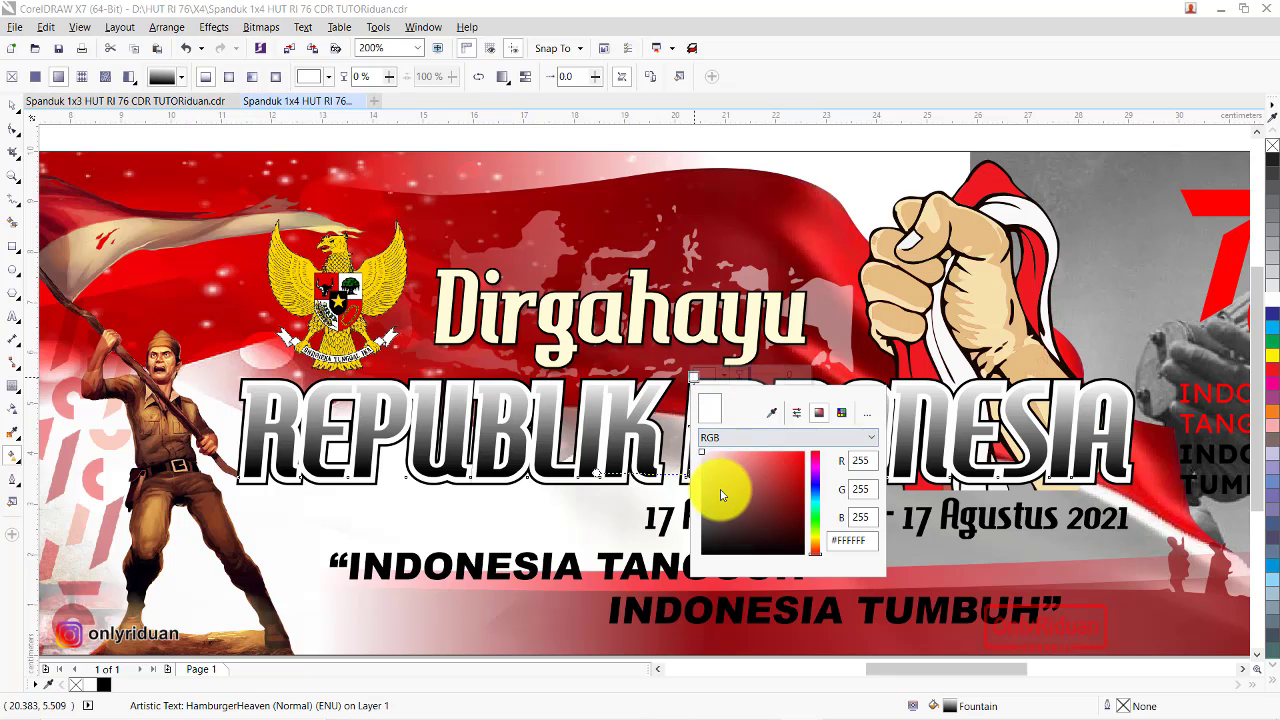
pyautogui.moveTo(729, 491); pyautogui.dragTo(808, 471)
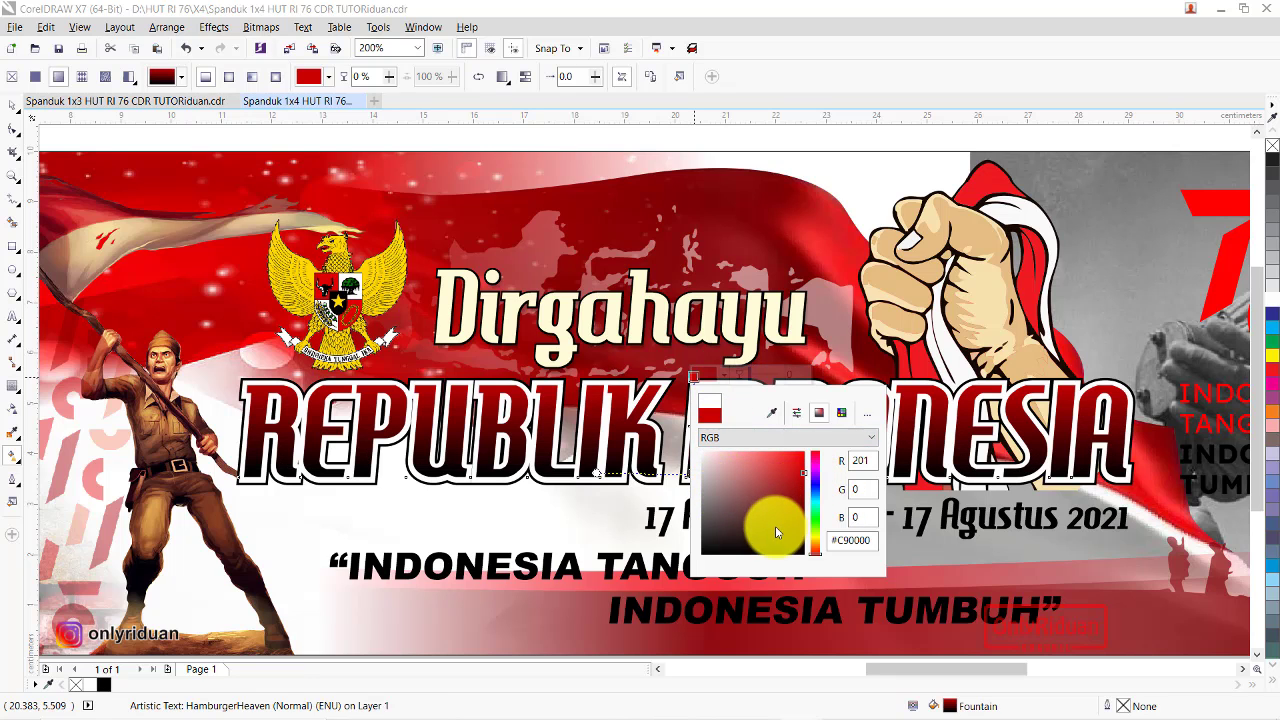
pyautogui.scroll(-1, 648, 385)
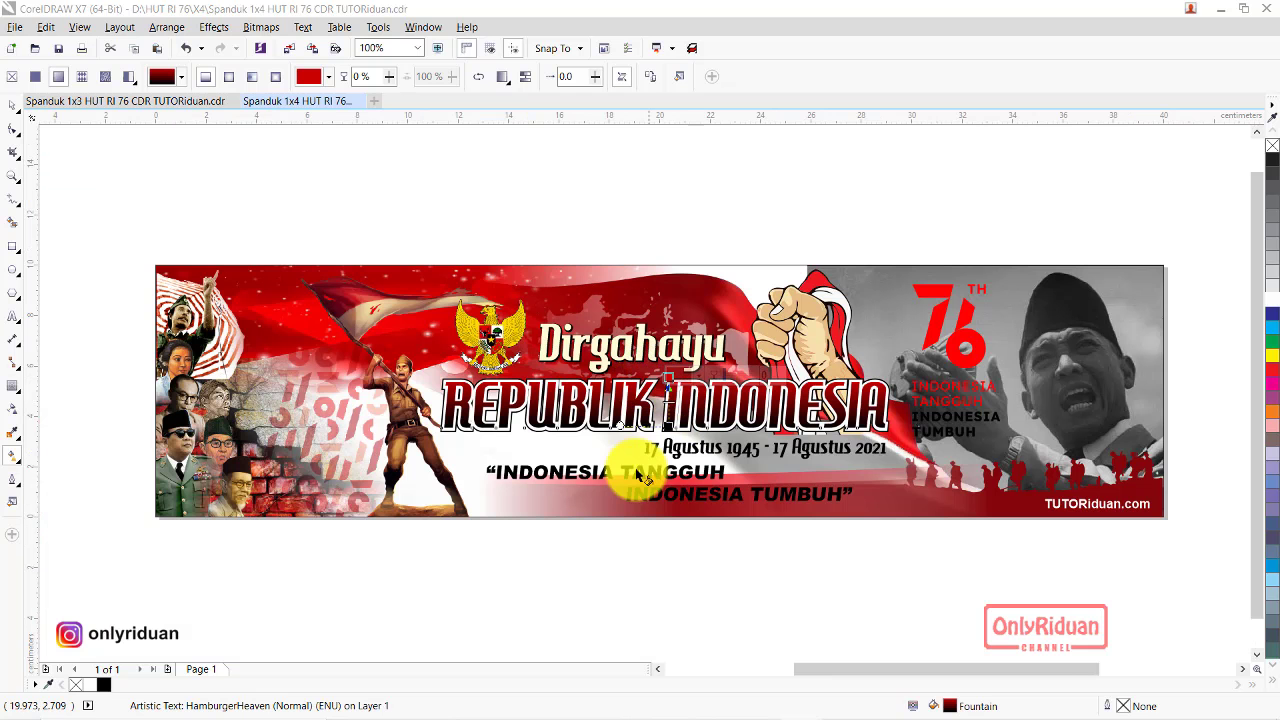
pyautogui.scroll(1, 668, 479)
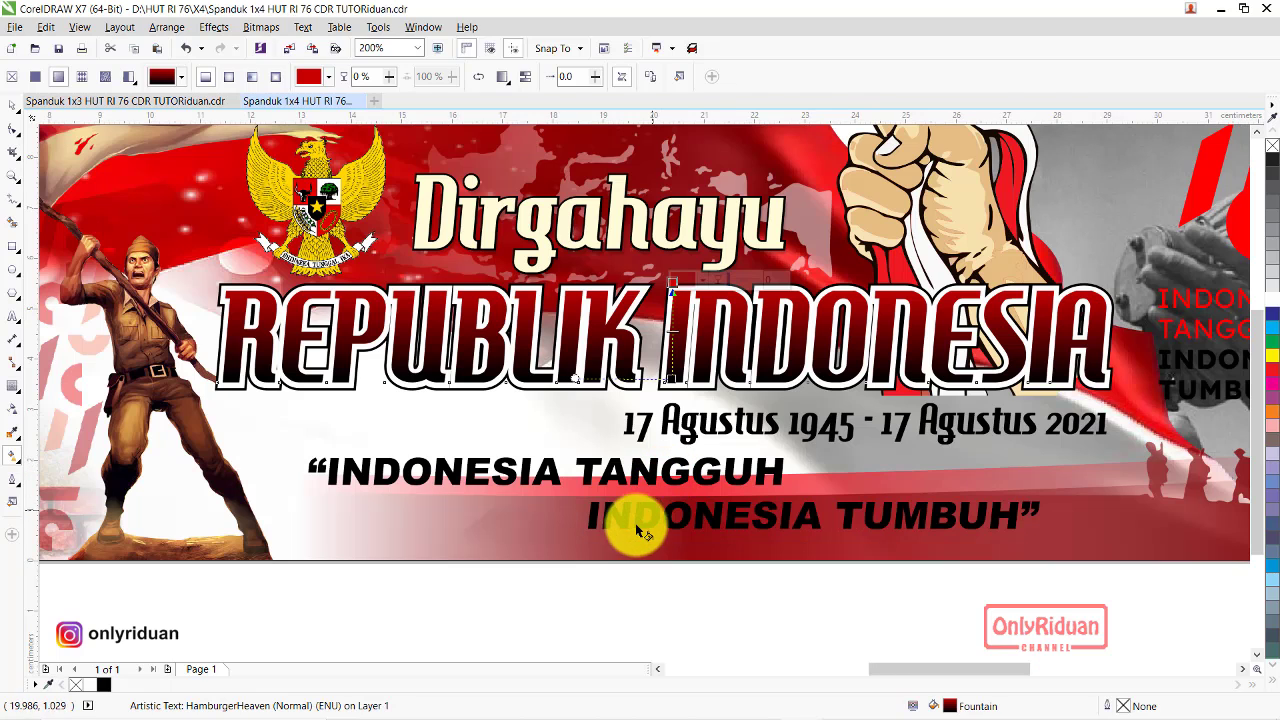
pyautogui.scroll(1, 571, 529)
pyautogui.scroll(-1, 571, 531)
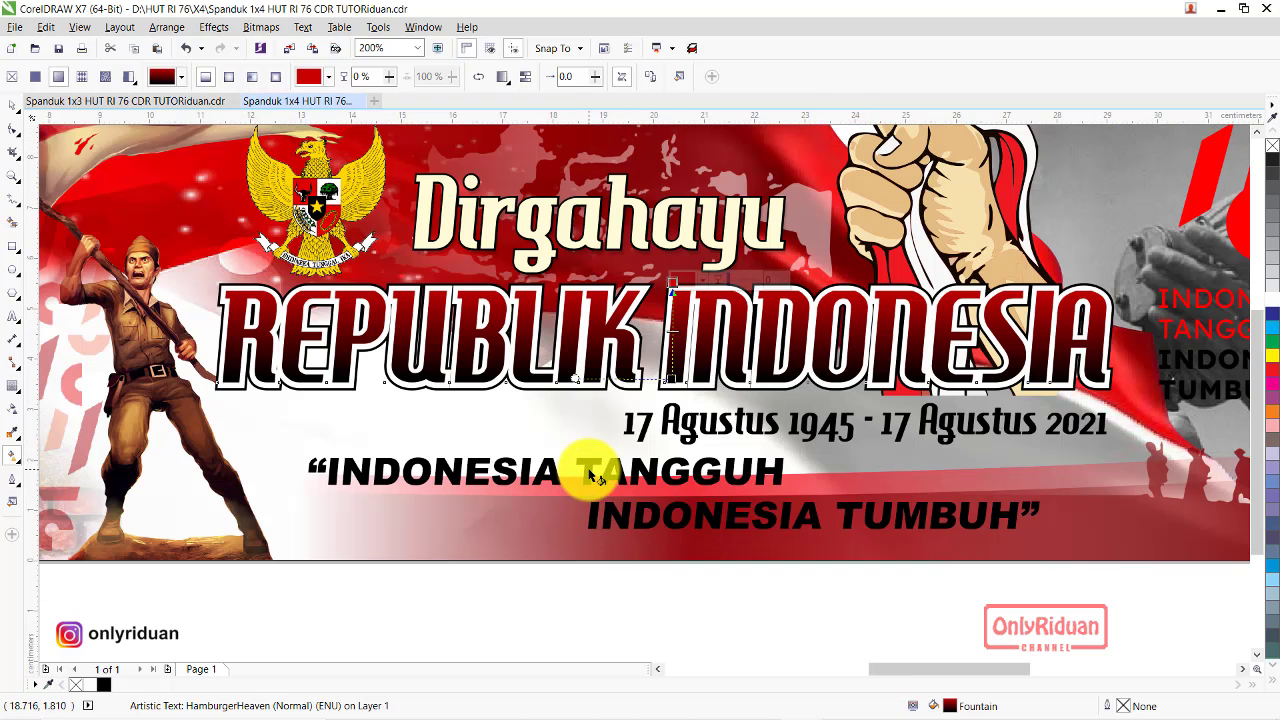
# - Apply a fountain fill to the INDONESIA TANGGUH text with the Interactive Fill tool
pyautogui.click(592, 476)
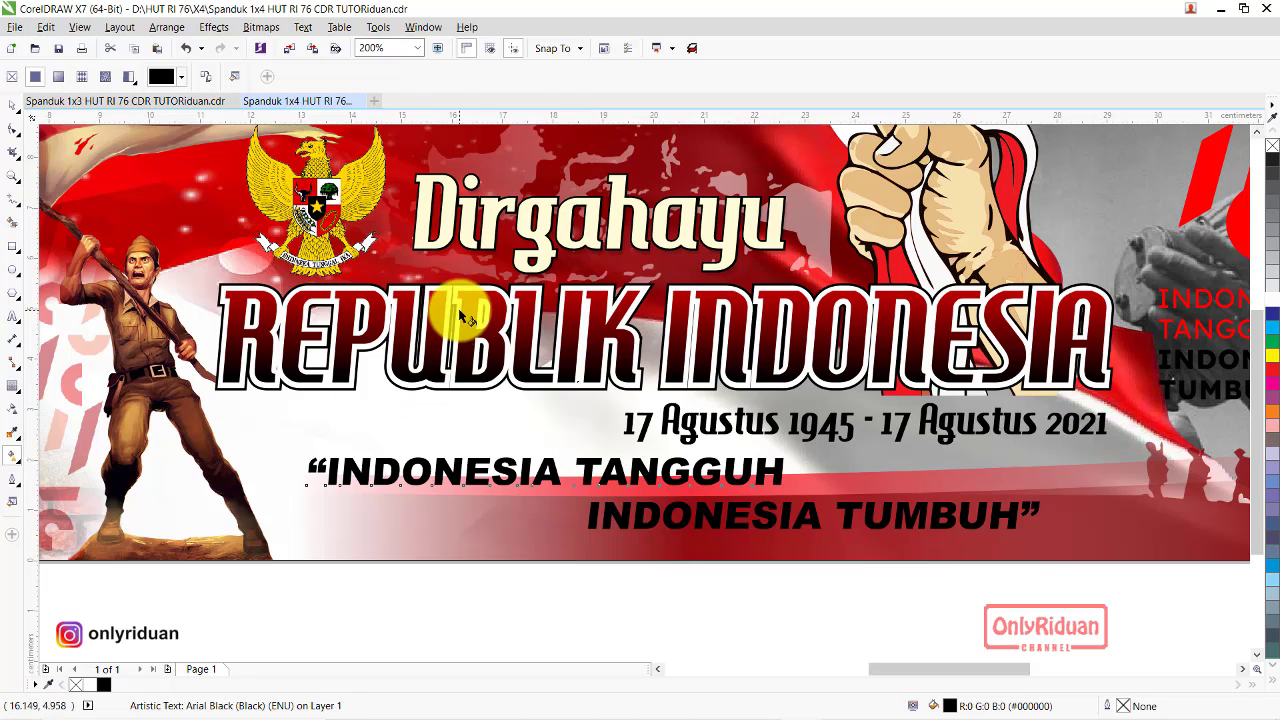
pyautogui.click(14, 478)
pyautogui.click(12, 455)
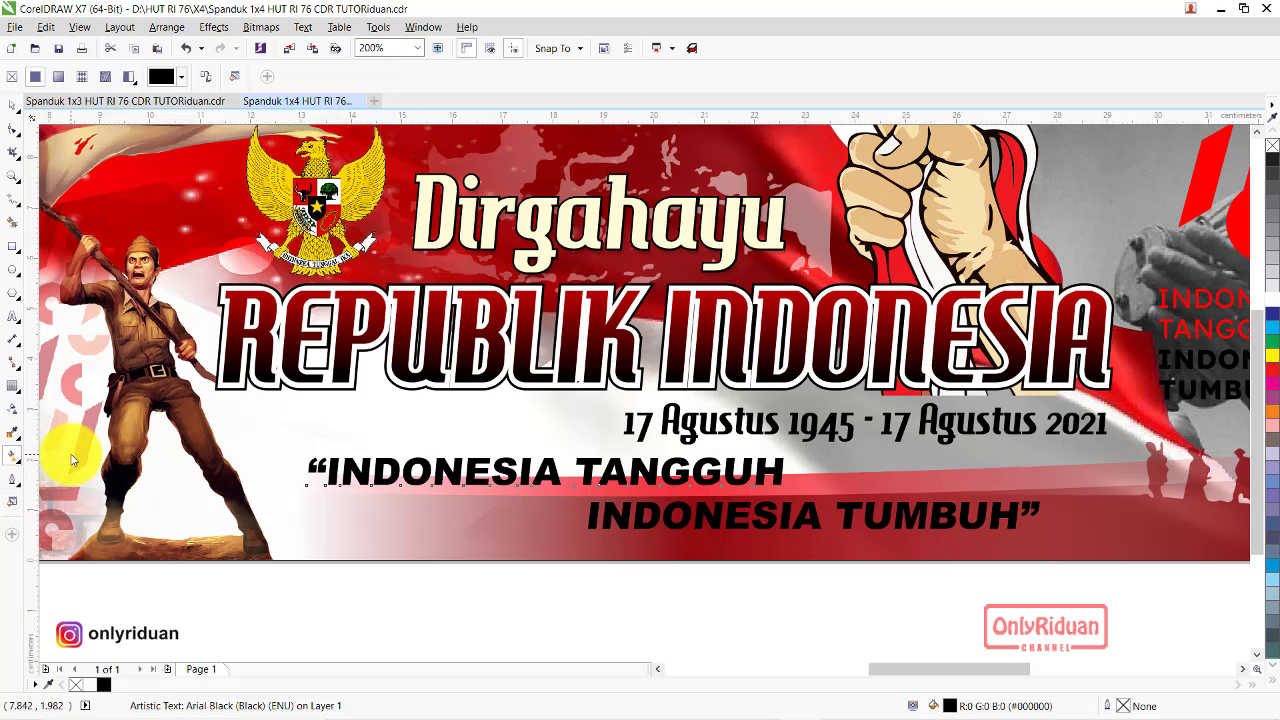
pyautogui.click(58, 76)
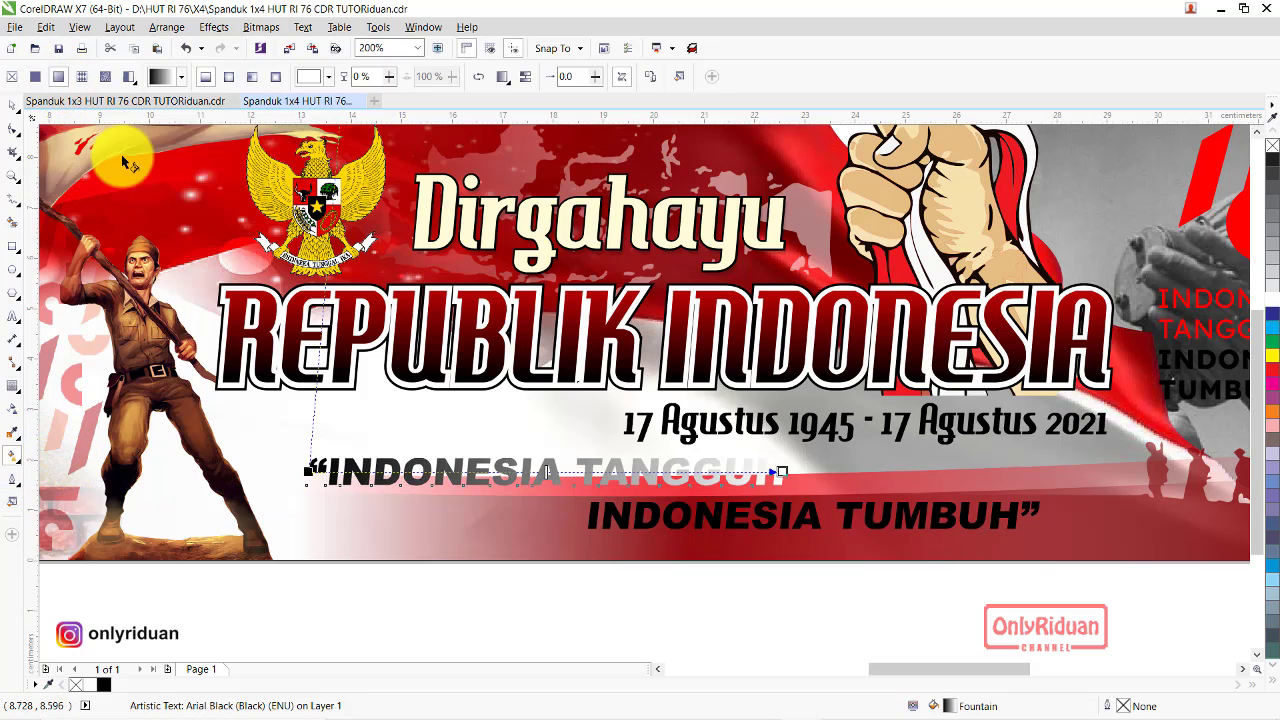
# - Drag the fountain-fill handles so the INDONESIA TANGGUH gradient runs vertically through the letters
pyautogui.moveTo(309, 472); pyautogui.dragTo(561, 488)
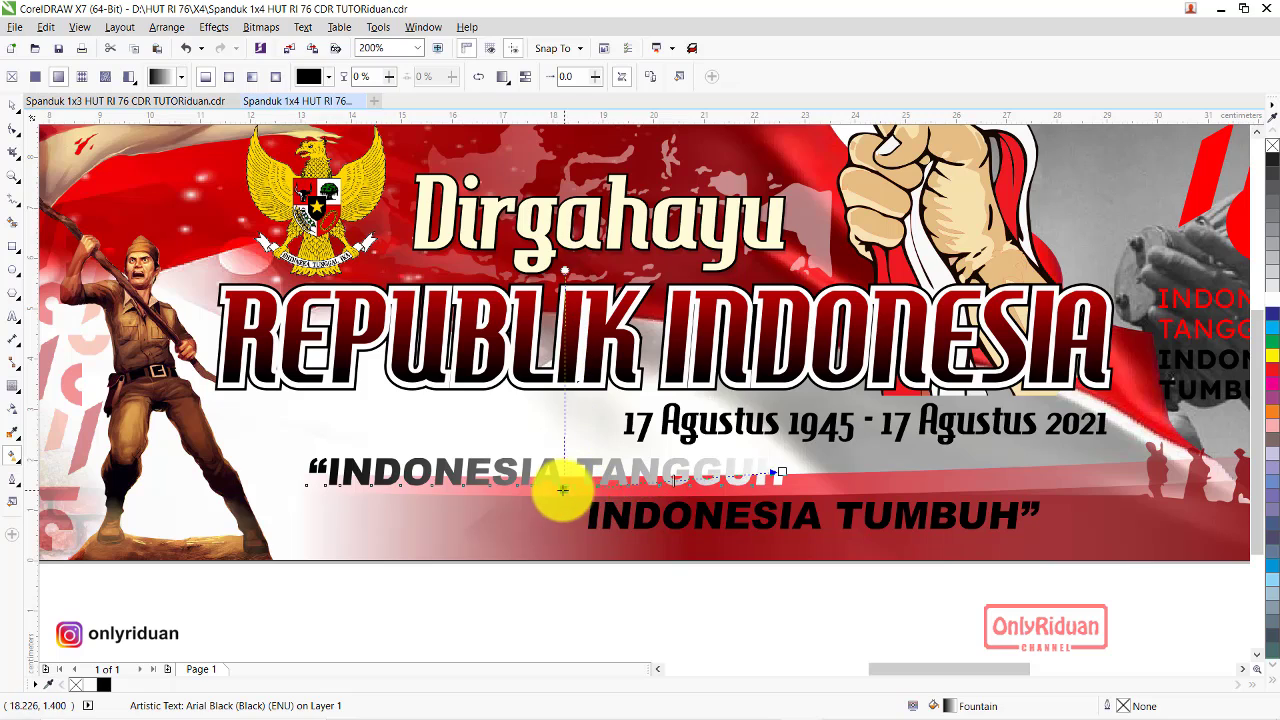
pyautogui.moveTo(778, 472)
pyautogui.mouseDown()
pyautogui.moveTo(528, 429)
pyautogui.moveTo(598, 456)
pyautogui.moveTo(567, 456)
pyautogui.mouseUp()
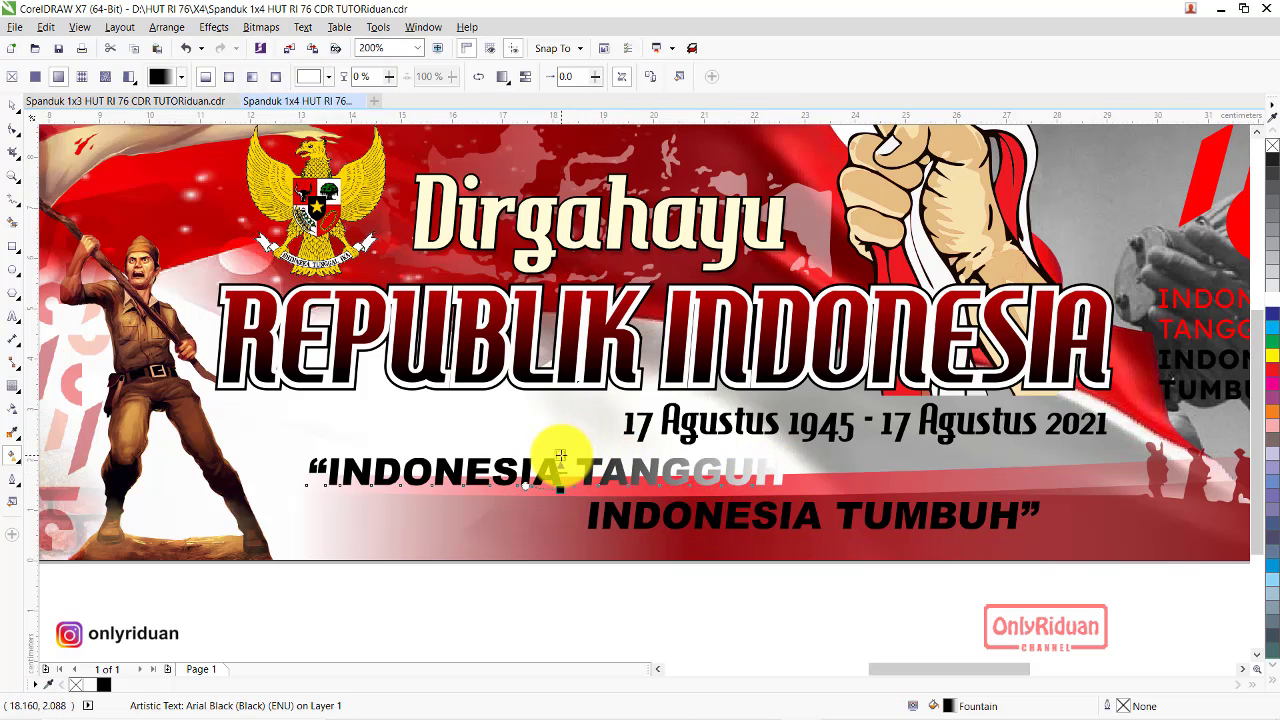
pyautogui.scroll(2, 551, 449)
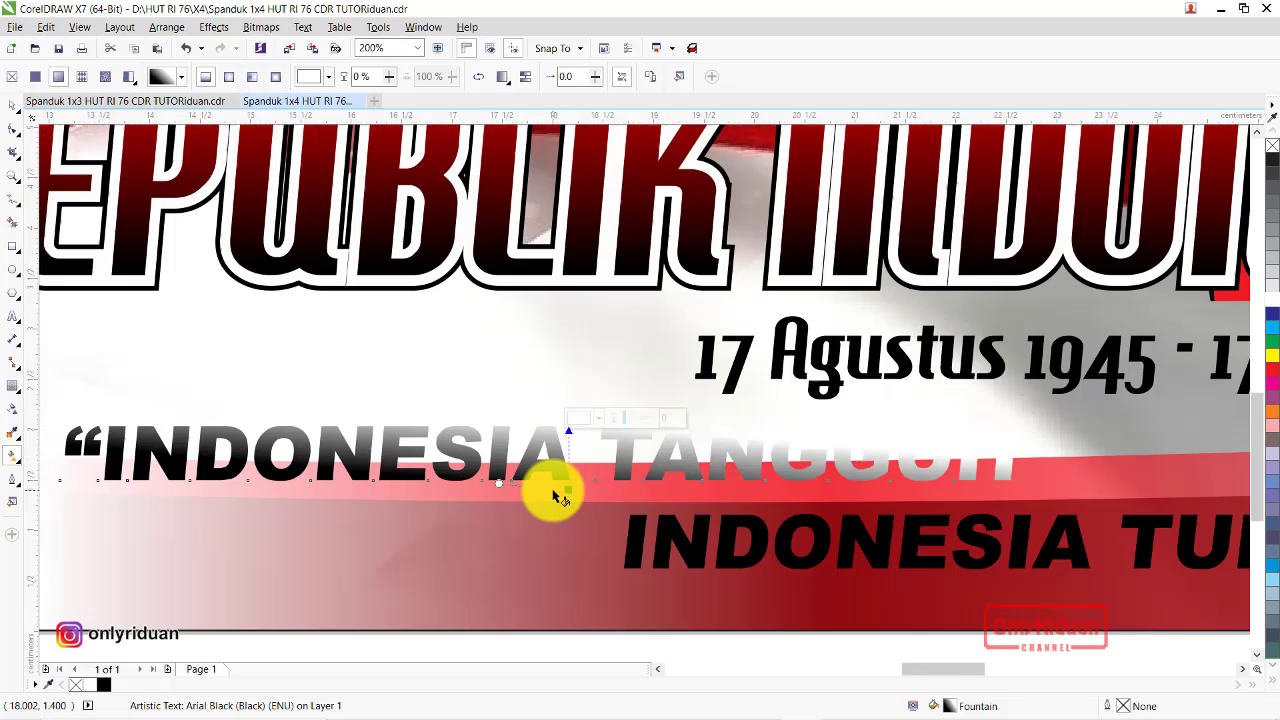
pyautogui.scroll(2, 551, 491)
pyautogui.moveTo(446, 479); pyautogui.dragTo(445, 494)
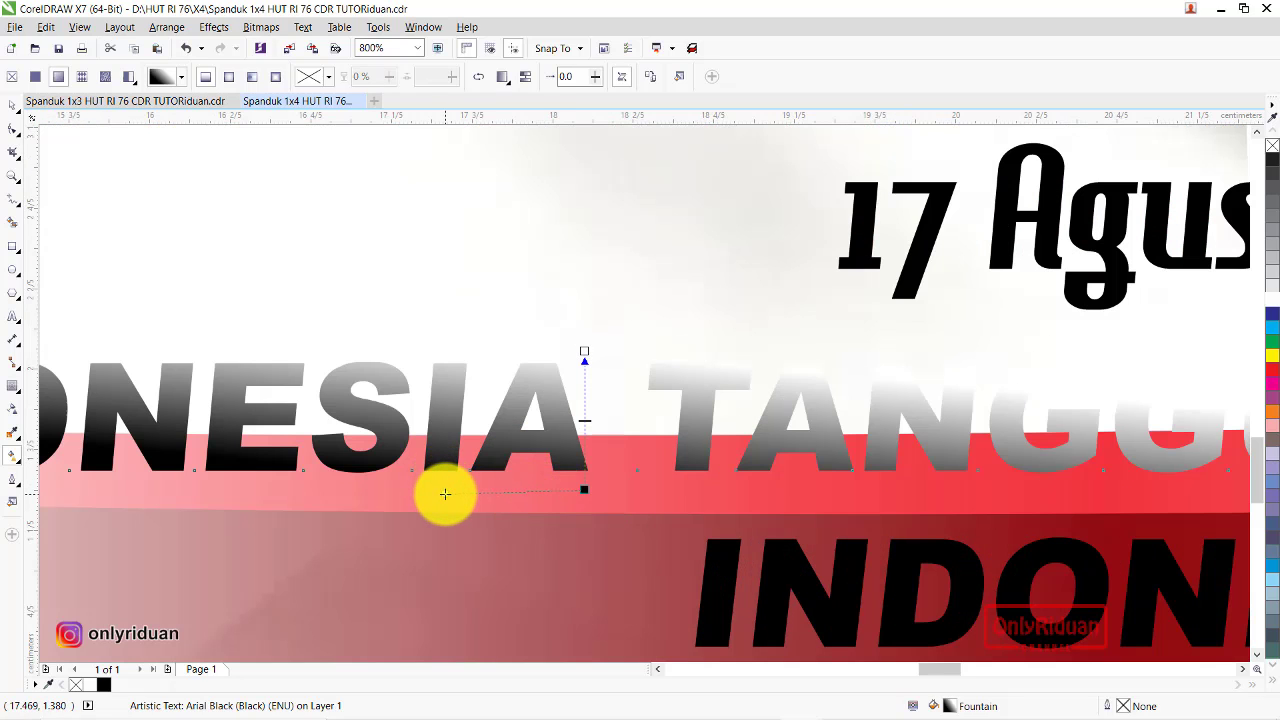
pyautogui.scroll(-2, 580, 437)
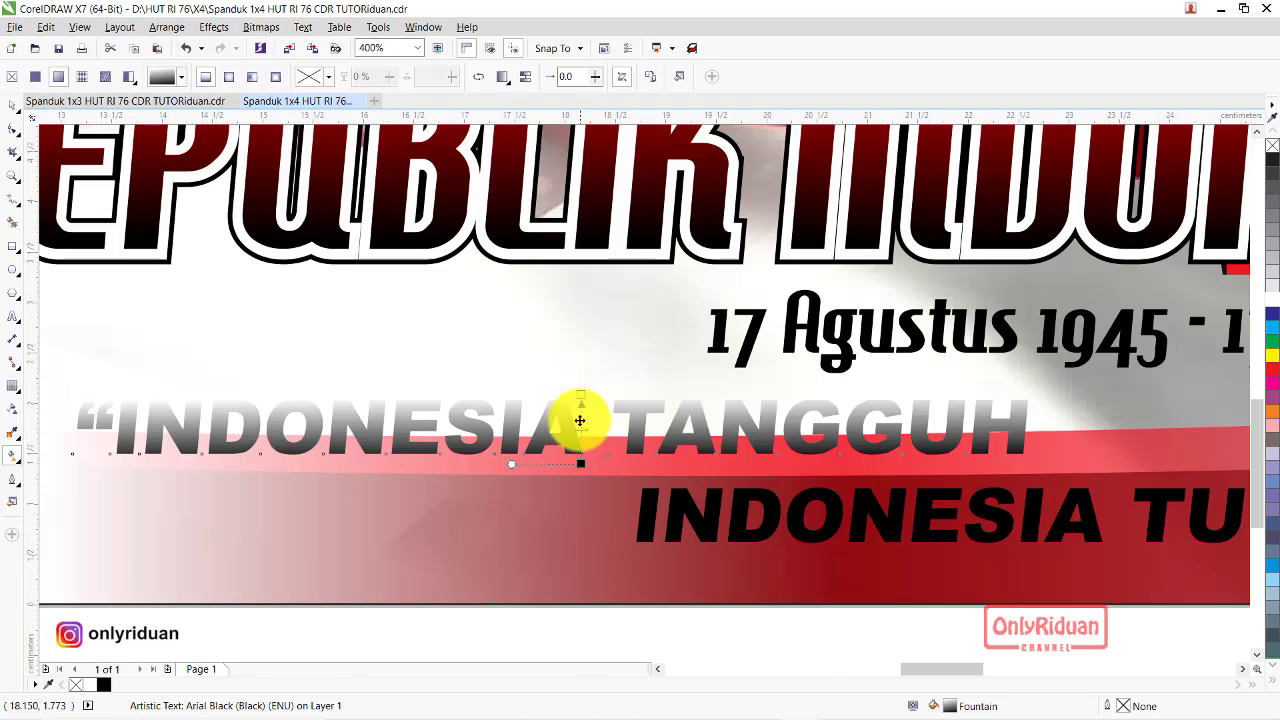
pyautogui.scroll(2, 588, 440)
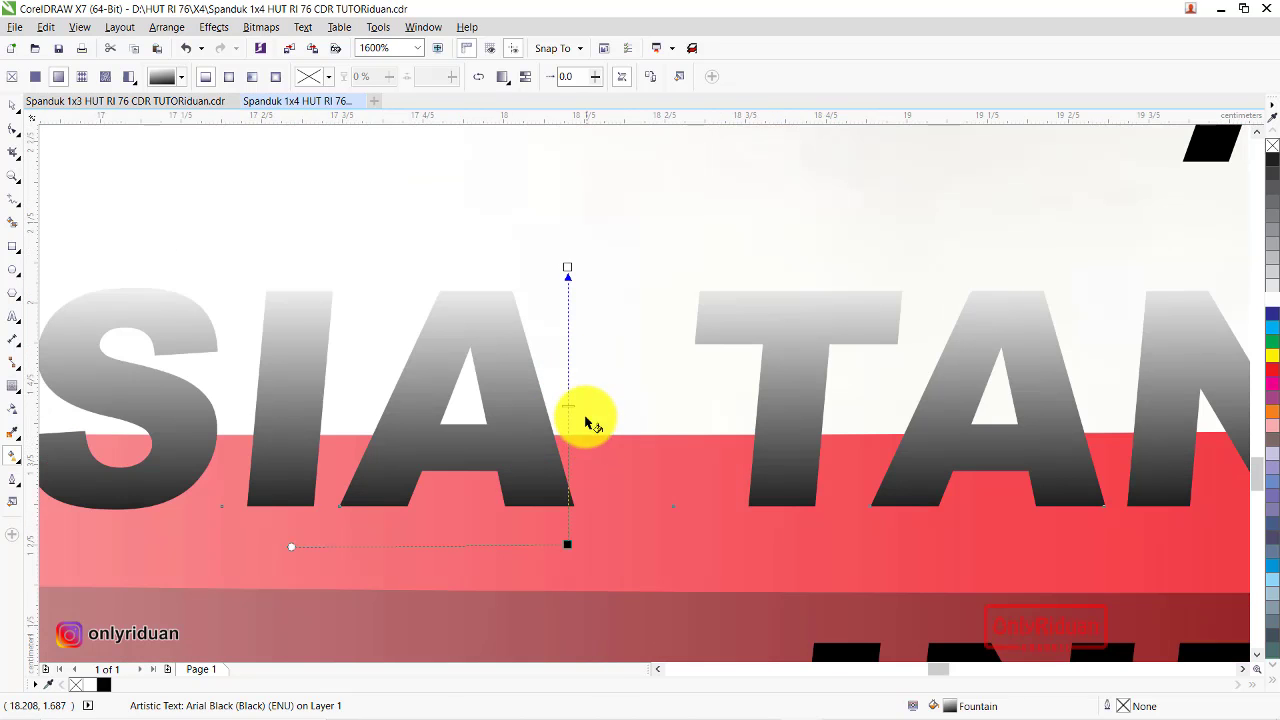
# - Set the gradient's top node to dark grey #666565 and add a white node at 59%
pyautogui.click(568, 268)
pyautogui.click(596, 267)
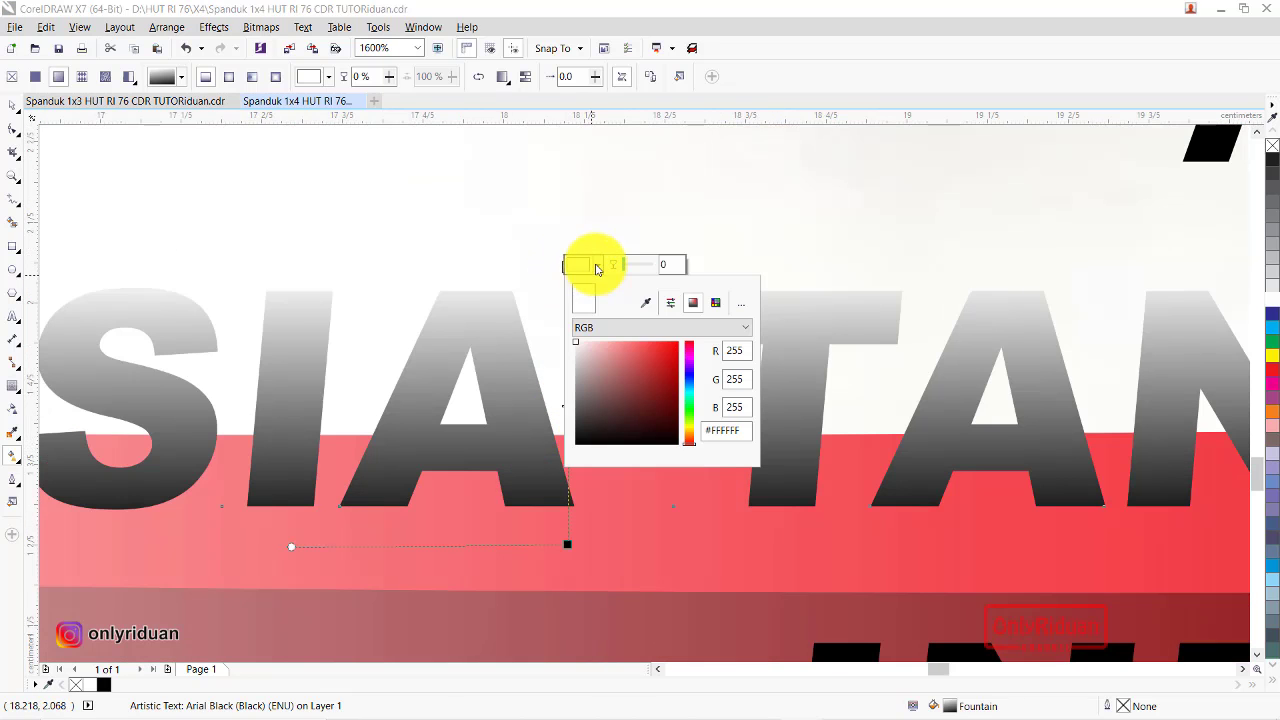
pyautogui.click(575, 403)
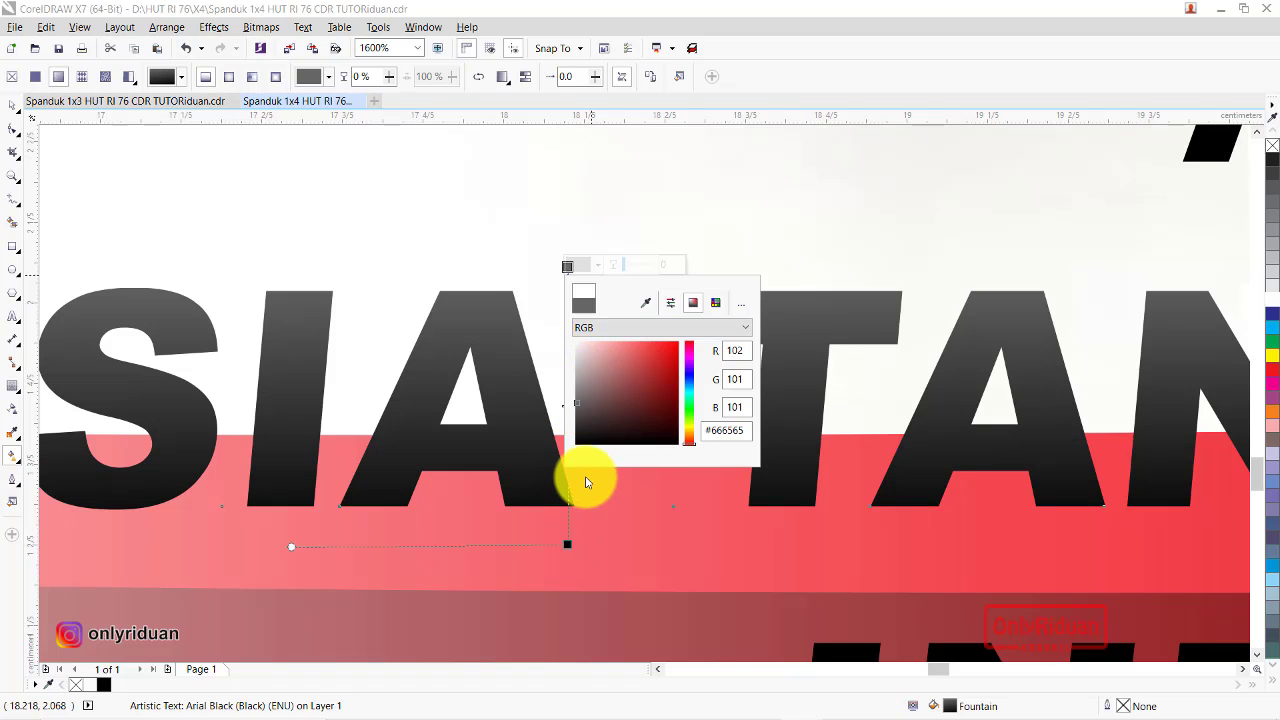
pyautogui.click(531, 374)
pyautogui.doubleClick(568, 382)
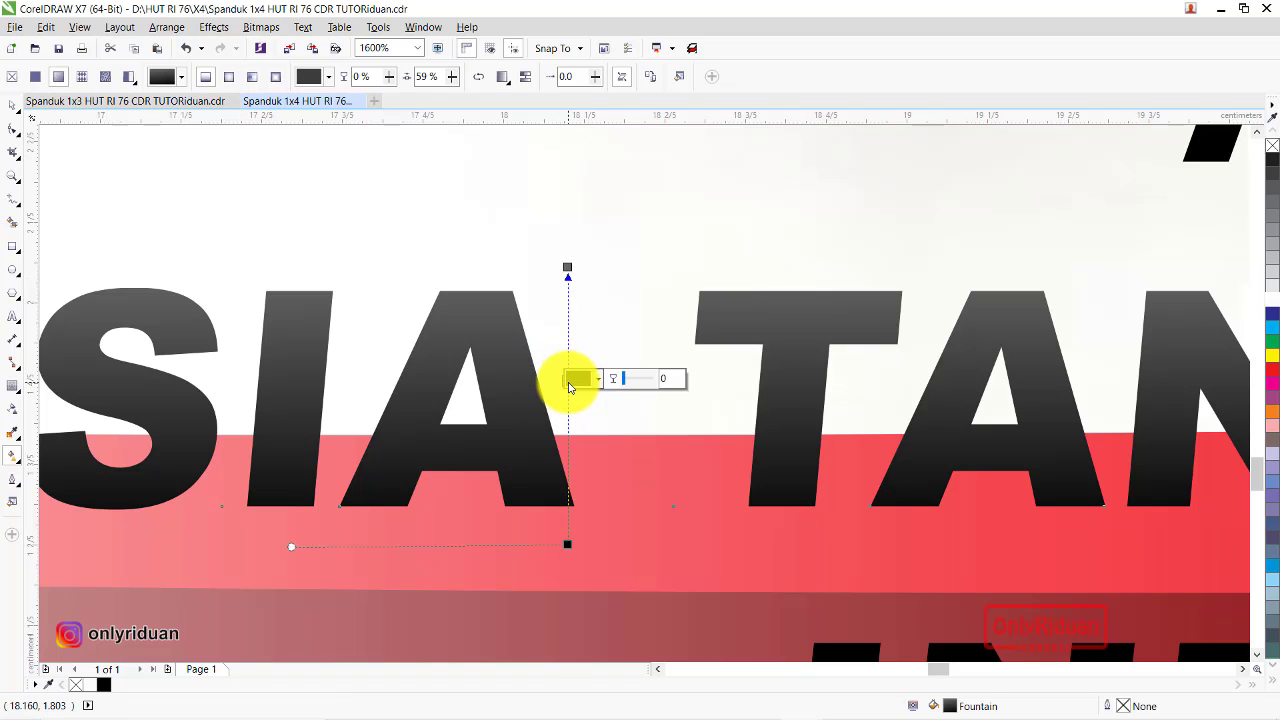
pyautogui.click(598, 379)
pyautogui.moveTo(600, 498); pyautogui.dragTo(543, 429)
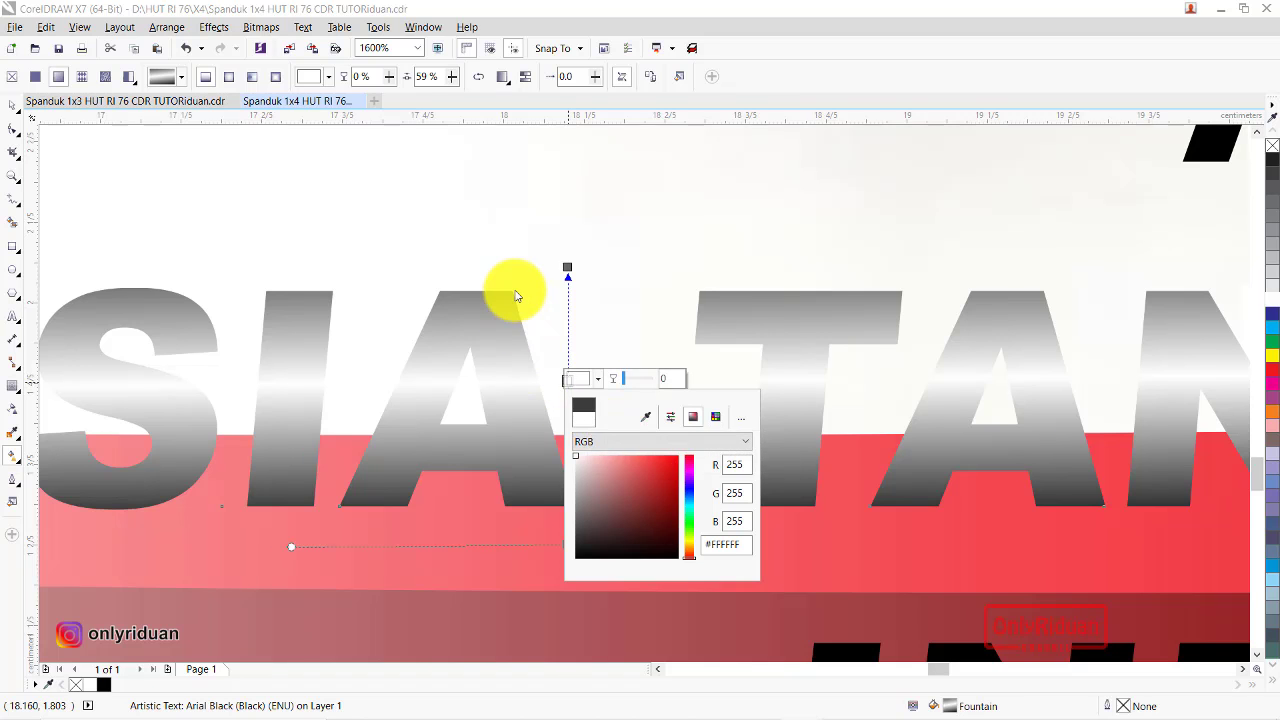
pyautogui.scroll(-2, 565, 340)
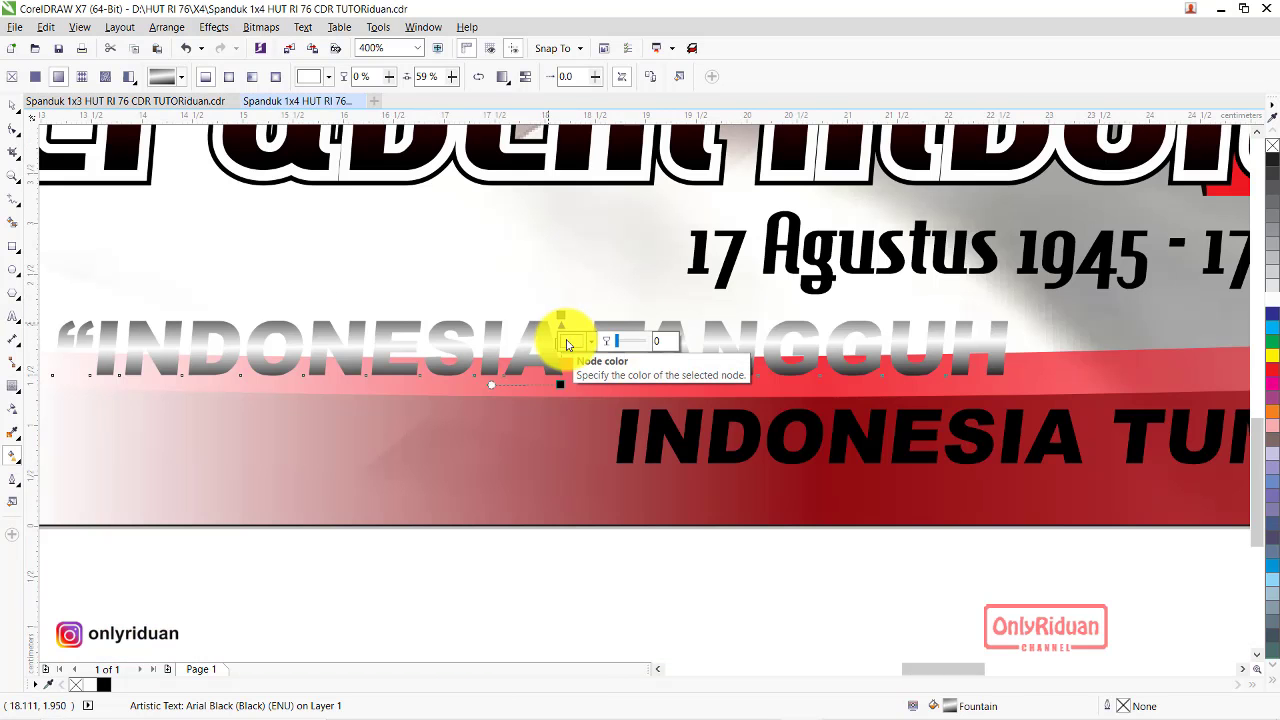
pyautogui.scroll(-1, 505, 345)
pyautogui.scroll(1, 425, 332)
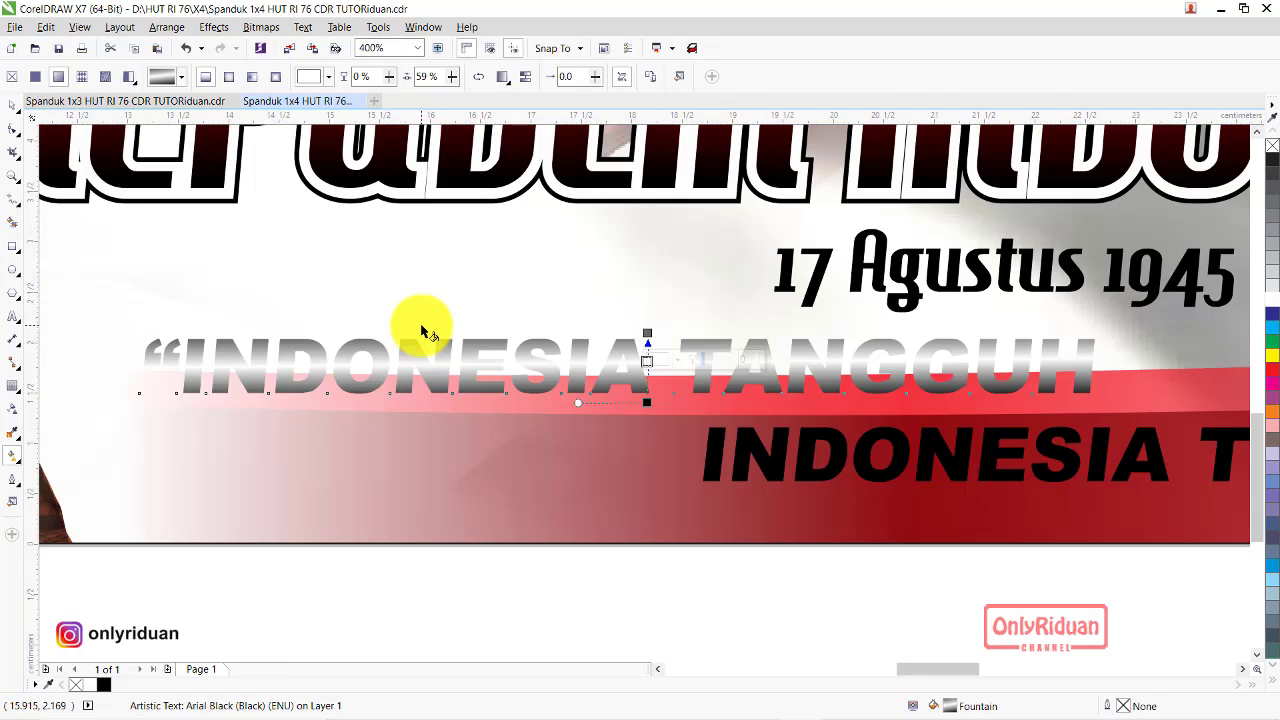
pyautogui.click(27, 135)
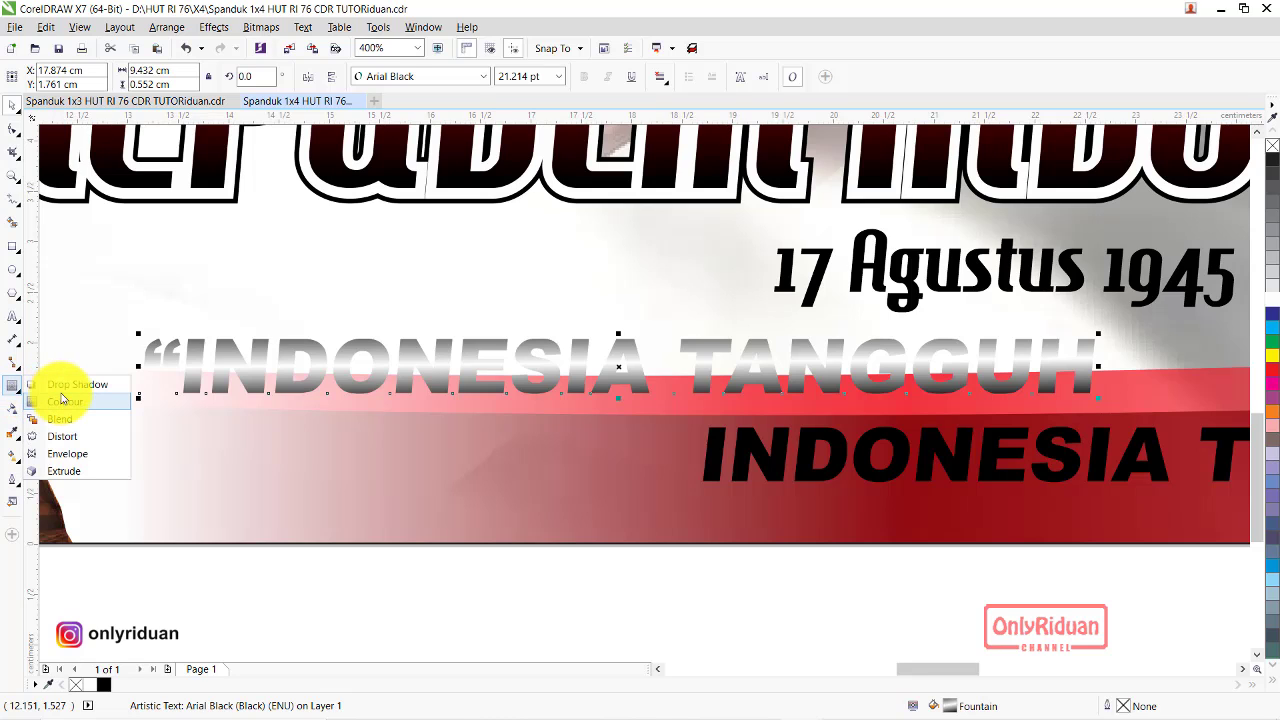
# - Give INDONESIA TANGGUH a dark glow-preset drop shadow with feathering 10
pyautogui.click(62, 386)
pyautogui.click(60, 77)
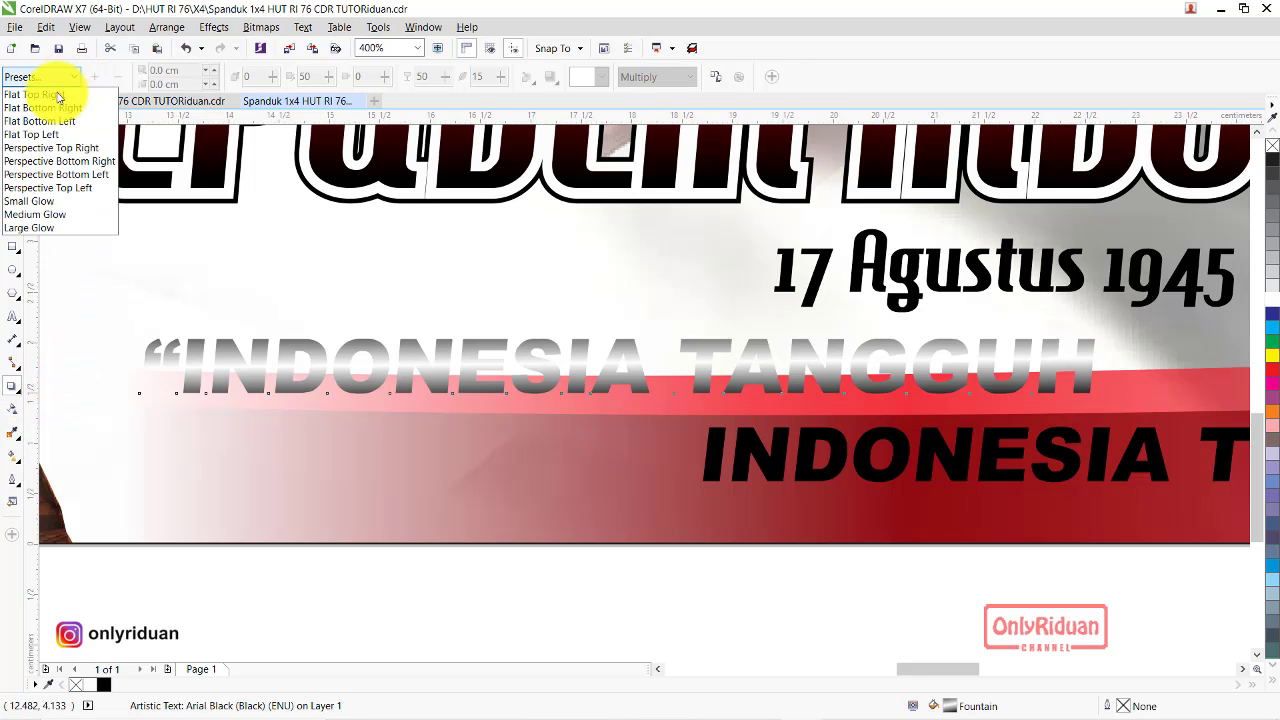
pyautogui.click(34, 200)
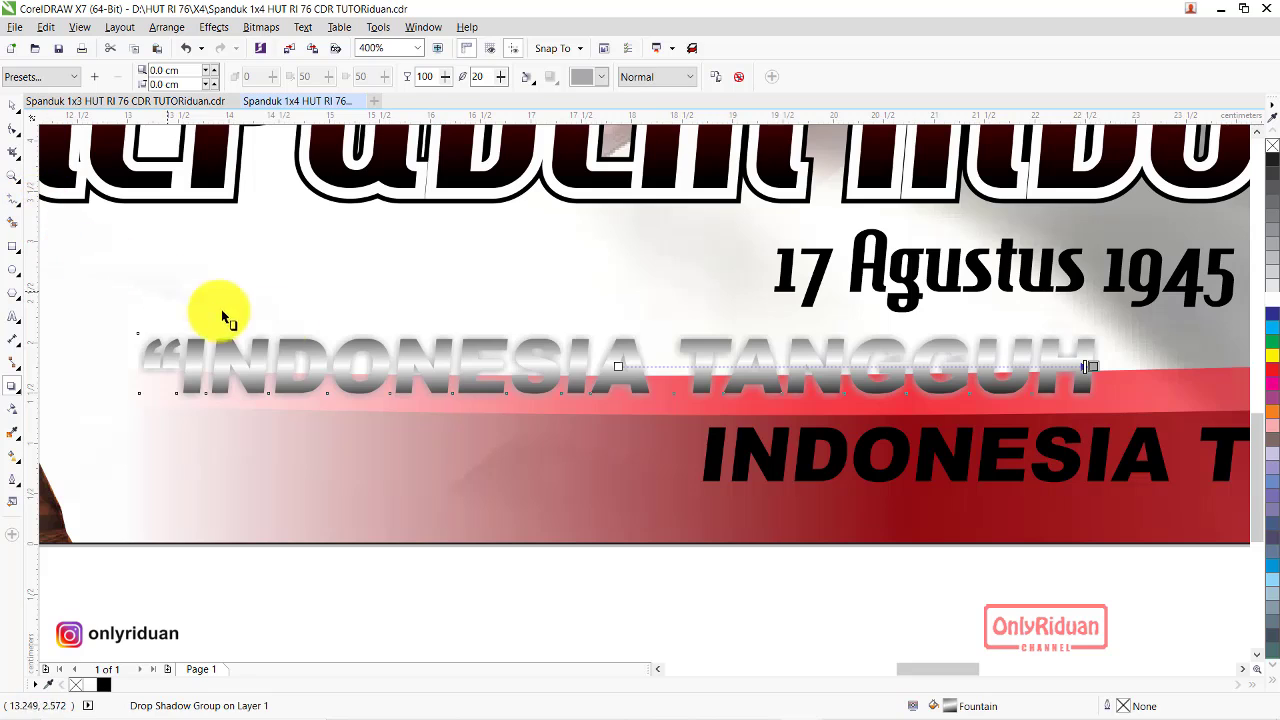
pyautogui.click(601, 77)
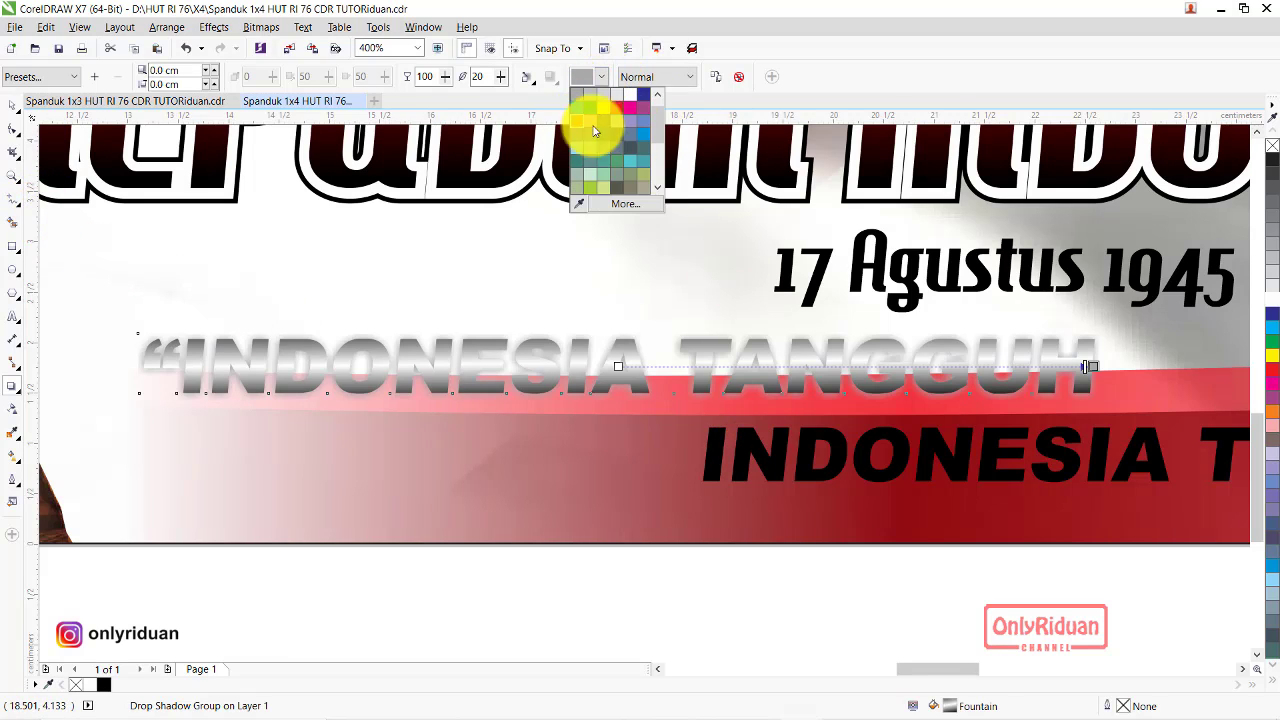
pyautogui.click(577, 104)
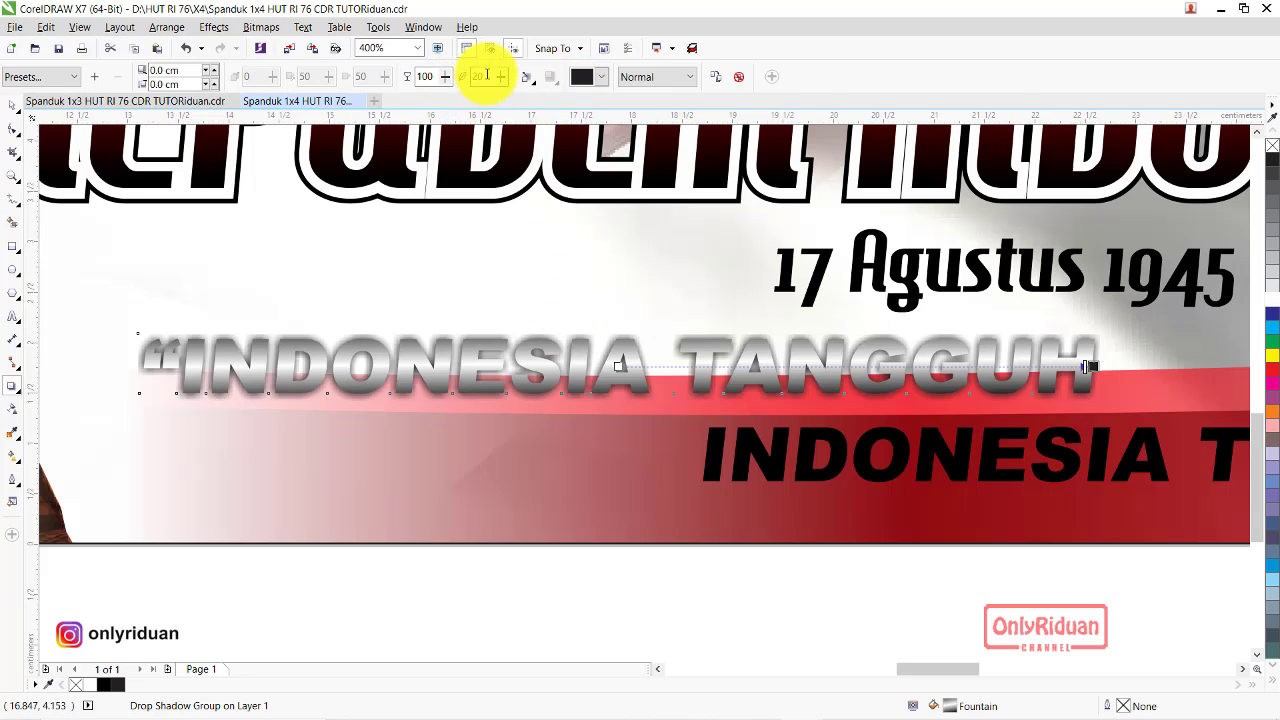
pyautogui.doubleClick(485, 76)
pyautogui.write('10')
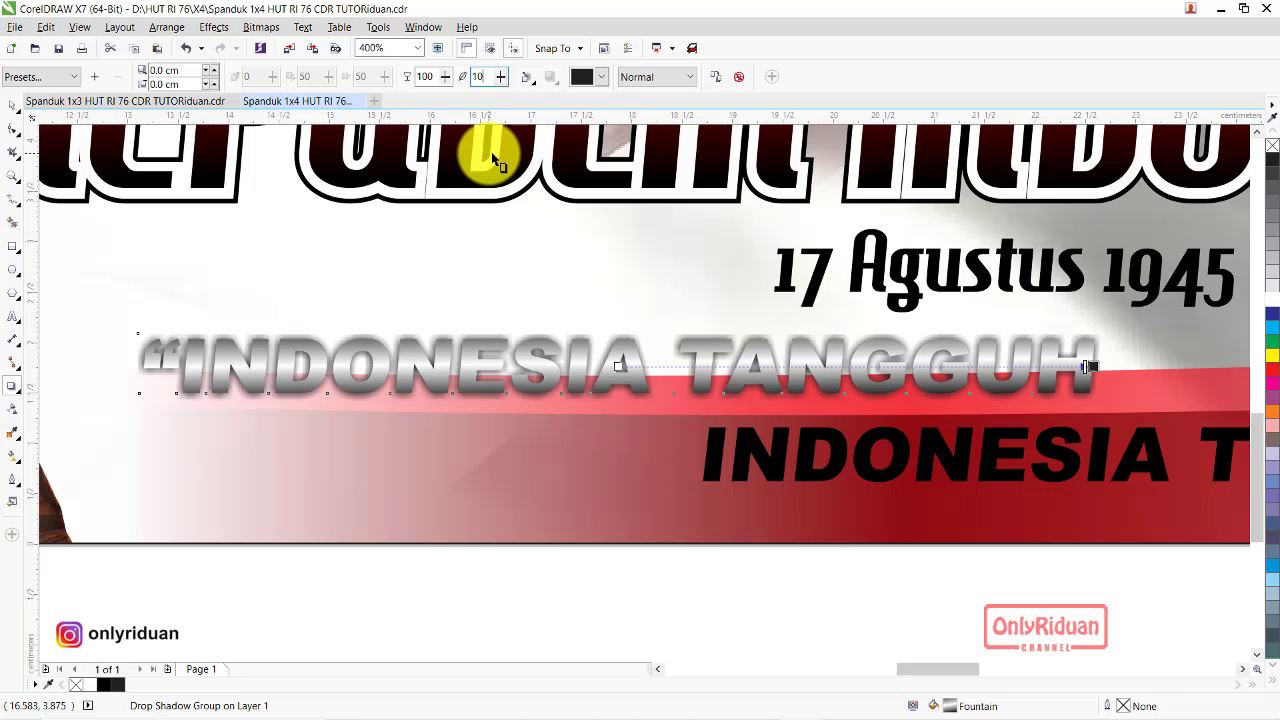
pyautogui.press('Return')
pyautogui.scroll(-2, 650, 420)
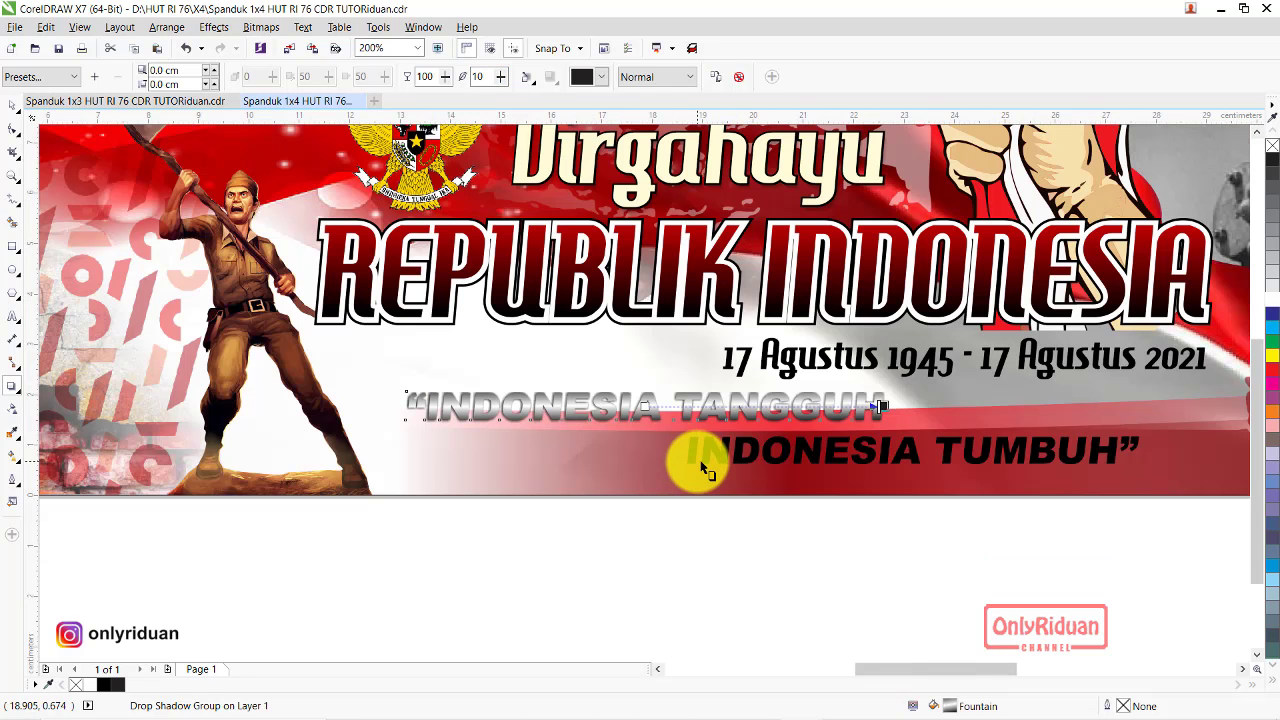
pyautogui.scroll(2, 694, 457)
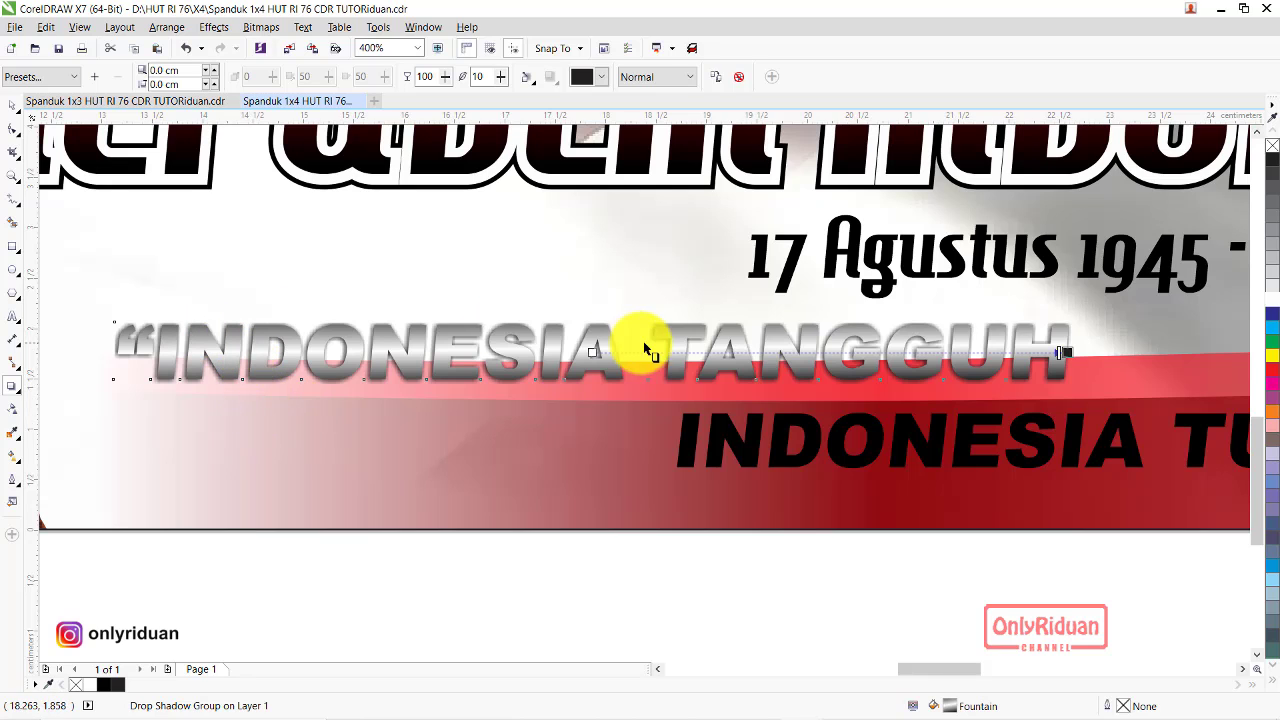
# - Set the INDONESIA TANGGUH Outline Pen to 1.5 pt width in black
pyautogui.doubleClick(1122, 706)
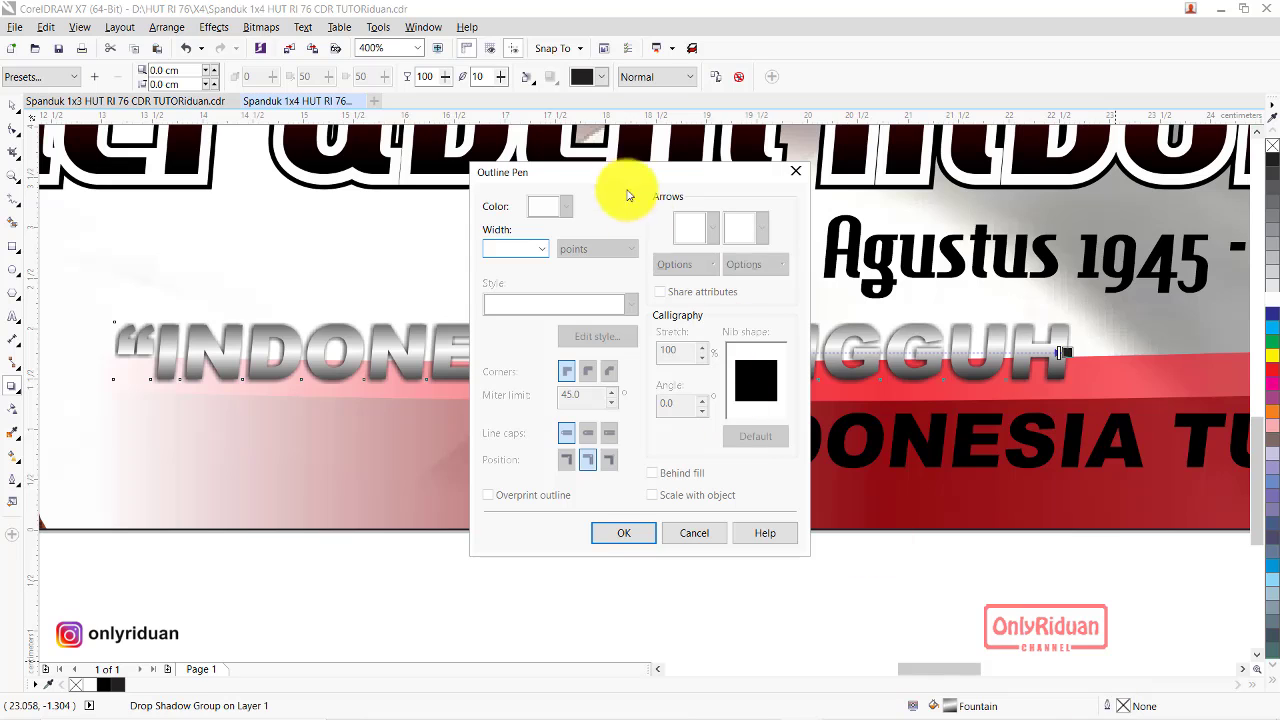
pyautogui.moveTo(620, 186); pyautogui.dragTo(717, 309)
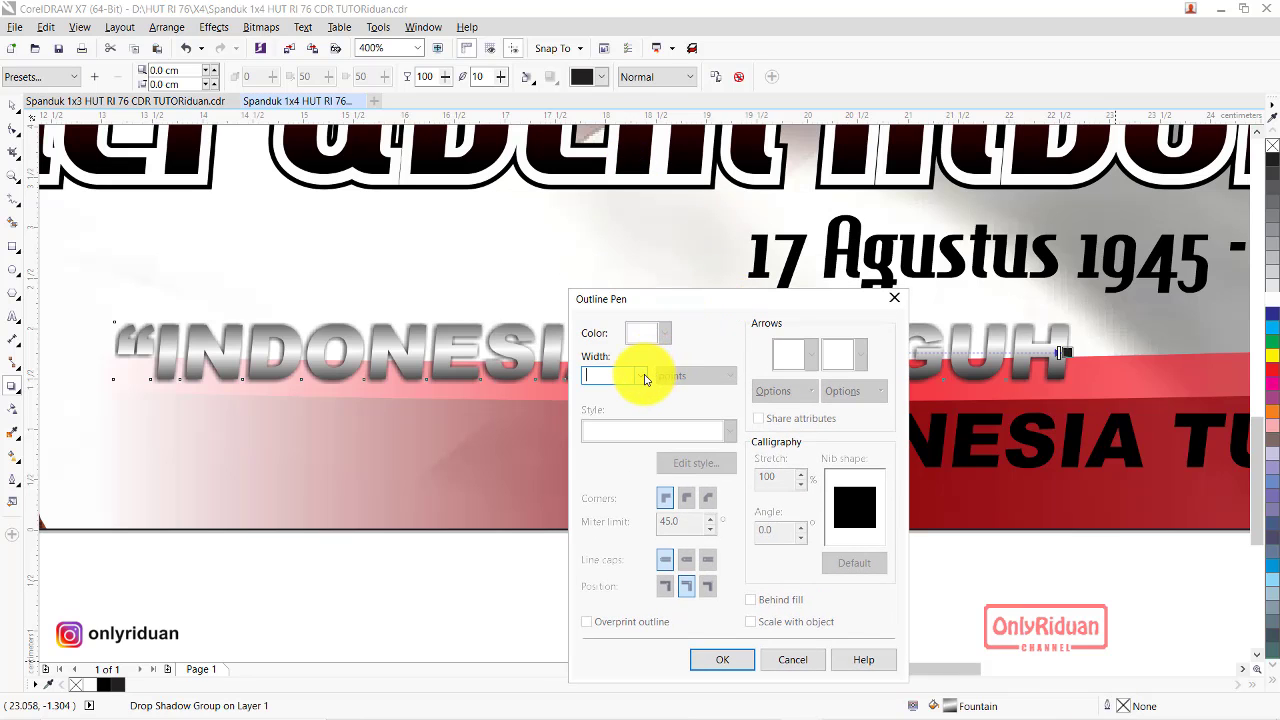
pyautogui.click(643, 376)
pyautogui.click(610, 463)
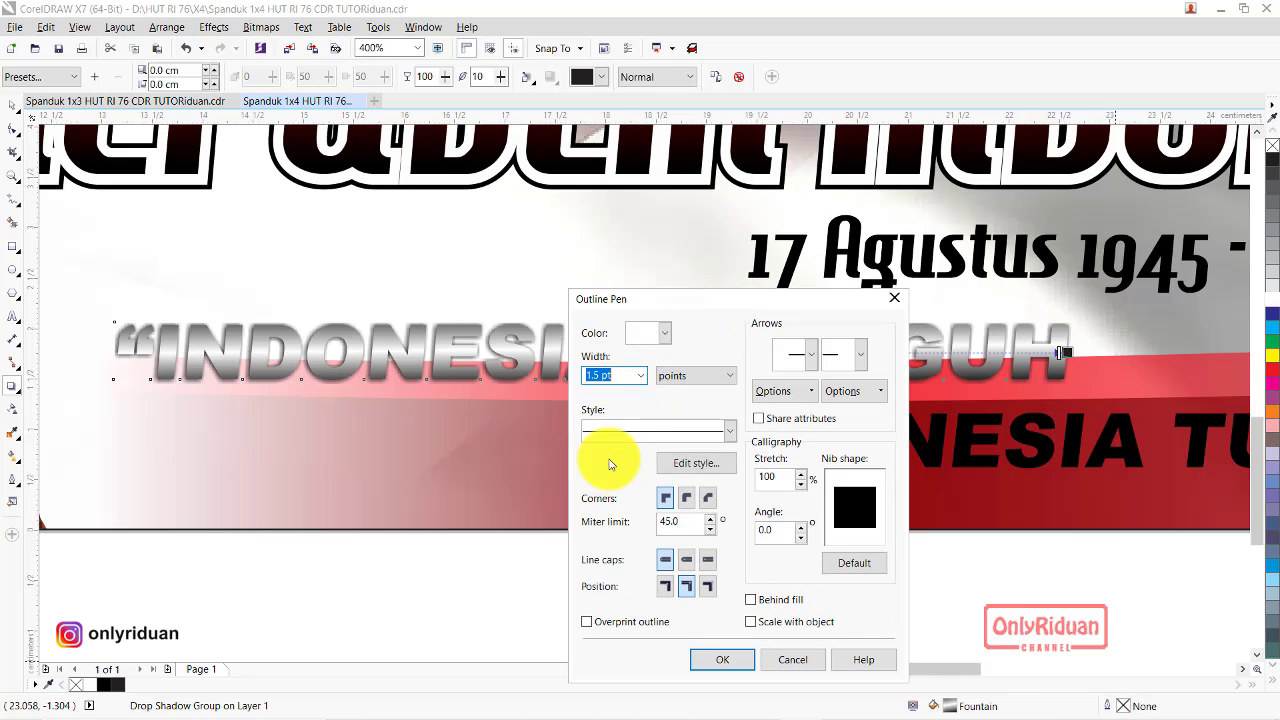
pyautogui.click(663, 333)
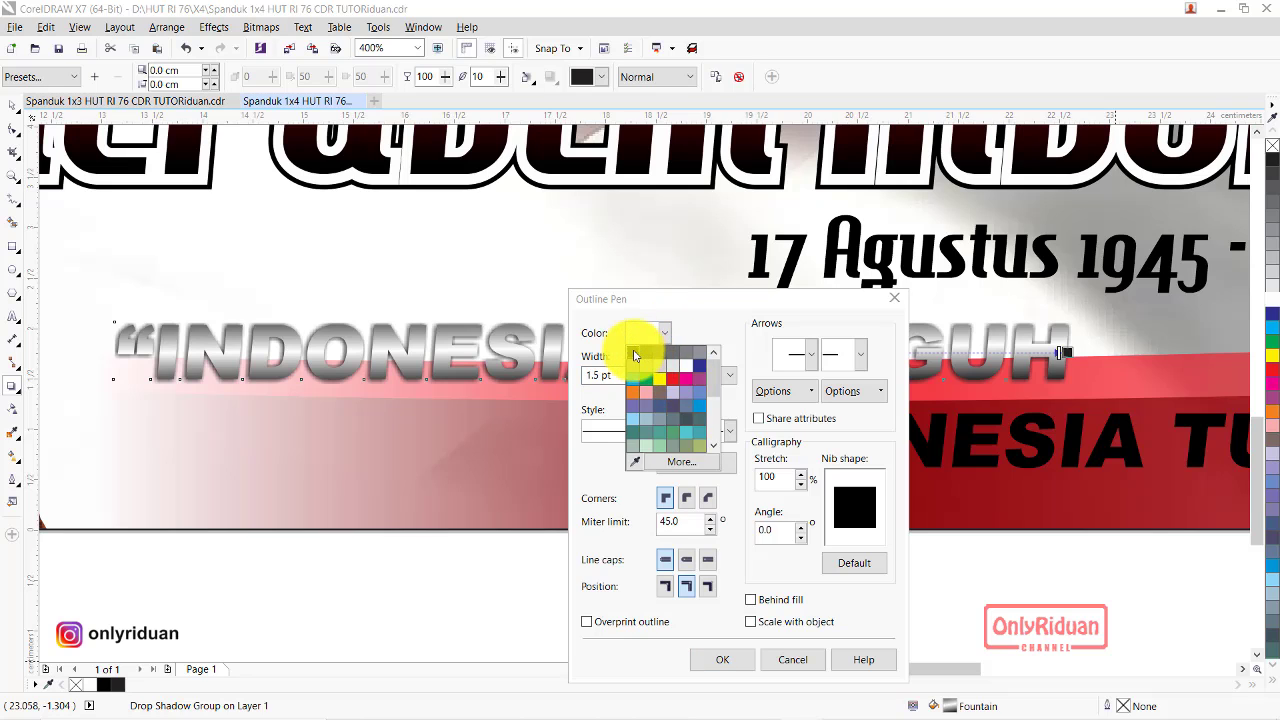
pyautogui.click(633, 355)
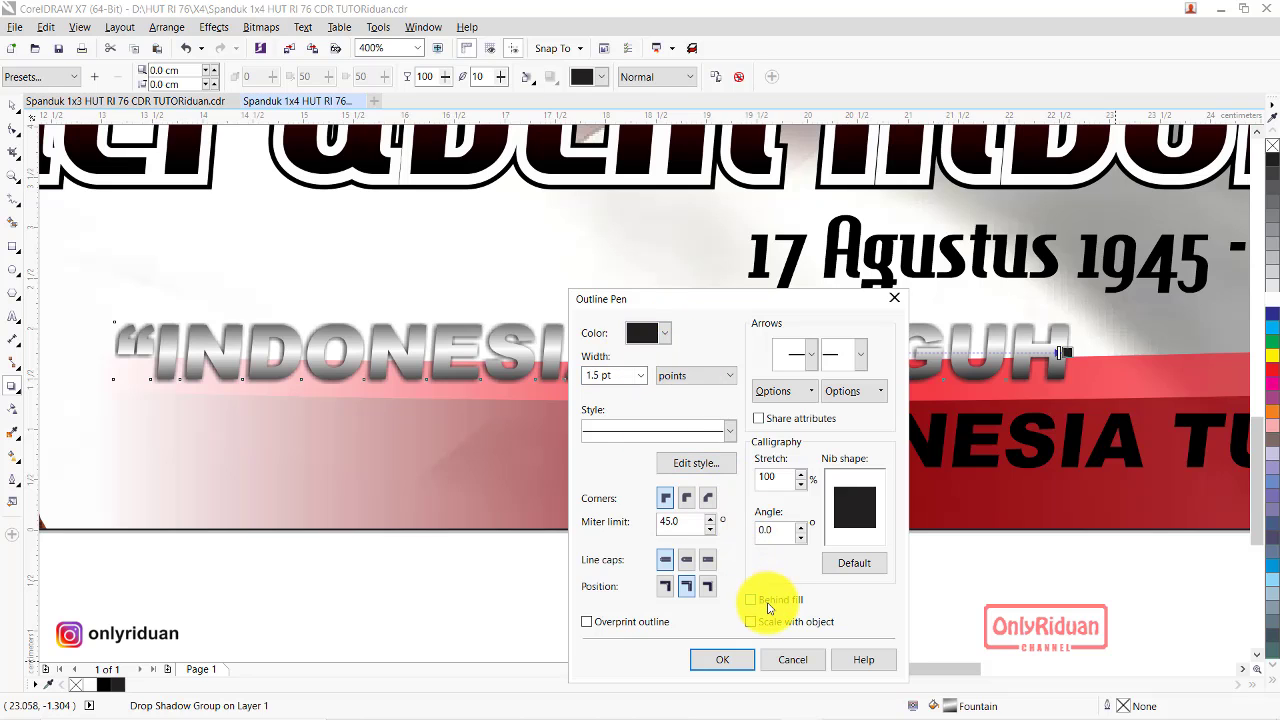
pyautogui.click(724, 660)
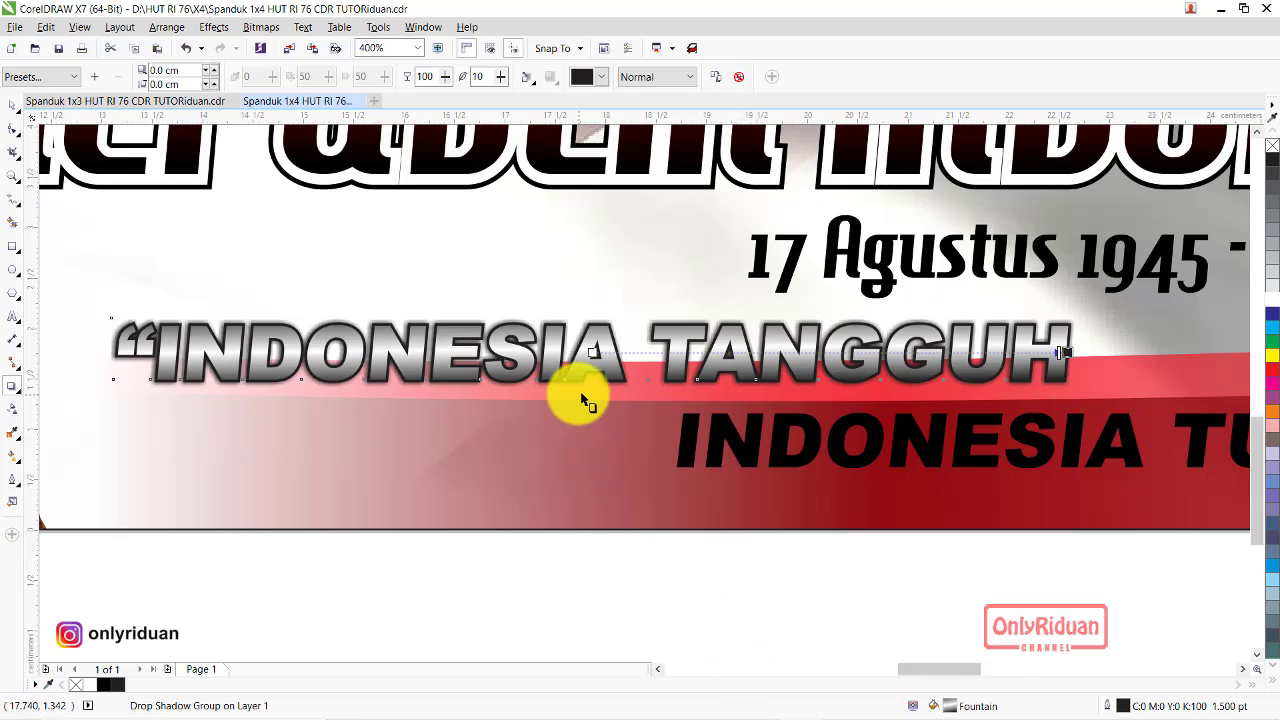
pyautogui.scroll(-1, 585, 400)
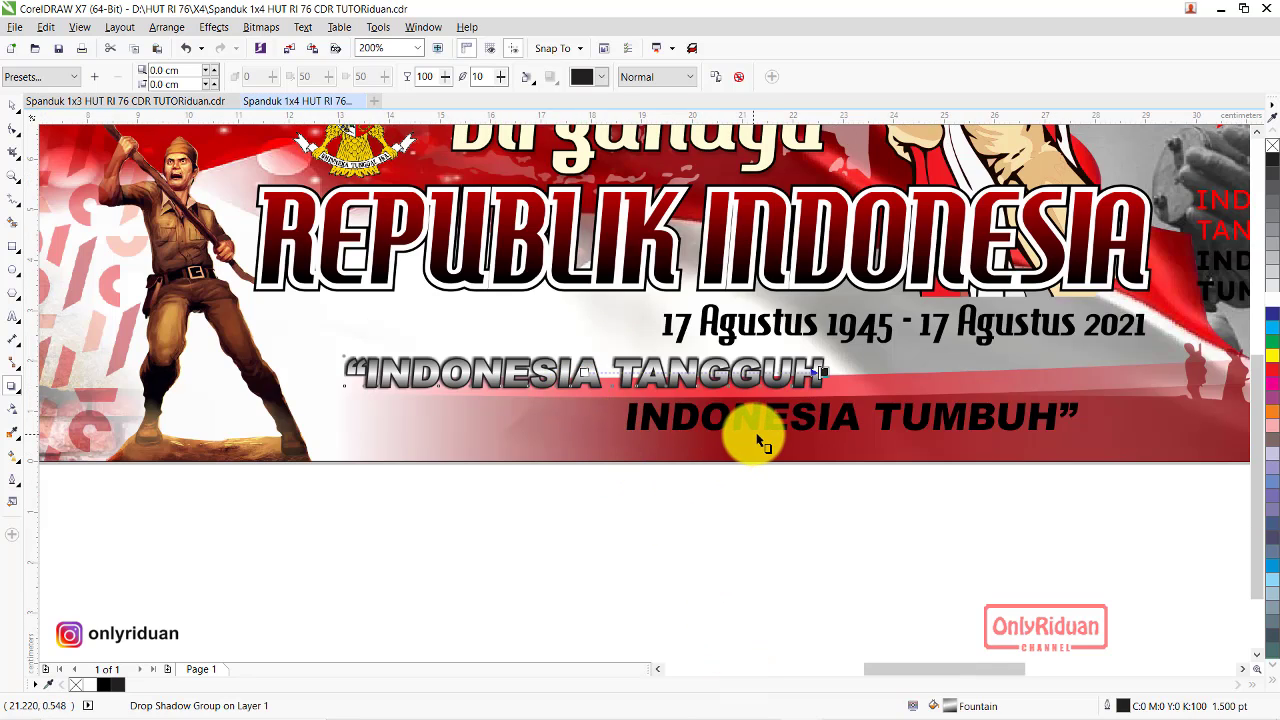
pyautogui.scroll(1, 758, 440)
pyautogui.click(743, 405)
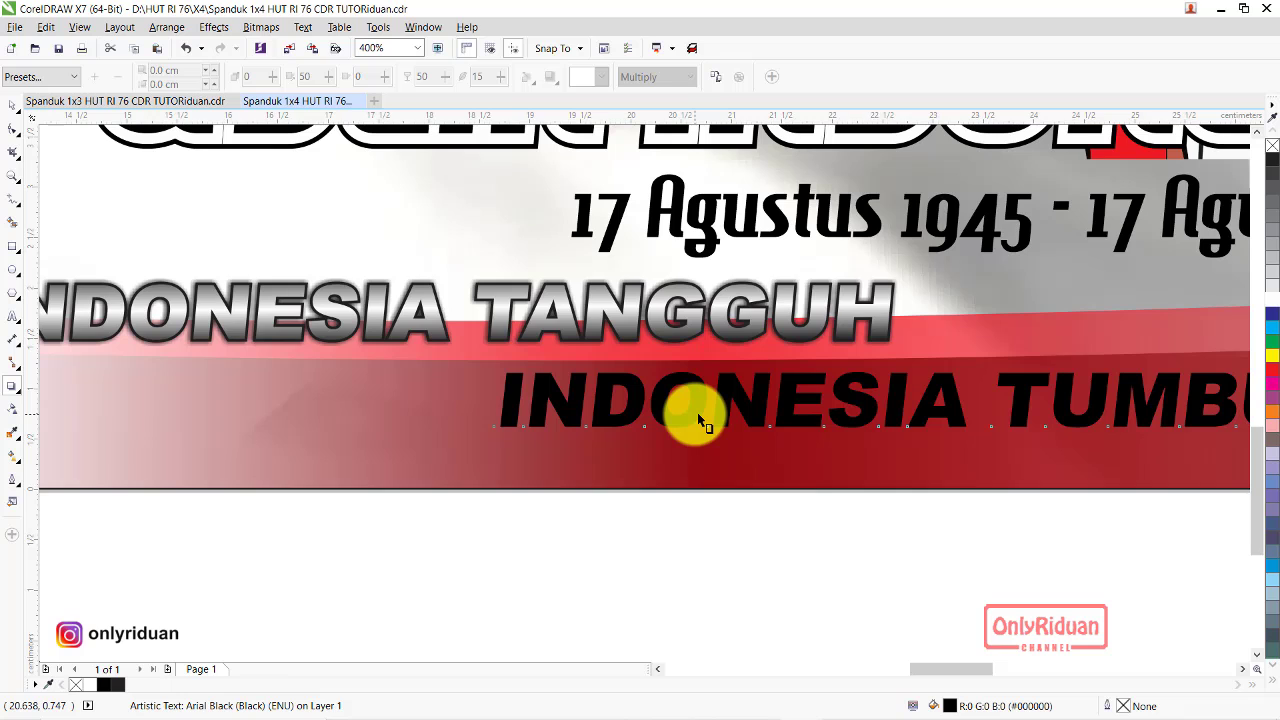
# - Copy outline pen, outline colour and fill from INDONESIA TANGGUH onto INDONESIA TUMBUH with Copy Properties From
pyautogui.scroll(-2, 668, 408)
pyautogui.scroll(2, 683, 408)
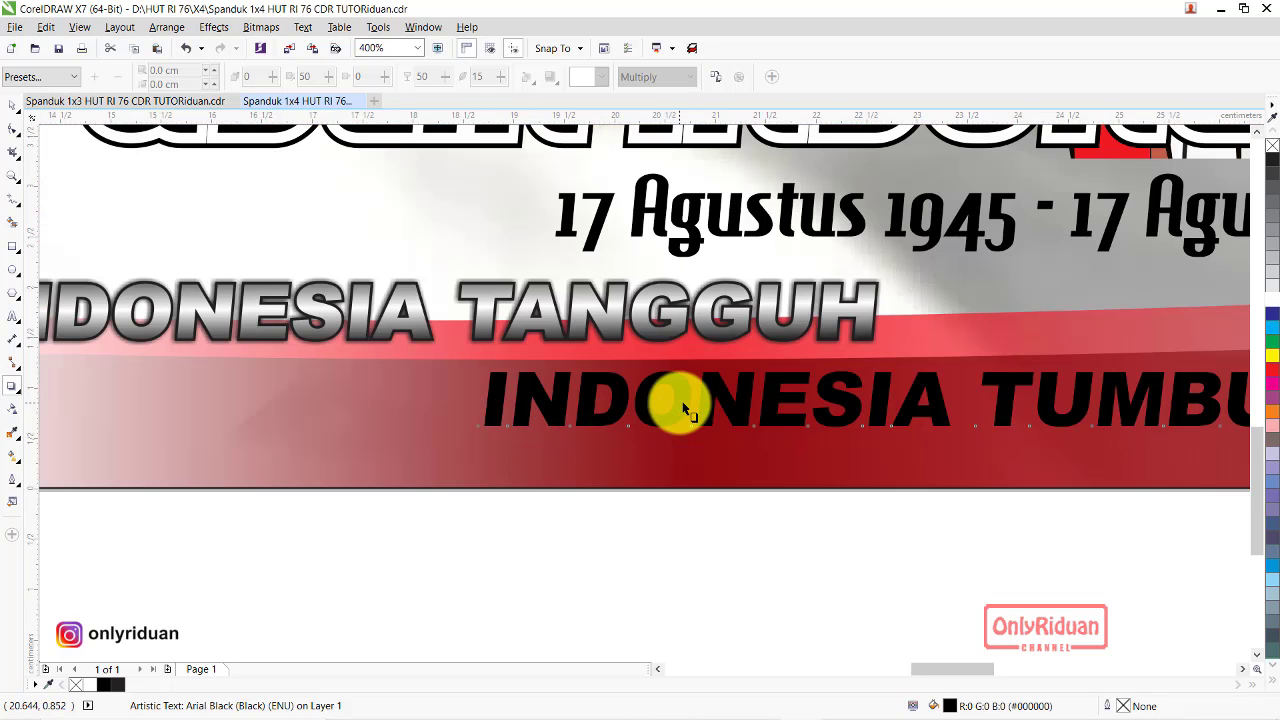
pyautogui.click(46, 27)
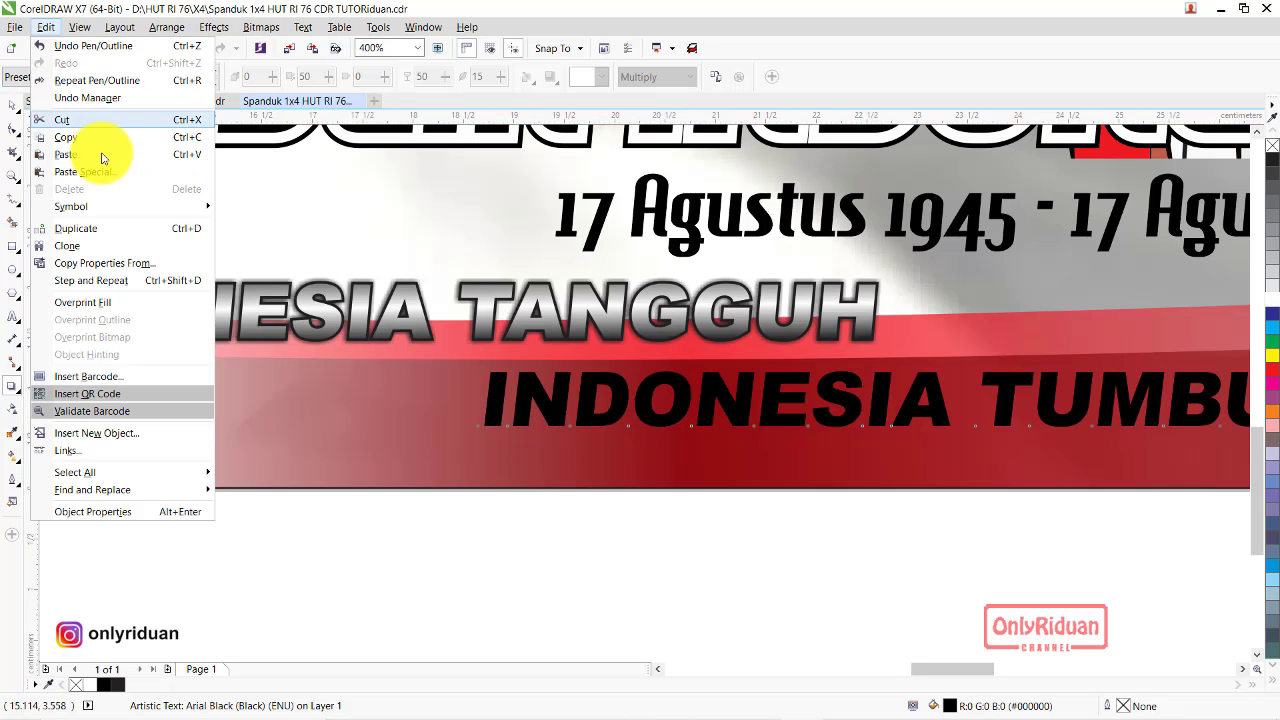
pyautogui.click(91, 267)
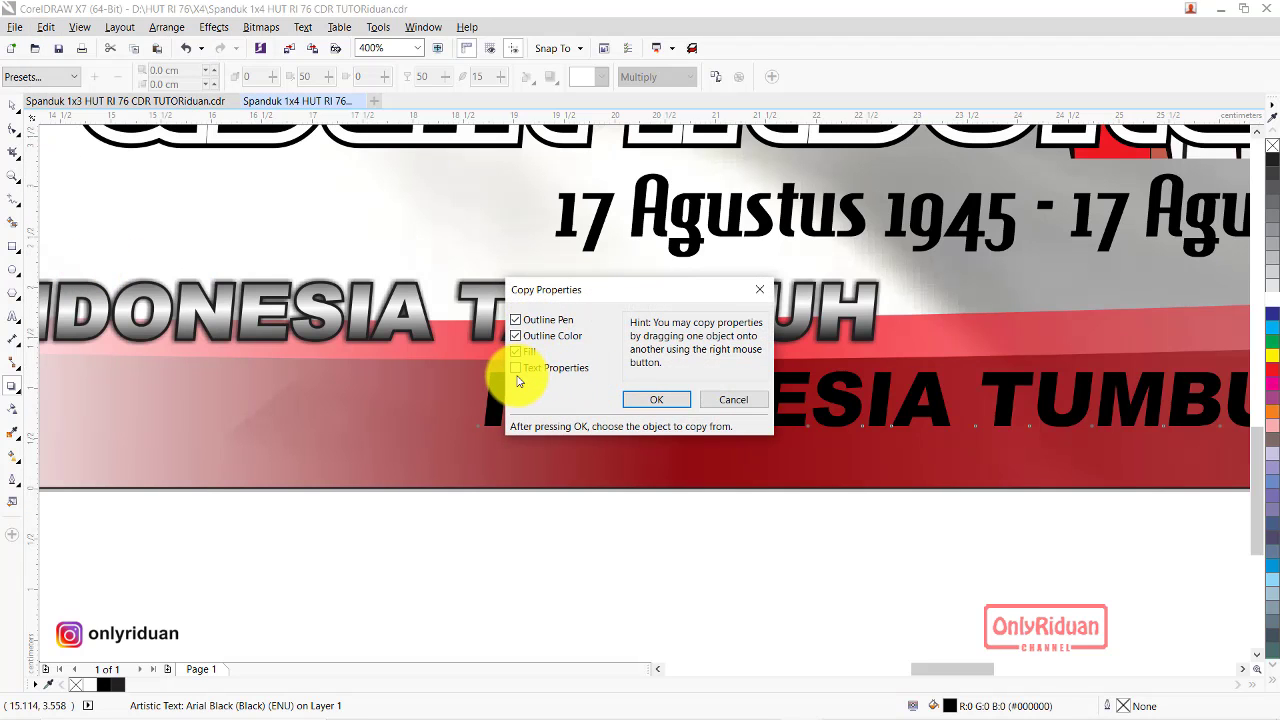
pyautogui.click(656, 399)
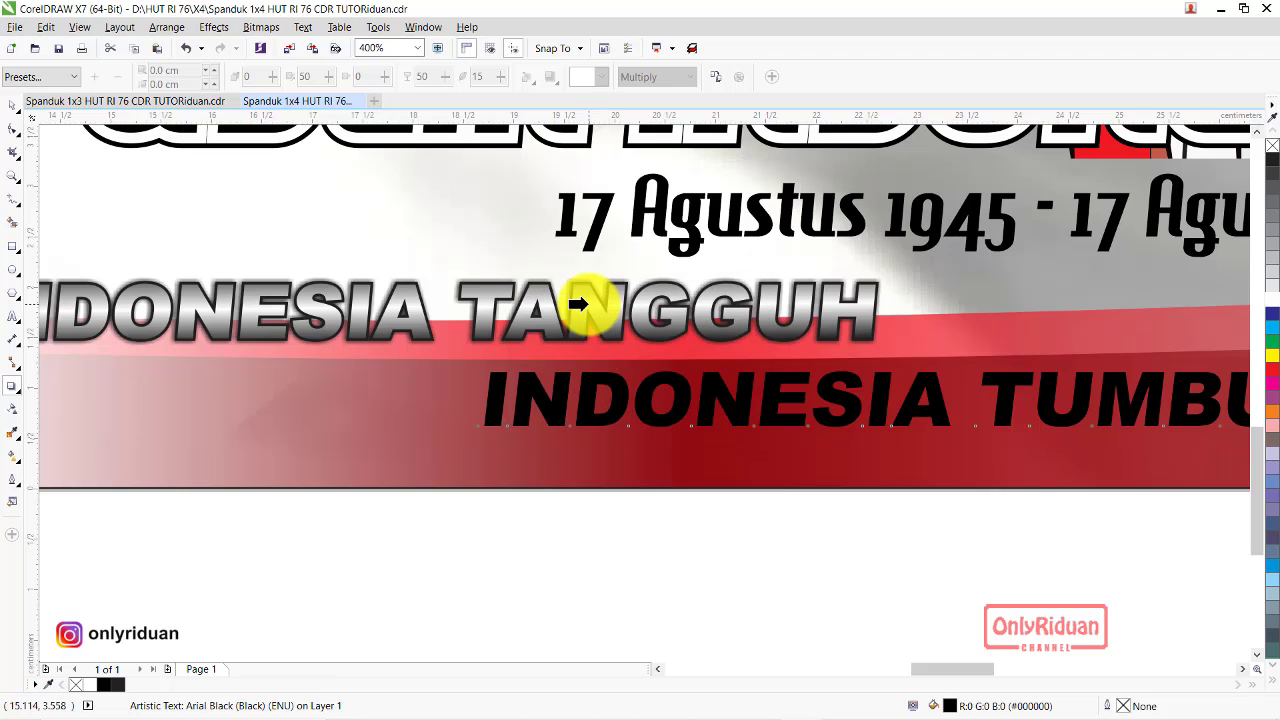
pyautogui.click(578, 304)
pyautogui.scroll(-3, 590, 314)
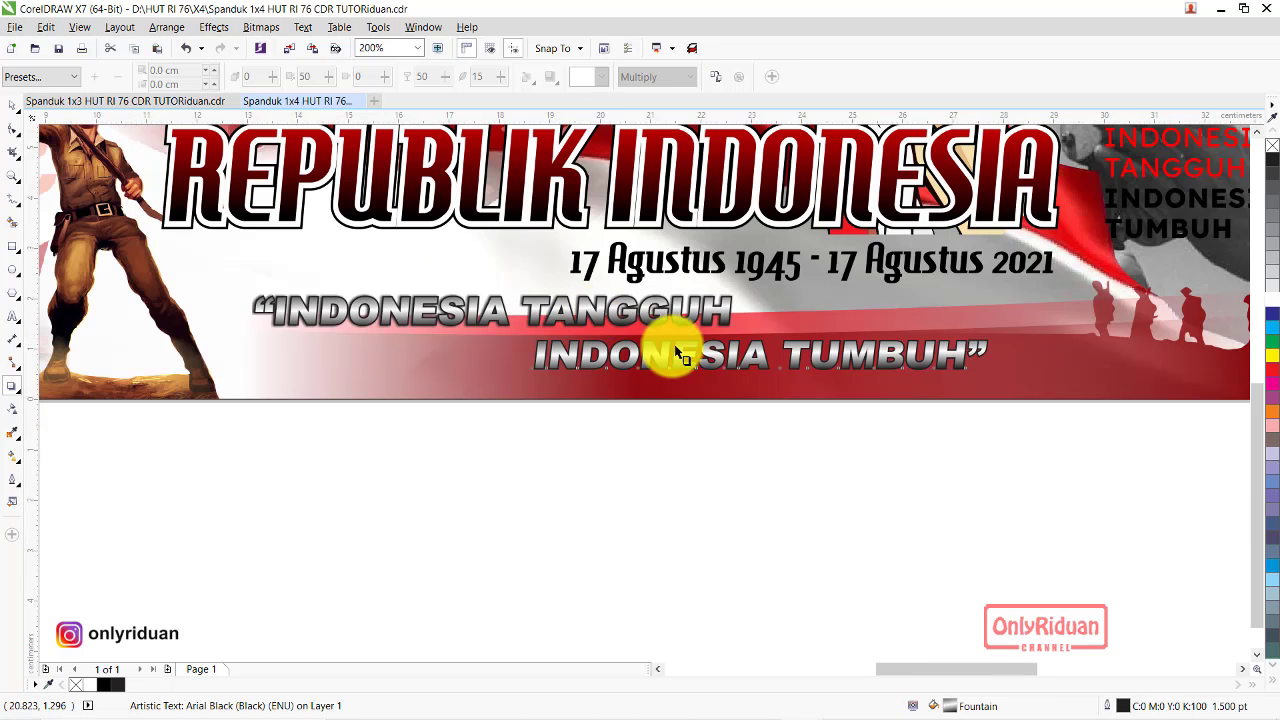
pyautogui.scroll(4, 880, 363)
pyautogui.scroll(-4, 897, 362)
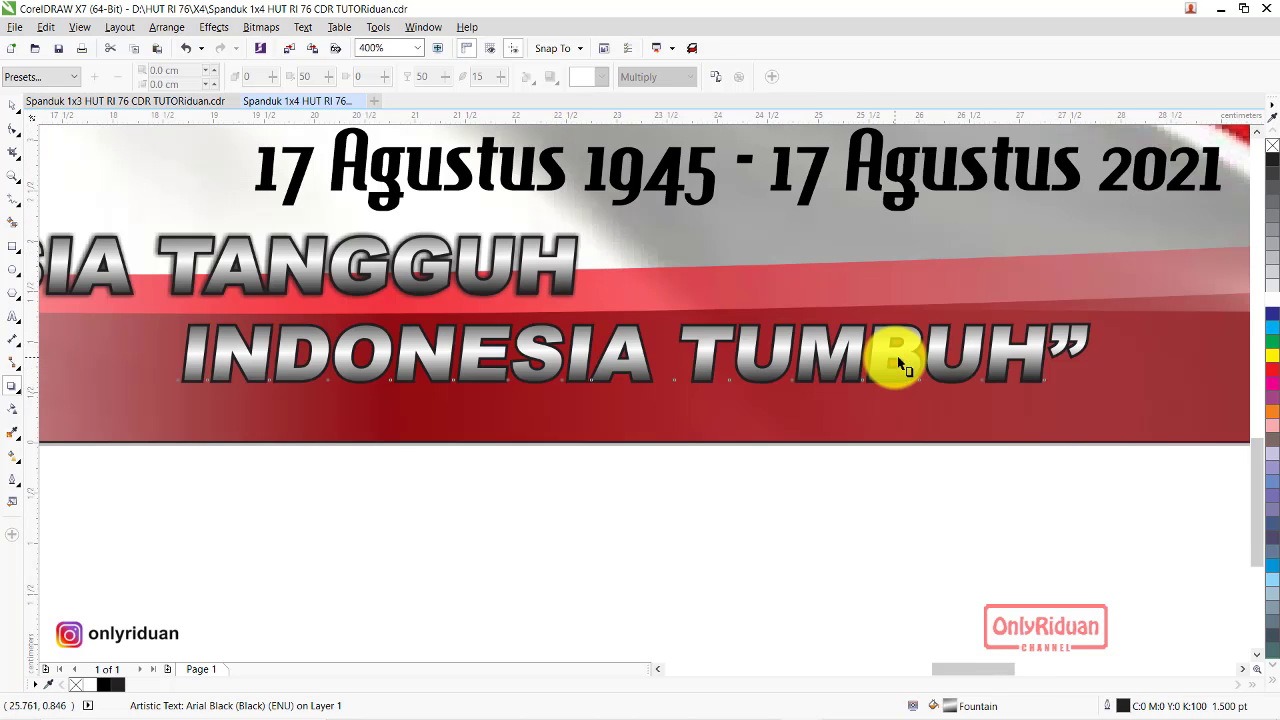
pyautogui.scroll(4, 575, 308)
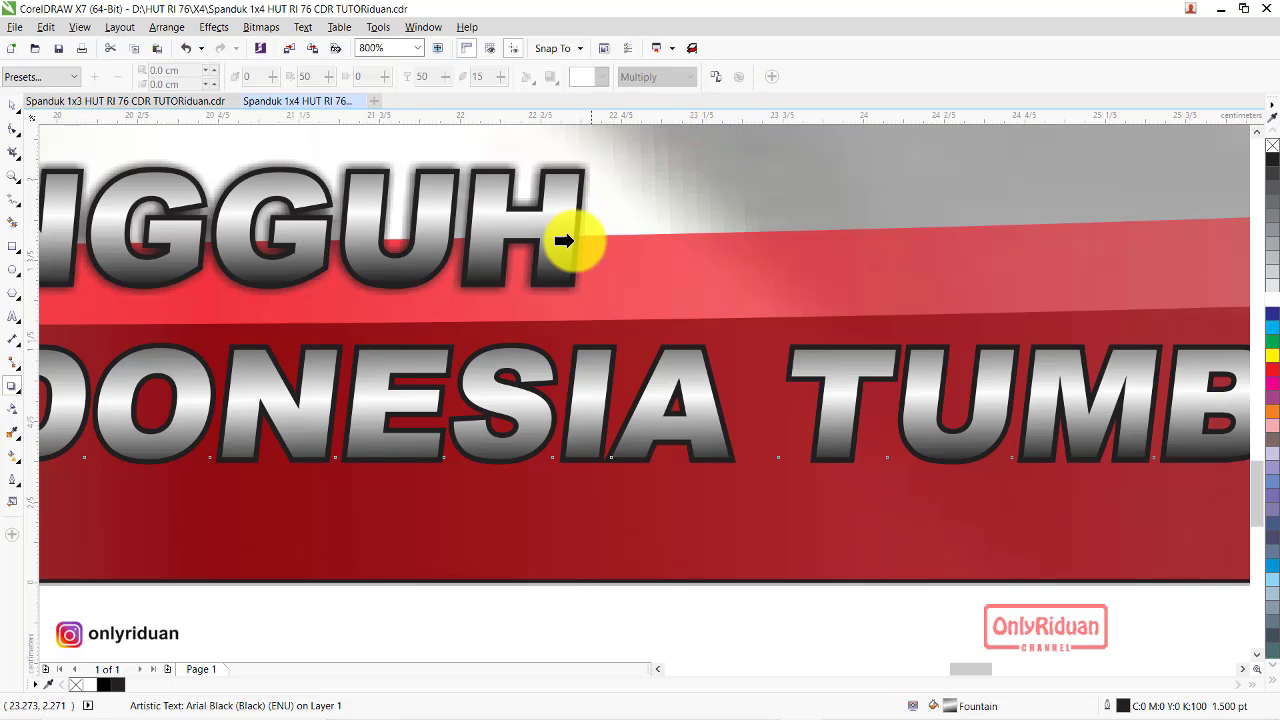
pyautogui.click(541, 290)
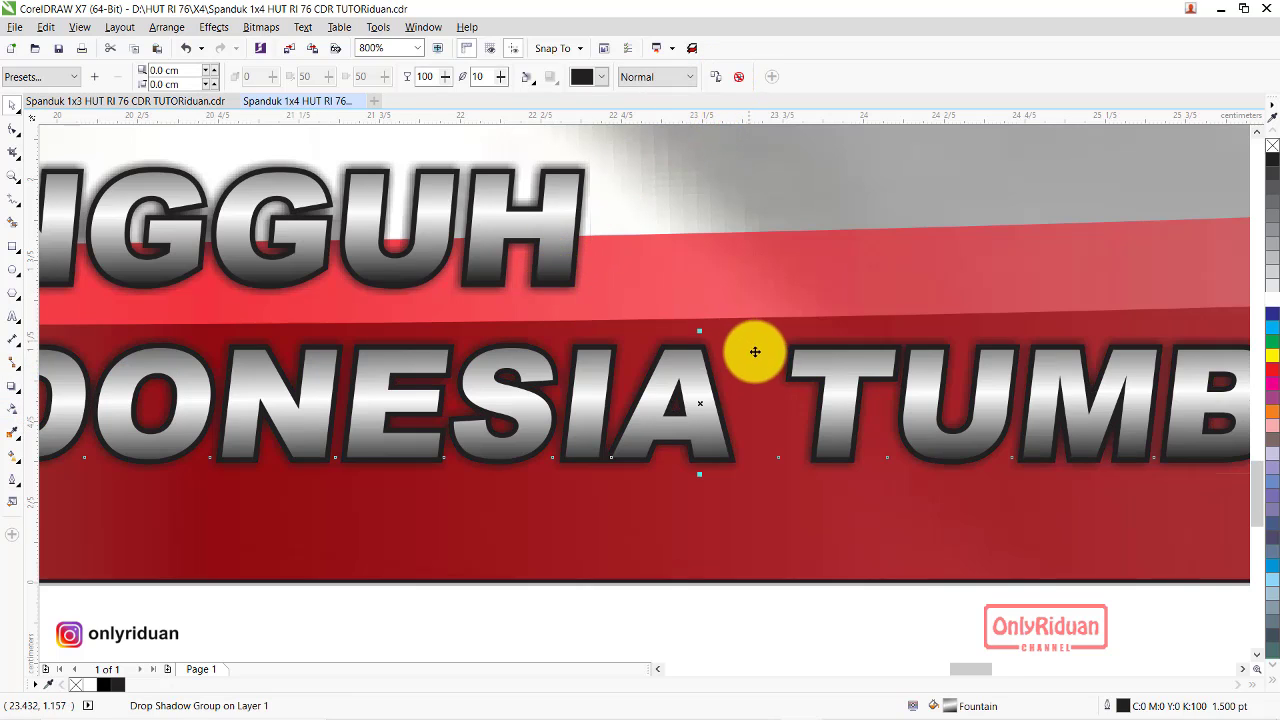
pyautogui.scroll(-2, 751, 351)
pyautogui.scroll(-2, 766, 360)
pyautogui.scroll(-2, 766, 357)
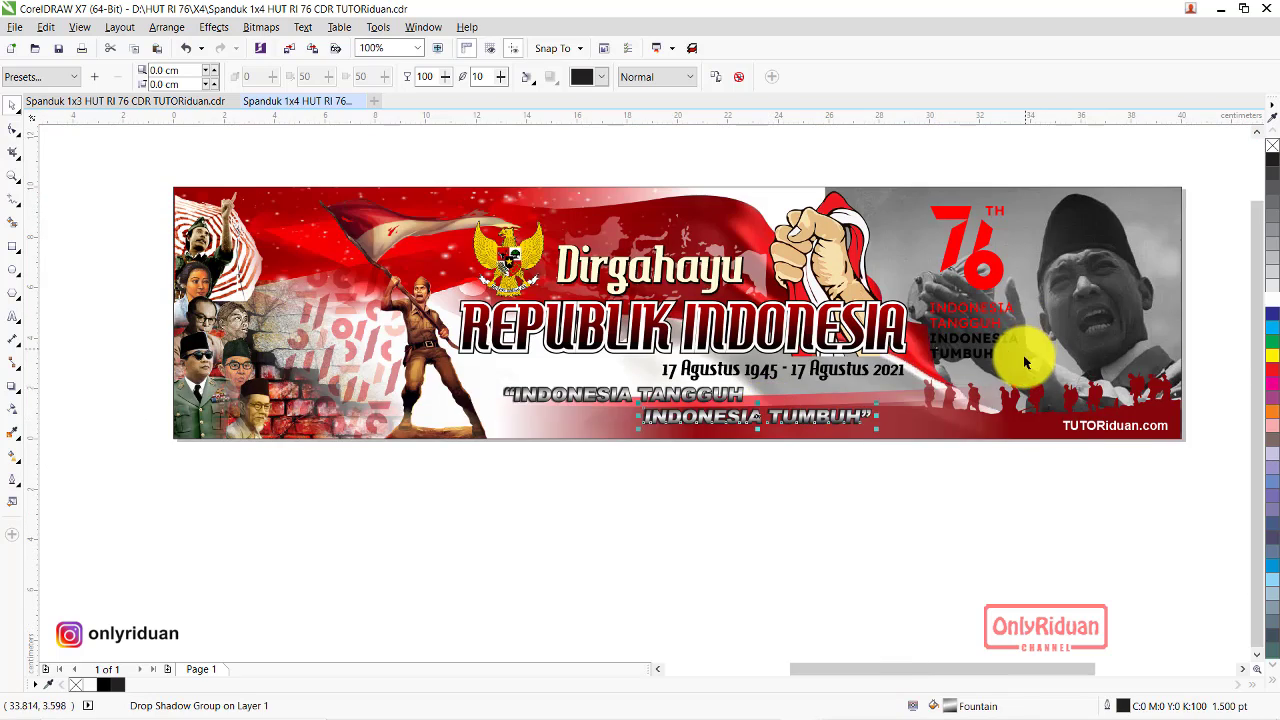
# - Apply a Flat Bottom Right drop shadow at opacity 40 to the red 76 logo group
pyautogui.scroll(2, 963, 258)
pyautogui.click(963, 258)
pyautogui.scroll(1, 1025, 257)
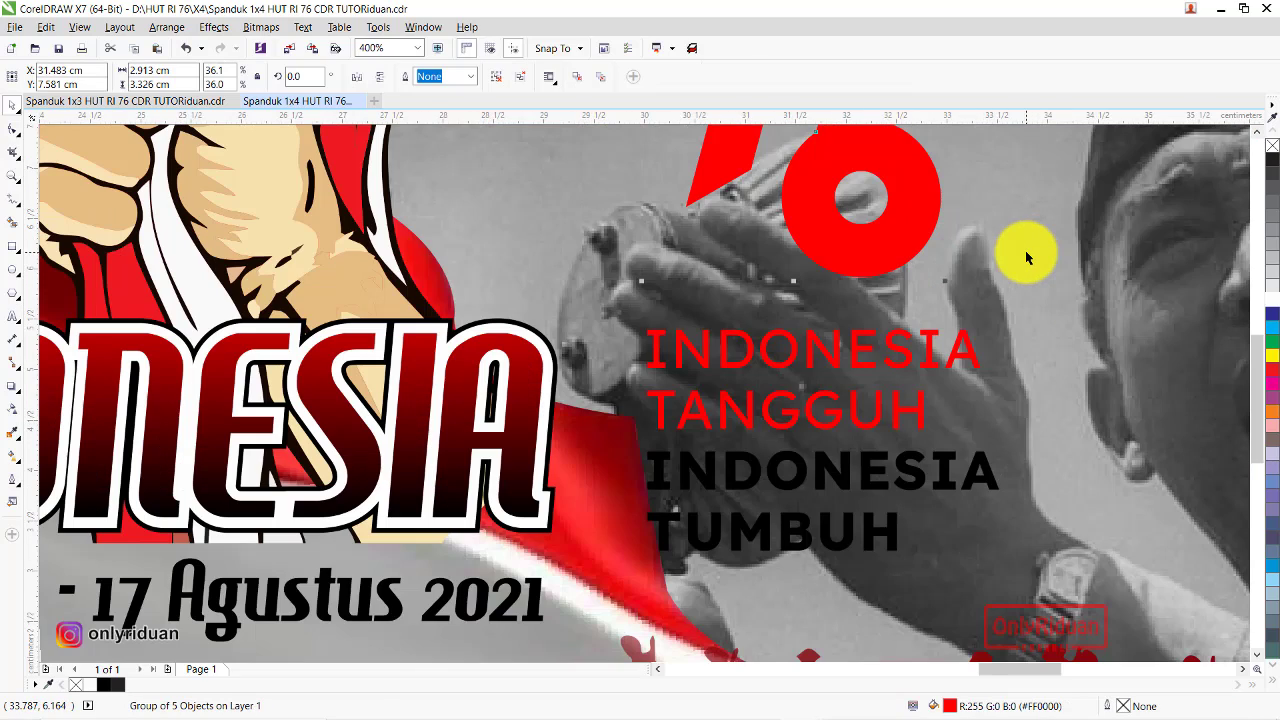
pyautogui.scroll(-1, 1027, 259)
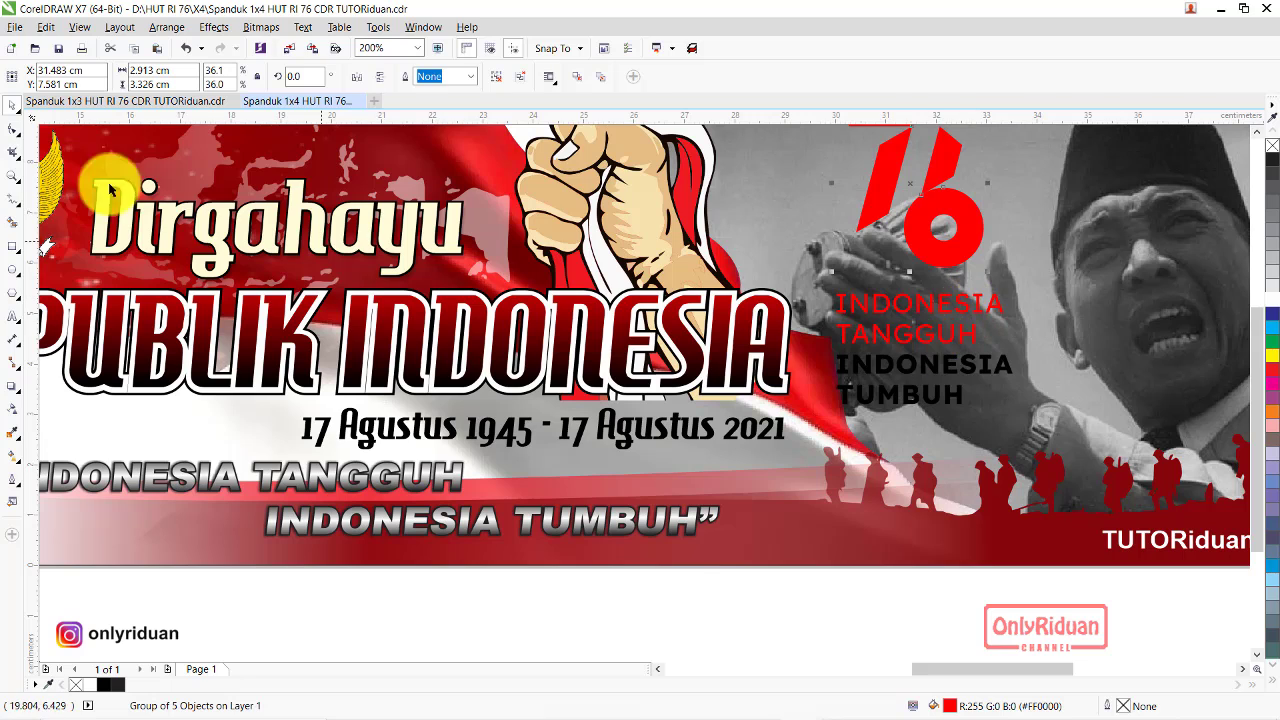
pyautogui.click(17, 392)
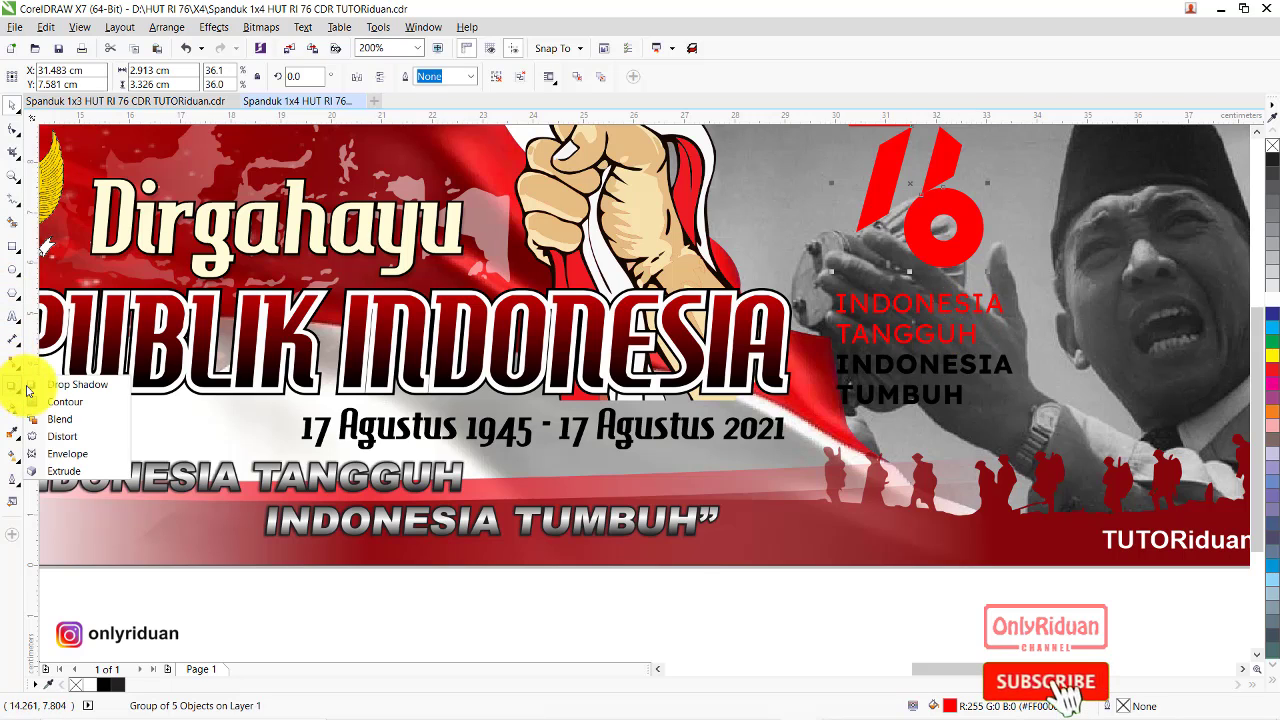
pyautogui.click(40, 372)
pyautogui.click(59, 79)
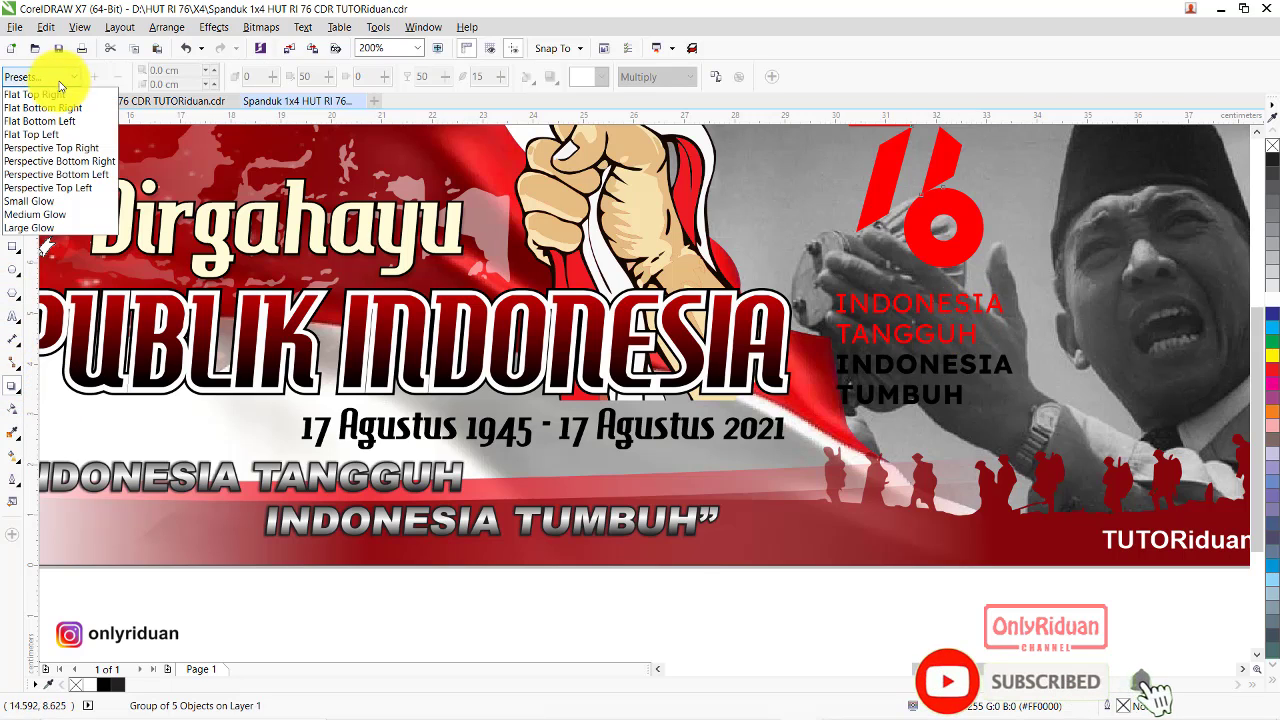
pyautogui.click(52, 108)
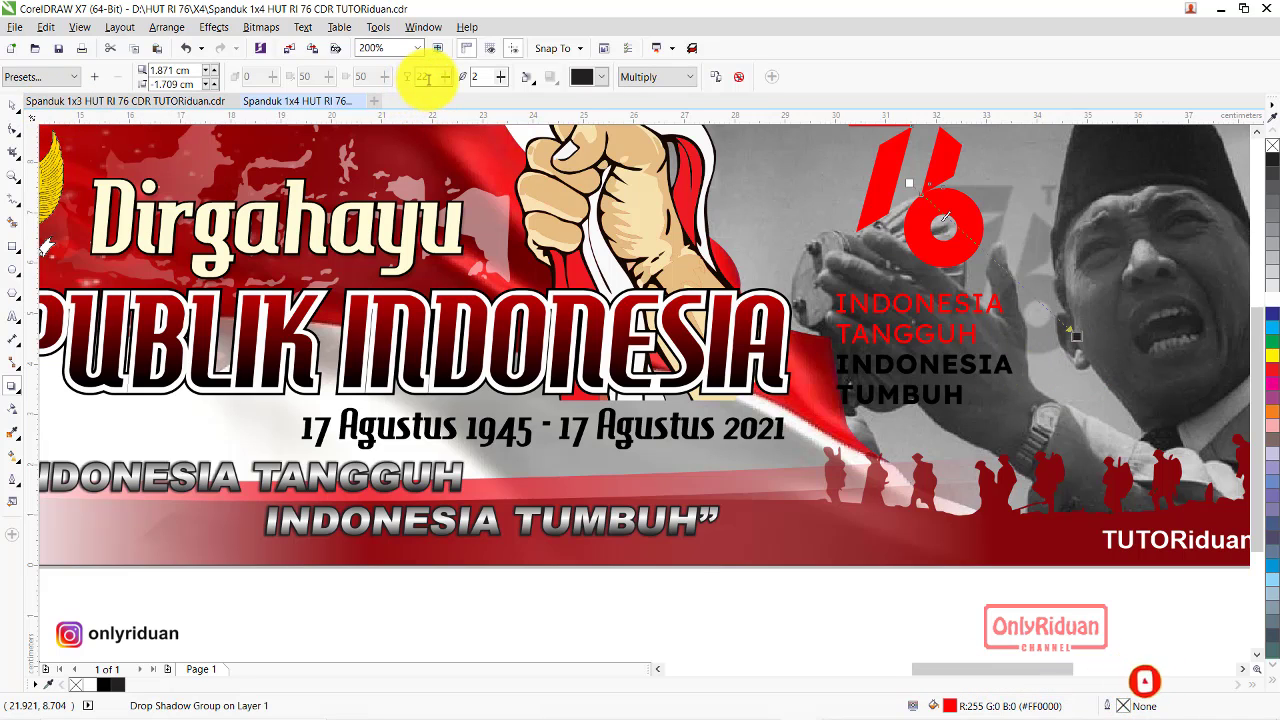
pyautogui.write('0')
pyautogui.press('Return')
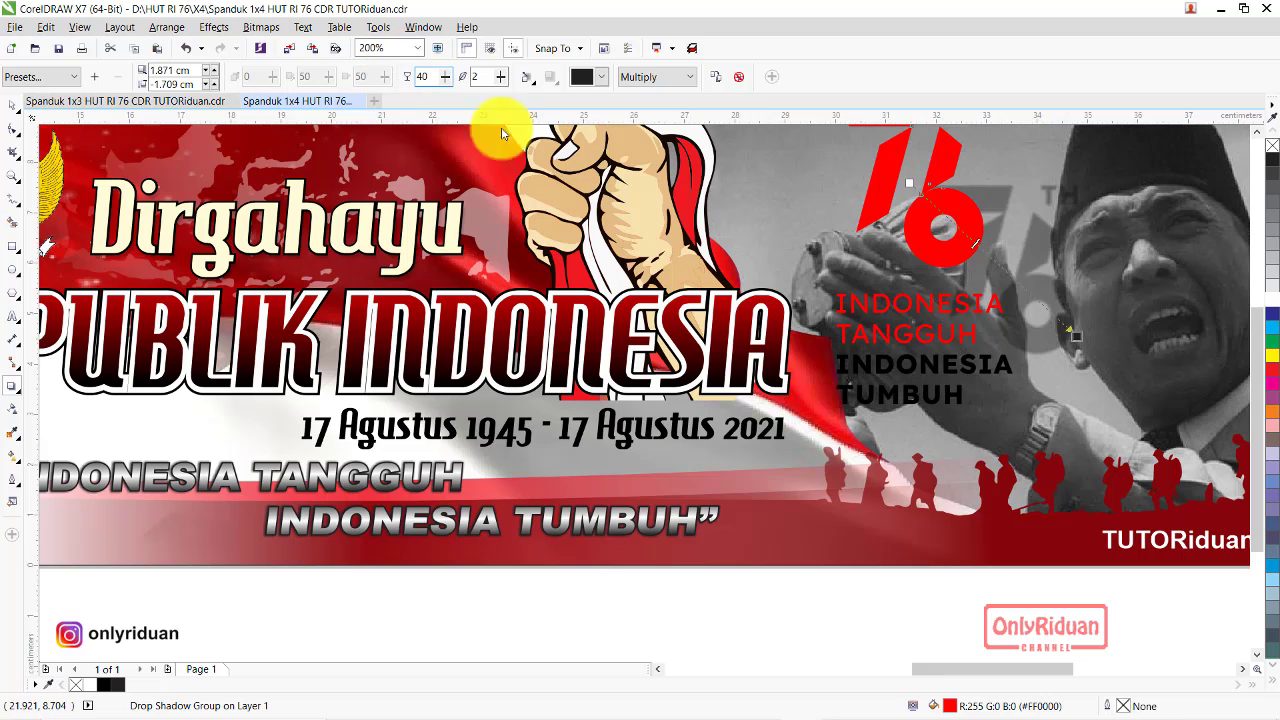
# - Pull the 76 logo's shadow in tight behind it, then zoom to fit the whole banner
pyautogui.moveTo(972, 265); pyautogui.dragTo(982, 278)
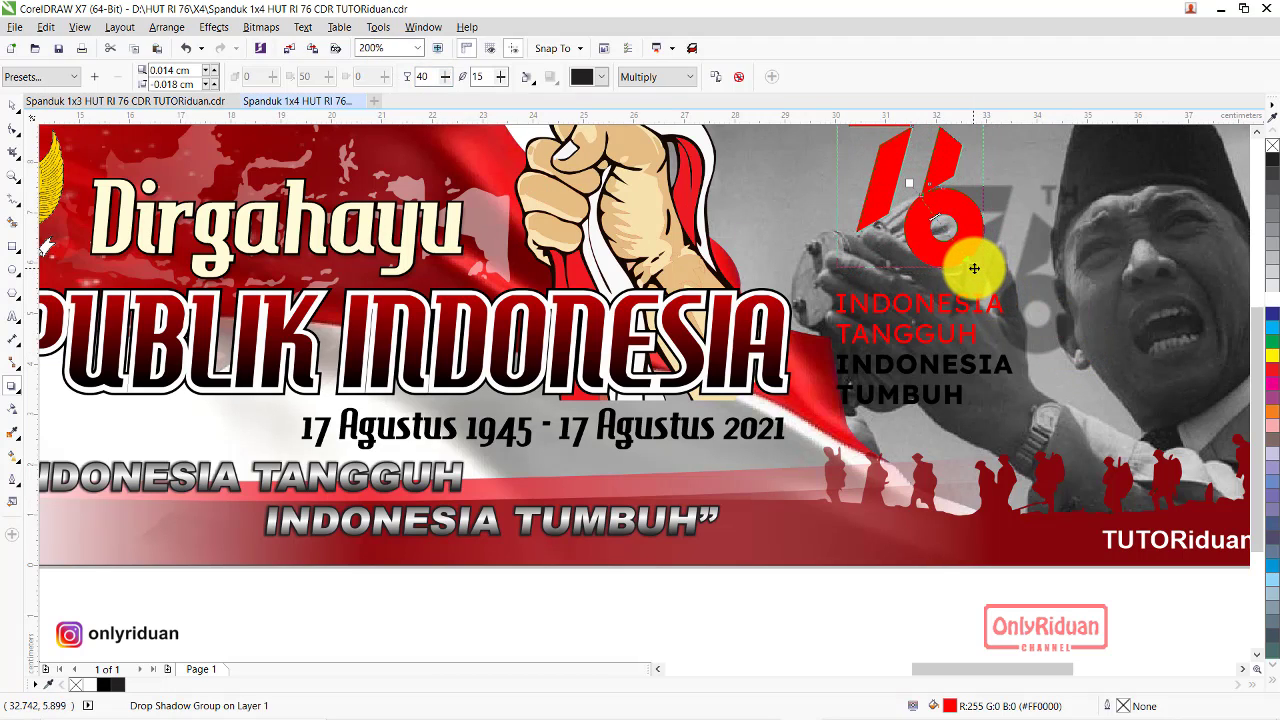
pyautogui.scroll(-2, 930, 270)
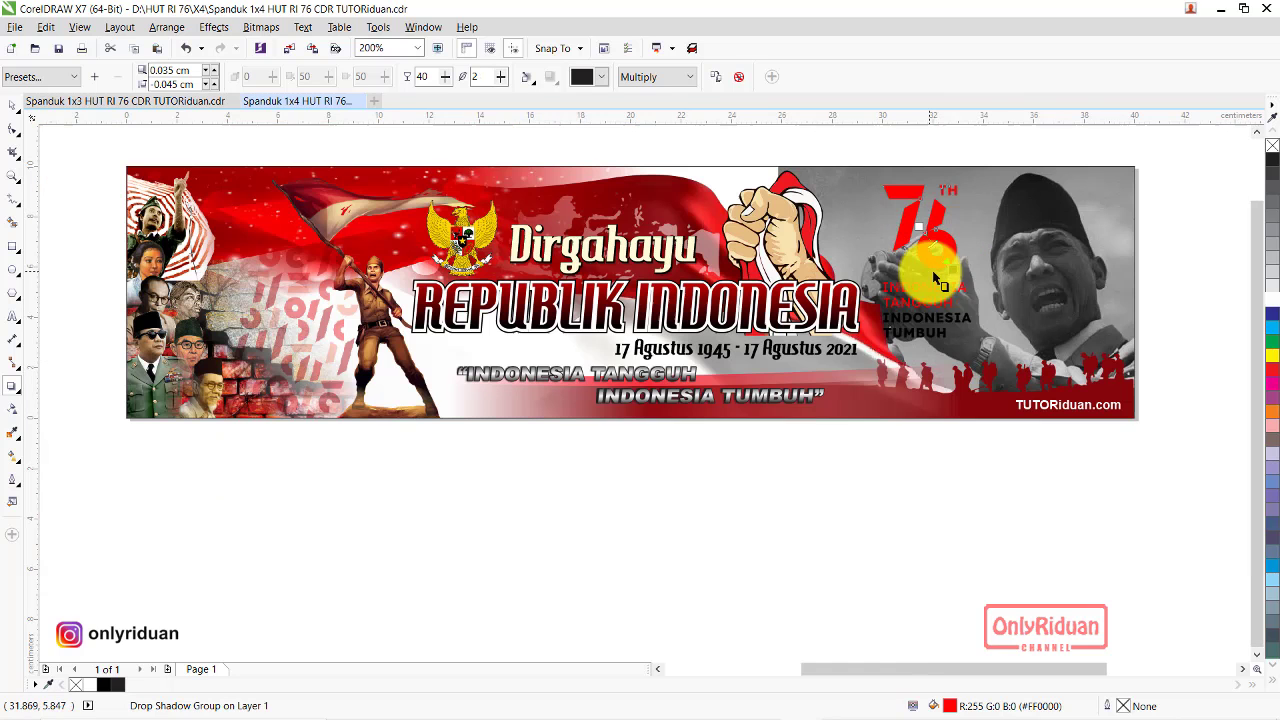
pyautogui.scroll(2, 845, 352)
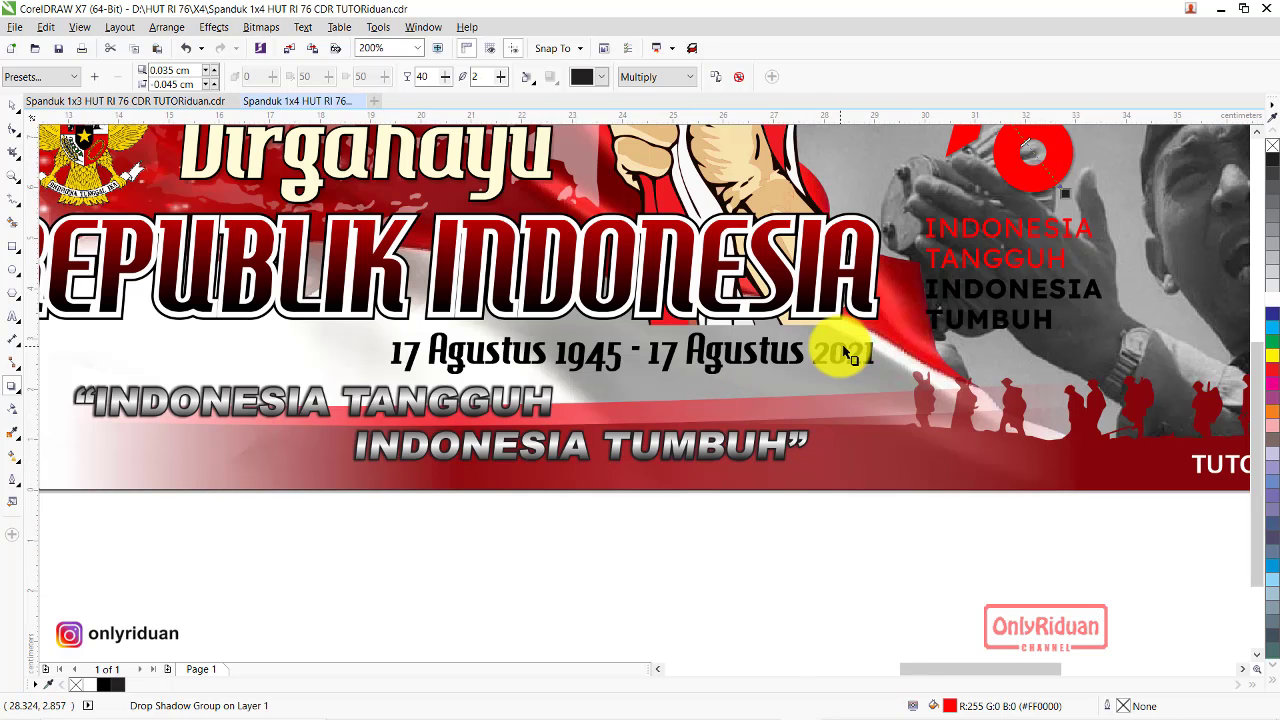
pyautogui.scroll(-1, 845, 355)
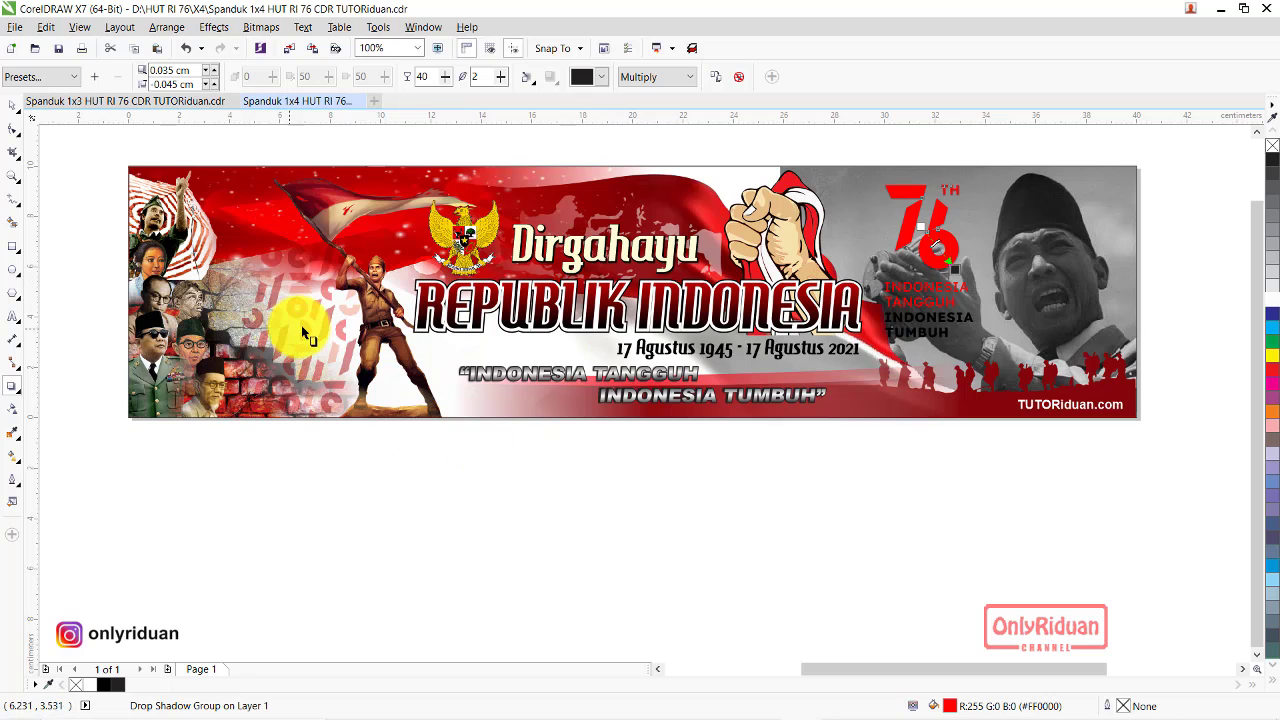
pyautogui.click(12, 177)
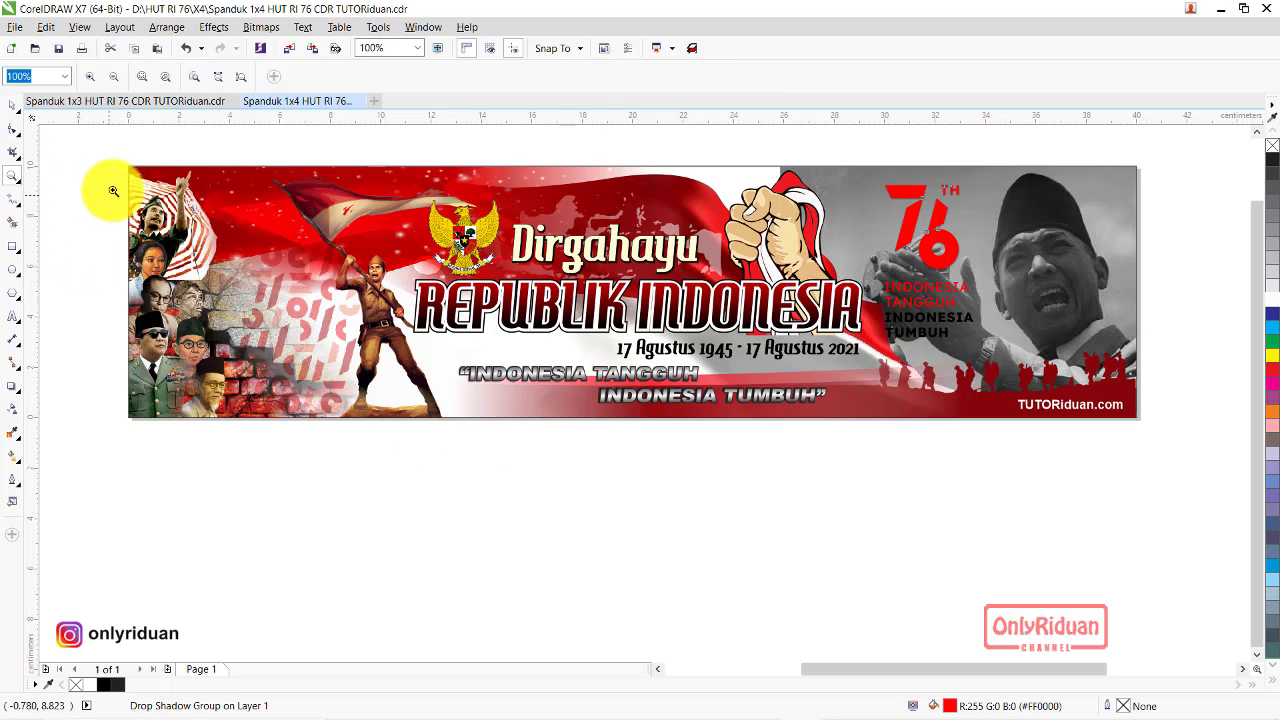
pyautogui.moveTo(115, 153); pyautogui.dragTo(1150, 438)
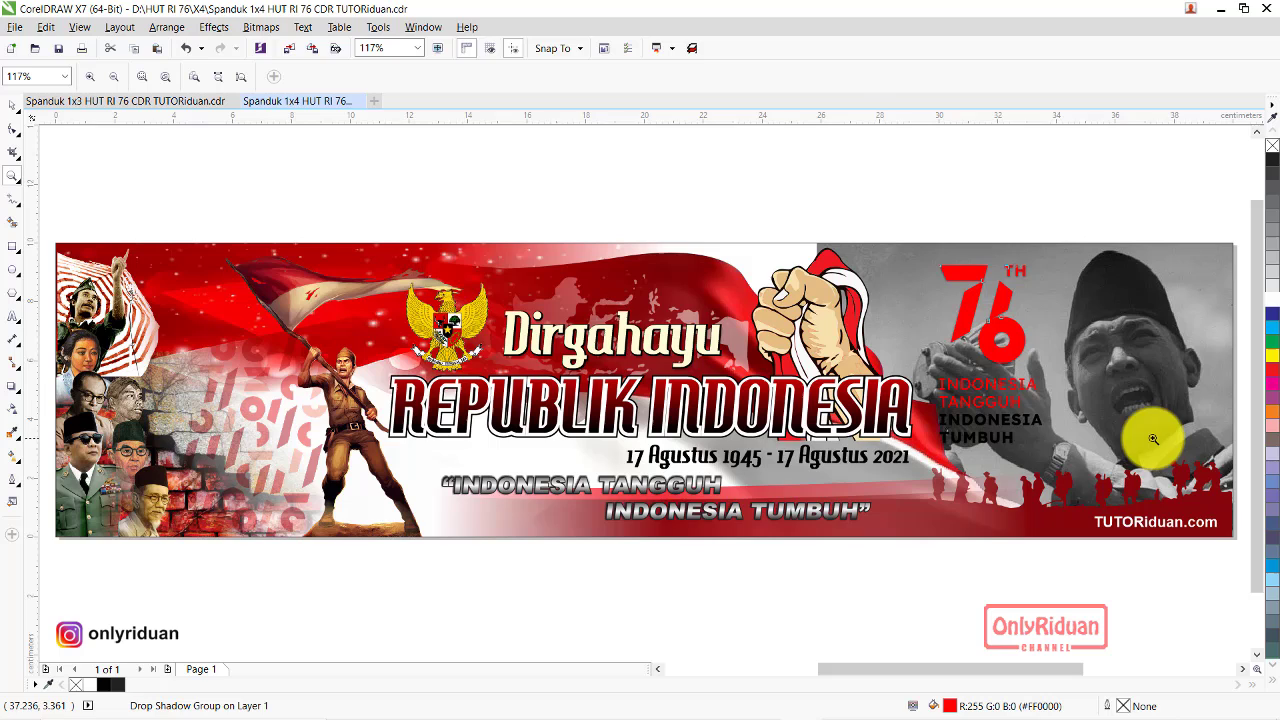
pyautogui.click(12, 105)
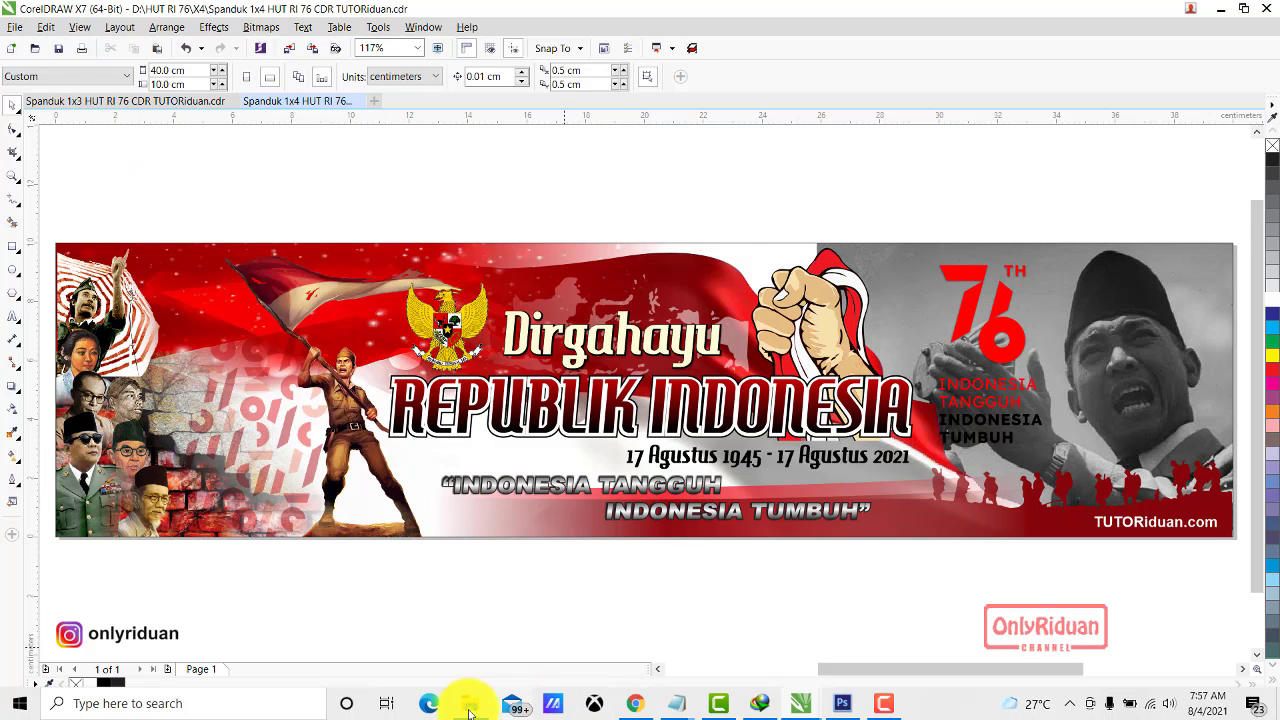
# - In File Explorer, go up to the HUT RI 76 folder and open its PSD subfolder
pyautogui.click(468, 703)
pyautogui.click(395, 271)
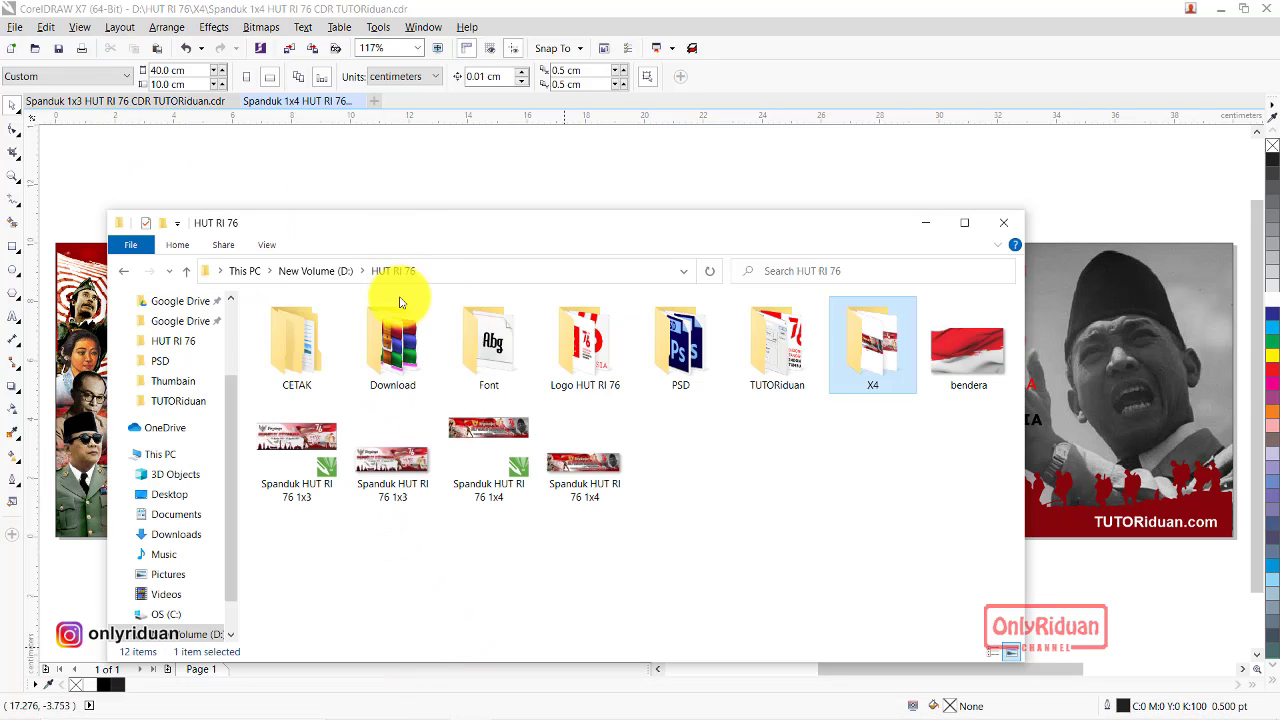
pyautogui.doubleClick(672, 350)
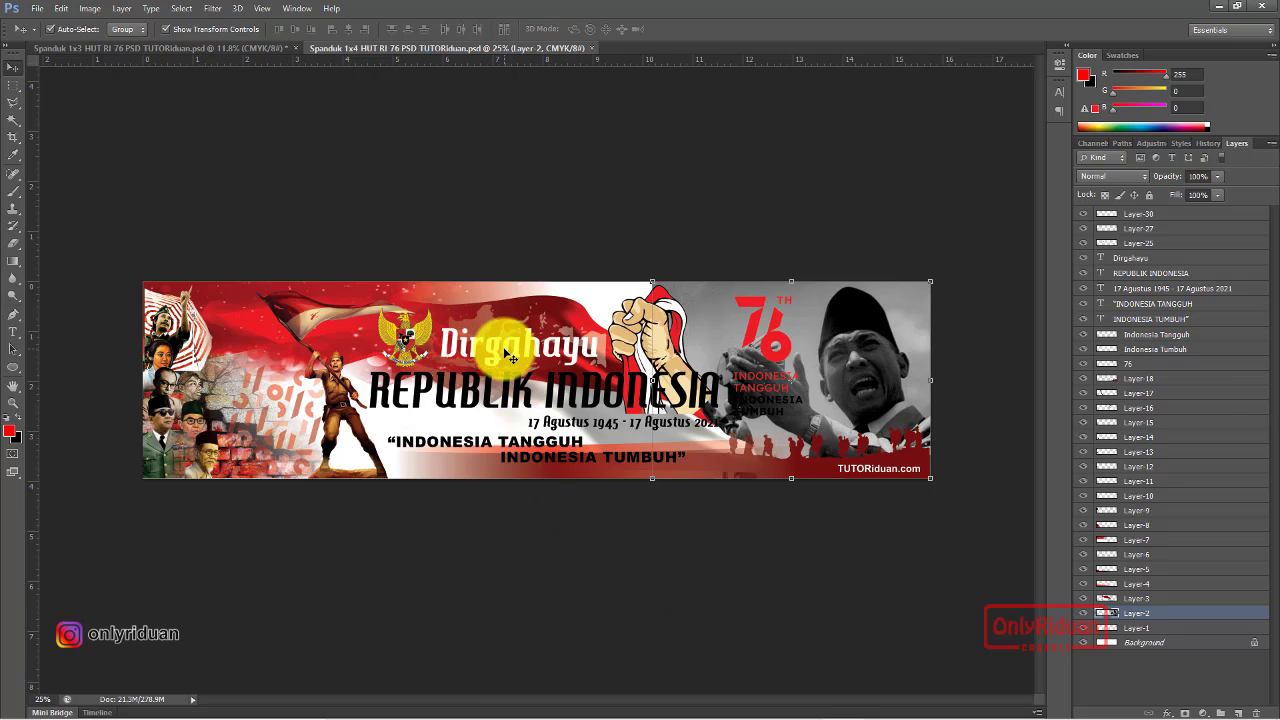
# - Add a 10 px black outside Stroke effect to the Dirgahayu text layer
pyautogui.click(1142, 261)
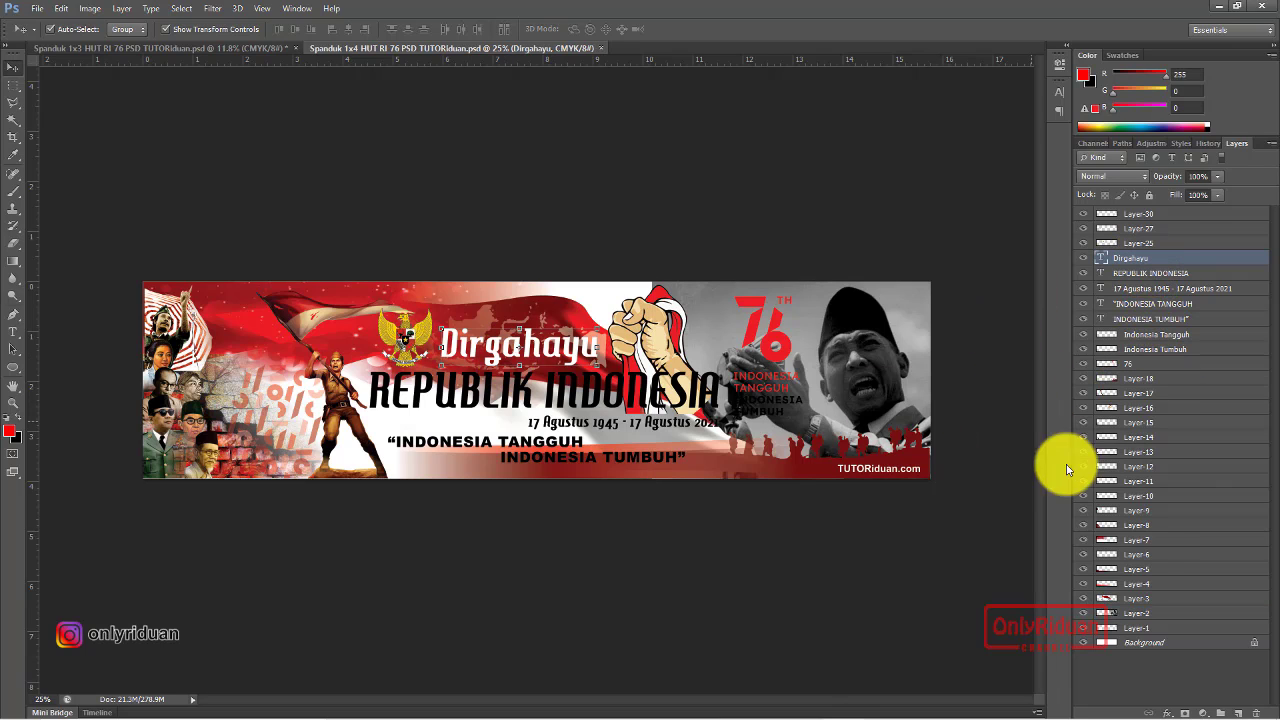
pyautogui.click(1168, 711)
pyautogui.click(1186, 583)
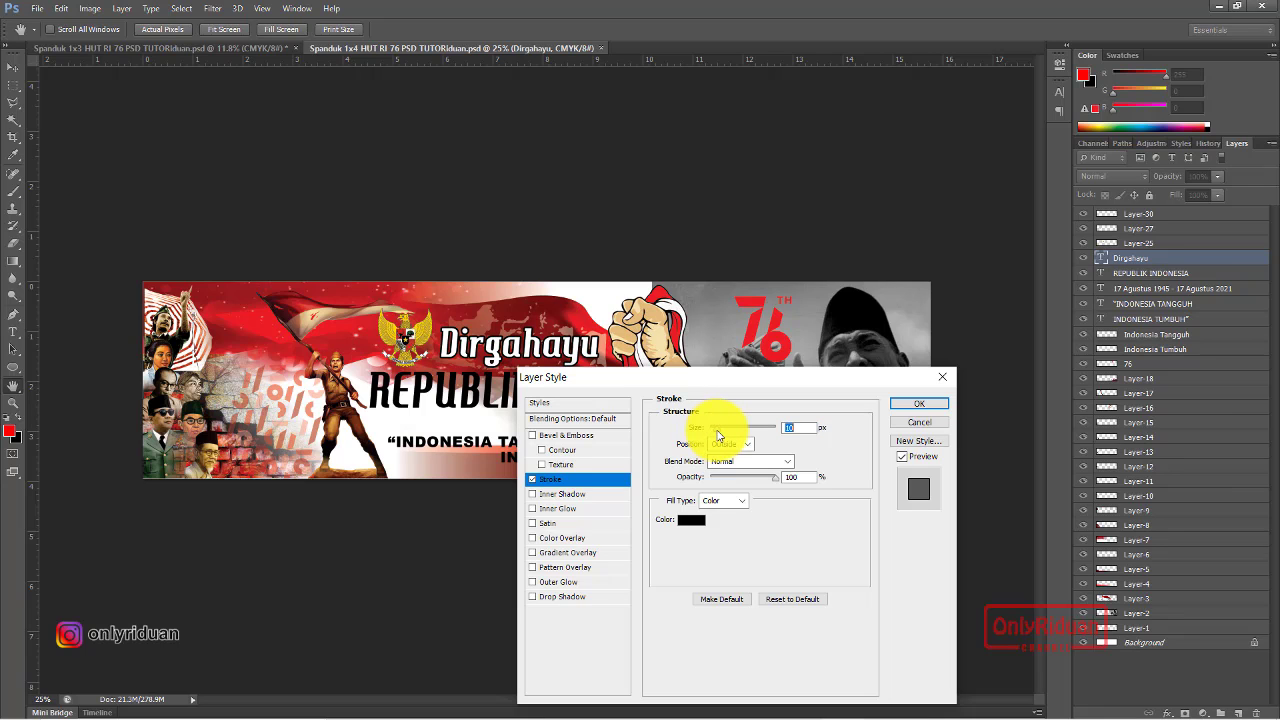
pyautogui.click(922, 406)
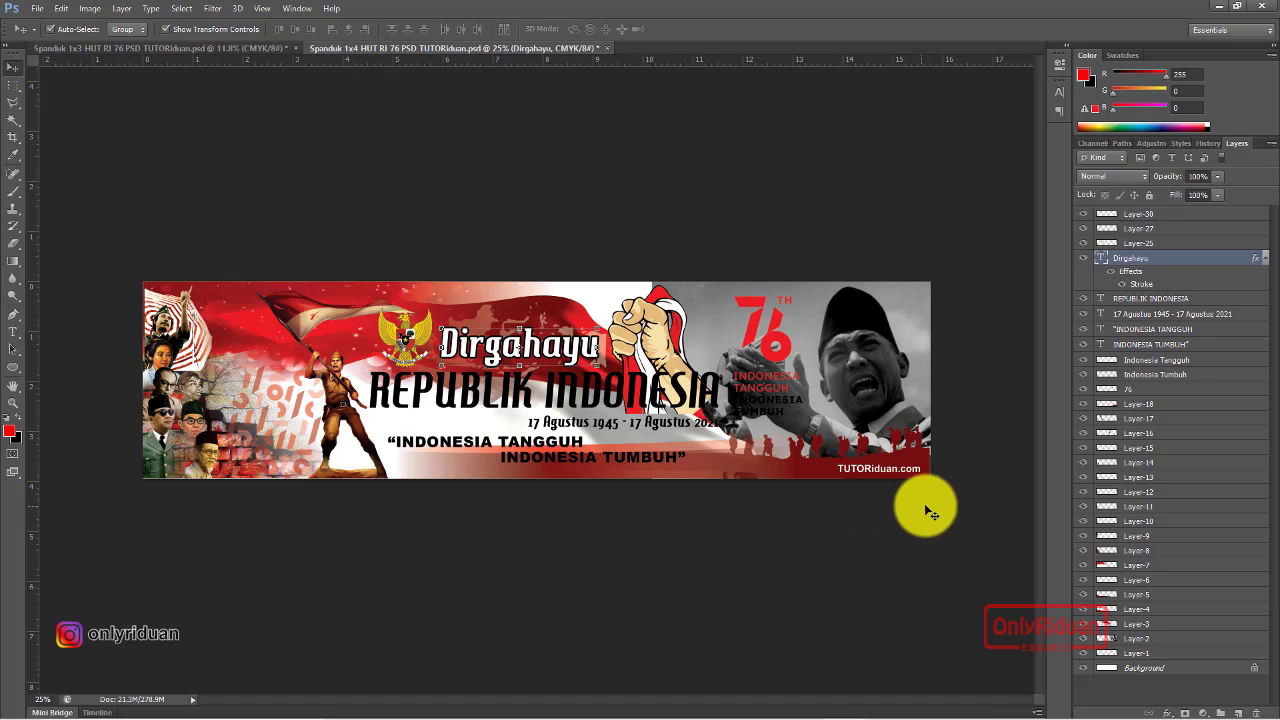
pyautogui.click(1140, 298)
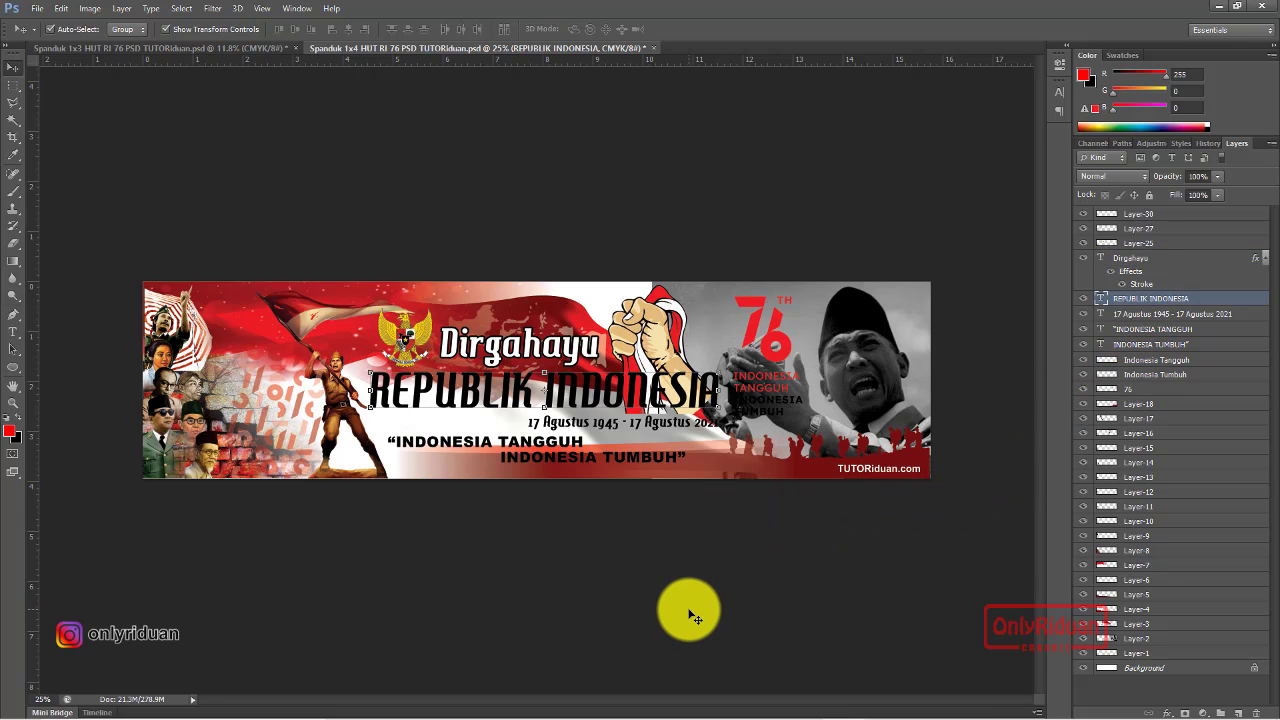
# - Add a Gradient Overlay to REPUBLIK INDONESIA running from near-black into vivid red
pyautogui.click(1166, 713)
pyautogui.click(1184, 655)
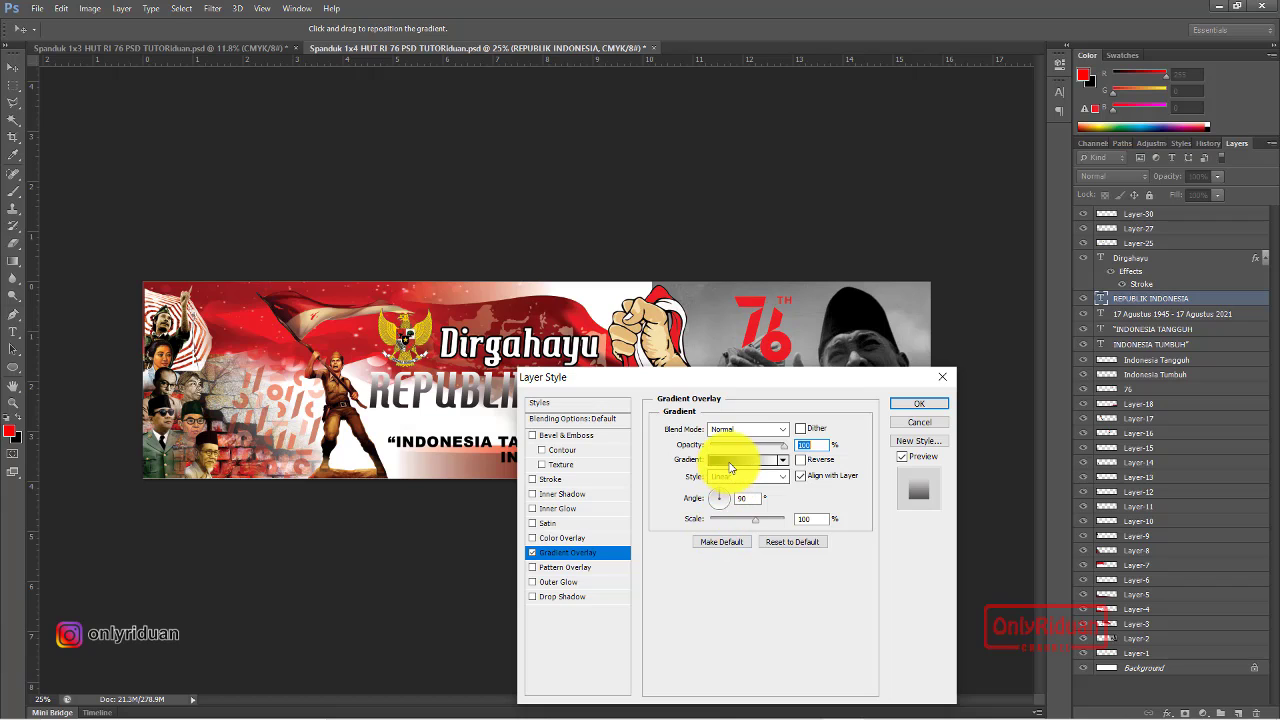
pyautogui.click(730, 467)
pyautogui.moveTo(610, 118)
pyautogui.mouseDown()
pyautogui.moveTo(776, 218)
pyautogui.moveTo(790, 200)
pyautogui.mouseUp()
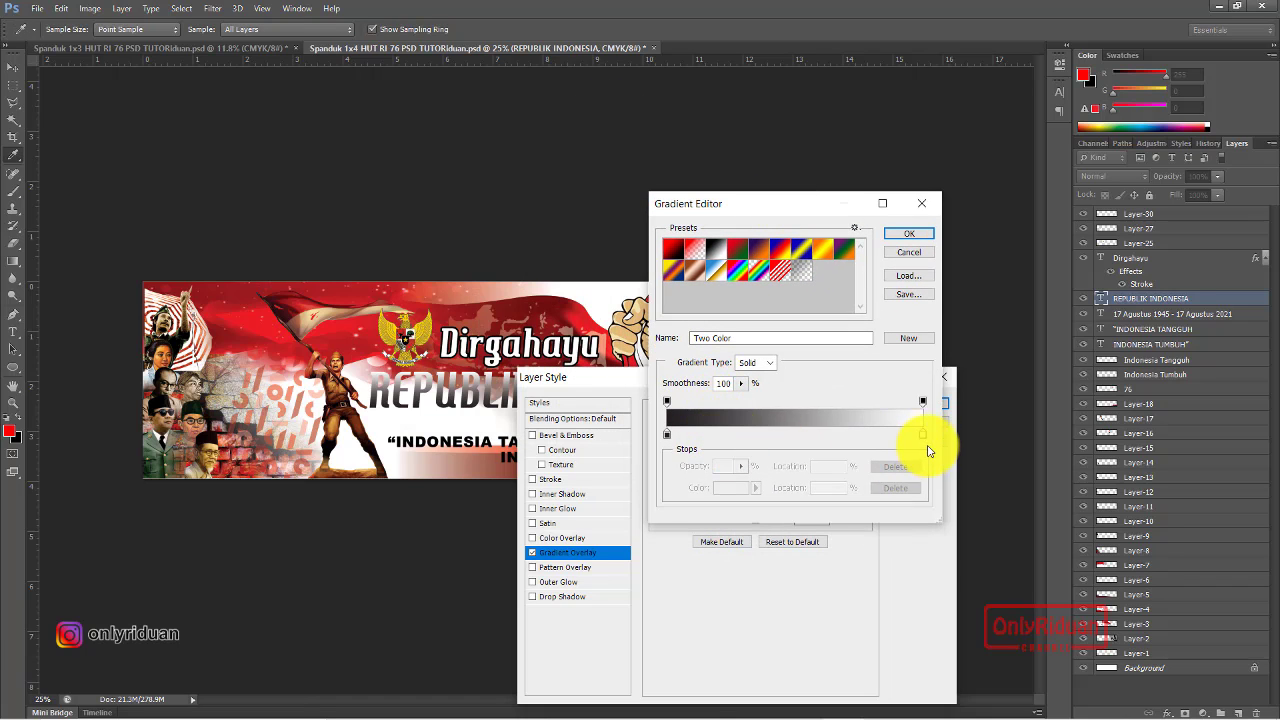
pyautogui.click(729, 487)
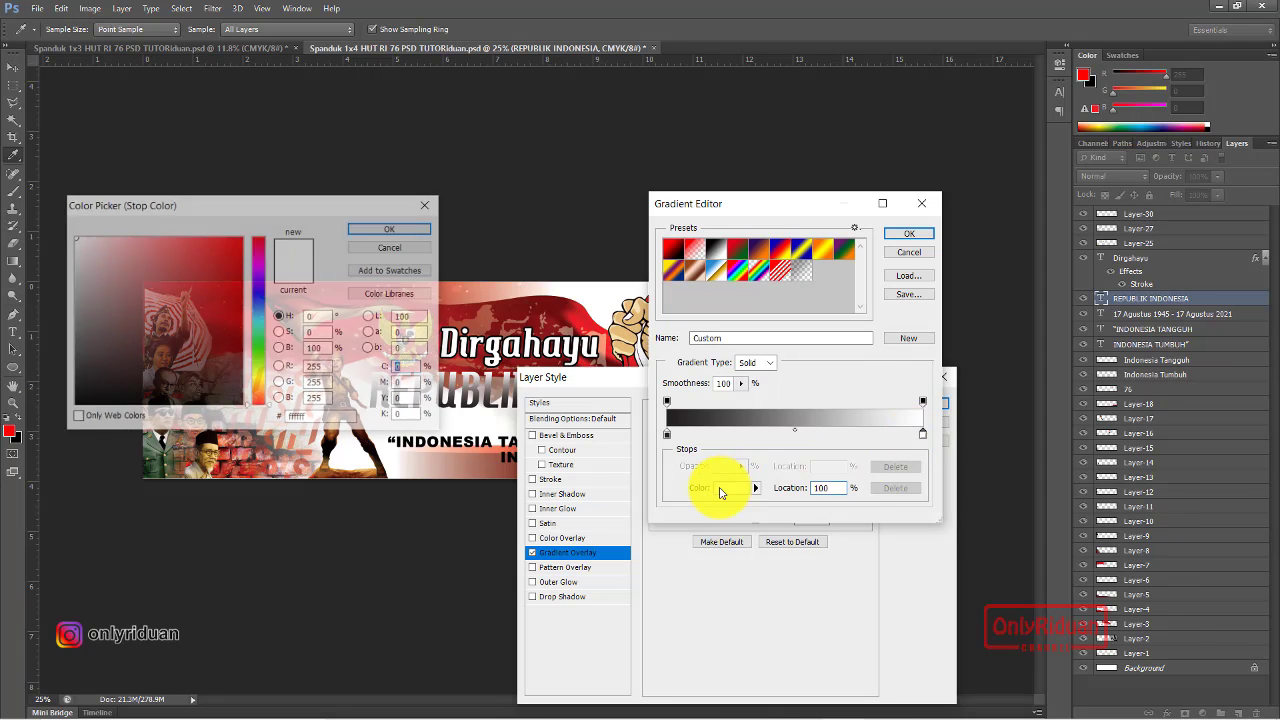
pyautogui.click(220, 270)
pyautogui.moveTo(220, 270); pyautogui.dragTo(235, 256)
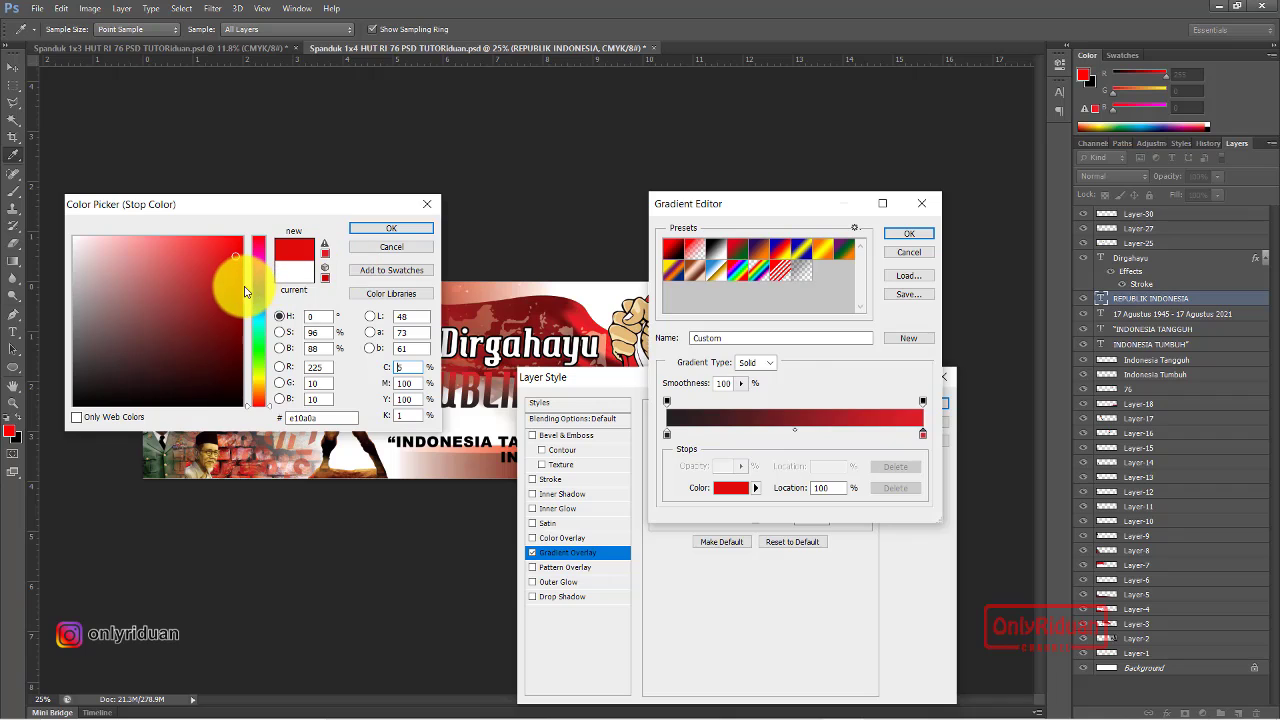
pyautogui.click(238, 283)
pyautogui.click(239, 240)
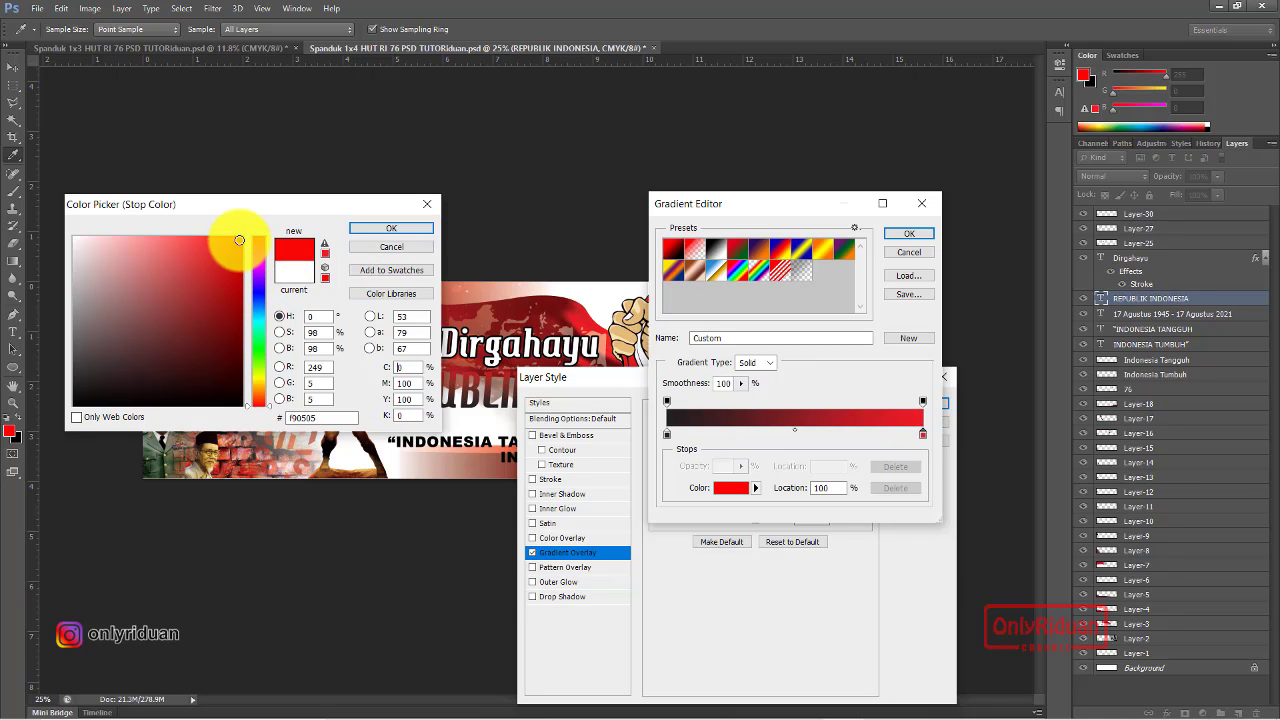
pyautogui.click(391, 228)
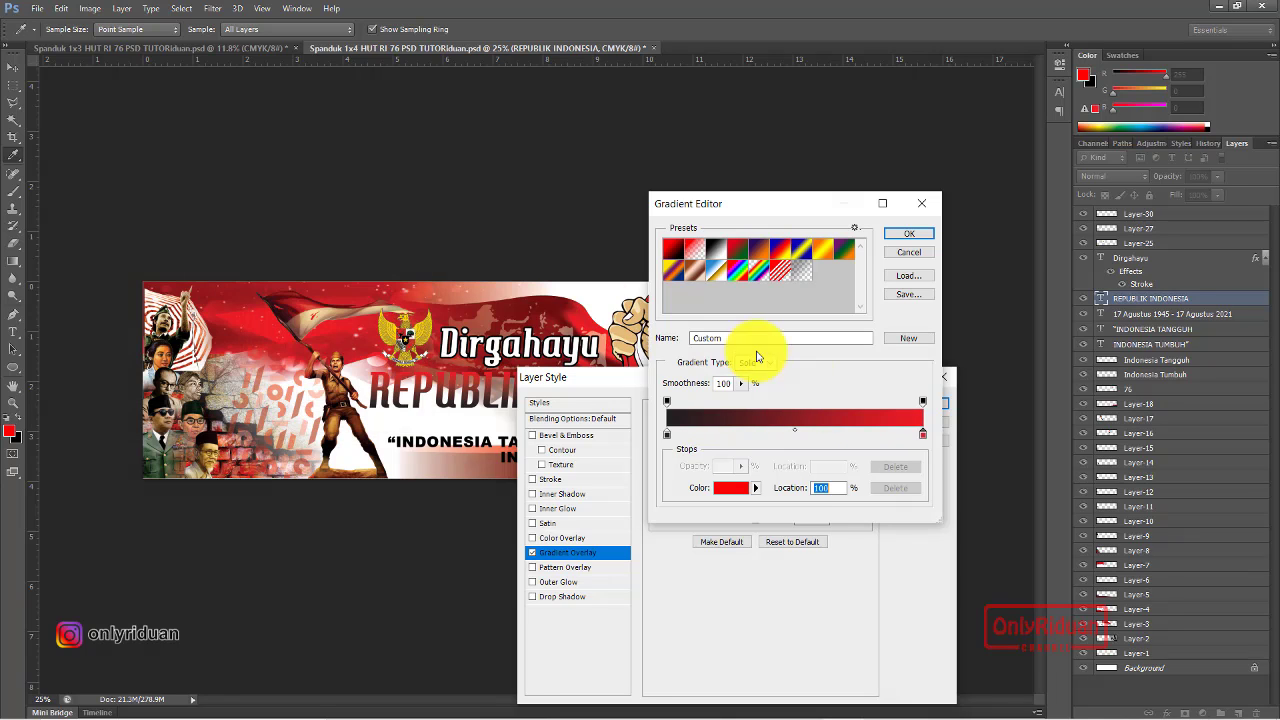
pyautogui.click(905, 234)
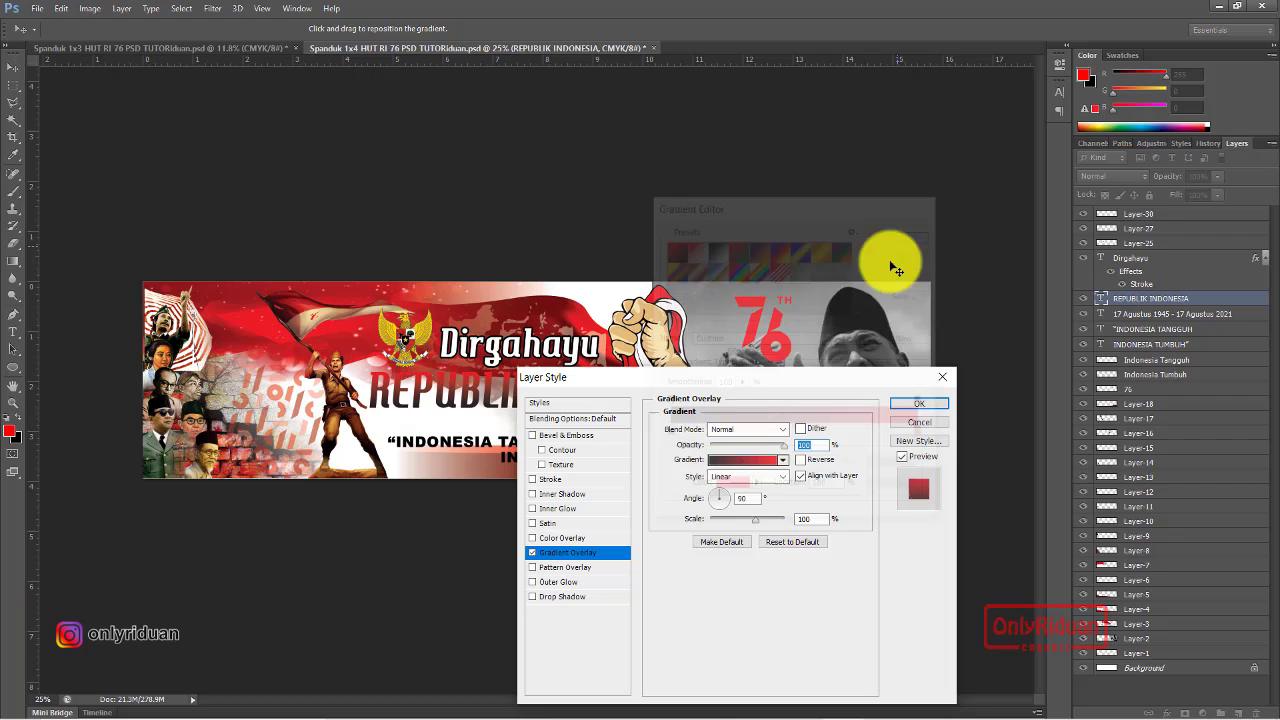
pyautogui.click(915, 404)
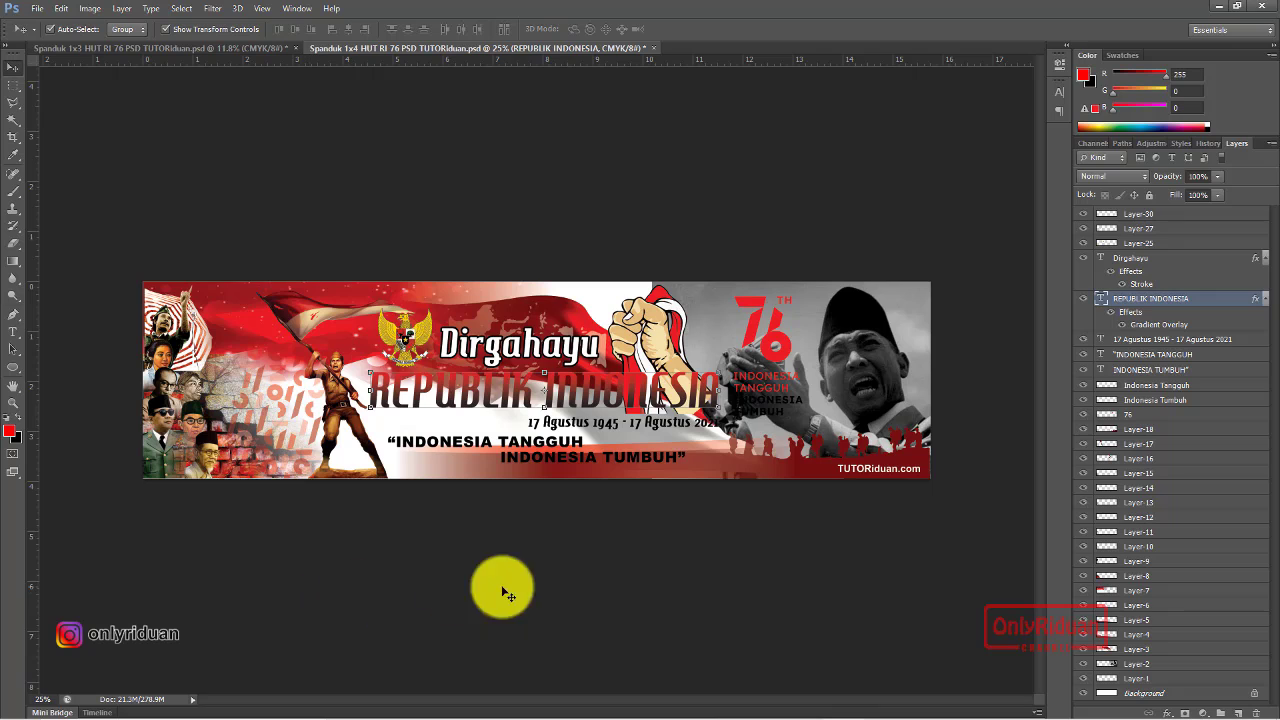
# - Add a white outside Stroke effect to the REPUBLIK INDONESIA text layer
pyautogui.click(1166, 713)
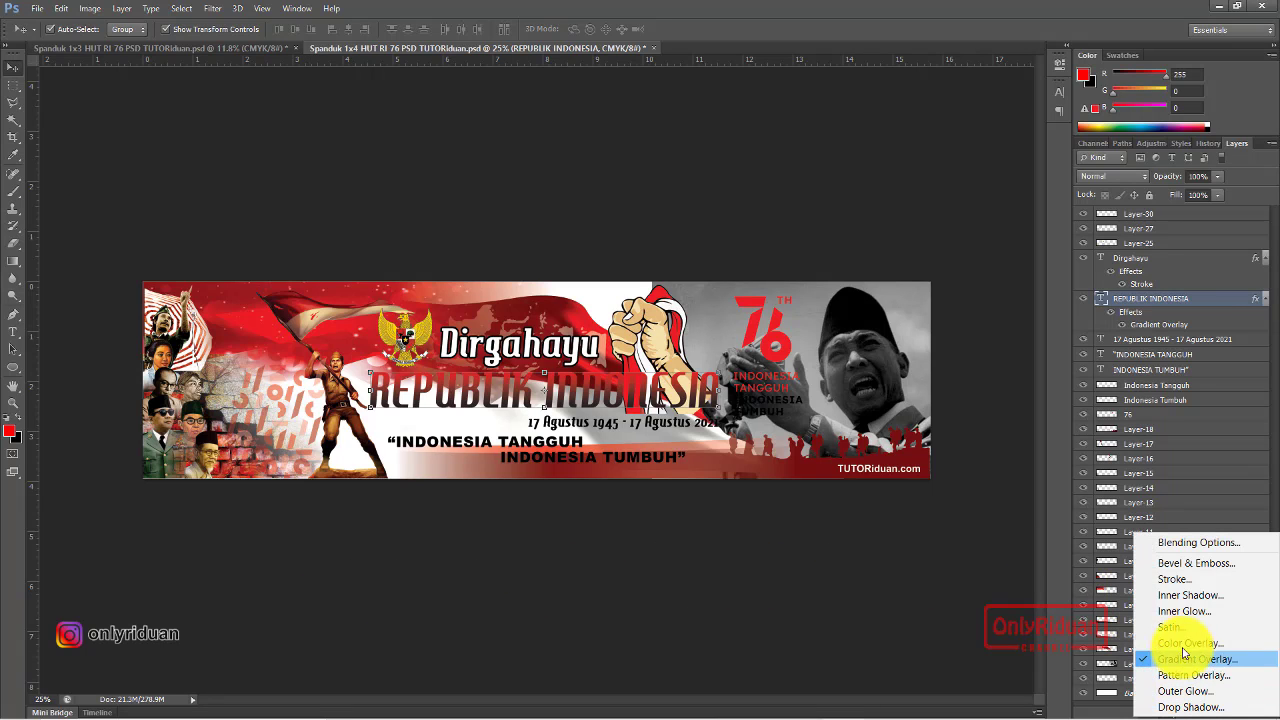
pyautogui.click(1184, 582)
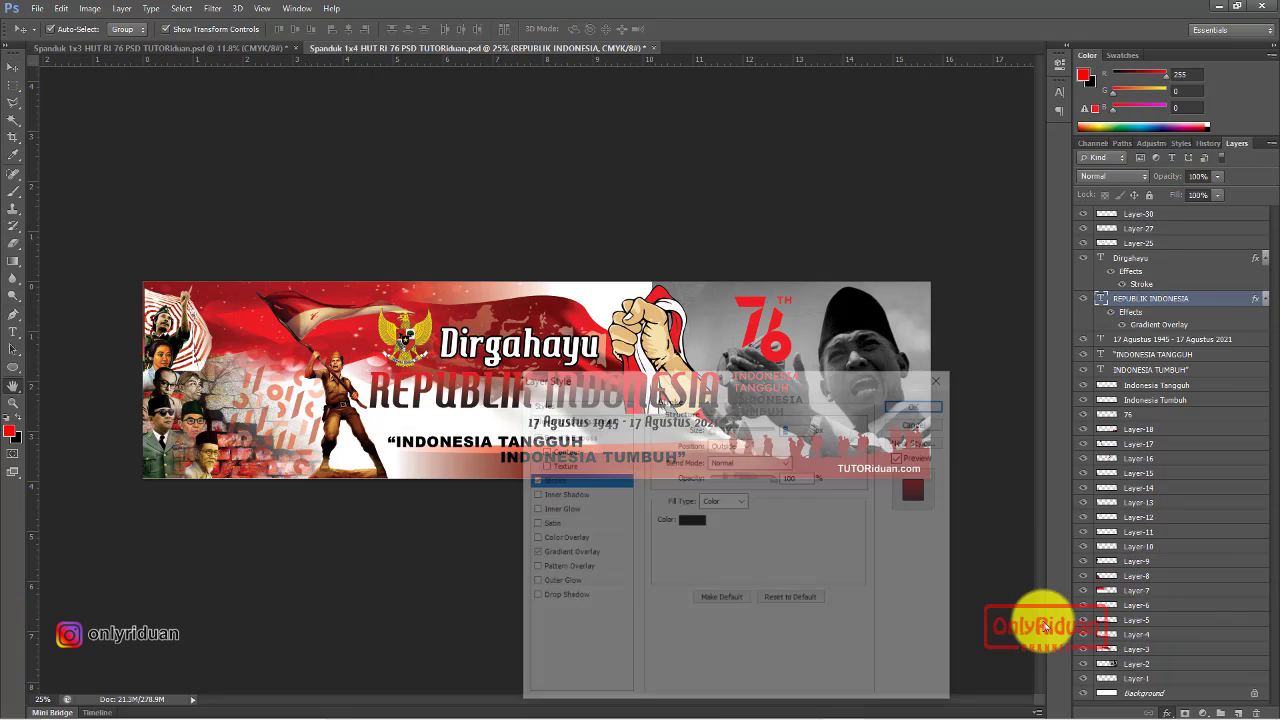
pyautogui.click(697, 524)
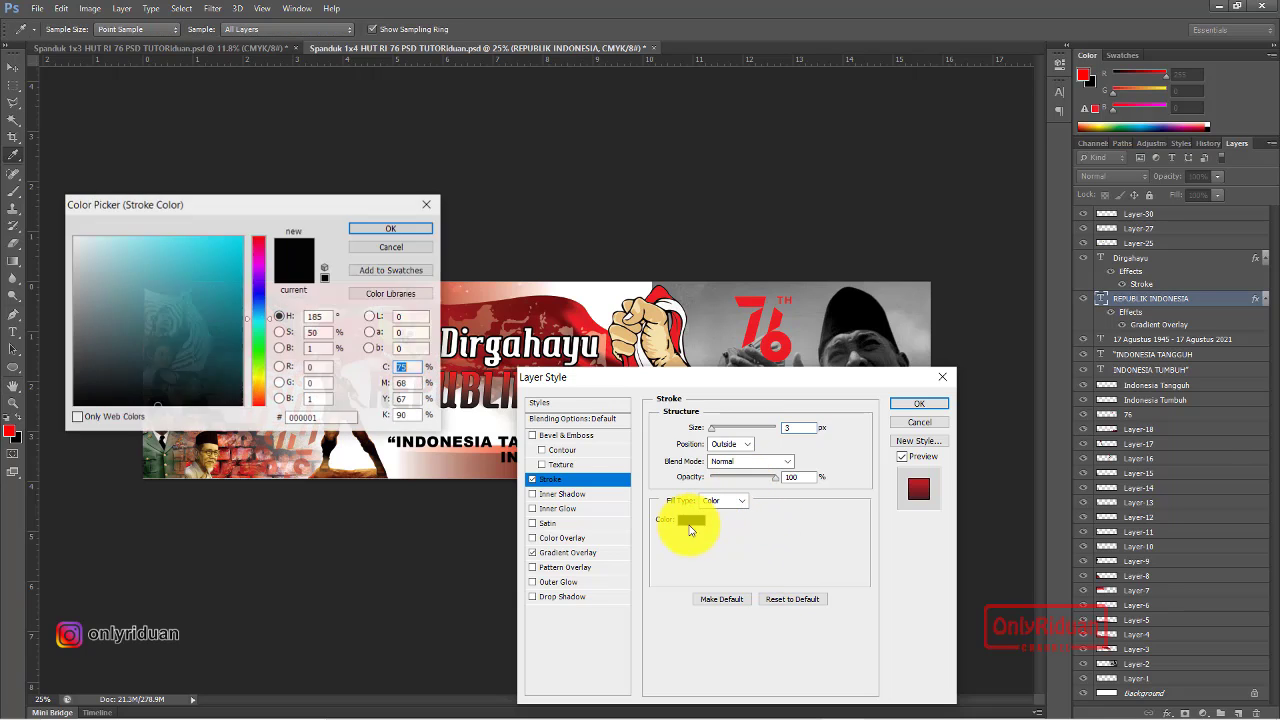
pyautogui.moveTo(166, 314); pyautogui.dragTo(60, 196)
pyautogui.click(369, 231)
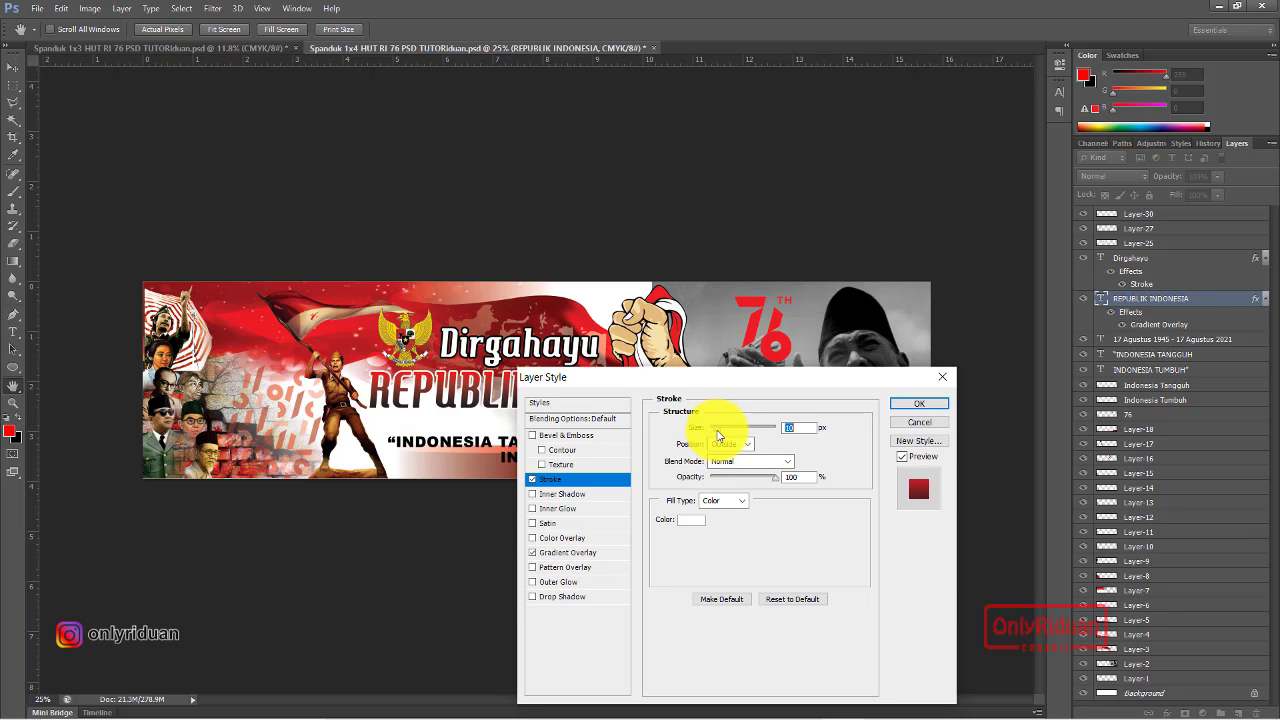
pyautogui.click(919, 403)
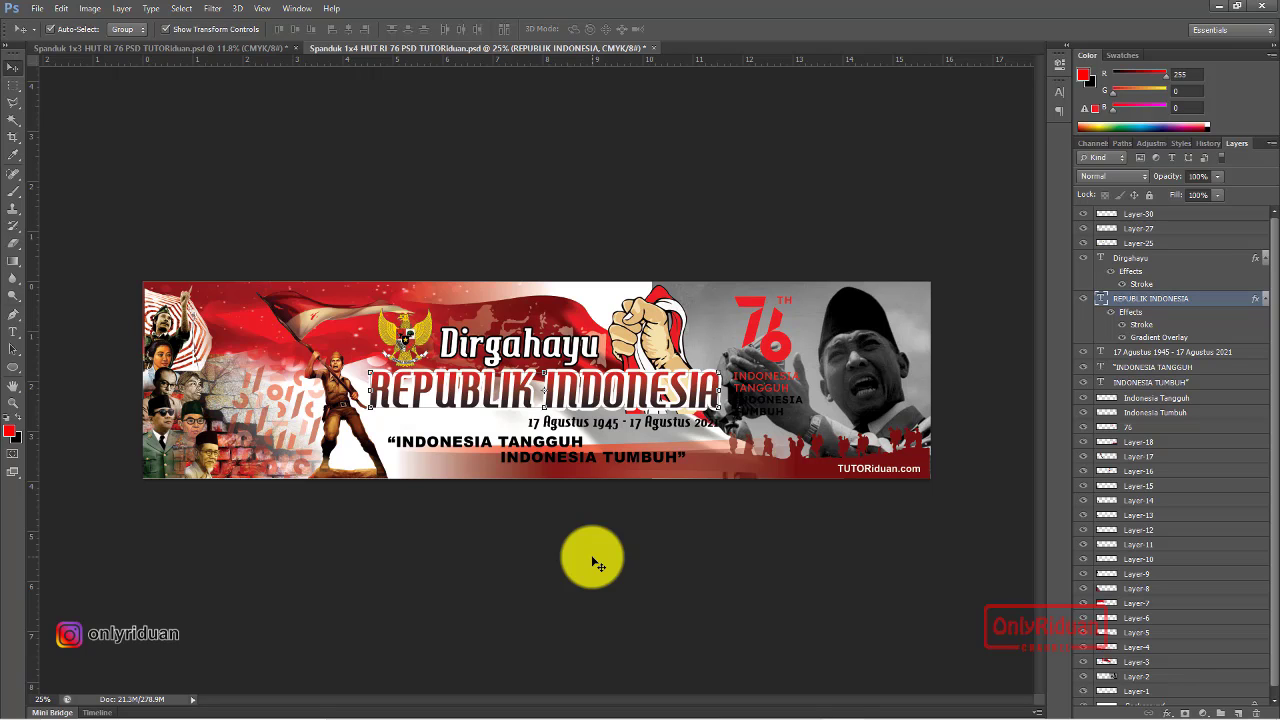
# - Give REPUBLIK INDONESIA a drop shadow: opacity 100%, distance 0, spread 29, size 55
pyautogui.scroll(1, 603, 398)
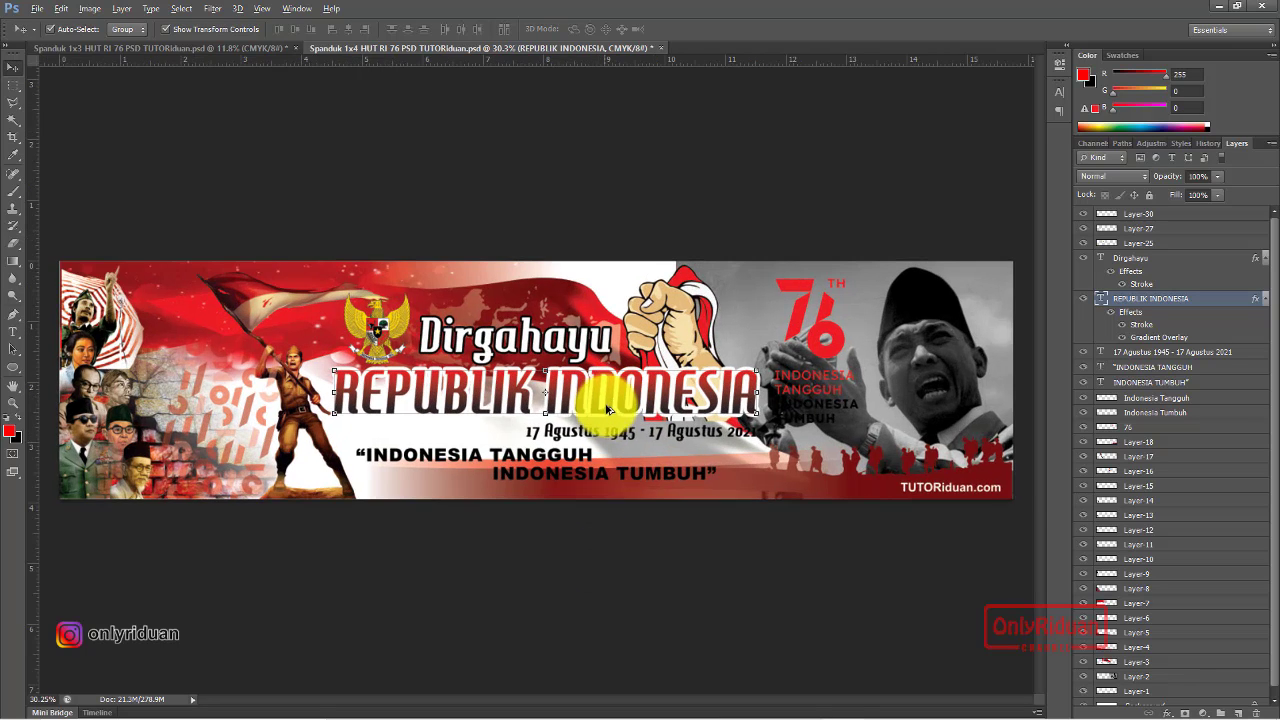
pyautogui.scroll(1, 609, 417)
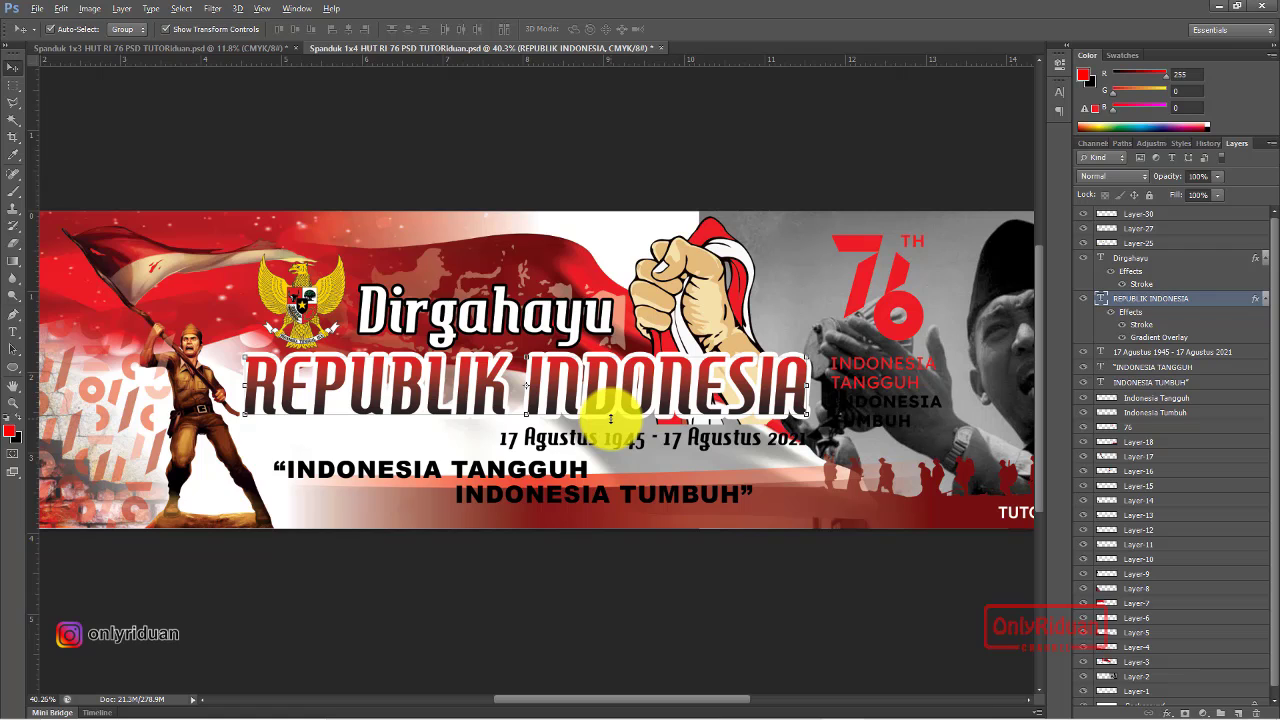
pyautogui.click(1168, 713)
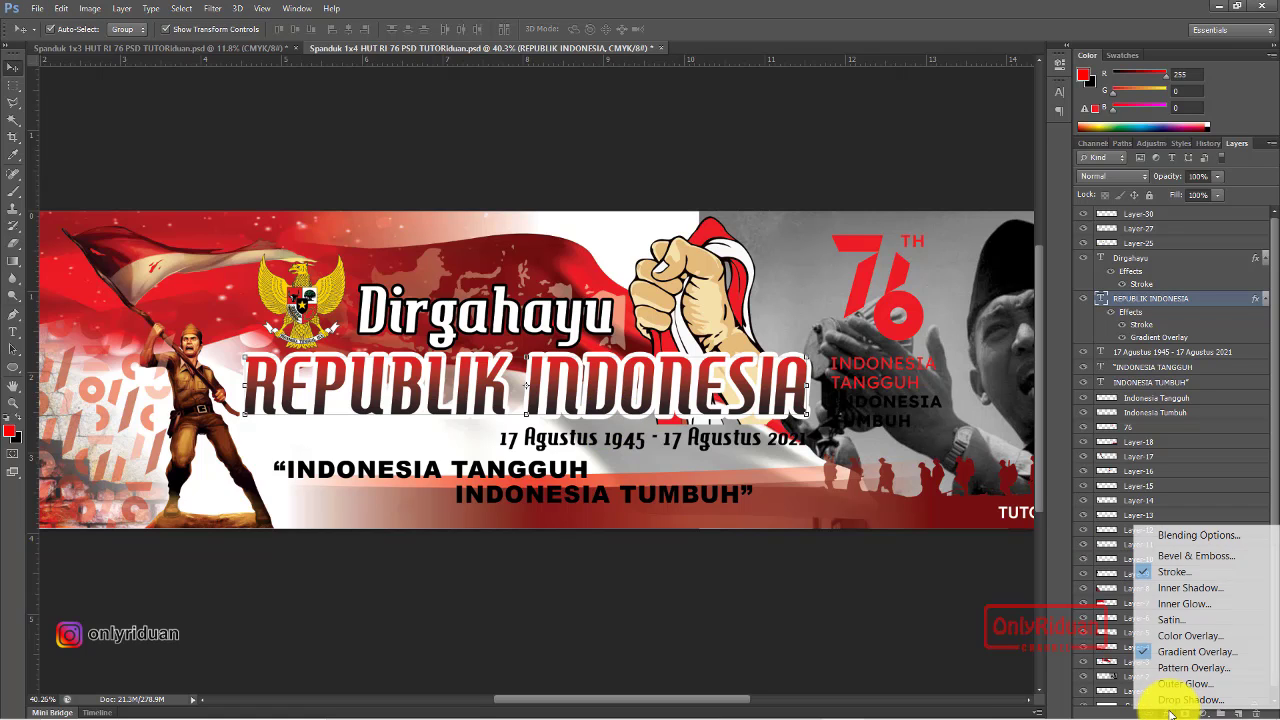
pyautogui.click(1175, 700)
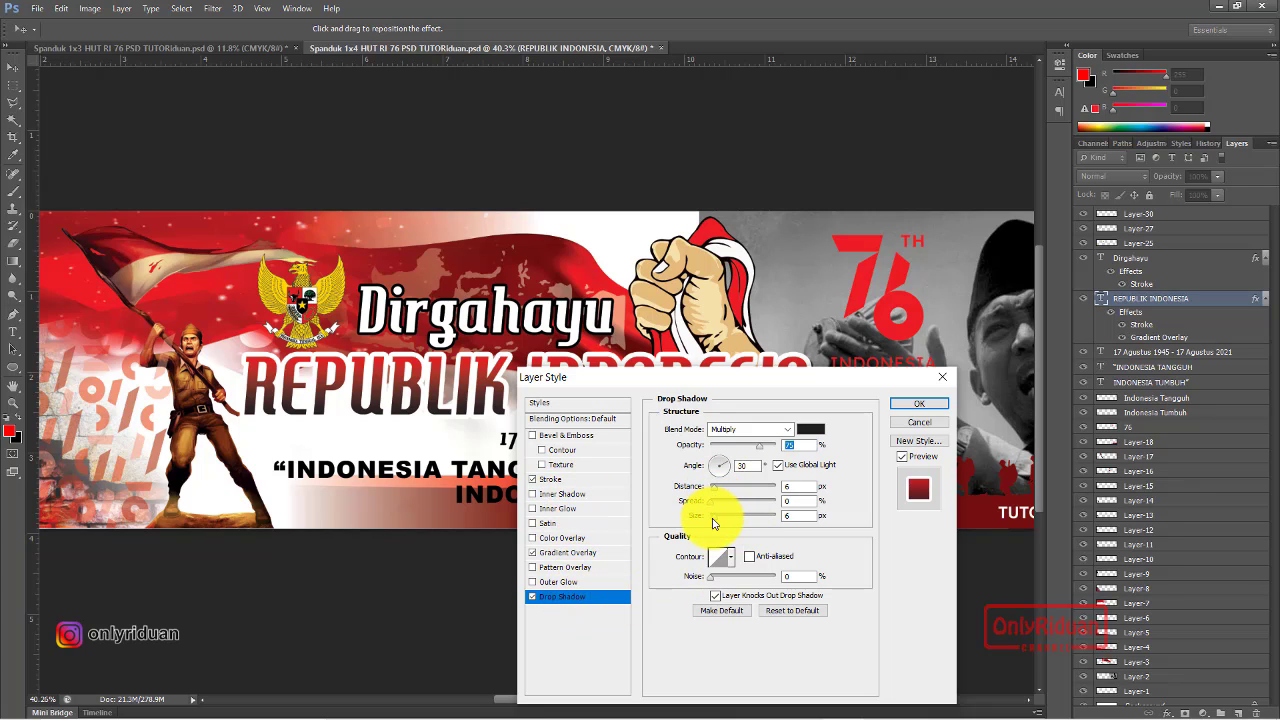
pyautogui.moveTo(713, 523)
pyautogui.mouseDown()
pyautogui.moveTo(730, 523)
pyautogui.moveTo(710, 509)
pyautogui.moveTo(727, 503)
pyautogui.mouseUp()
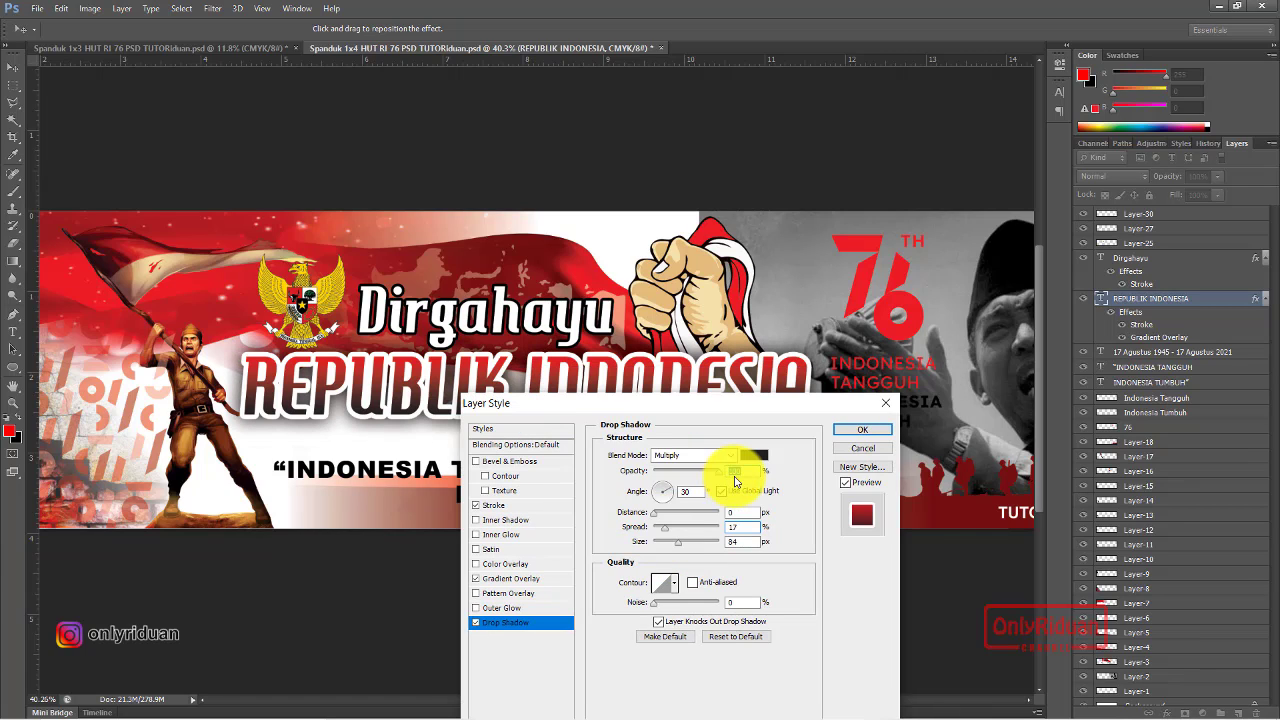
pyautogui.moveTo(686, 406)
pyautogui.mouseDown()
pyautogui.moveTo(858, 541)
pyautogui.moveTo(584, 411)
pyautogui.mouseUp()
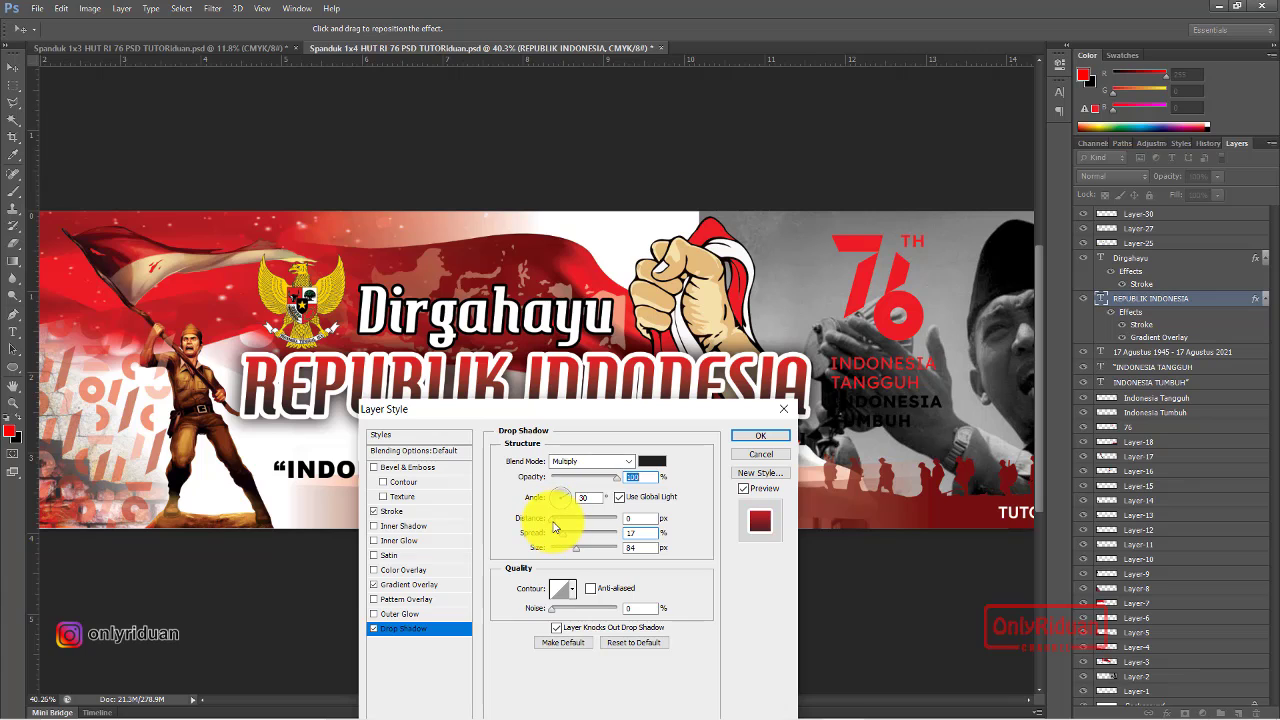
pyautogui.moveTo(562, 532); pyautogui.dragTo(571, 547)
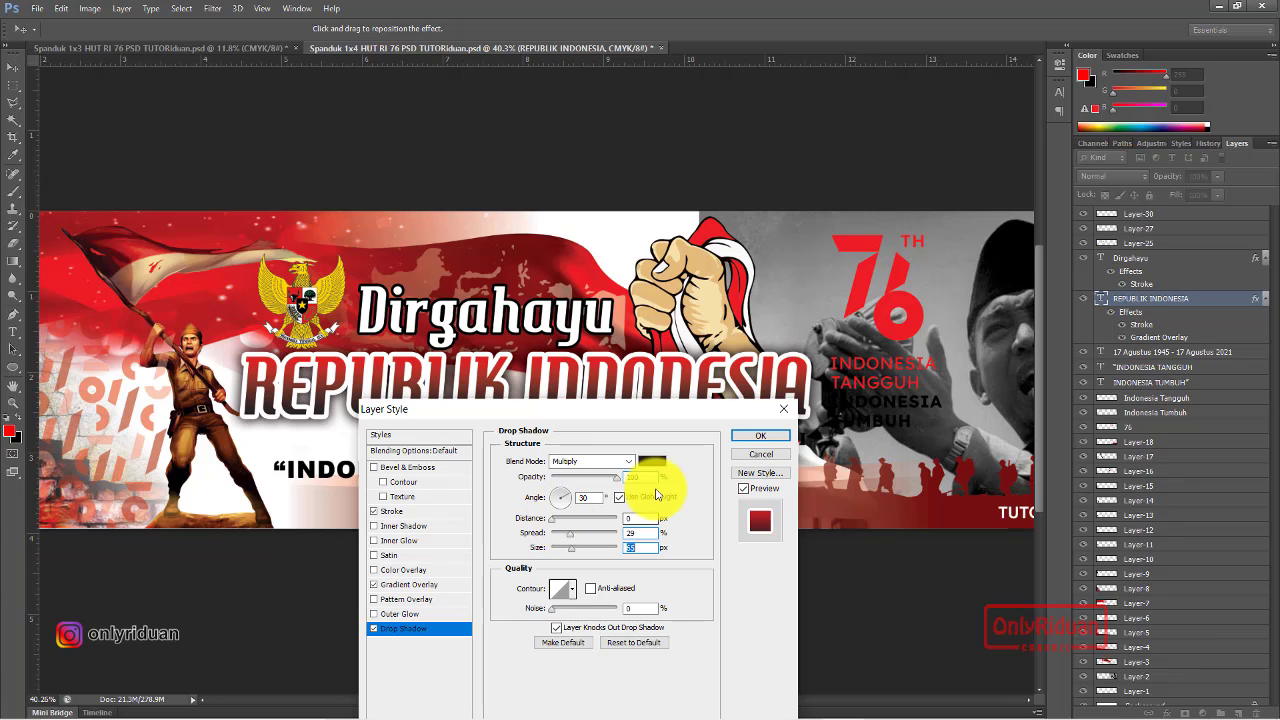
pyautogui.click(760, 437)
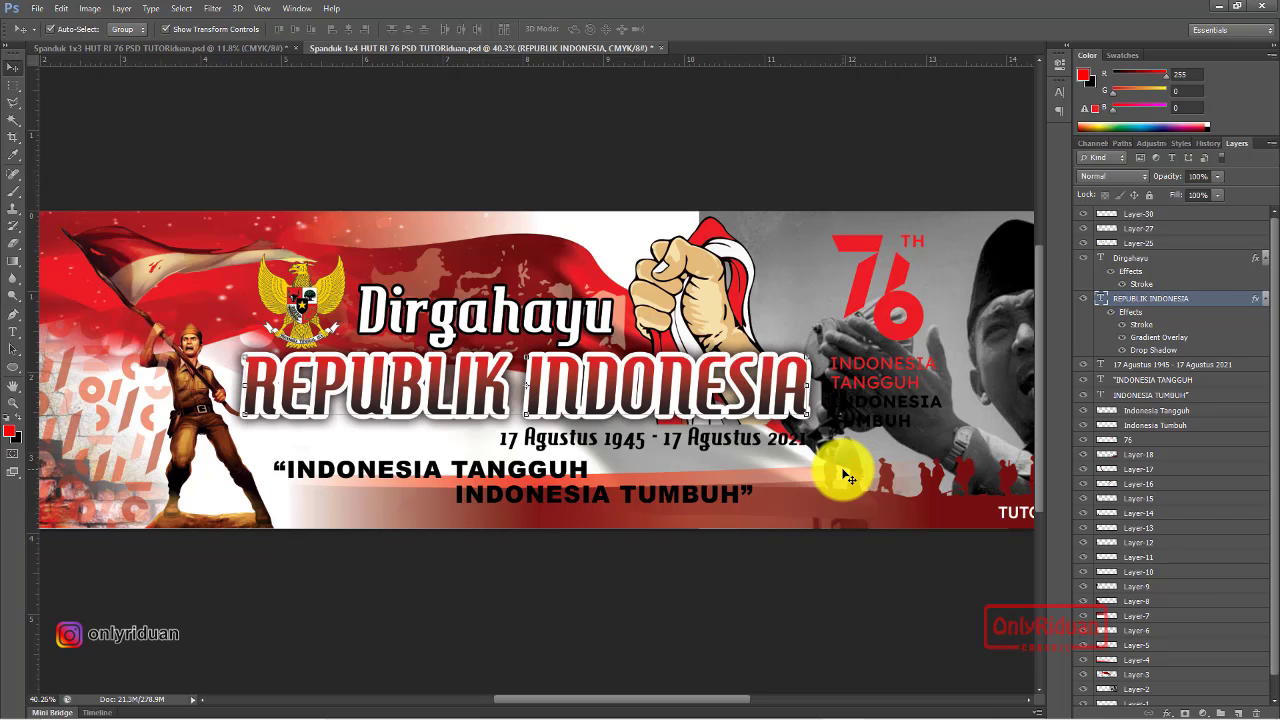
# - Add a gradient overlay to INDONESIA TANGGUH with a new middle colour stop
pyautogui.click(505, 474)
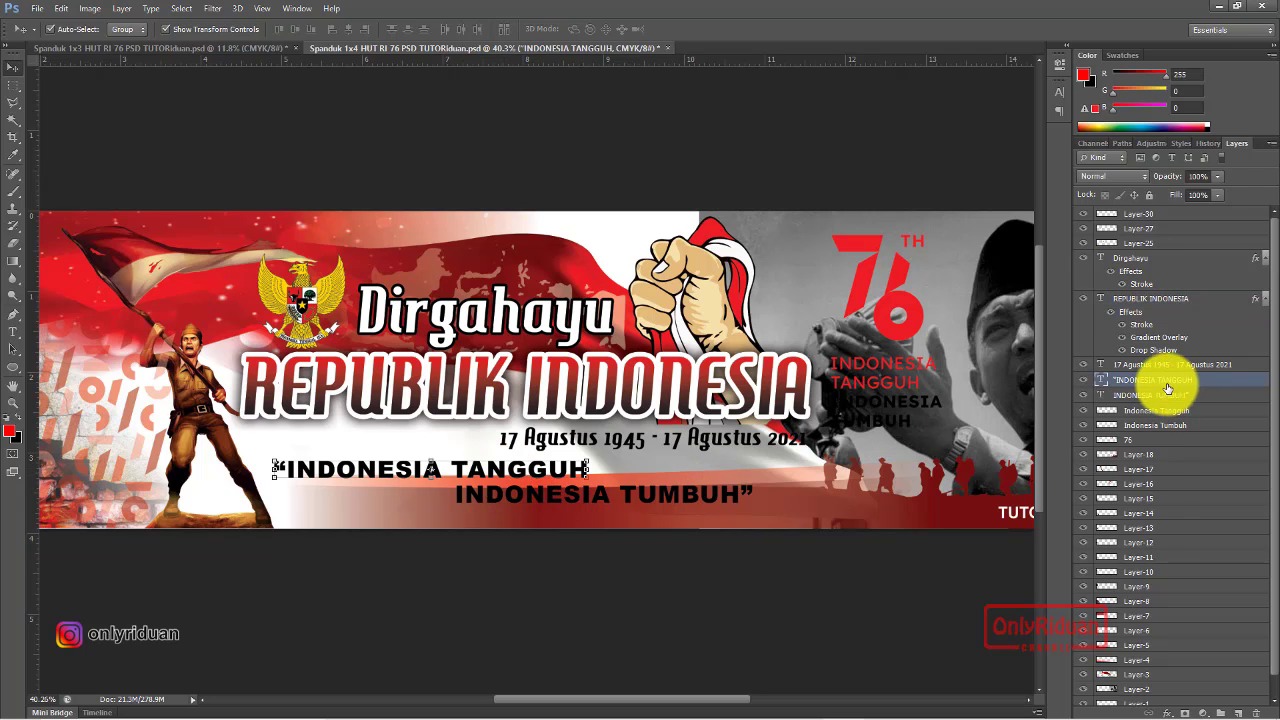
pyautogui.click(1166, 712)
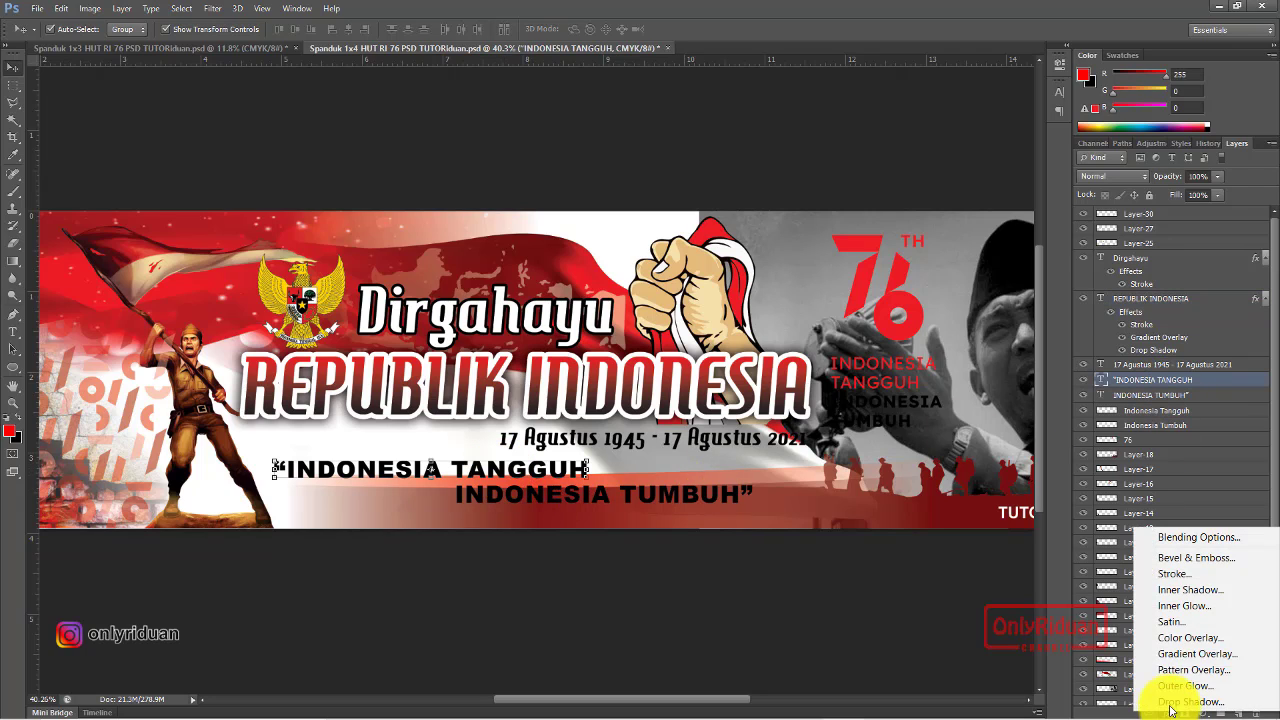
pyautogui.click(1183, 655)
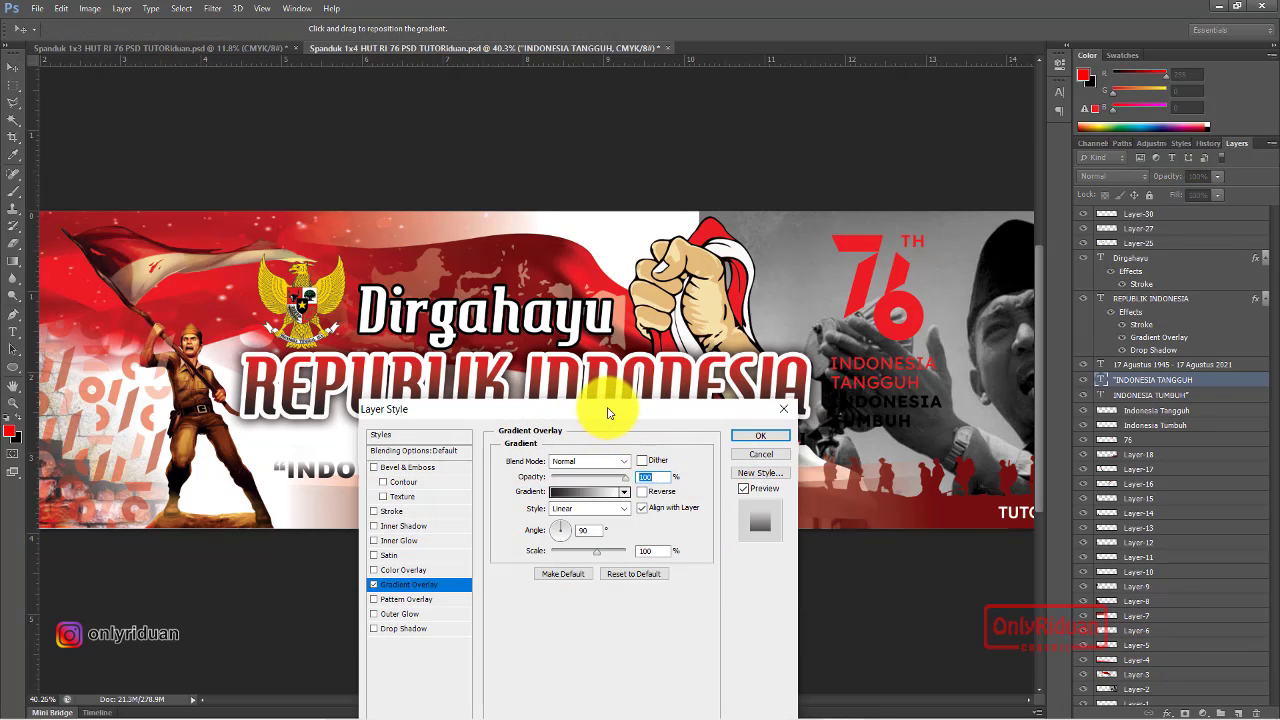
pyautogui.moveTo(621, 408); pyautogui.dragTo(778, 411)
pyautogui.click(757, 491)
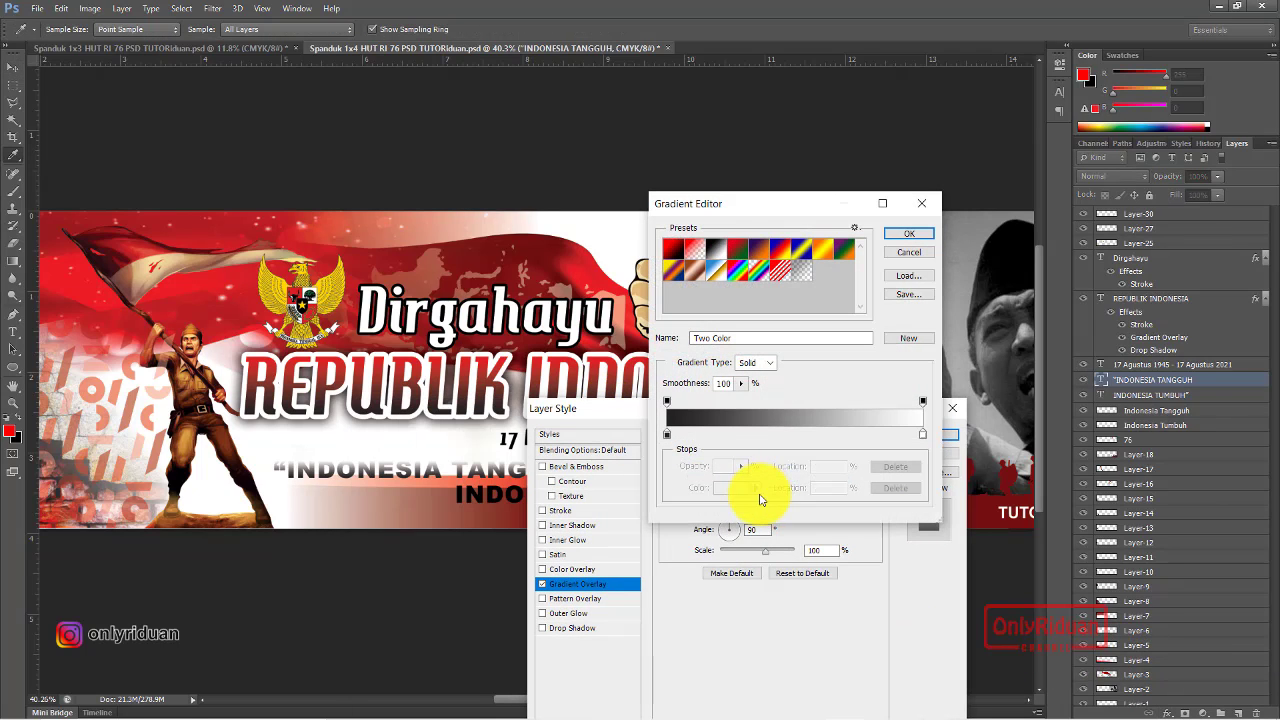
pyautogui.doubleClick(797, 433)
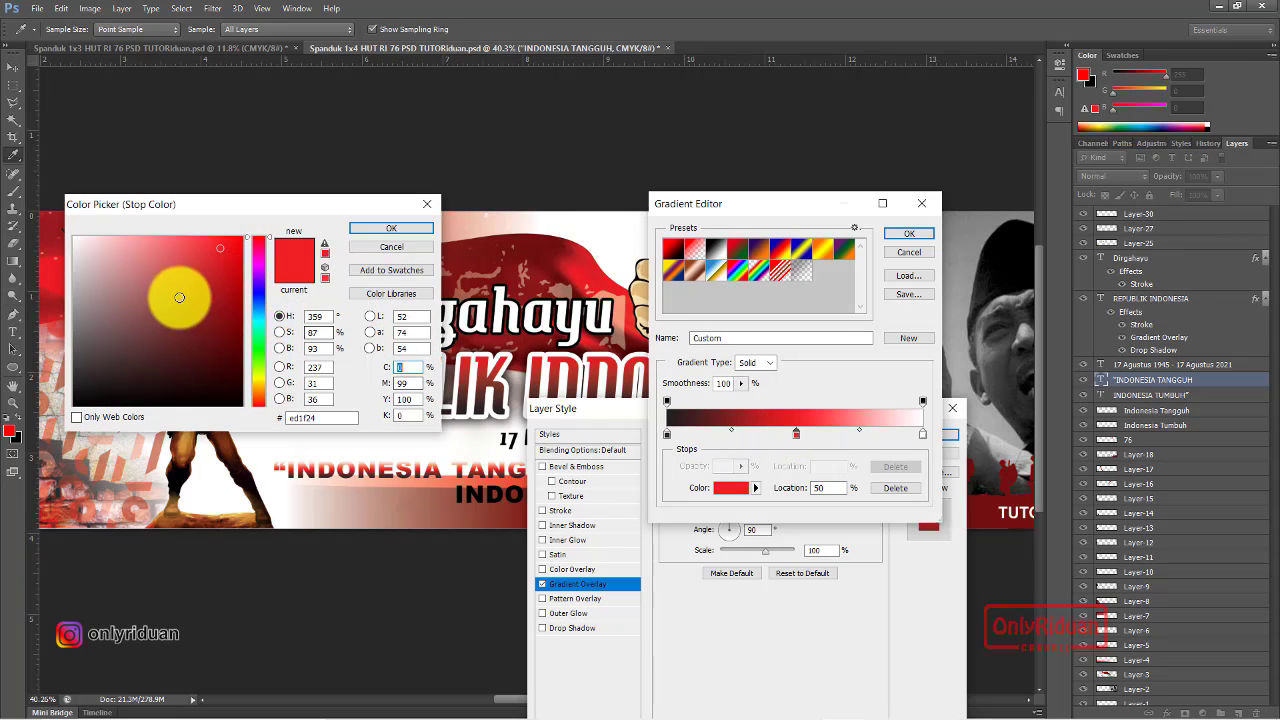
pyautogui.moveTo(177, 296); pyautogui.dragTo(5, 204)
pyautogui.click(370, 231)
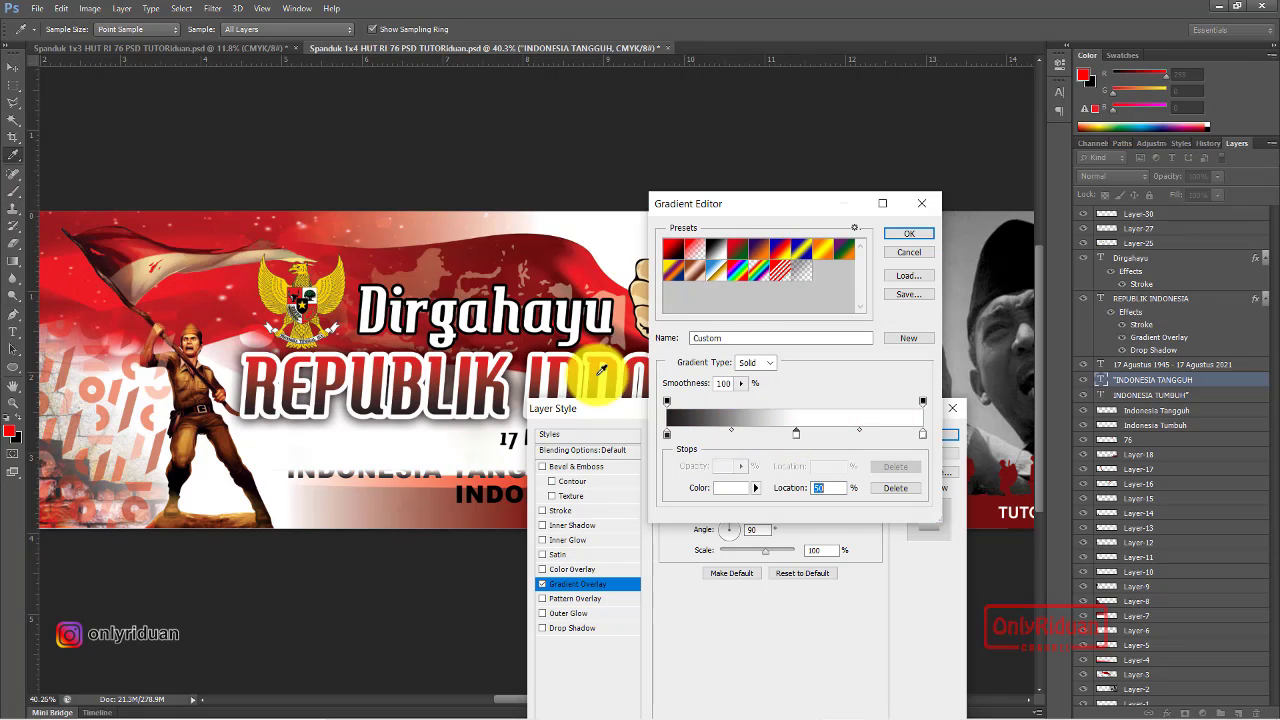
# - Set the gradient's end stops to greys 4c494a and 4a4b4b
pyautogui.click(922, 433)
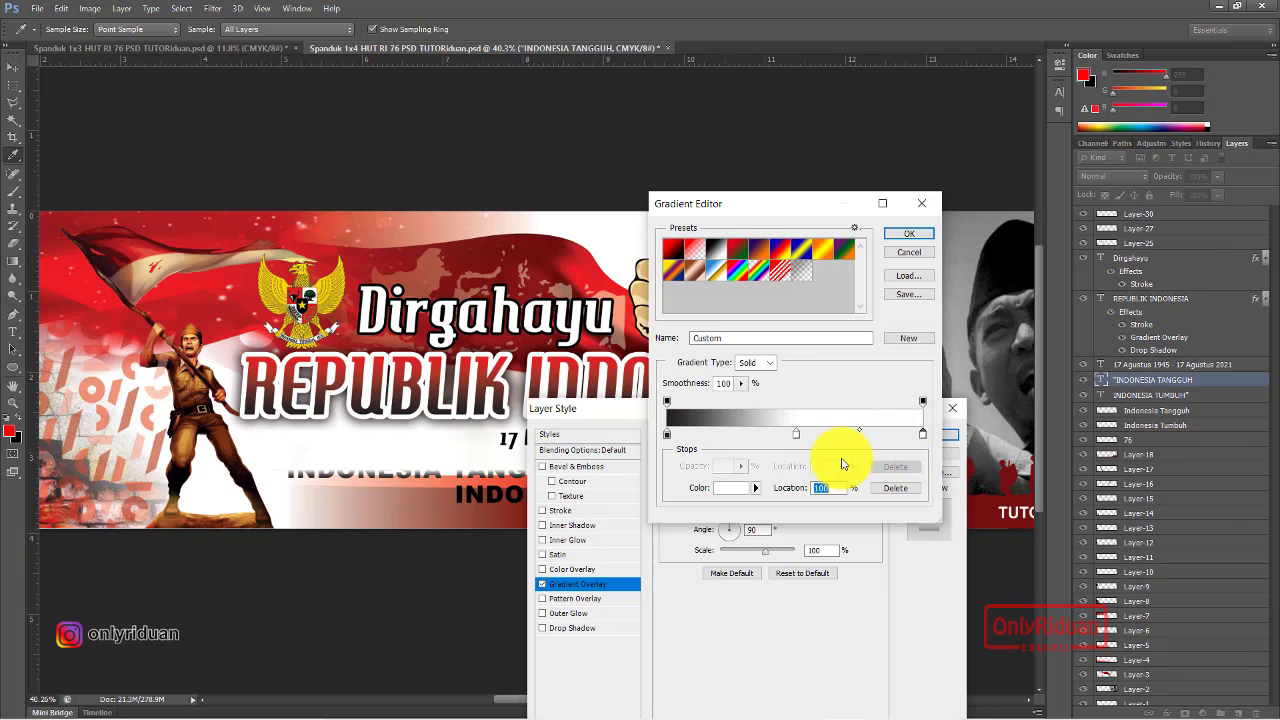
pyautogui.click(730, 488)
pyautogui.moveTo(195, 347); pyautogui.dragTo(246, 402)
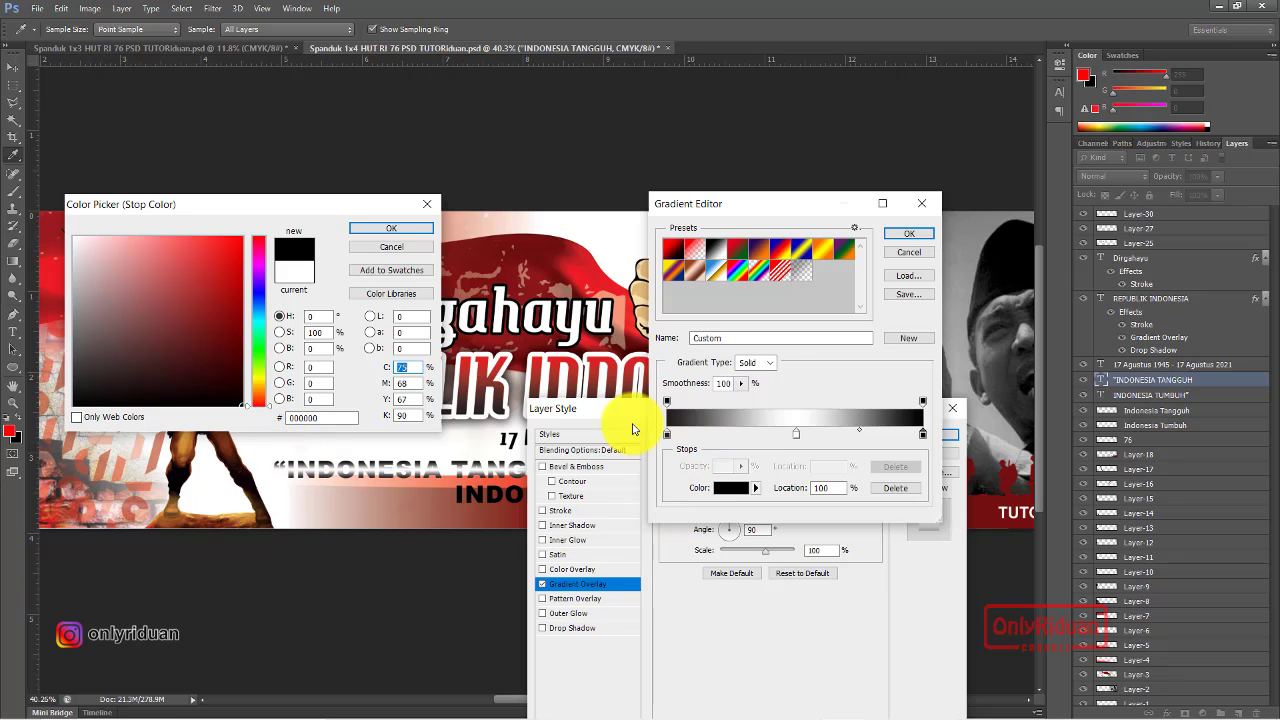
pyautogui.click(391, 228)
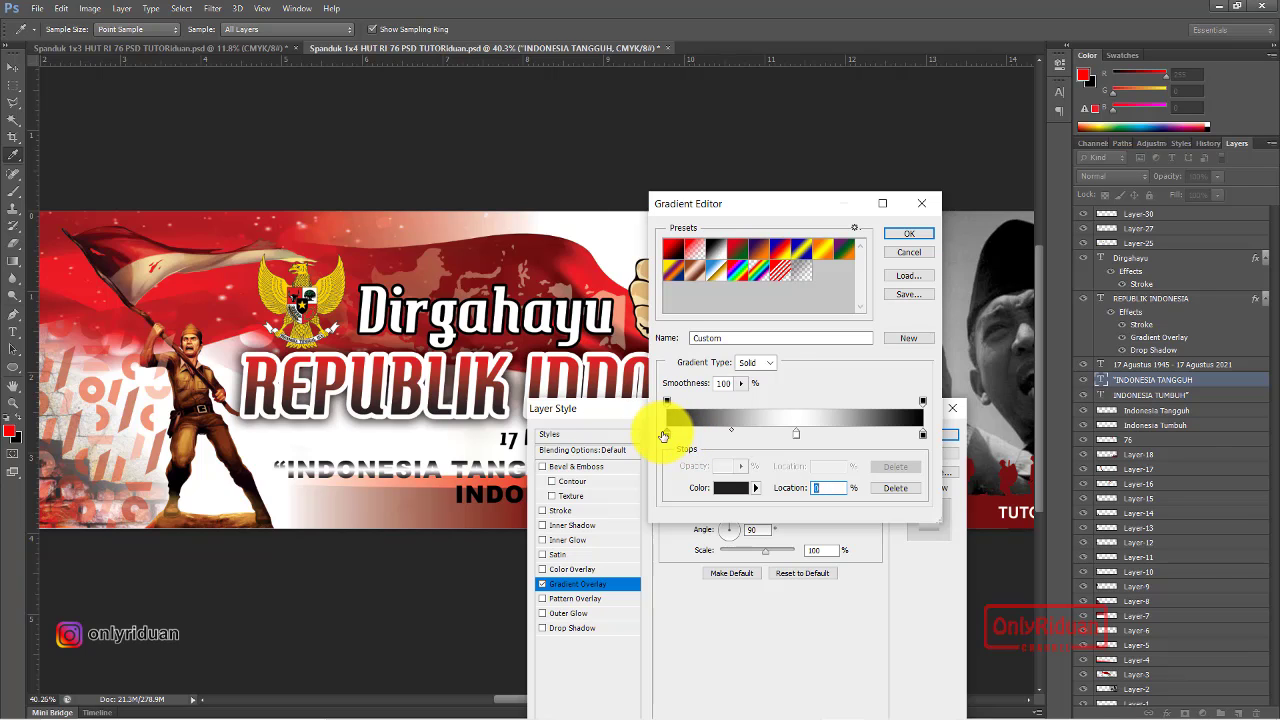
pyautogui.click(730, 487)
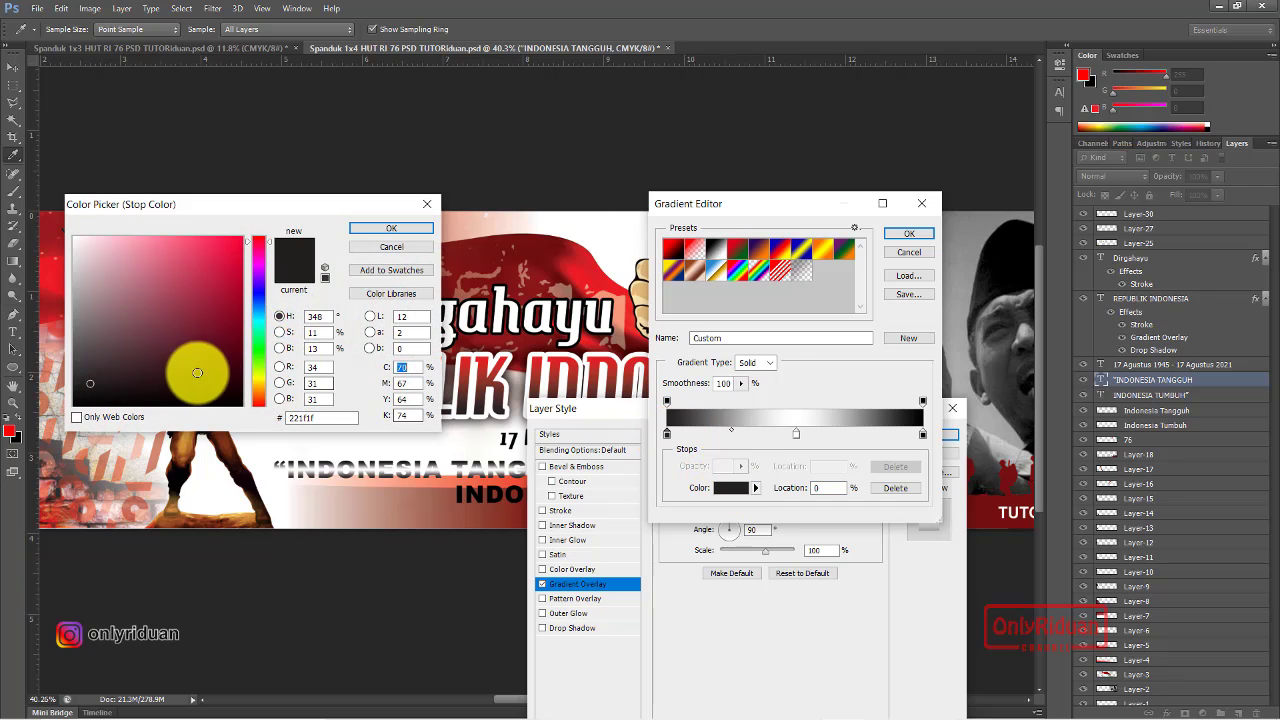
pyautogui.moveTo(85, 352); pyautogui.dragTo(79, 355)
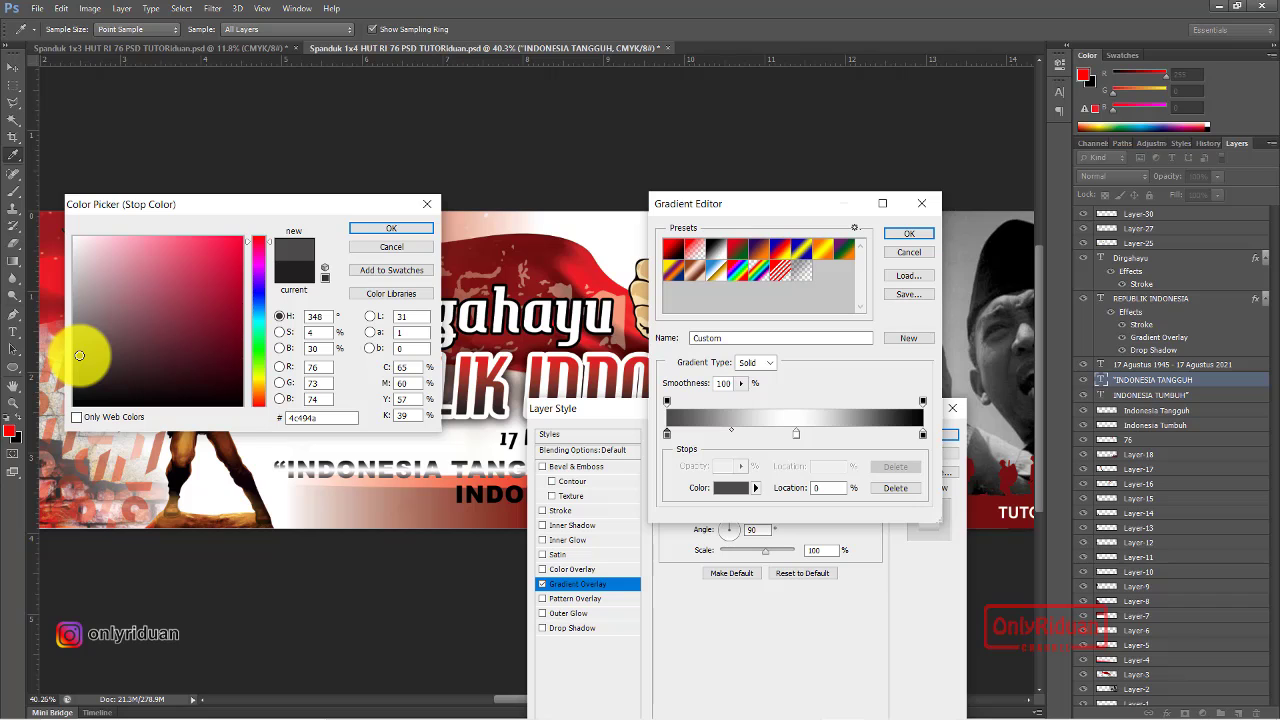
pyautogui.click(391, 228)
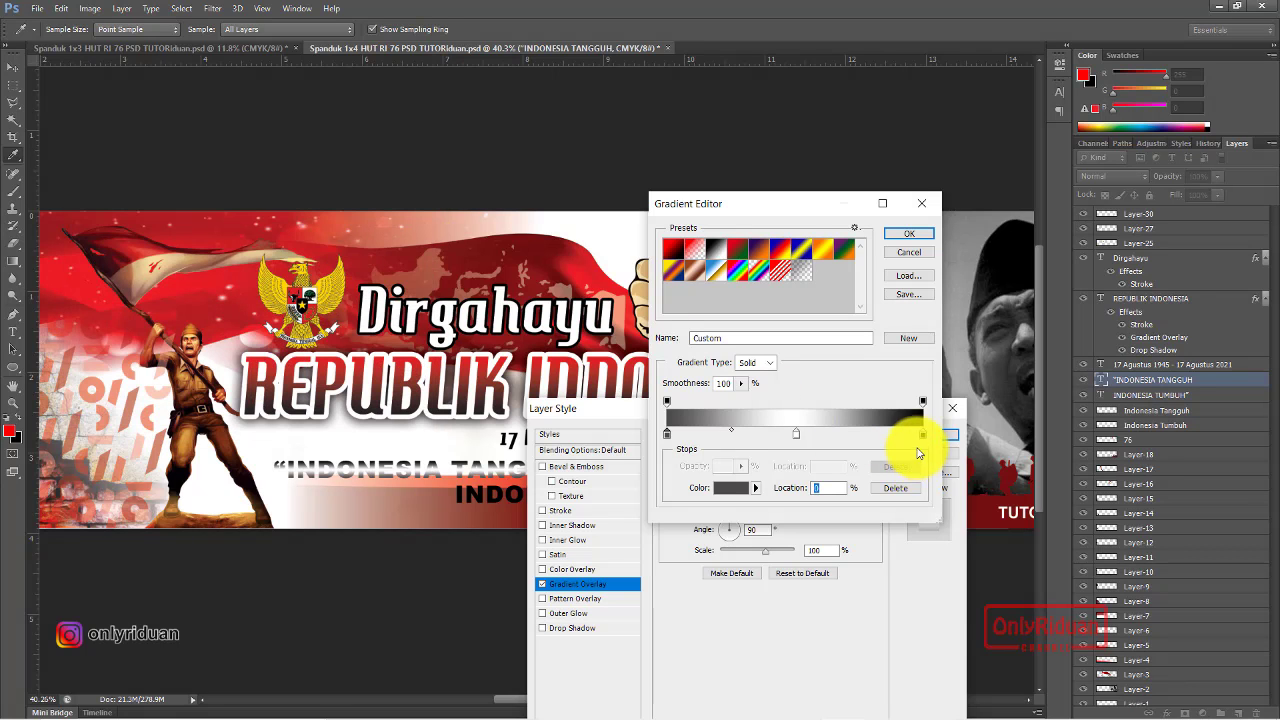
pyautogui.click(922, 437)
pyautogui.click(730, 487)
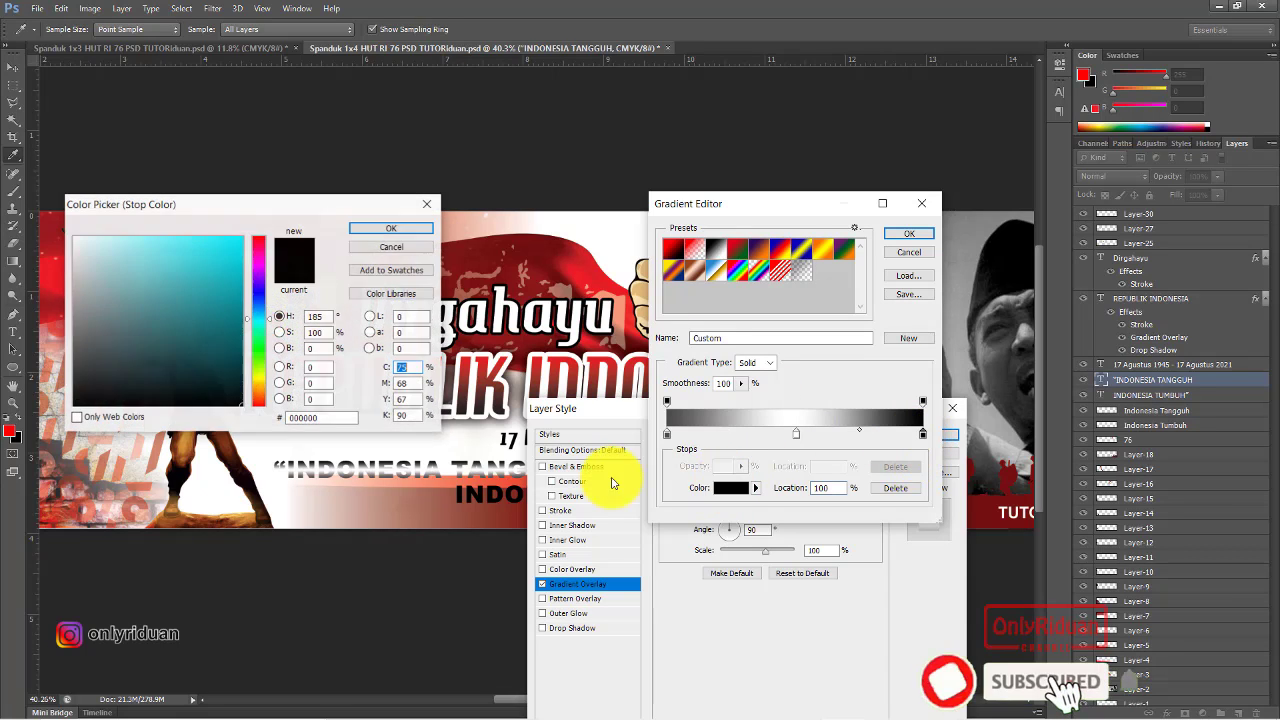
pyautogui.click(76, 356)
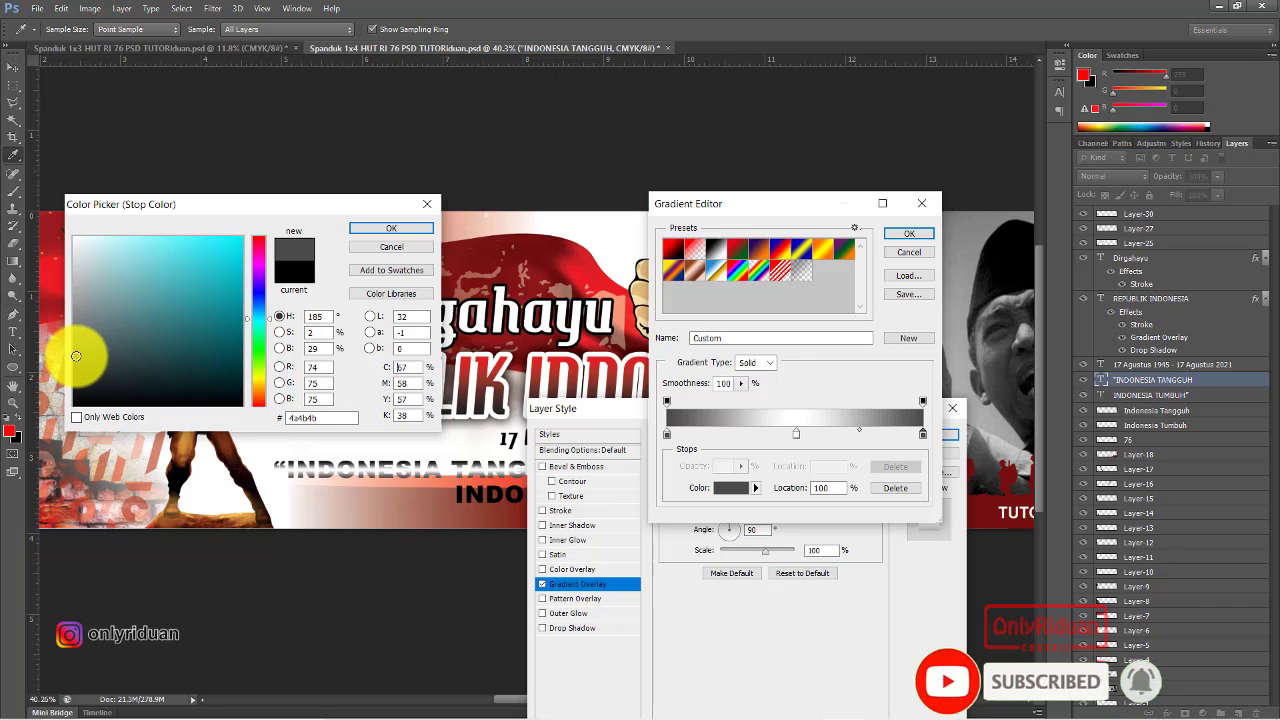
pyautogui.click(391, 228)
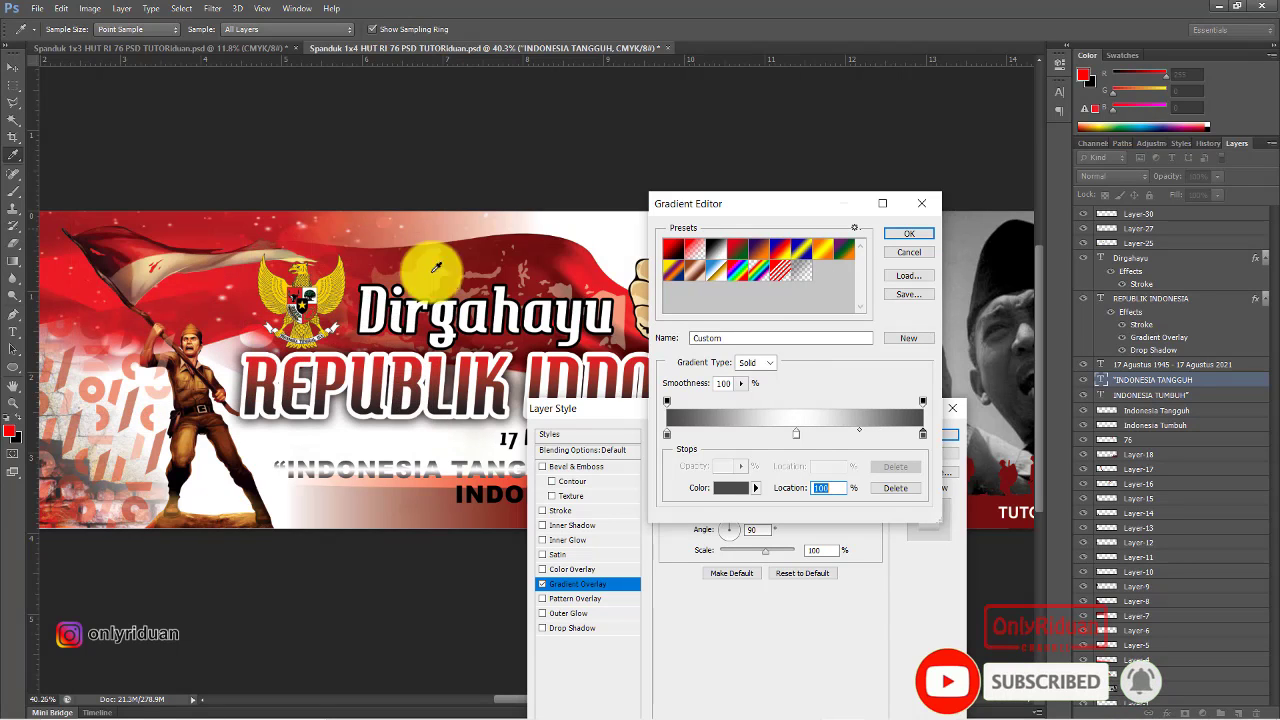
pyautogui.click(907, 233)
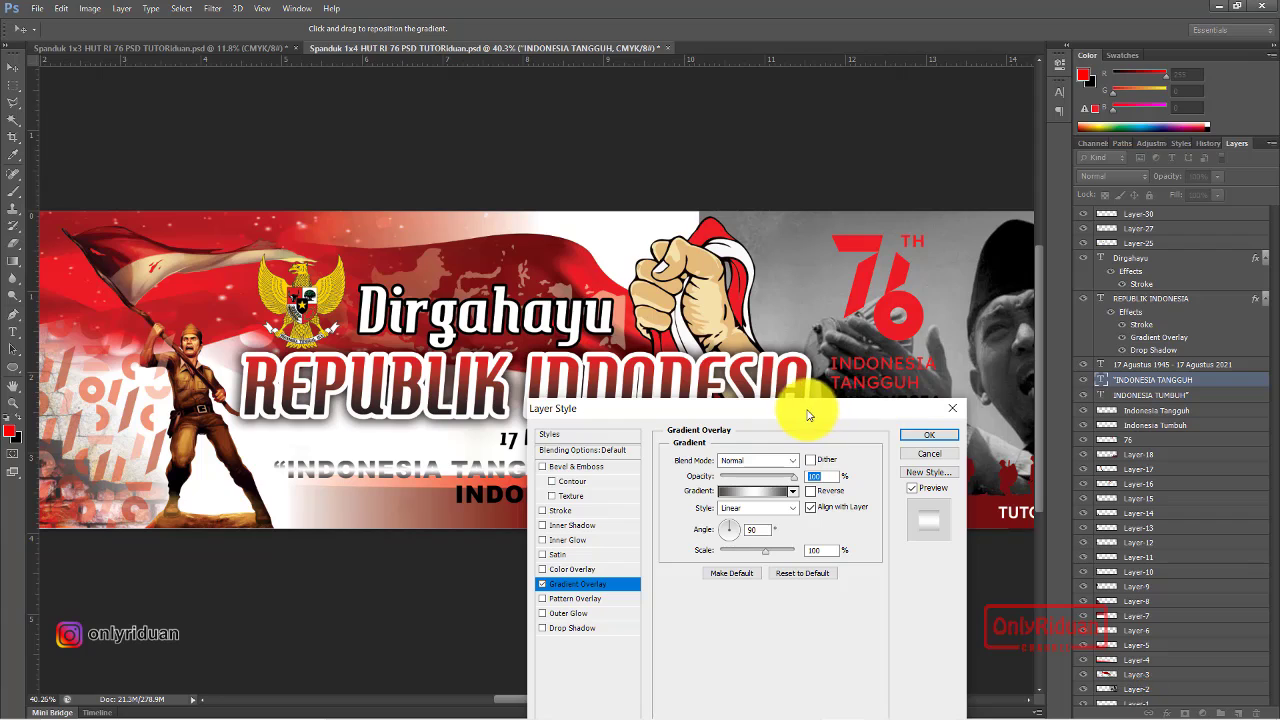
# - Enable a drop shadow on INDONESIA TANGGUH and apply the layer style
pyautogui.moveTo(809, 405); pyautogui.dragTo(894, 213)
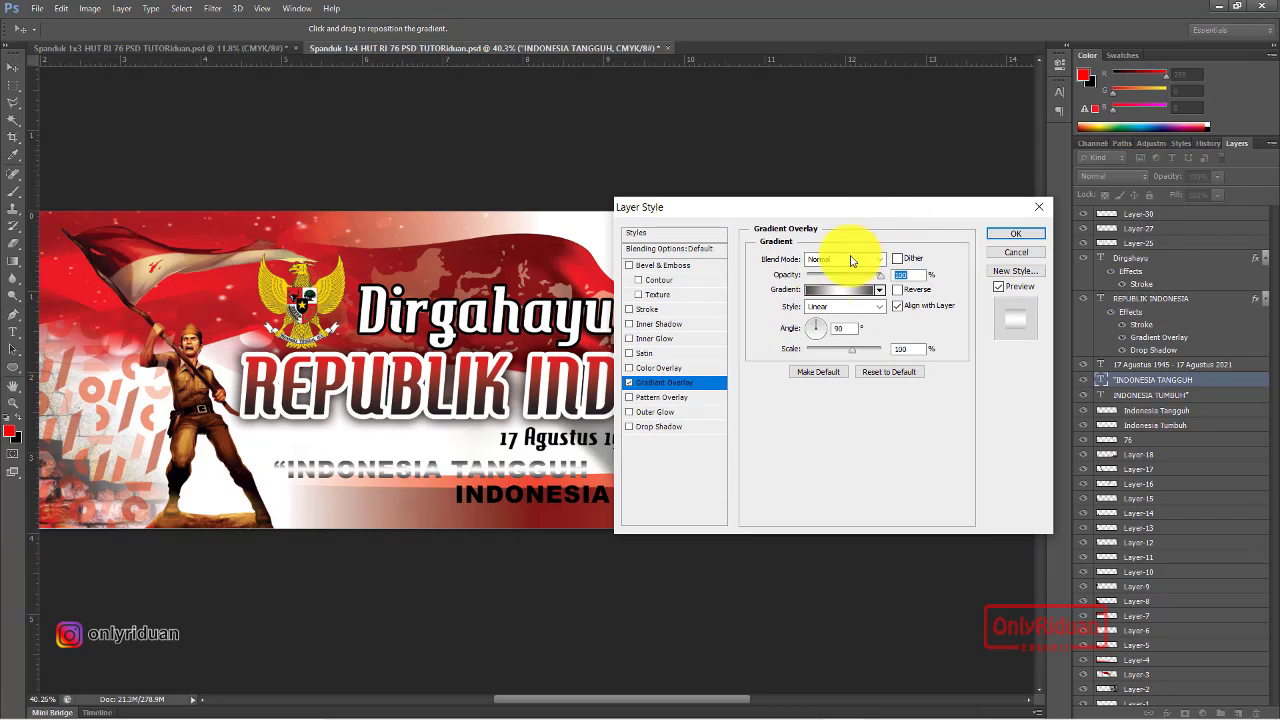
pyautogui.click(652, 427)
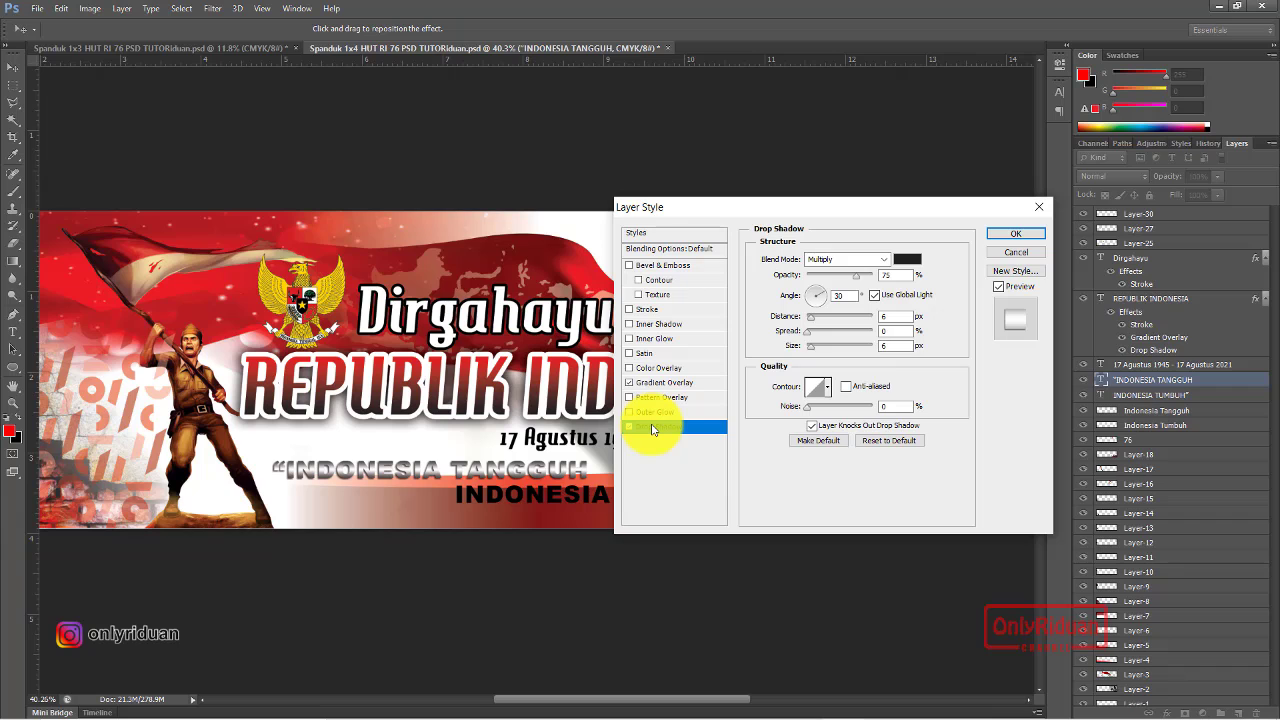
pyautogui.click(1012, 233)
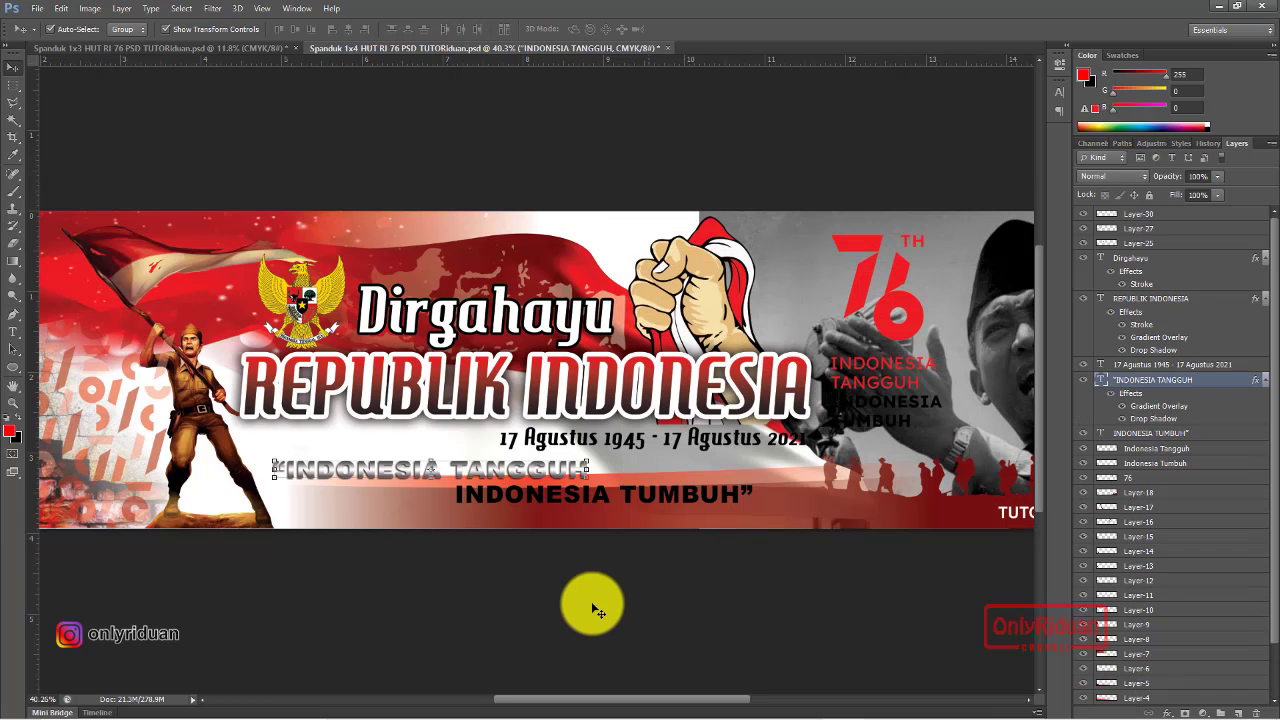
# - Add a stroke effect to the INDONESIA TANGGUH text
pyautogui.scroll(1, 583, 606)
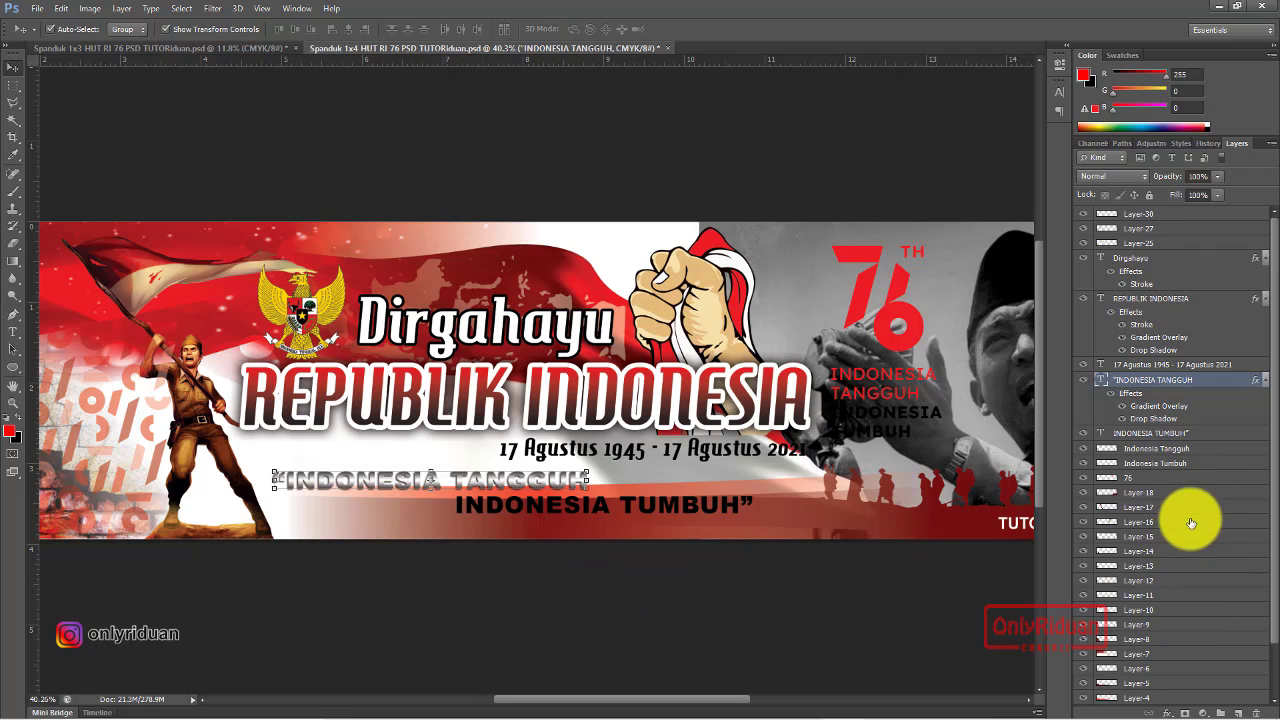
pyautogui.click(1182, 705)
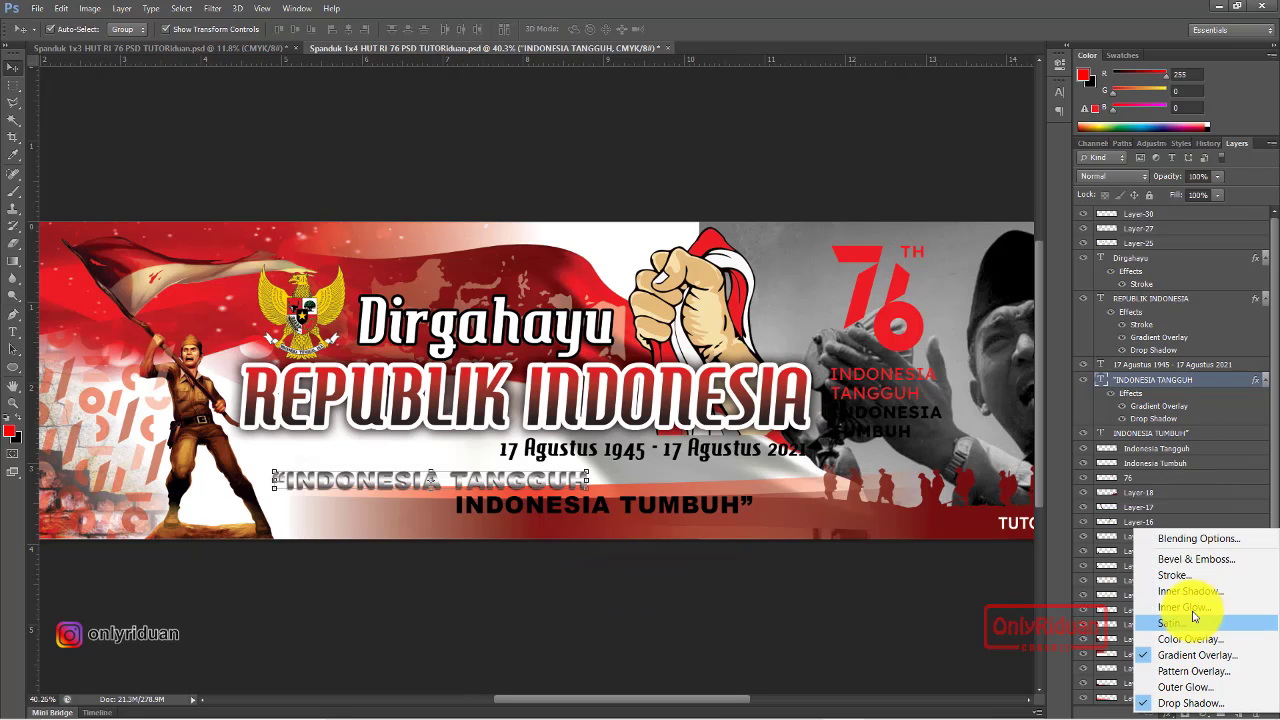
pyautogui.click(1187, 578)
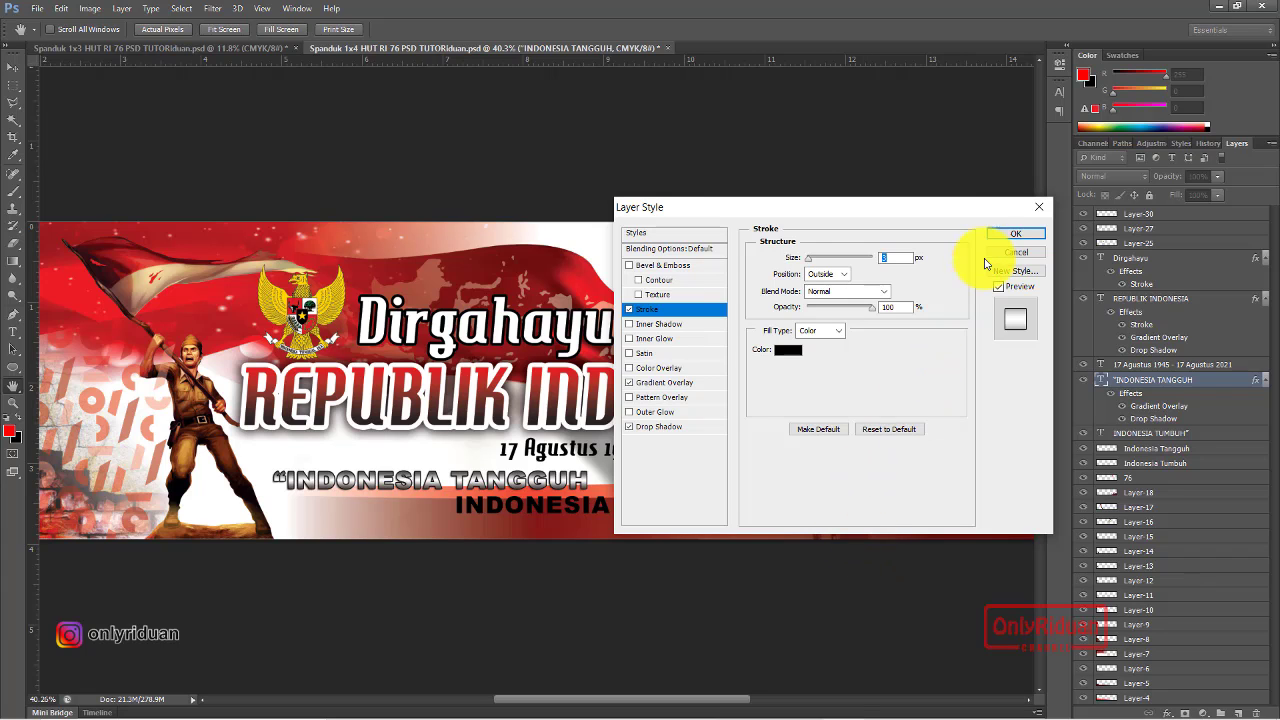
pyautogui.click(1015, 233)
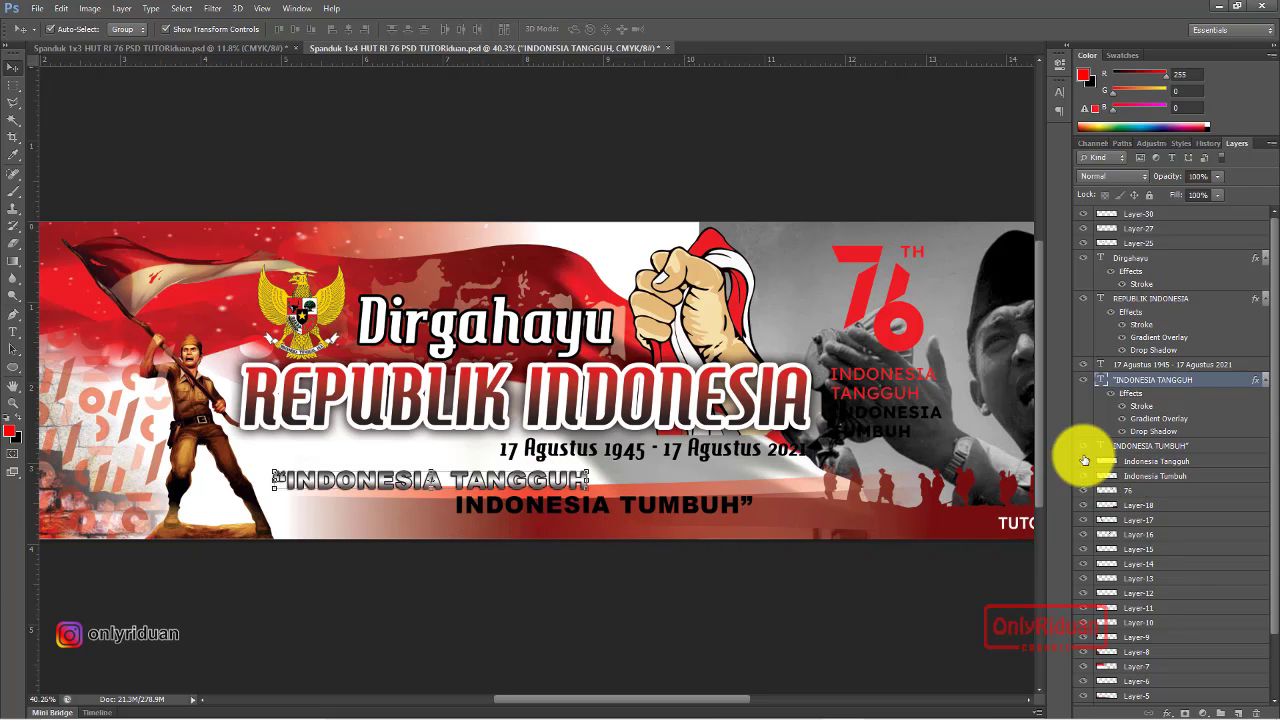
# - Copy INDONESIA TANGGUH's layer style and paste it onto INDONESIA TUMBUH
pyautogui.rightClick(1227, 386)
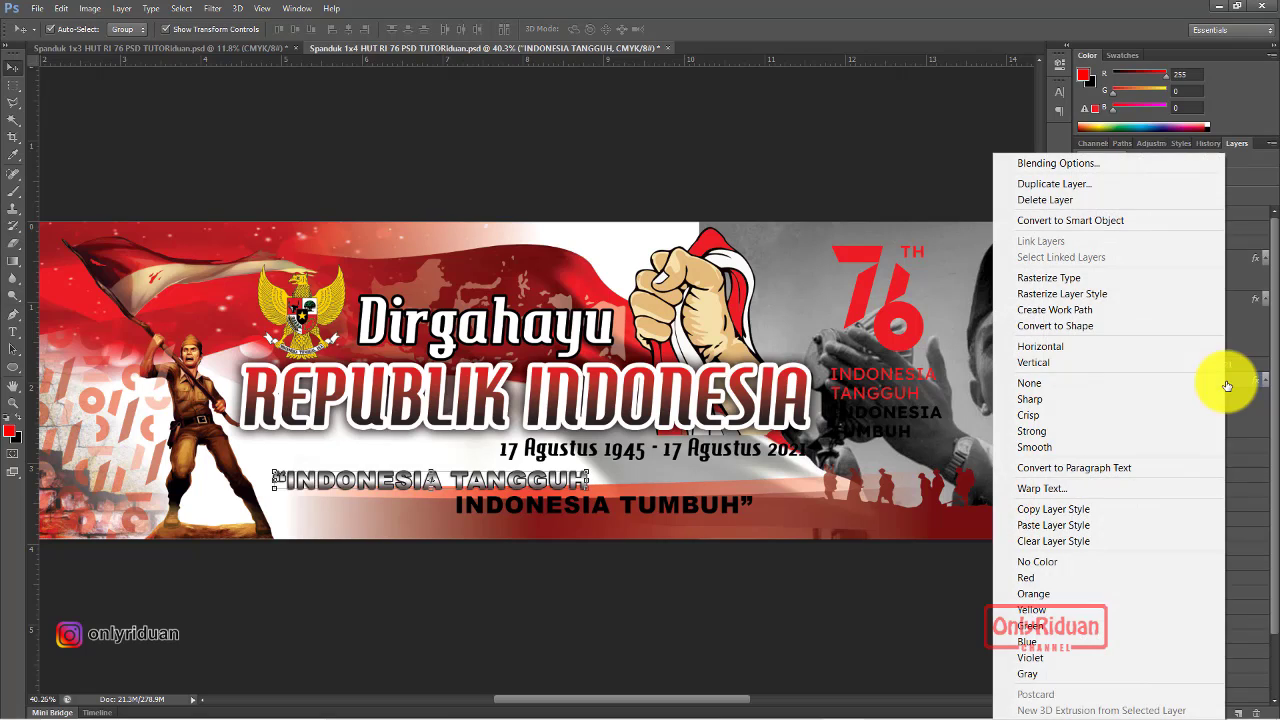
pyautogui.click(1072, 510)
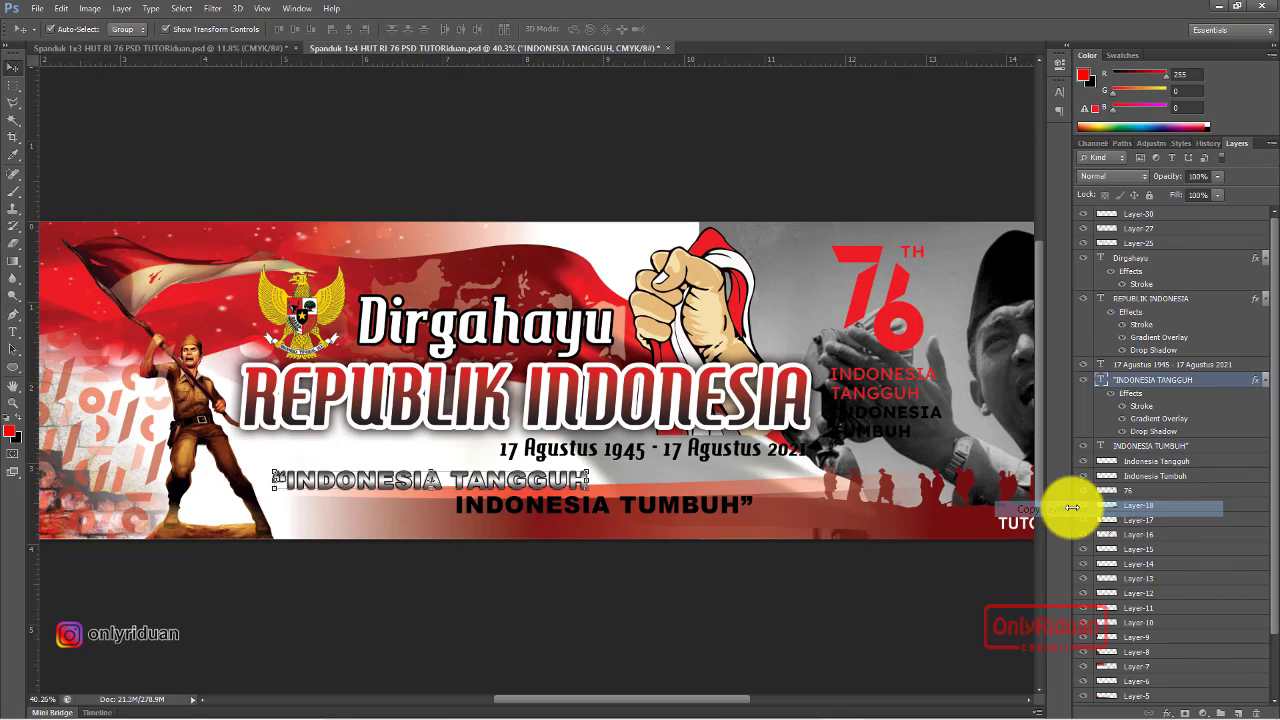
pyautogui.click(1180, 448)
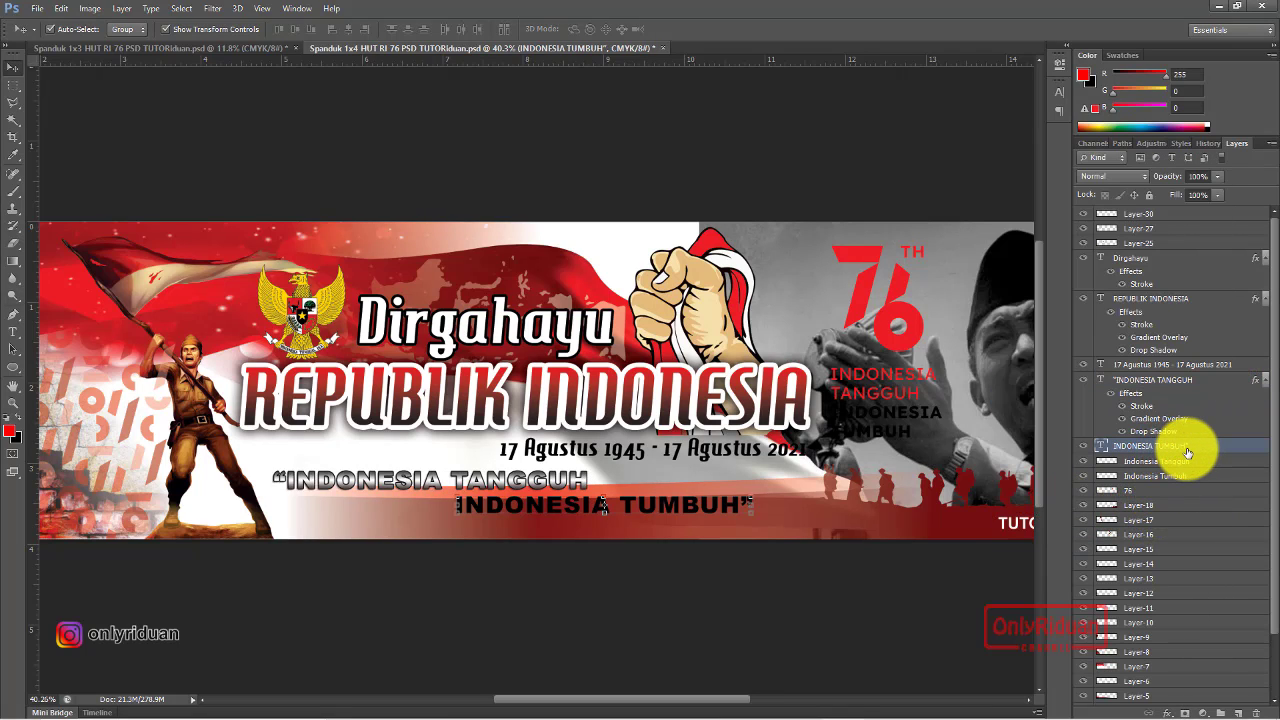
pyautogui.rightClick(1188, 453)
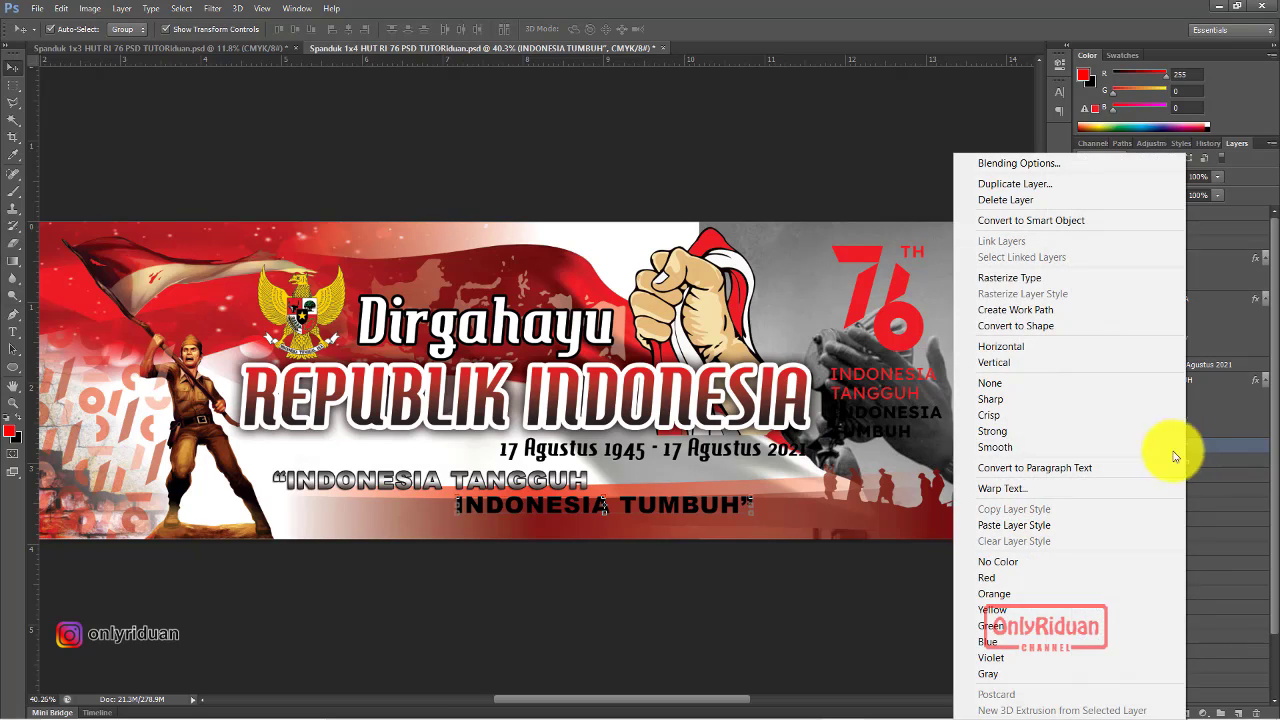
pyautogui.click(1033, 531)
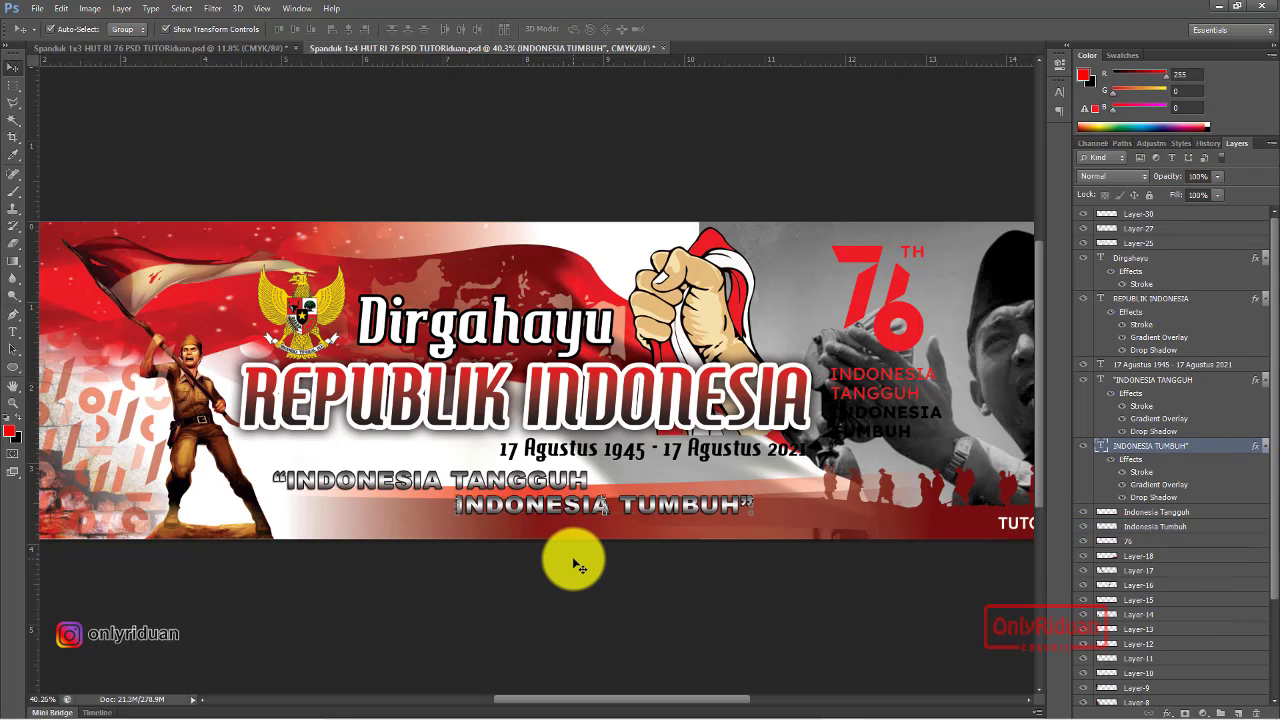
# - Give the 76 logo layer a drop shadow angled at about 144°
pyautogui.click(884, 338)
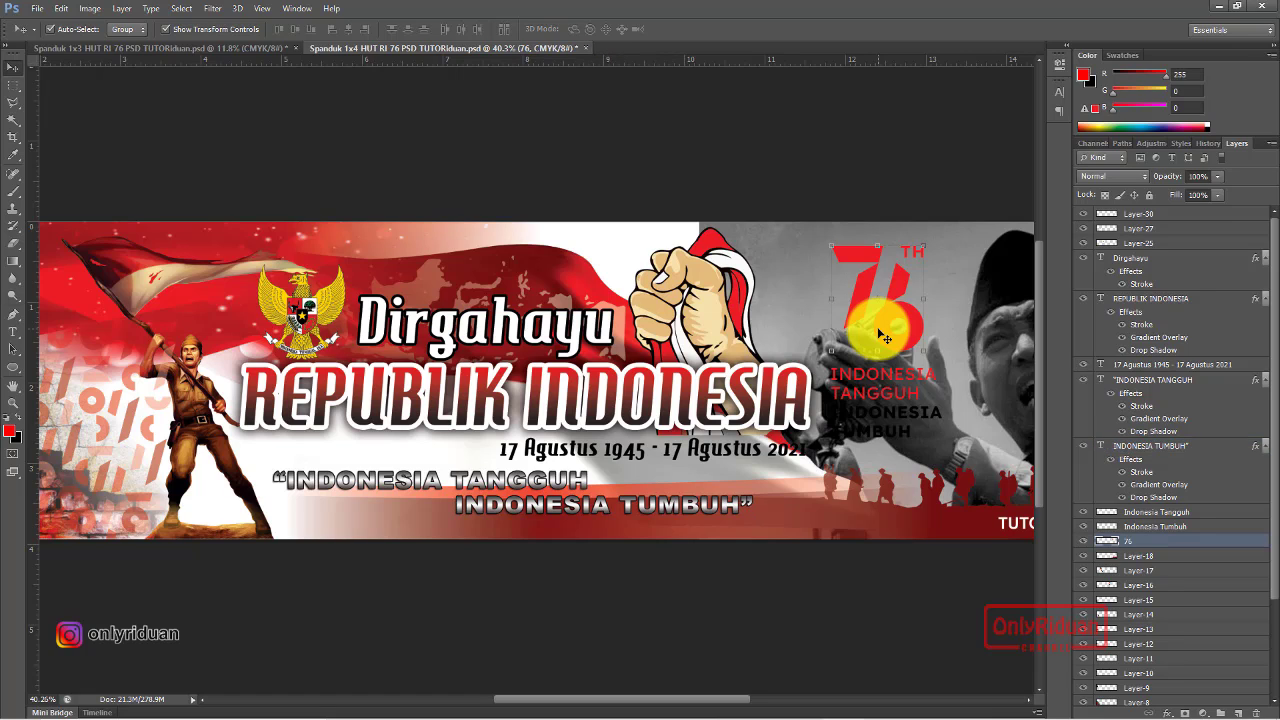
pyautogui.click(1167, 712)
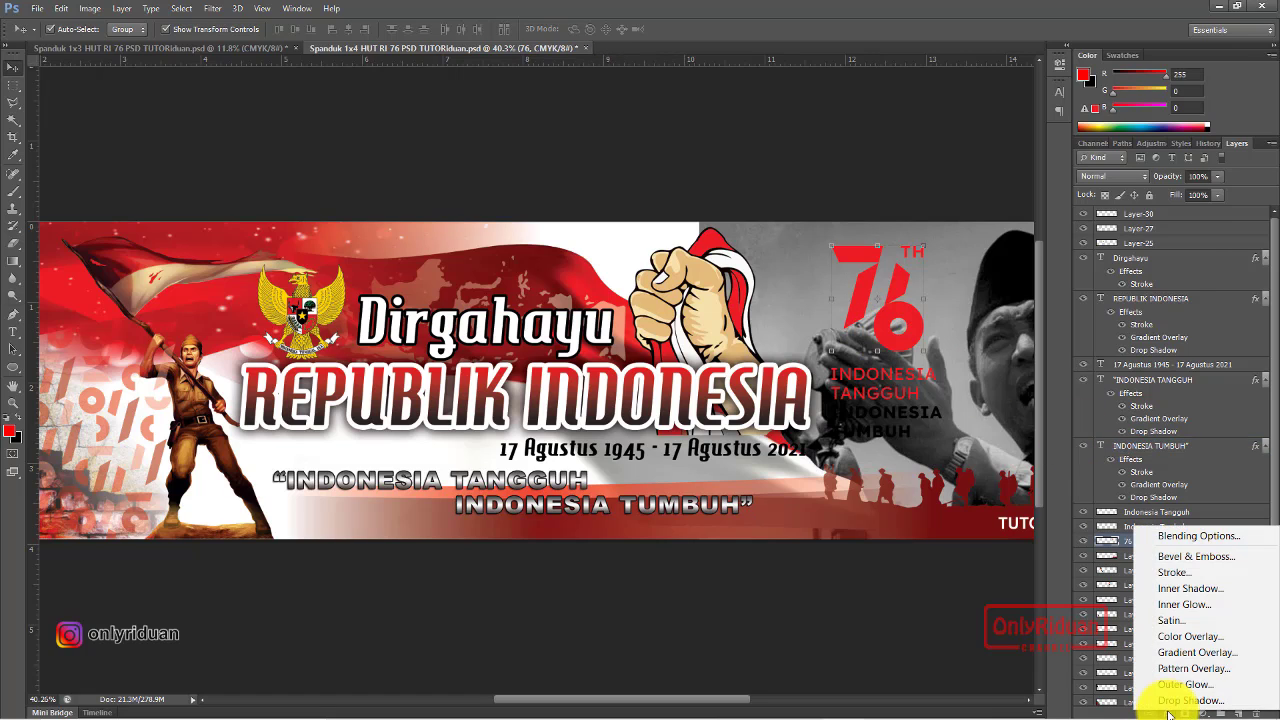
pyautogui.click(1170, 700)
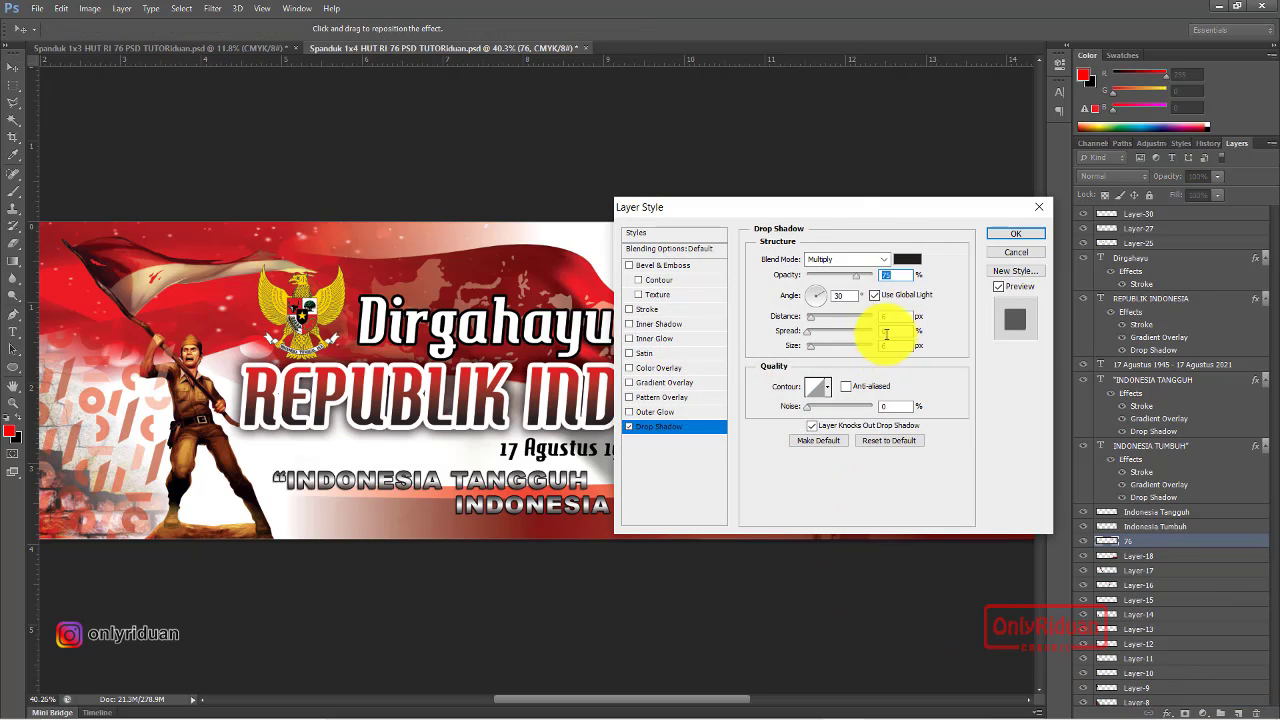
pyautogui.moveTo(843, 206); pyautogui.dragTo(449, 214)
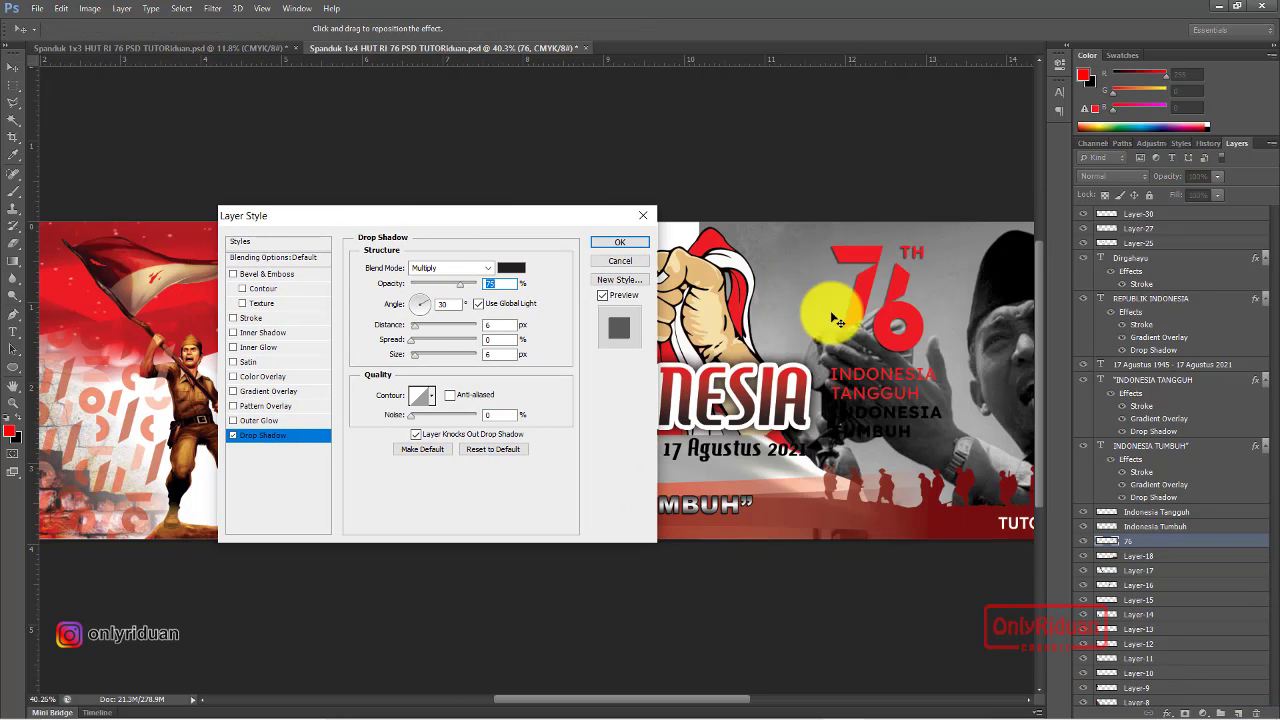
pyautogui.click(402, 288)
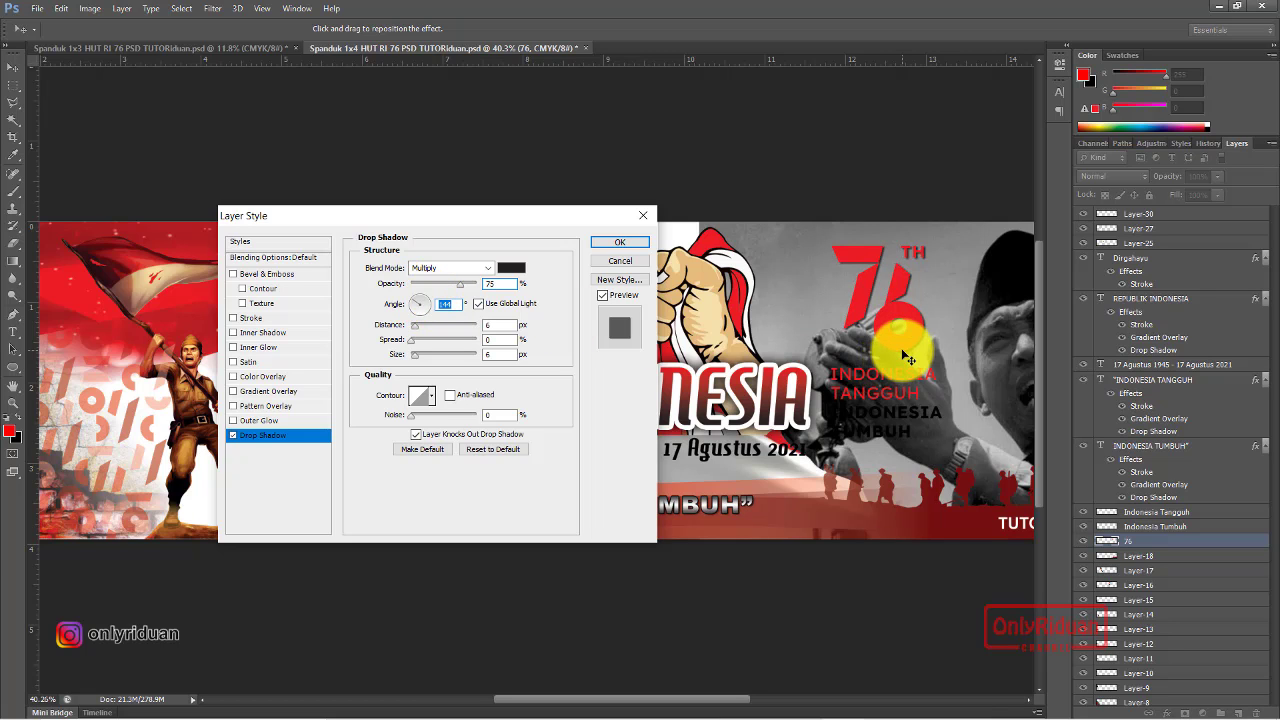
pyautogui.click(620, 242)
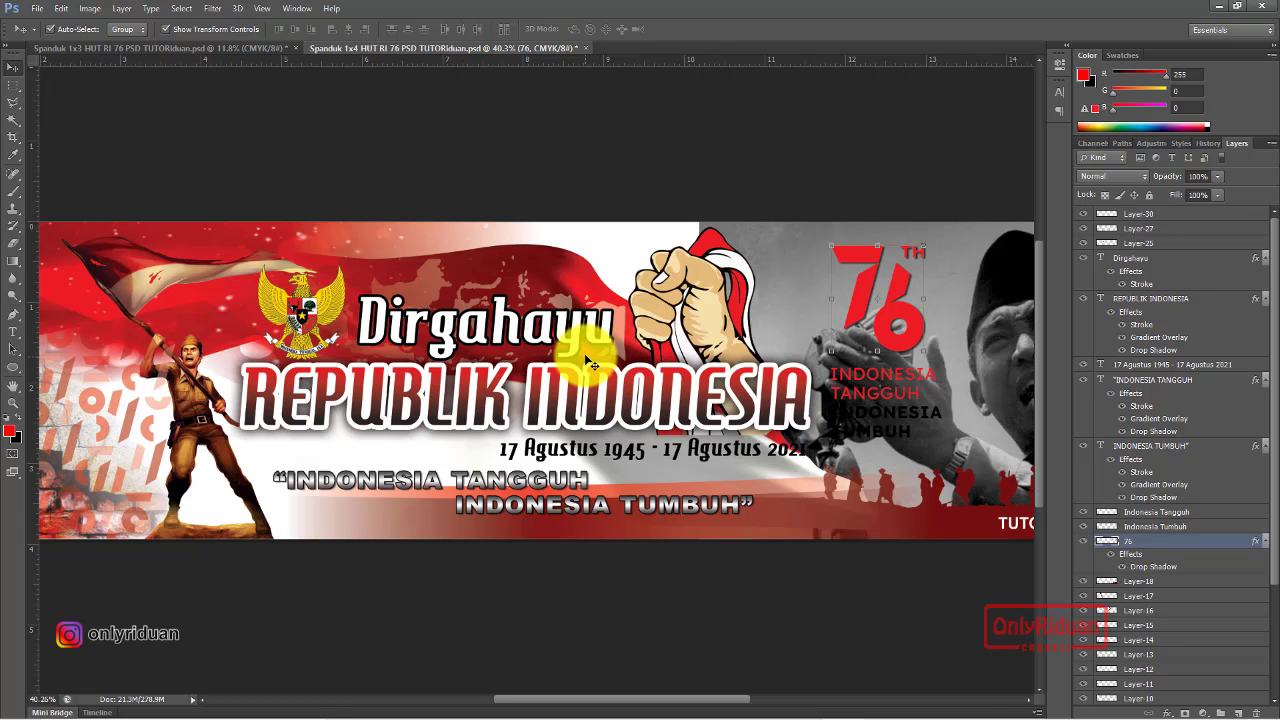
pyautogui.scroll(-1, 584, 353)
pyautogui.scroll(-1, 584, 353)
pyautogui.scroll(-1, 587, 356)
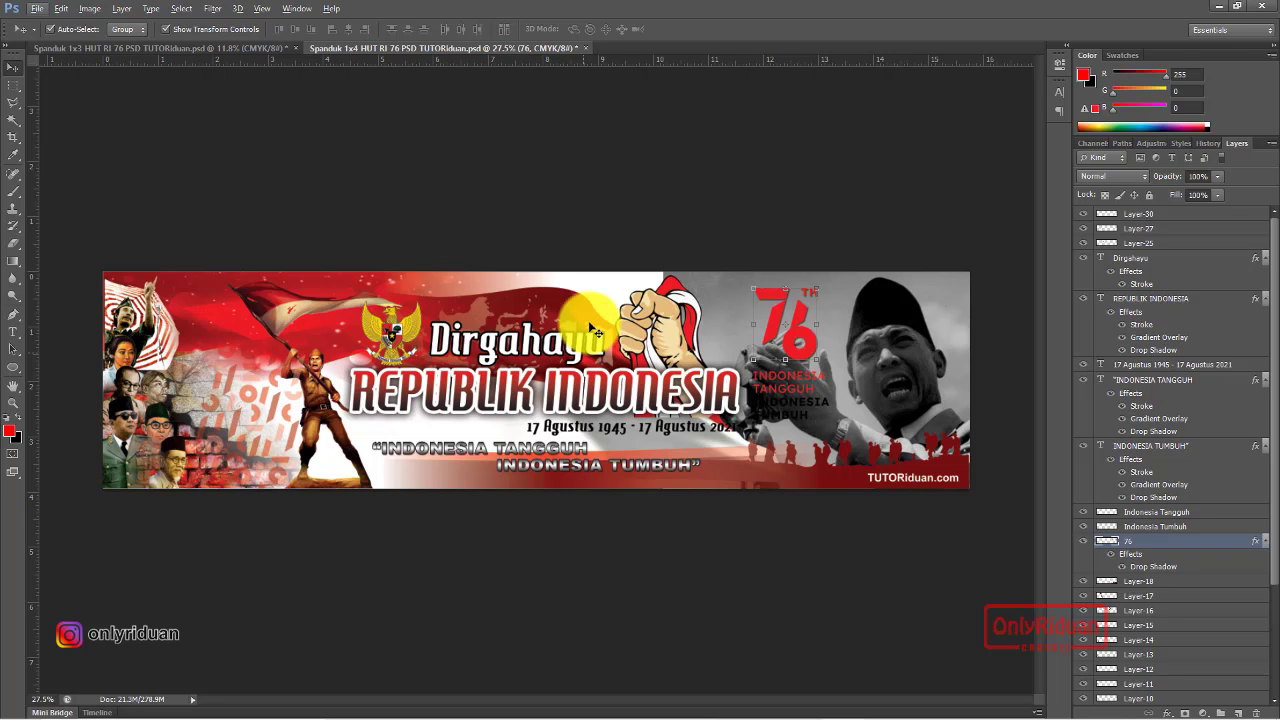
# - Return to CorelDRAW and group all the banner's objects
pyautogui.click(1220, 6)
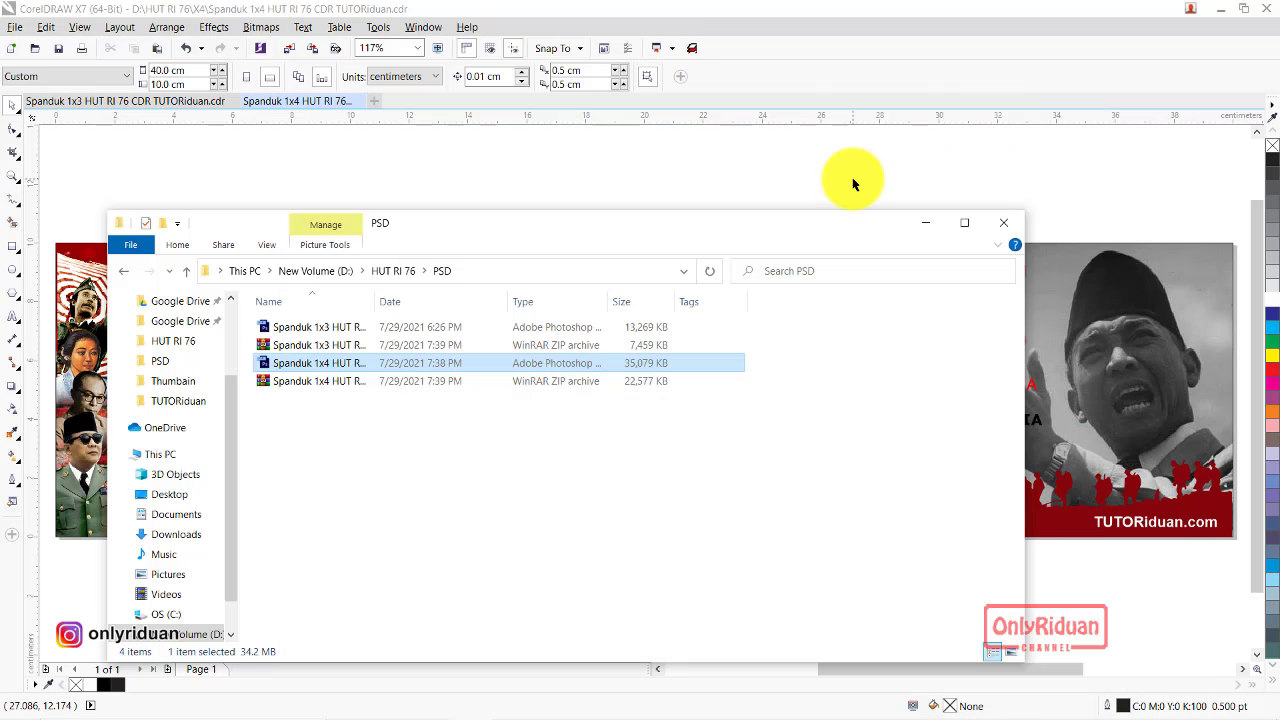
pyautogui.click(925, 222)
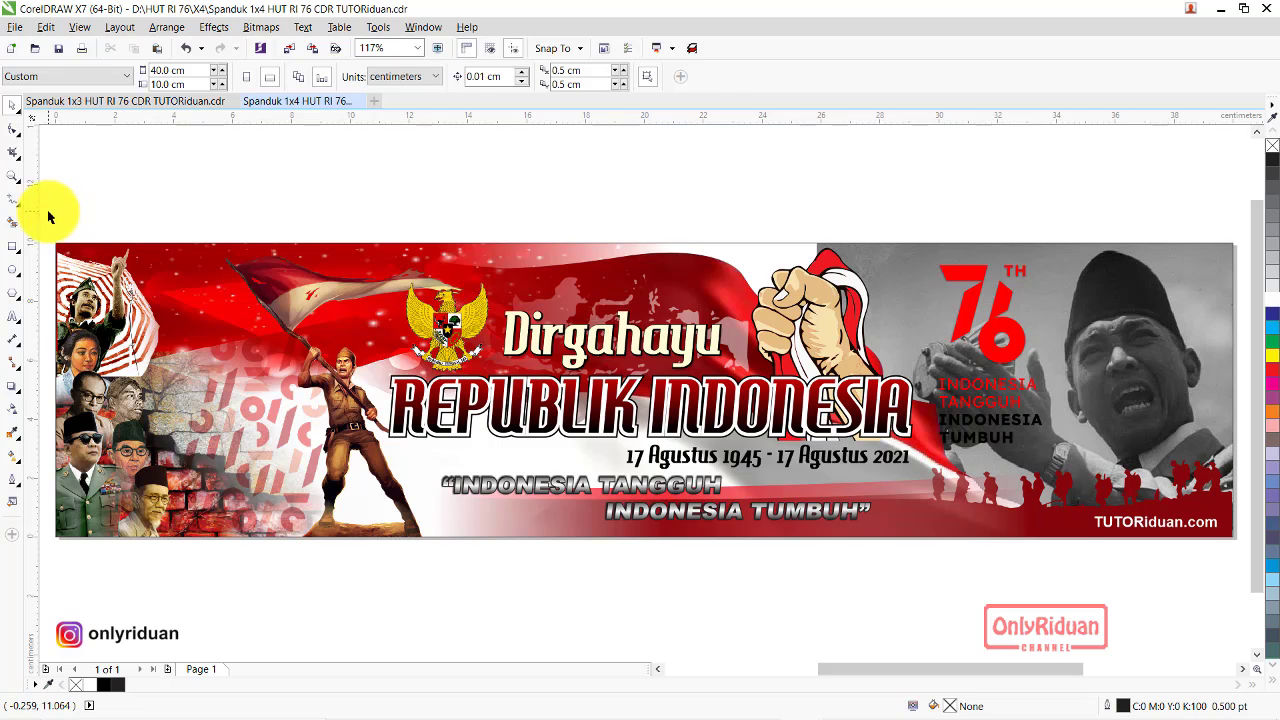
pyautogui.moveTo(43, 212); pyautogui.dragTo(1159, 574)
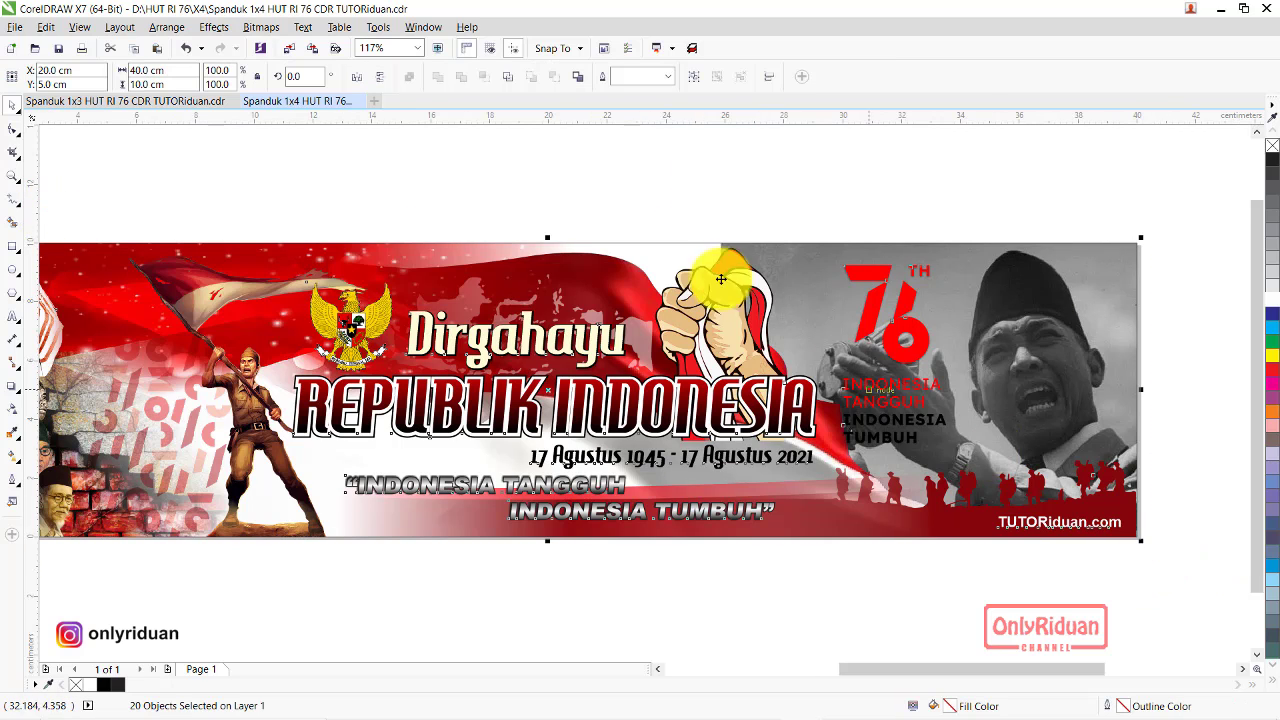
pyautogui.click(691, 76)
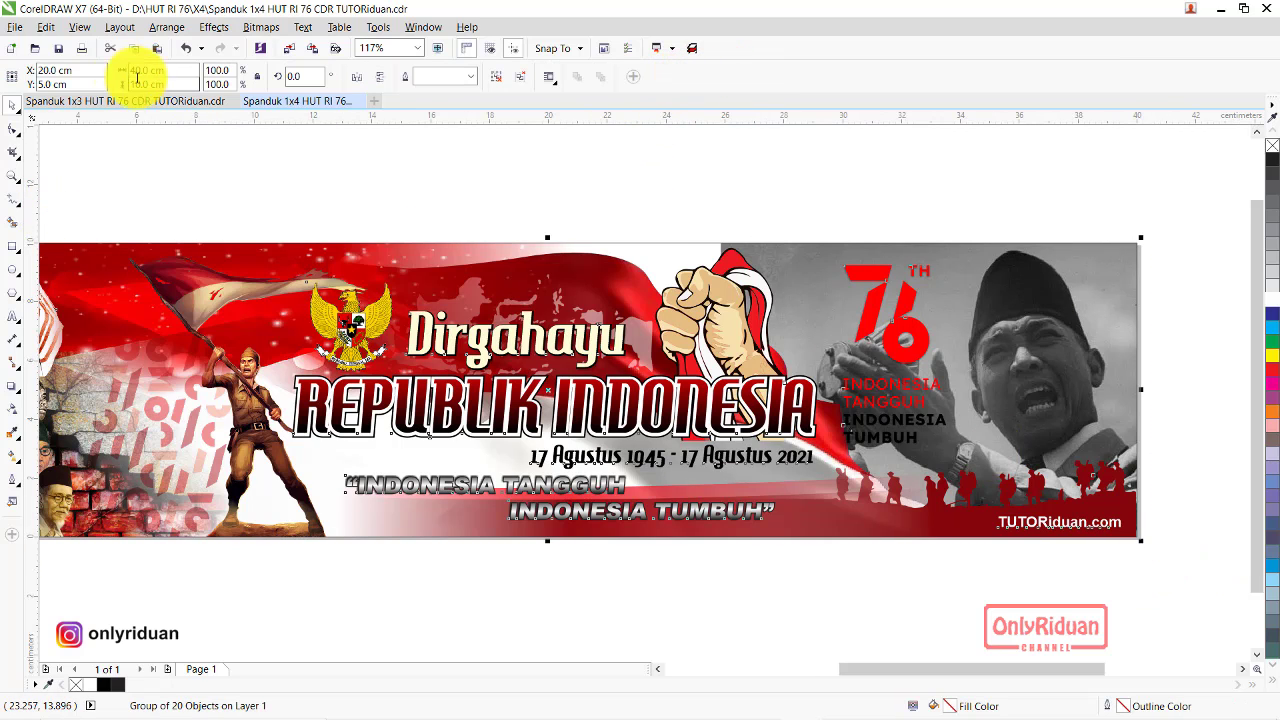
# - Export the banner as a JPG named Spanduk 1x4m 1 lembar MA in CETAK COREL
pyautogui.click(15, 27)
pyautogui.click(40, 285)
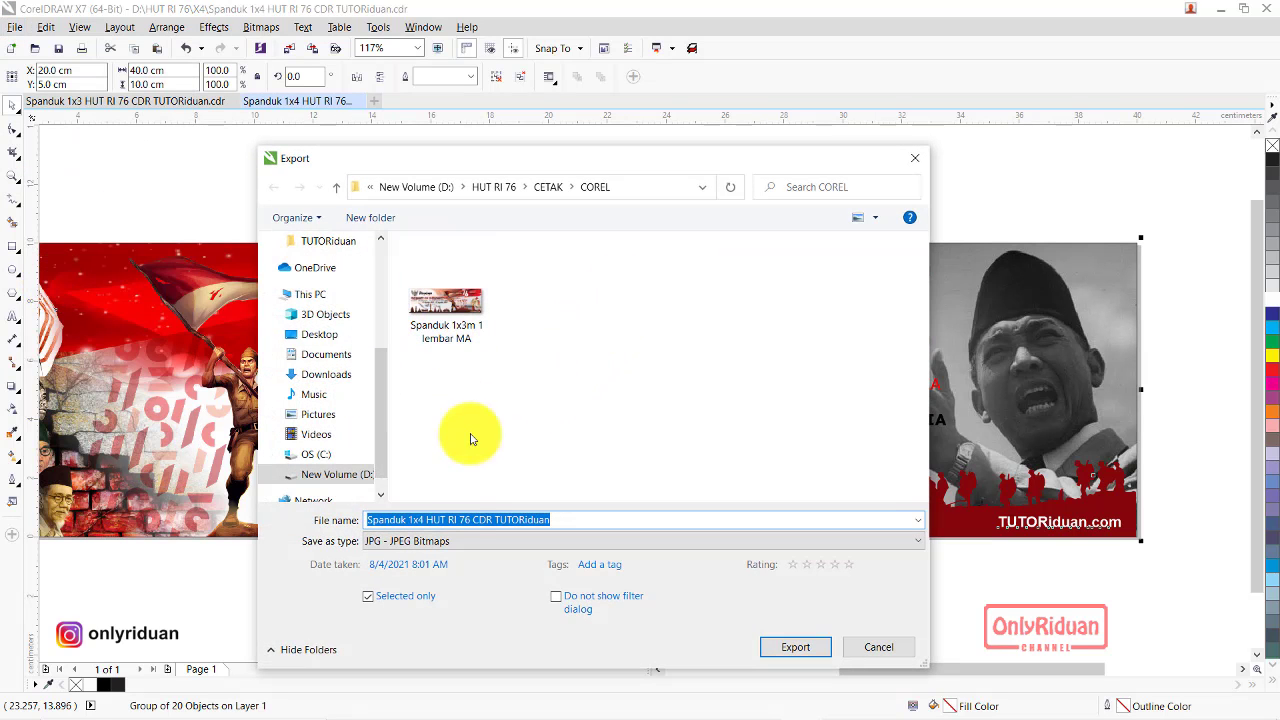
pyautogui.click(550, 521)
pyautogui.moveTo(557, 519); pyautogui.dragTo(443, 519)
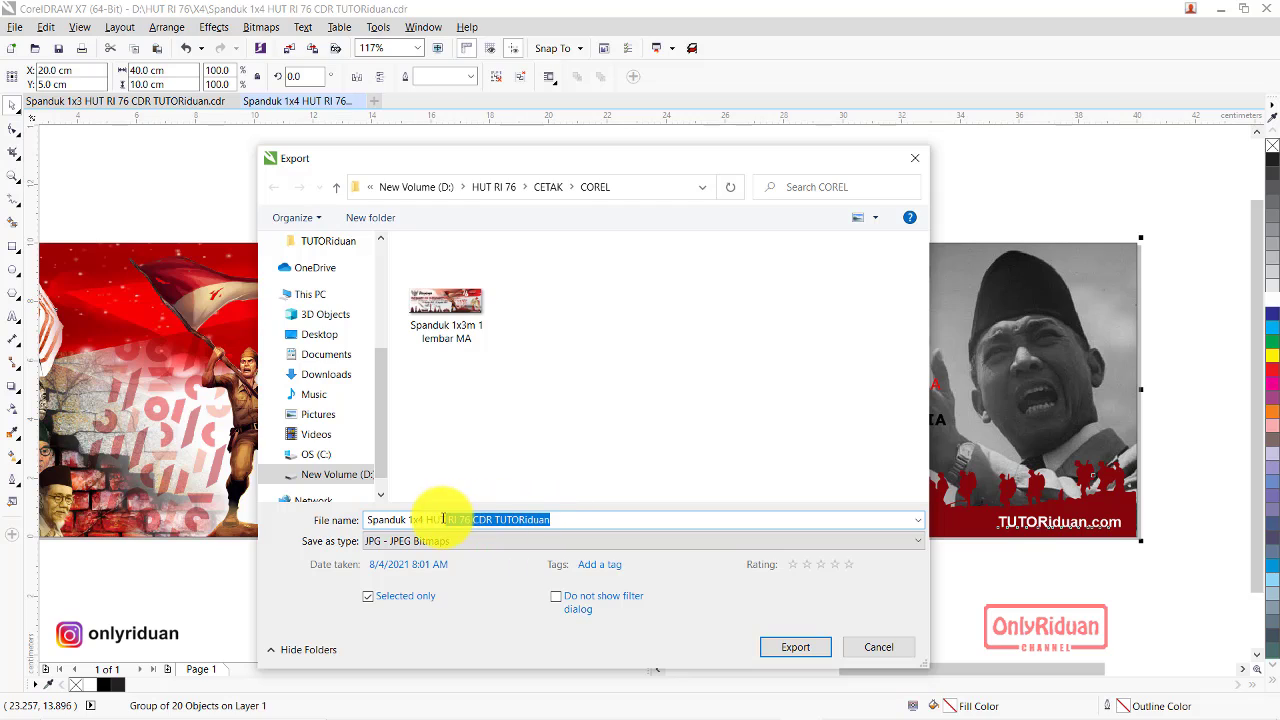
pyautogui.press('BackSpace')
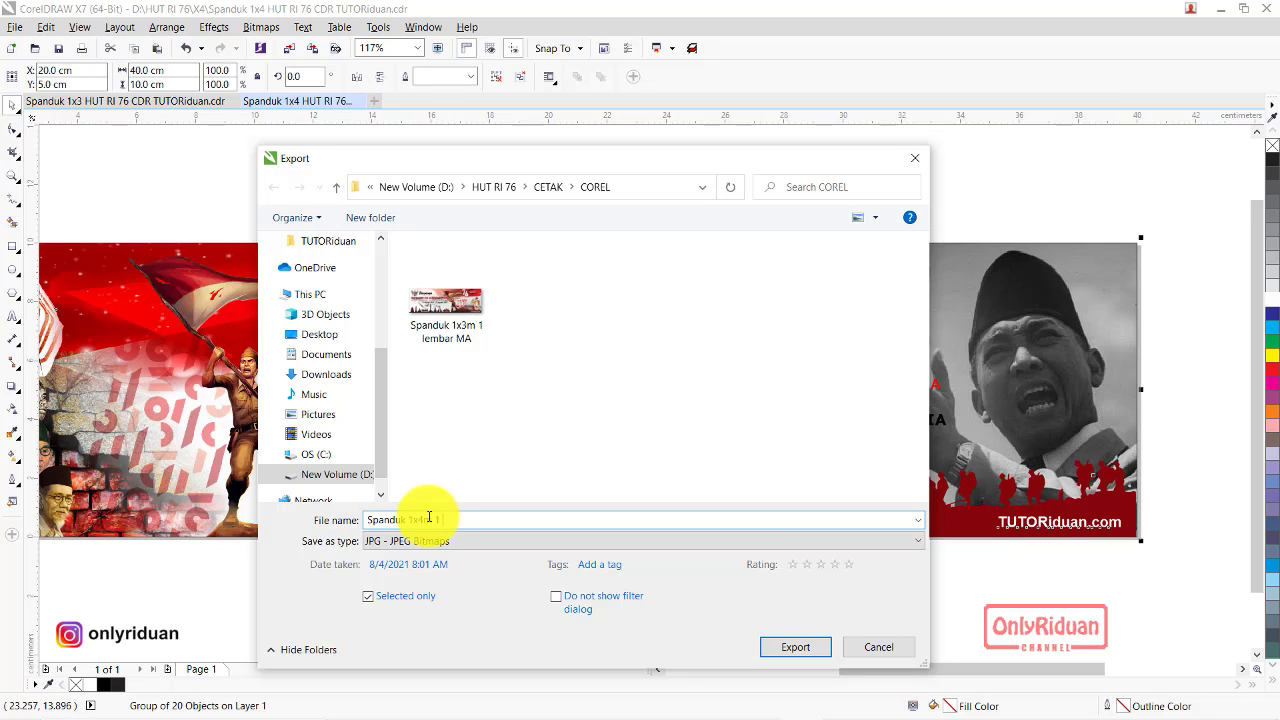
pyautogui.write('mbar MA')
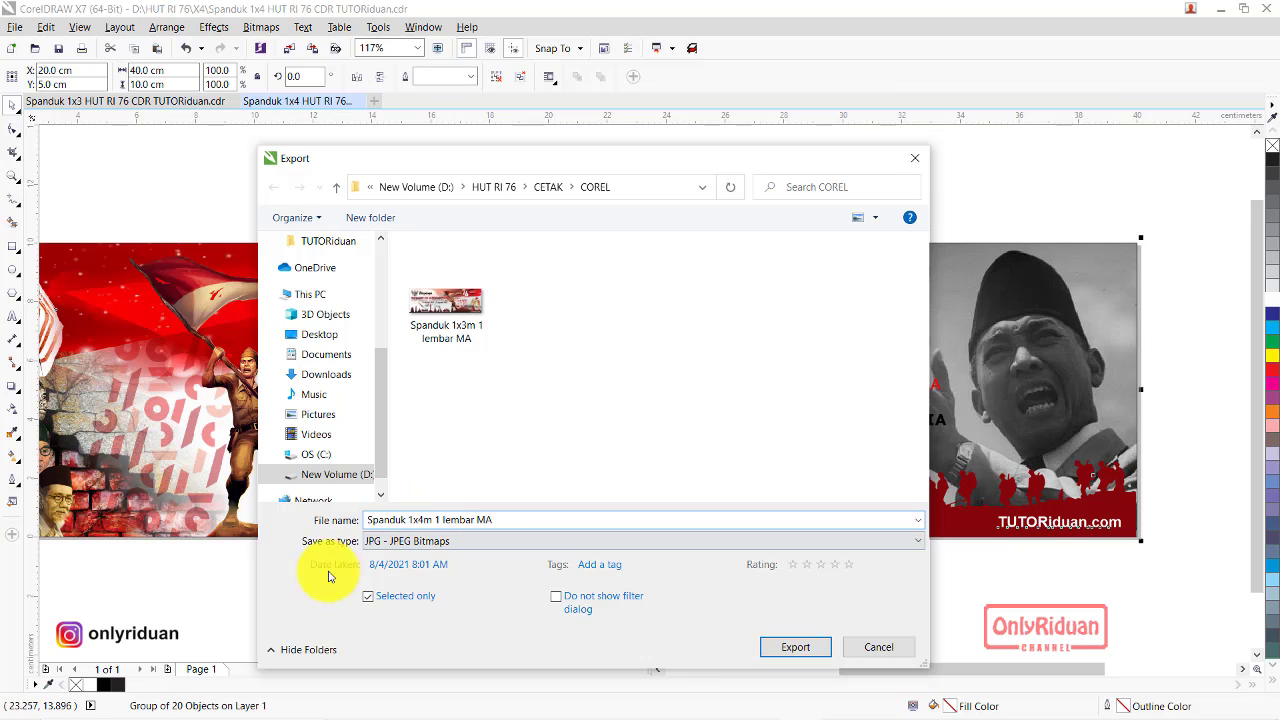
pyautogui.click(793, 648)
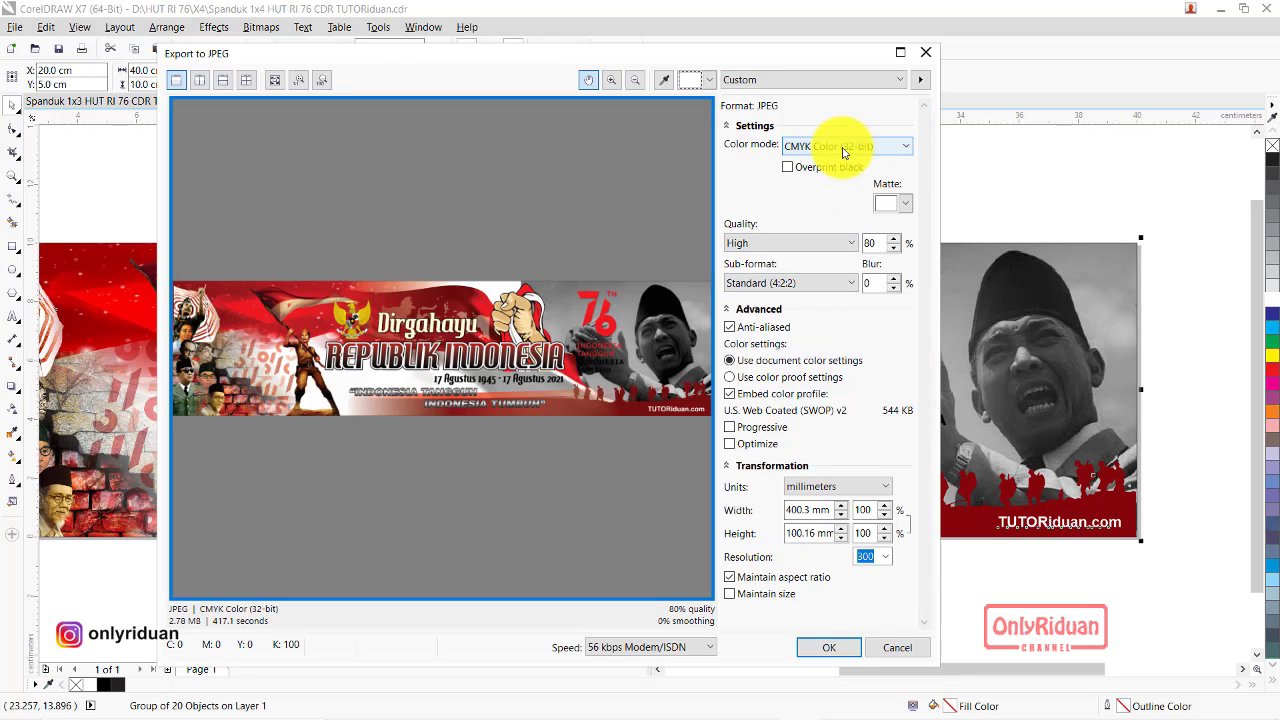
# - Set the JPEG export size to 400 × 100 cm with aspect ratio unlocked
pyautogui.click(884, 560)
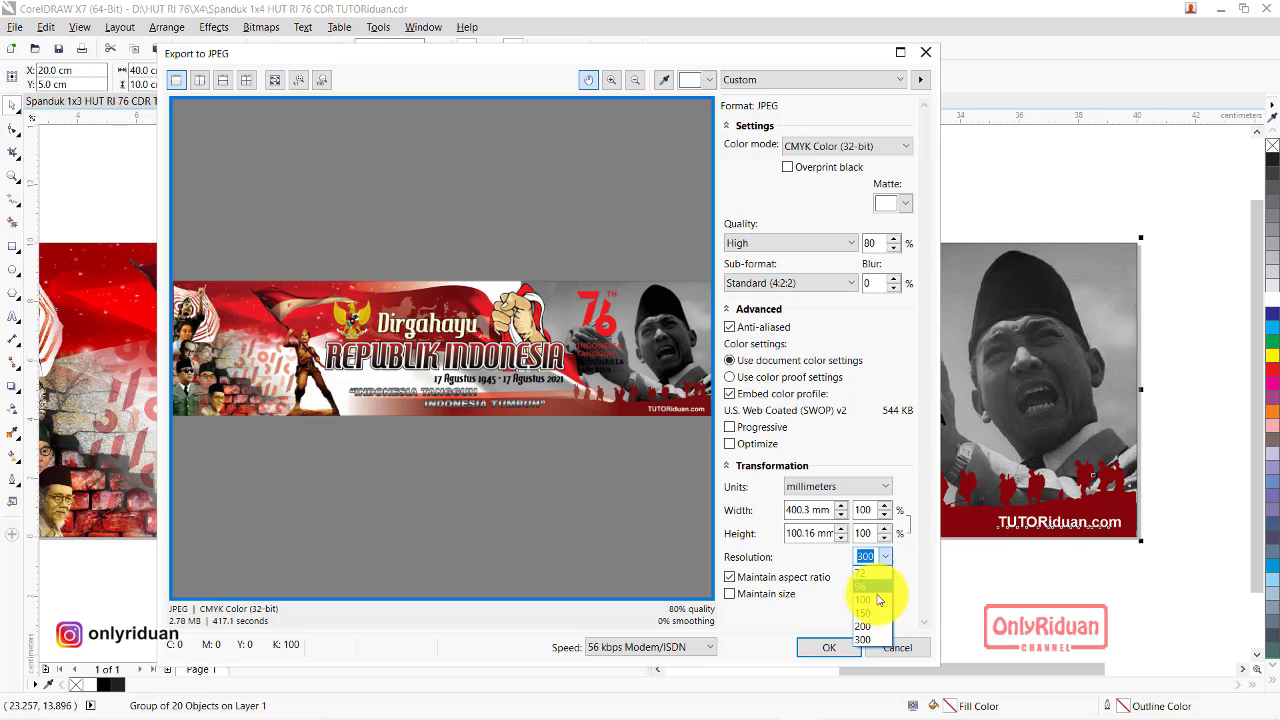
pyautogui.click(864, 599)
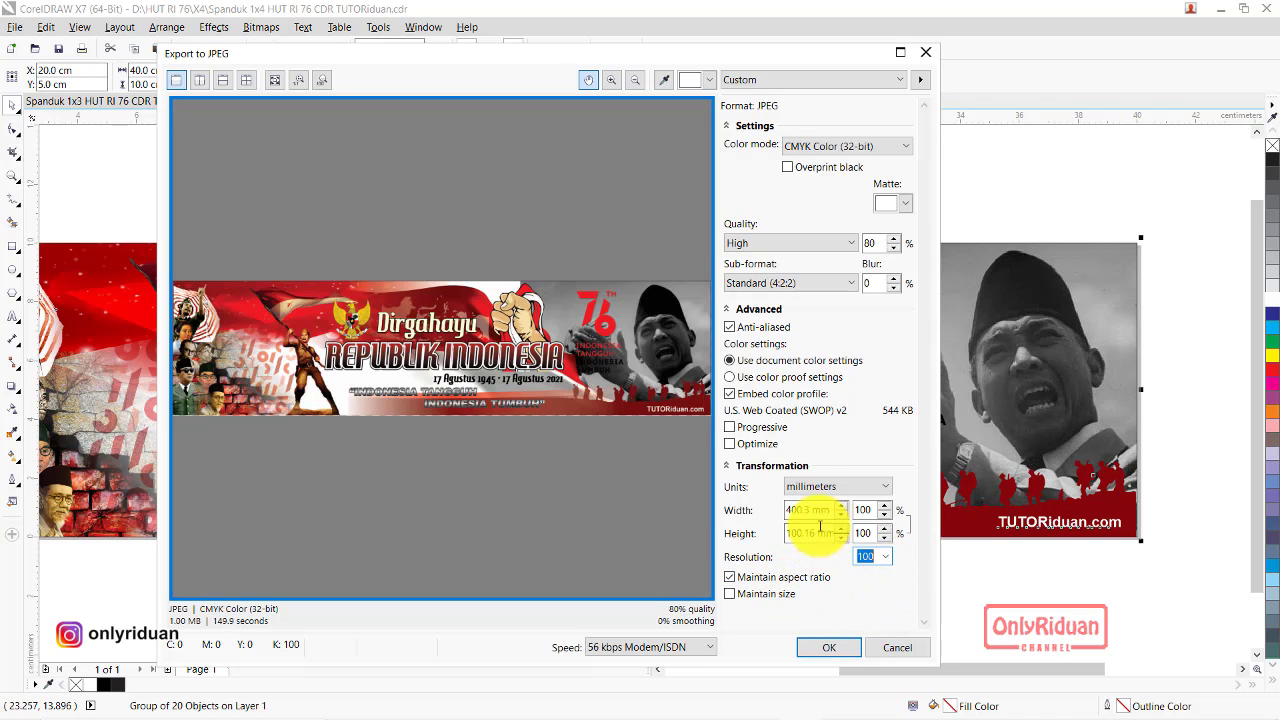
pyautogui.click(814, 487)
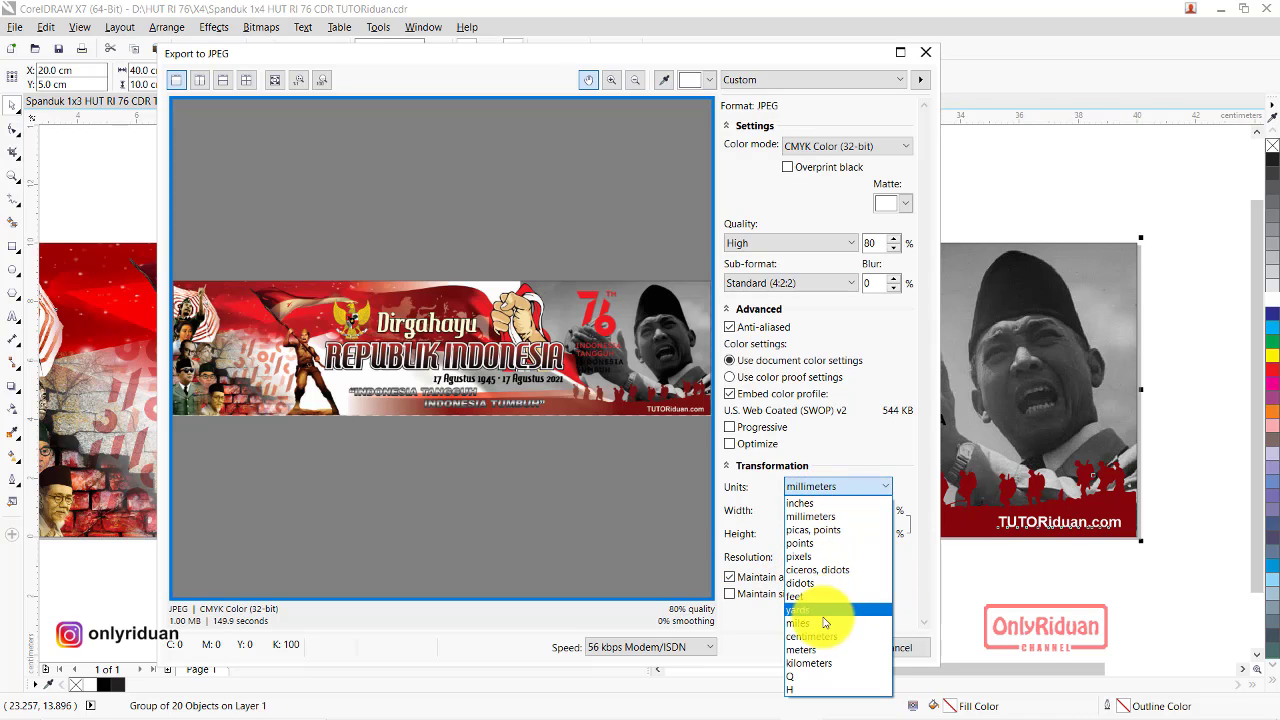
pyautogui.click(812, 636)
pyautogui.doubleClick(808, 510)
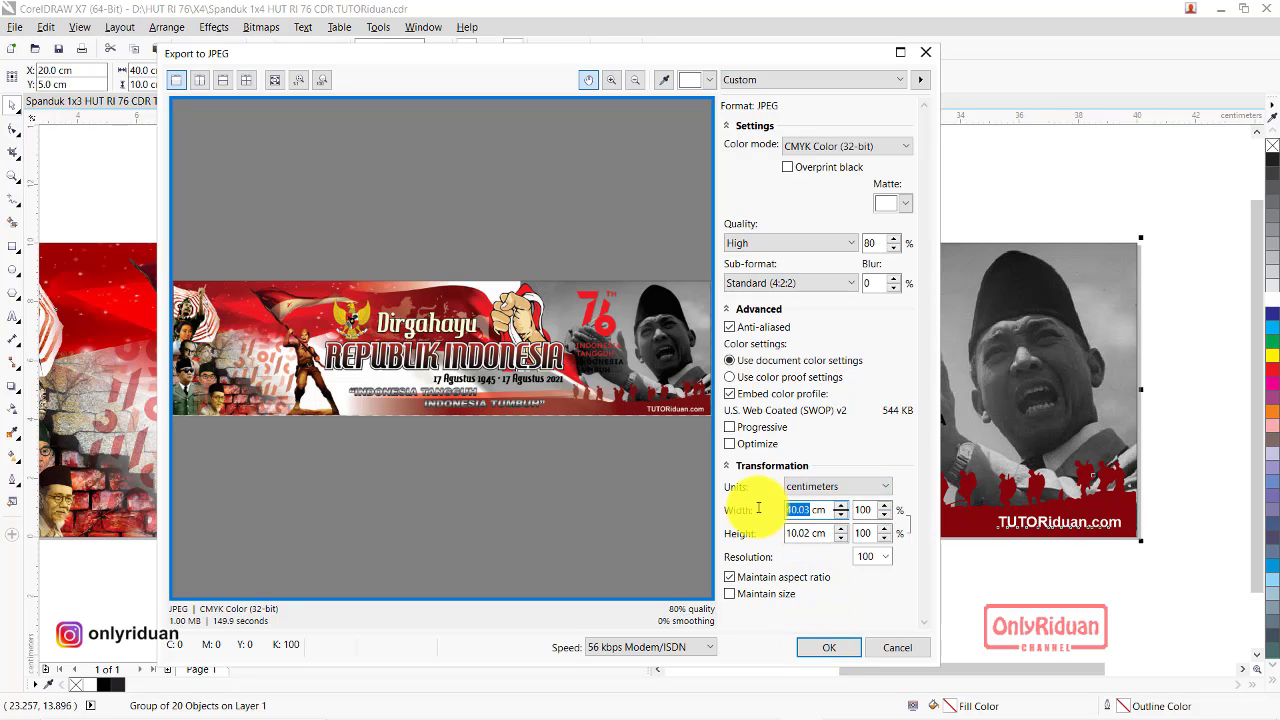
pyautogui.write('400')
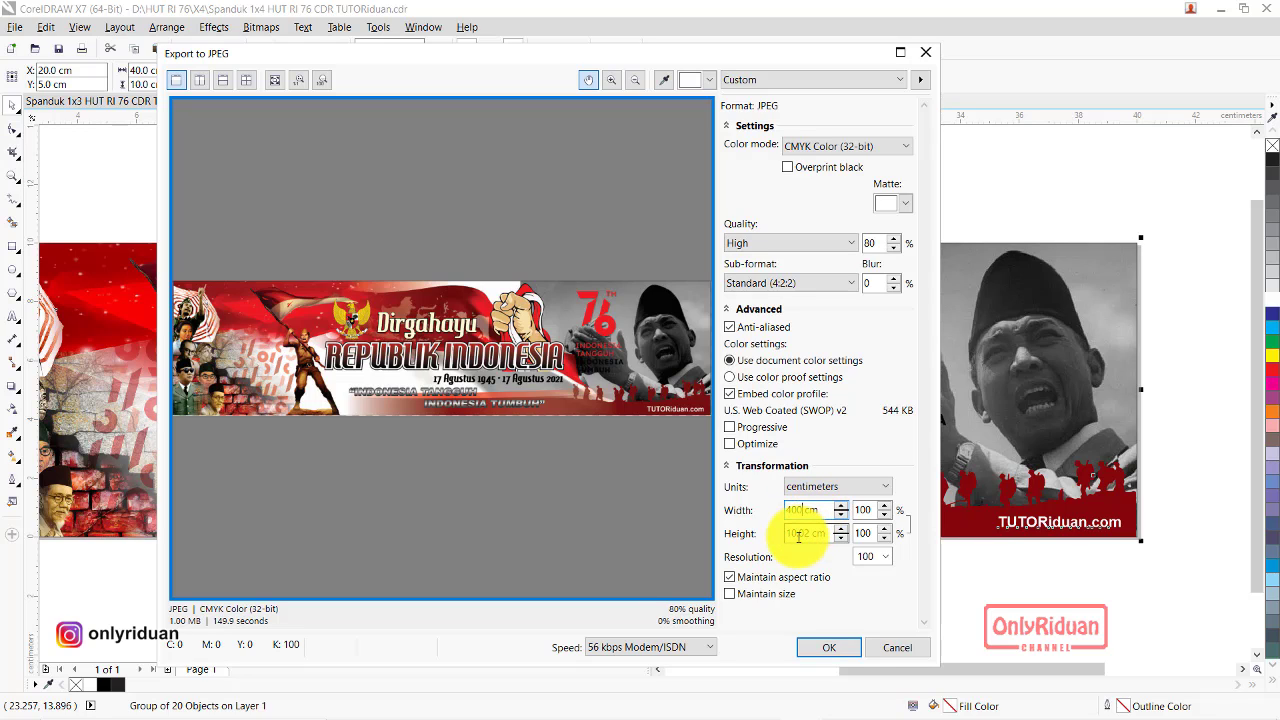
pyautogui.click(803, 533)
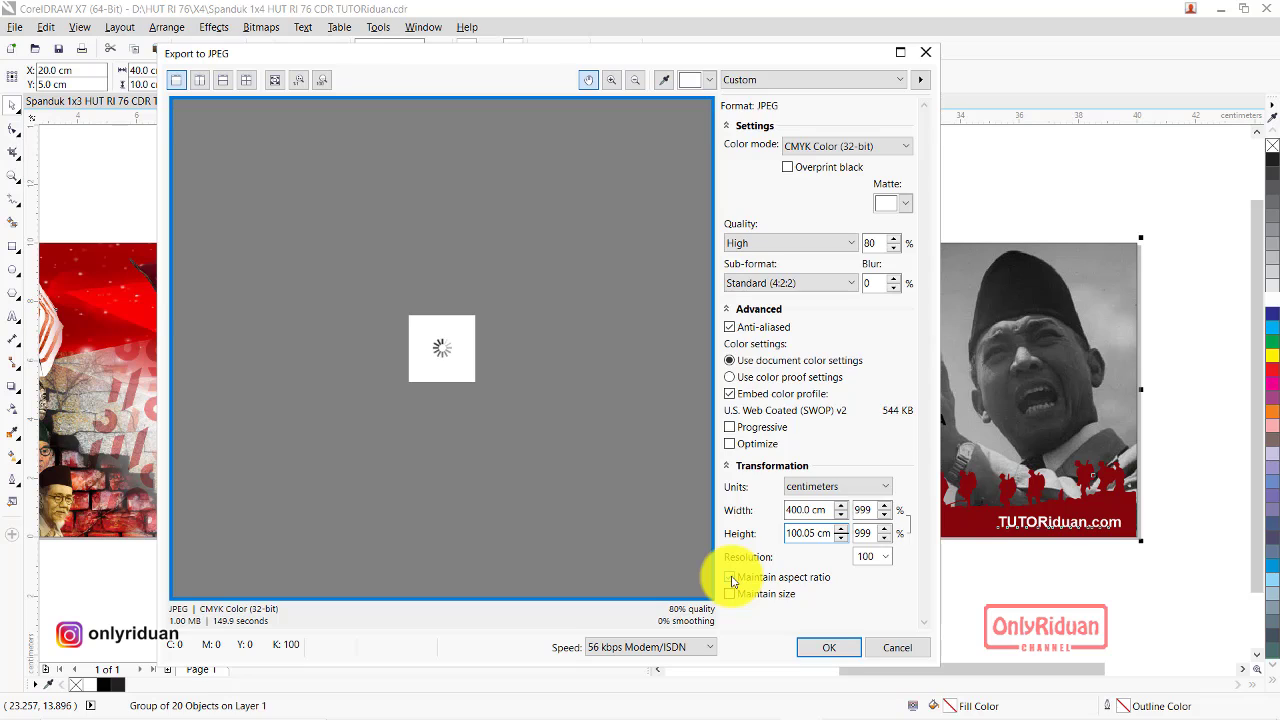
pyautogui.click(731, 580)
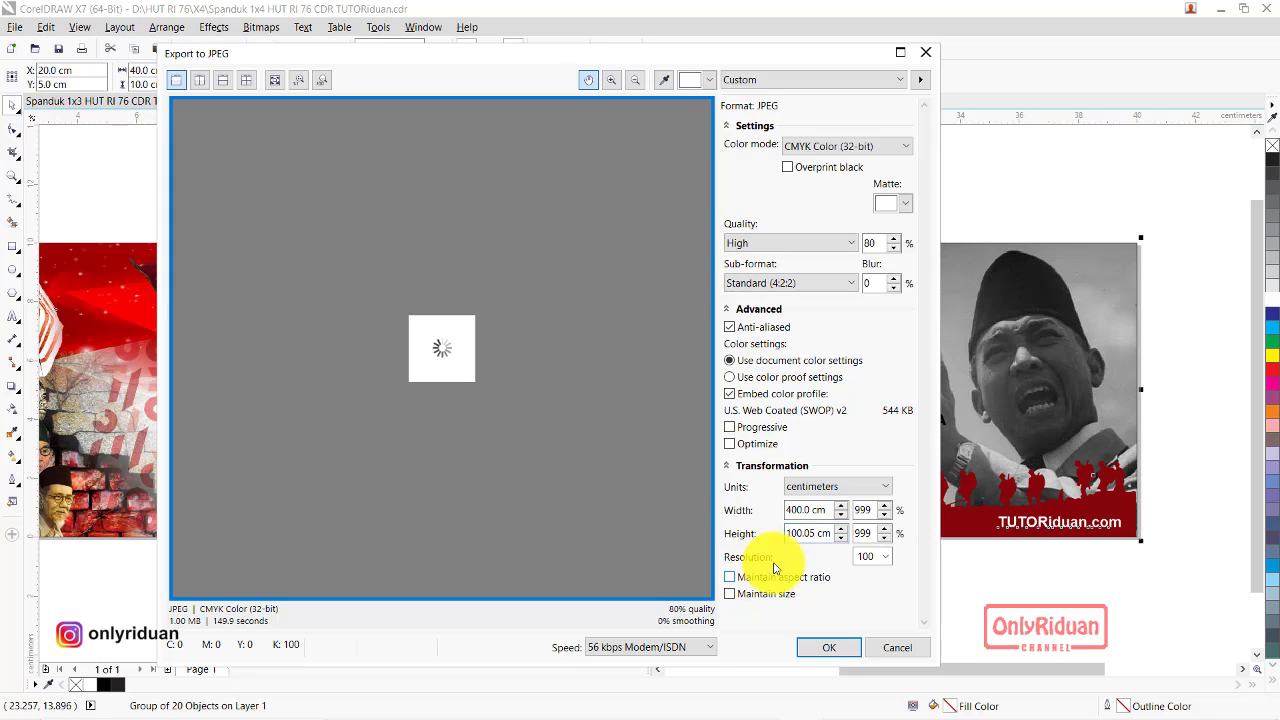
pyautogui.moveTo(815, 533); pyautogui.dragTo(747, 534)
pyautogui.write('1')
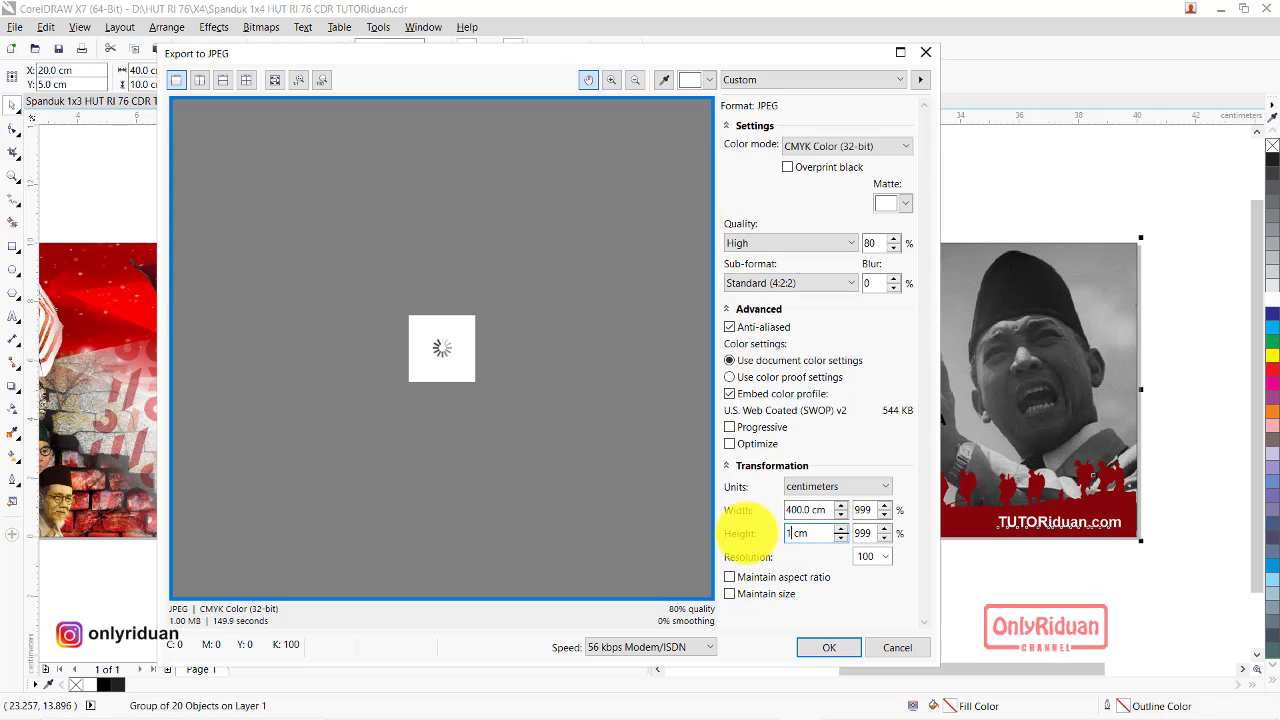
pyautogui.write('00')
pyautogui.click(797, 510)
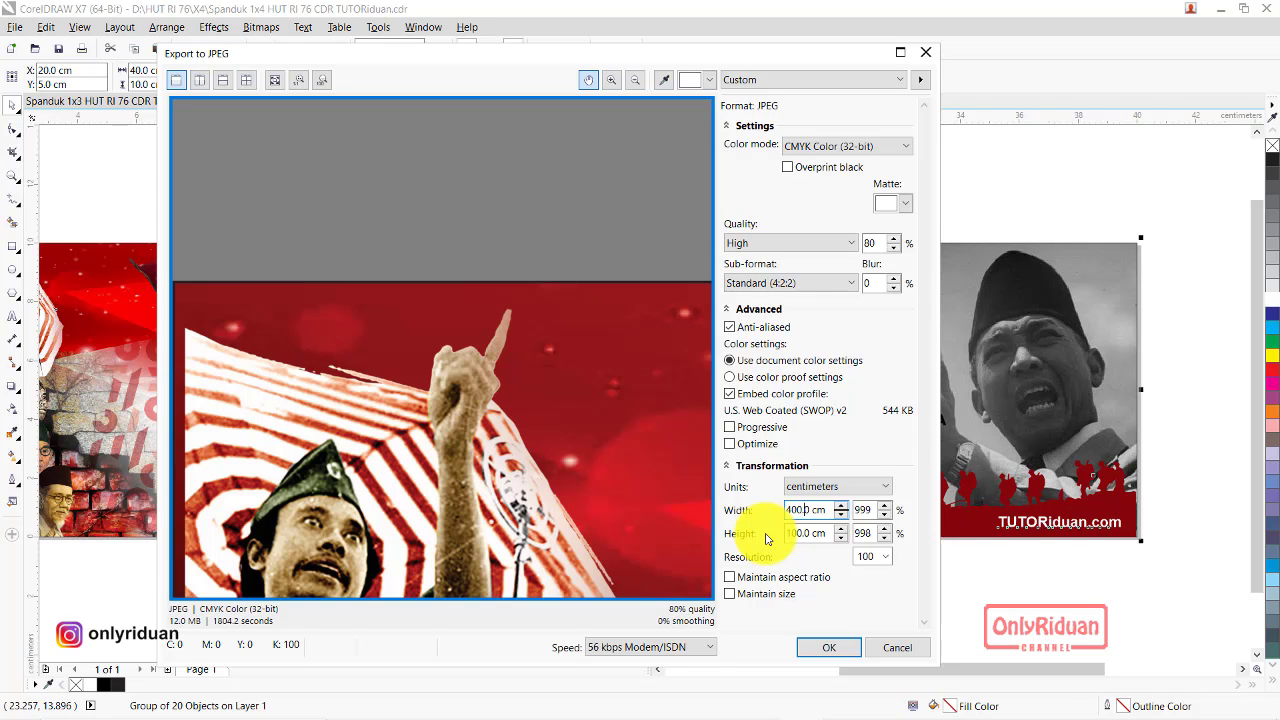
# - Set the export resolution to 96 dpi, check the preview, and export
pyautogui.moveTo(523, 386)
pyautogui.mouseDown()
pyautogui.moveTo(378, 249)
pyautogui.moveTo(471, 337)
pyautogui.moveTo(366, 337)
pyautogui.mouseUp()
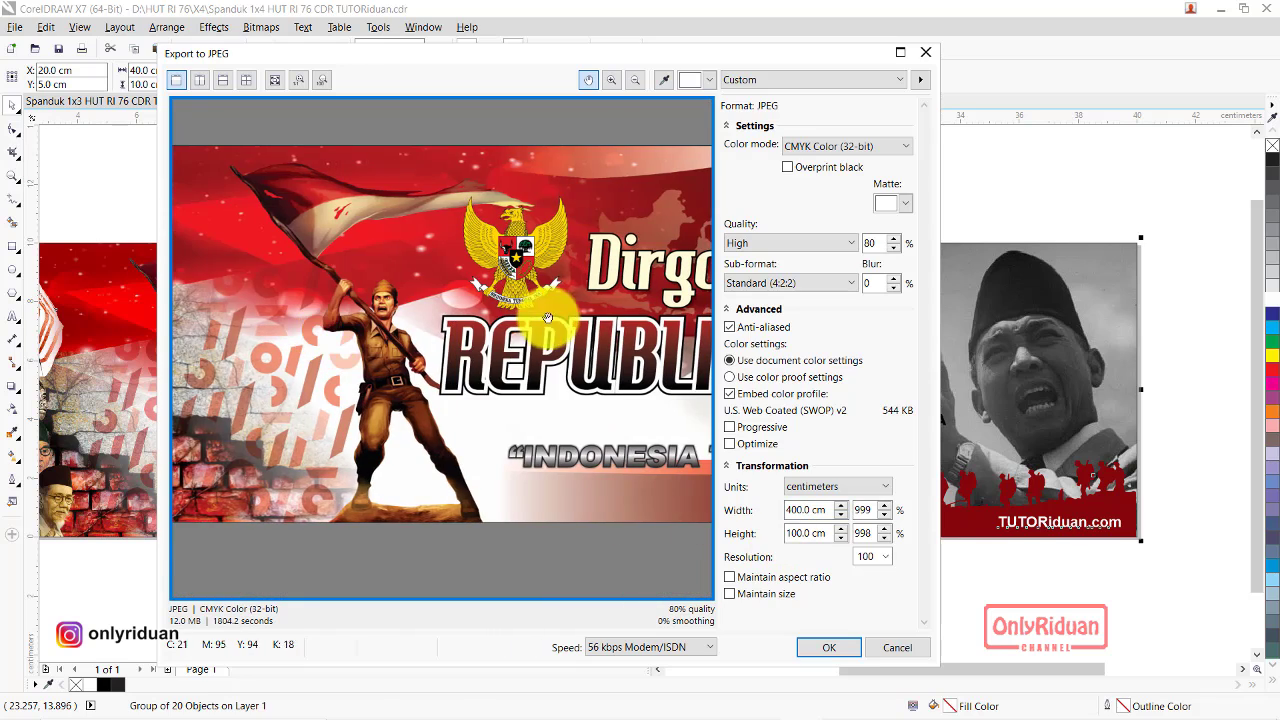
pyautogui.moveTo(548, 318); pyautogui.dragTo(230, 335)
pyautogui.moveTo(700, 340)
pyautogui.mouseDown()
pyautogui.moveTo(491, 343)
pyautogui.moveTo(296, 373)
pyautogui.mouseUp()
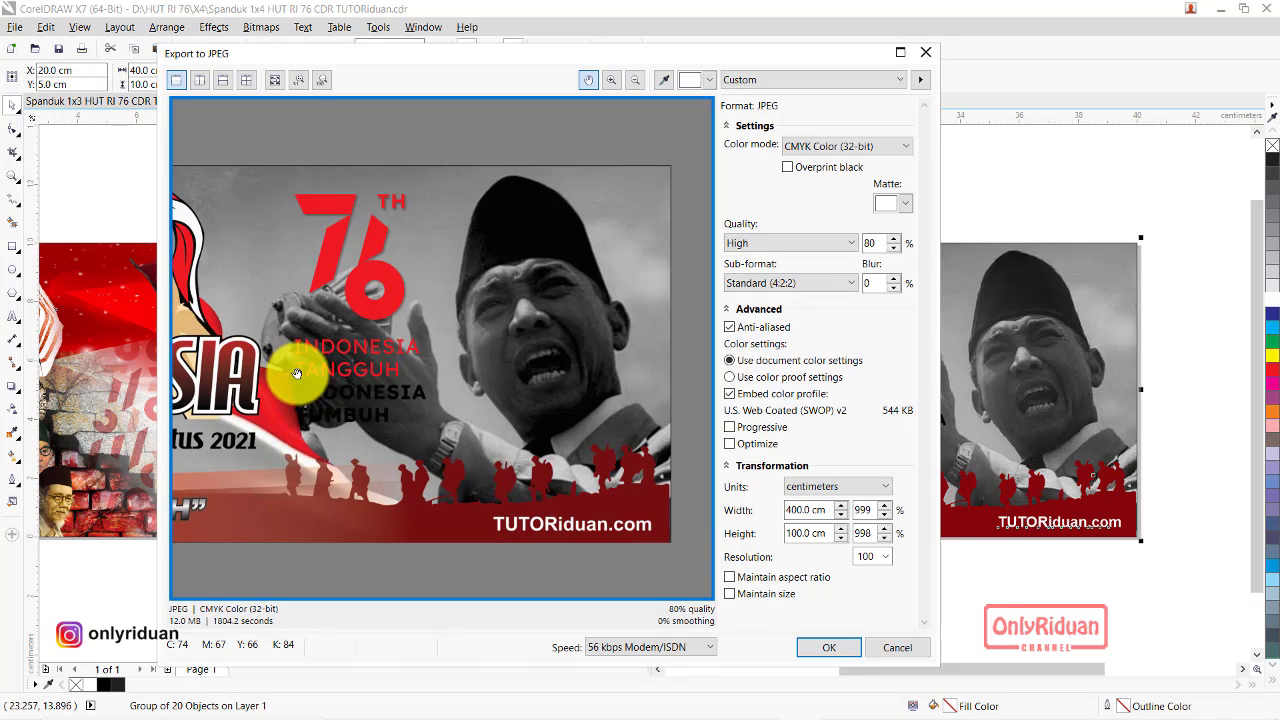
pyautogui.click(886, 558)
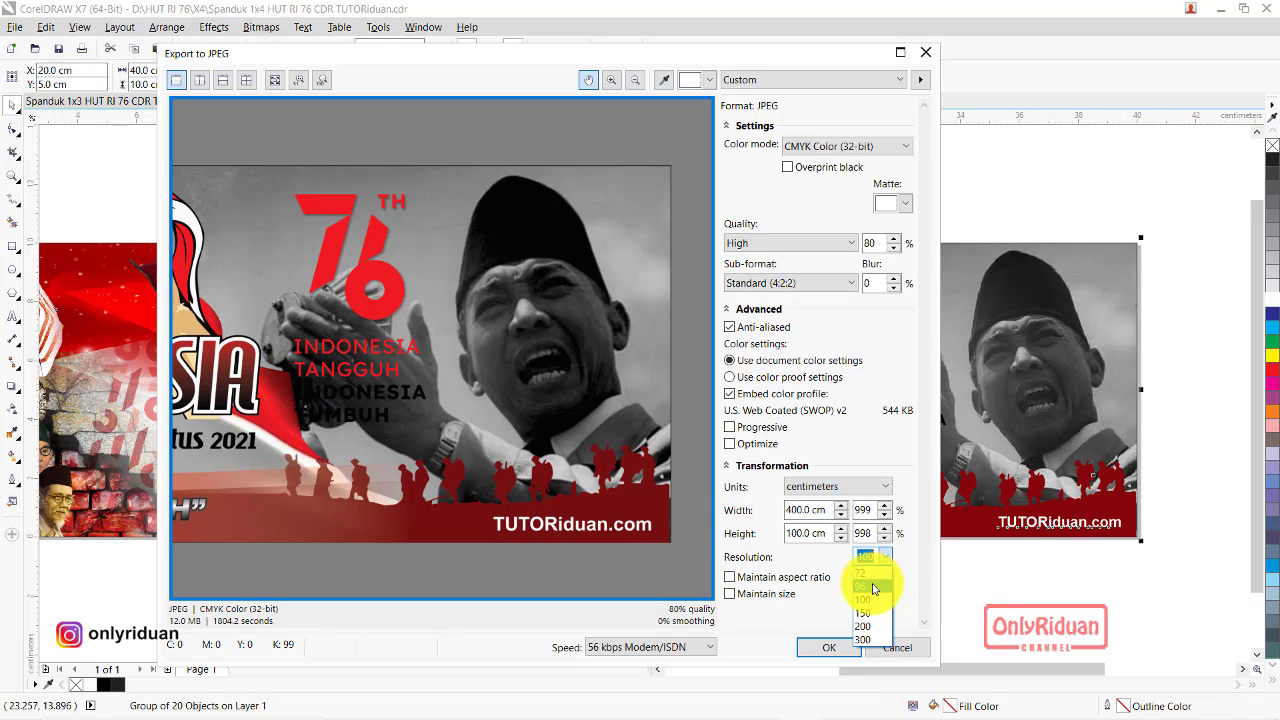
pyautogui.click(872, 587)
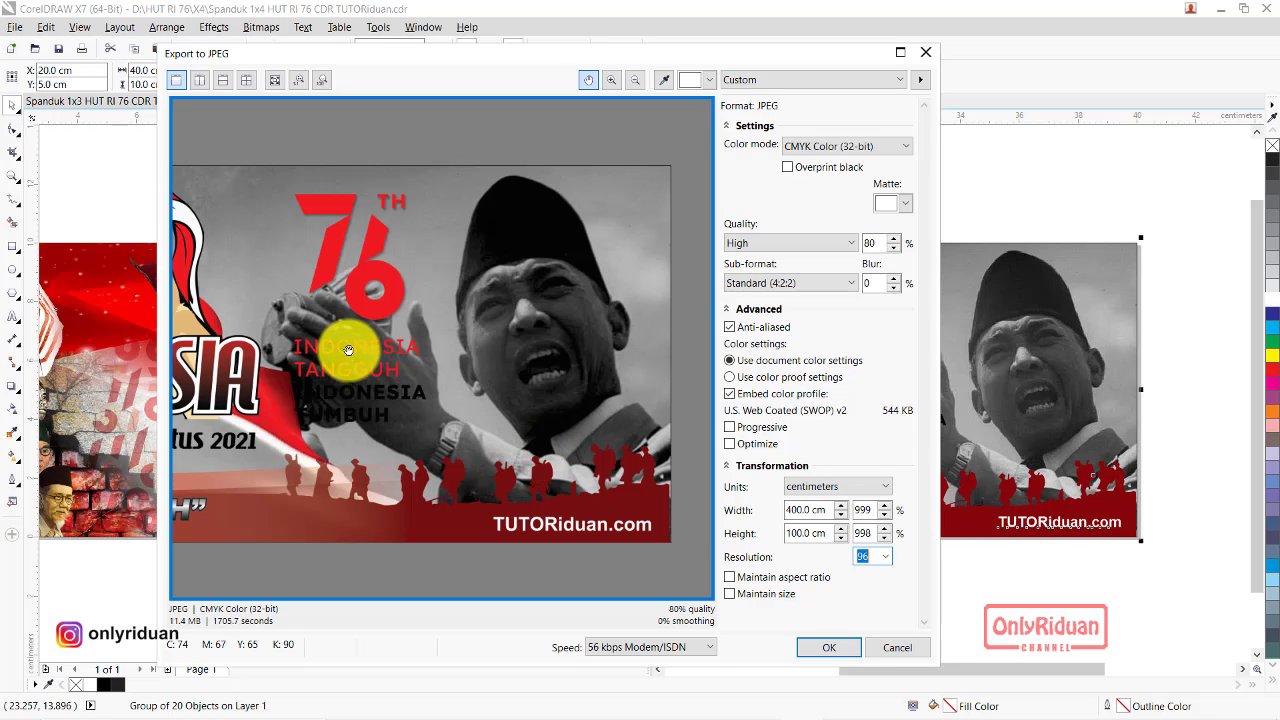
pyautogui.moveTo(337, 349); pyautogui.dragTo(586, 323)
pyautogui.moveTo(340, 340); pyautogui.dragTo(543, 337)
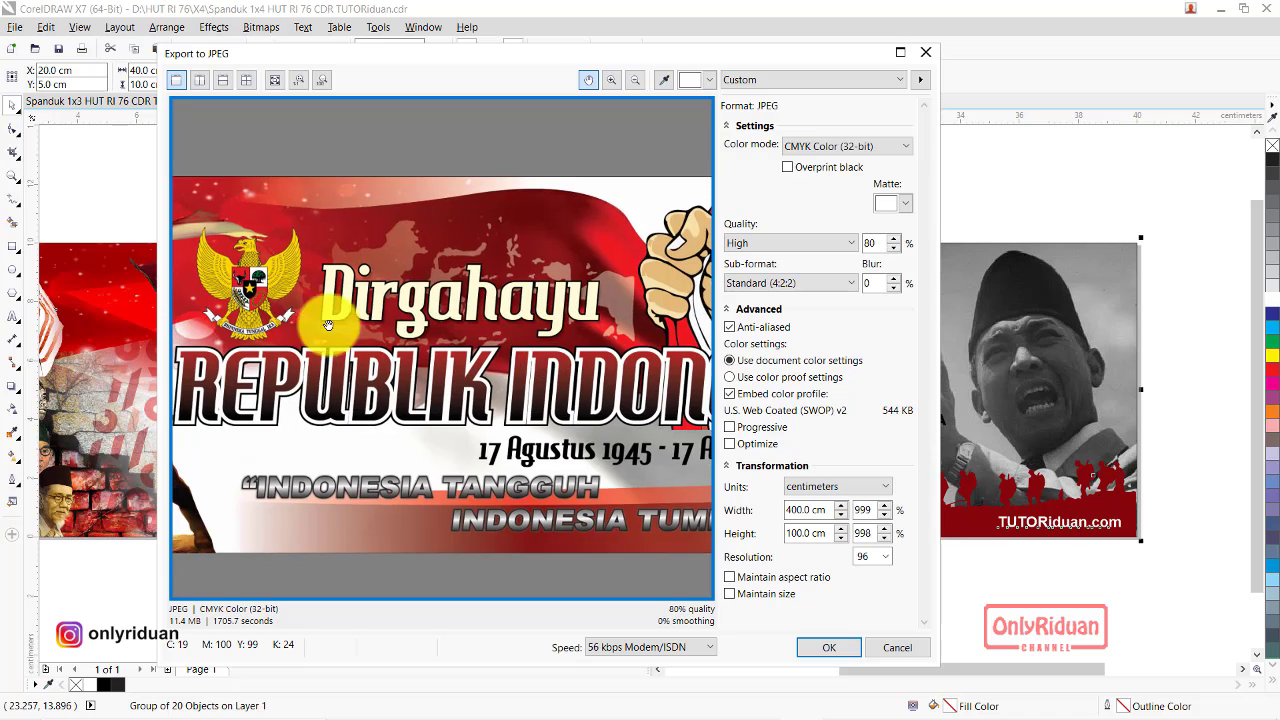
pyautogui.moveTo(337, 320)
pyautogui.mouseDown()
pyautogui.moveTo(514, 343)
pyautogui.moveTo(318, 350)
pyautogui.moveTo(511, 383)
pyautogui.mouseUp()
pyautogui.scroll(-2, 484, 337)
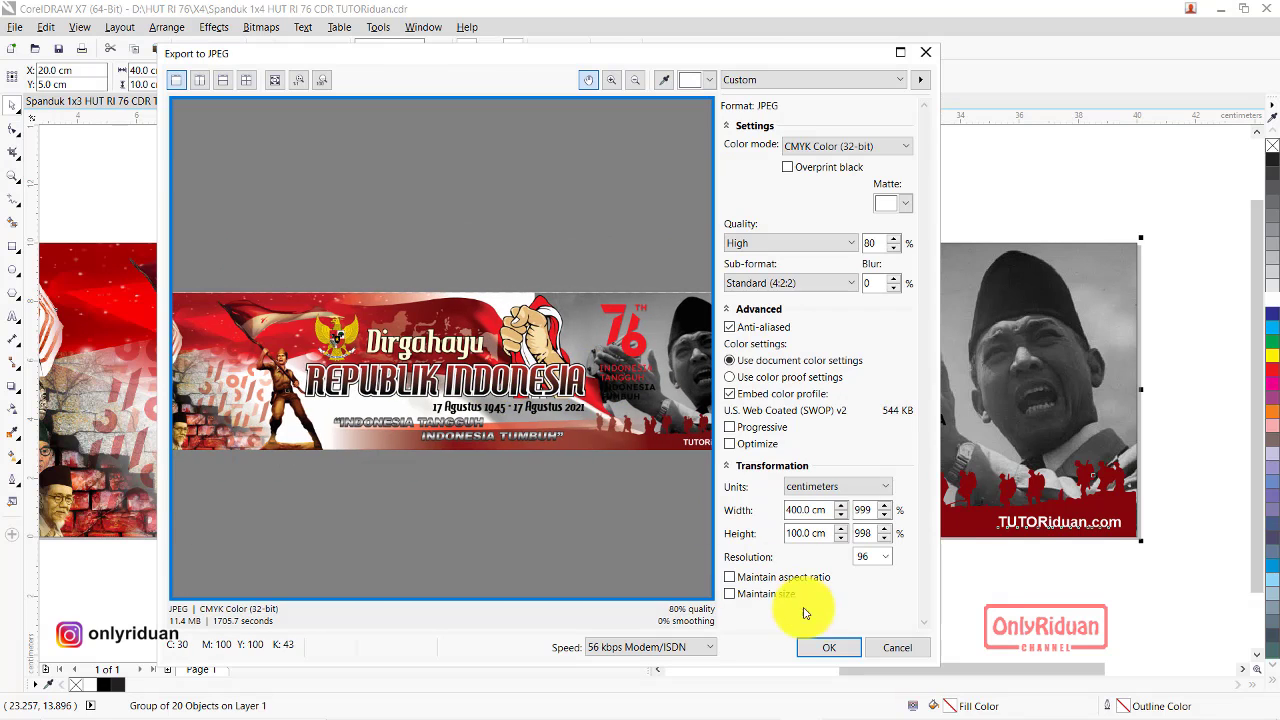
pyautogui.click(829, 648)
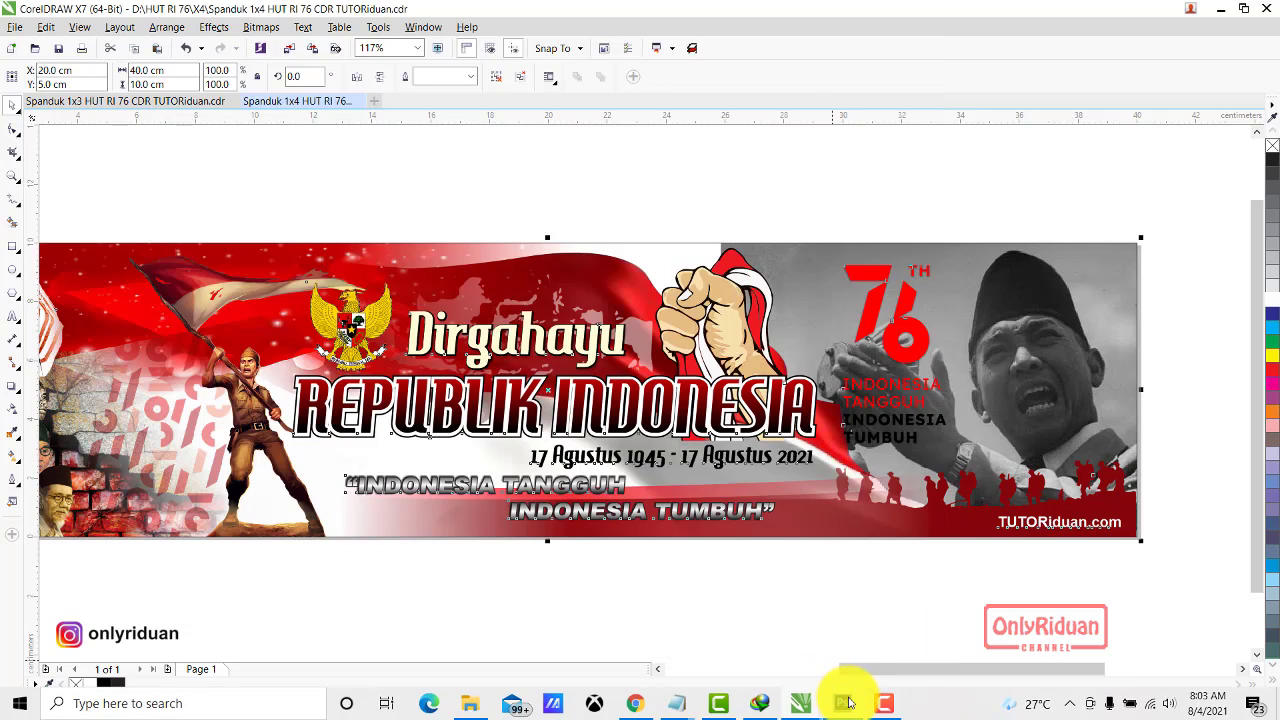
# - Resize the Photoshop banner to 400 × 100 cm at 96 resolution and fit it on screen
pyautogui.click(846, 703)
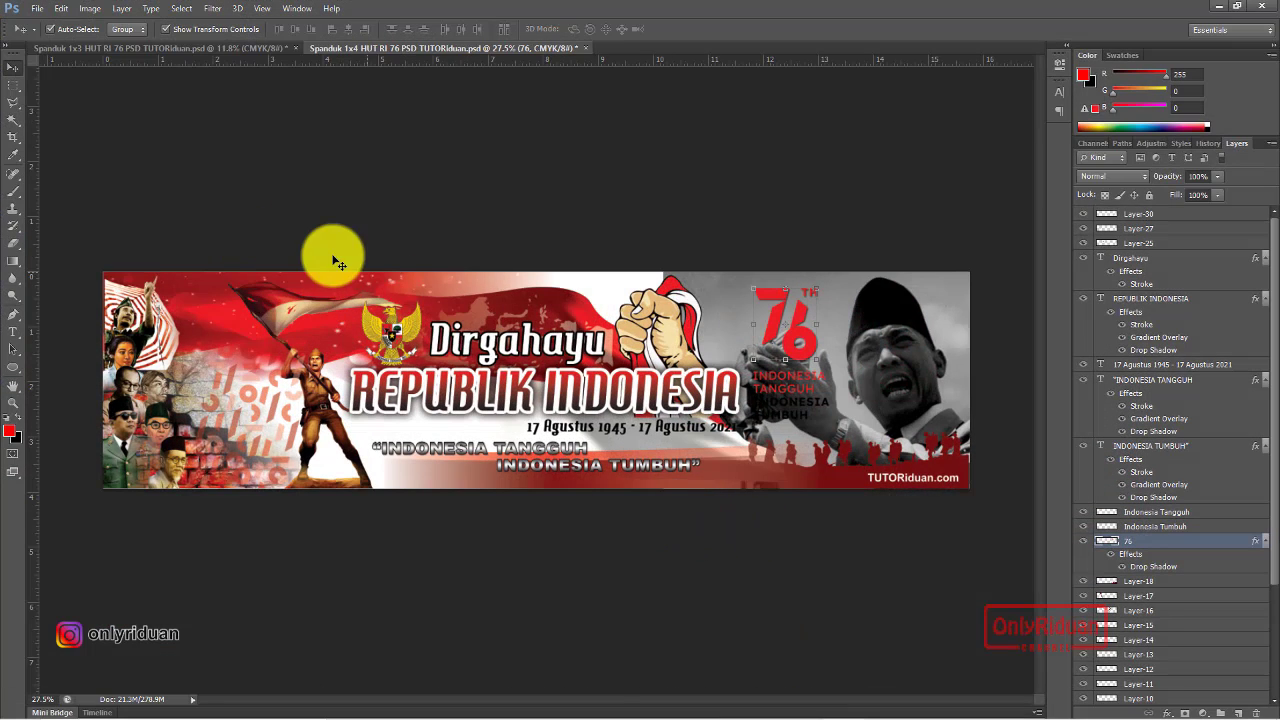
pyautogui.click(90, 8)
pyautogui.click(114, 128)
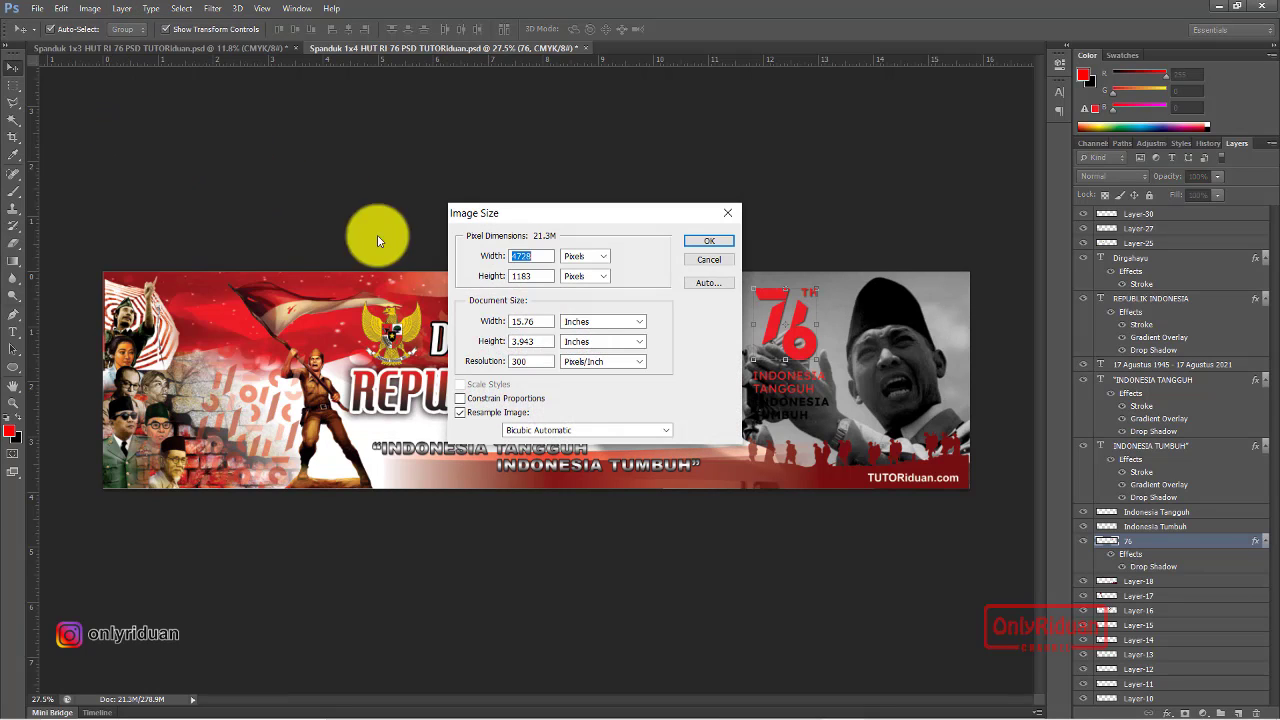
pyautogui.click(490, 362)
pyautogui.write('9')
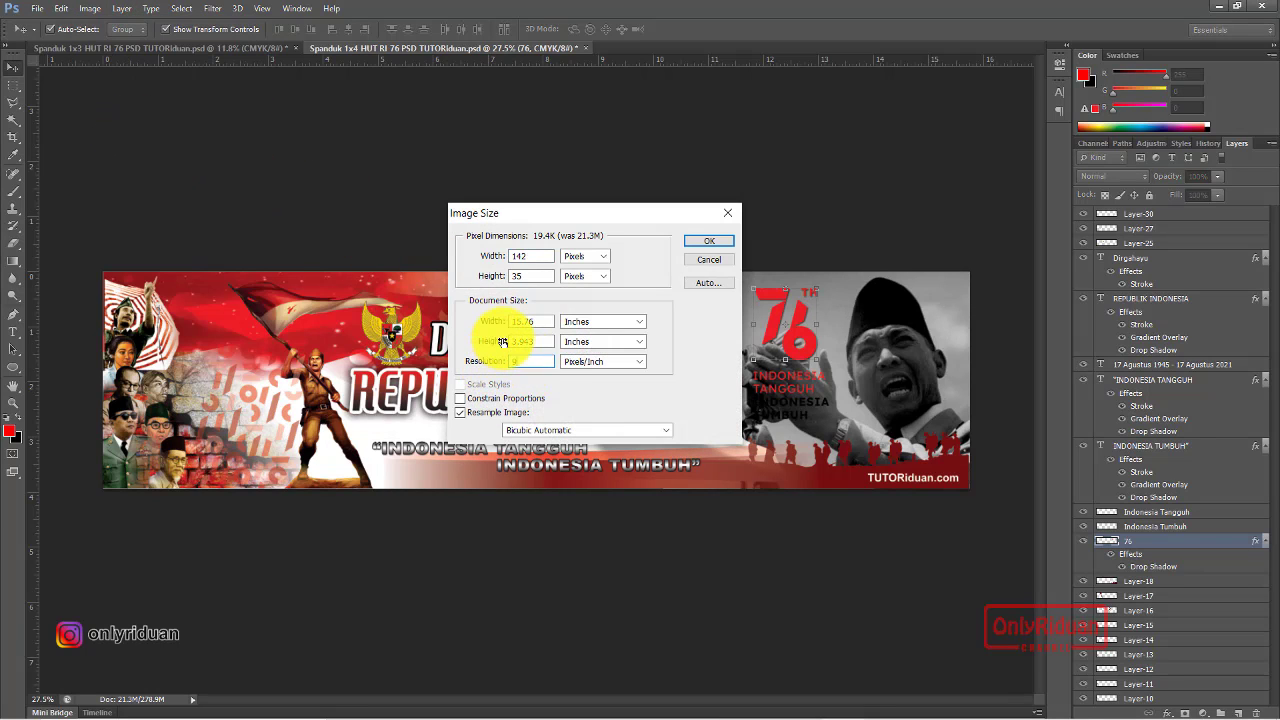
pyautogui.write('6')
pyautogui.click(575, 321)
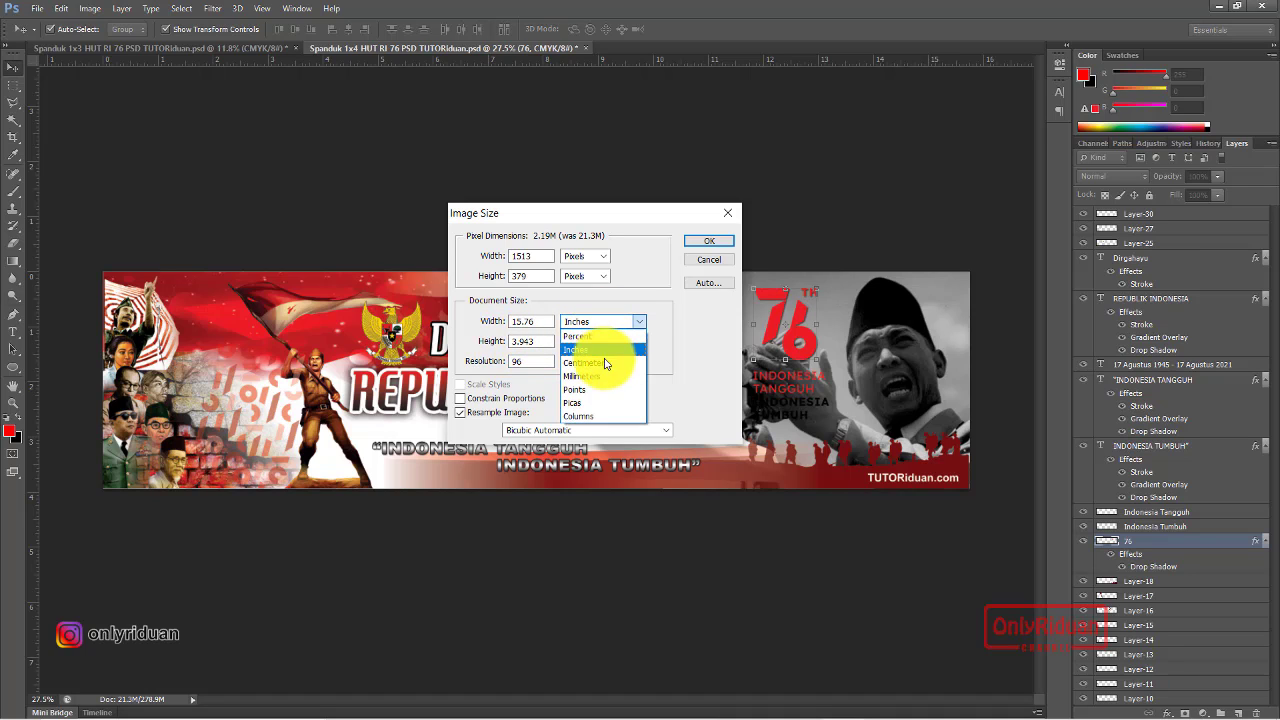
pyautogui.click(605, 363)
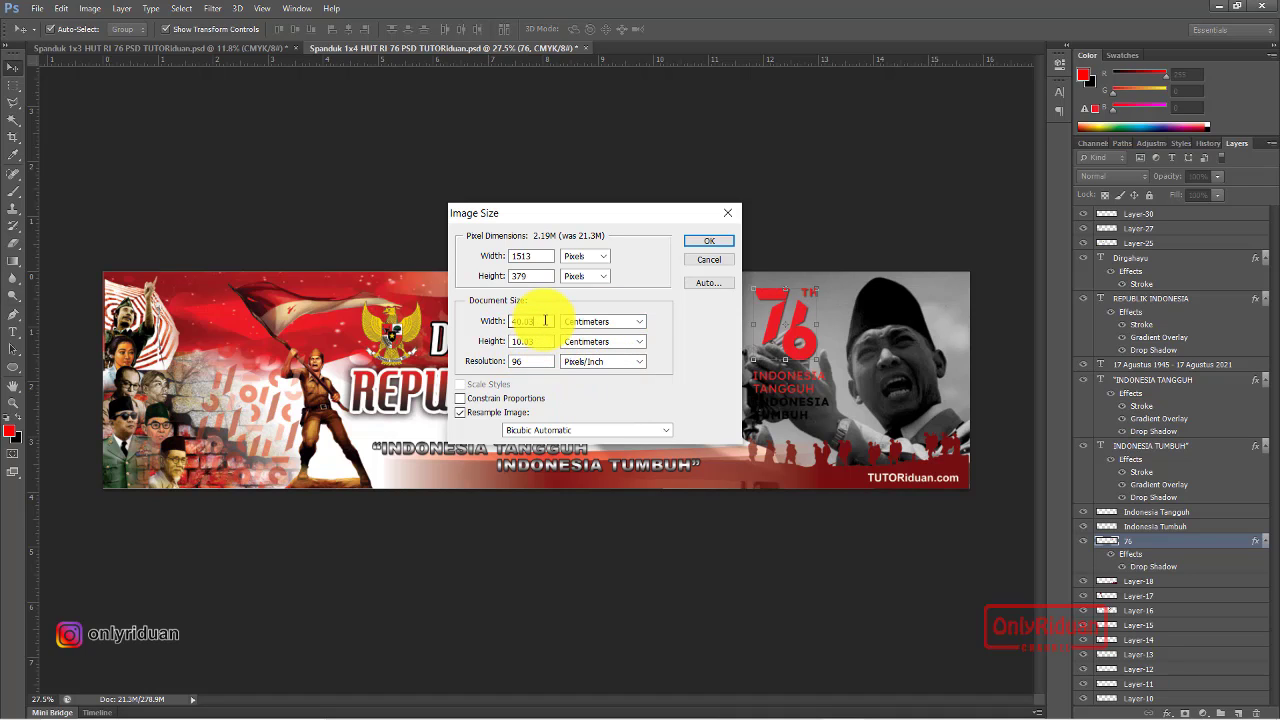
pyautogui.doubleClick(545, 320)
pyautogui.write('40')
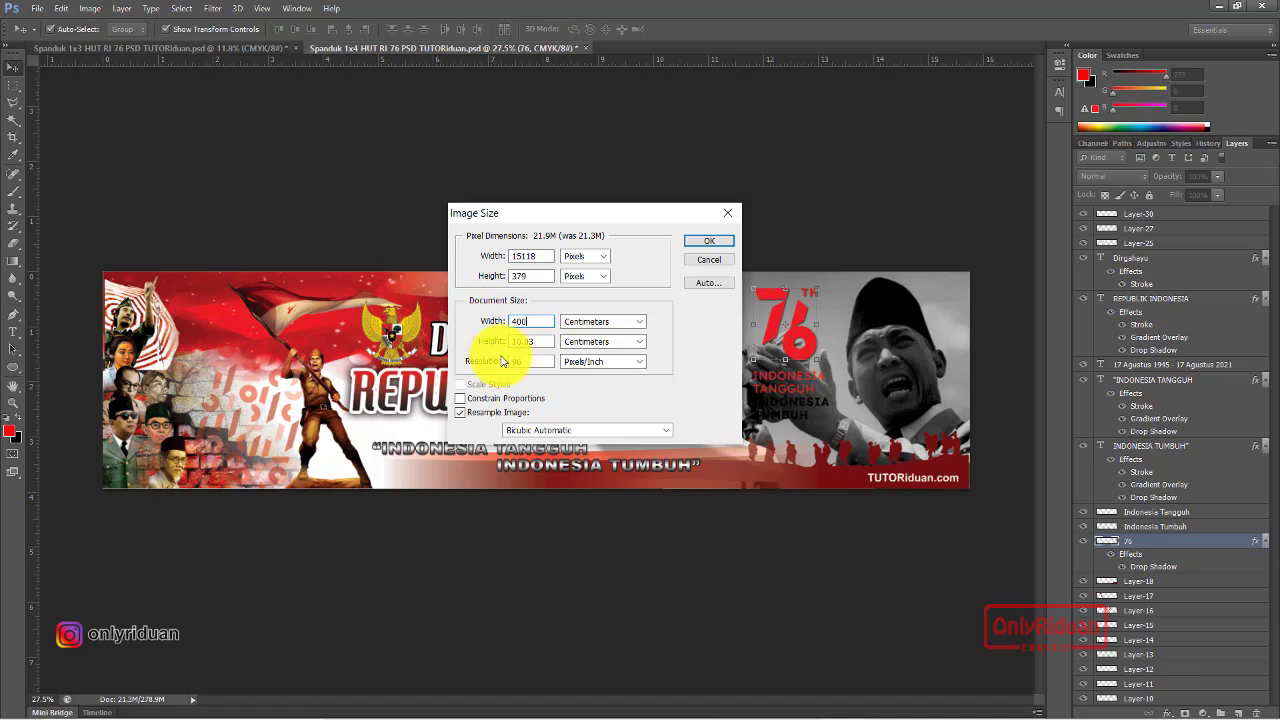
pyautogui.write('0')
pyautogui.press('Tab')
pyautogui.write('100')
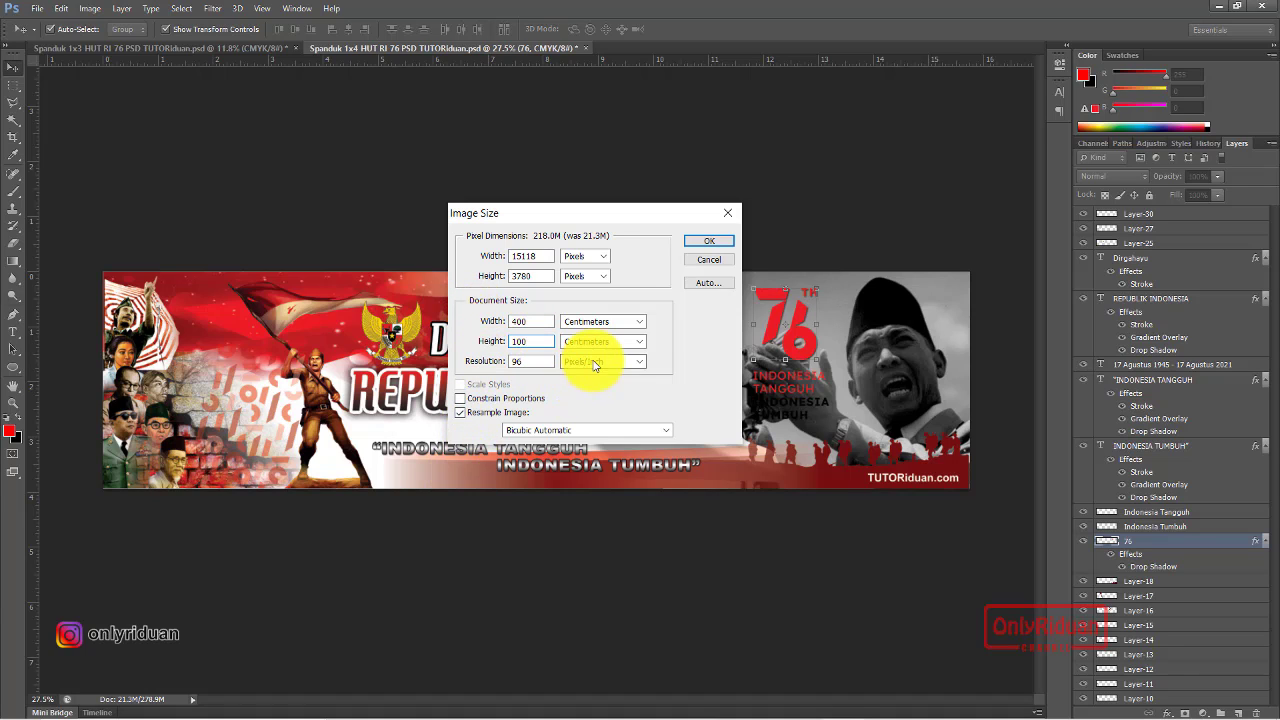
pyautogui.click(708, 241)
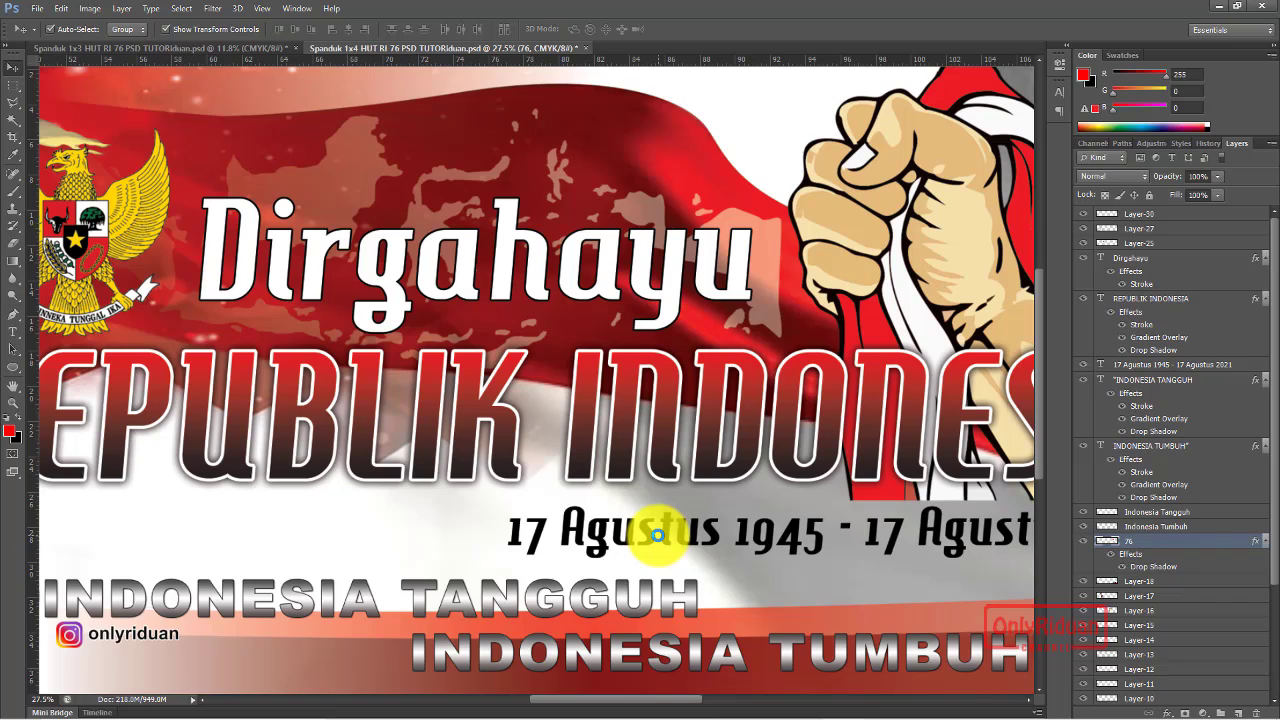
pyautogui.hotkey('ctrl', '0')
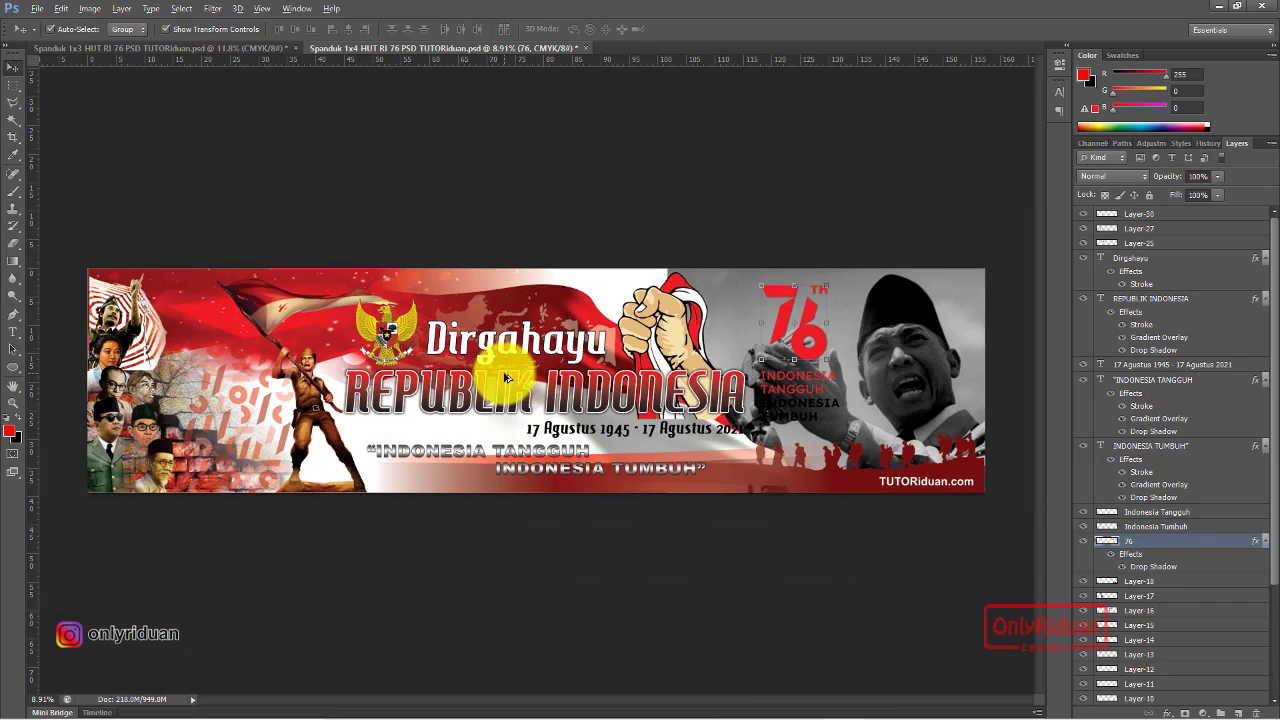
pyautogui.hotkey('ctrl', '0')
# - Save the banner as Spanduk 1x4m 1 Lembar MA in the CETAK\Photoshop folder
pyautogui.click(40, 9)
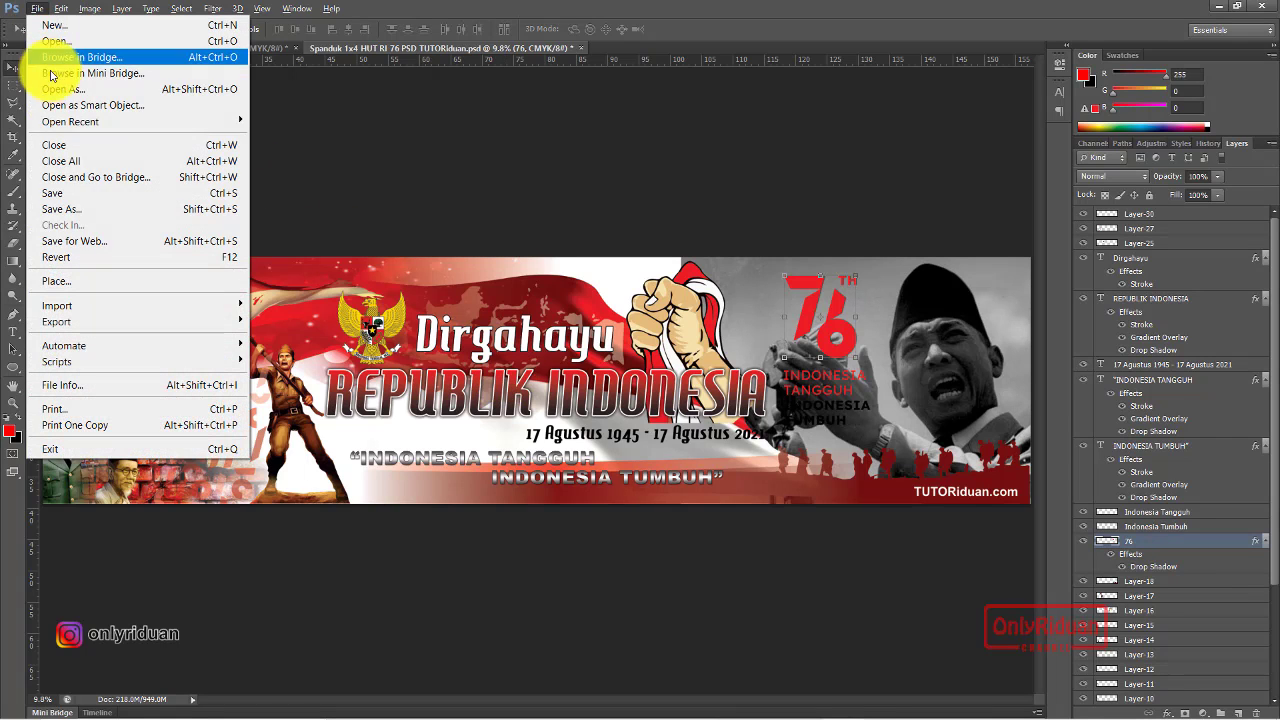
pyautogui.click(63, 206)
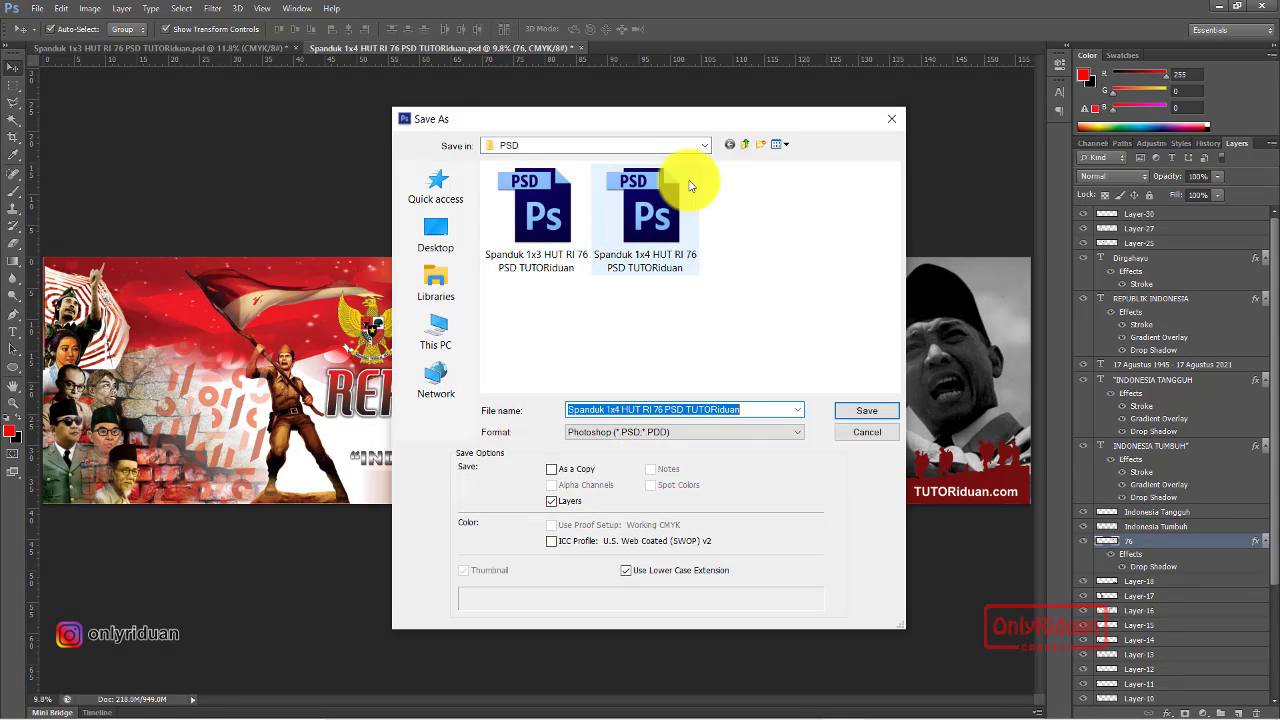
pyautogui.click(745, 144)
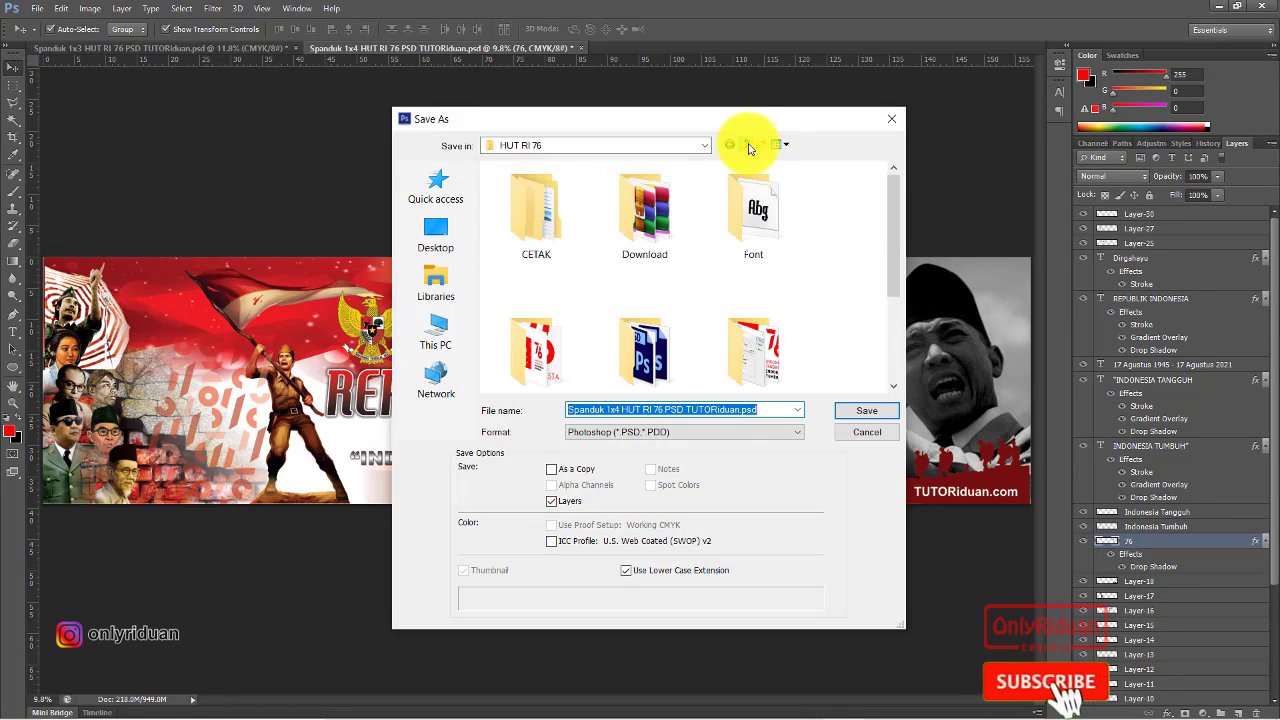
pyautogui.doubleClick(516, 205)
pyautogui.doubleClick(509, 205)
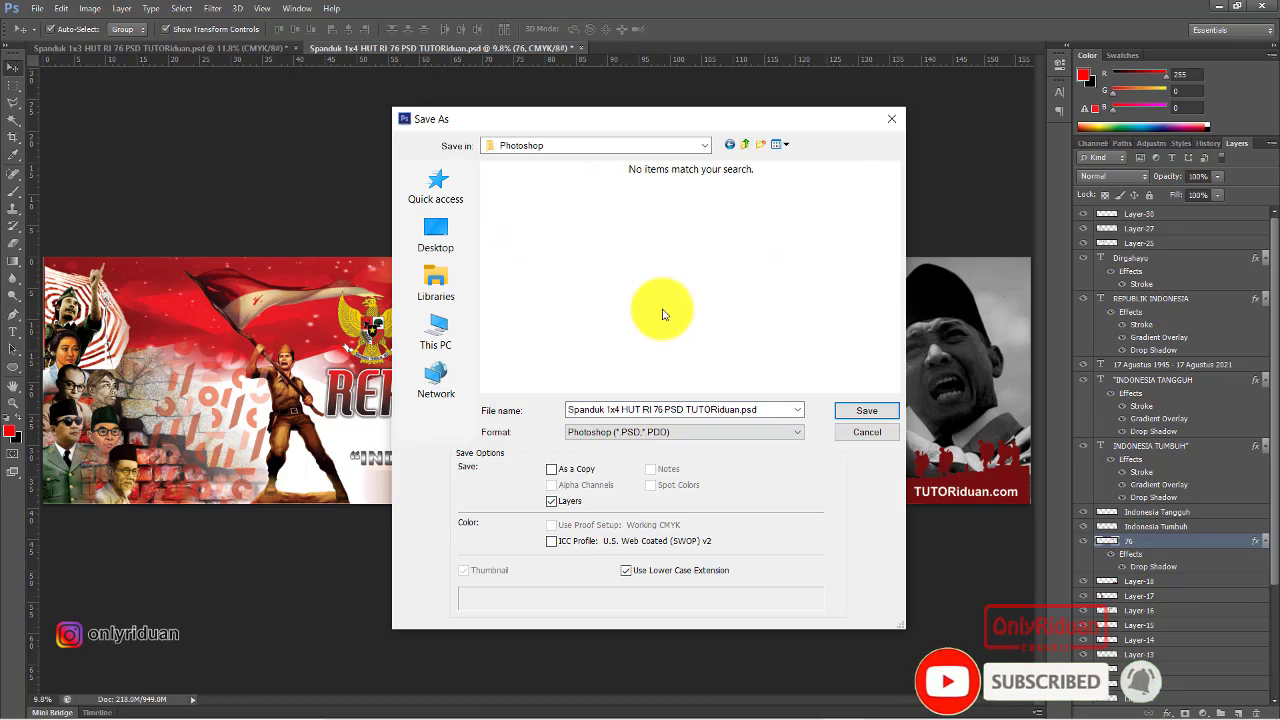
pyautogui.click(766, 409)
pyautogui.doubleClick(716, 410)
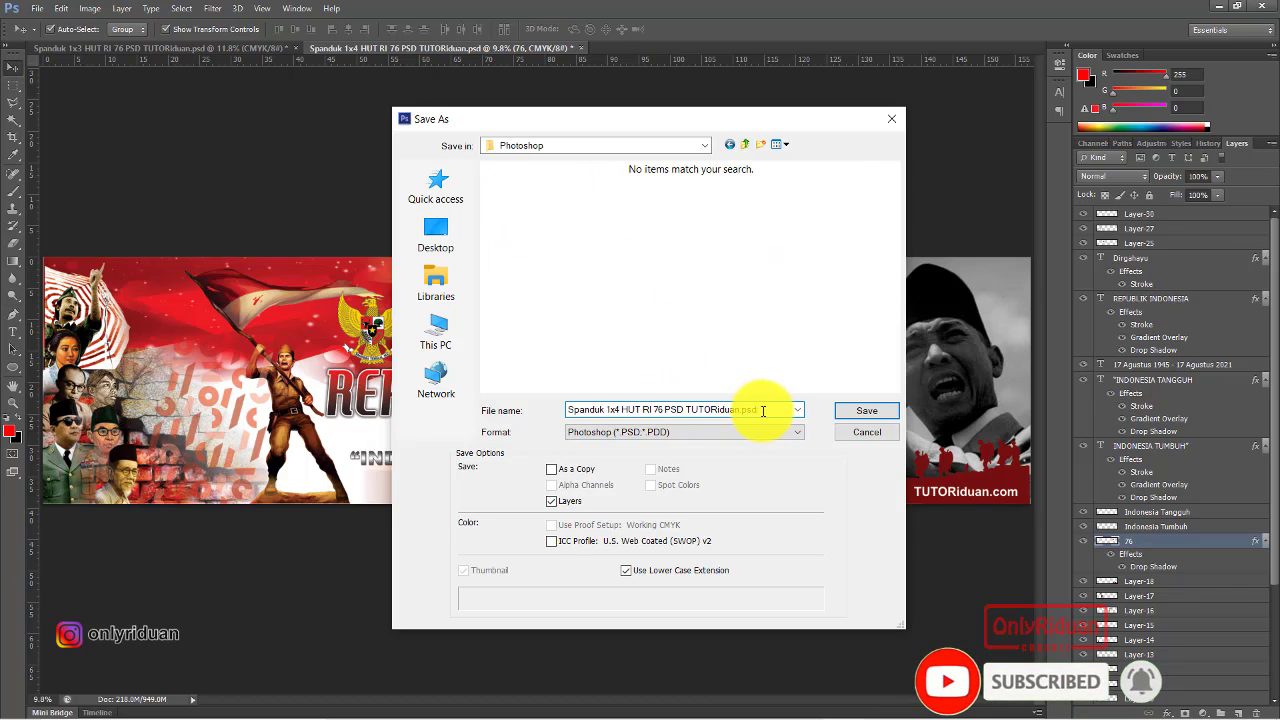
pyautogui.moveTo(763, 409); pyautogui.dragTo(622, 410)
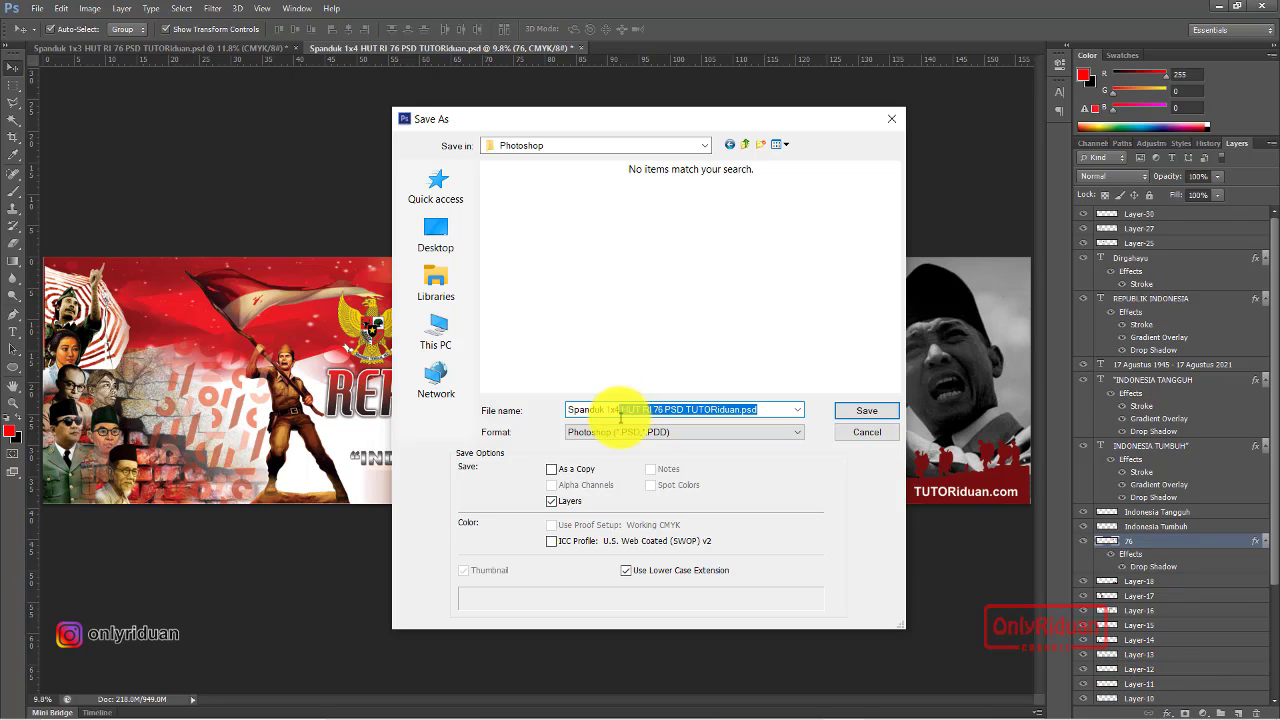
pyautogui.write('m 1 Lembar MA')
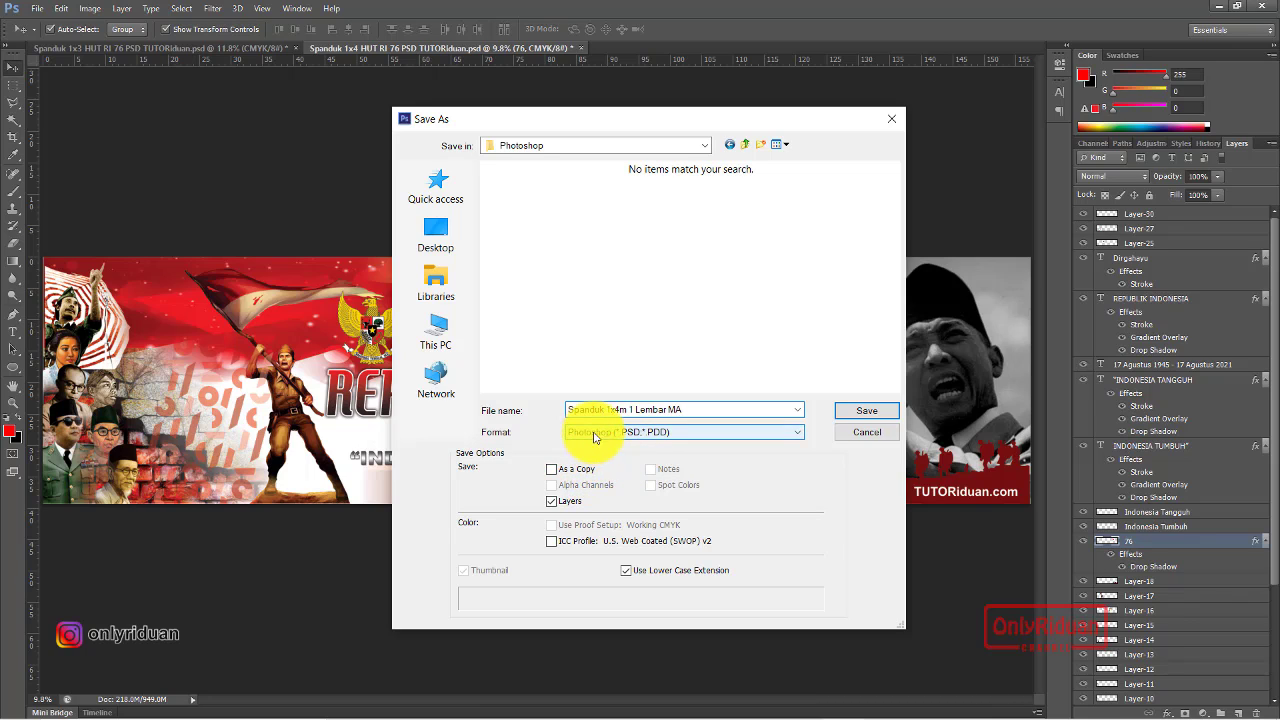
pyautogui.moveTo(628, 410); pyautogui.dragTo(688, 410)
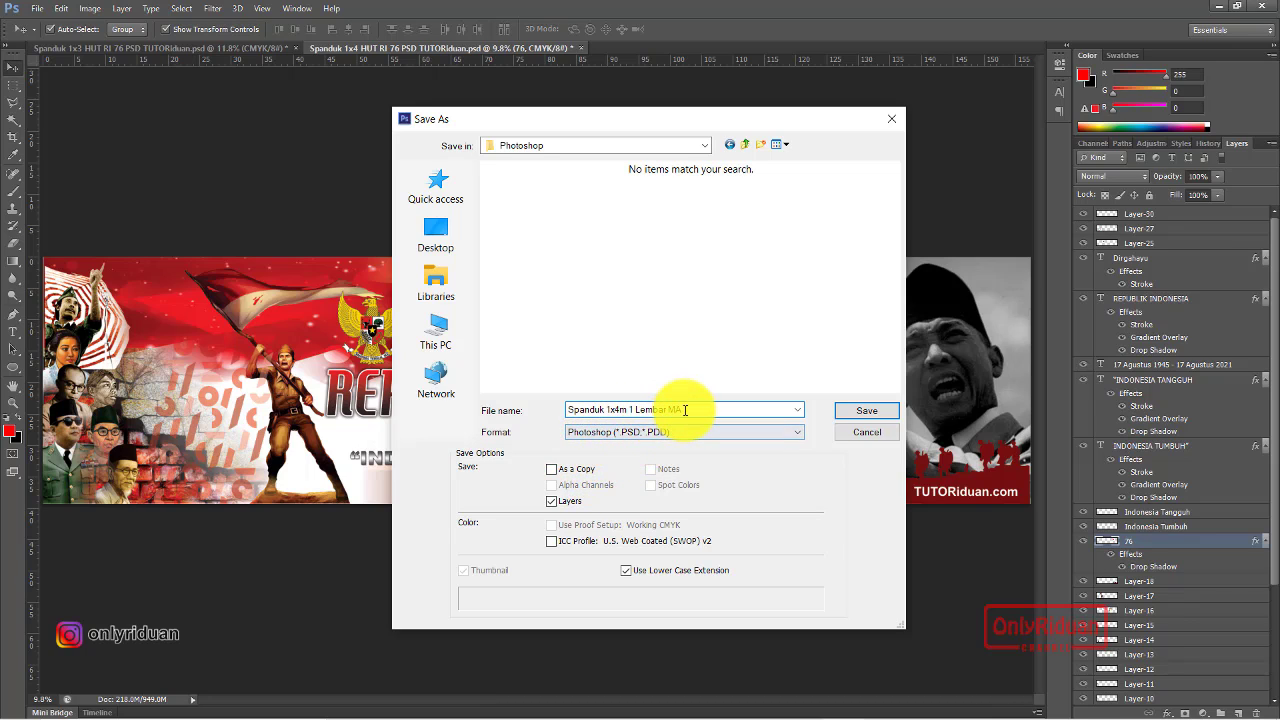
# - Save it in JPEG format at Maximum quality
pyautogui.click(655, 433)
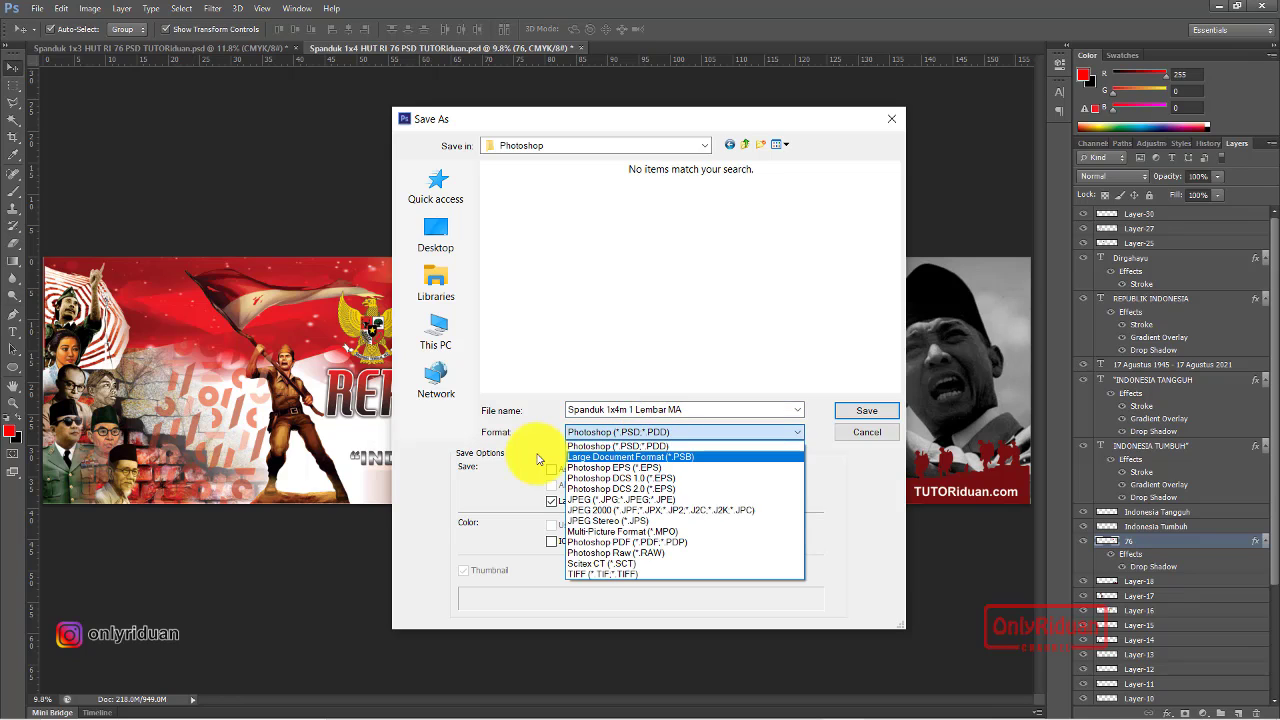
pyautogui.click(620, 499)
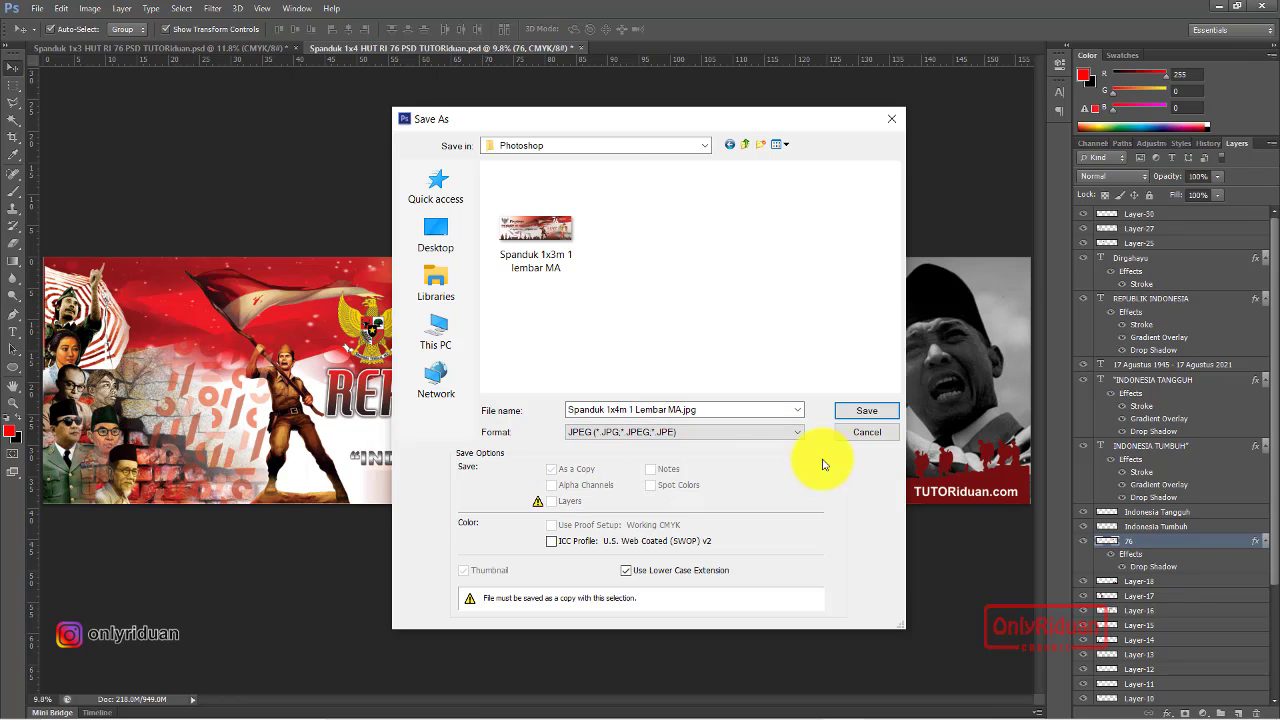
pyautogui.click(864, 414)
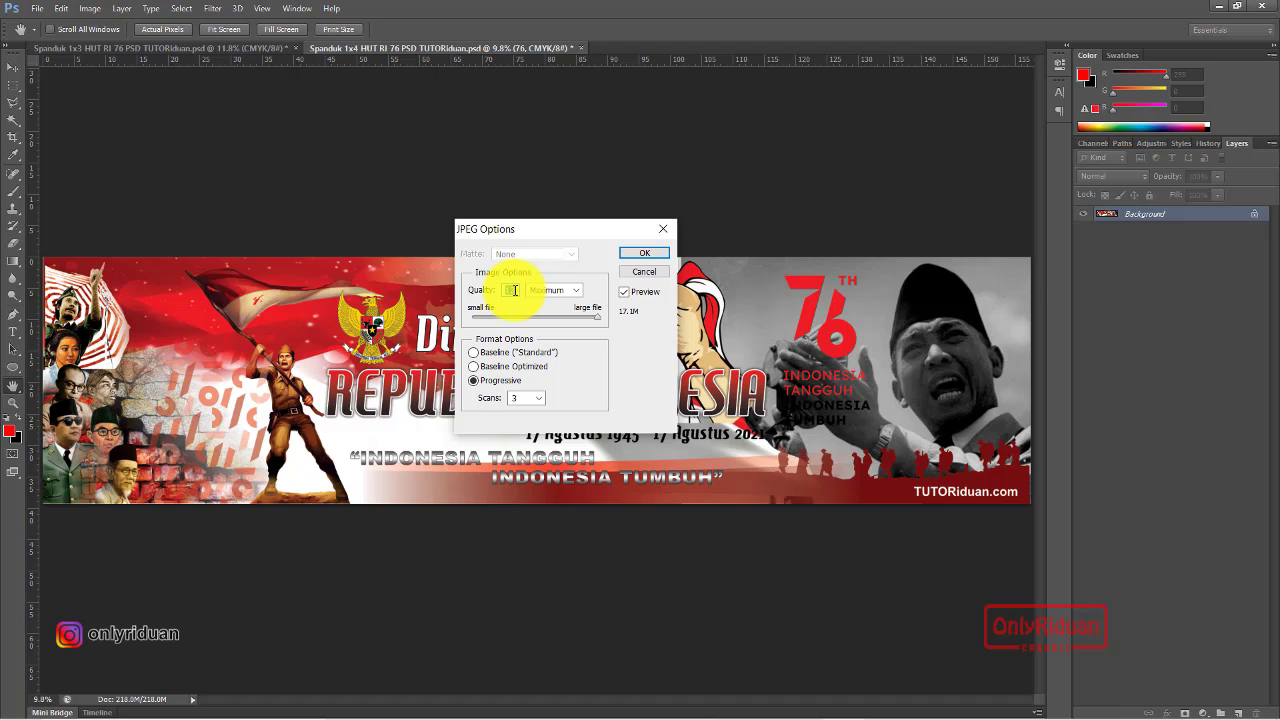
pyautogui.moveTo(515, 290); pyautogui.dragTo(474, 296)
pyautogui.write('10')
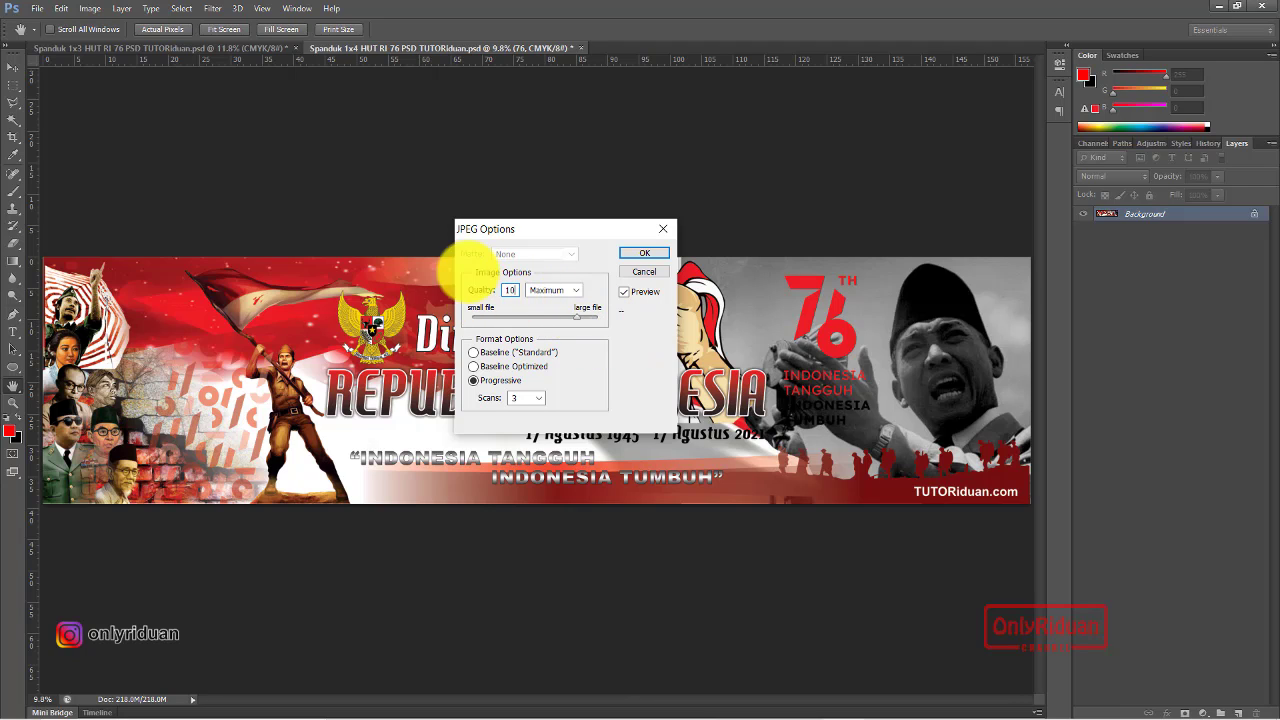
pyautogui.press('Return')
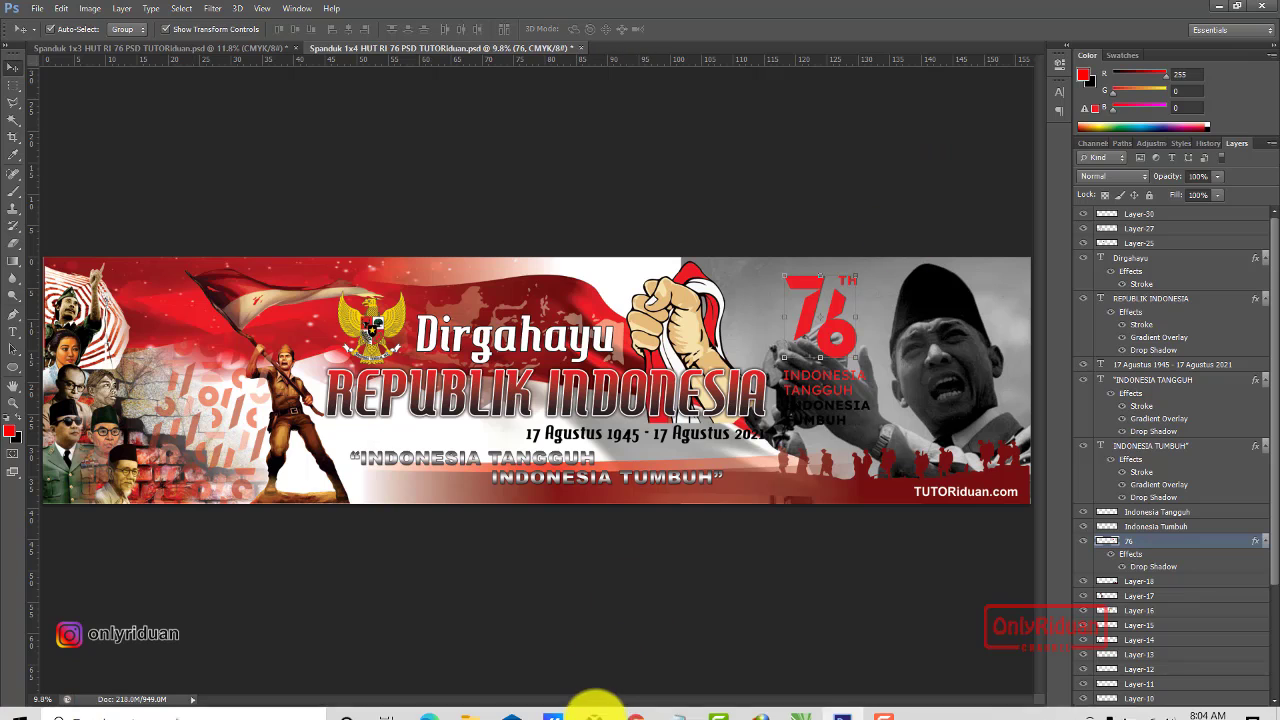
pyautogui.click(472, 710)
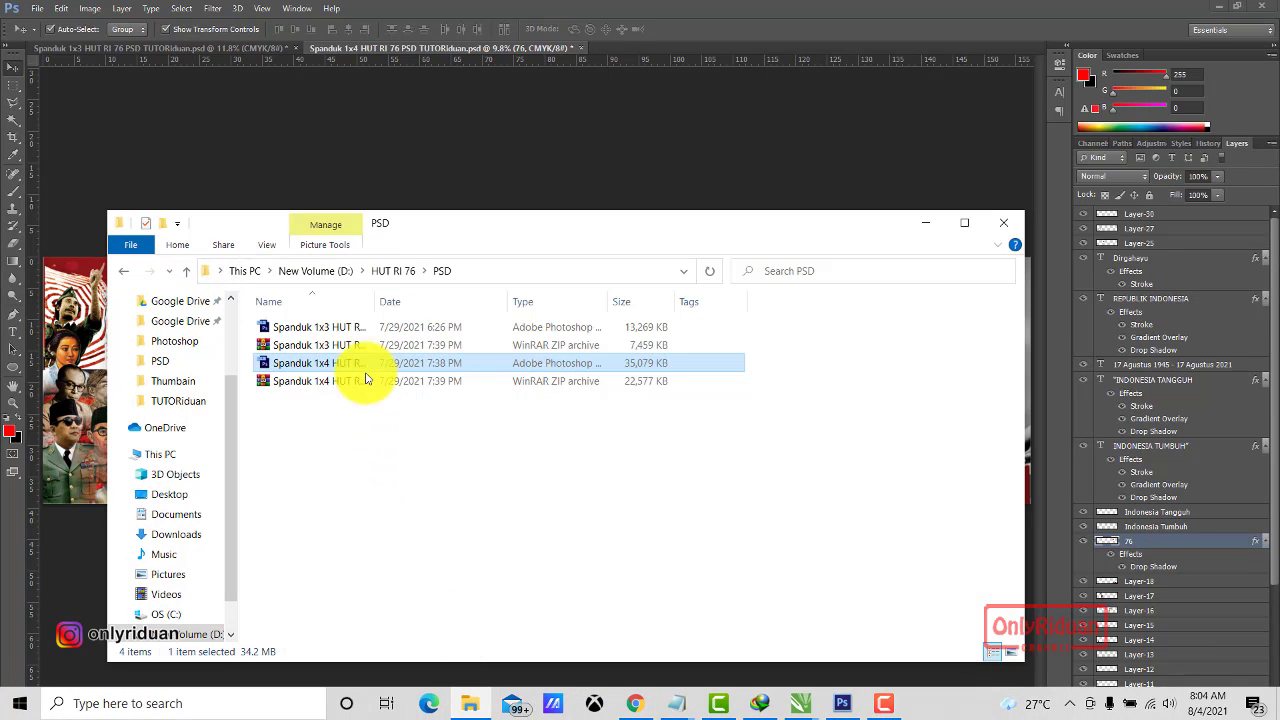
pyautogui.click(390, 272)
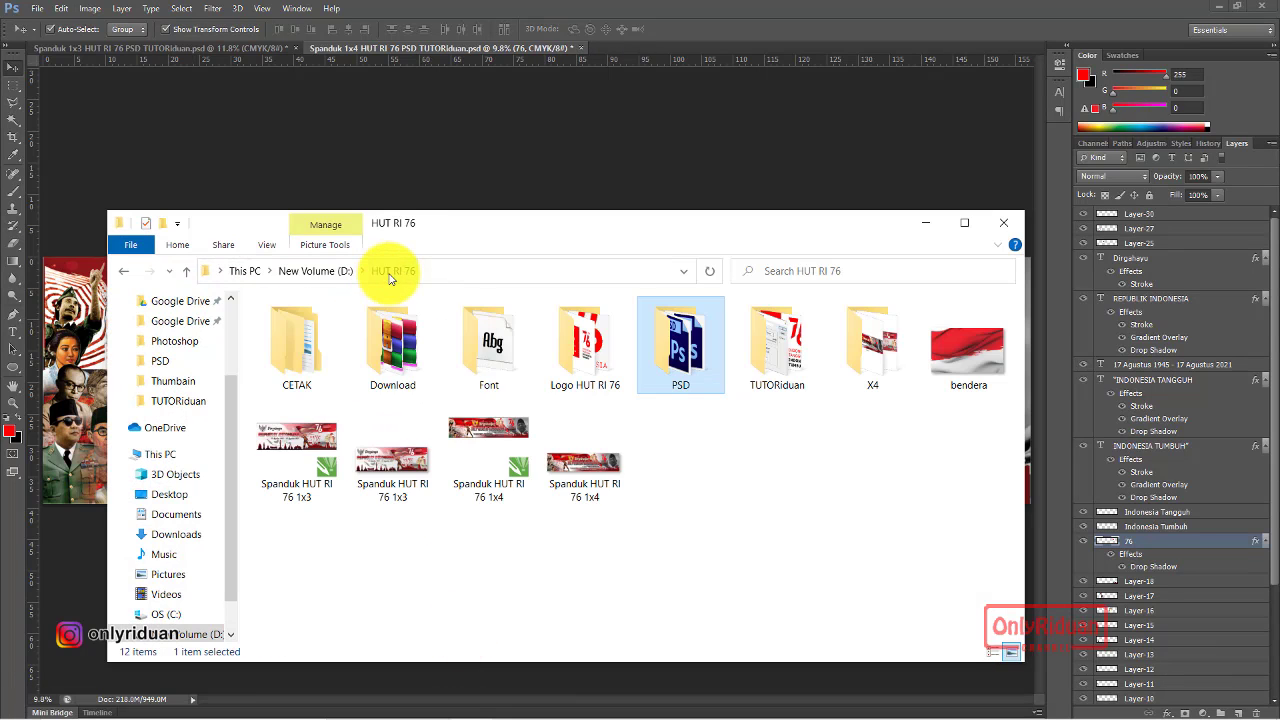
pyautogui.doubleClick(296, 352)
pyautogui.doubleClick(279, 325)
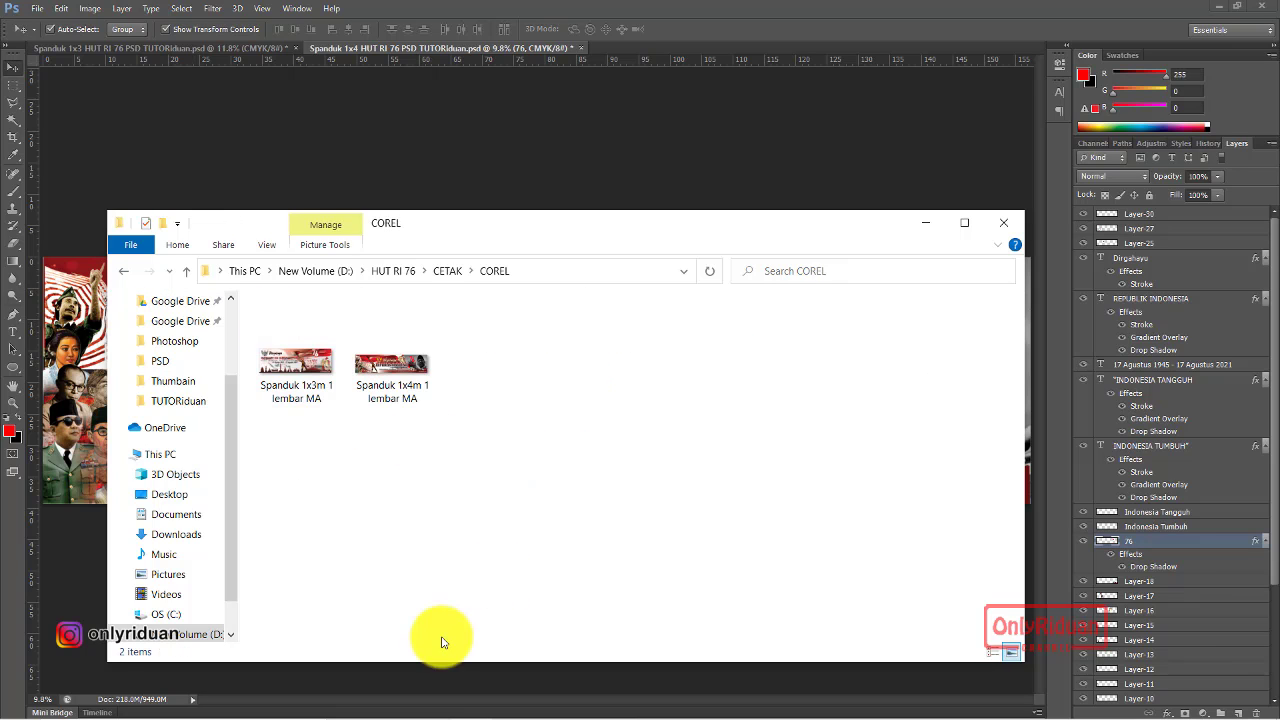
pyautogui.doubleClick(396, 365)
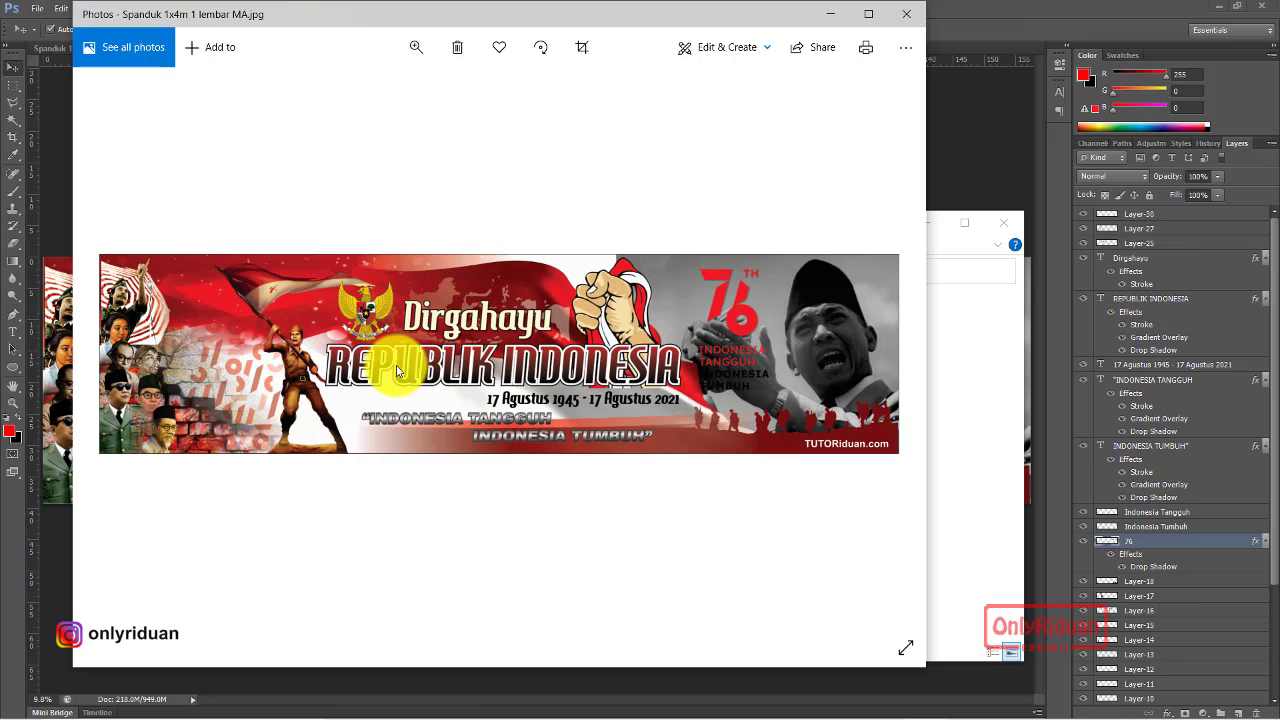
pyautogui.click(908, 22)
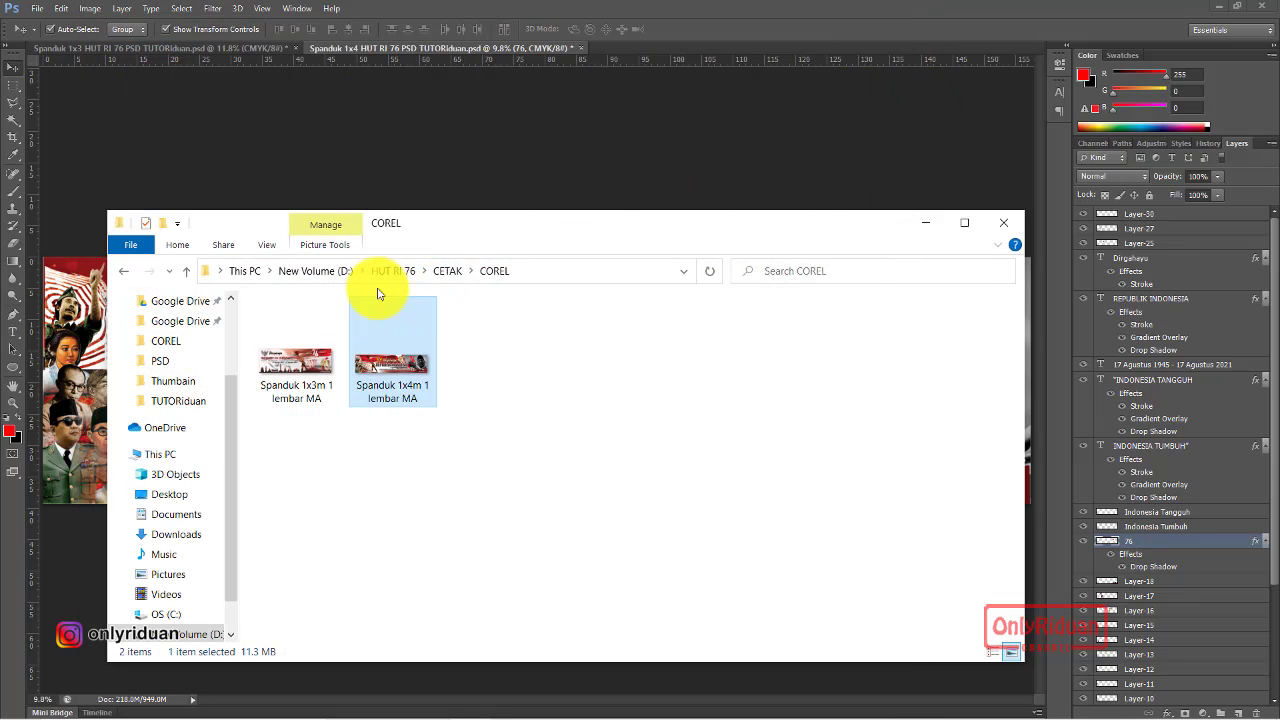
pyautogui.click(442, 271)
pyautogui.doubleClick(305, 345)
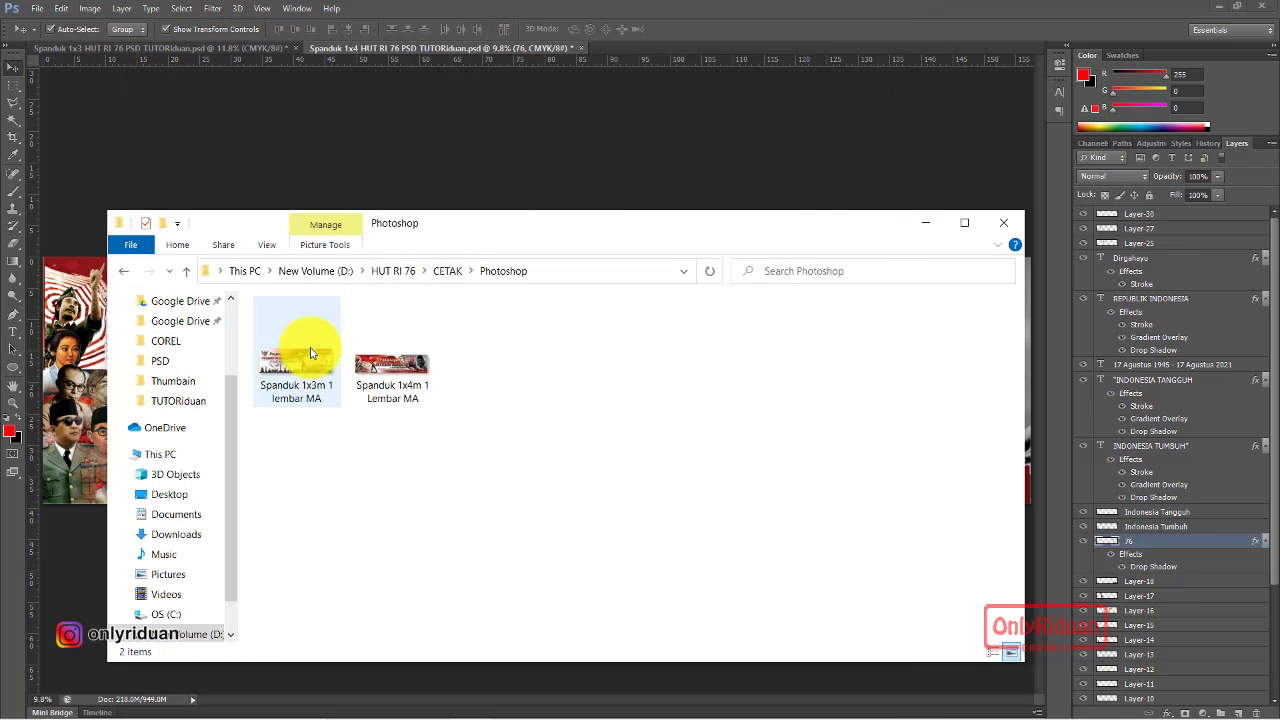
pyautogui.click(396, 365)
pyautogui.doubleClick(396, 365)
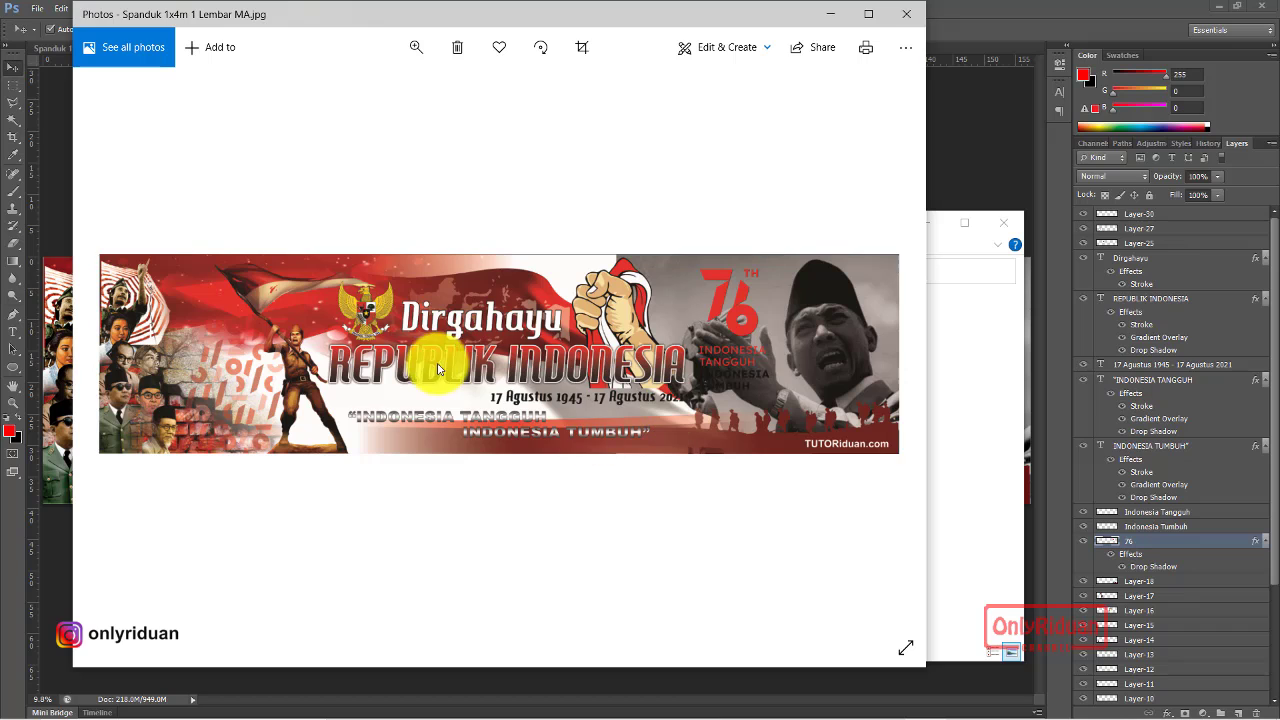
pyautogui.click(903, 15)
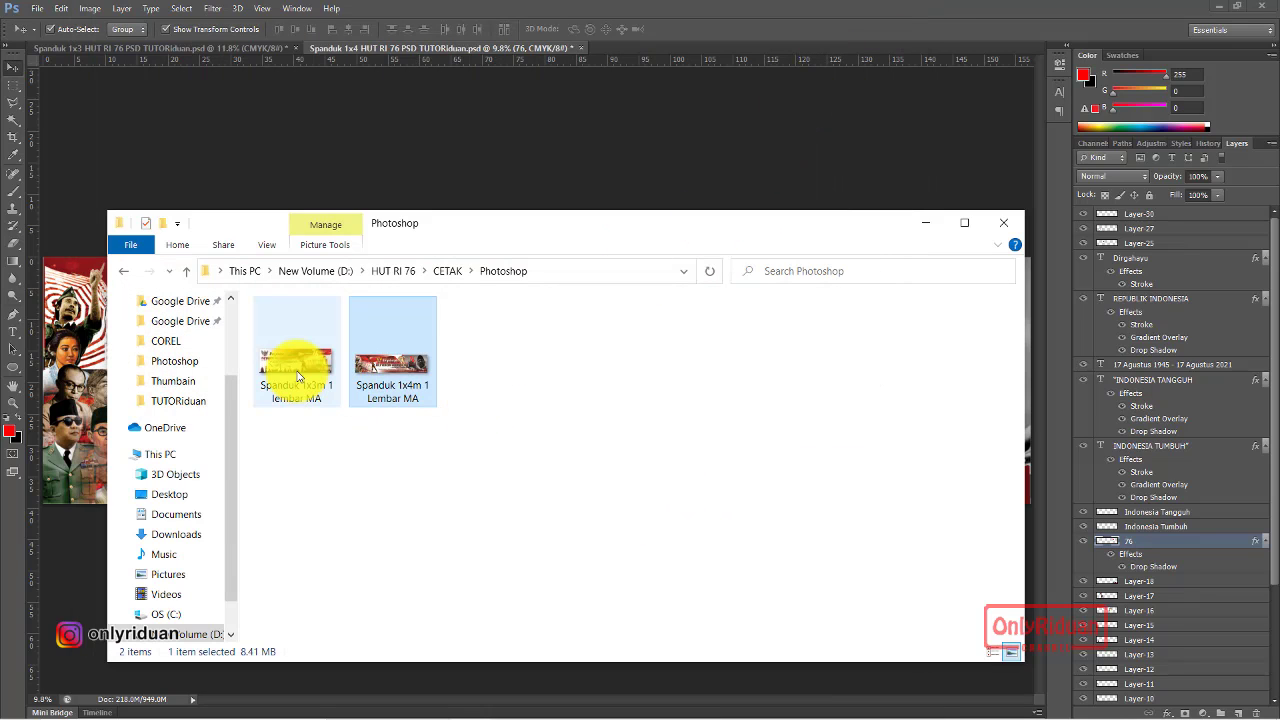
pyautogui.click(447, 271)
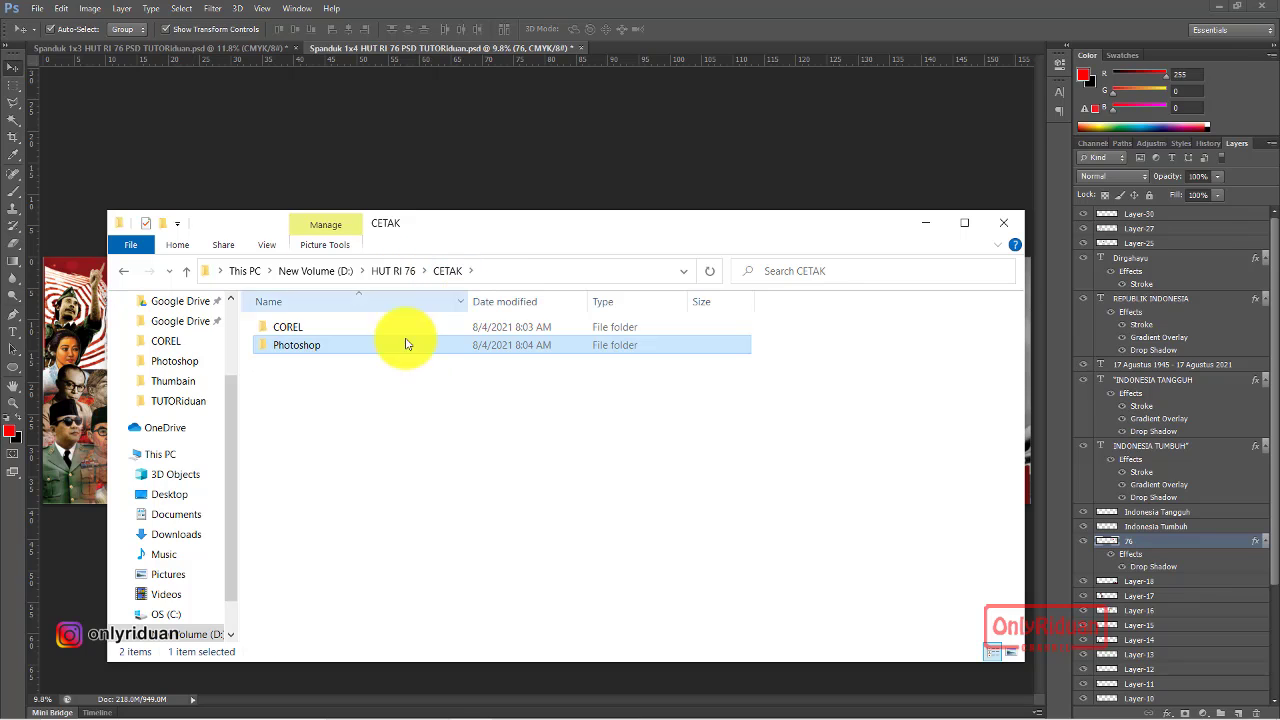
pyautogui.doubleClick(290, 327)
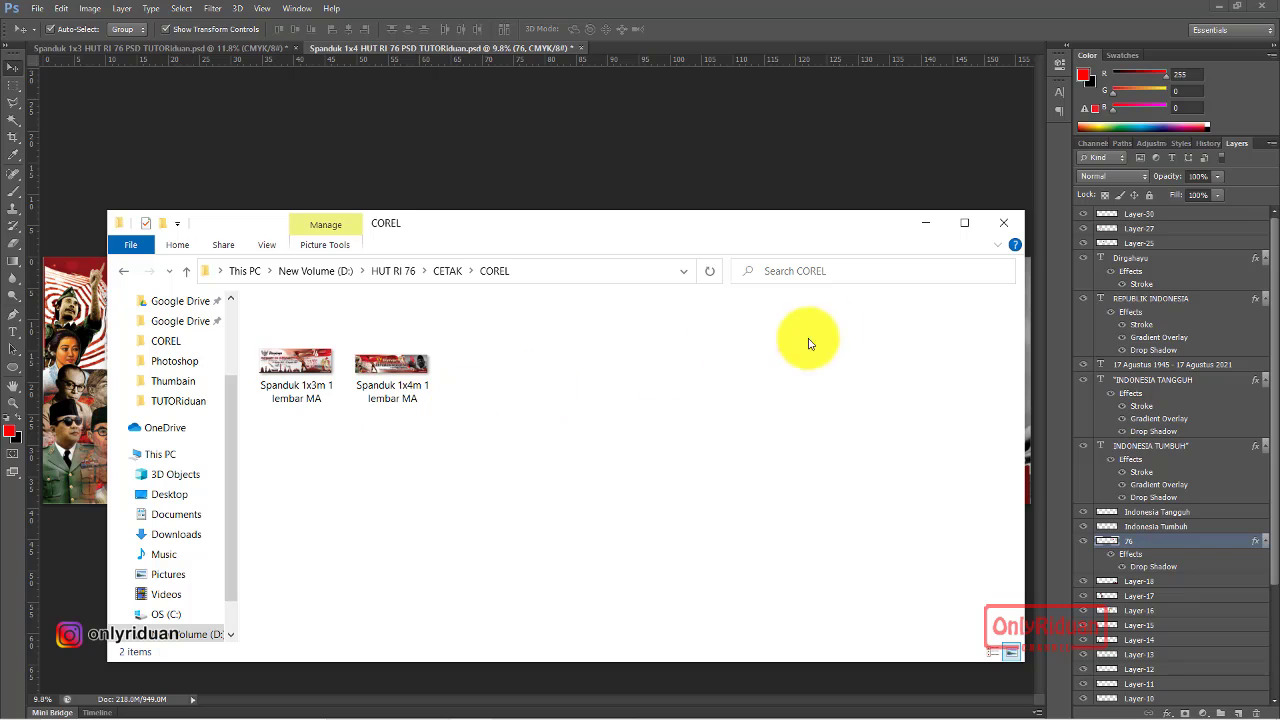
pyautogui.click(925, 222)
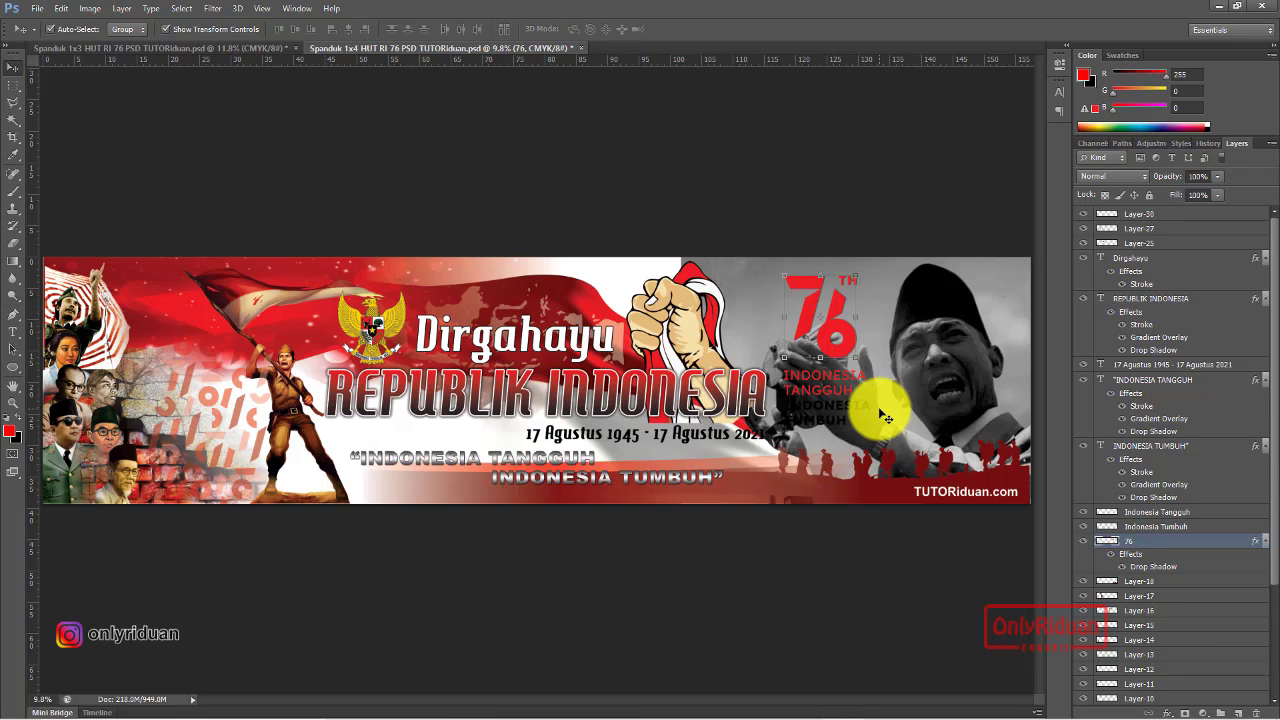